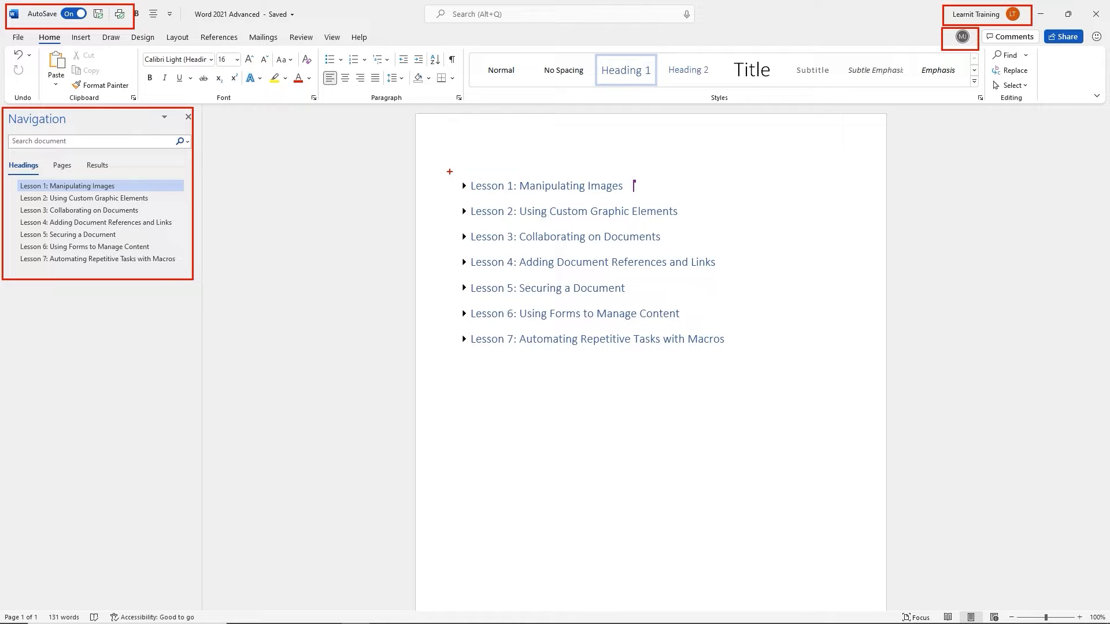
mouse_move(449, 172)
left_mouse_down()
mouse_move(527, 194)
mouse_move(686, 205)
mouse_move(702, 252)
left_mouse_up()
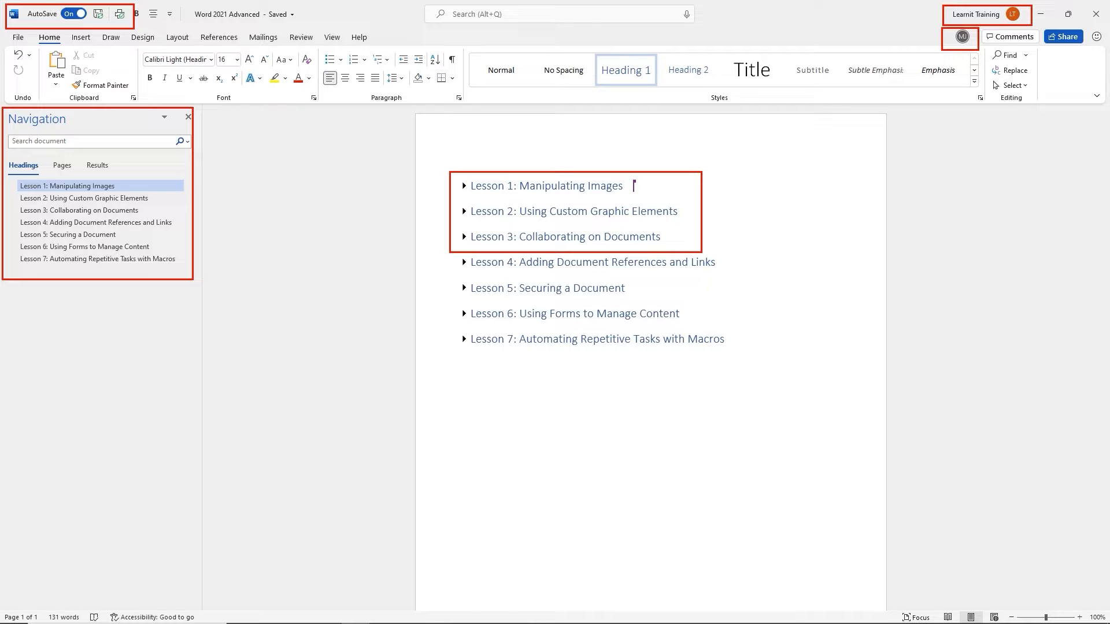
mouse_move(702, 252)
left_mouse_down()
mouse_move(735, 282)
mouse_move(735, 322)
left_mouse_up()
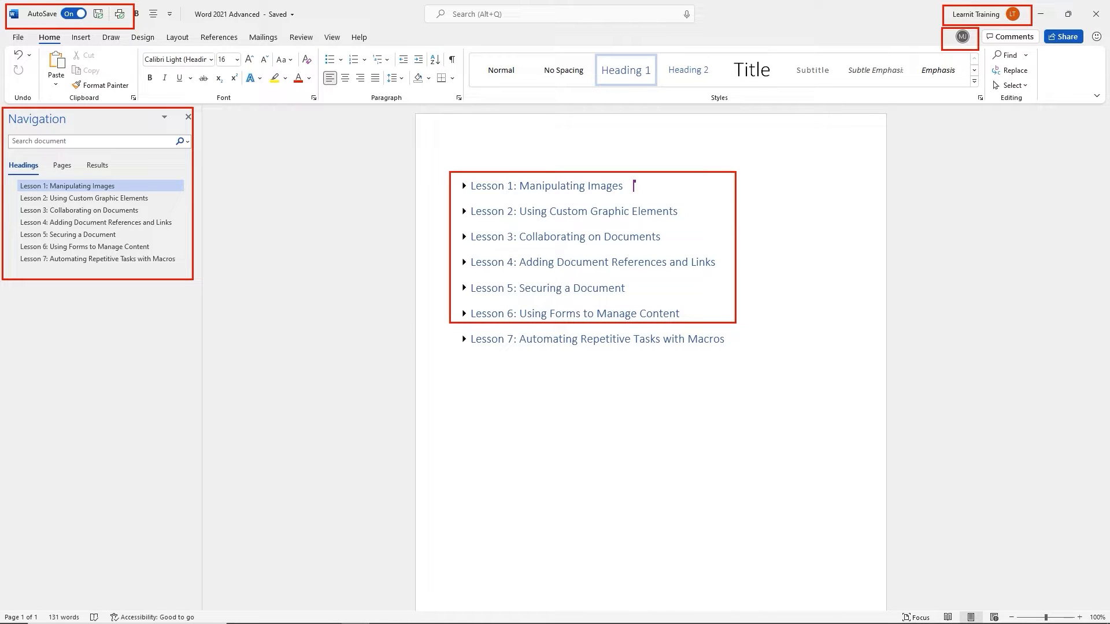
left_click_drag(735, 322, 741, 356)
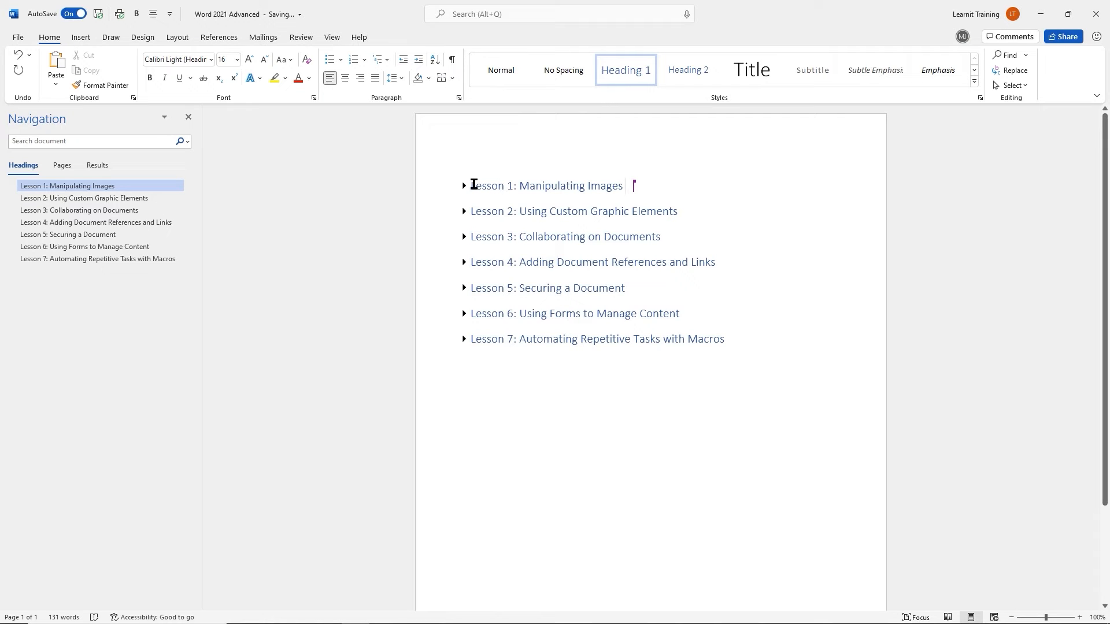
Expand the Lesson 1: Manipulating Images heading and place the cursor after the "Insert Other Media Elements" bullet
left_click(464, 186)
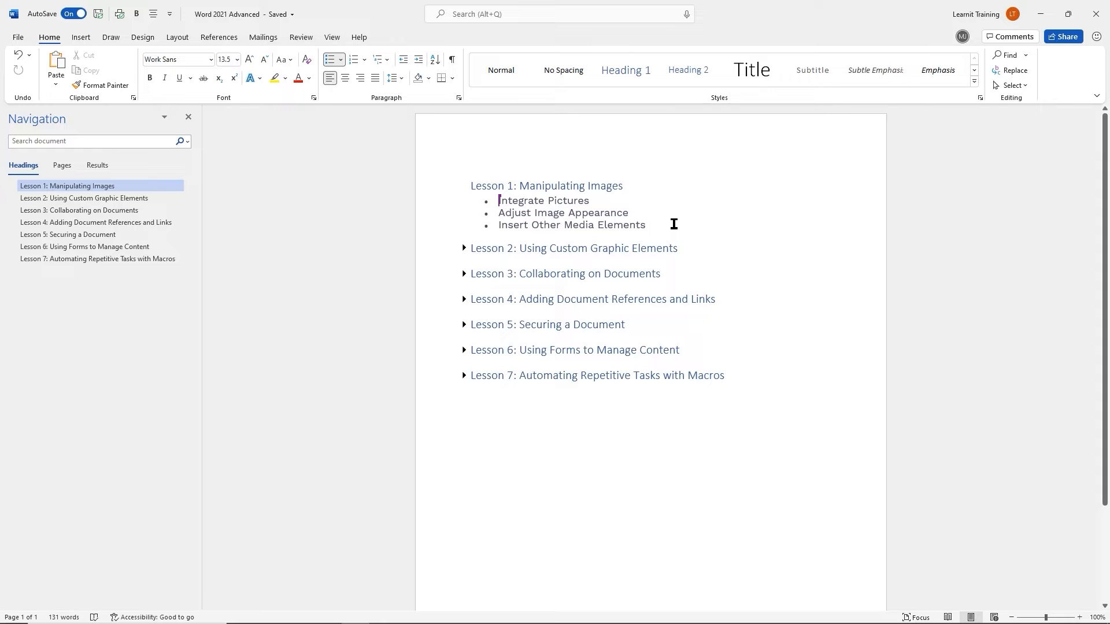
left_click(674, 224)
left_click(82, 37)
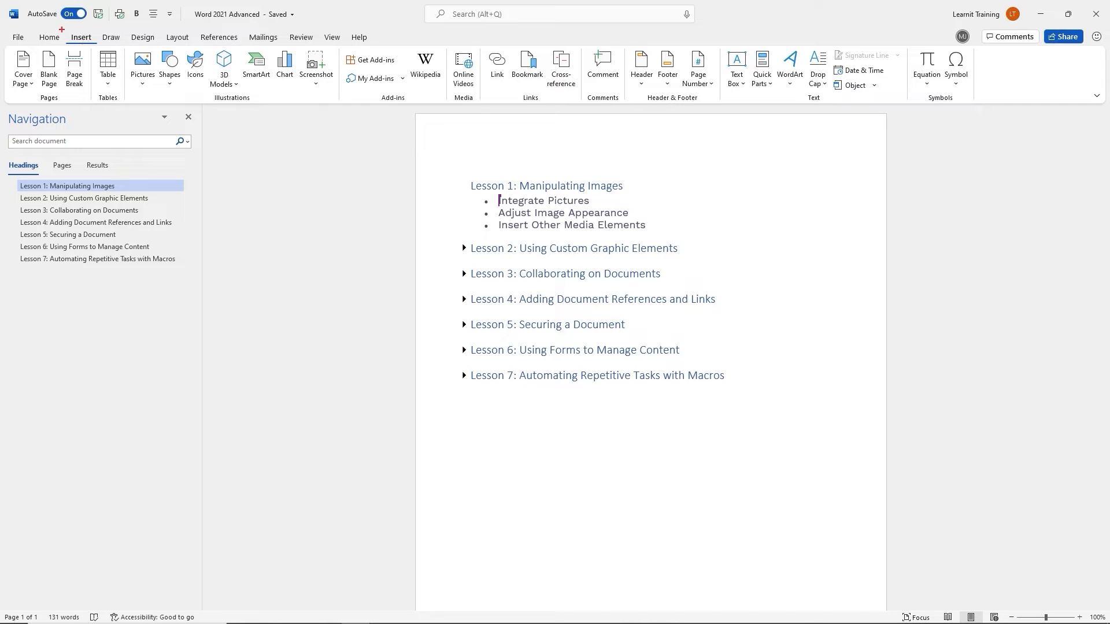
left_click_drag(60, 29, 97, 44)
left_click_drag(202, 89, 260, 110)
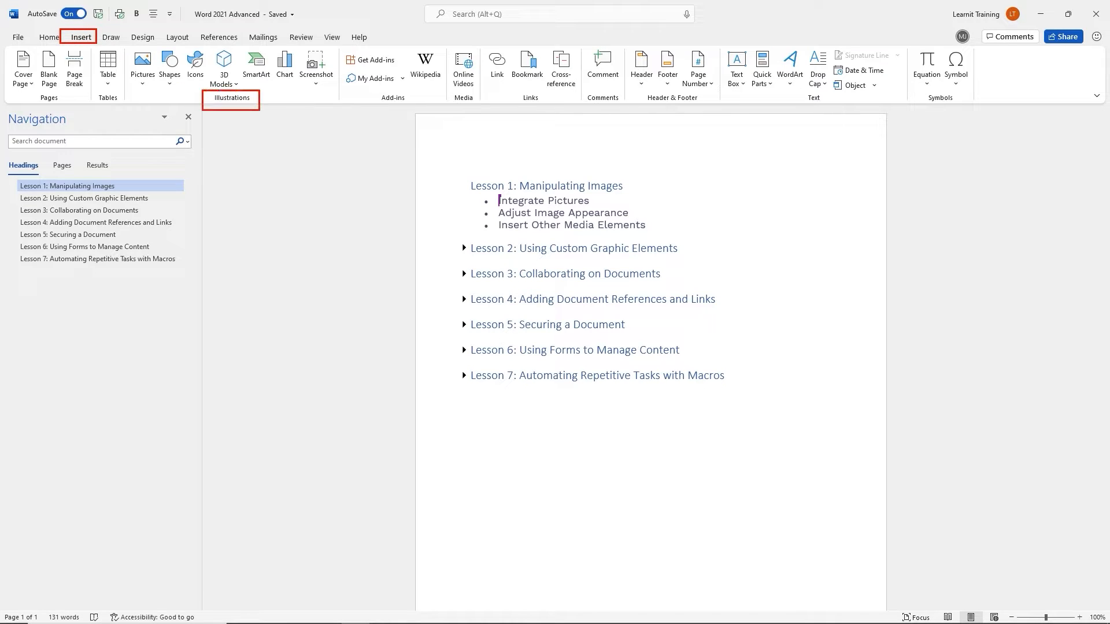
left_click_drag(128, 50, 158, 91)
key("Escape")
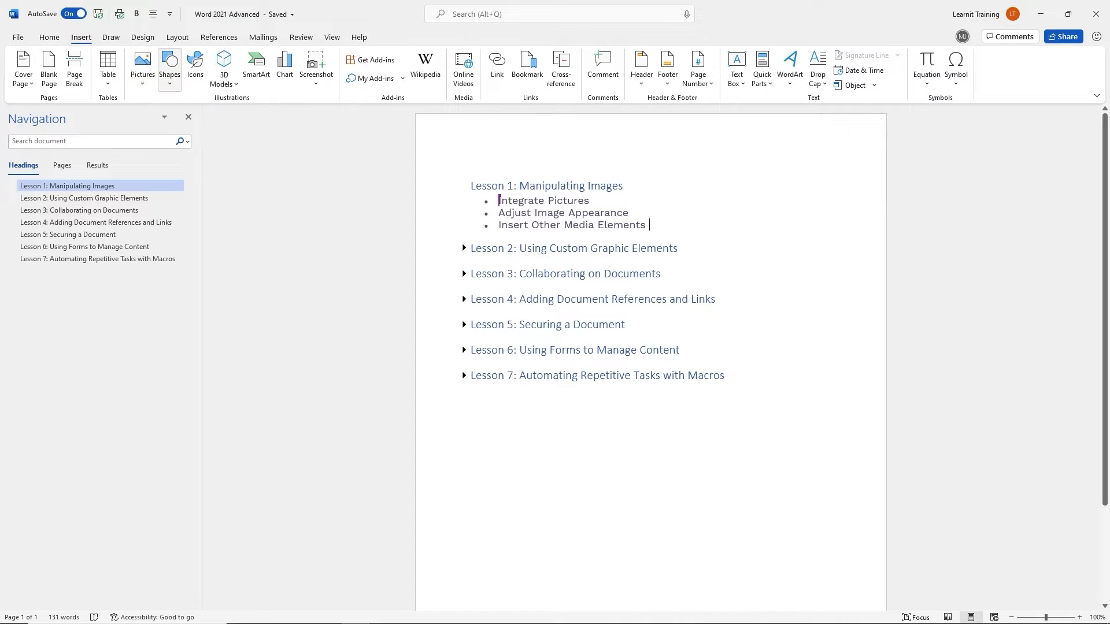
Search the stock images for "learn" and insert the photo of a hand writing 100% on a chalkboard
left_click(153, 86)
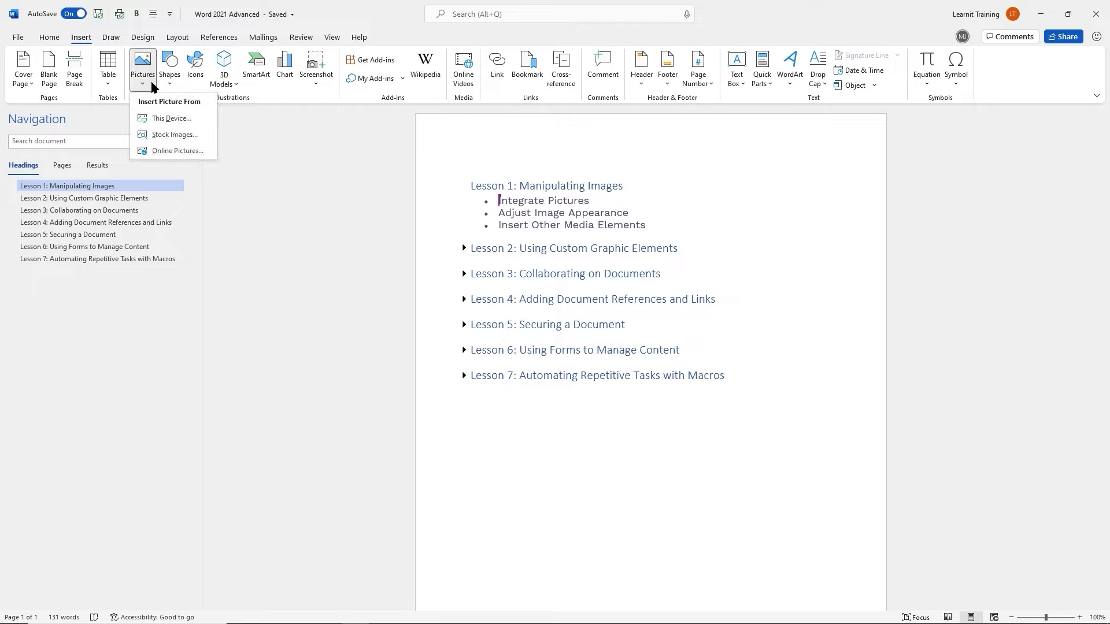
left_click(164, 135)
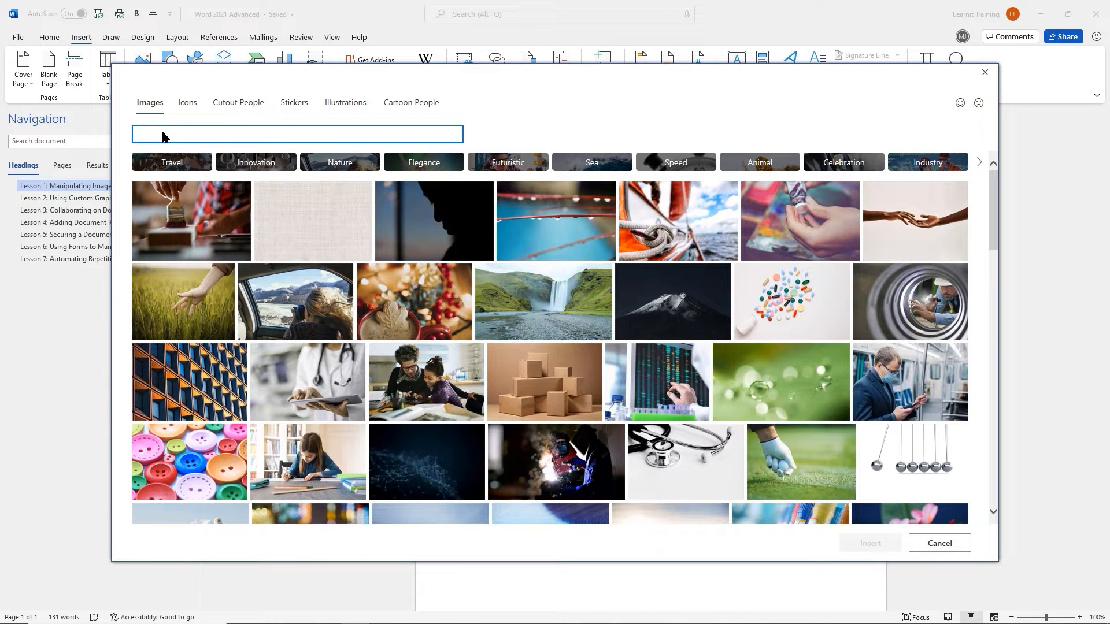
type("learn")
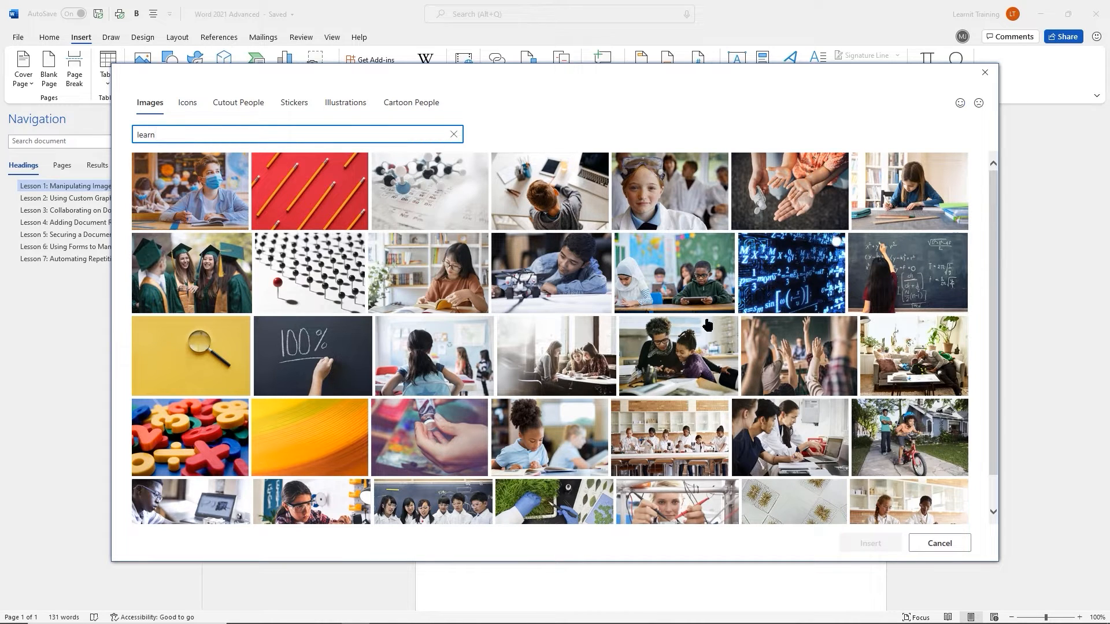
left_click(324, 377)
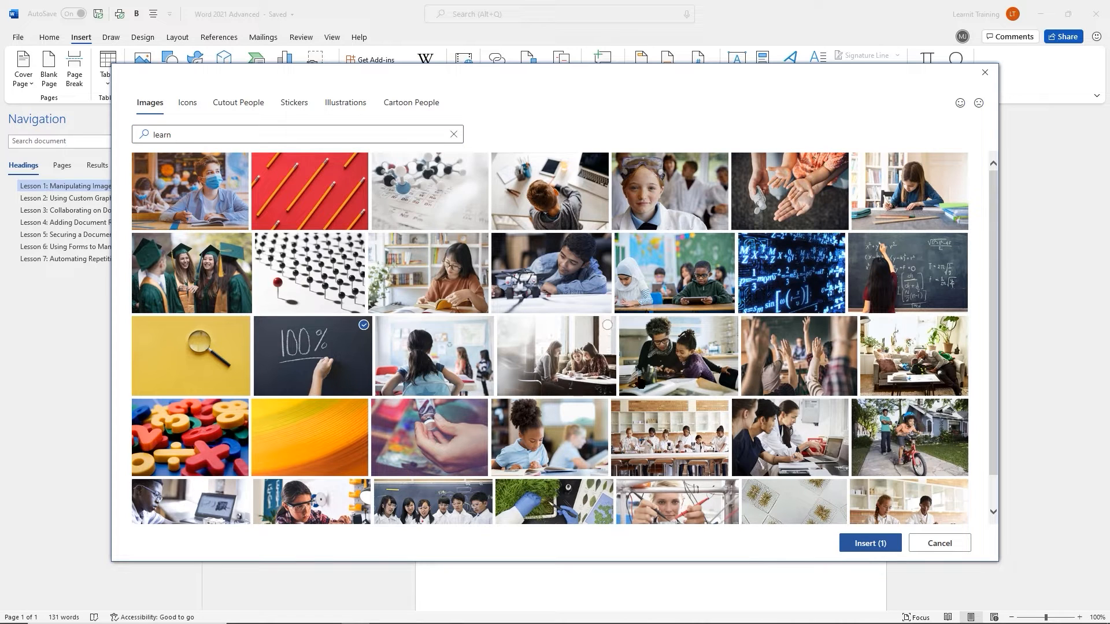
left_click(868, 542)
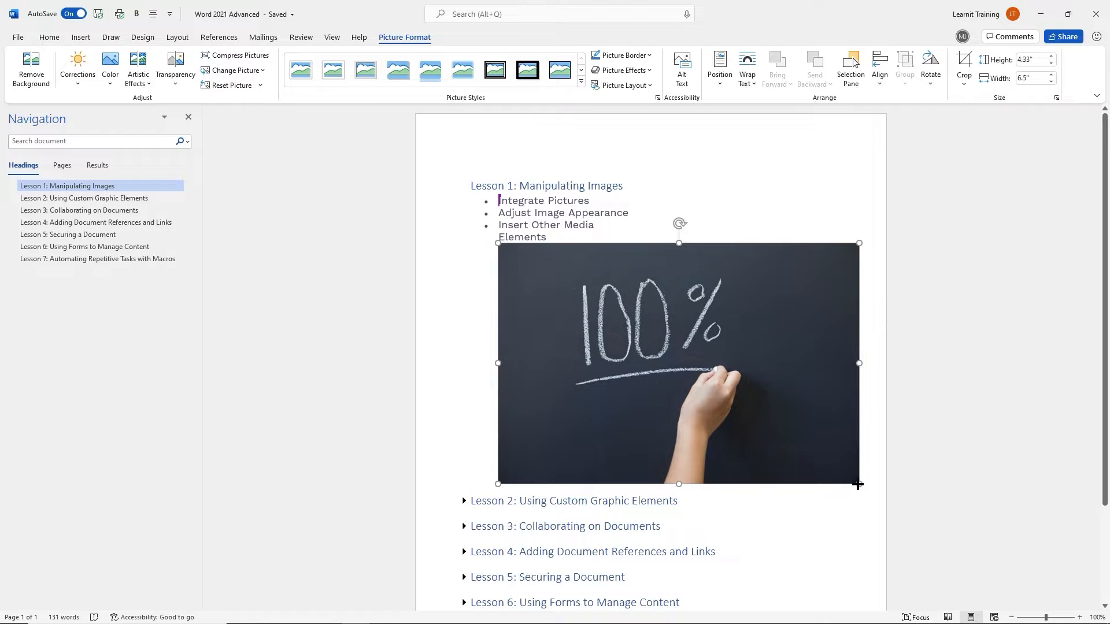
Shrink the chalkboard picture proportionally to about 3.26" high by 4.89" wide
left_click_drag(858, 484, 791, 425)
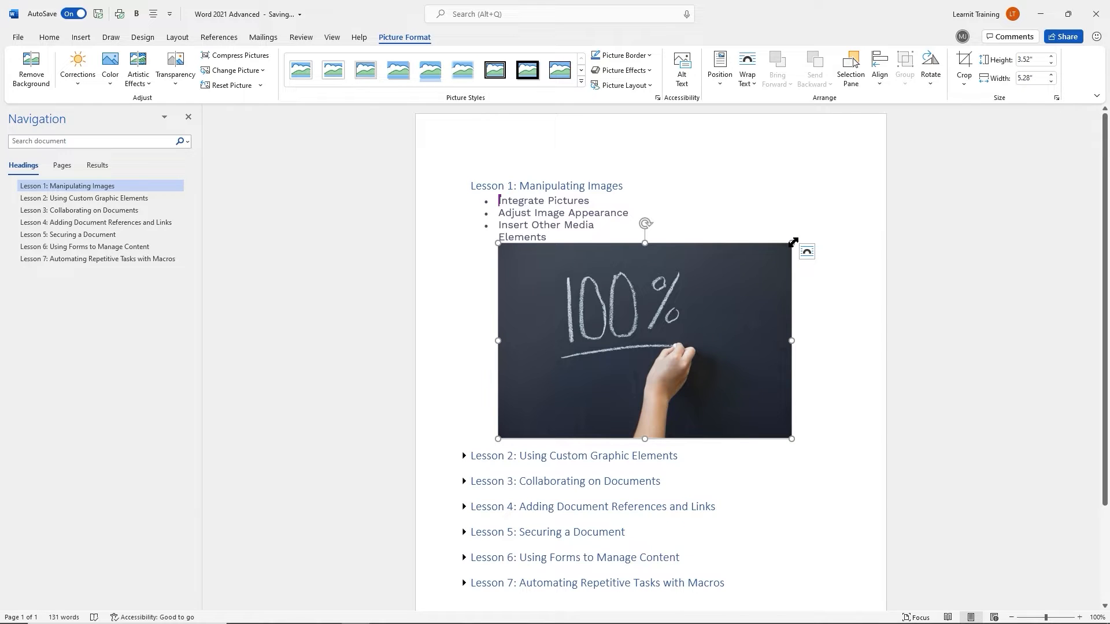
left_click_drag(793, 242, 761, 257)
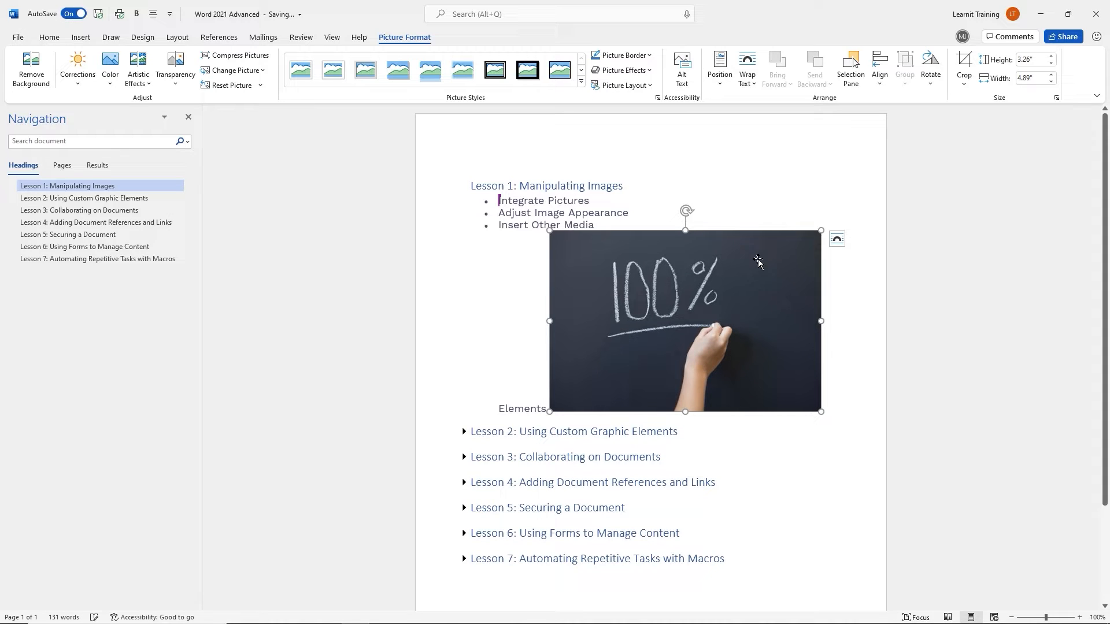
Set the chalkboard picture's text wrapping to Top and Bottom and move it directly below the "Integrate Pictures" bullet
left_click(837, 242)
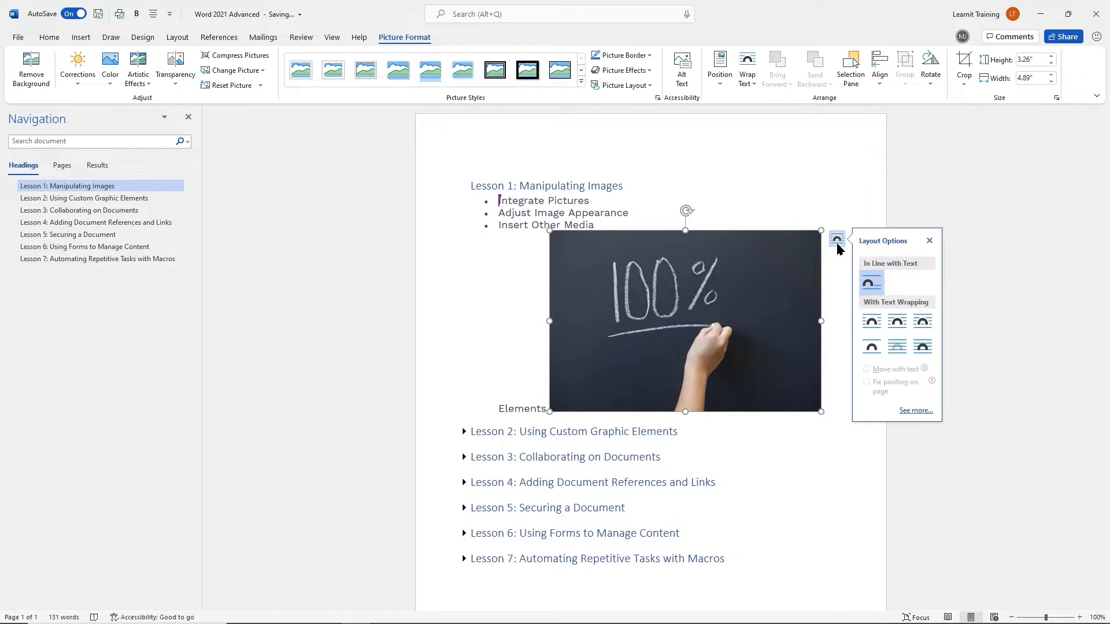
left_click(872, 348)
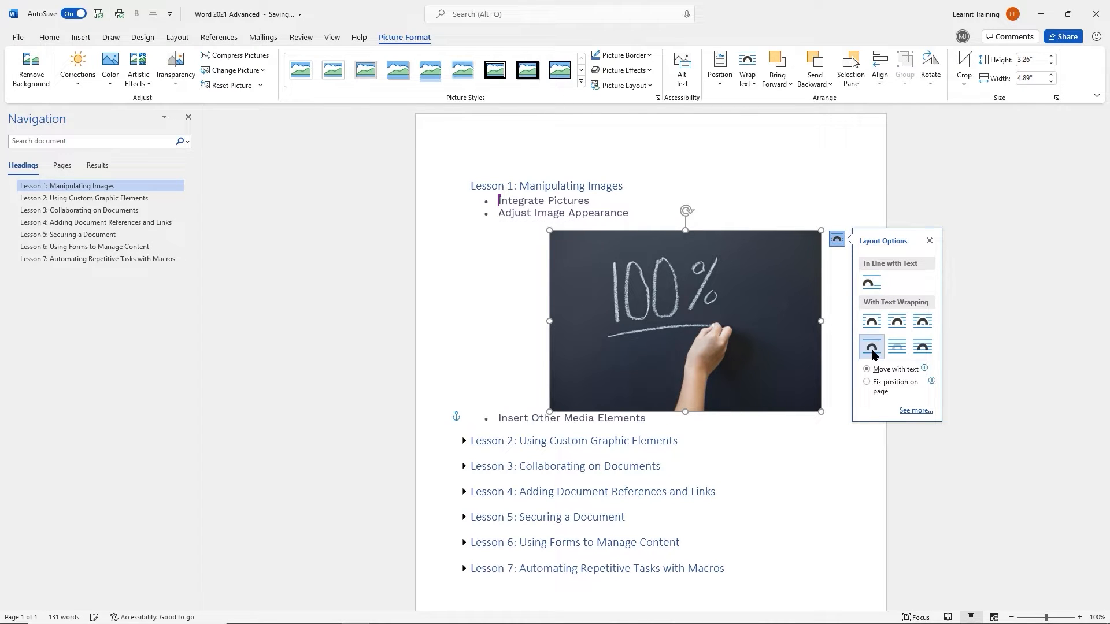
left_click_drag(750, 314, 688, 295)
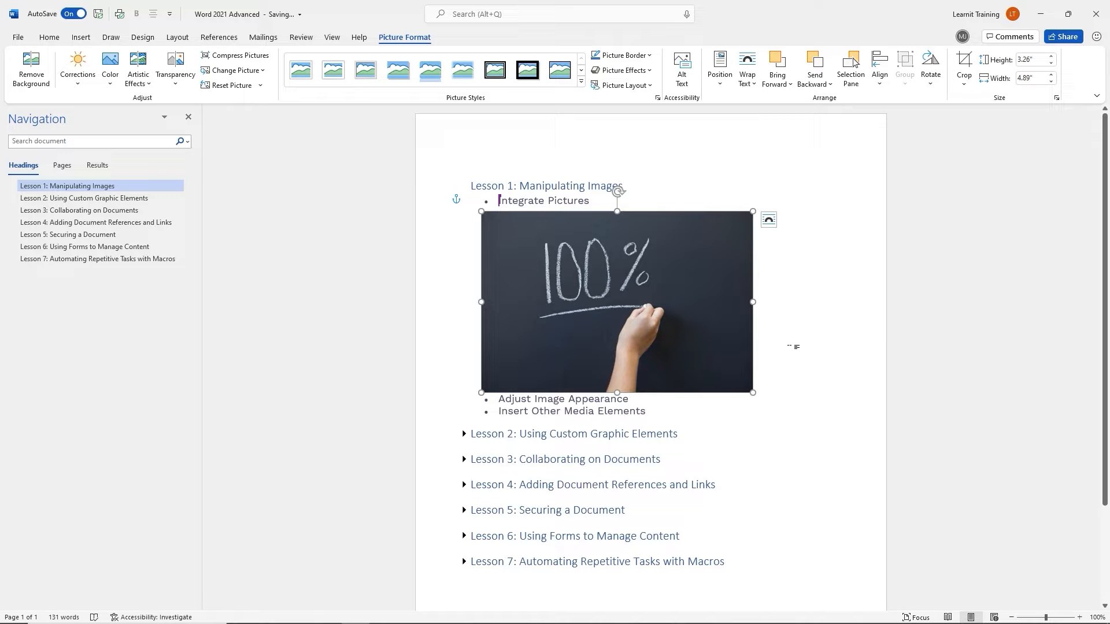
Delete the chalkboard picture from Lesson 1
left_click(676, 409)
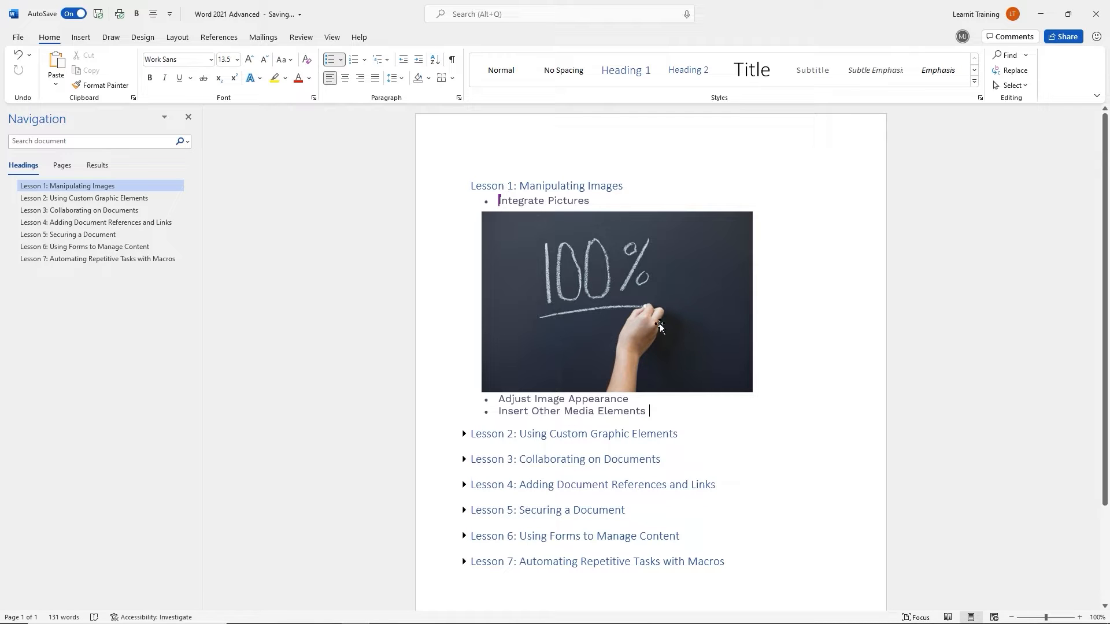
left_click(660, 323)
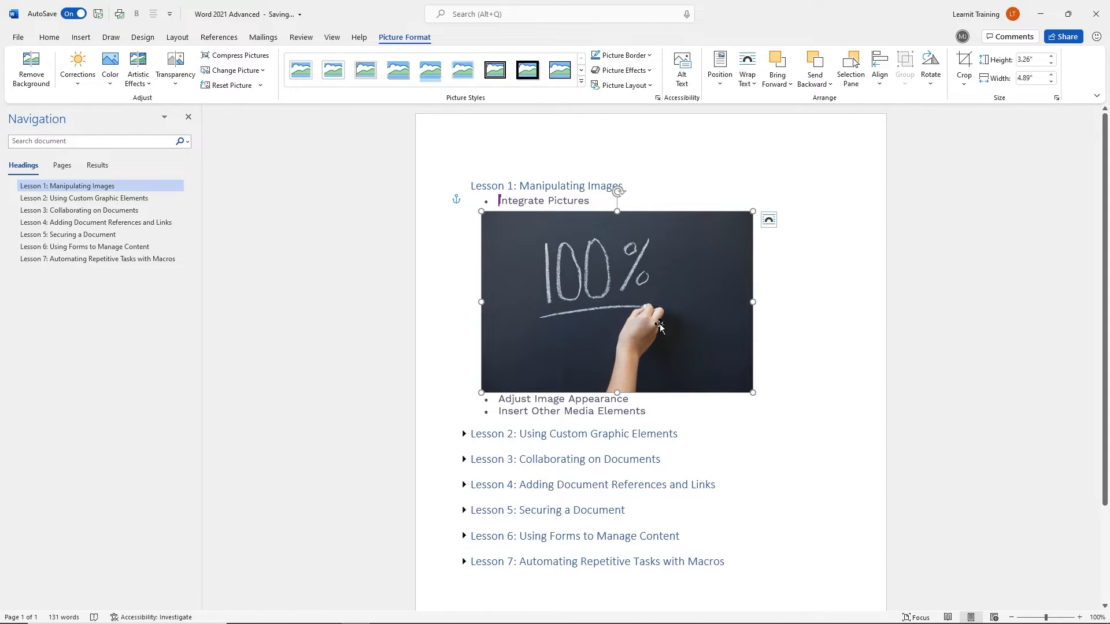
key("Delete")
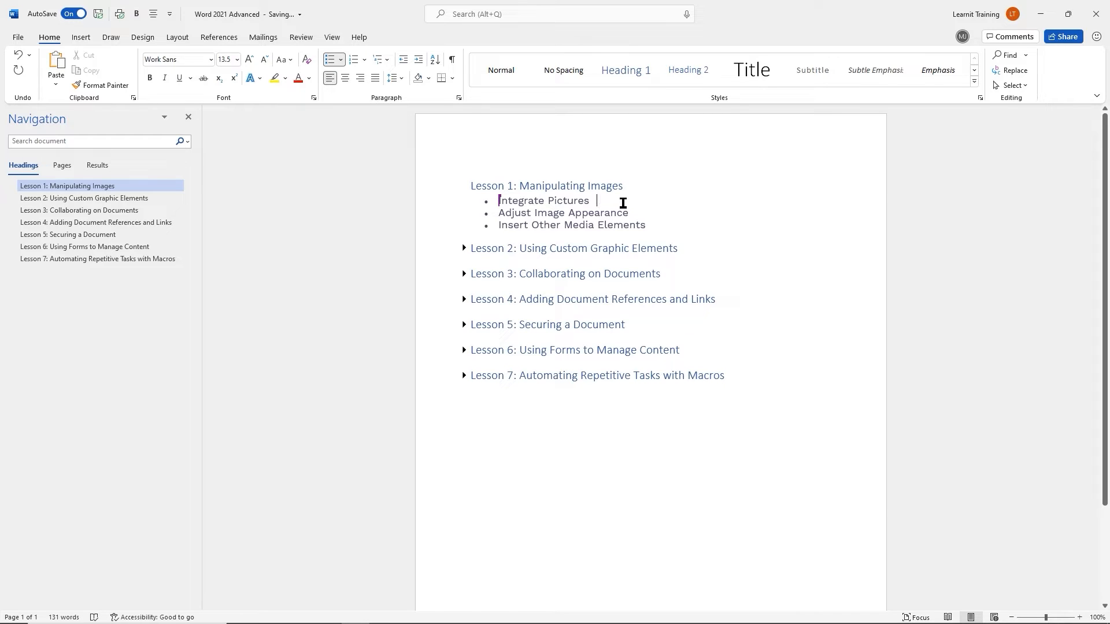
Insert the Presentation picture from this device on a new bullet below "Integrate Pictures" and shrink it to about 3.06" by 5.46"
key("Return")
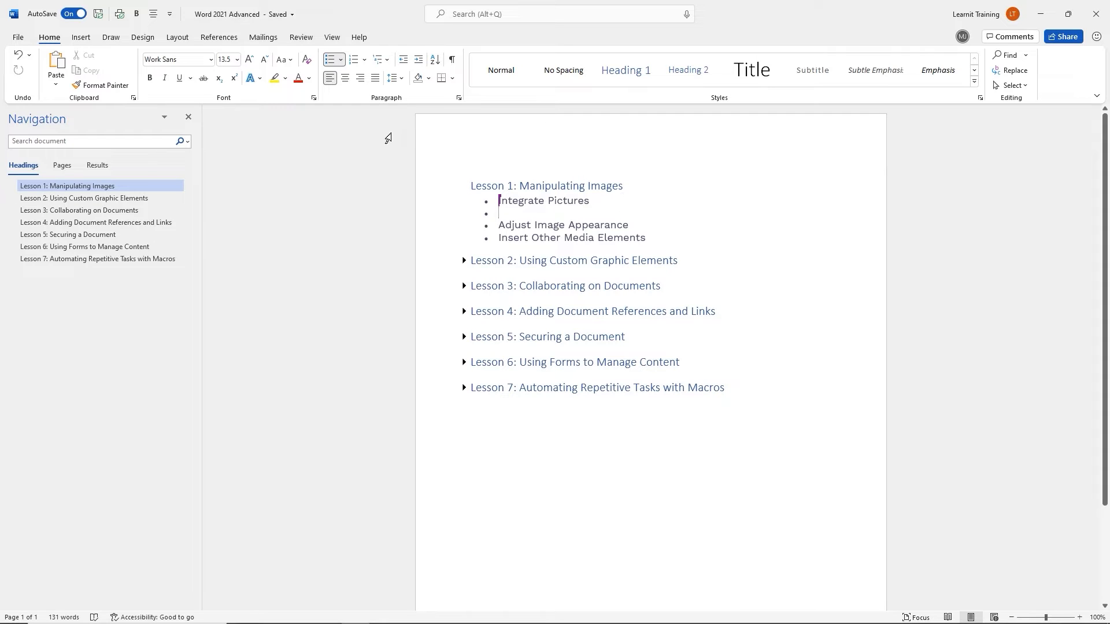
left_click(80, 40)
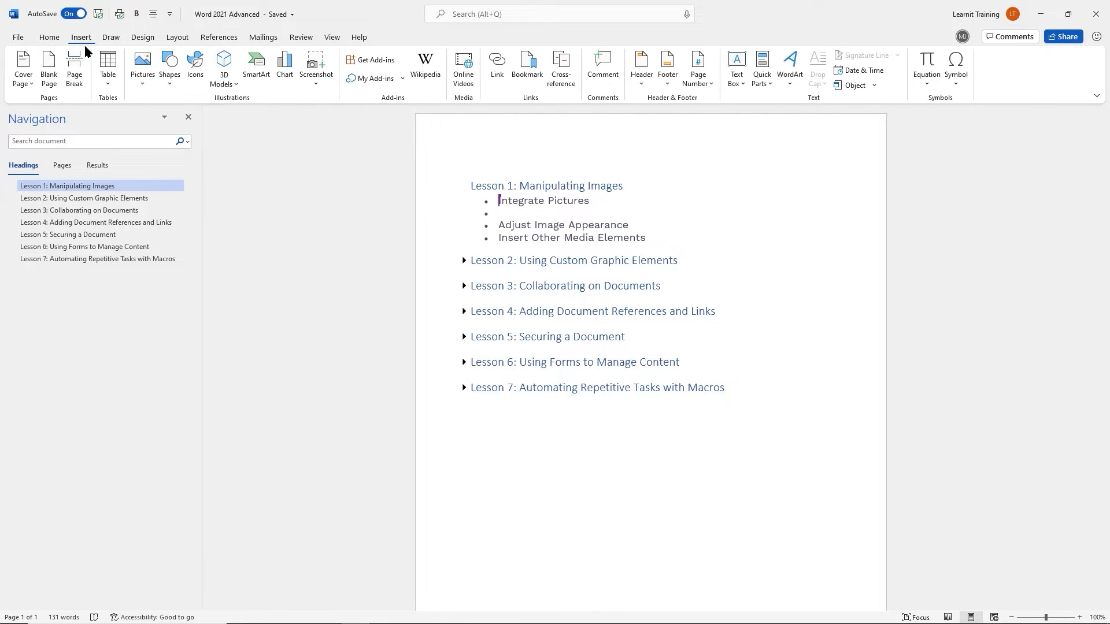
left_click(142, 86)
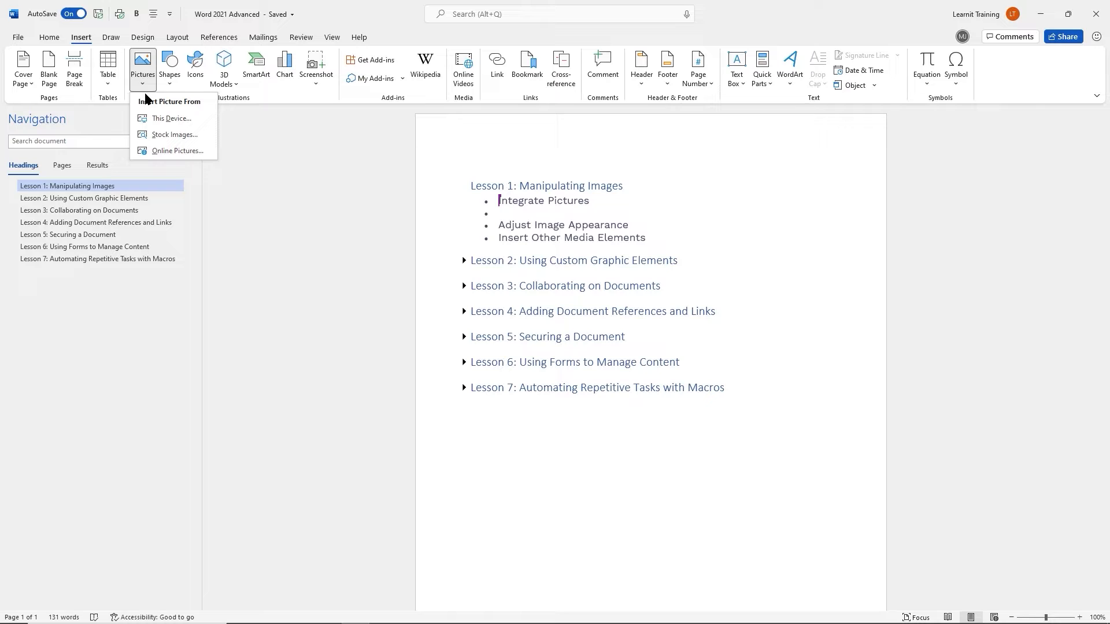
left_click(160, 119)
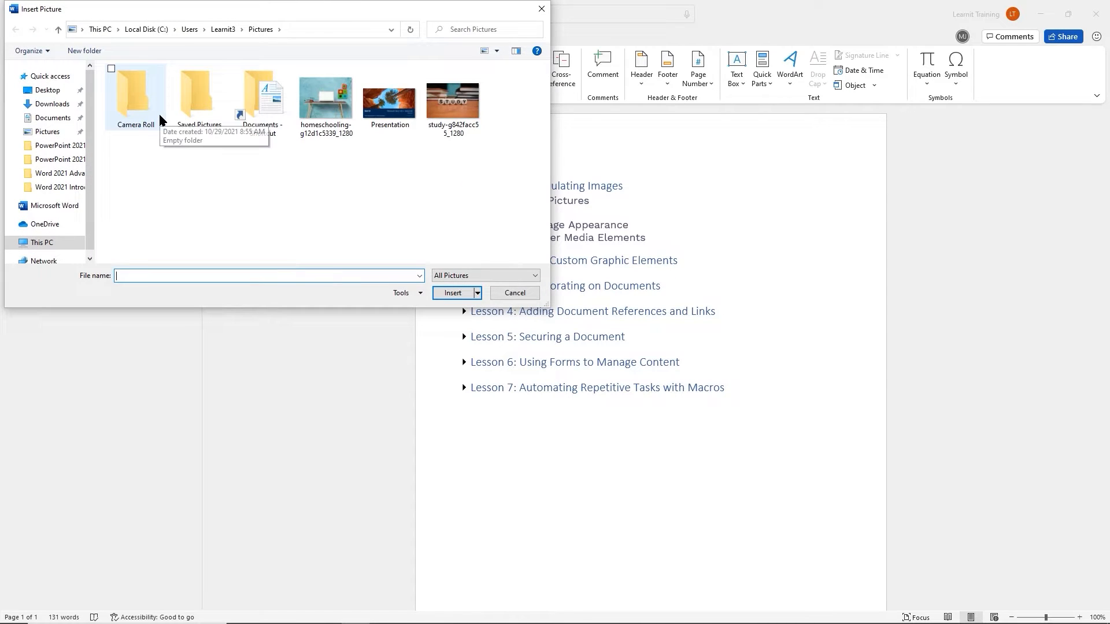
left_click(400, 100)
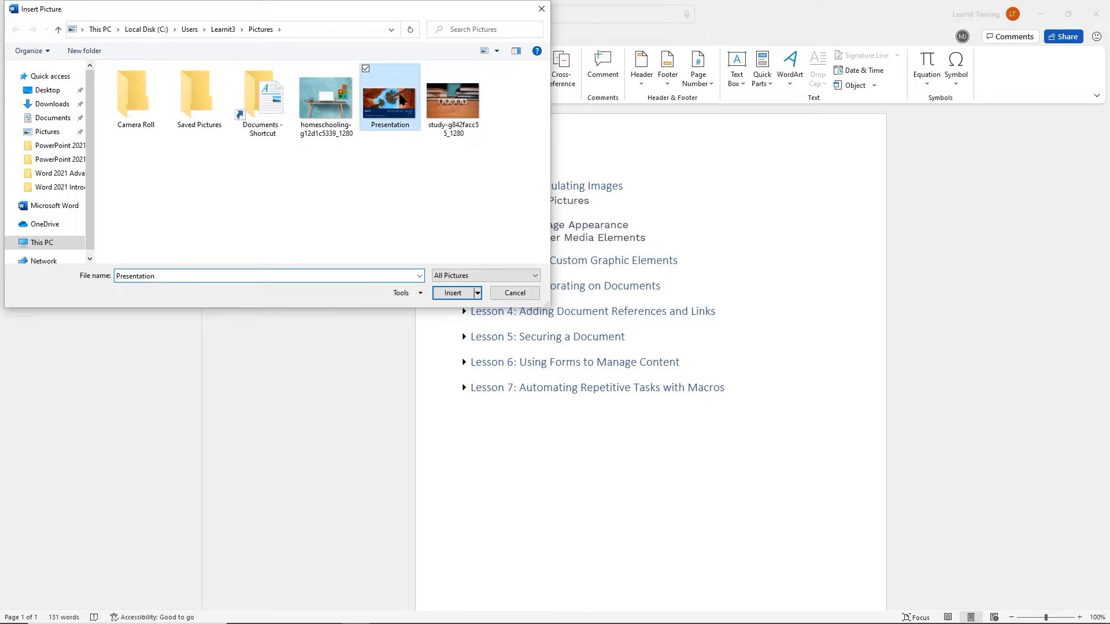
left_click(441, 292)
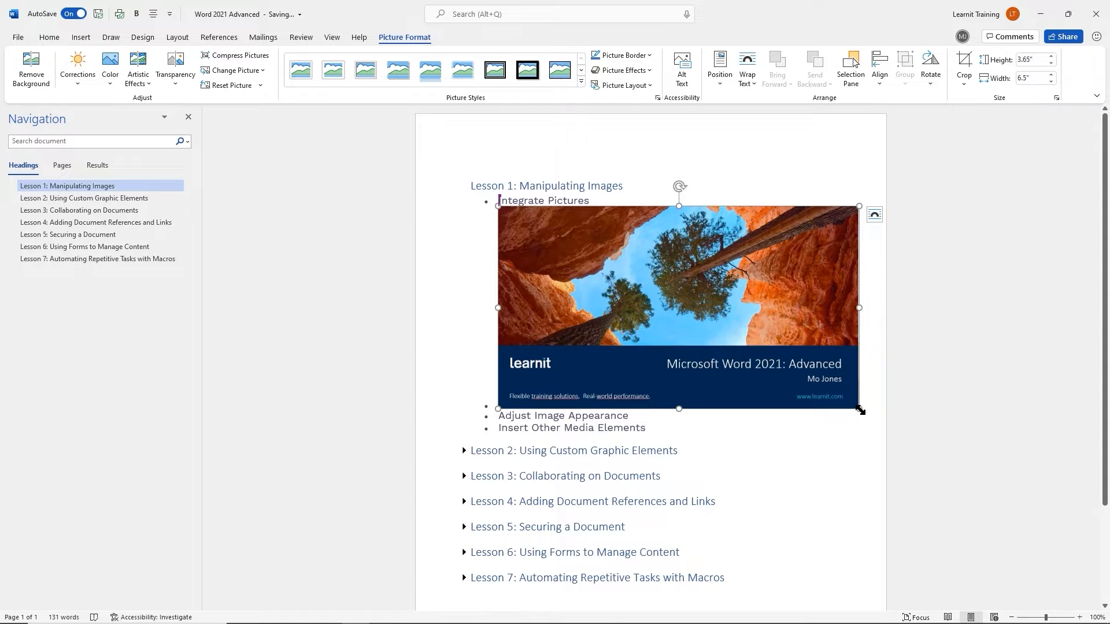
left_click_drag(860, 410, 795, 377)
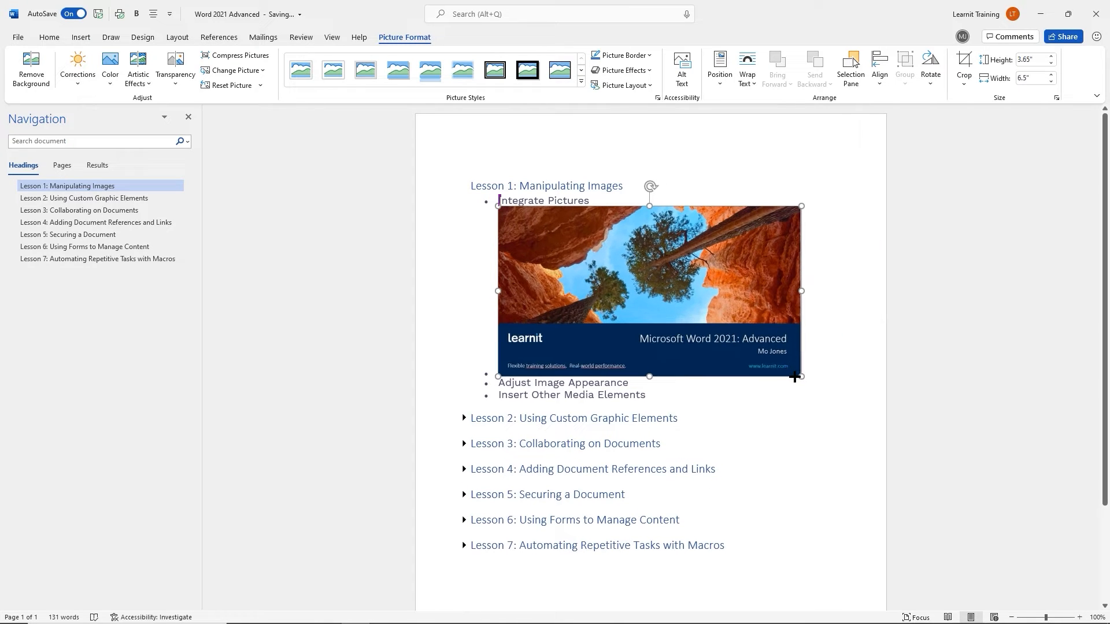
Set the Presentation picture's text wrapping to Top and Bottom and align its left edge with the Lesson 1 heading above it
left_click(818, 215)
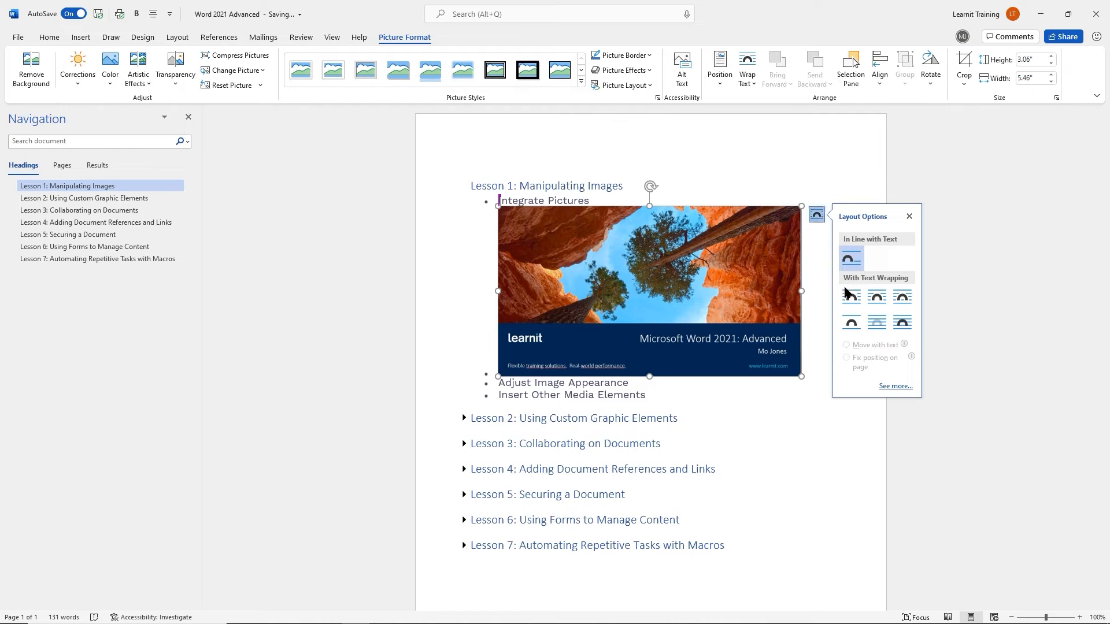
left_click(851, 322)
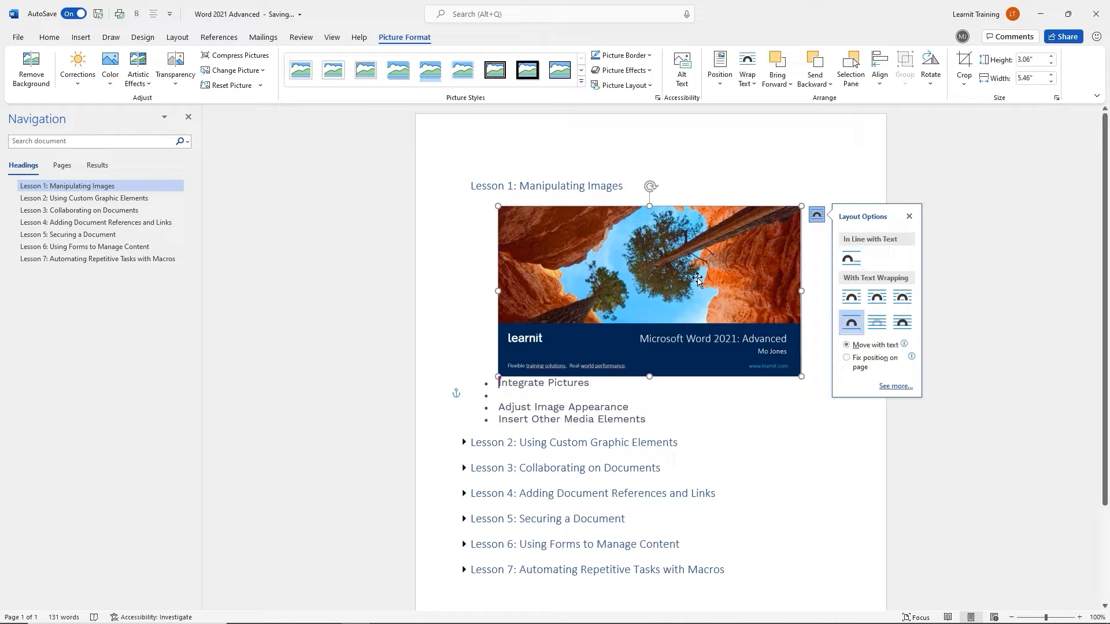
left_click_drag(688, 279, 659, 274)
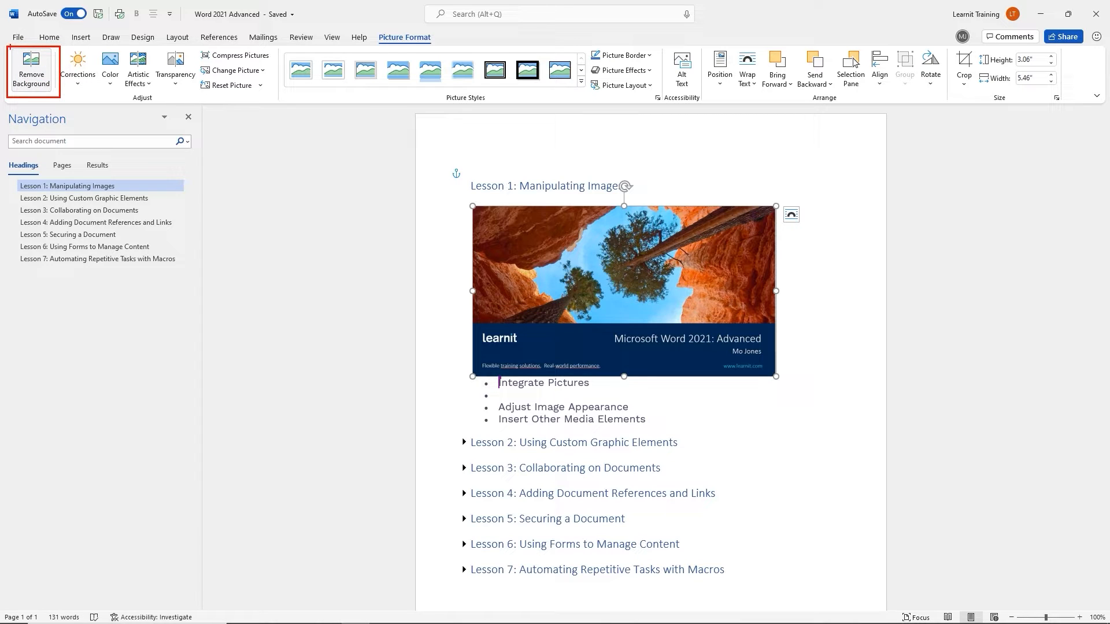
Start removing the Presentation picture's background and mark the blue title band across its full width as an area to keep
left_click(46, 73)
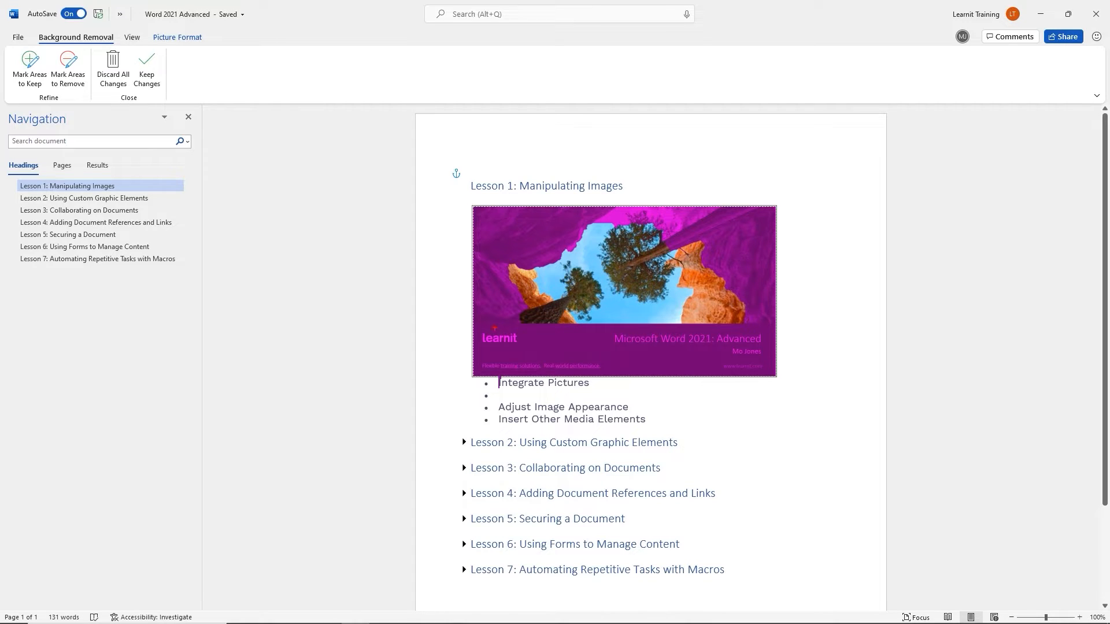
left_click_drag(463, 321, 791, 381)
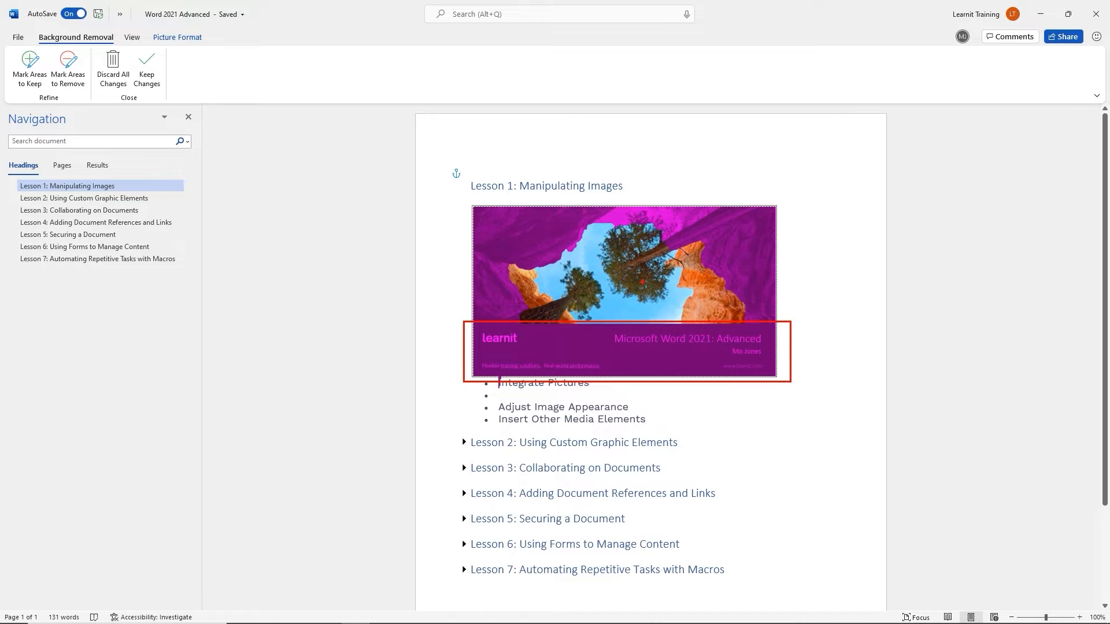
key("Escape")
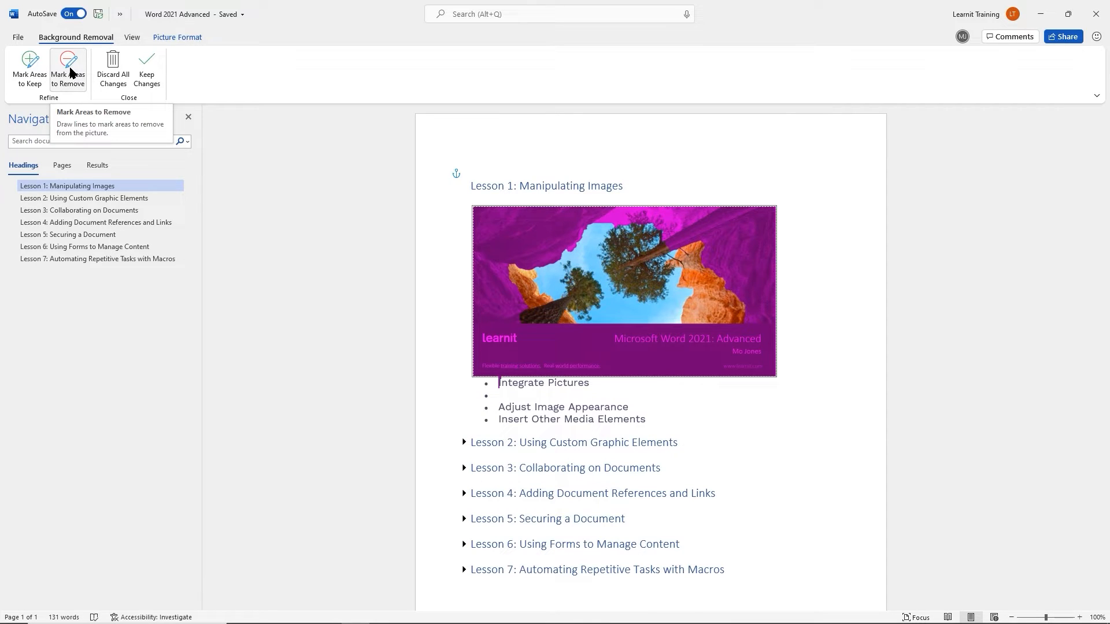
left_click(30, 68)
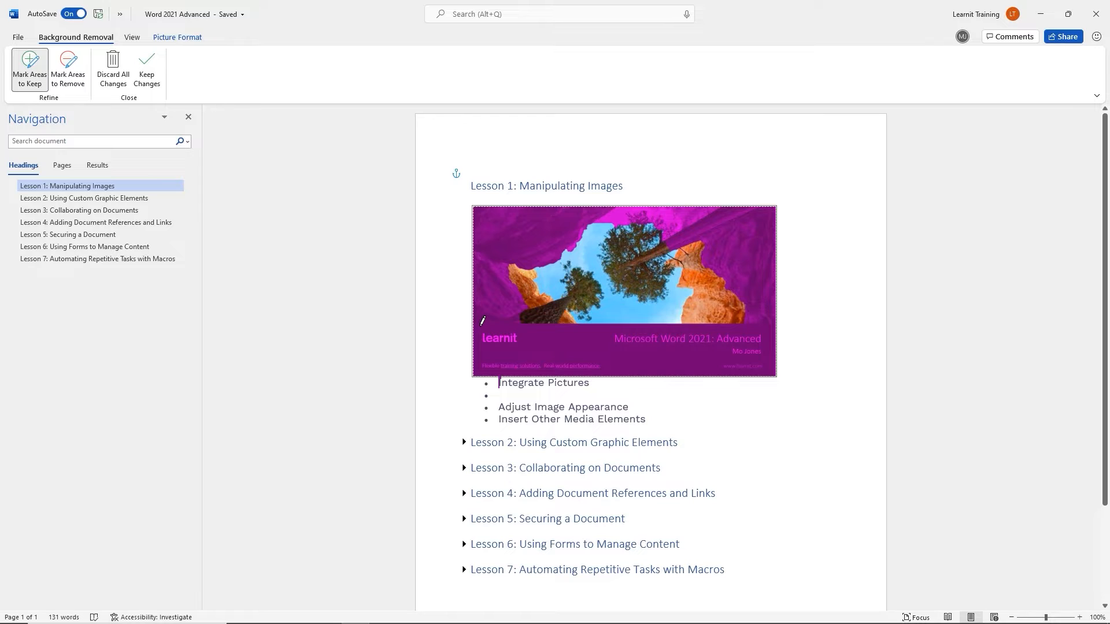
mouse_move(477, 325)
left_mouse_down()
mouse_move(541, 336)
mouse_move(773, 327)
left_mouse_up()
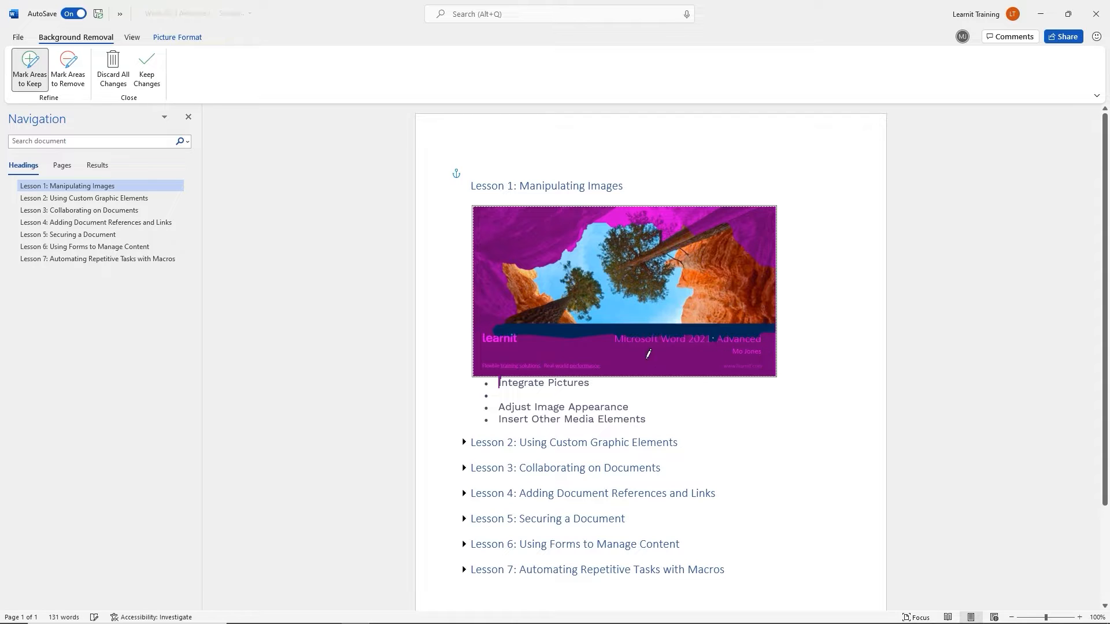
mouse_move(490, 339)
left_mouse_down()
mouse_move(651, 349)
mouse_move(746, 335)
mouse_move(768, 354)
mouse_move(706, 370)
mouse_move(516, 368)
mouse_move(481, 346)
mouse_move(492, 339)
left_mouse_up()
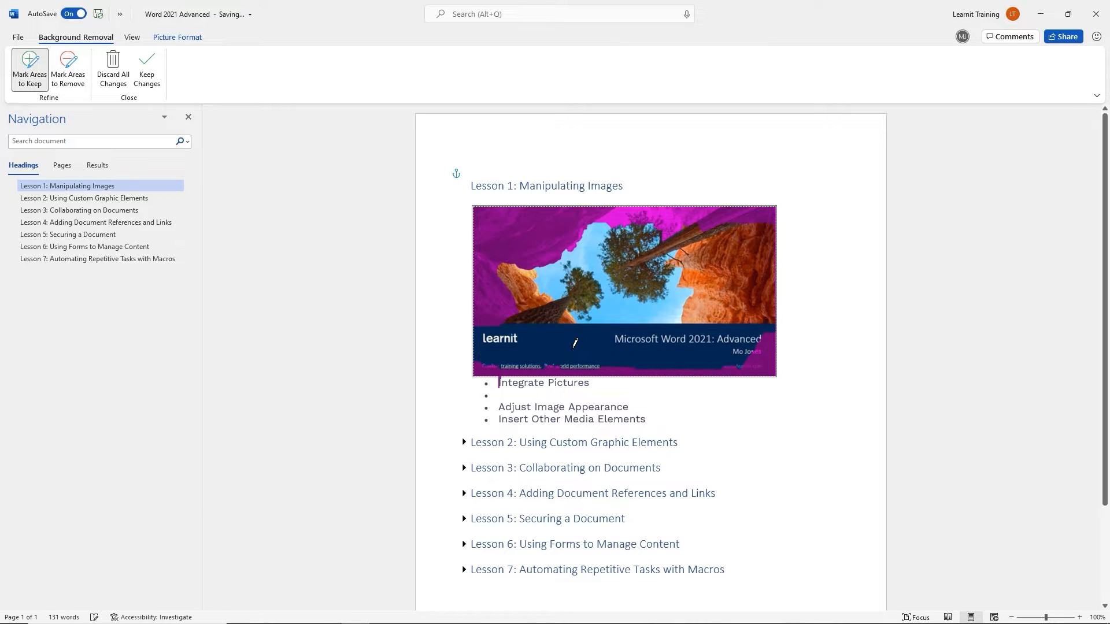
mouse_move(759, 330)
left_mouse_down()
mouse_move(773, 342)
mouse_move(771, 371)
mouse_move(742, 353)
mouse_move(757, 336)
mouse_move(776, 357)
left_mouse_up()
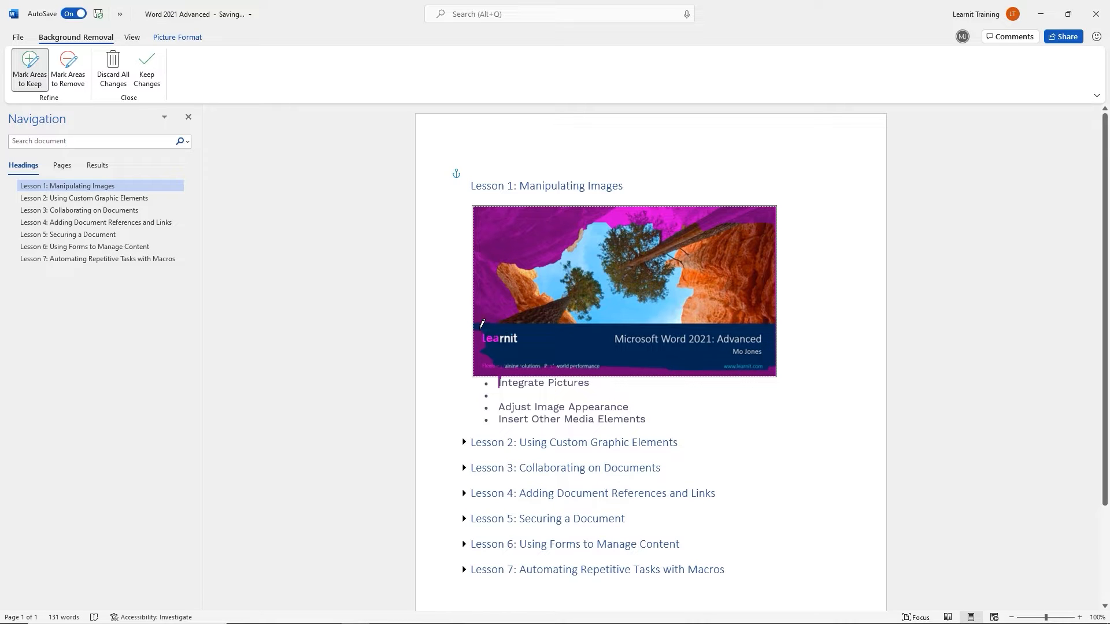
key("Escape")
left_click_drag(478, 332, 476, 331)
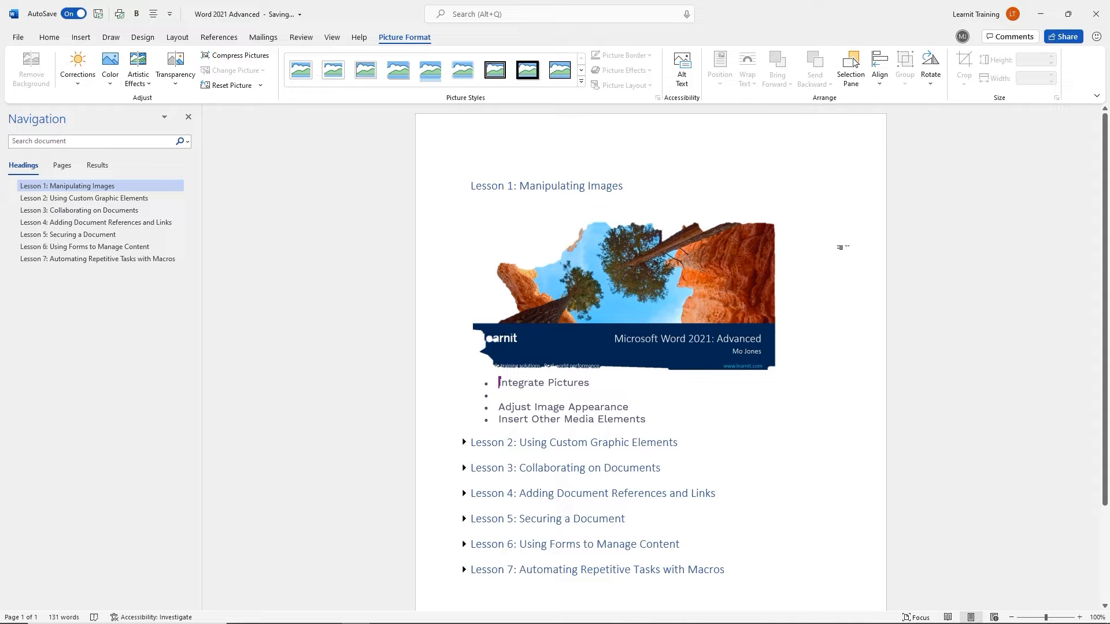
left_click(708, 264)
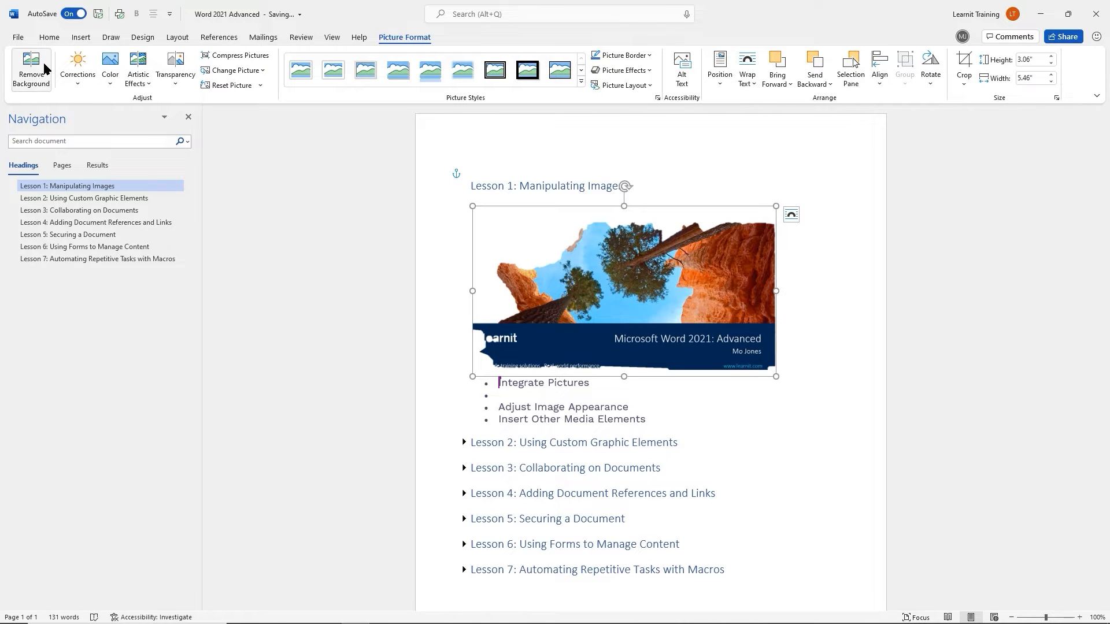
left_click(33, 68)
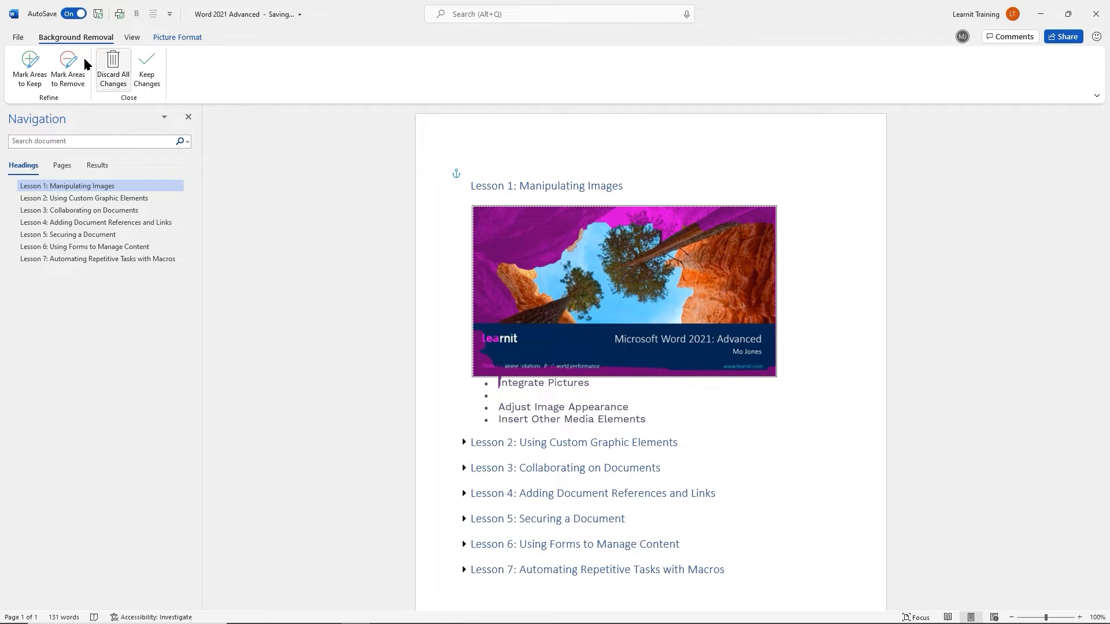
left_click(29, 72)
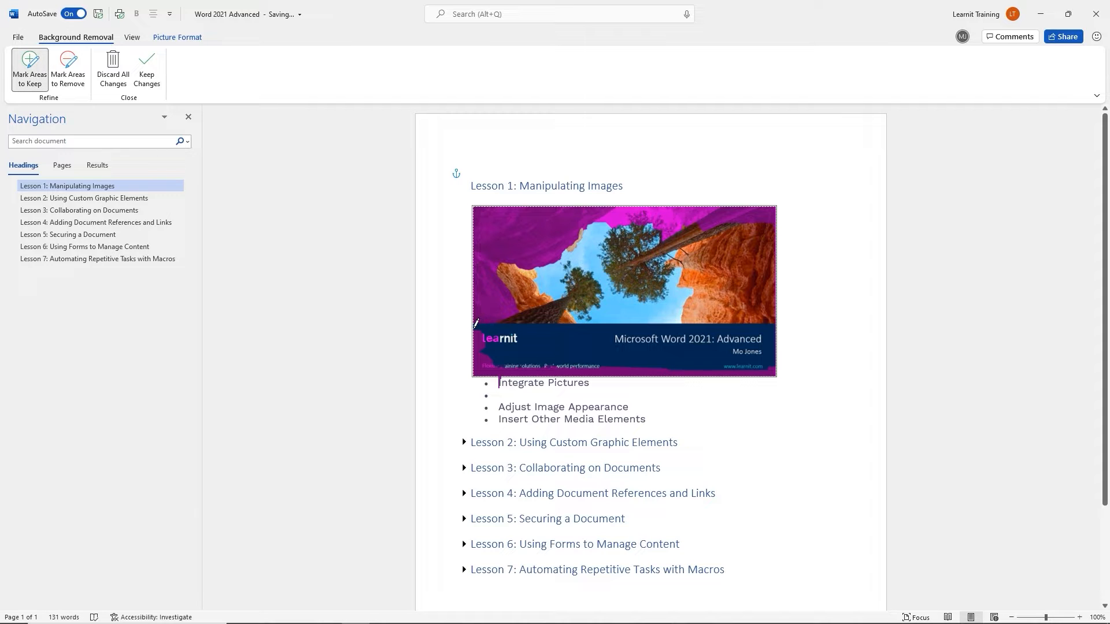
key("Escape")
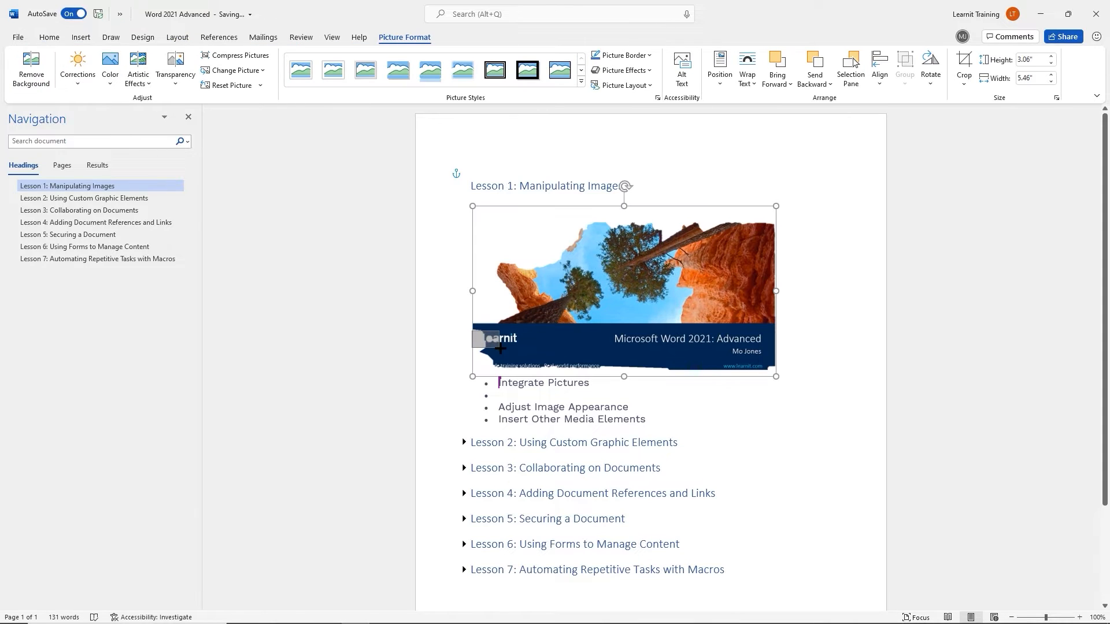
key("Escape")
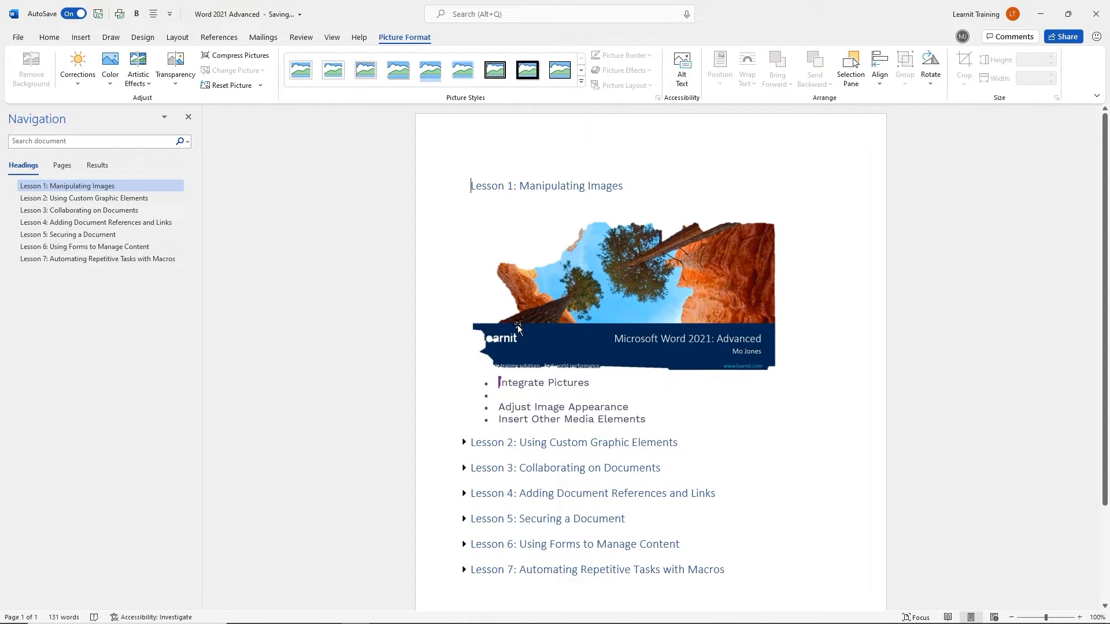
Reopen the picture's background removal and mark the blue band's lower edge and the learnit logo as areas to keep
left_click(544, 276)
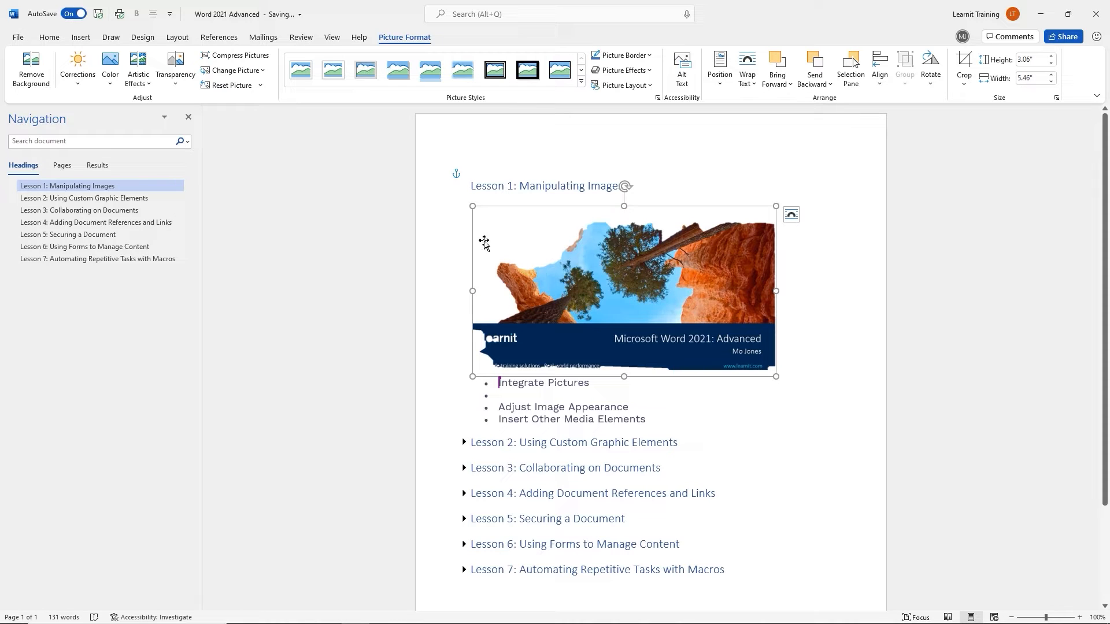
left_click(32, 69)
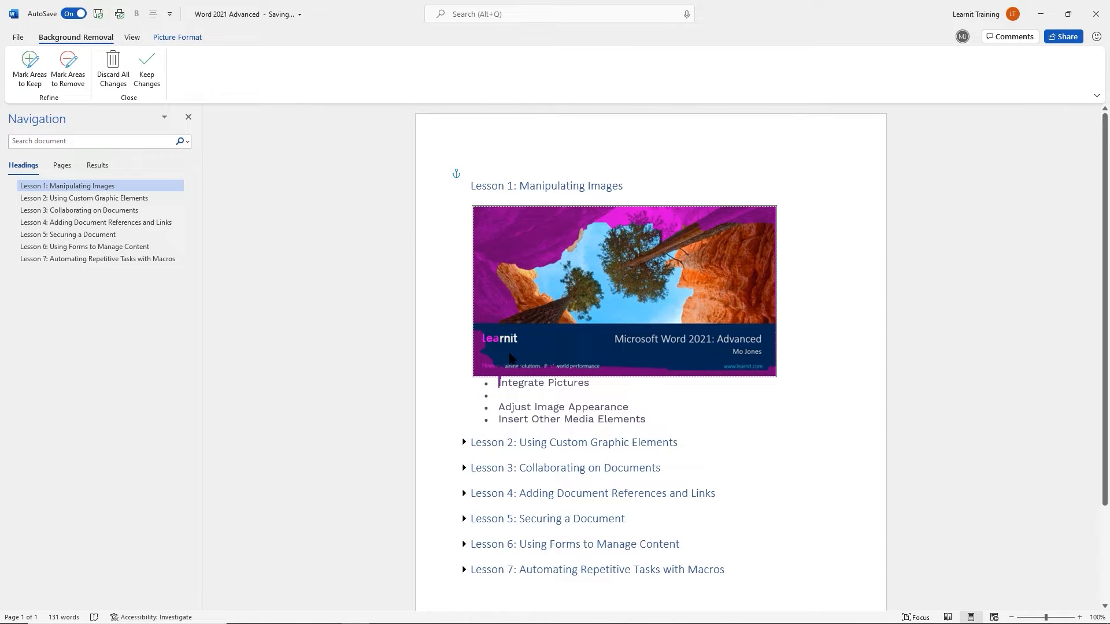
left_click(30, 68)
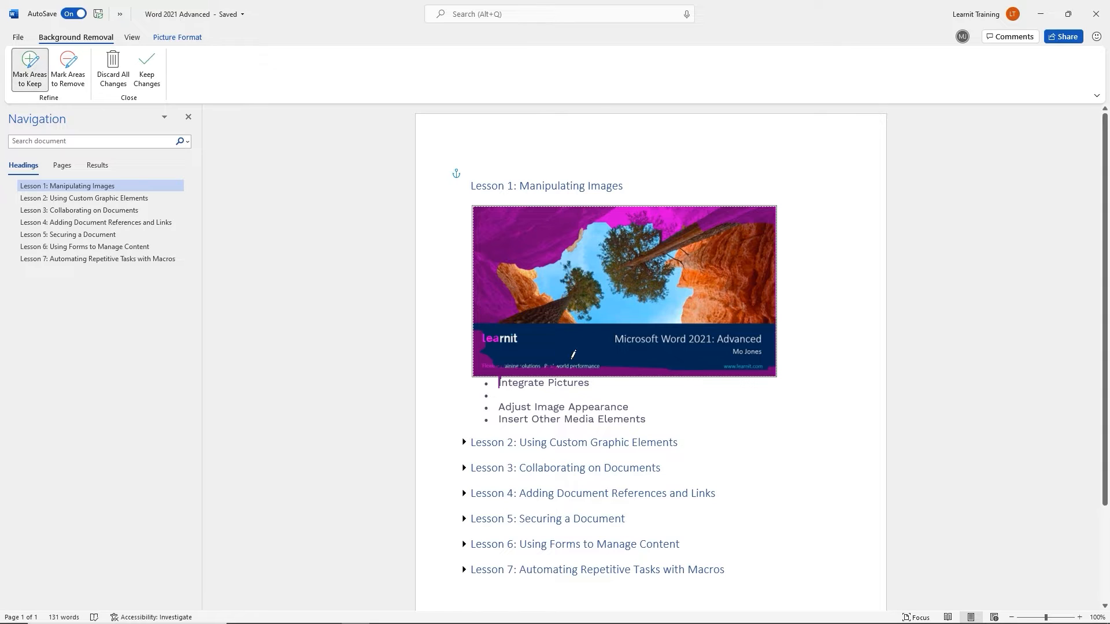
mouse_move(571, 360)
left_mouse_down()
mouse_move(677, 368)
mouse_move(479, 369)
mouse_move(476, 339)
mouse_move(488, 336)
mouse_move(510, 363)
mouse_move(607, 356)
left_mouse_up()
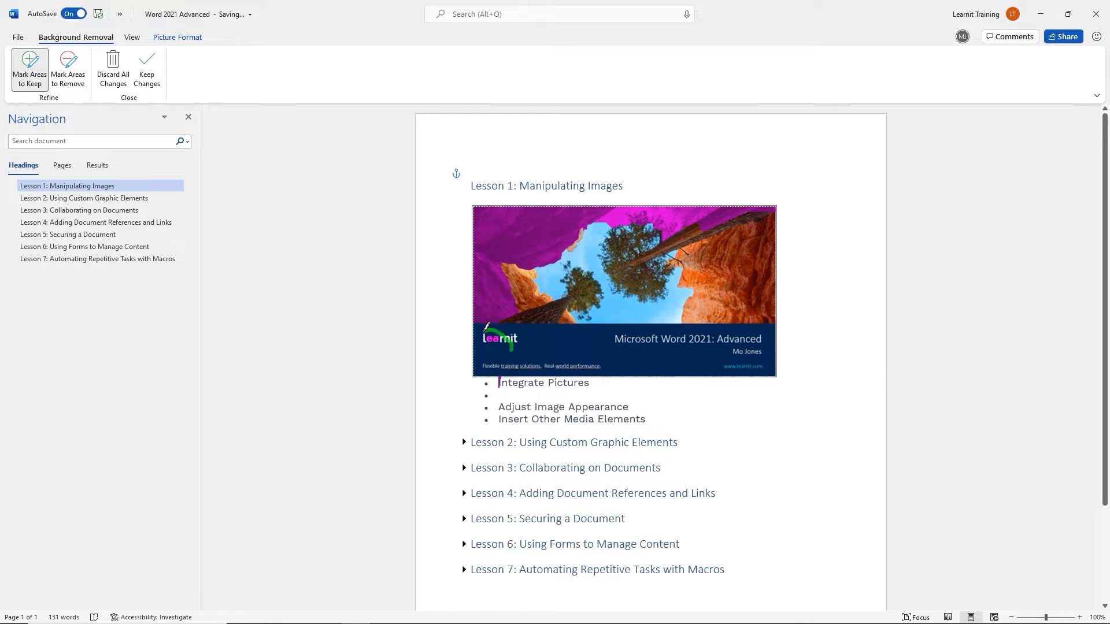
left_click_drag(484, 332, 511, 350)
Mark the entire tree and canyon photo above the blue band as an area to remove and keep the background removal changes
left_click(69, 67)
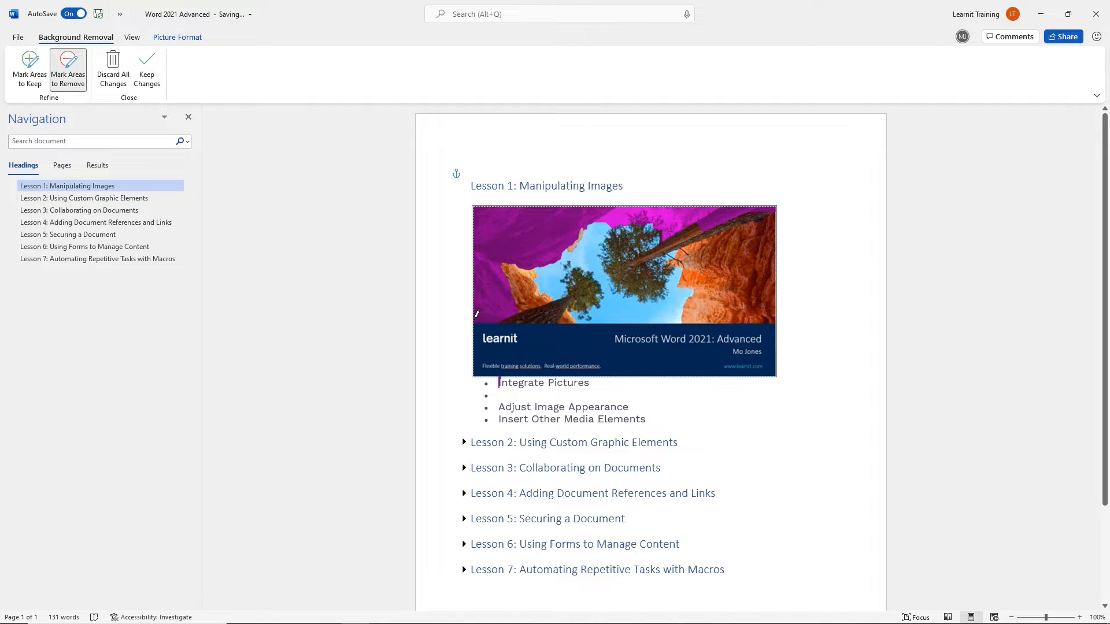
mouse_move(508, 310)
left_mouse_down()
mouse_move(754, 310)
mouse_move(771, 274)
mouse_move(764, 201)
mouse_move(536, 198)
mouse_move(580, 205)
left_mouse_up()
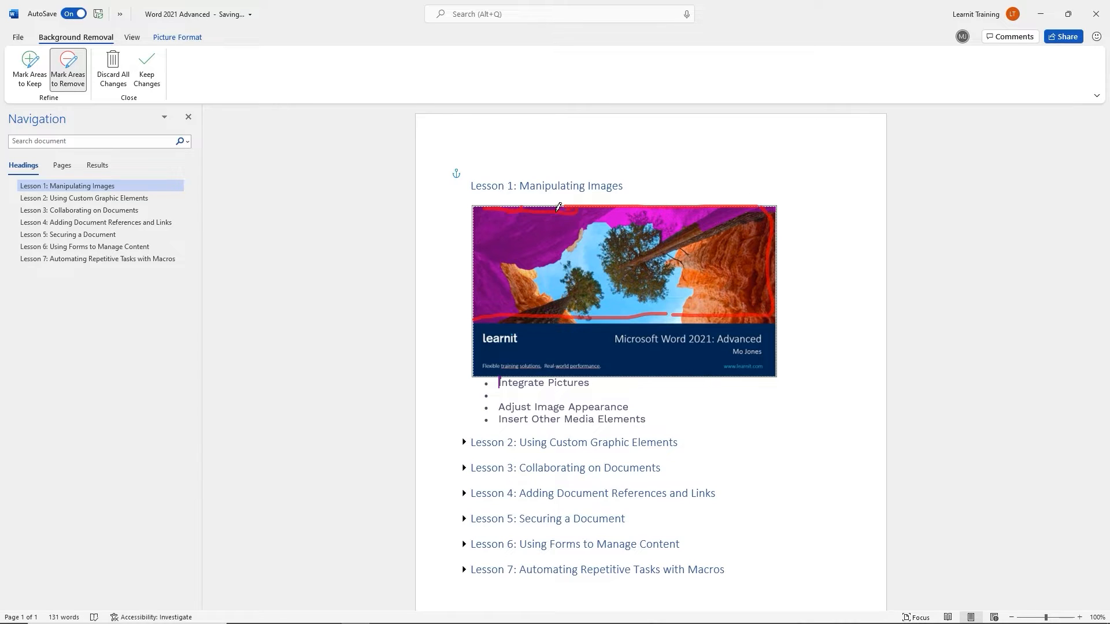
left_click_drag(488, 208, 480, 318)
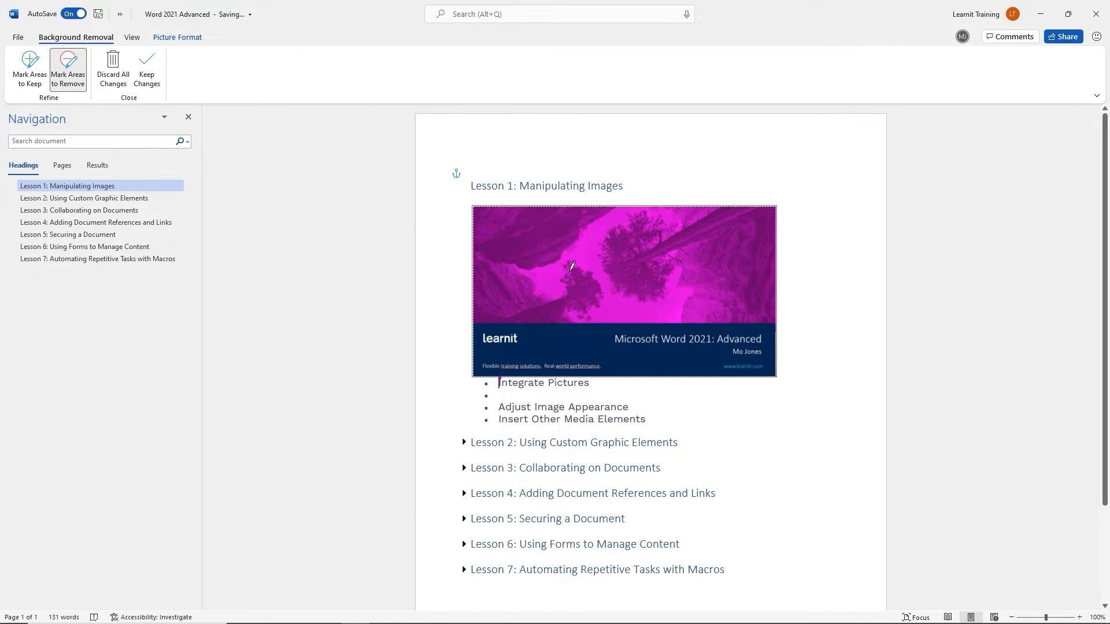
left_click(147, 70)
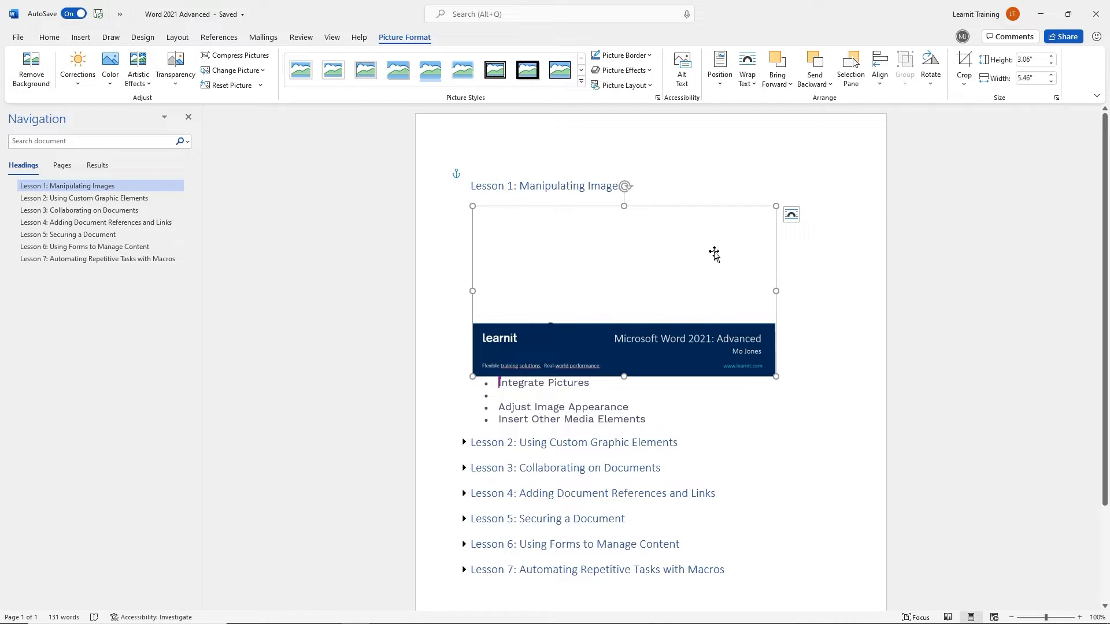
Crop away the picture's empty area above the blue band, leaving a height of about 0.96"
left_click(964, 64)
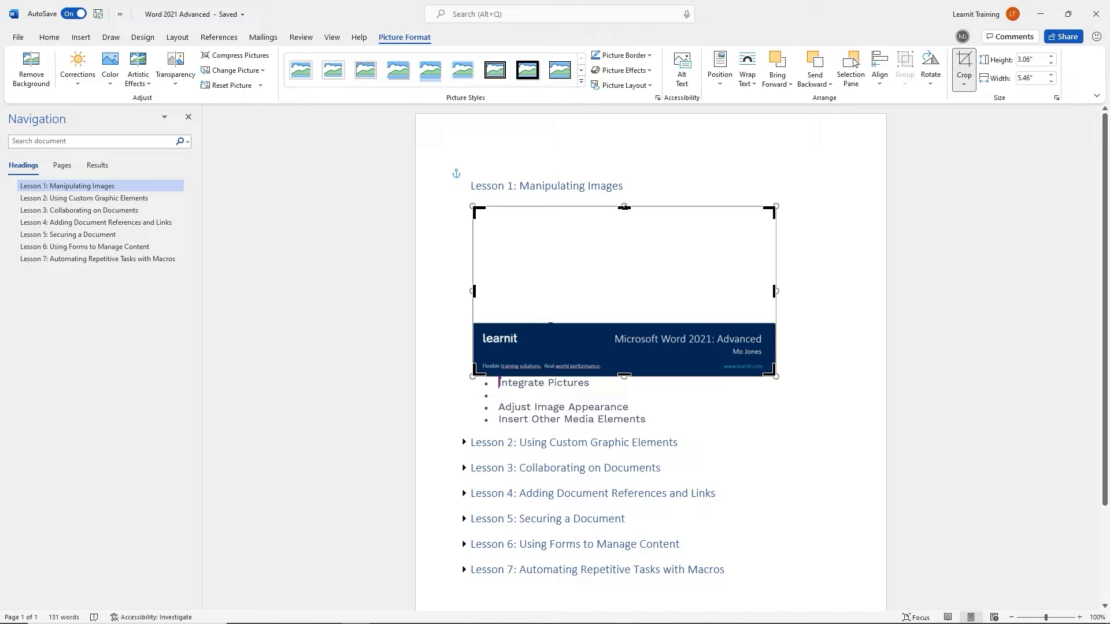
left_click_drag(623, 212, 613, 321)
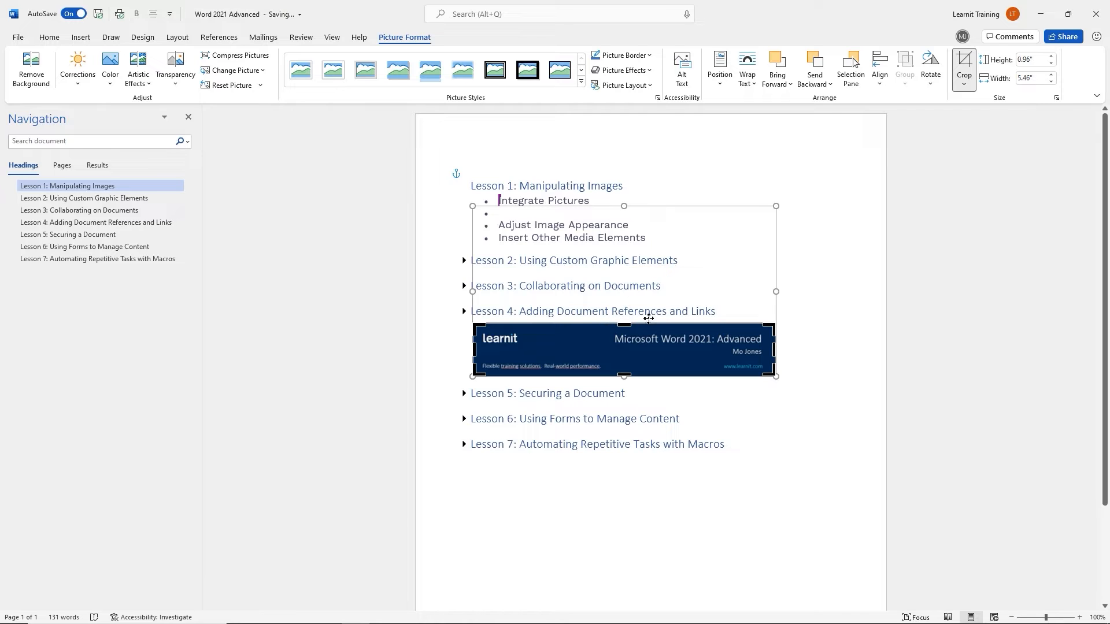
left_click(839, 360)
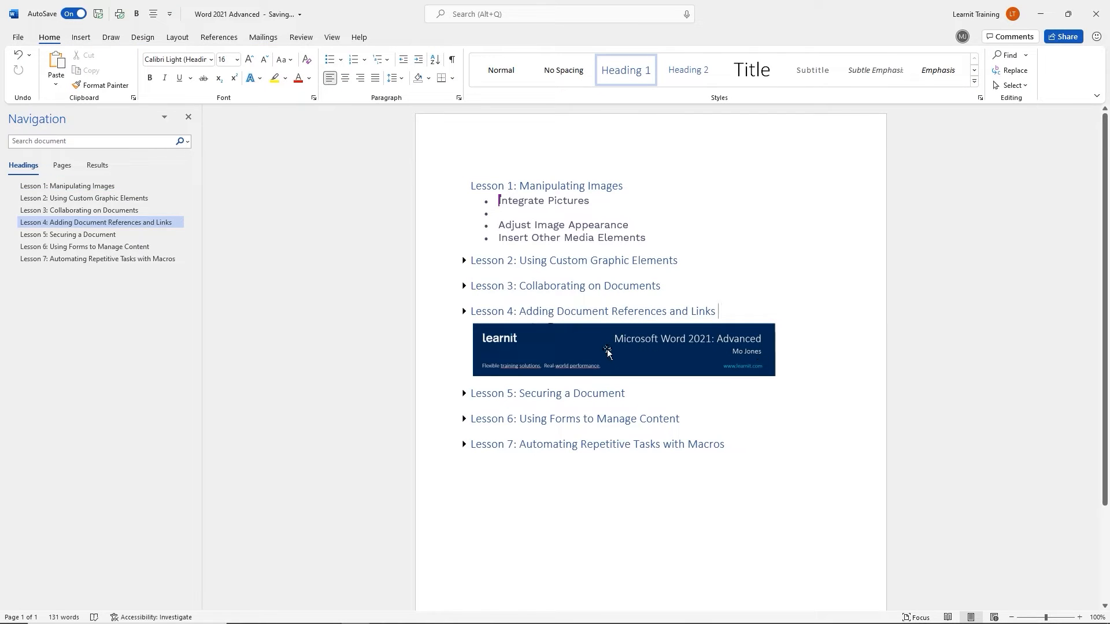
Move the cropped banner directly below the "Integrate Pictures" bullet and apply the rounded rectangle picture style with a reflection
left_click_drag(607, 347, 628, 238)
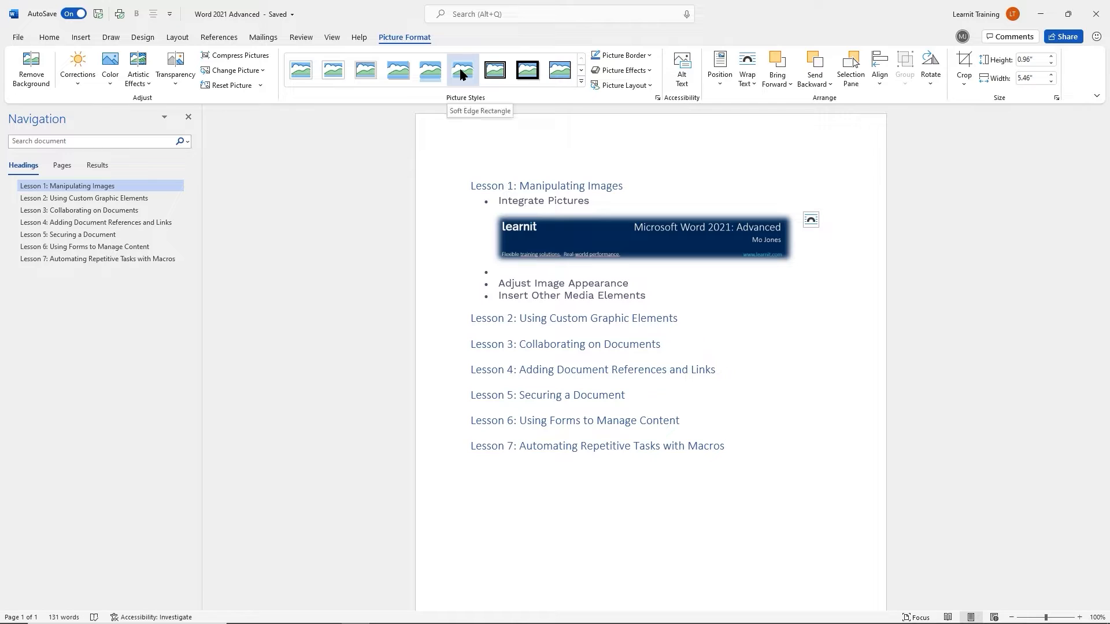
left_click(430, 72)
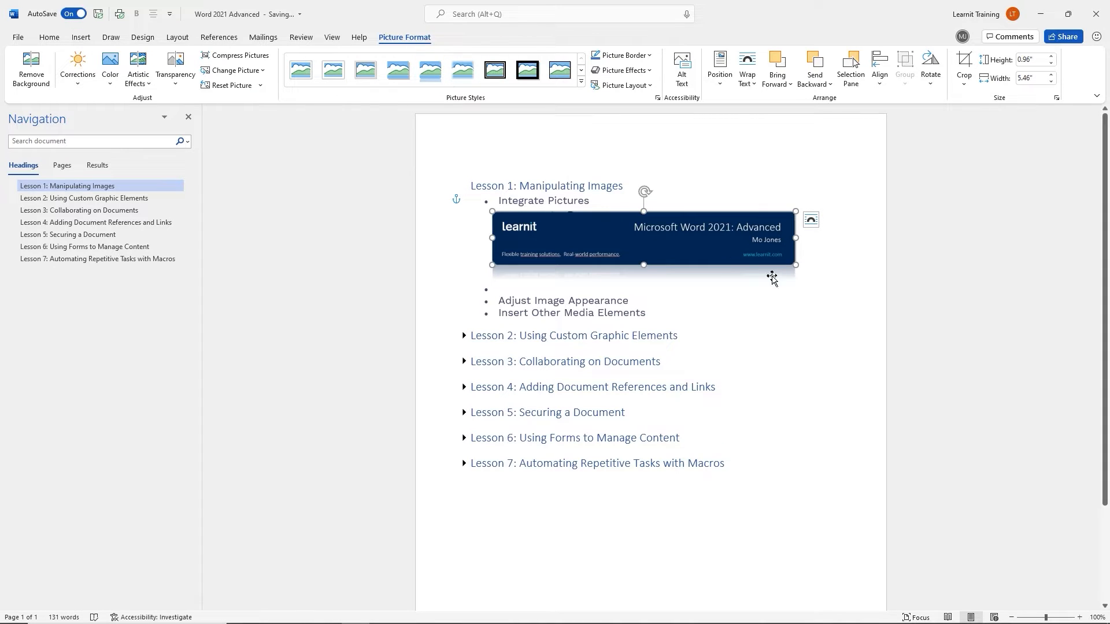
left_click(936, 309)
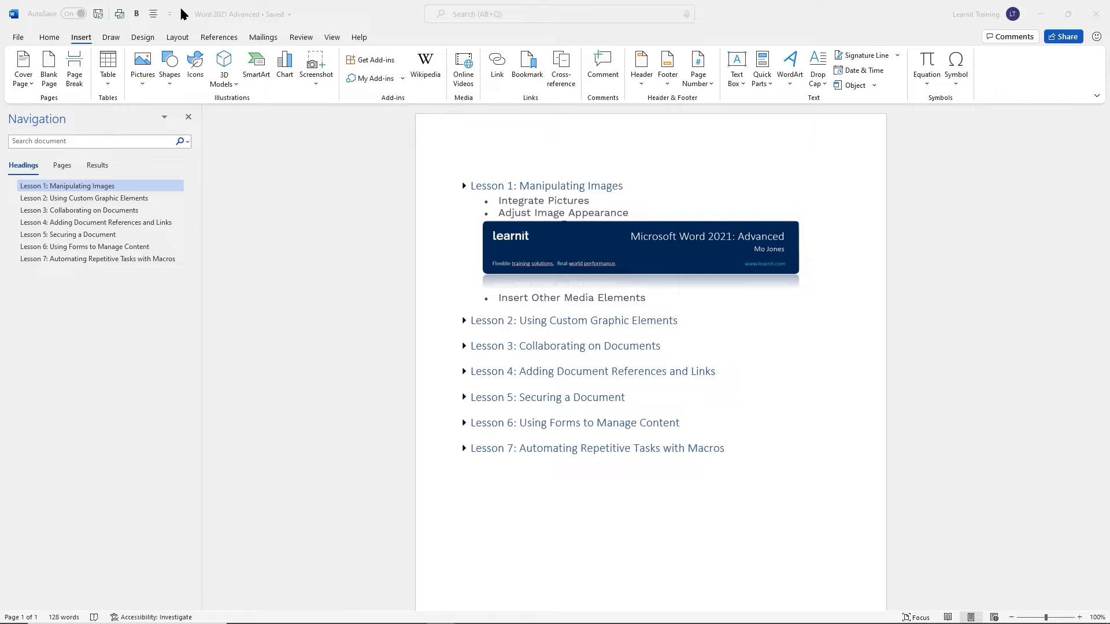
Insert an online video from the copied YouTube link on a new bullet below "Insert Other Media Elements"
left_click(670, 301)
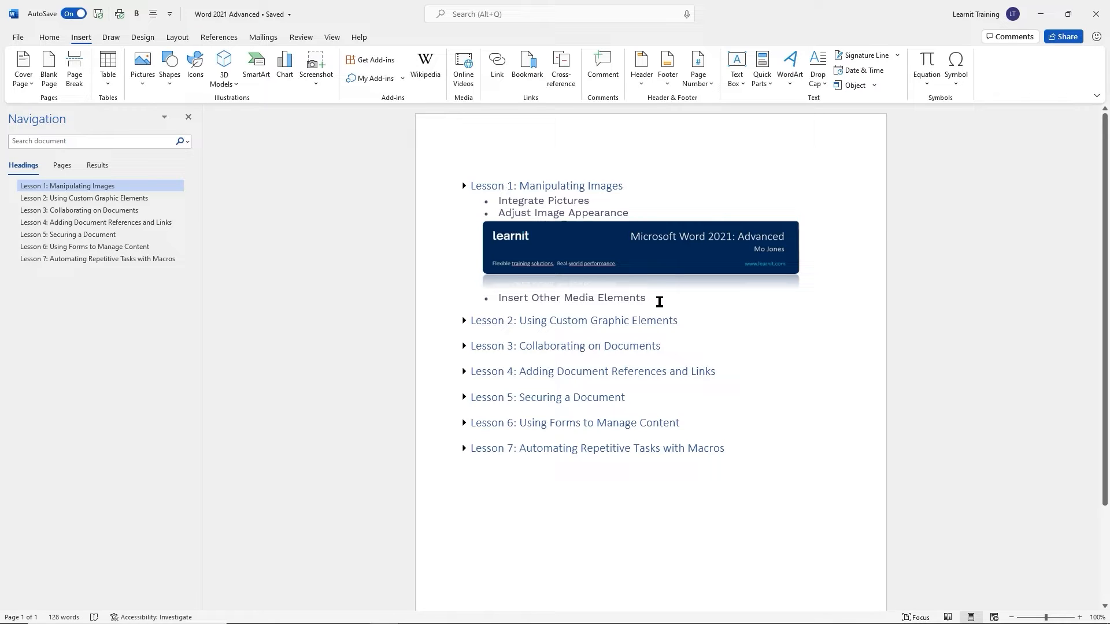
key("Return")
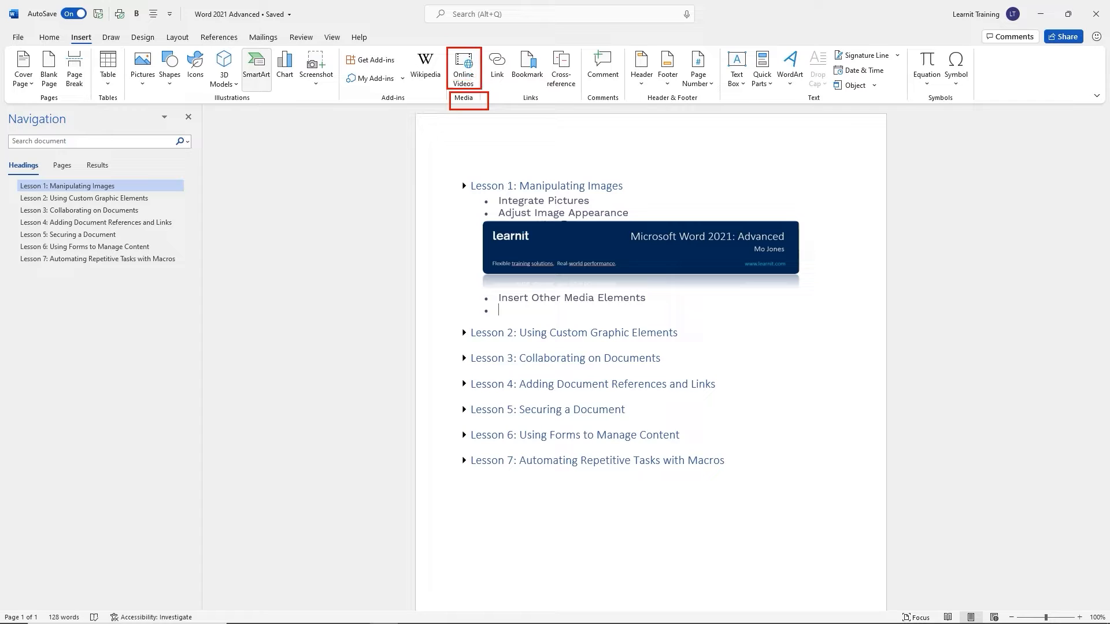
left_click(465, 74)
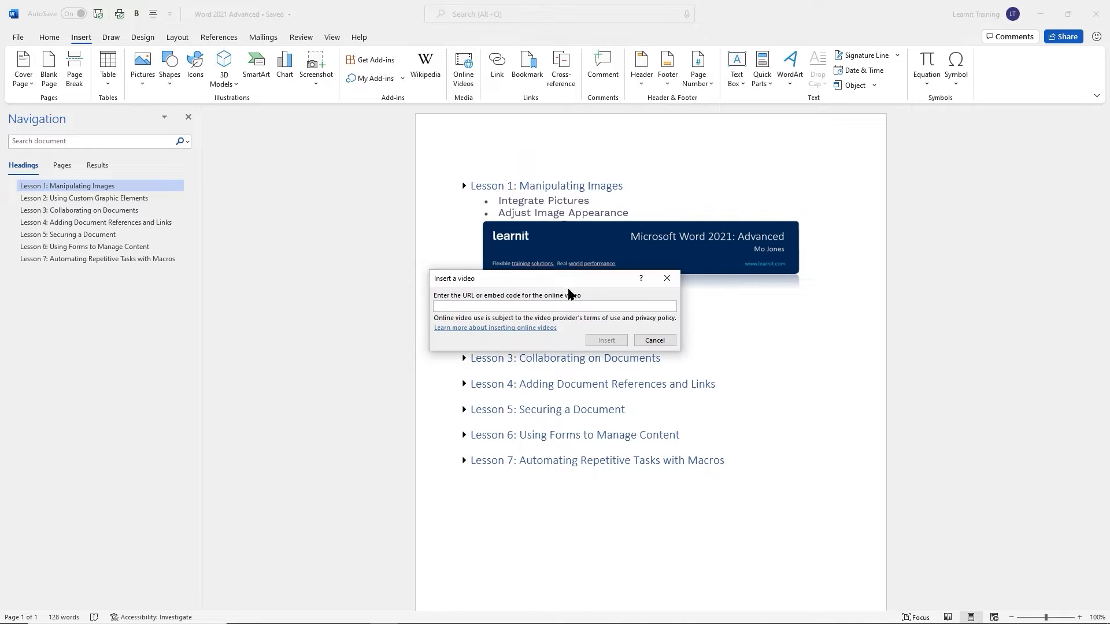
left_click_drag(575, 280, 602, 227)
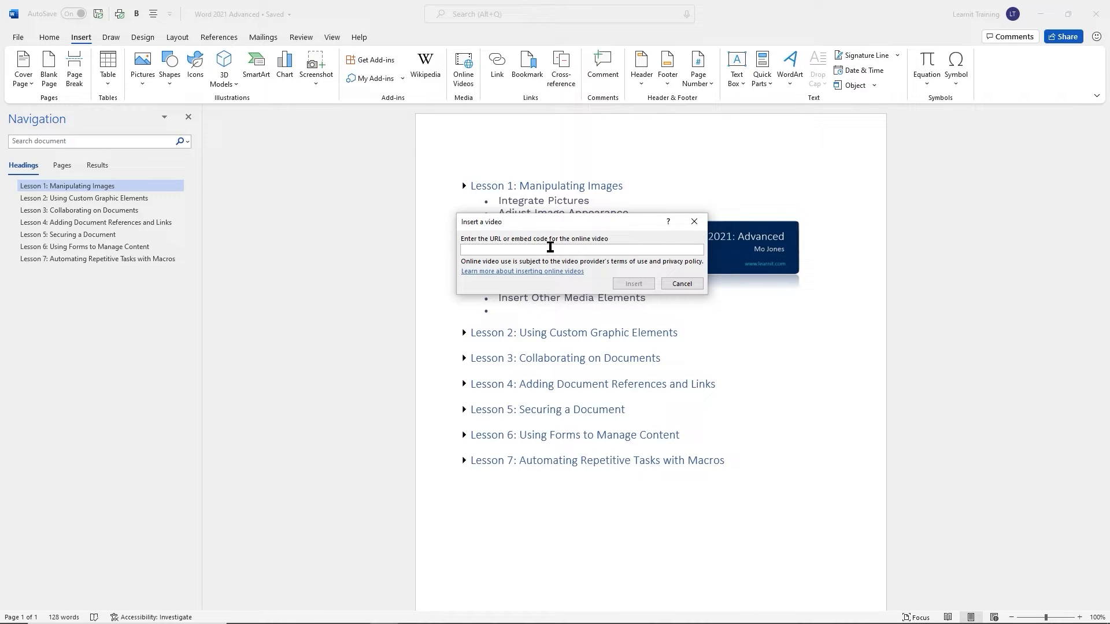
key("ctrl+v")
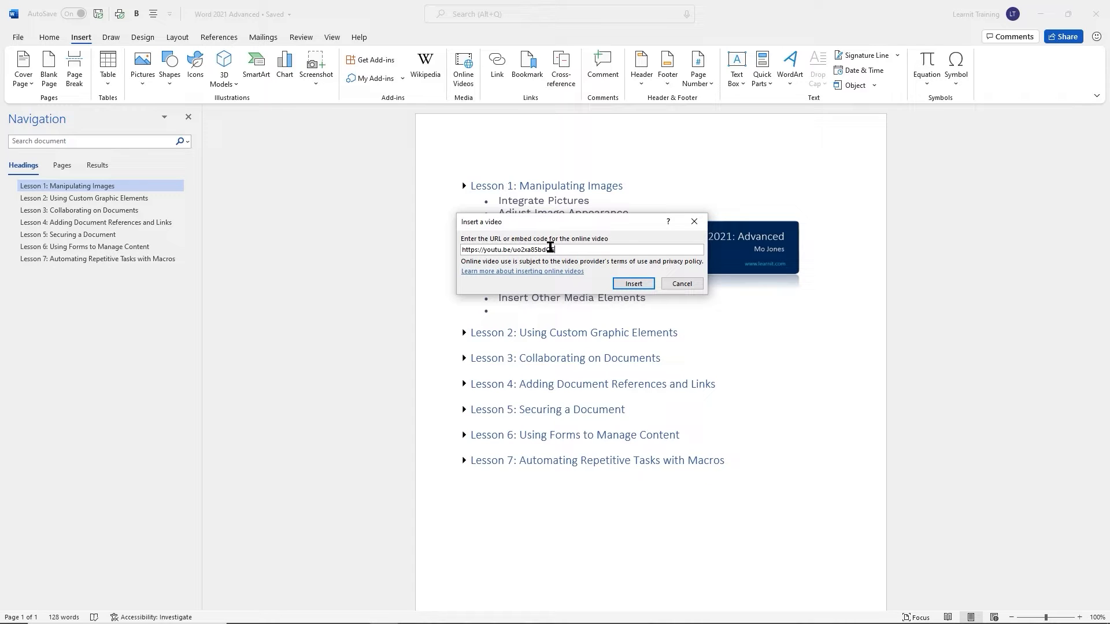
left_click(639, 289)
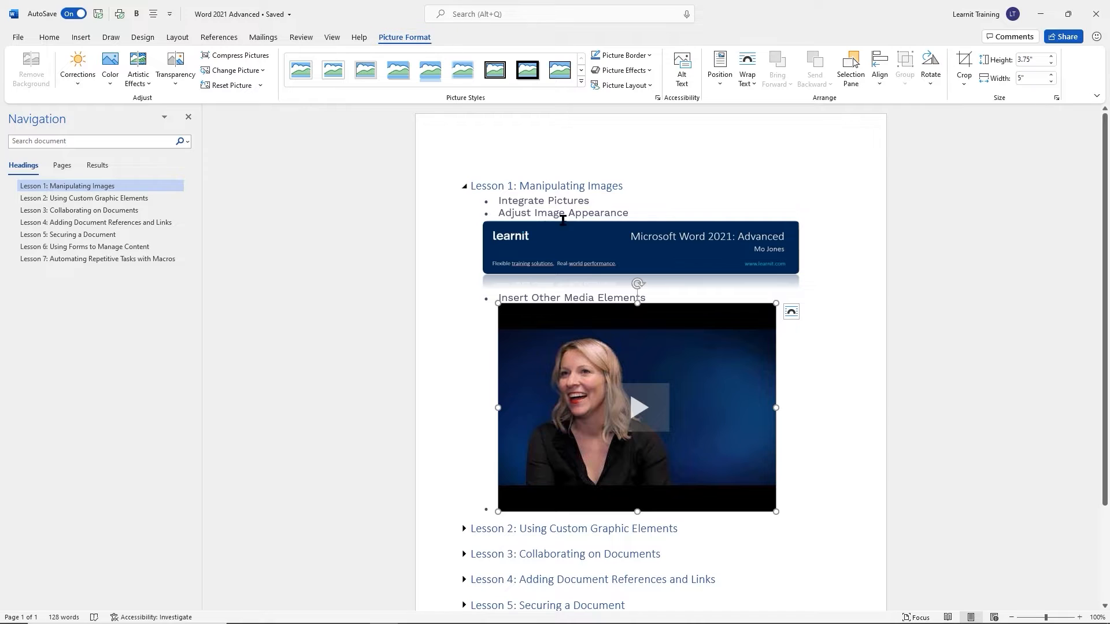
Replace the online video's preview picture with the stock image of a camera lens on blurred lights, found by searching for "video"
right_click(687, 374)
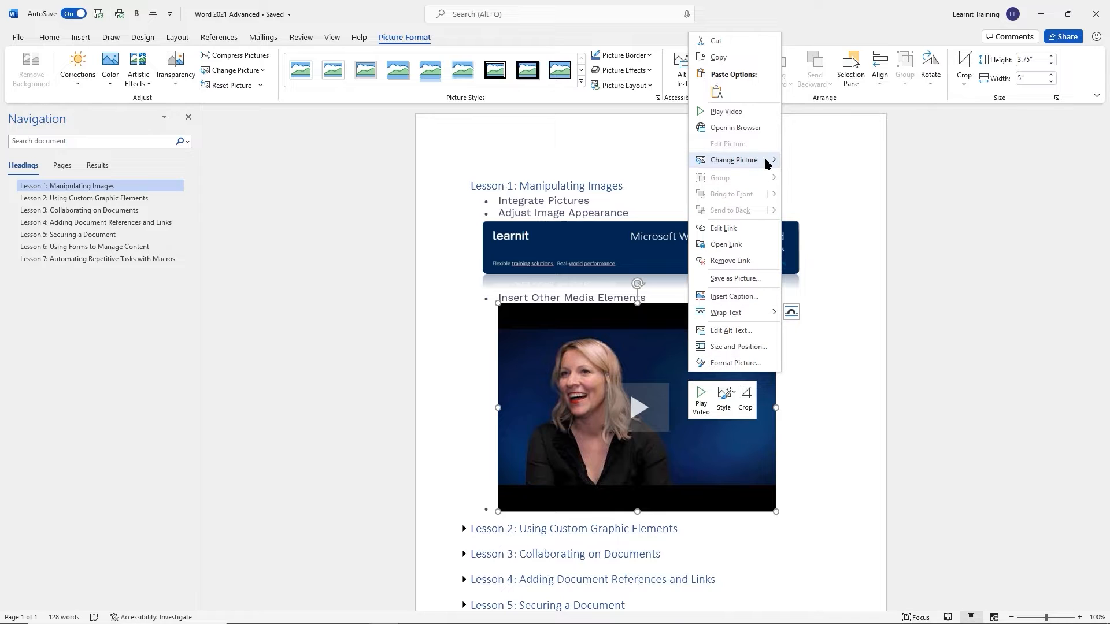
mouse_move(766, 164)
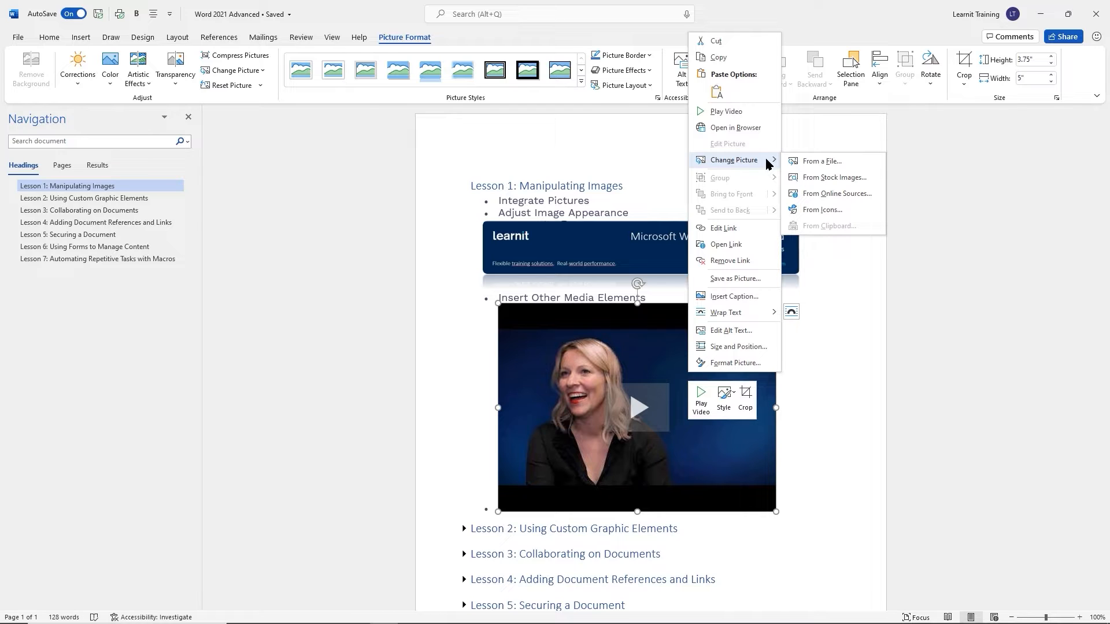
left_click(825, 180)
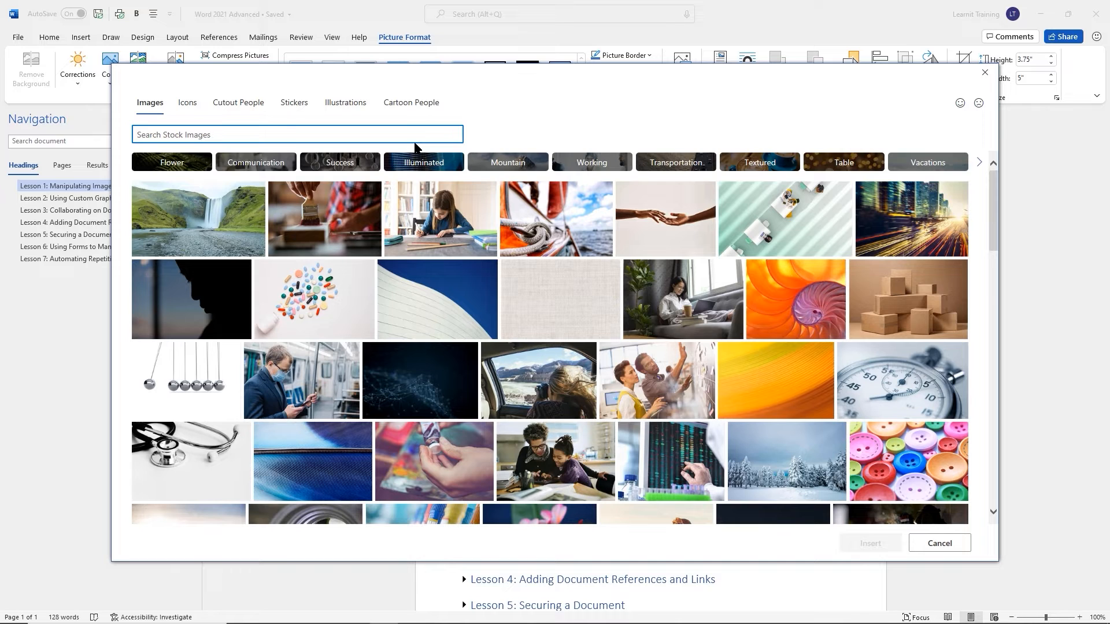
left_click(418, 140)
type("video")
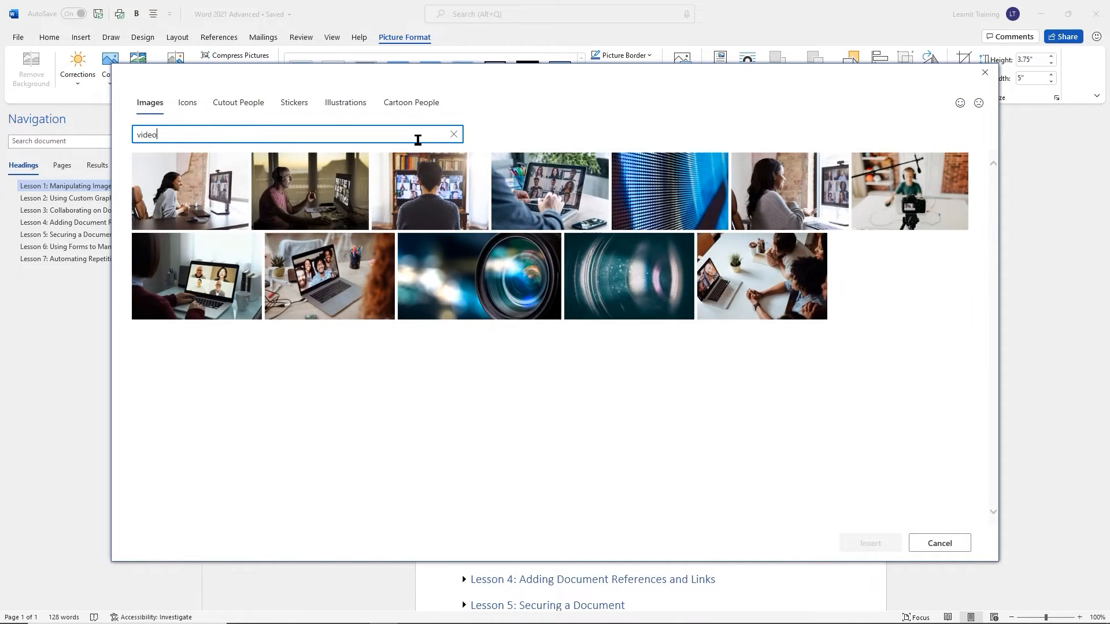
left_click(502, 293)
left_click(876, 548)
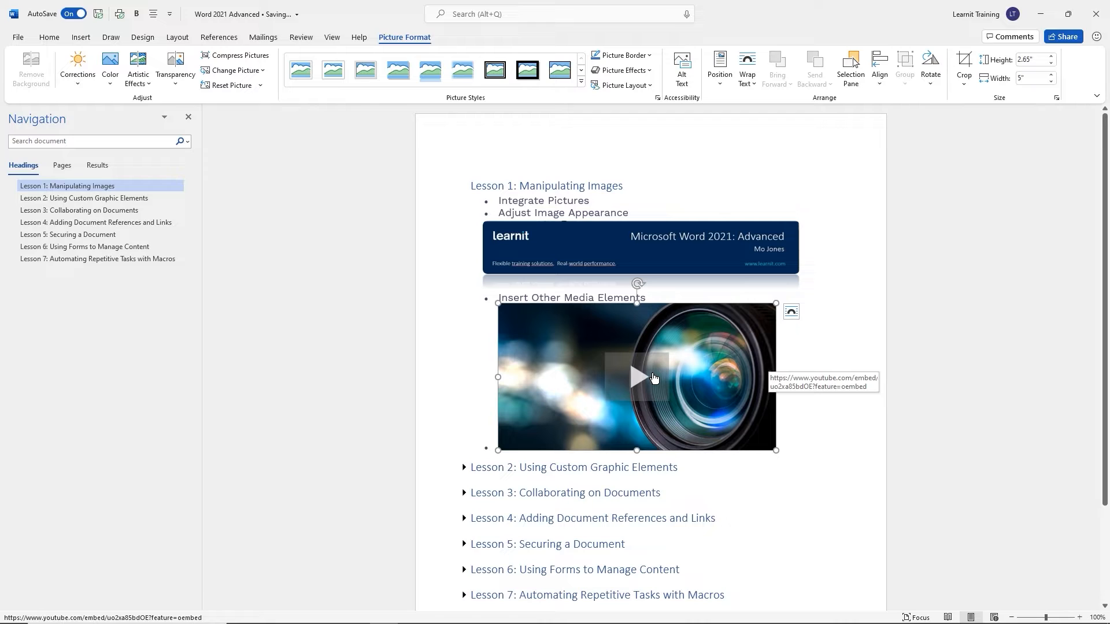
Open the embedded video in the browser, pause its playback, close the browser window and deselect the video
right_click(710, 370)
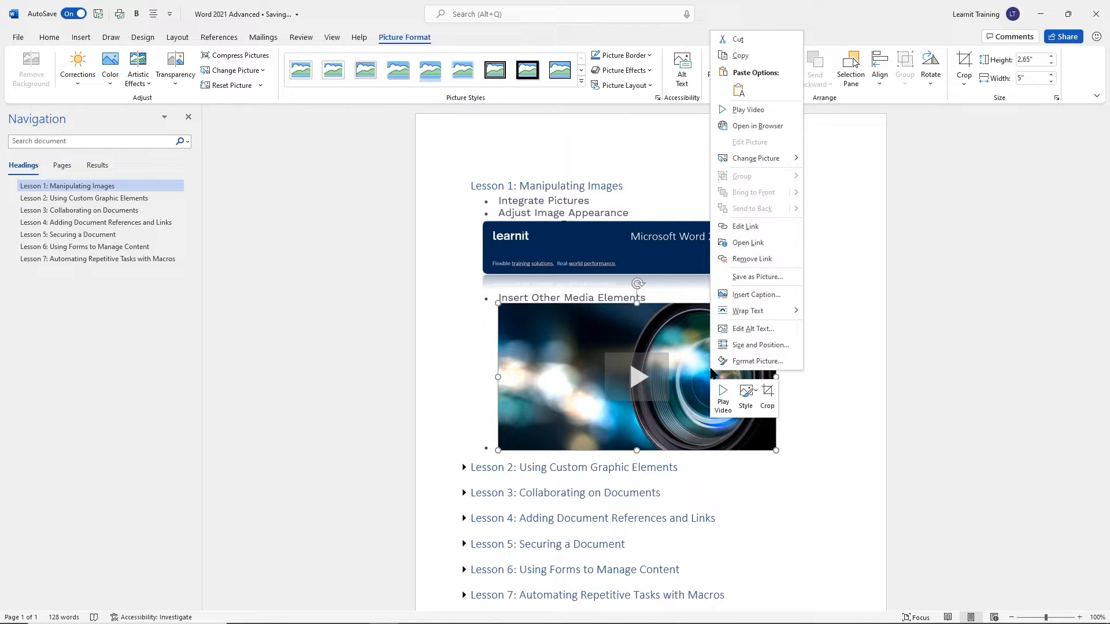
left_click(752, 131)
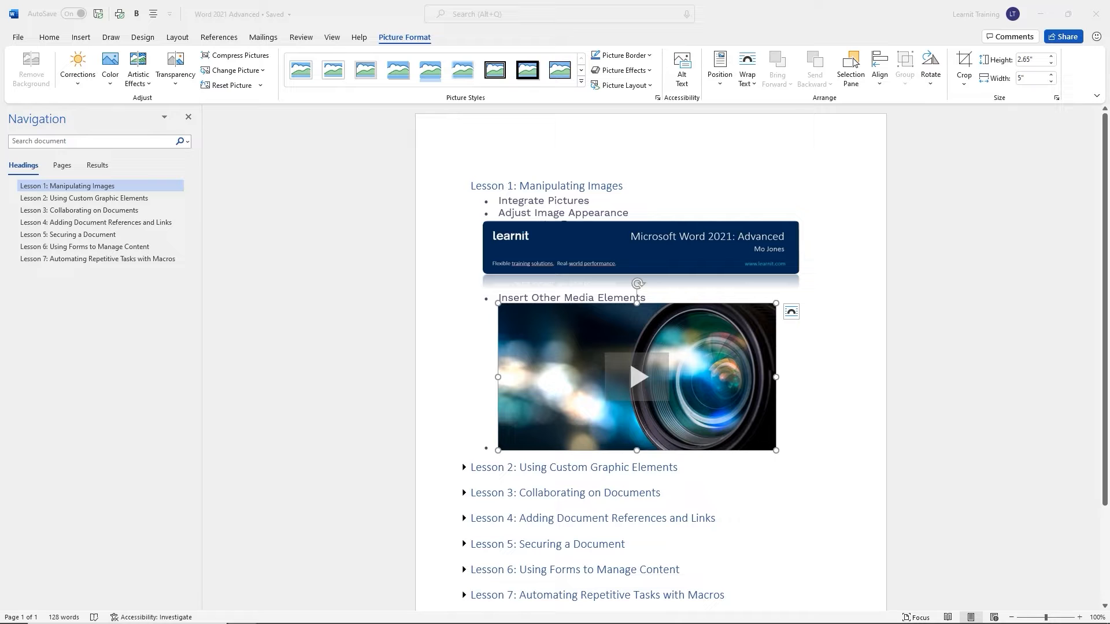
left_click_drag(1109, 151, 635, 105)
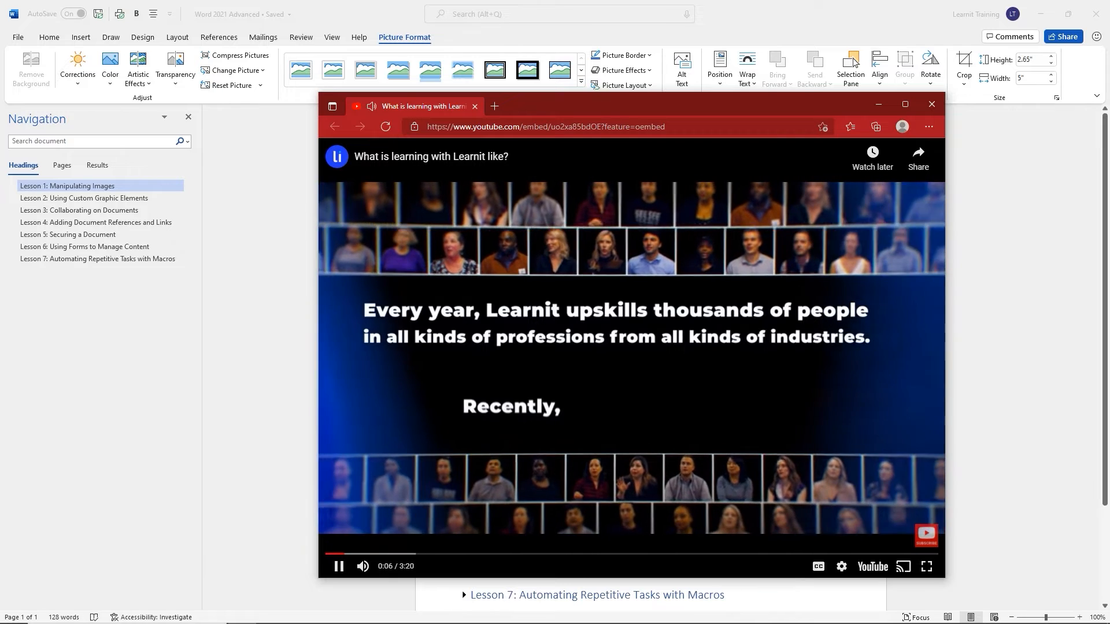
left_click(632, 339)
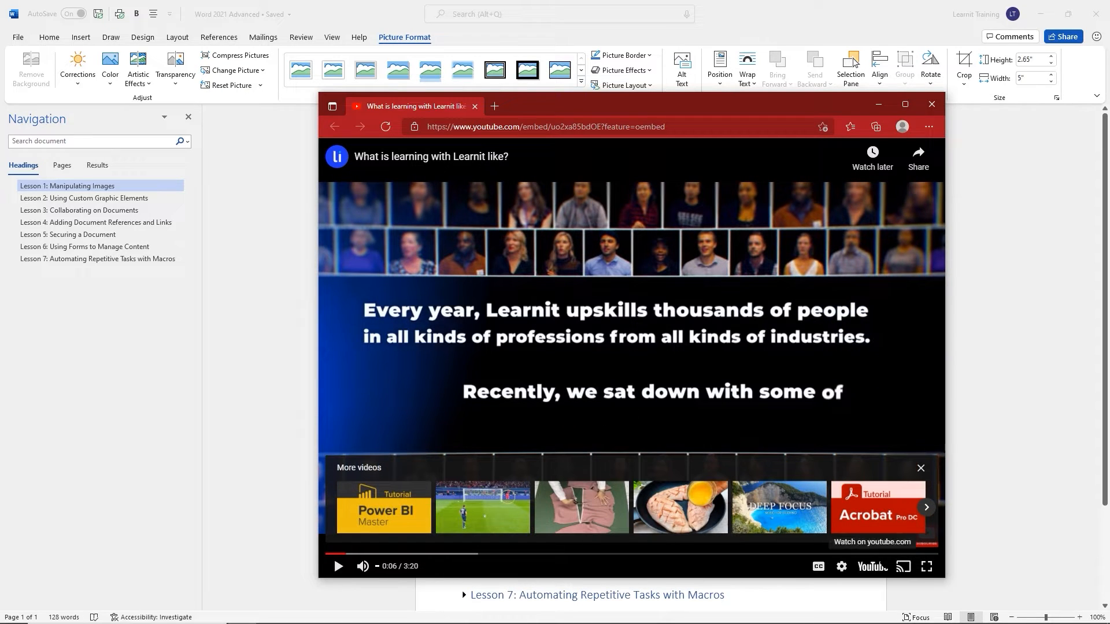
left_click(932, 104)
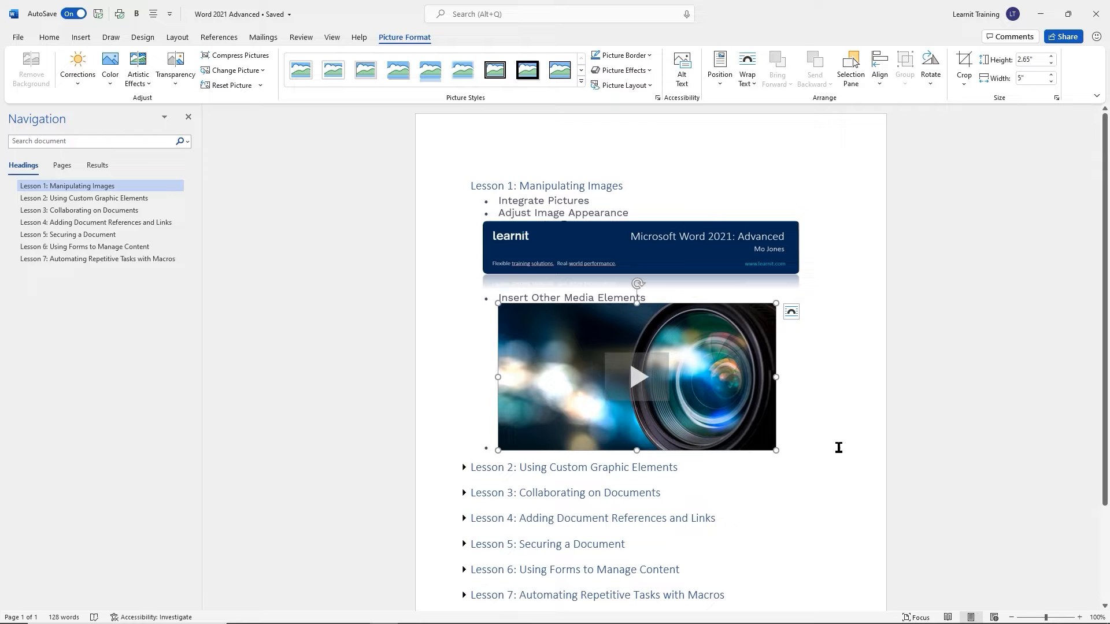
left_click(612, 198)
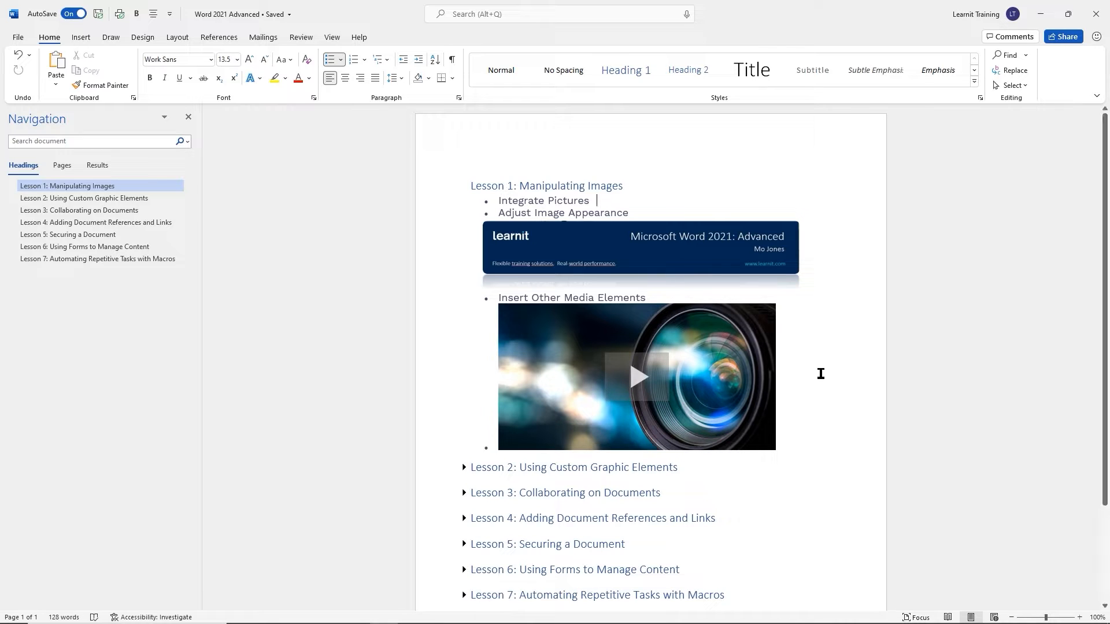
Apply the third Soft Edges variation as a picture effect to the video's preview image and deselect it
double_click(770, 309)
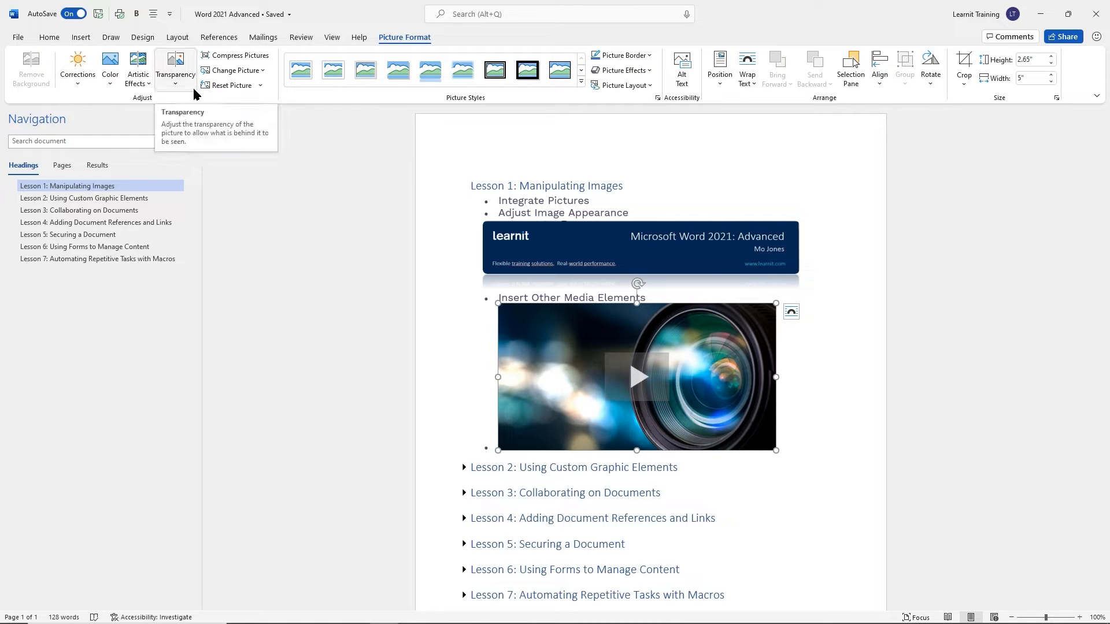
left_click(651, 76)
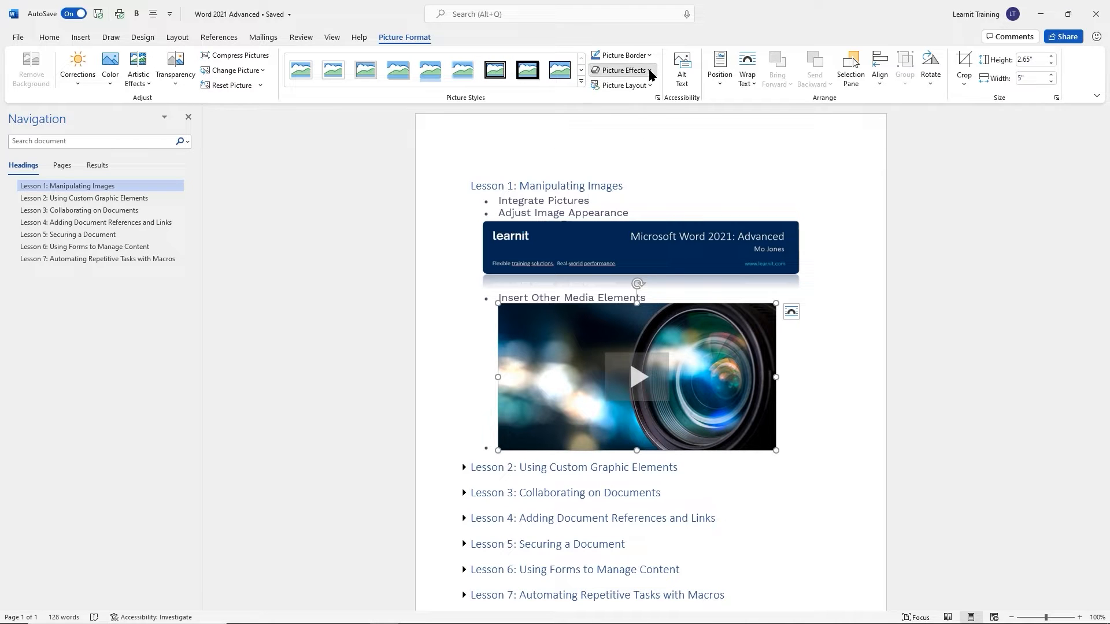
mouse_move(665, 107)
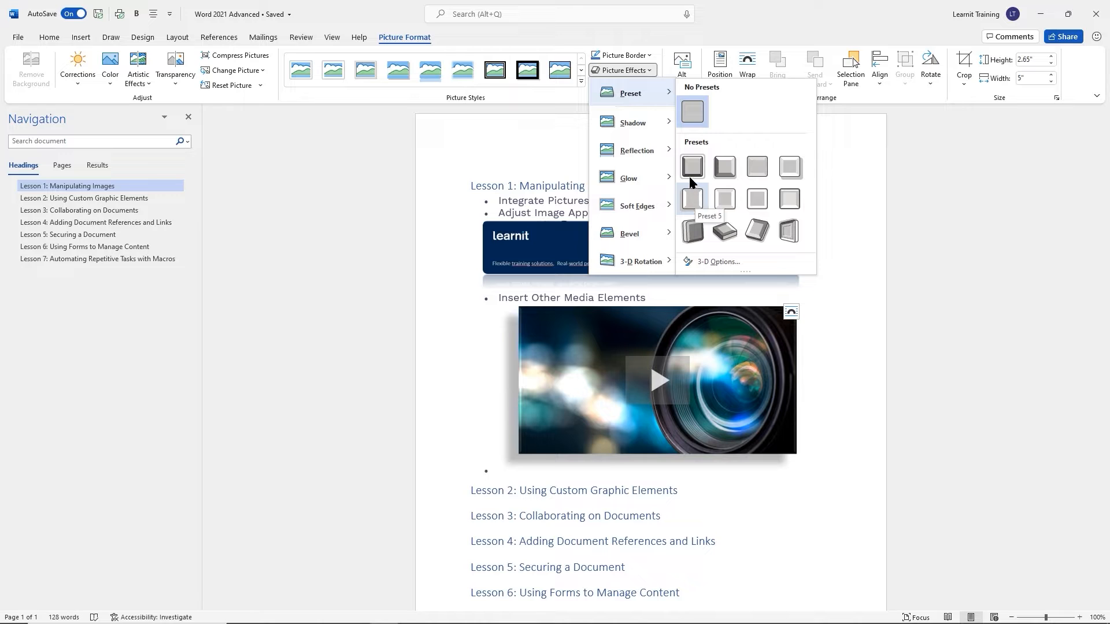
mouse_move(651, 182)
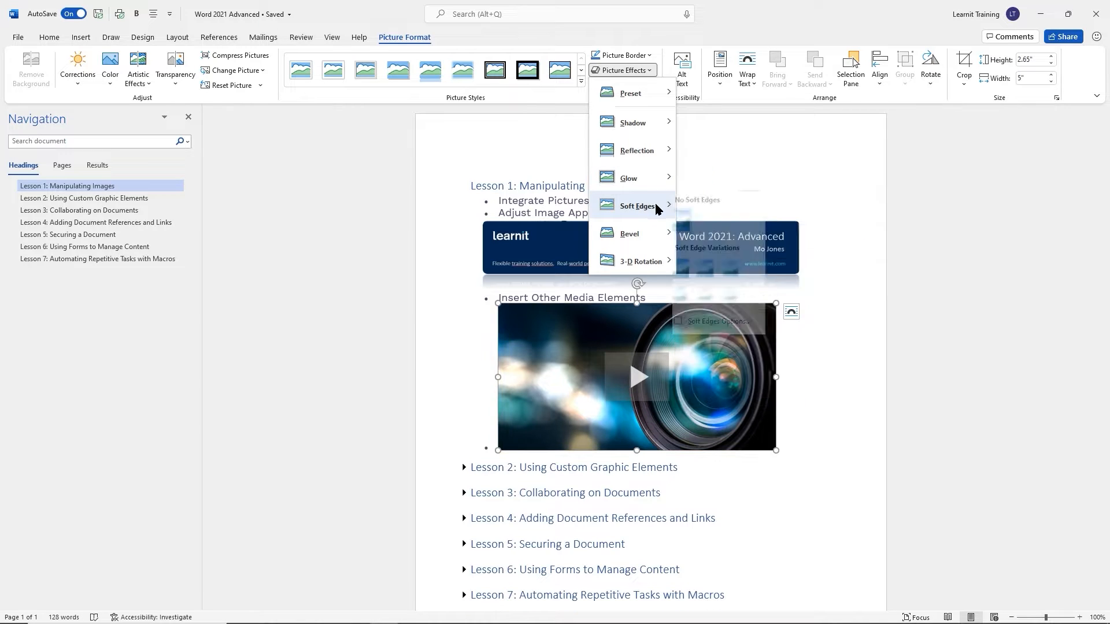
mouse_move(651, 206)
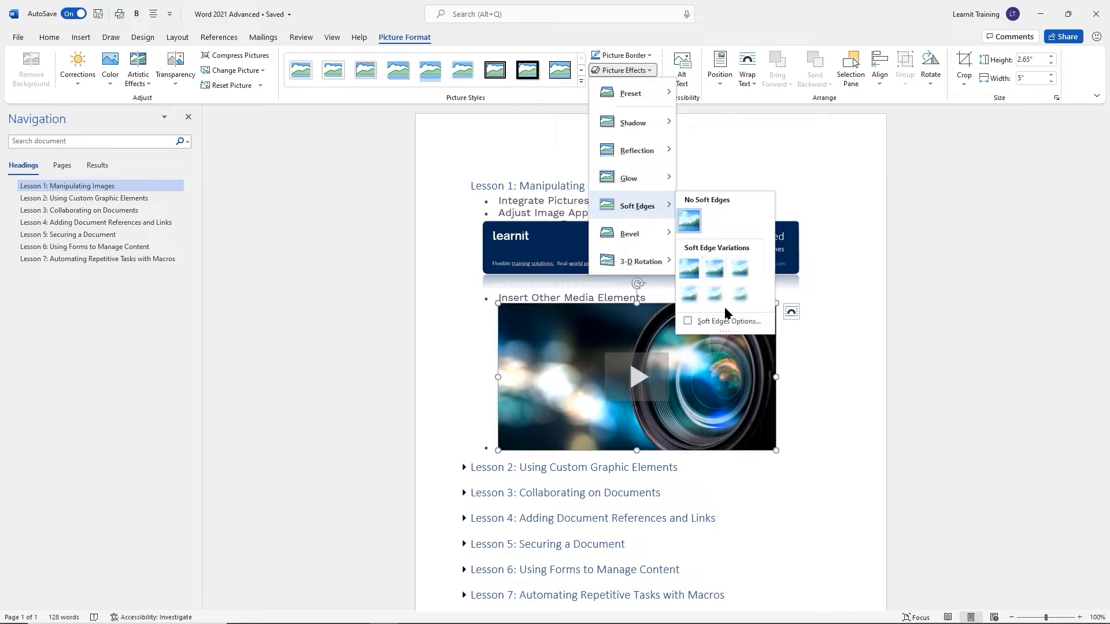
left_click(743, 274)
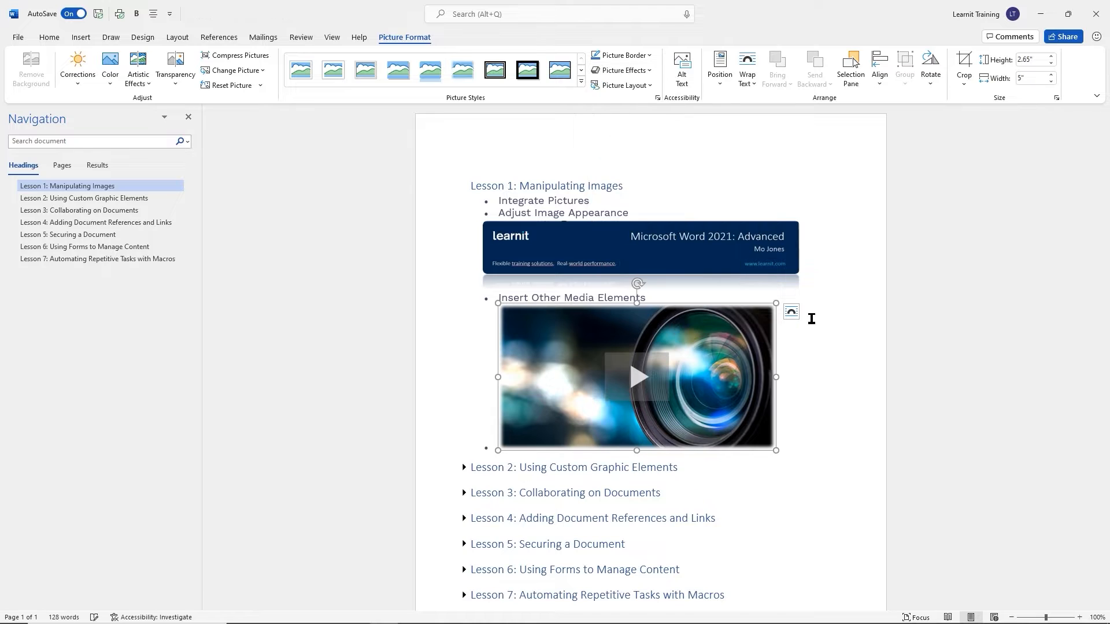
left_click(844, 363)
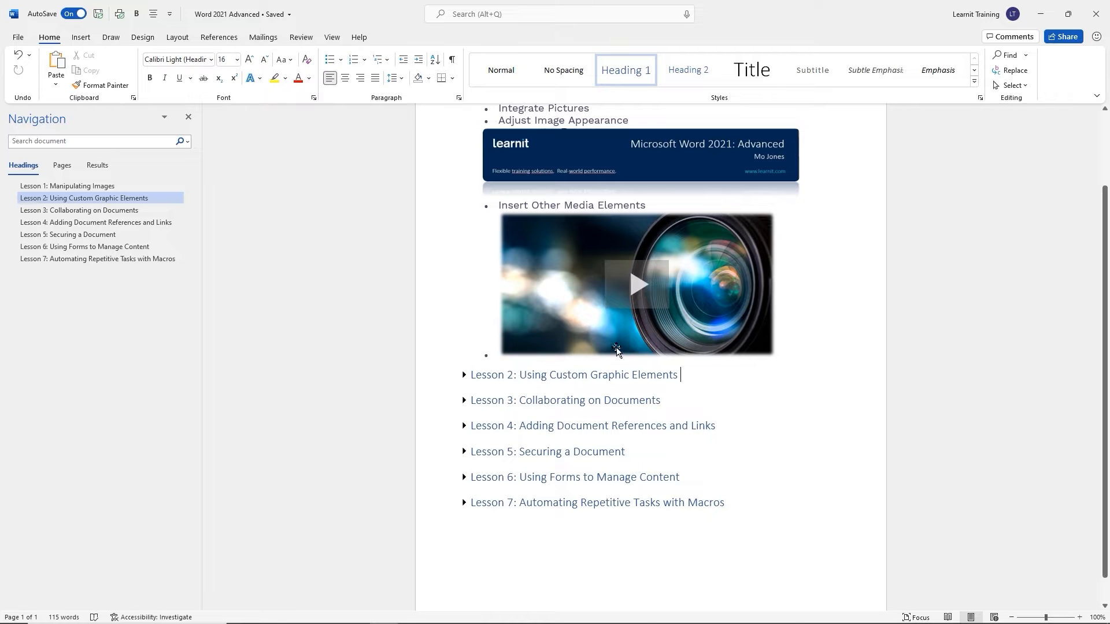
Expand the Lesson 2 heading and add an empty bullet after "Link text boxes"
left_click(465, 376)
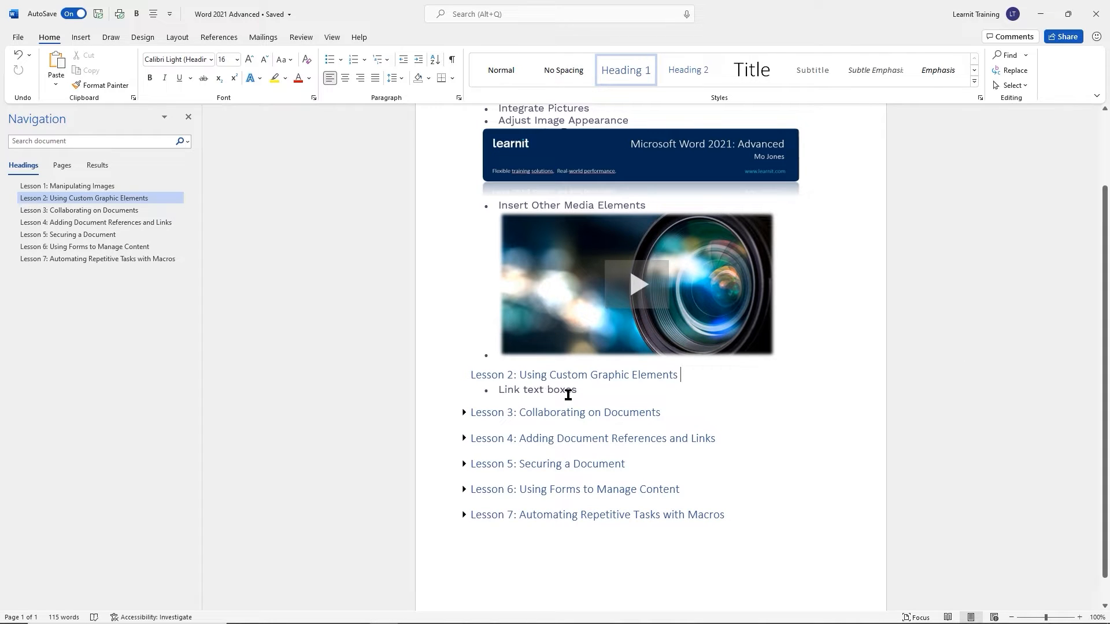
left_click(594, 392)
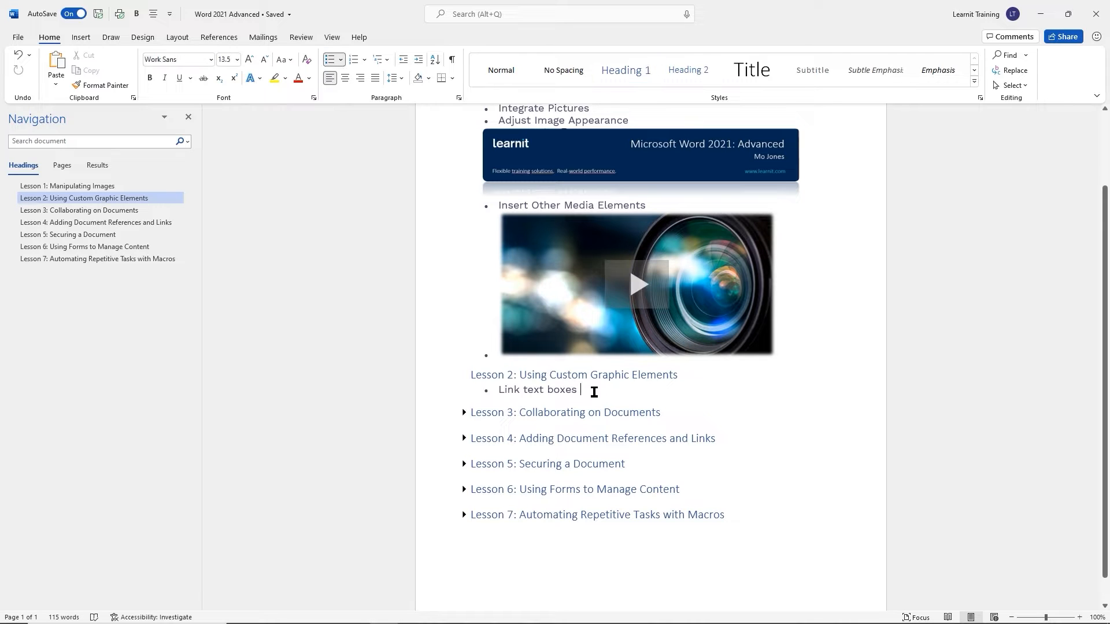
key("Return")
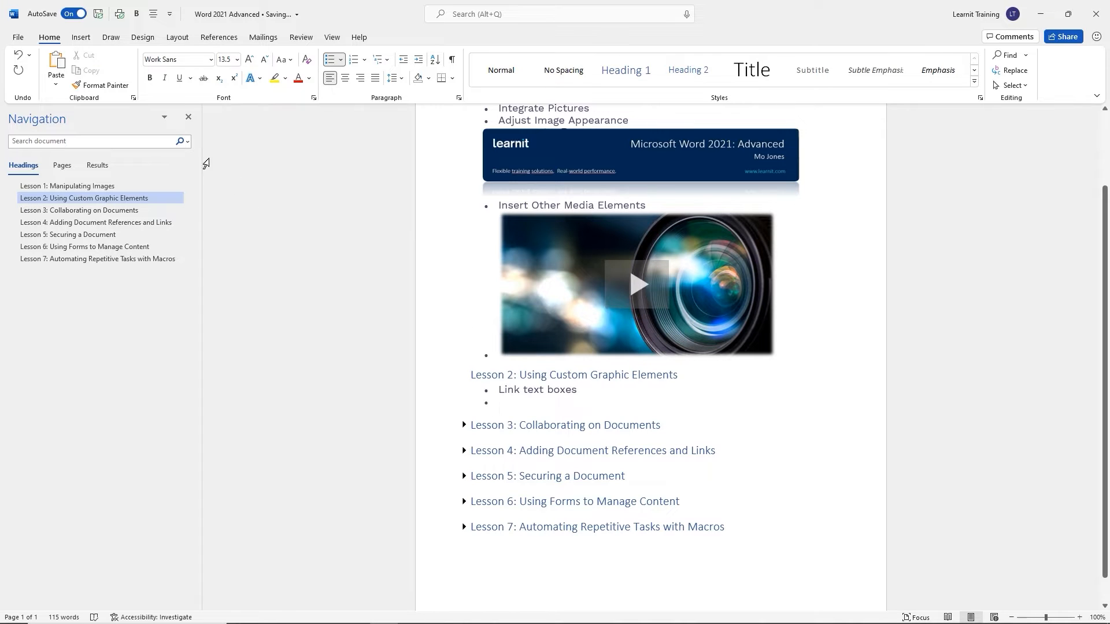
Insert the built-in Simple Text Box at the new empty bullet under Lesson 2
left_click(86, 39)
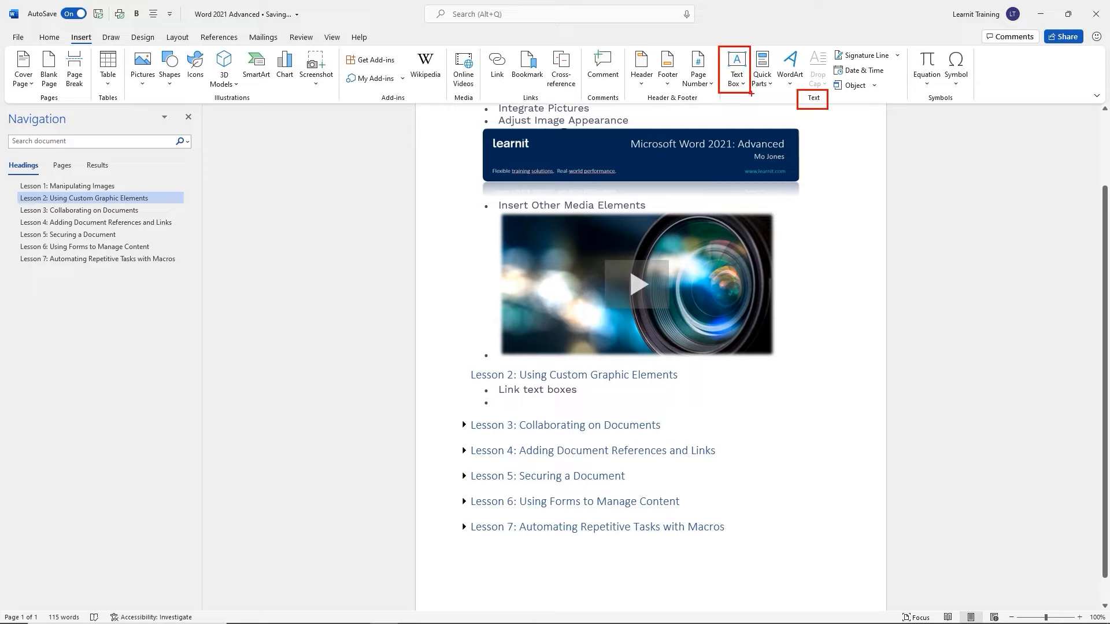
left_click(743, 85)
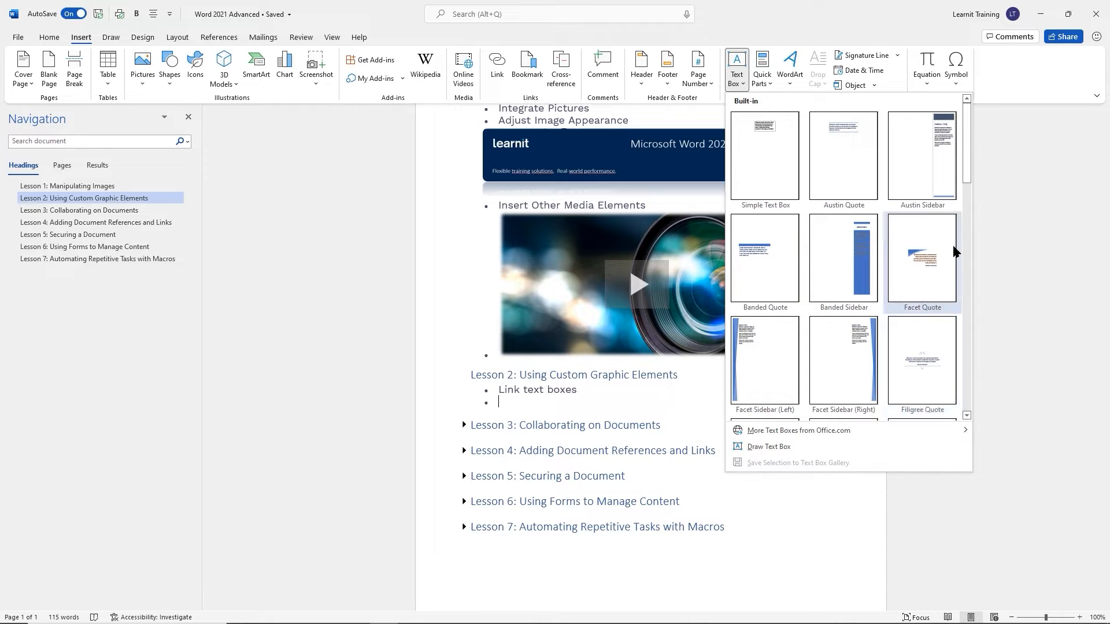
left_click_drag(964, 172, 967, 231)
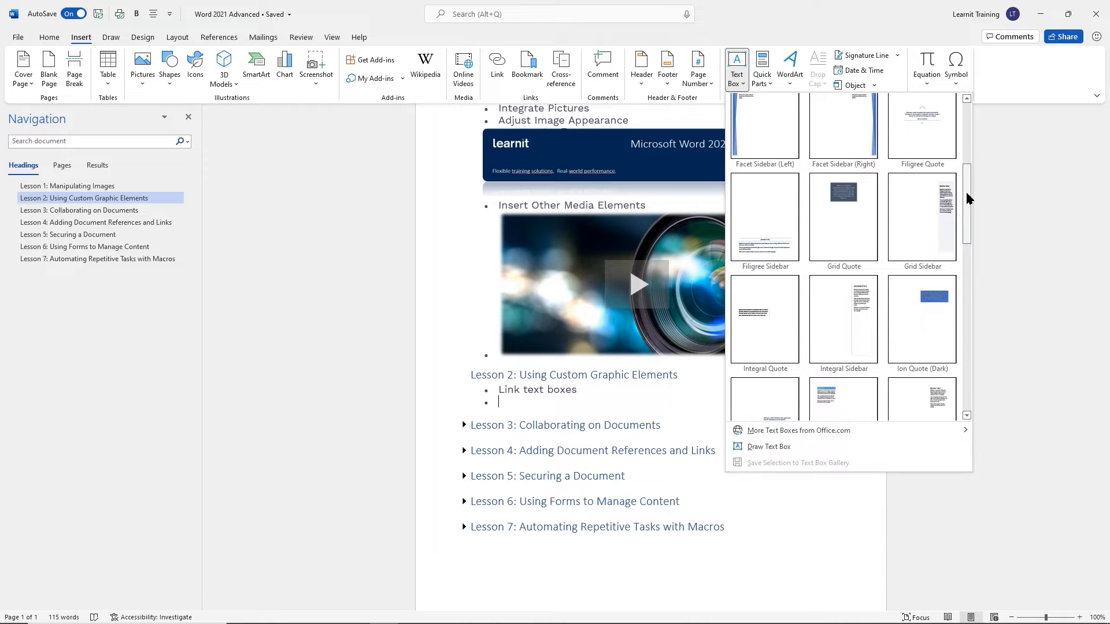
left_click_drag(966, 199, 951, 131)
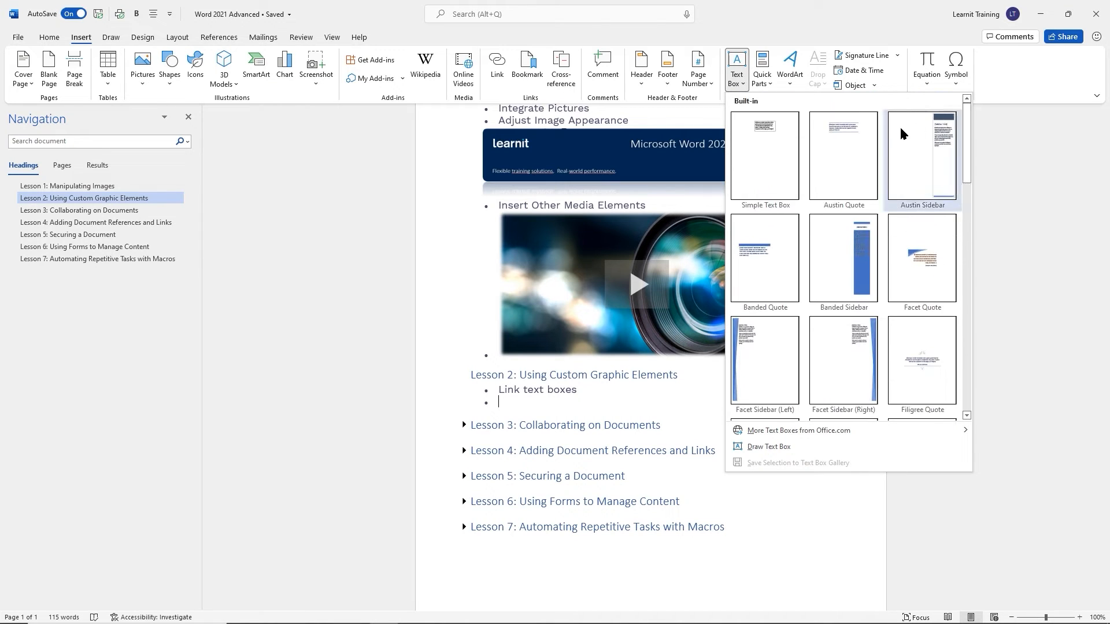
left_click(765, 157)
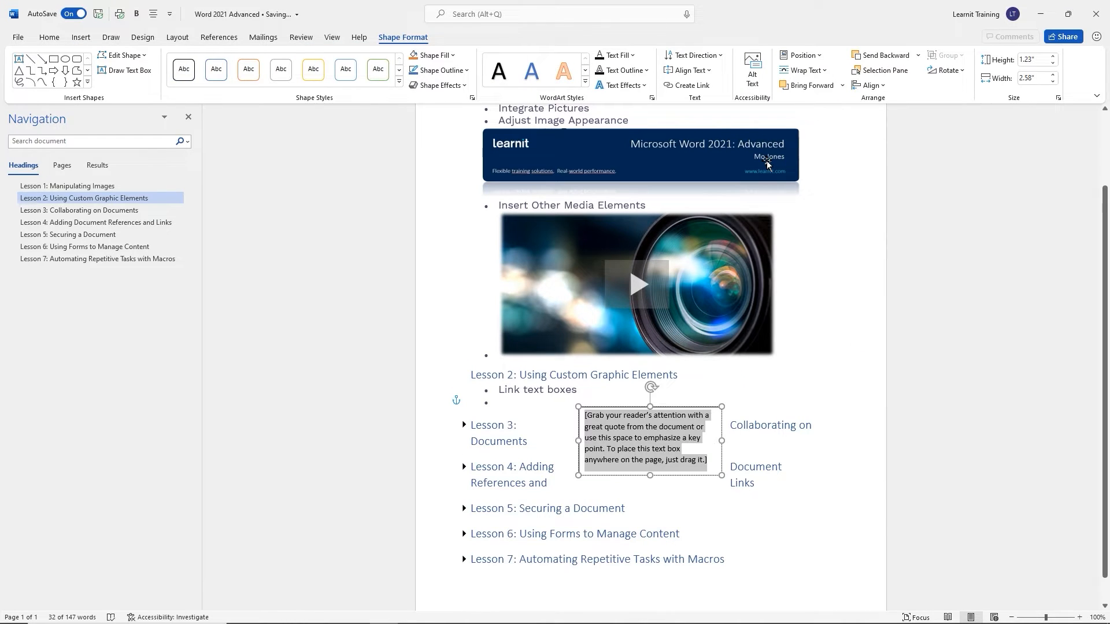
Set the text box's wrapping to Top and Bottom and move it directly beneath the "Link text boxes" bullet, aligned with the bullets
left_click(695, 407)
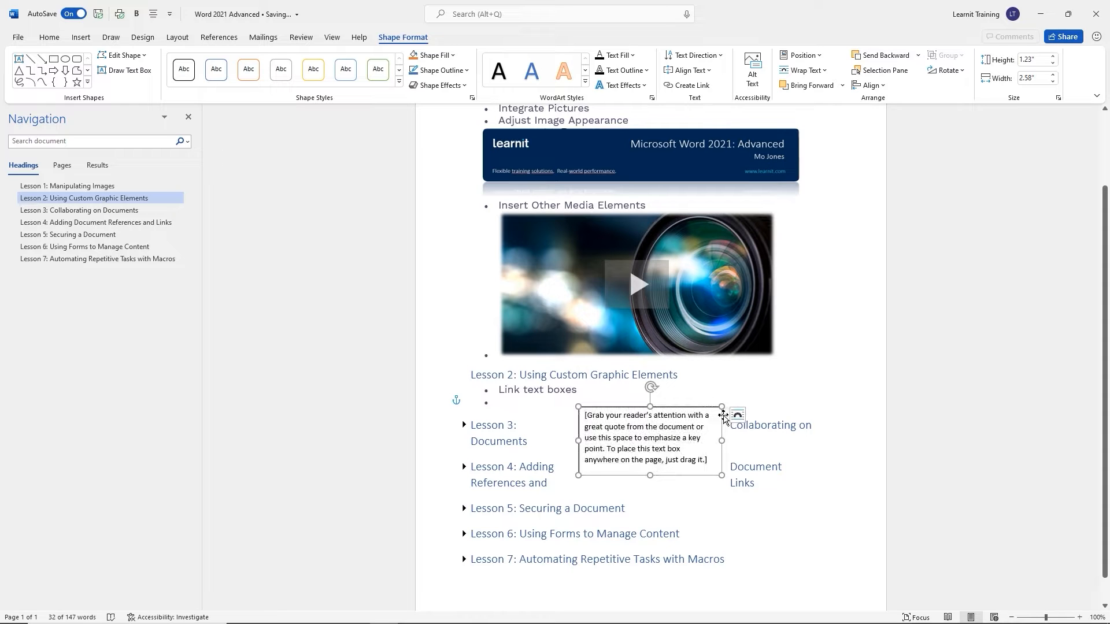
left_click(738, 418)
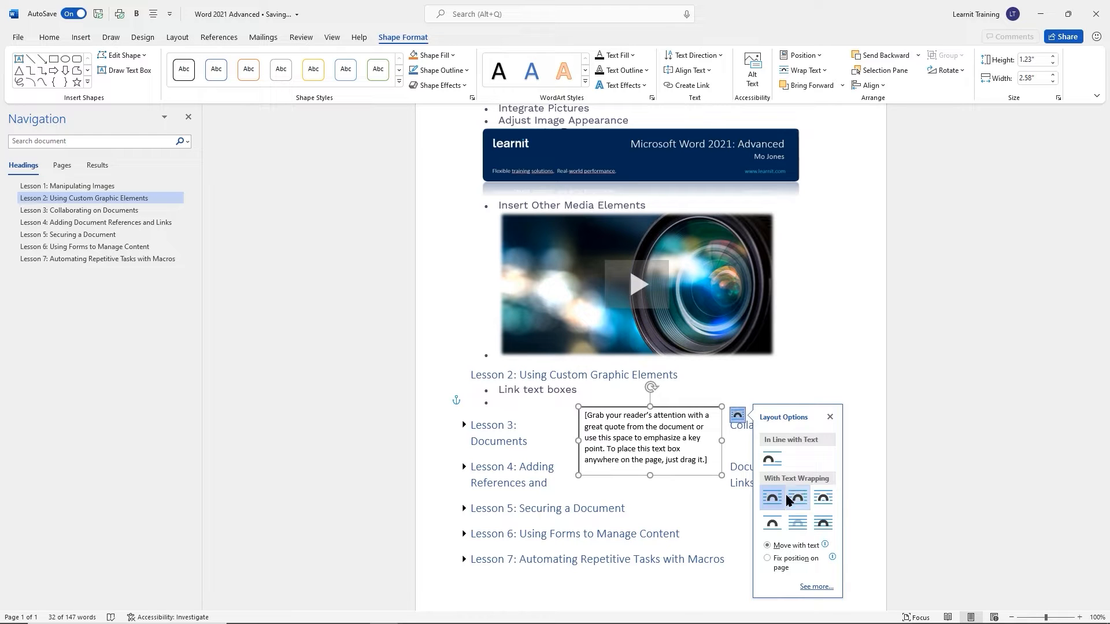
left_click(773, 524)
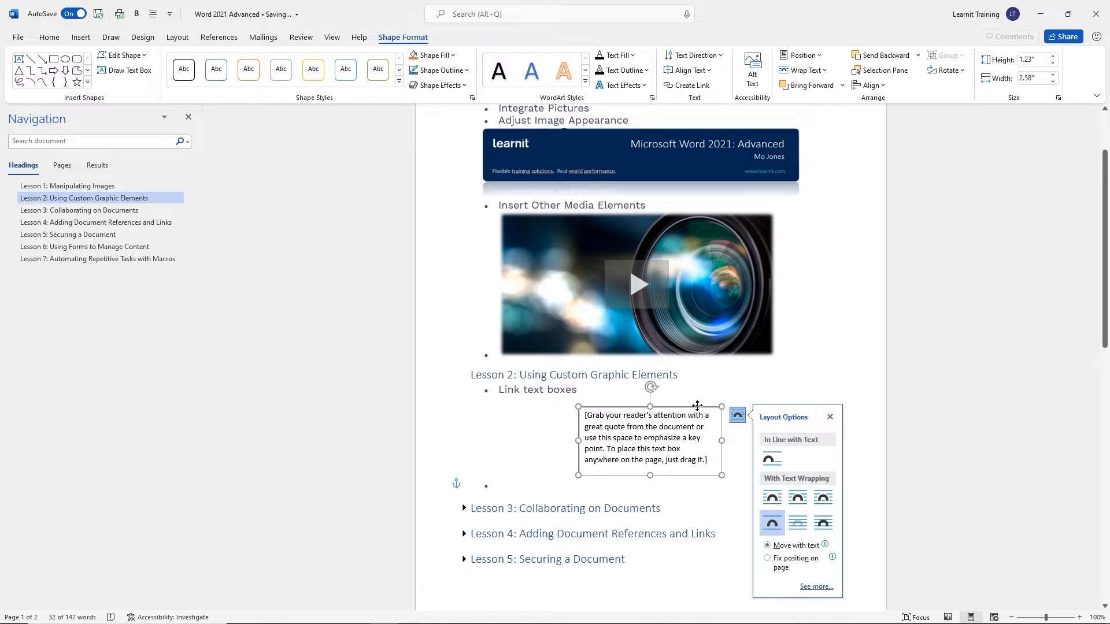
left_click_drag(702, 405, 609, 403)
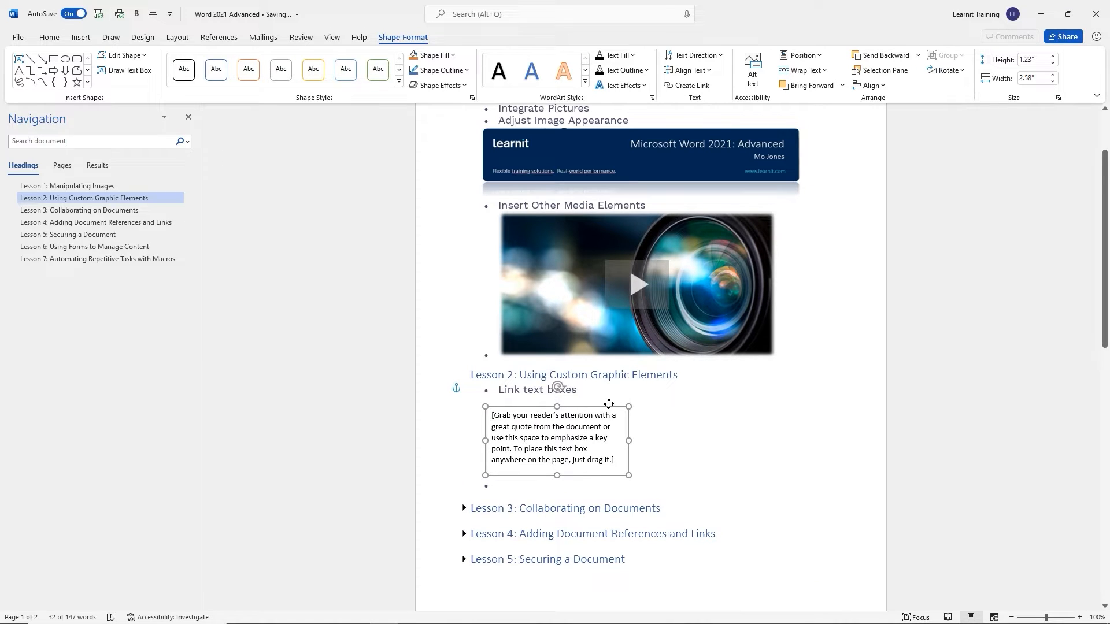
Replace the text box's placeholder text with two paragraphs of sample text generated by the =rand function
left_click(617, 458)
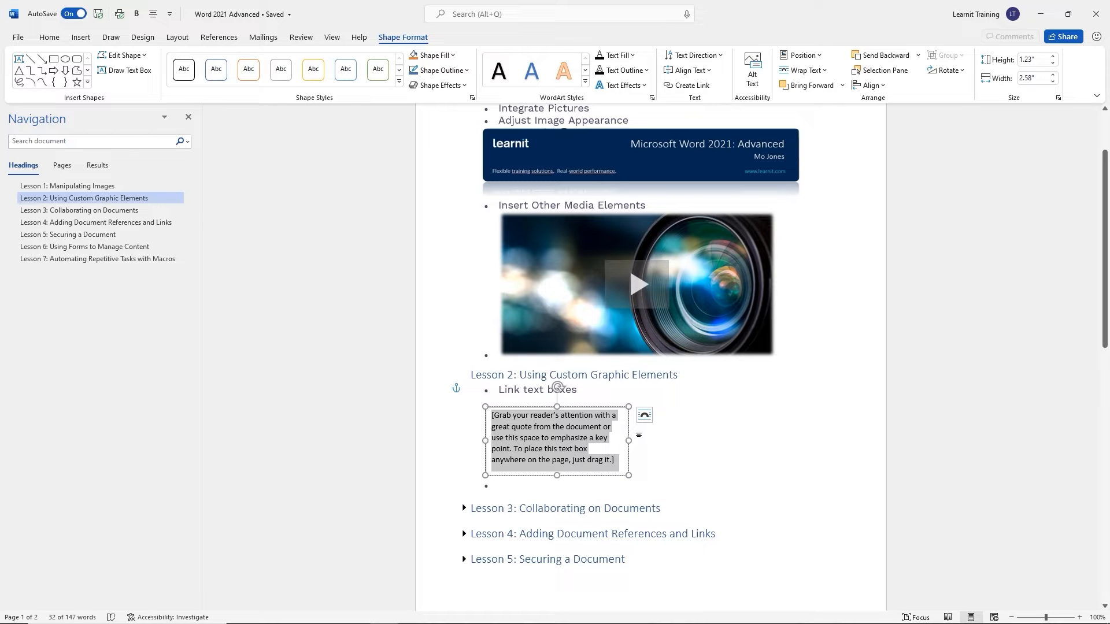
type("=radn")
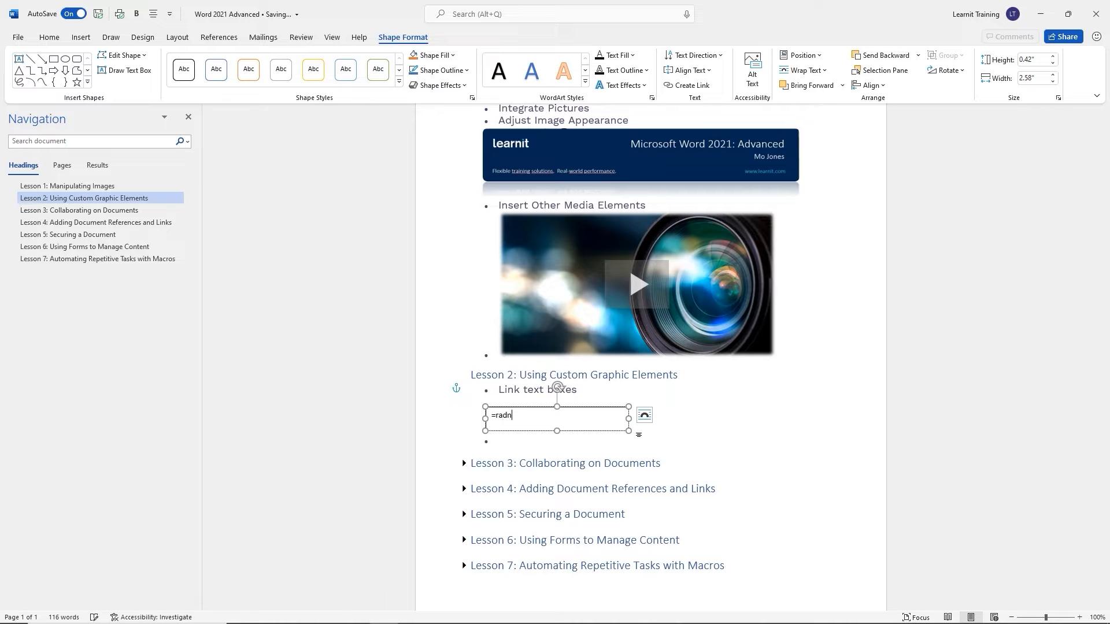
key("BackSpace")
key("BackSpace")
type("nd")
key("Return")
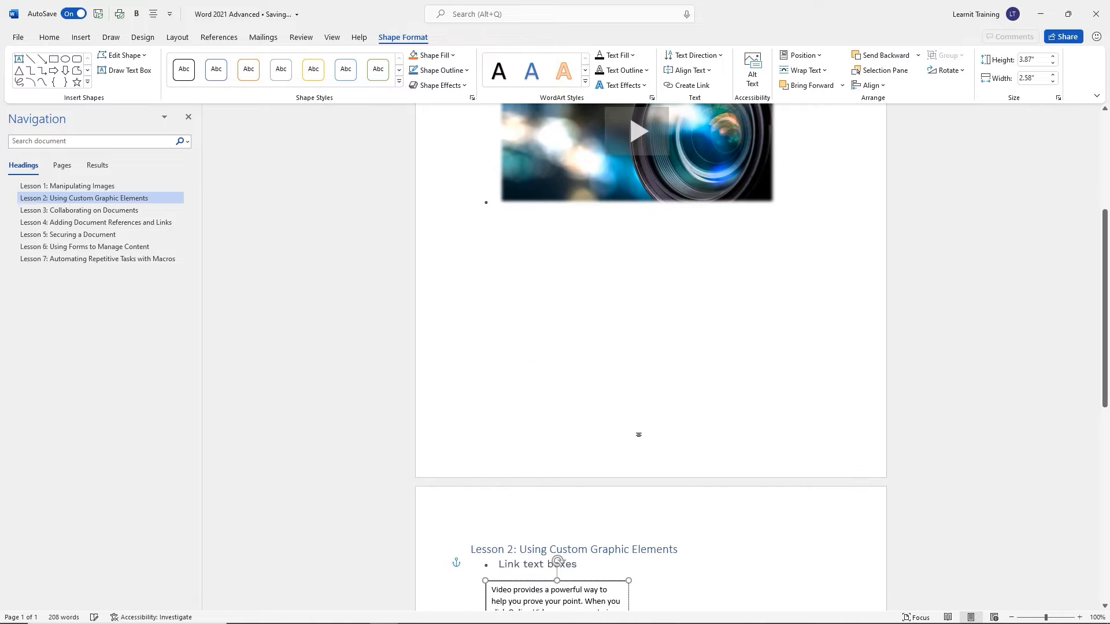
scroll(650, 411, "down", 4)
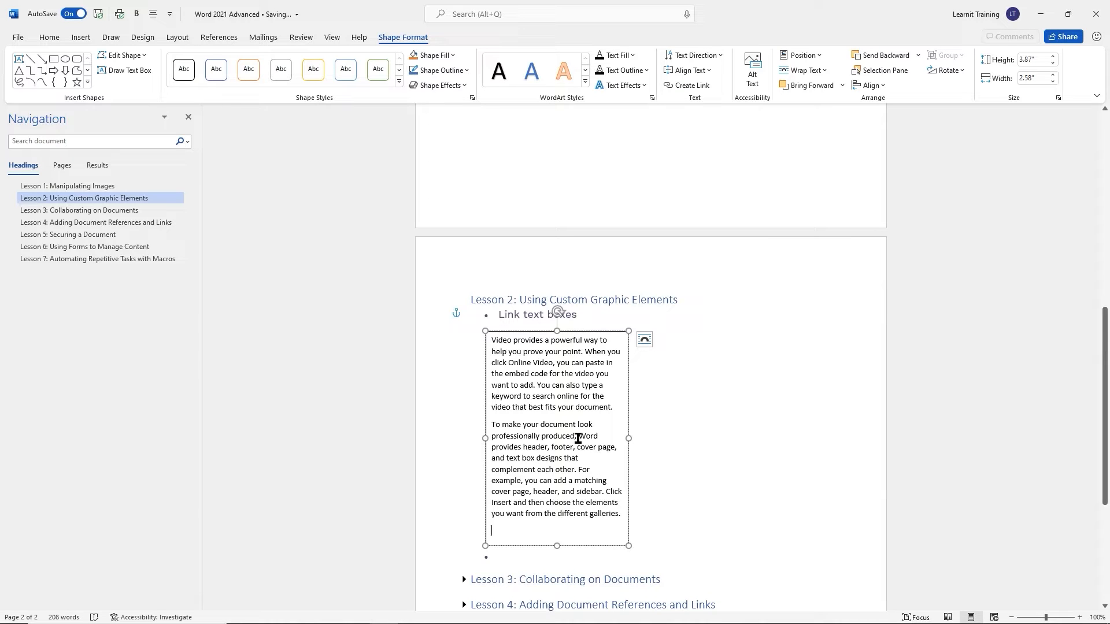
scroll(583, 471, "up", 2)
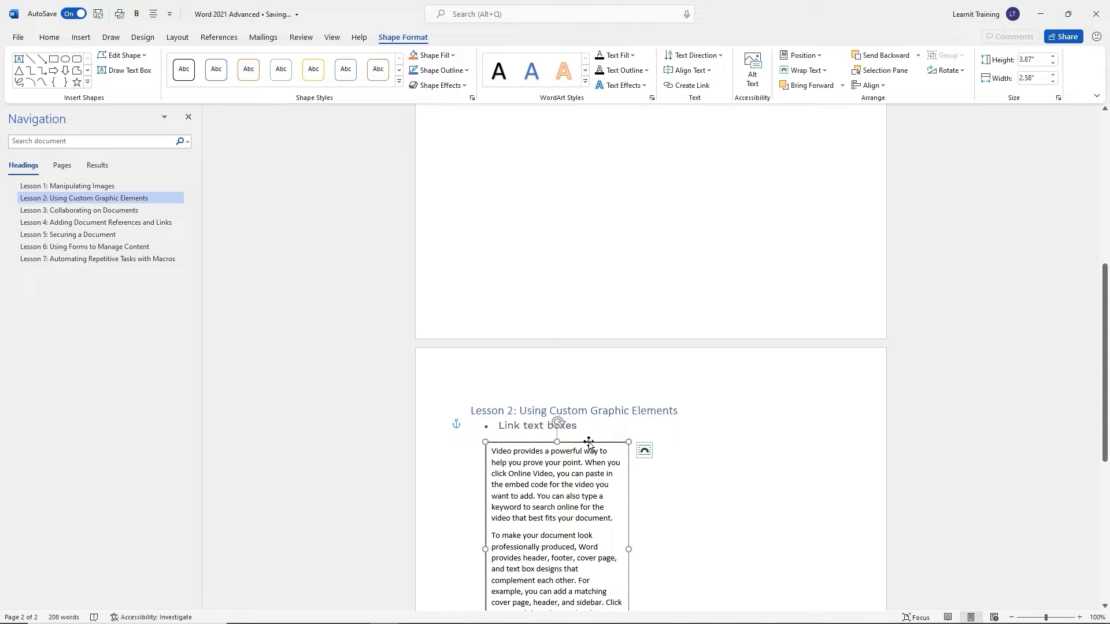
Shorten the text box to about 1.65 inches high and move it back beneath the "Link text boxes" bullet
scroll(585, 441, "up", 3)
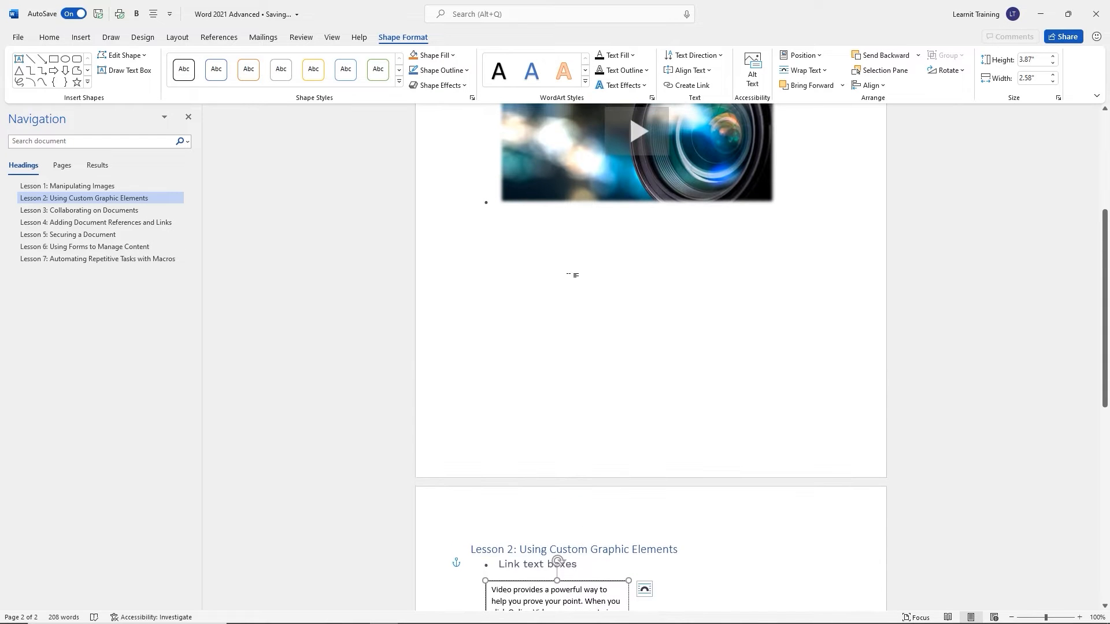
scroll(572, 280, "down", 3)
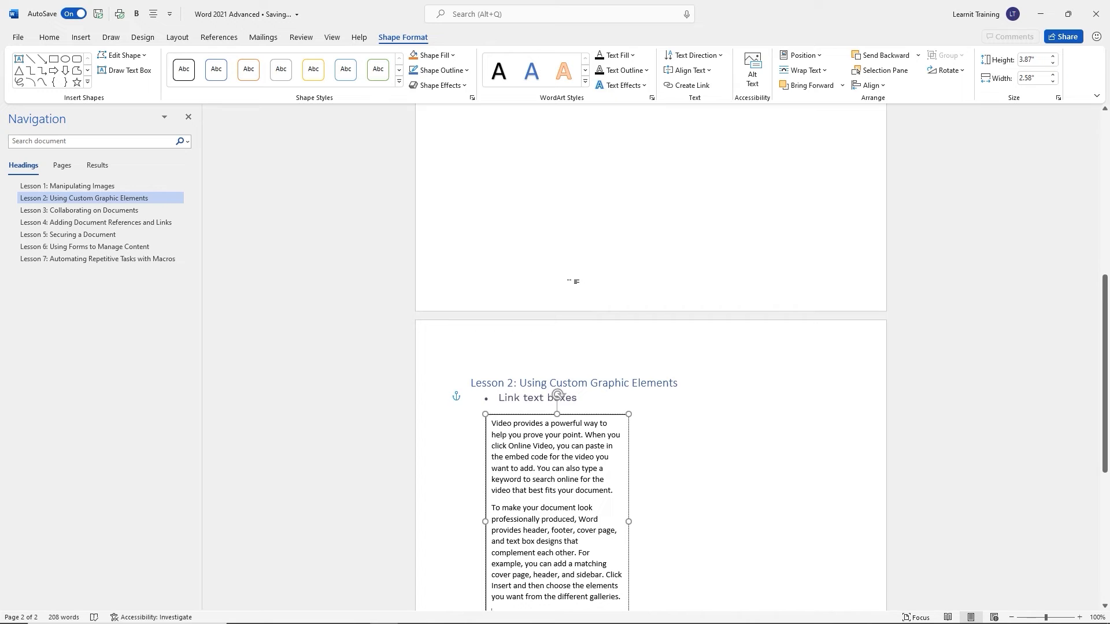
scroll(572, 281, "down", 2)
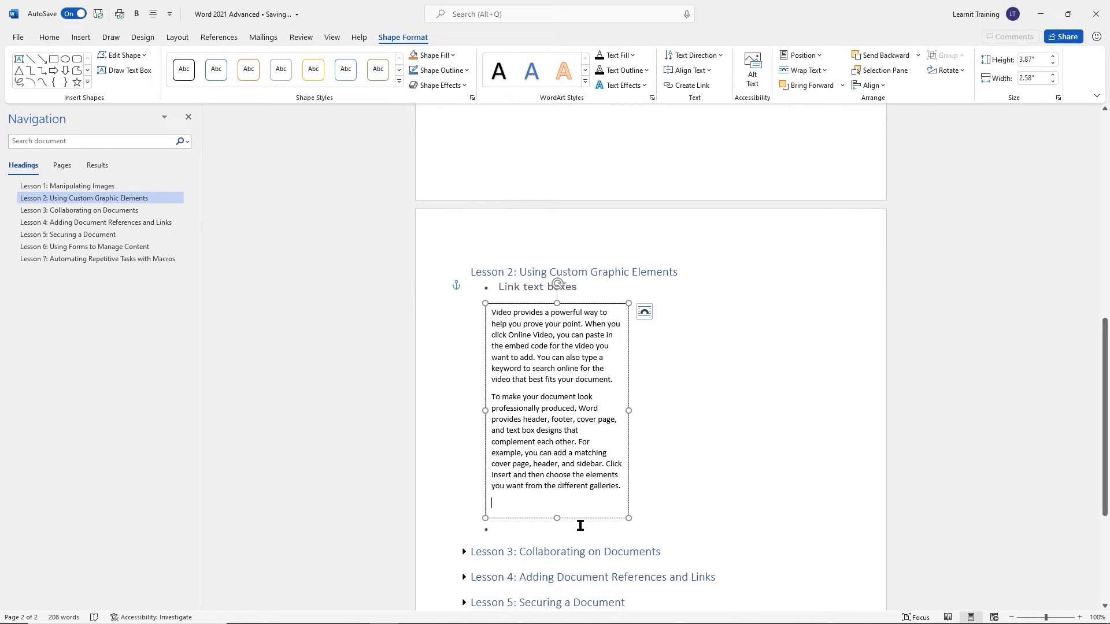
left_click_drag(557, 517, 563, 394)
scroll(578, 301, "up", 3)
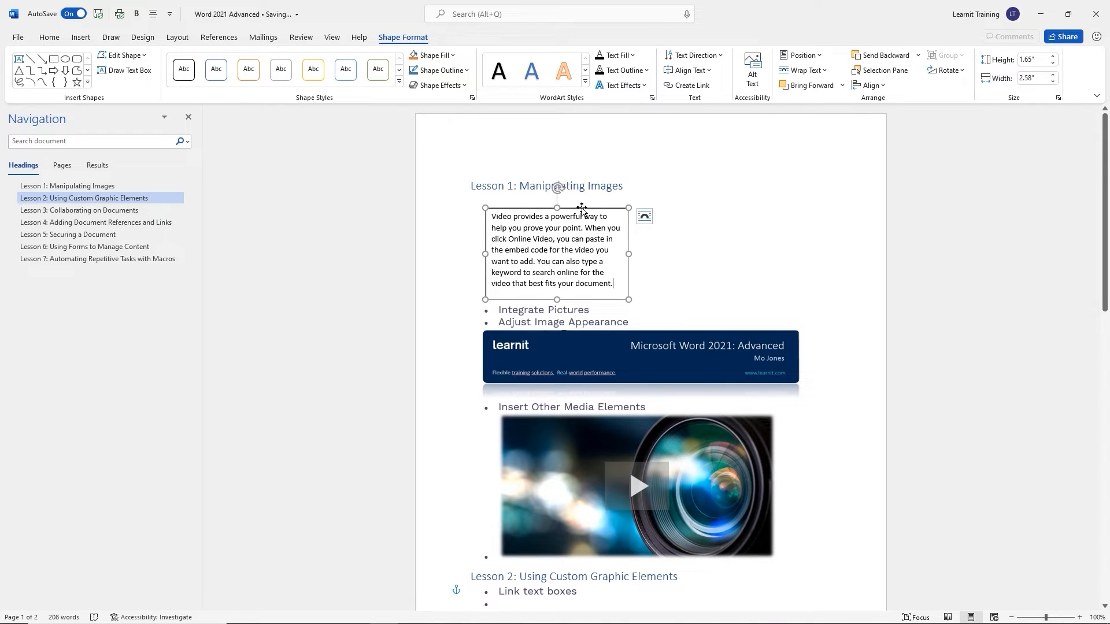
left_click_drag(581, 210, 590, 496)
scroll(798, 367, "down", 1)
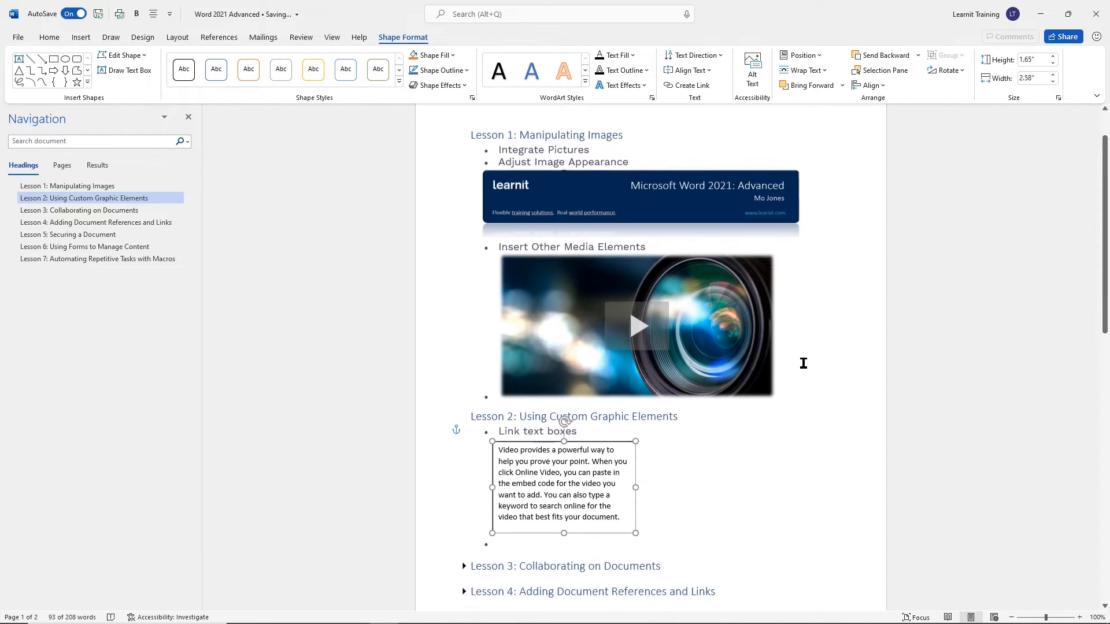
Cut all the sample text out of the text box under "Link text boxes", leaving the box empty
scroll(804, 363, "down", 2)
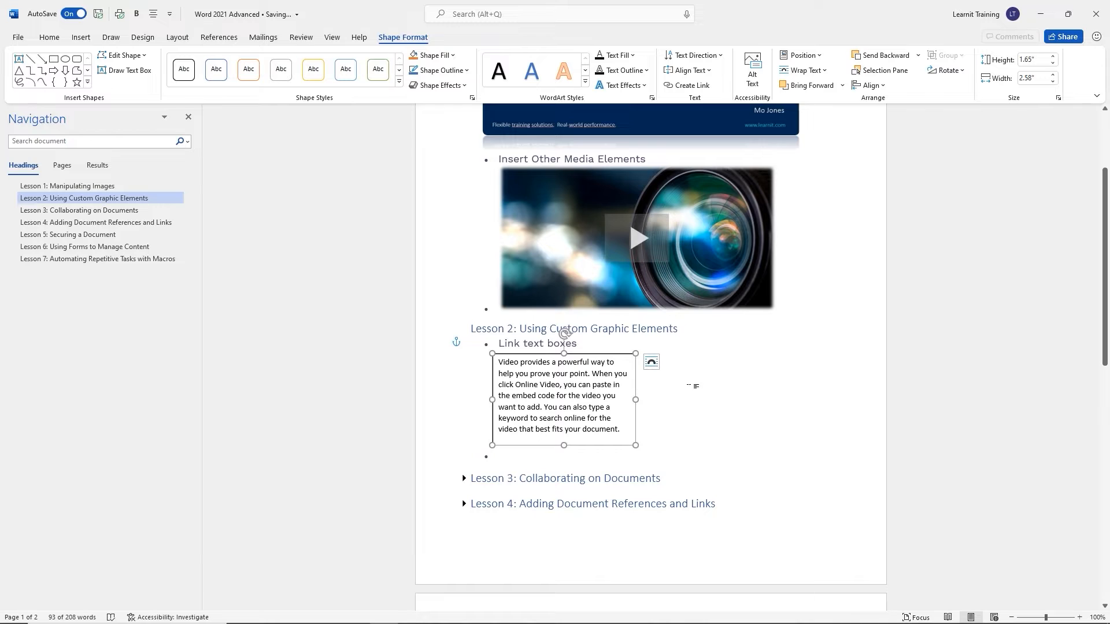
left_click(605, 407)
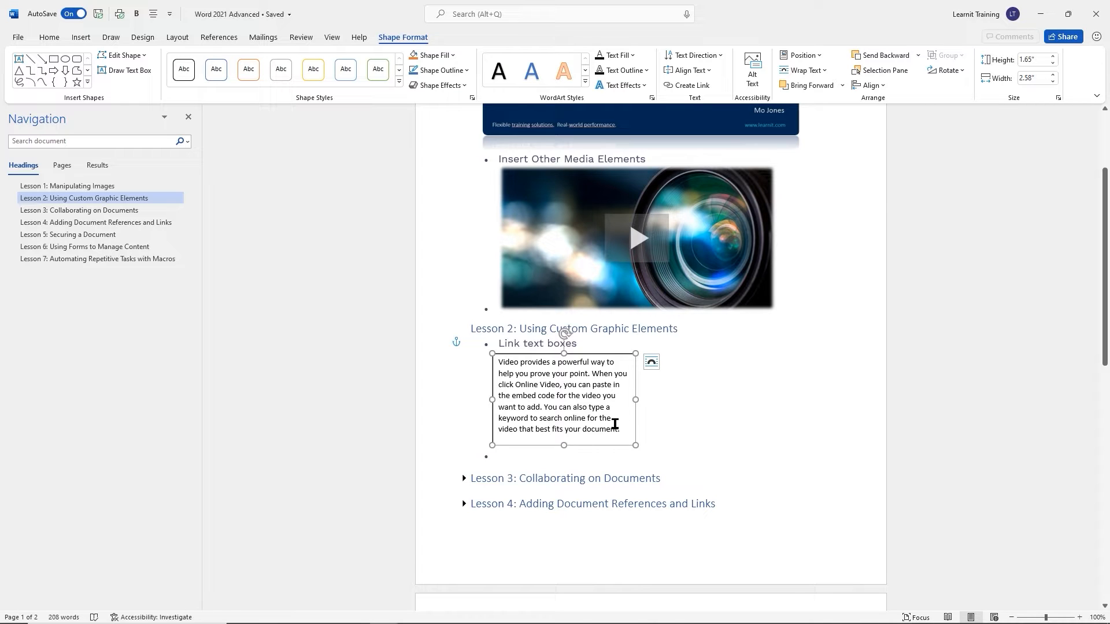
left_click_drag(623, 431, 571, 396)
left_click(572, 397)
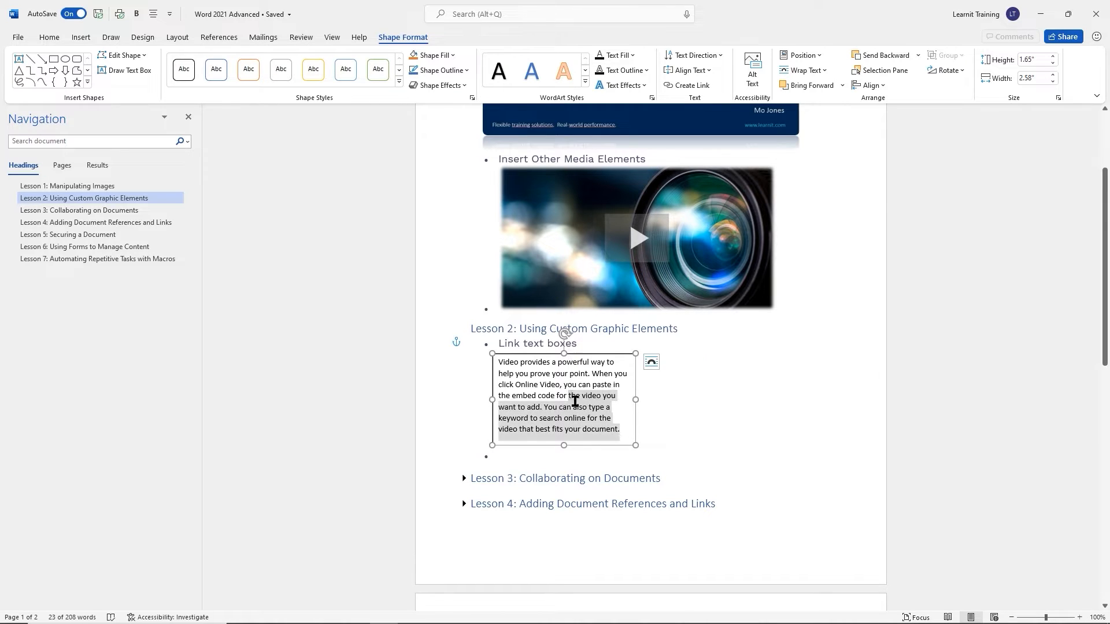
key("ctrl+a")
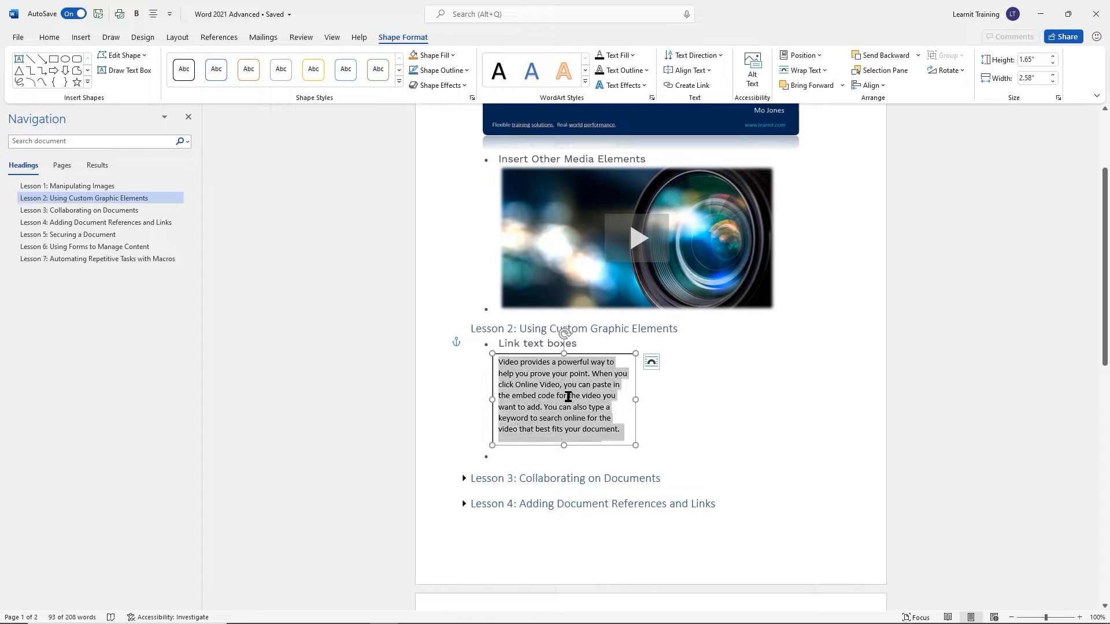
key("ctrl+x")
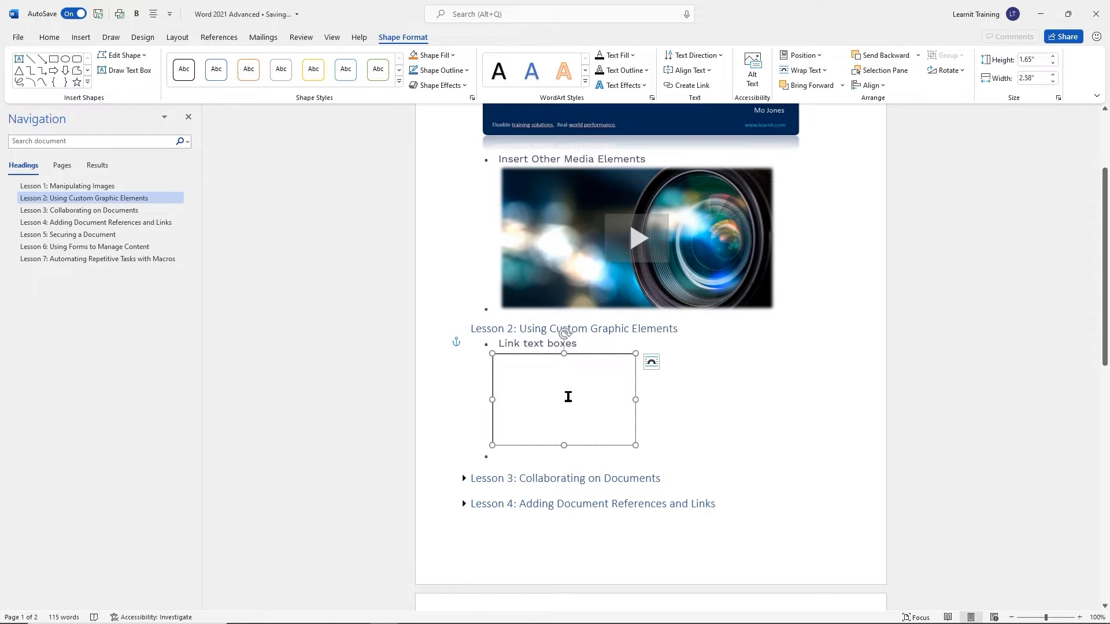
Duplicate the empty text box and place the copy to its right with the top edges aligned
left_click(635, 361)
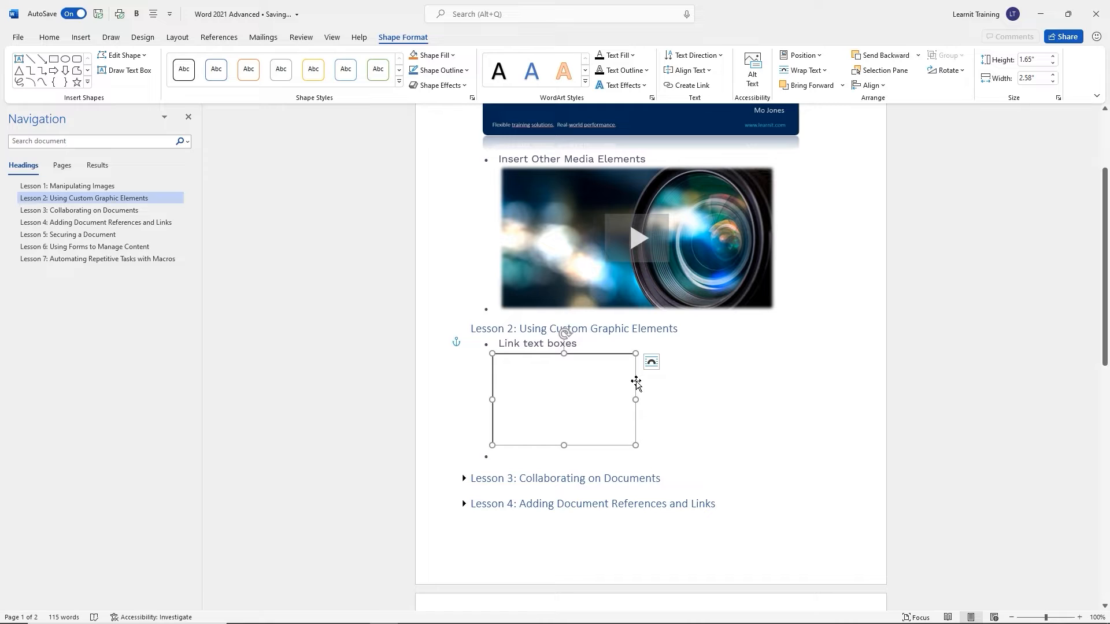
key("ctrl+d")
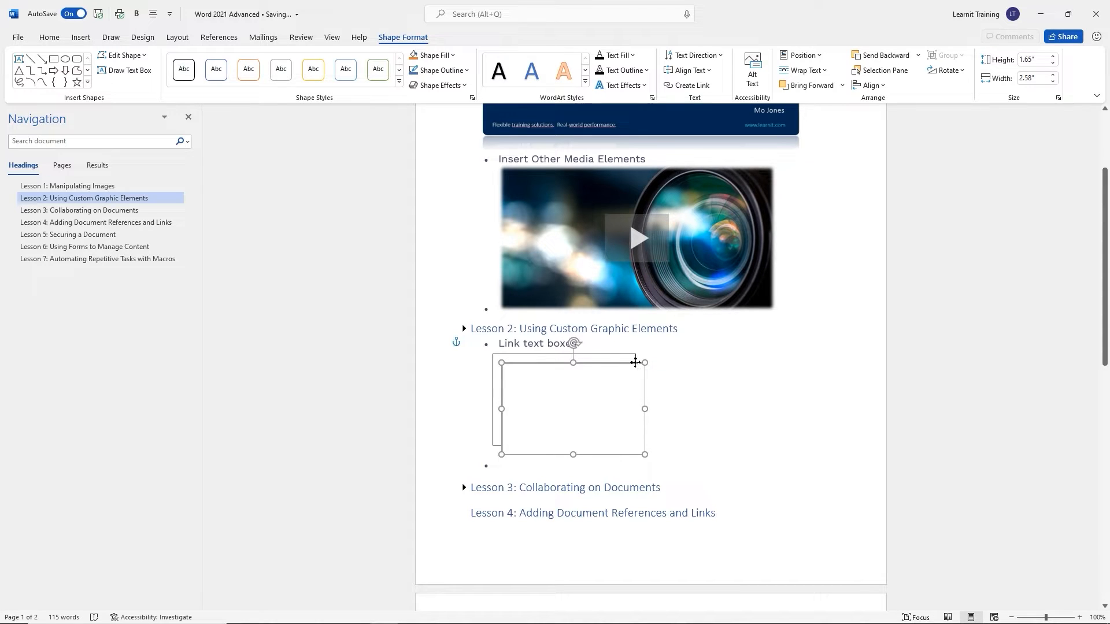
left_click_drag(639, 363, 782, 353)
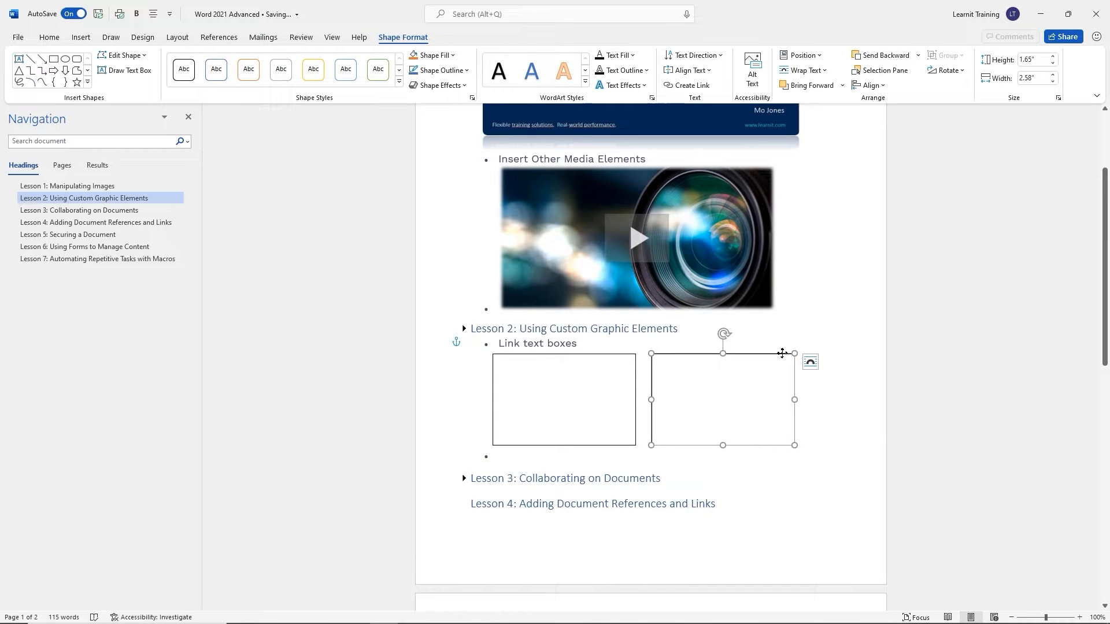
left_click(597, 368)
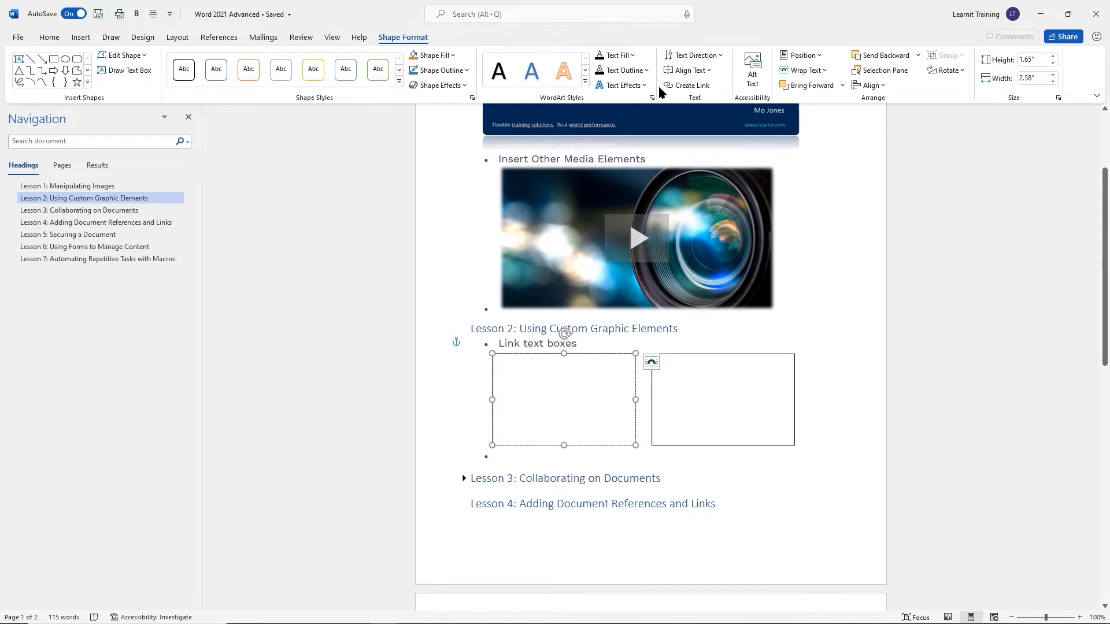
key("ctrl+2")
left_click_drag(679, 92, 711, 108)
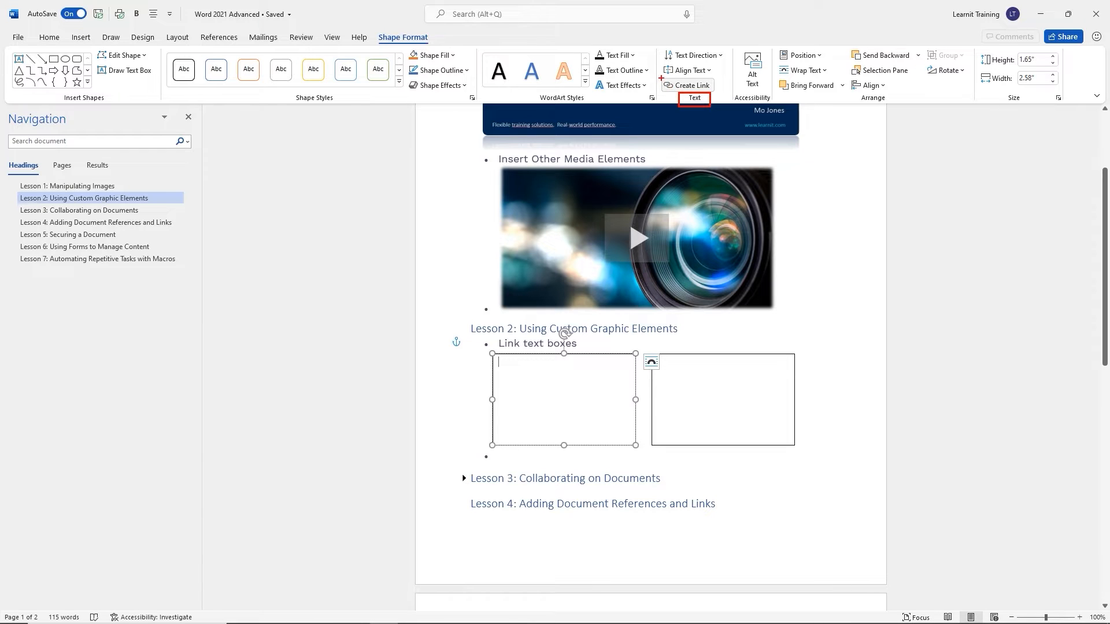
left_click_drag(660, 76, 723, 93)
key("Escape")
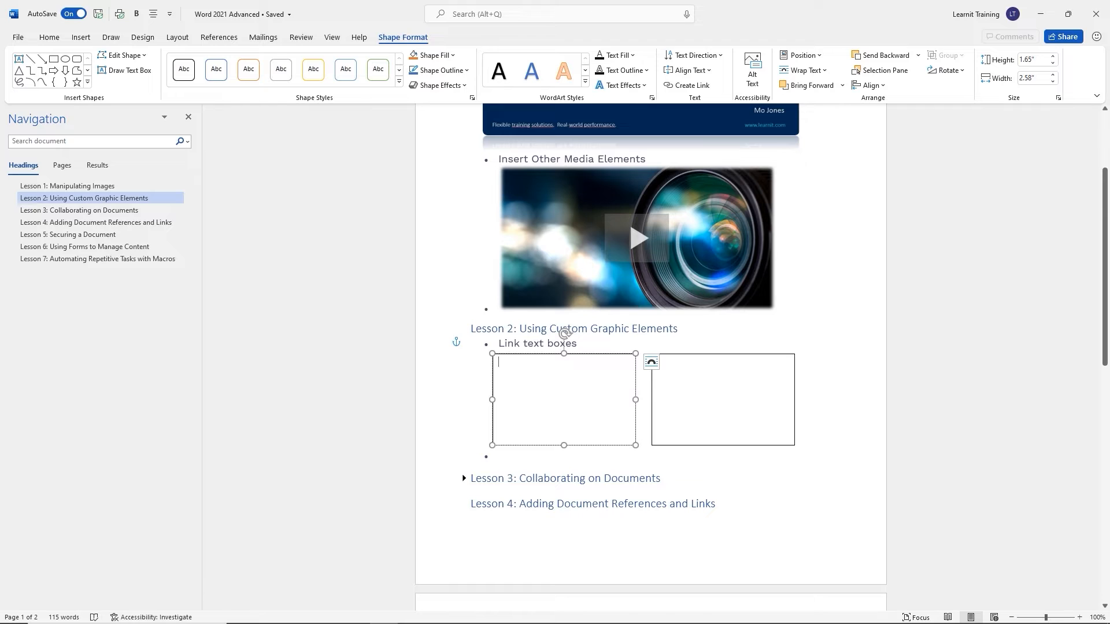
Create a text link from the first empty text box to the duplicate beside it
left_click(606, 354)
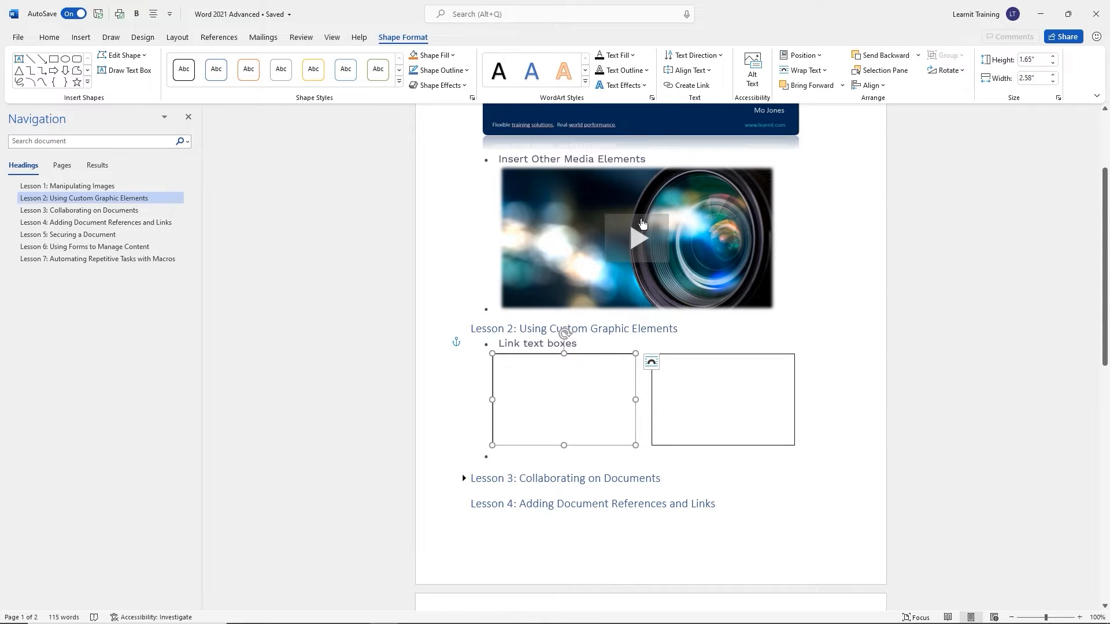
left_click(688, 87)
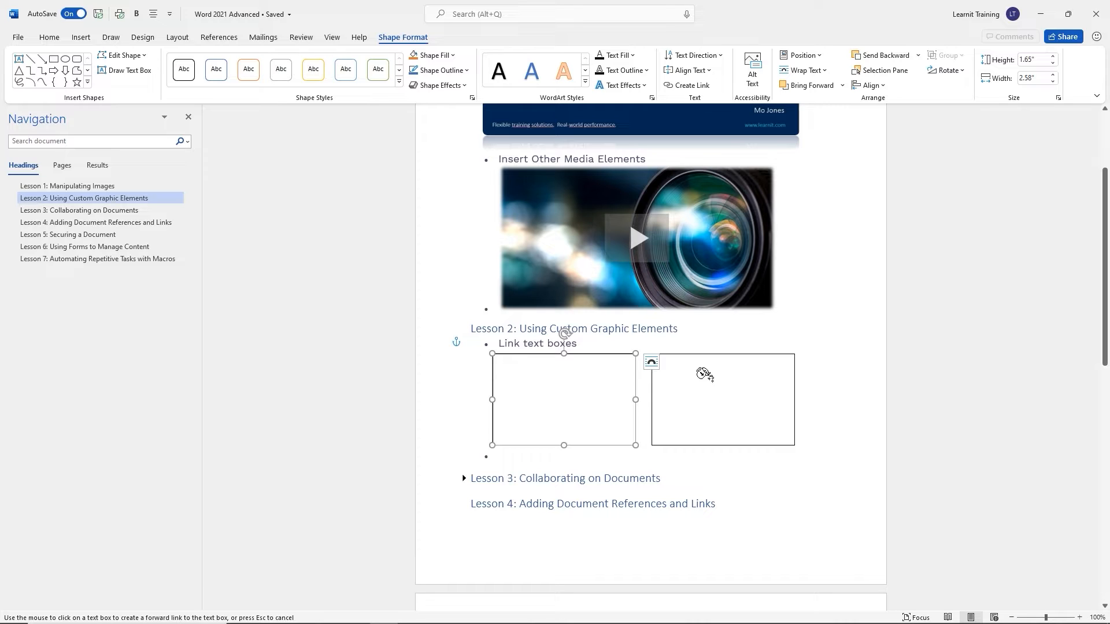
left_click(702, 373)
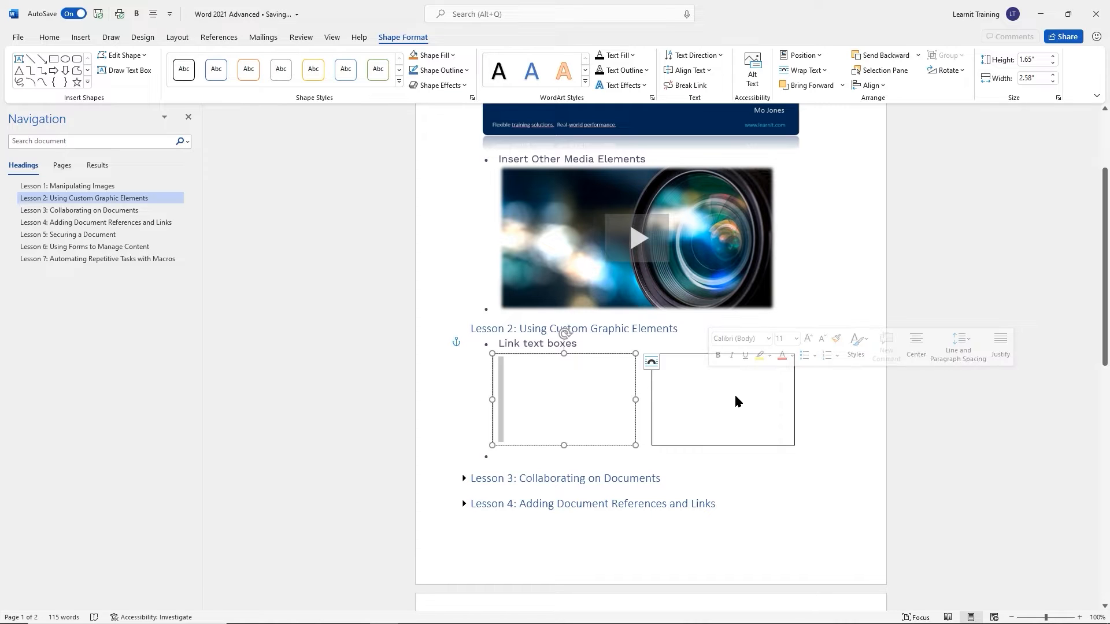
Generate sample text in the first linked text box with =rand(2,3), for two paragraphs of three sentences each
left_click(574, 381)
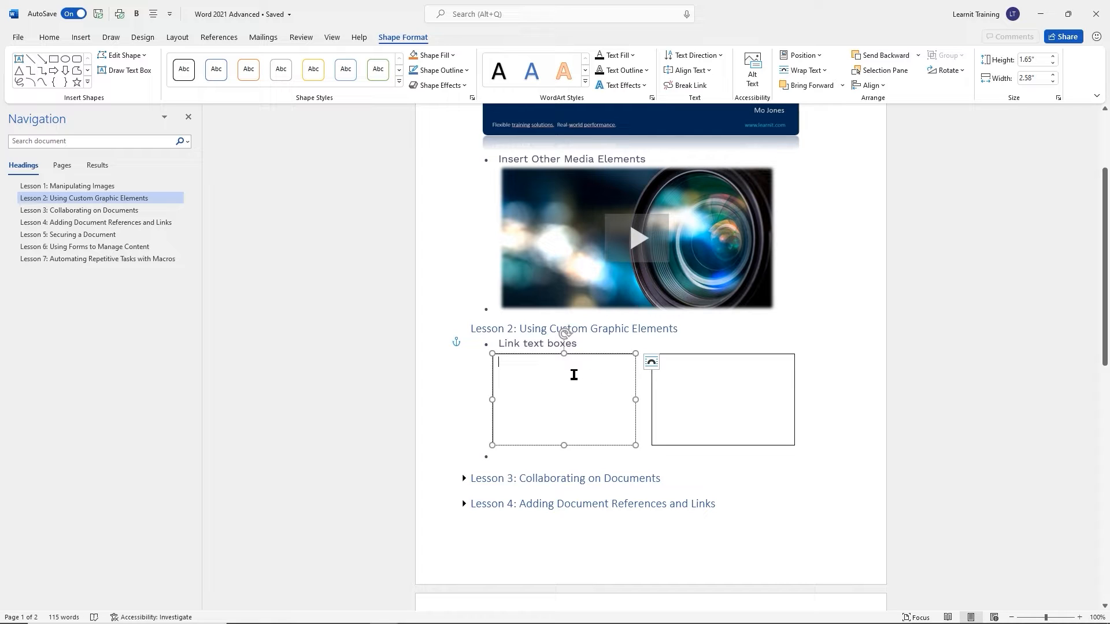
type("=r")
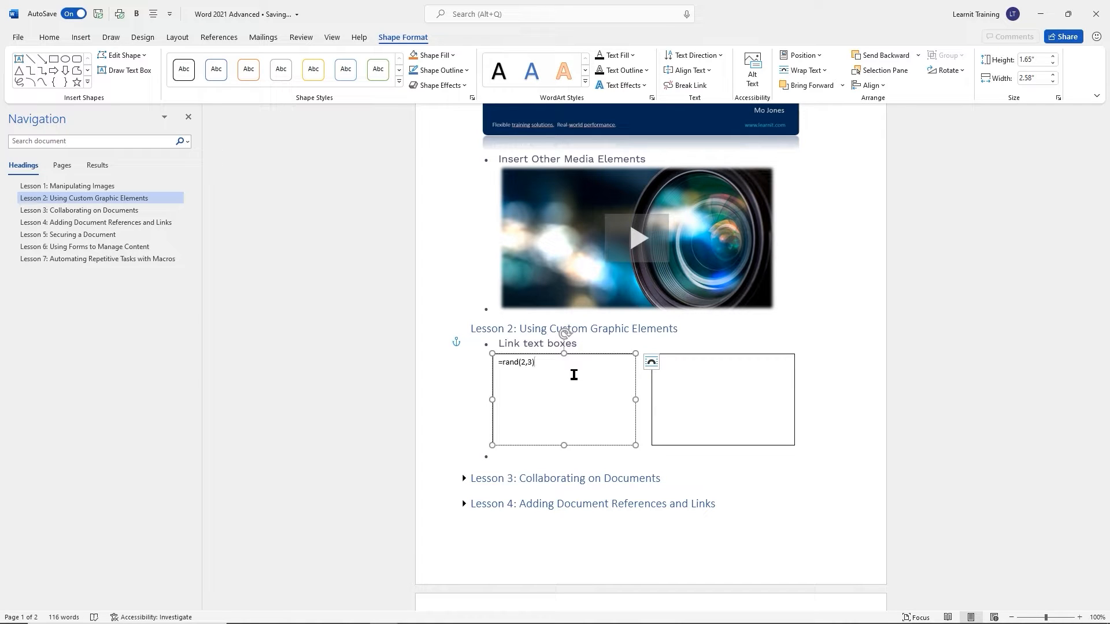
type("and(2,3)")
key("Return")
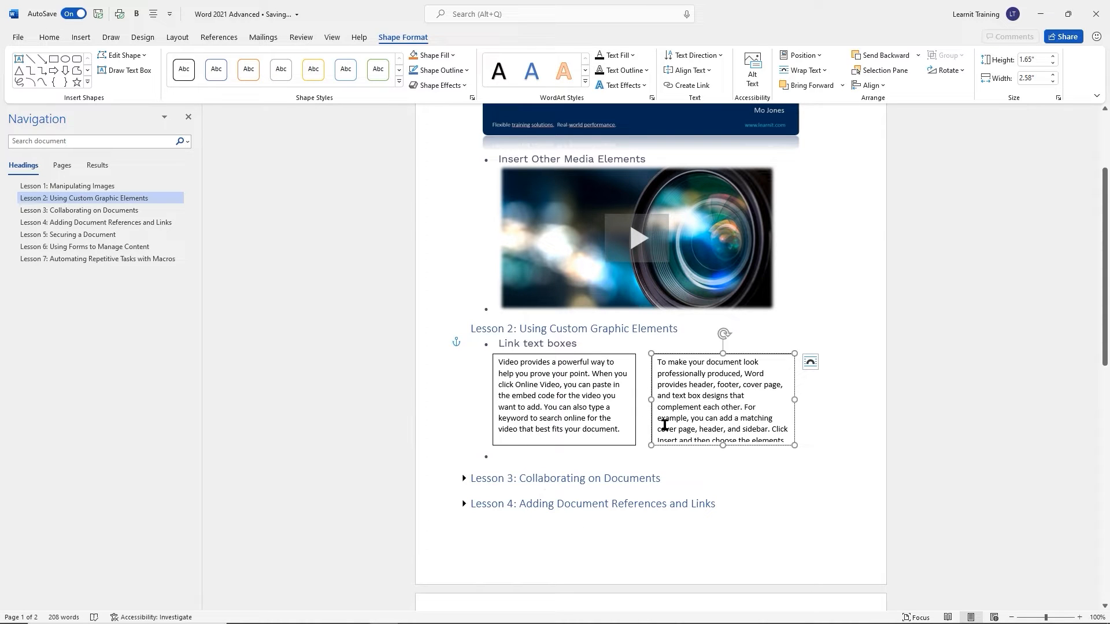
Select both linked text boxes together, increase their height to about 2.07 inches, and deselect them
left_click(624, 390)
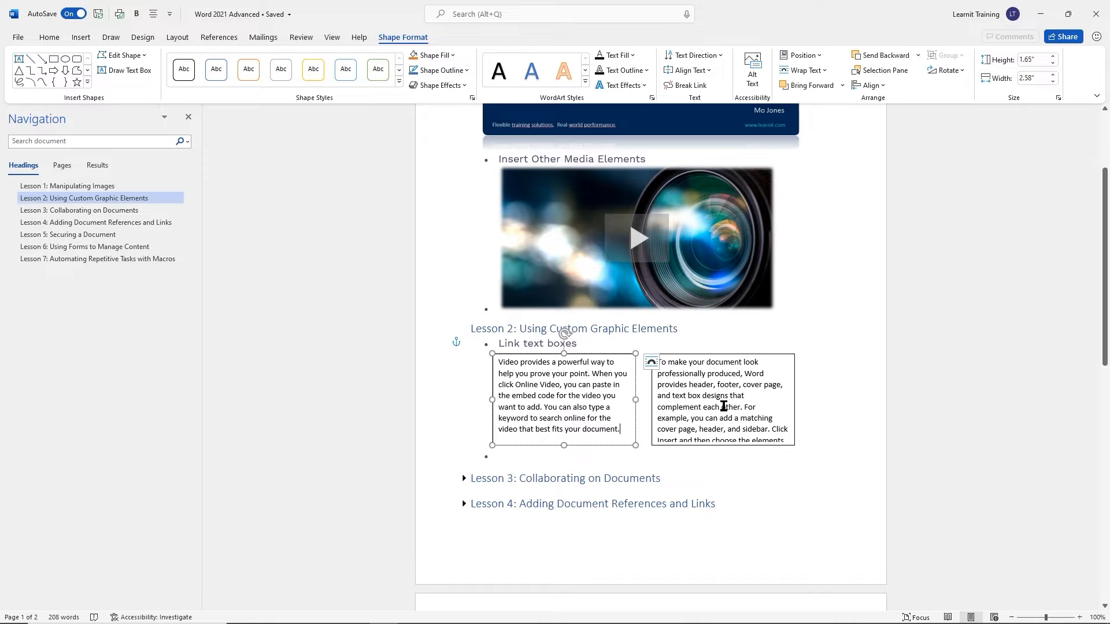
left_click(716, 428)
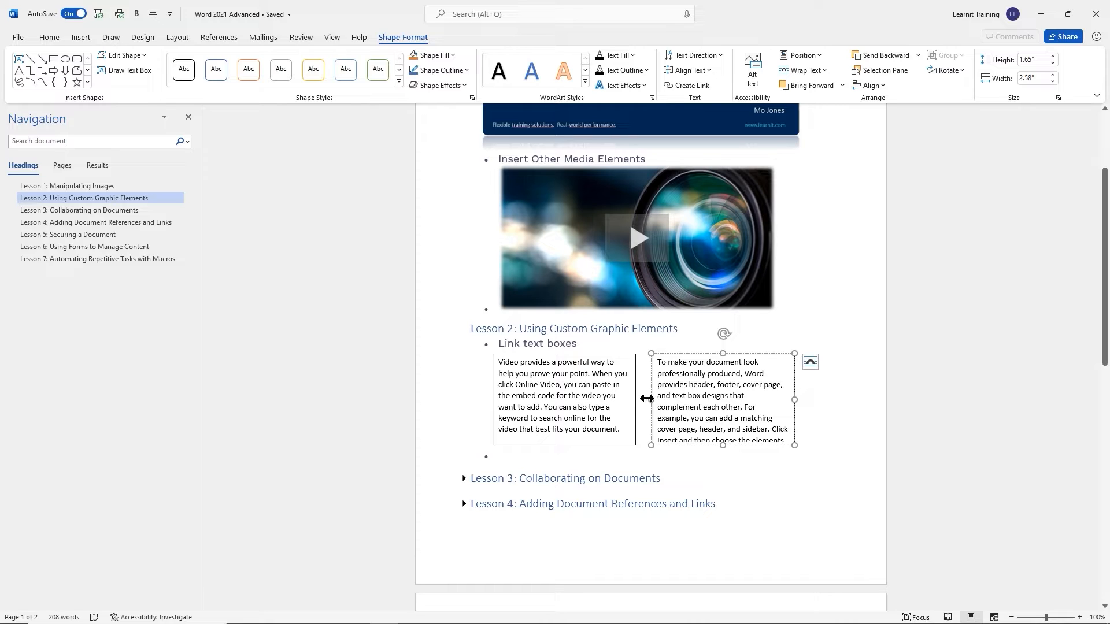
left_click(595, 395)
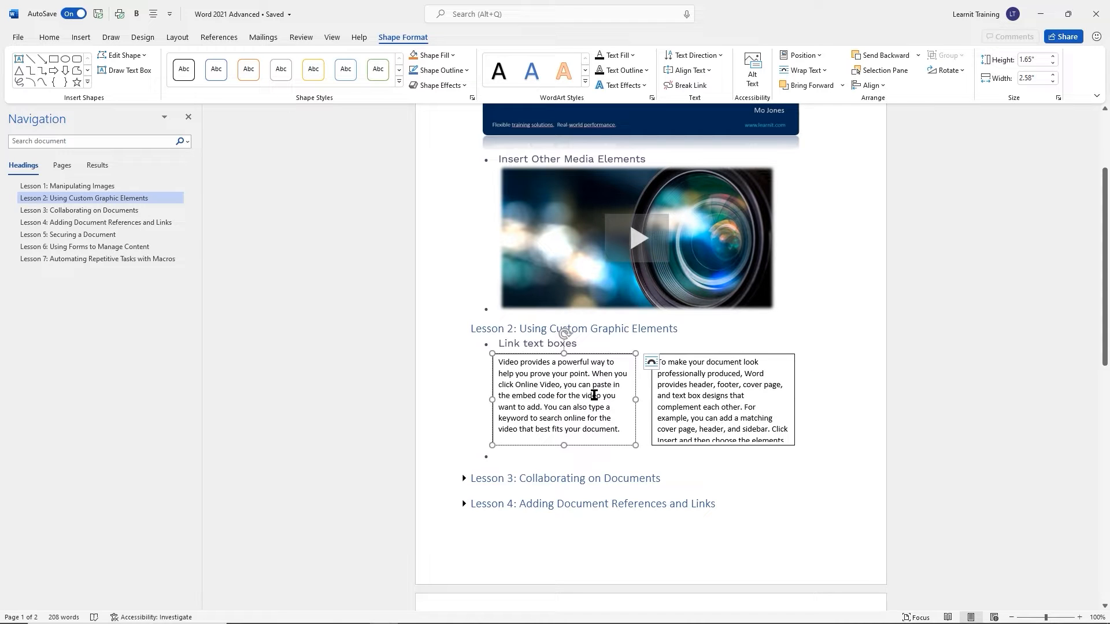
left_click(715, 362, "shift")
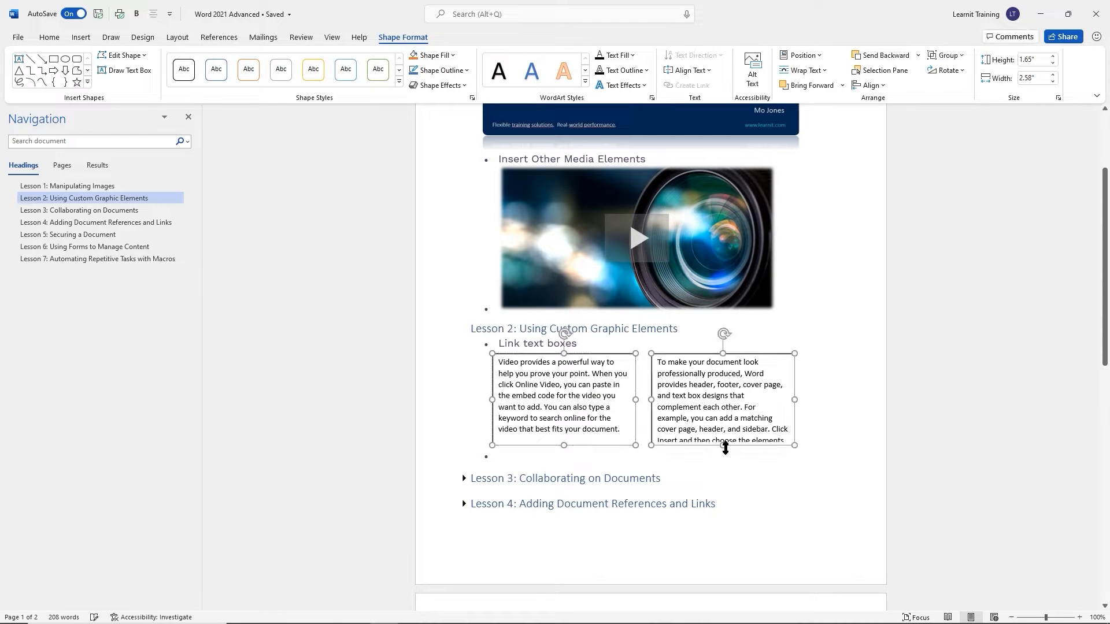
left_click_drag(723, 445, 728, 469)
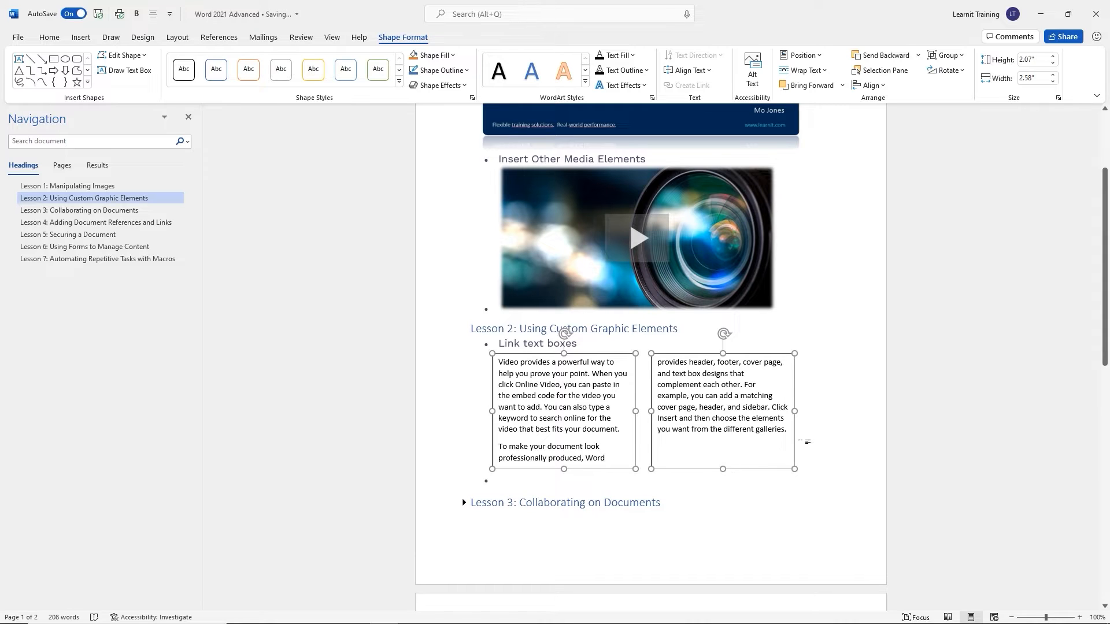
left_click(815, 419)
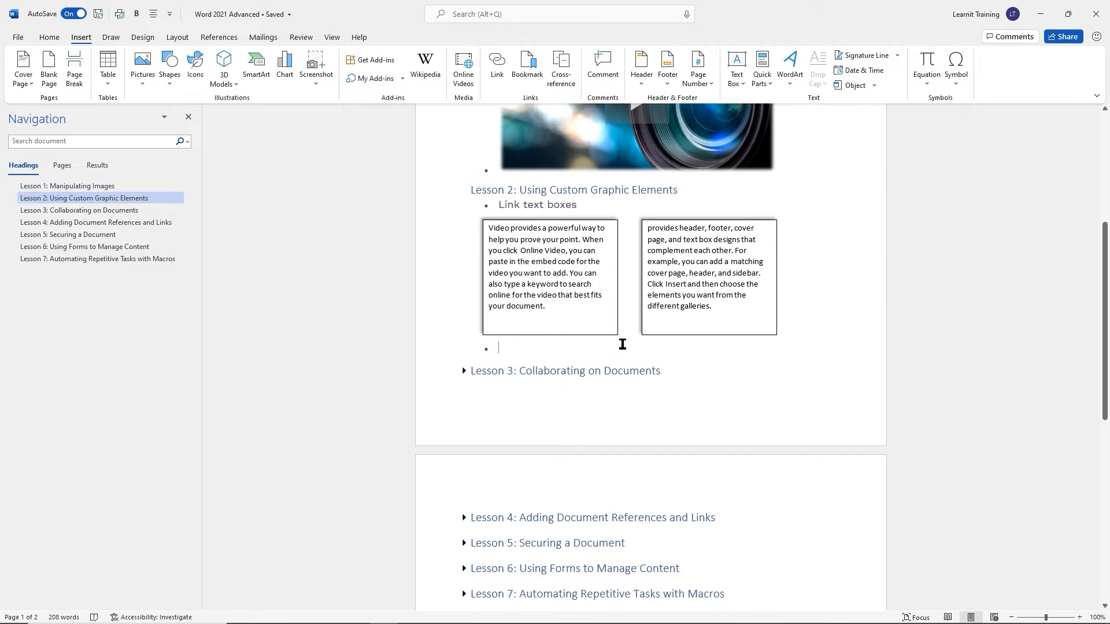
Enter "Add WordArt" at the empty bullet below the linked text boxes and add another empty bullet after it
type("Add WordArt")
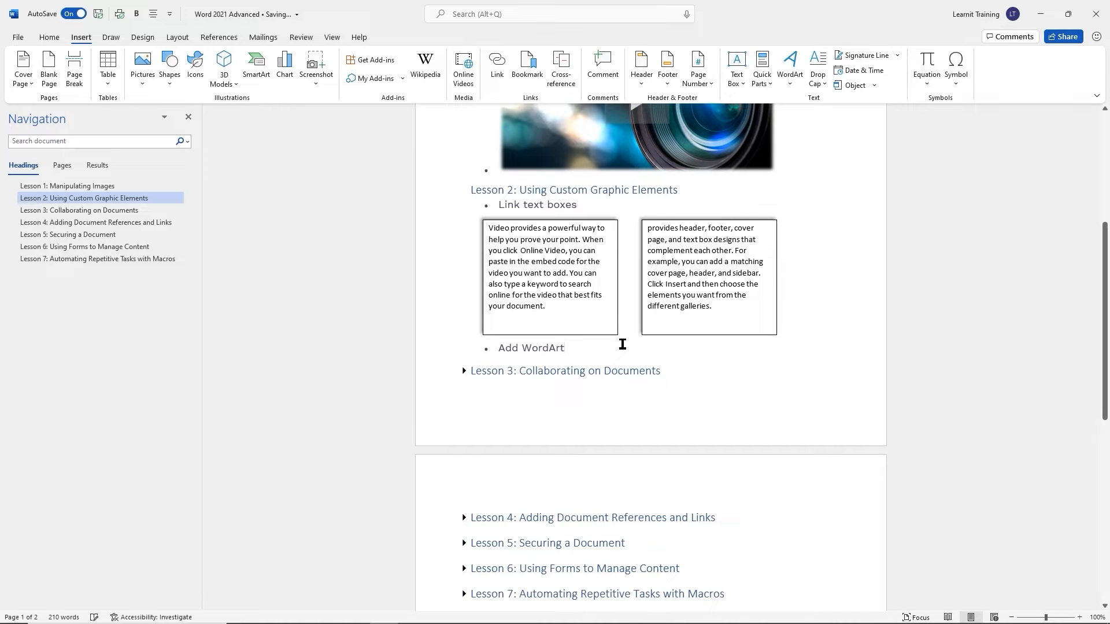
key("Return")
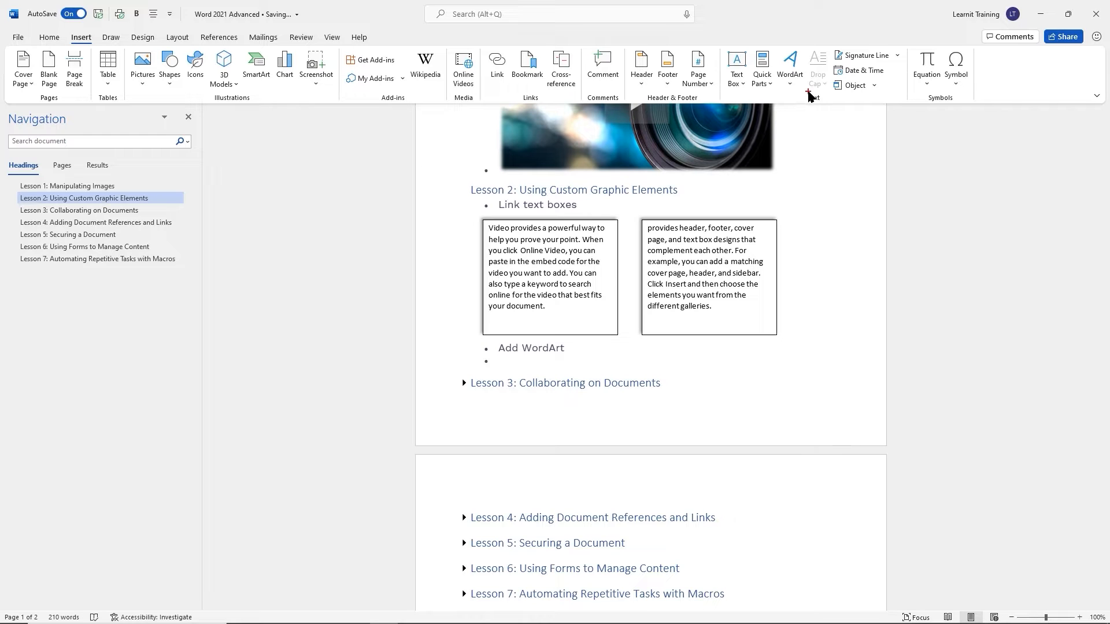
left_click_drag(800, 91, 833, 106)
left_click_drag(775, 47, 804, 92)
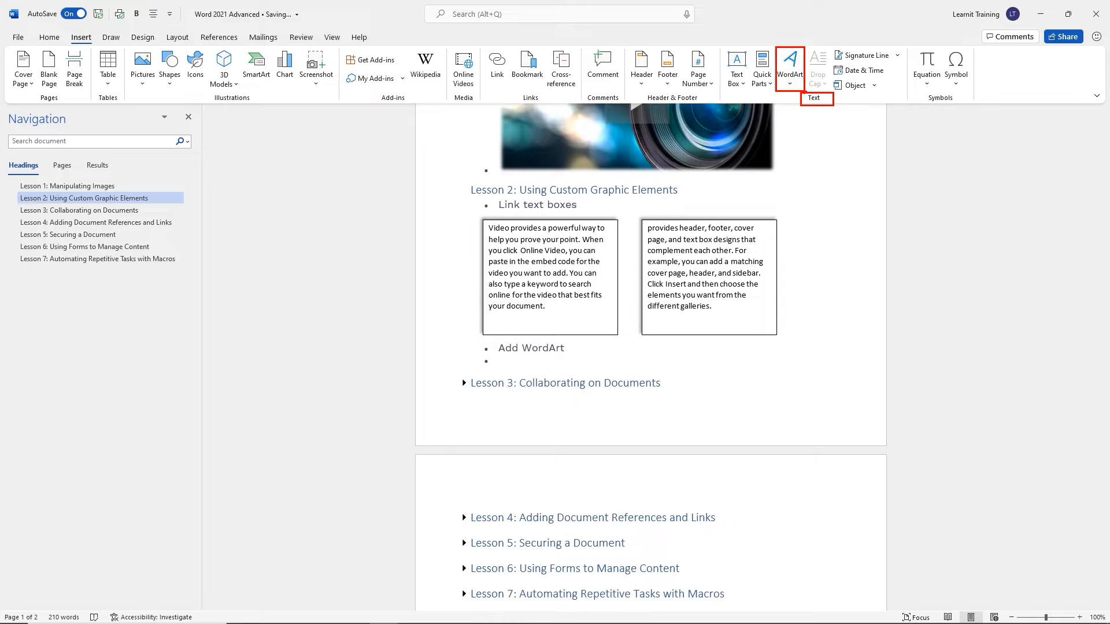
Insert WordArt in the white fill, orange outline, hard orange shadow style with the text "Use wordArt for emphasis"
left_click(790, 84)
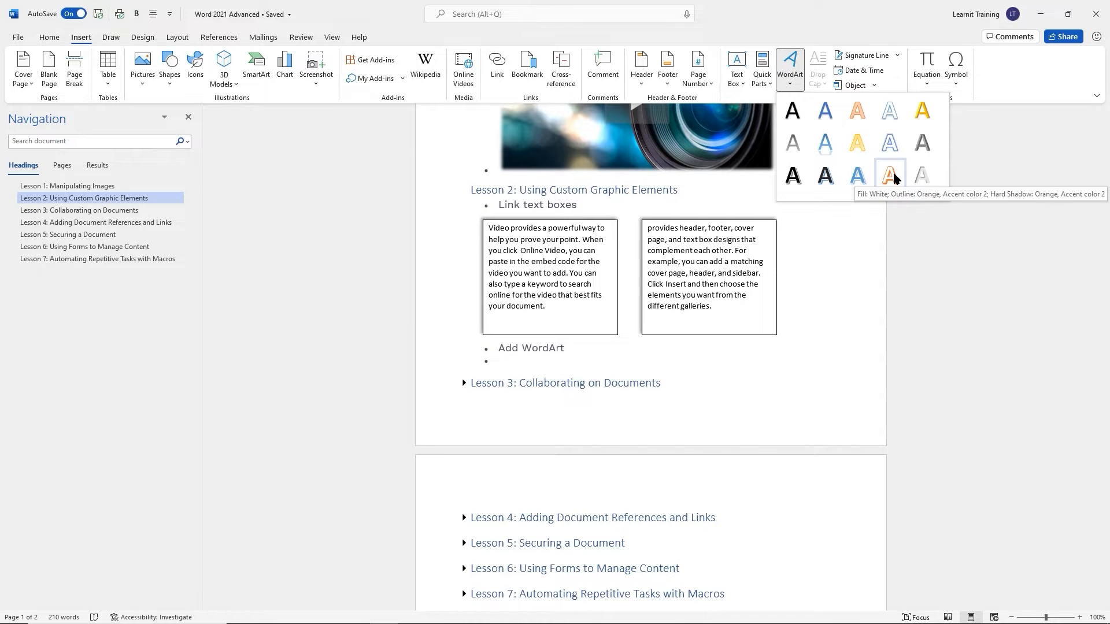
left_click(892, 174)
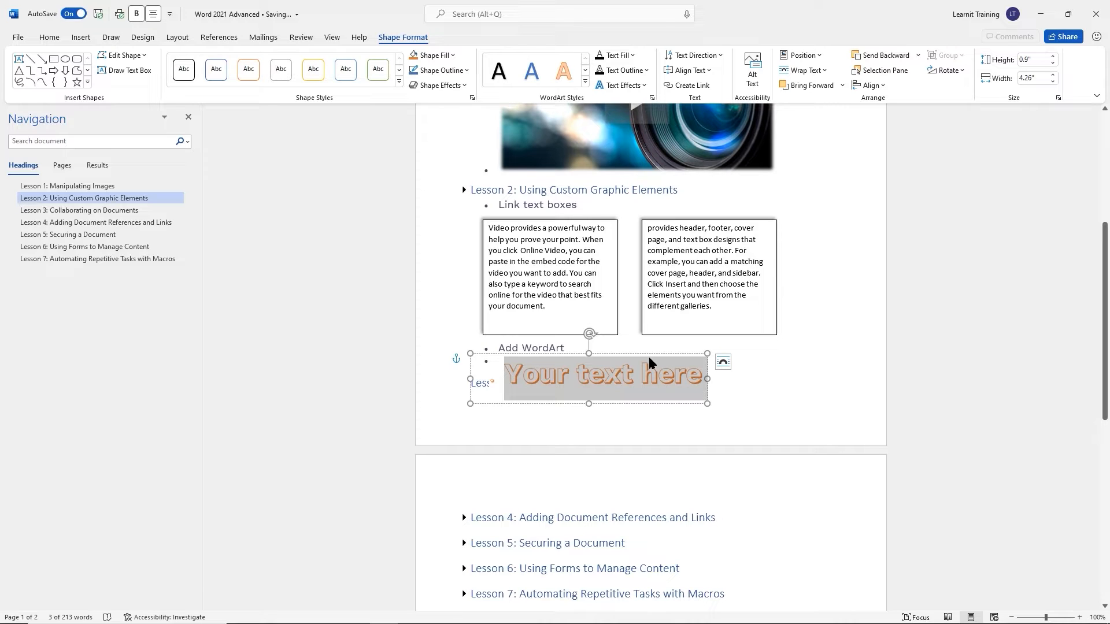
key("BackSpace")
type("Us")
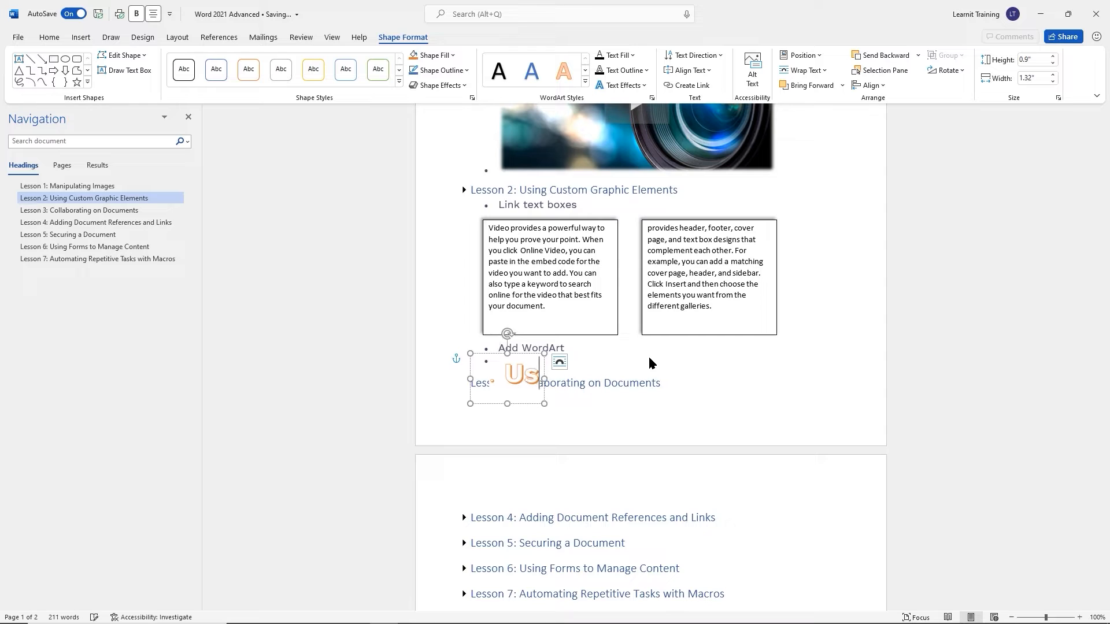
type("e wor")
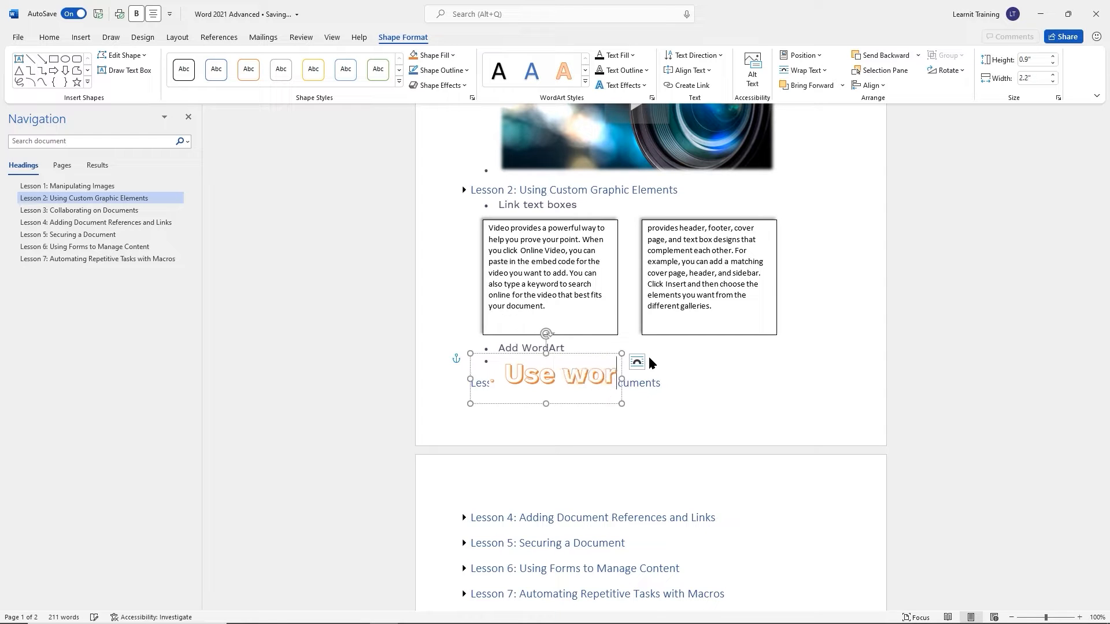
type("dArt for")
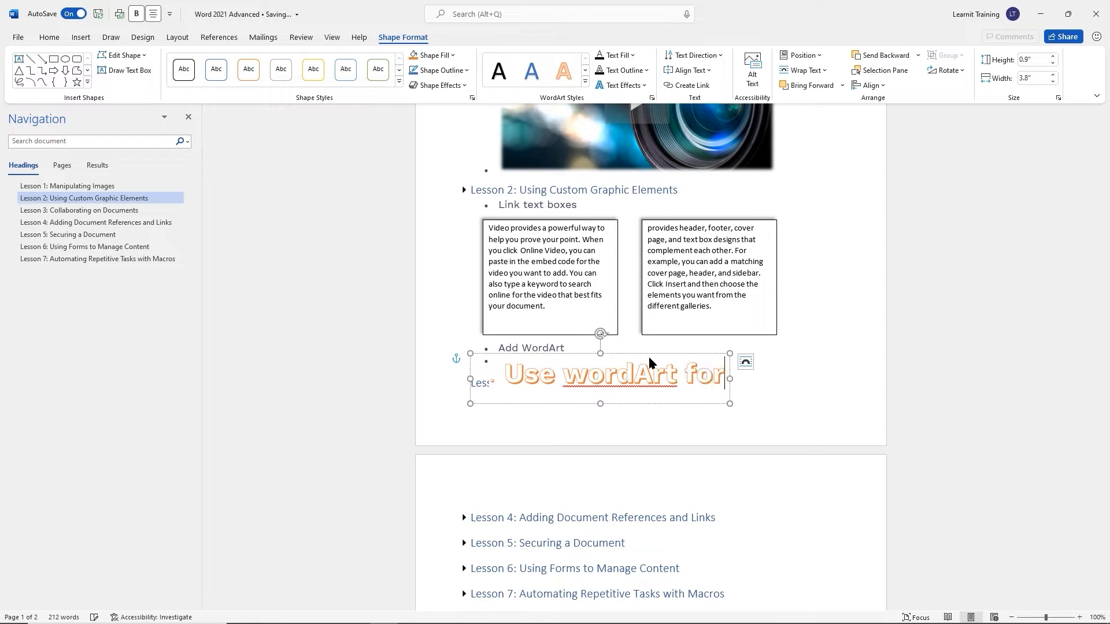
type(" empha")
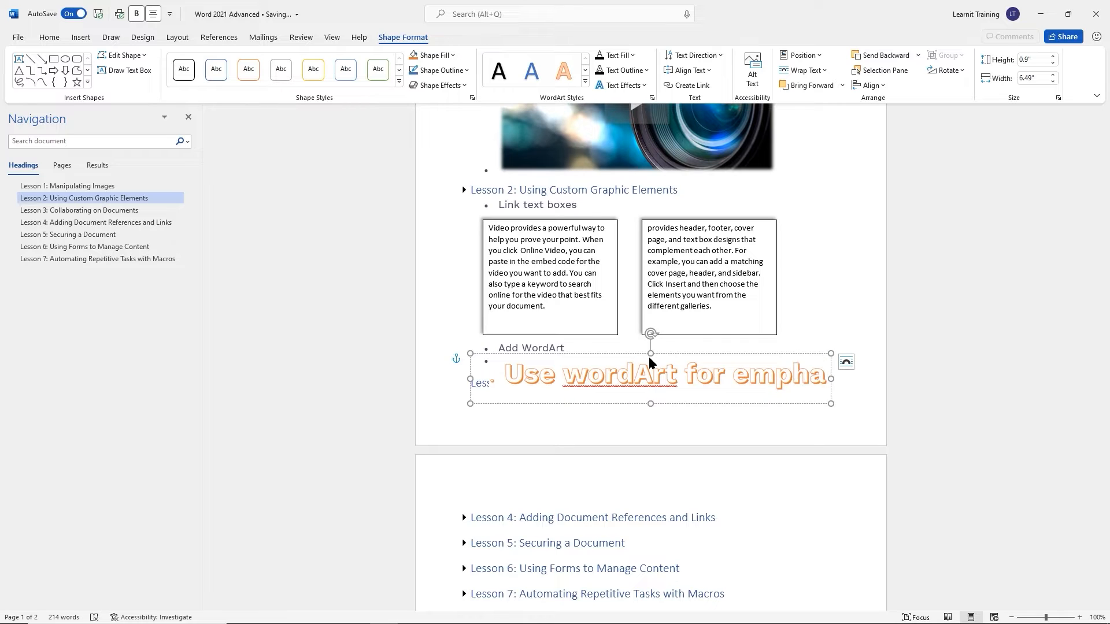
type("sis")
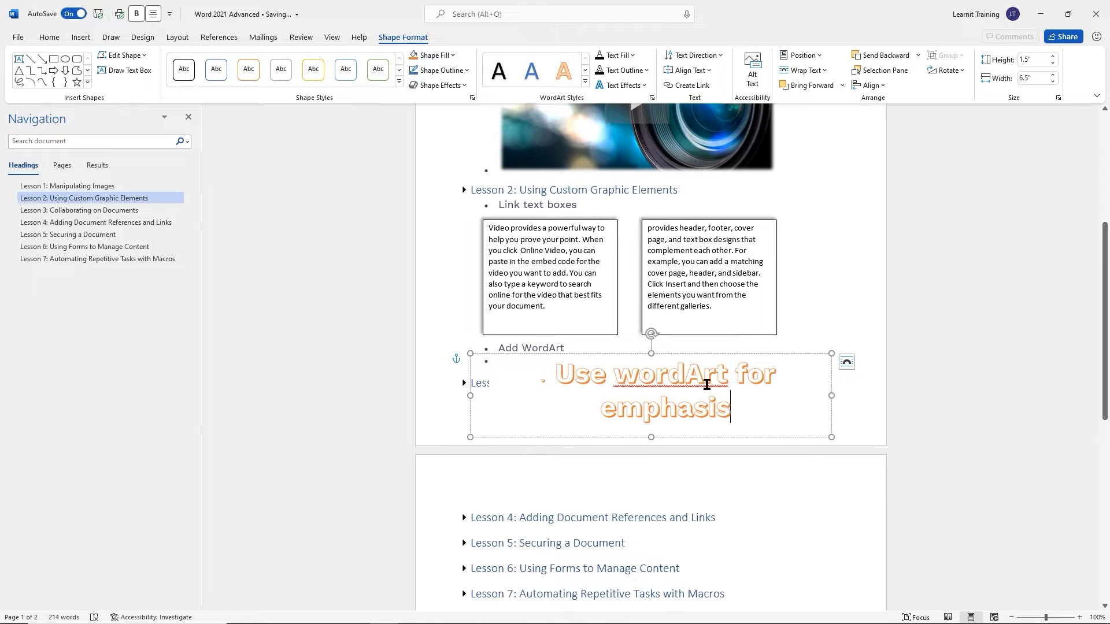
Set the WordArt's text wrapping to Top and Bottom and move it back up beneath the linked text boxes in Lesson 2
left_click(847, 364)
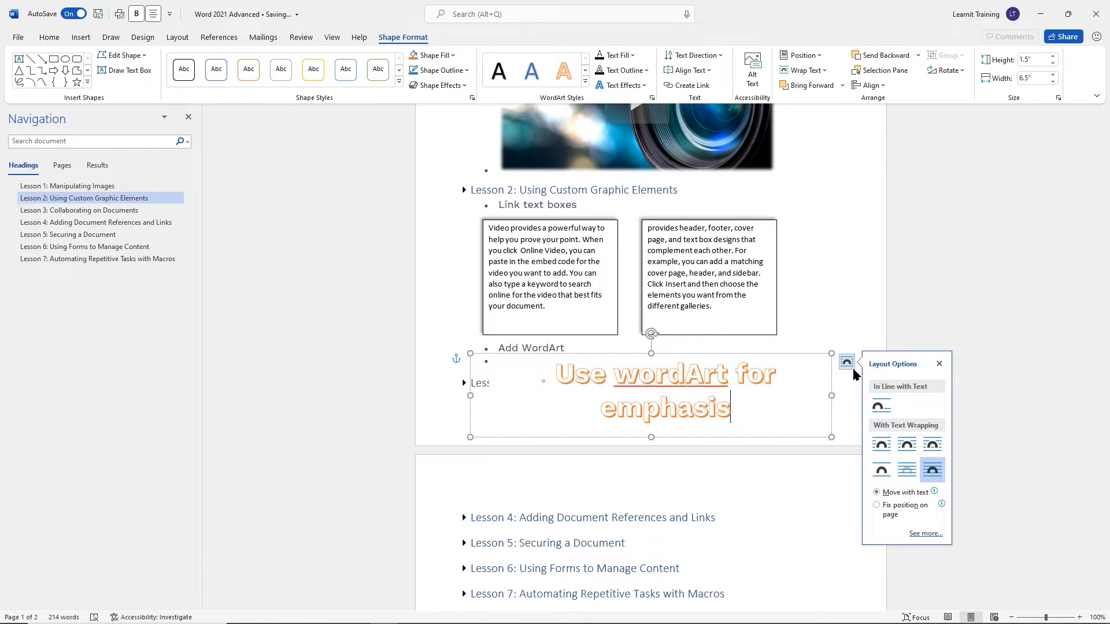
left_click(881, 471)
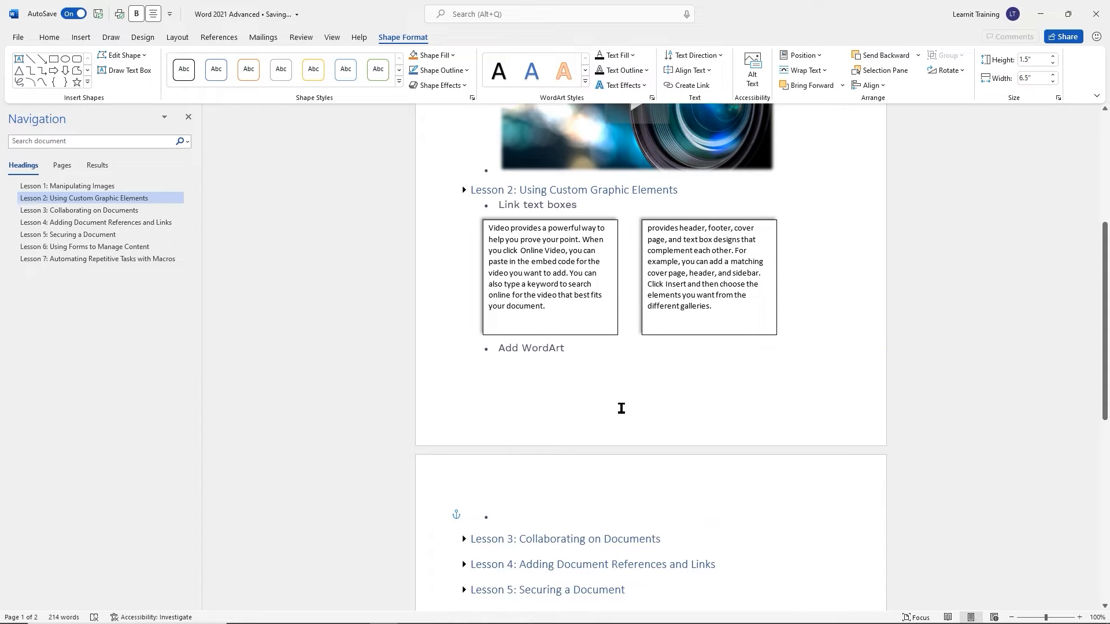
scroll(620, 406, "down", 3)
scroll(620, 405, "down", 7)
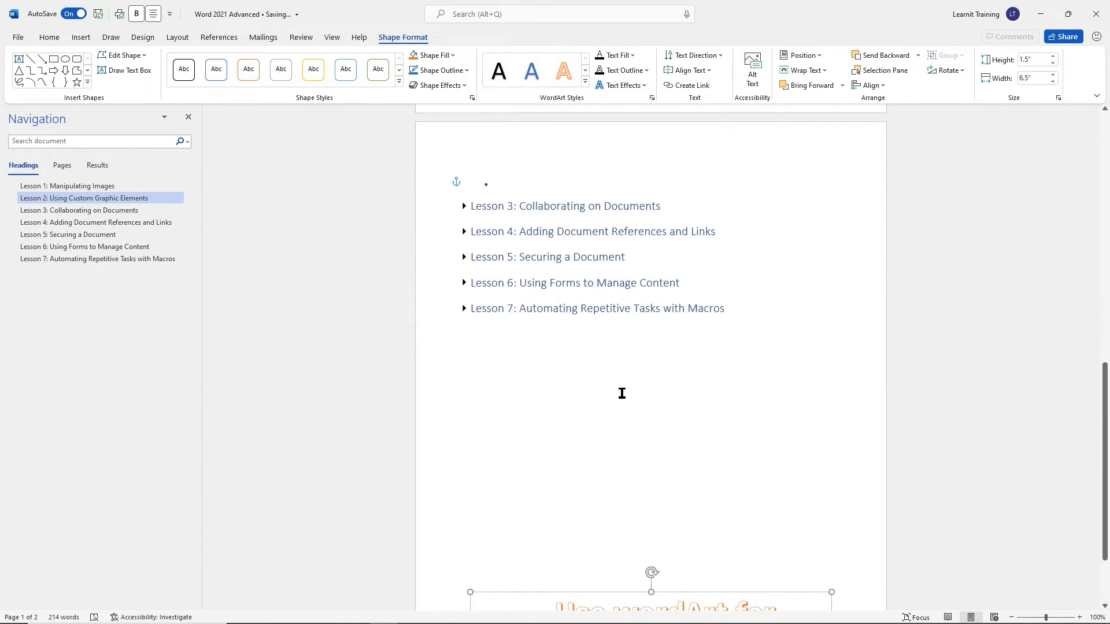
left_click_drag(689, 486, 664, 161)
scroll(682, 367, "up", 5)
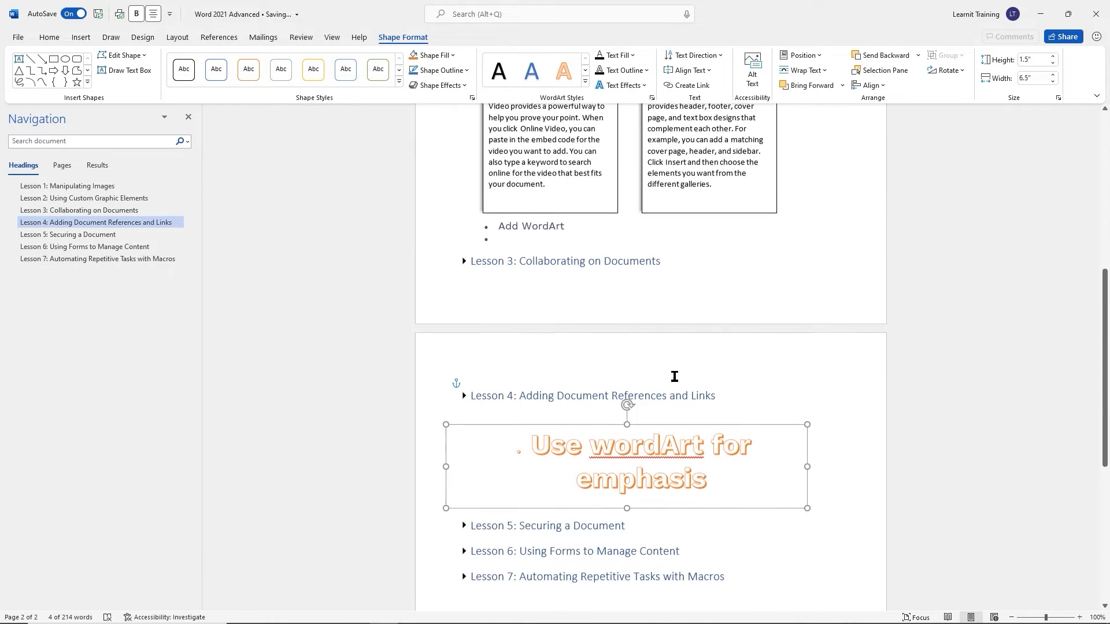
left_click_drag(694, 454, 729, 435)
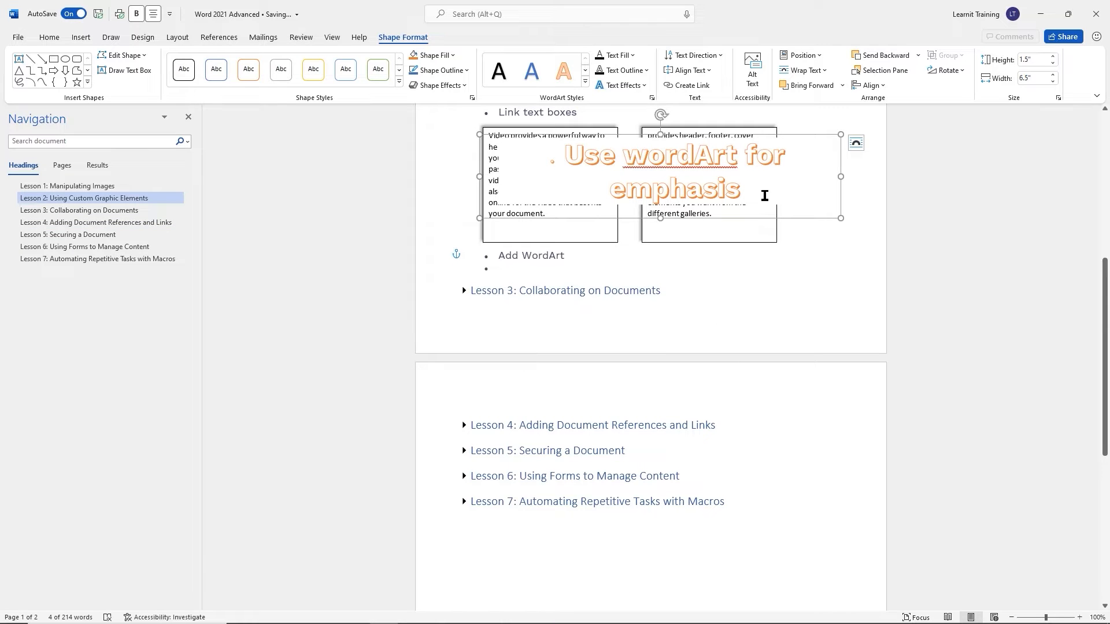
left_click_drag(805, 137, 788, 231)
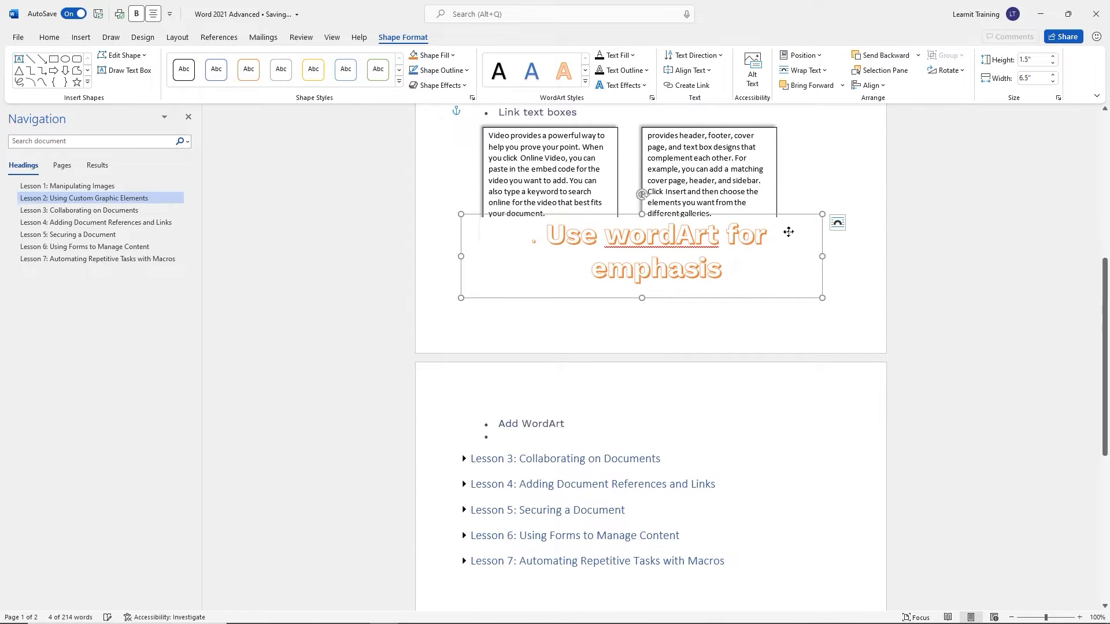
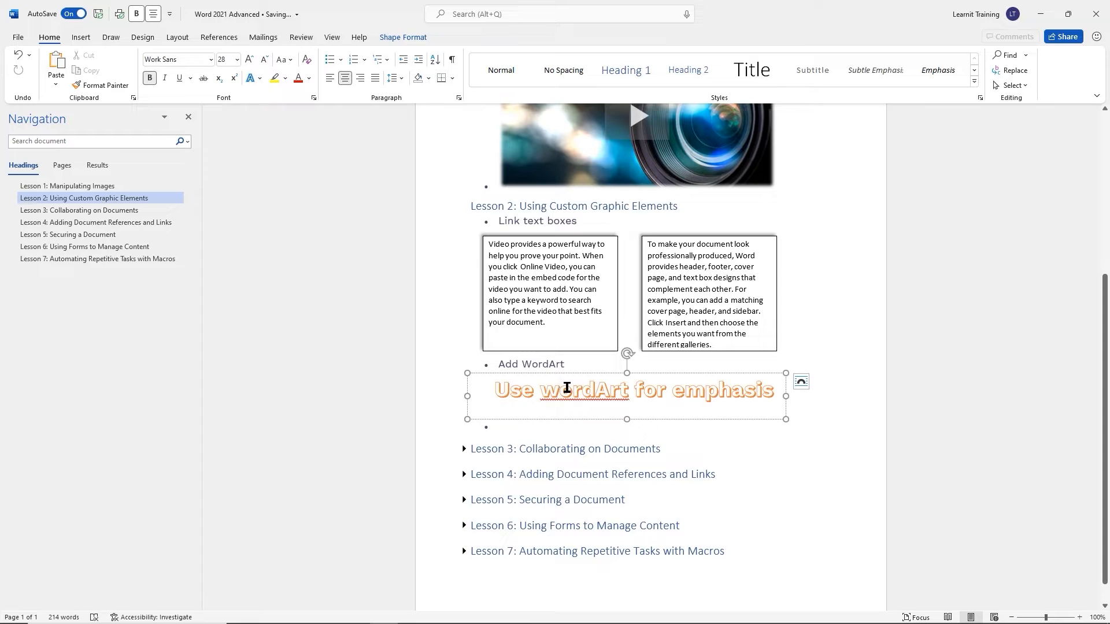
Capitalize the W so the WordArt reads "Use WordArt for emphasis", and deselect it
key("BackSpace")
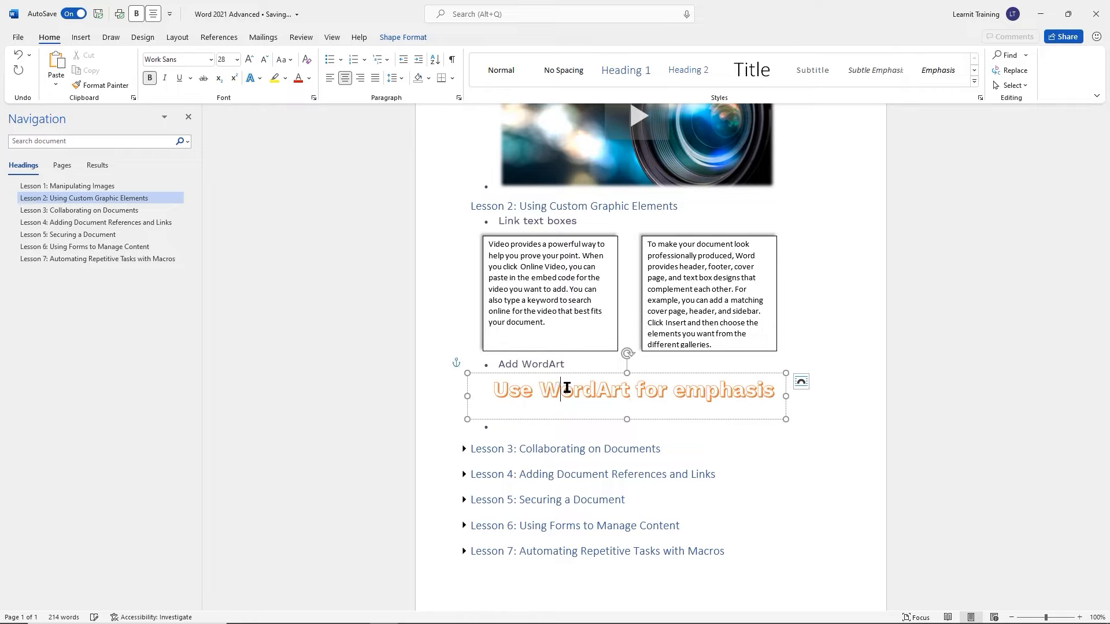
type("W")
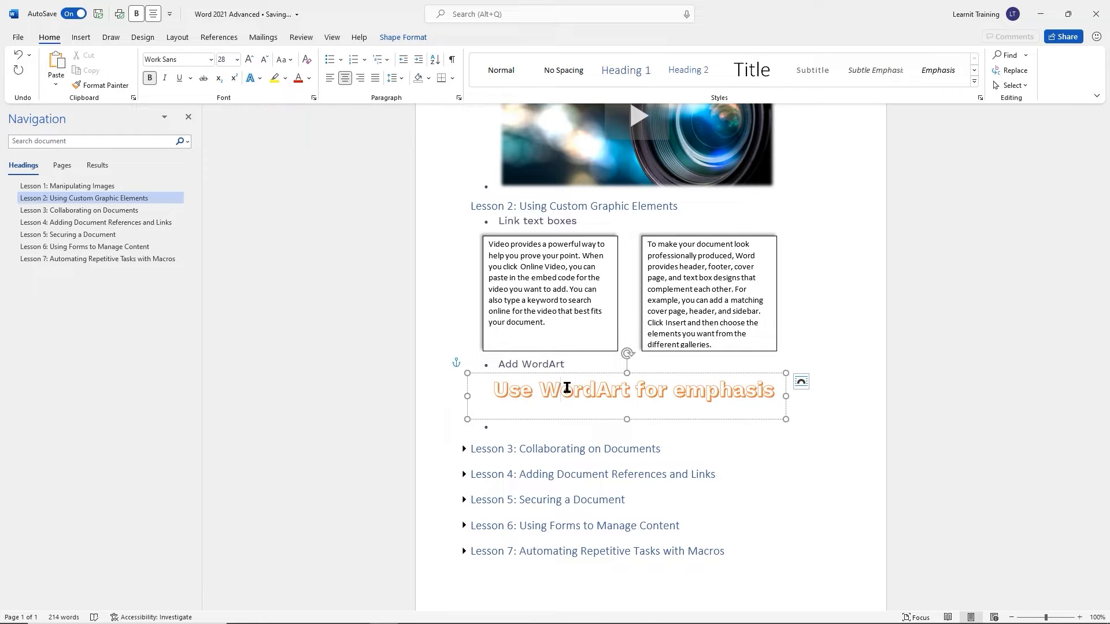
left_click(818, 449)
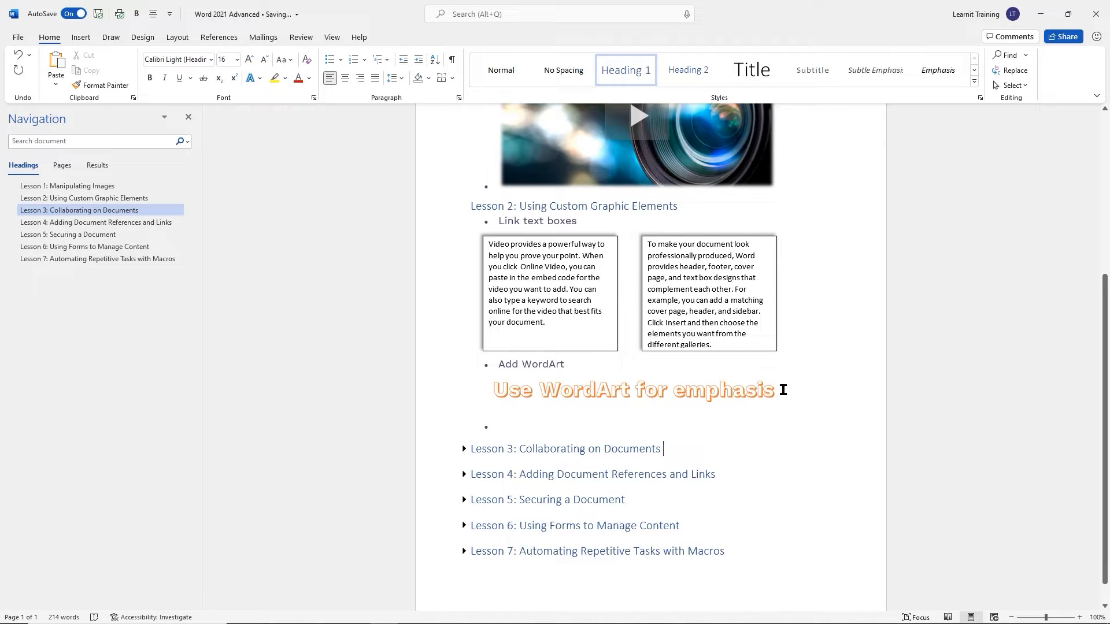
left_click(743, 391)
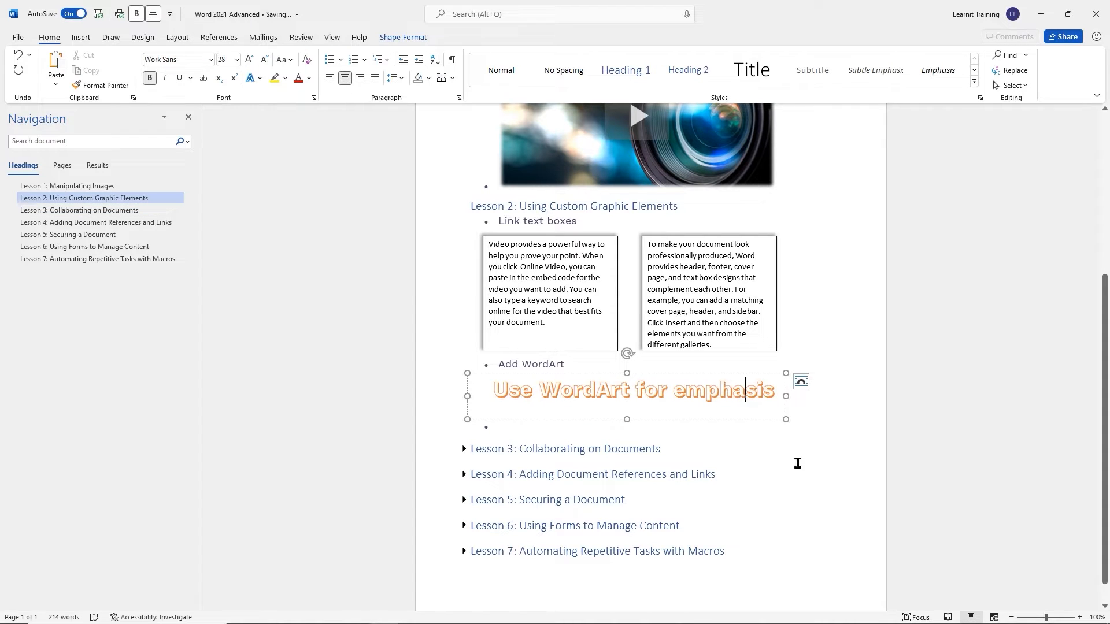
left_click(810, 475)
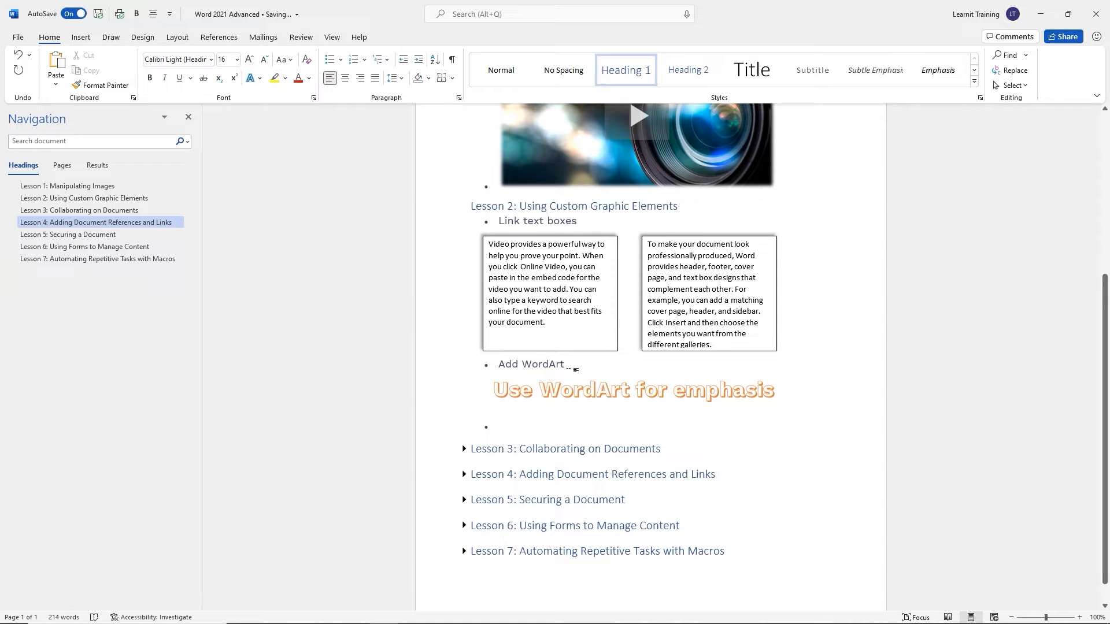
Apply an outer shadow offset toward the top left to the WordArt's box, and deselect it
left_click(603, 389)
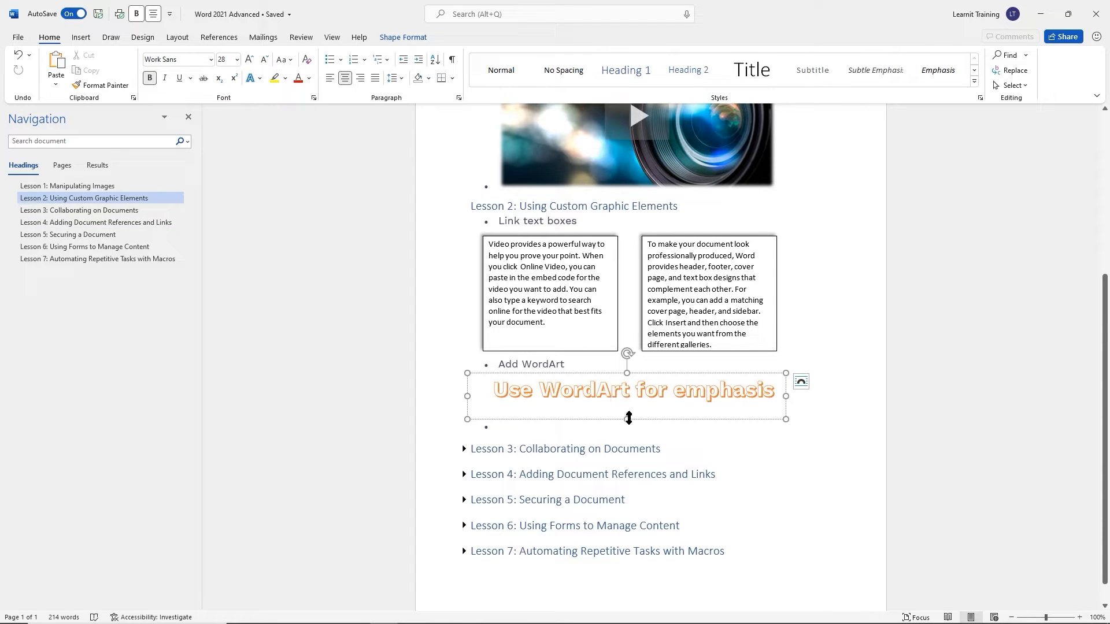
left_click(663, 373)
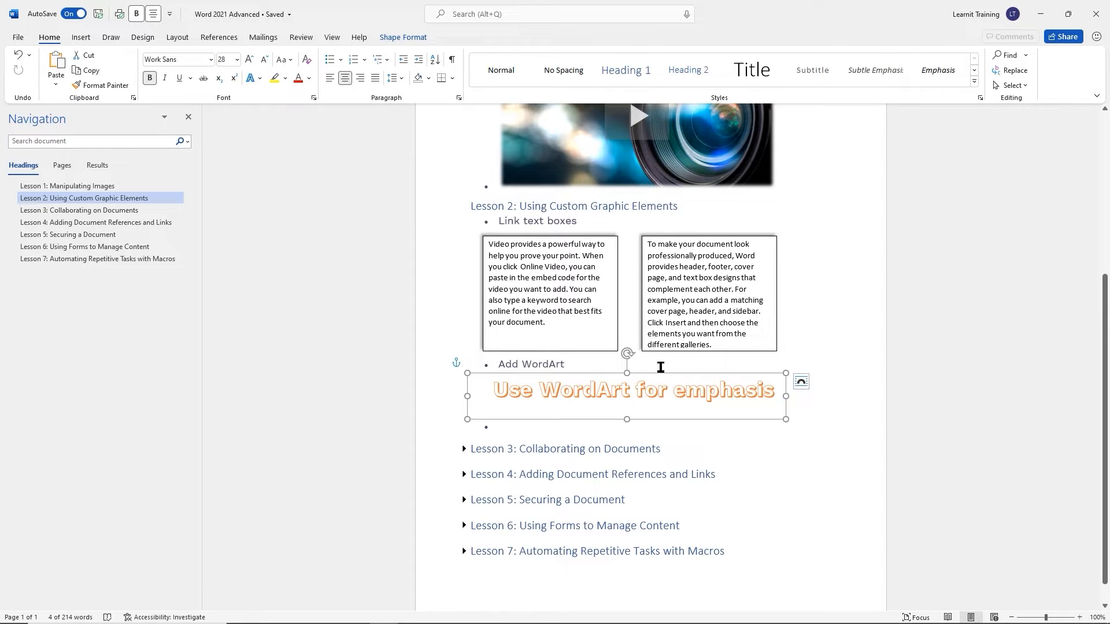
left_click(408, 38)
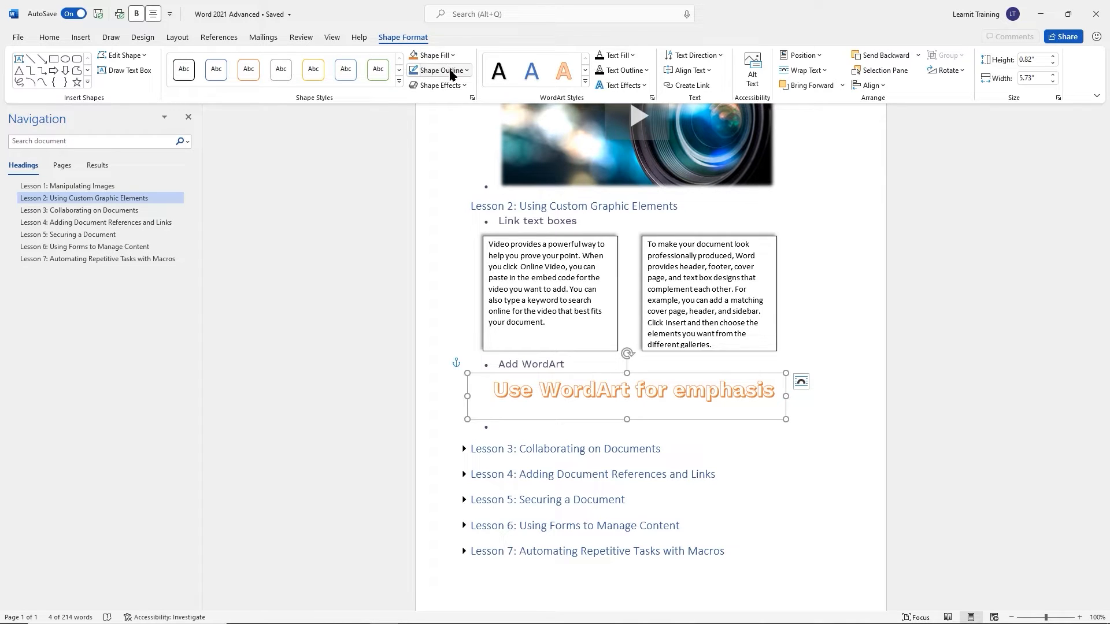
left_click(399, 70)
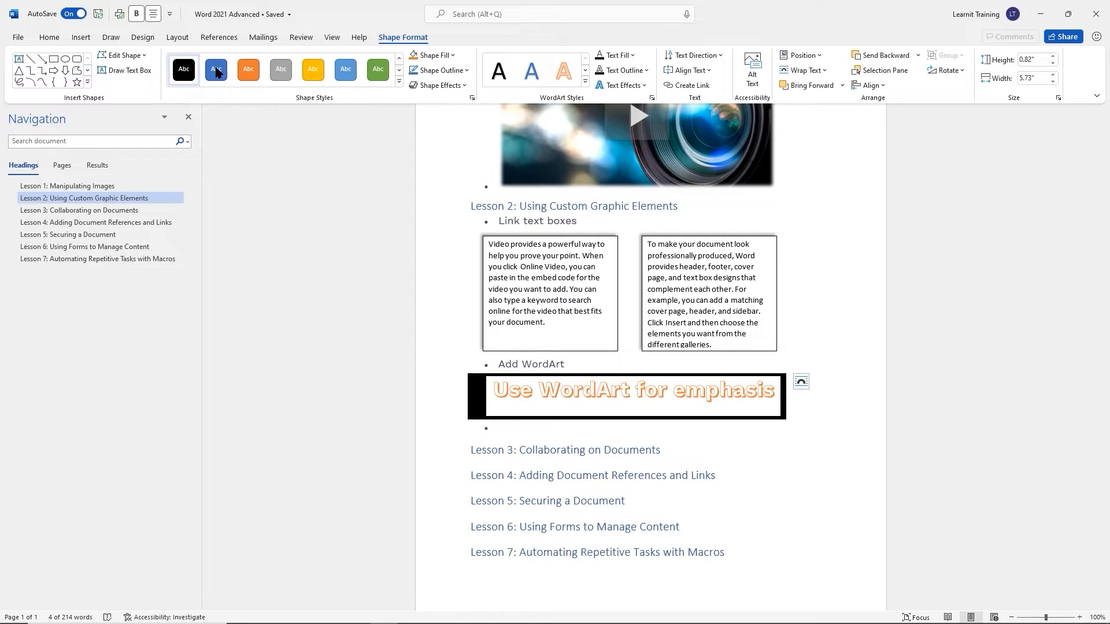
left_click(463, 86)
mouse_move(467, 140)
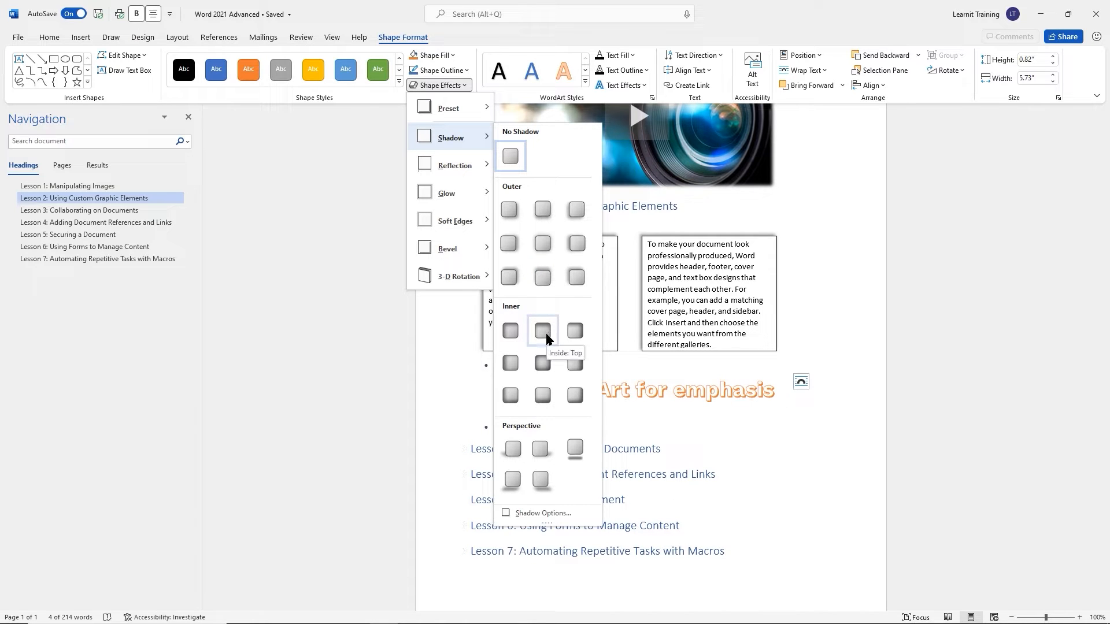
left_click(569, 280)
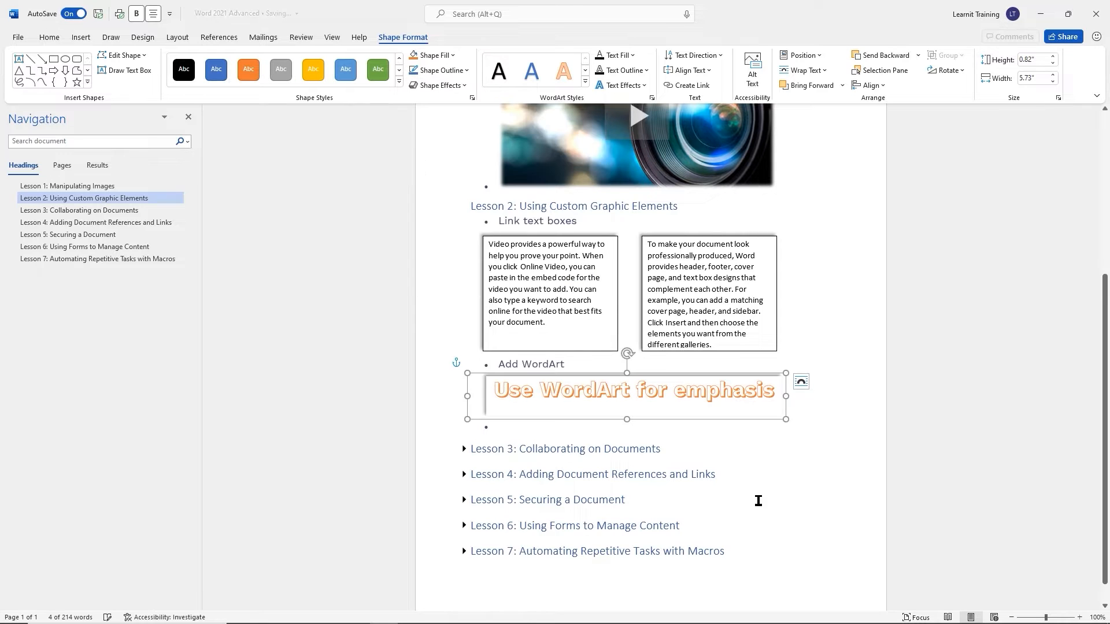
left_click(821, 482)
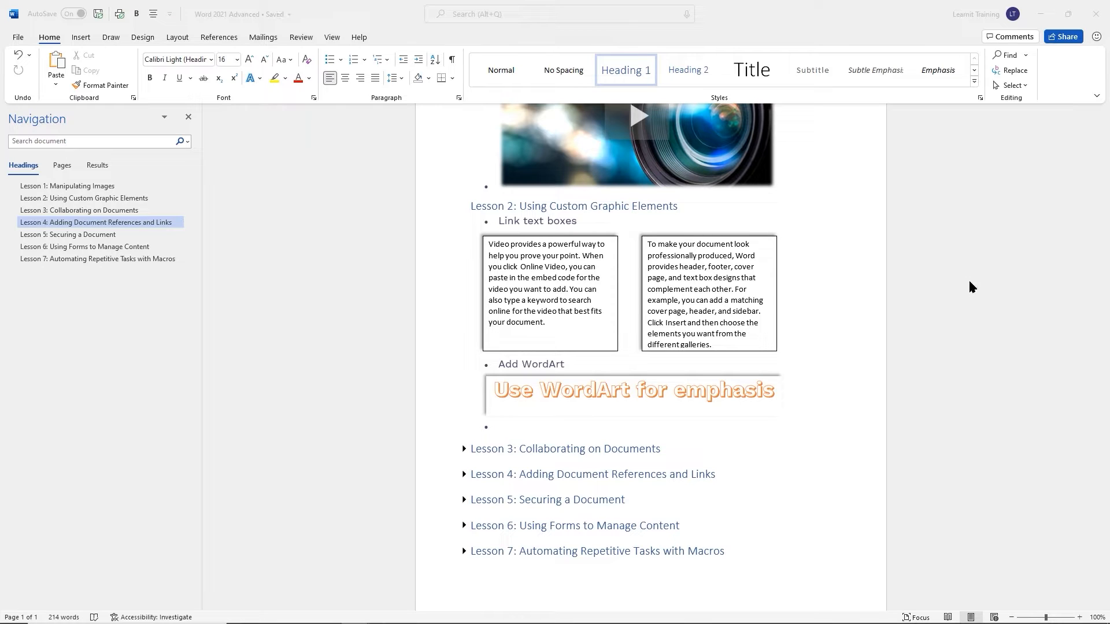
Enter "Drawing tool" at the empty bullet below the WordArt and add another empty bullet after it
left_click(518, 429)
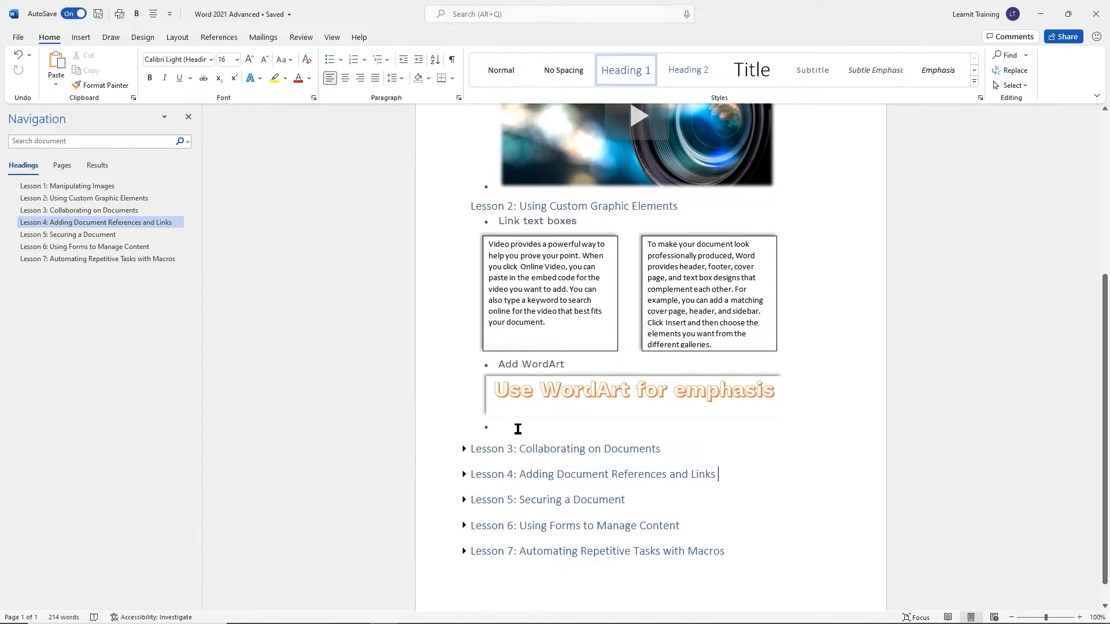
type("Drawing tool")
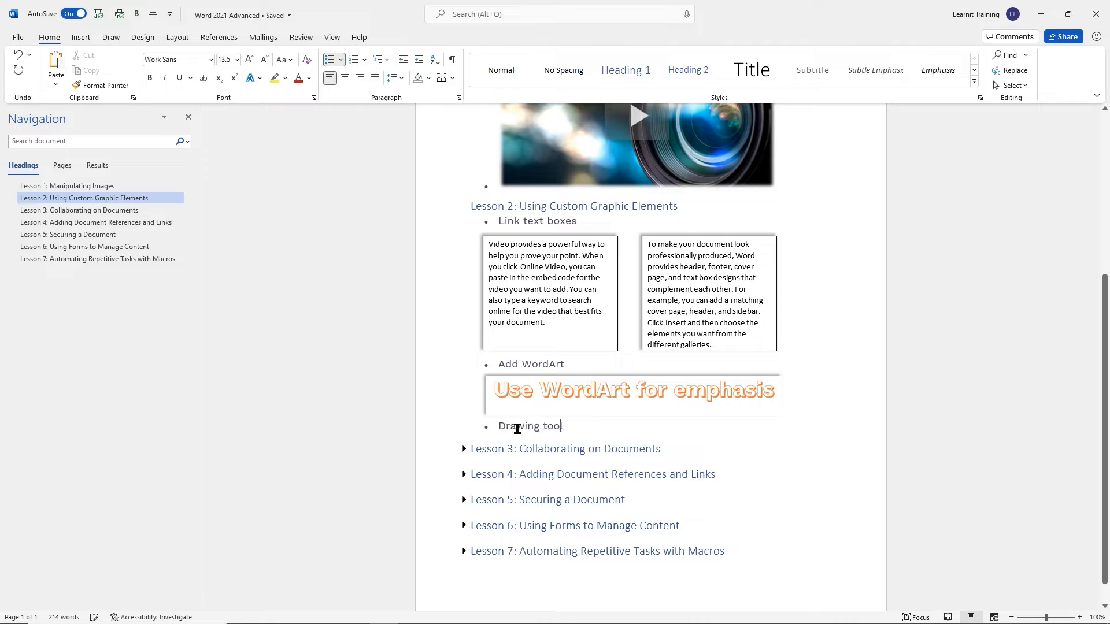
key("Return")
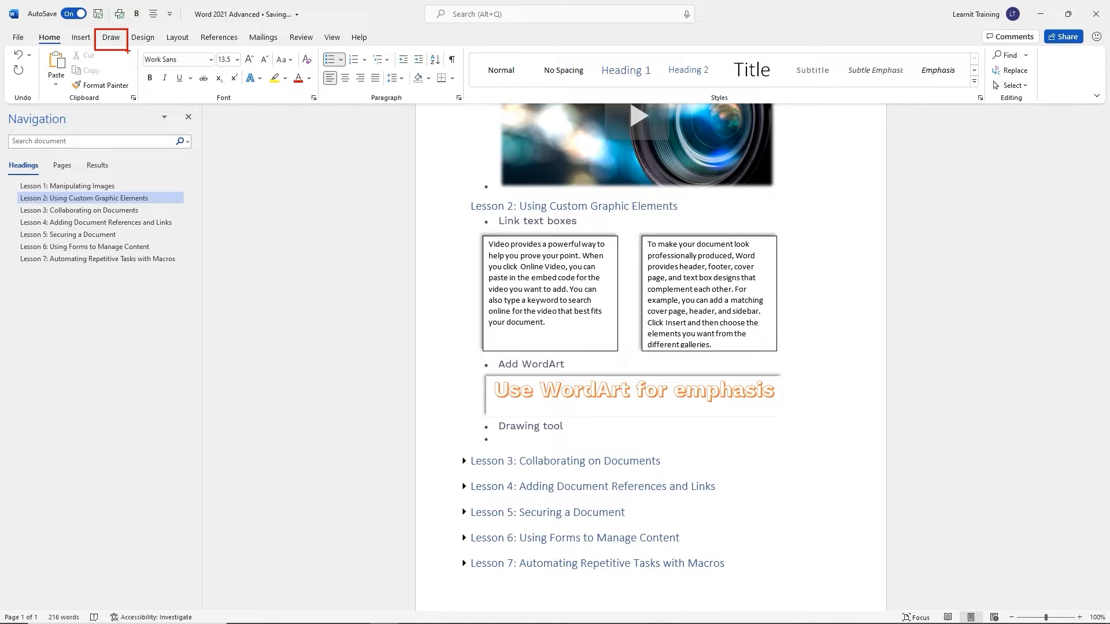
Toggle the drawing mode on and back off, and insert a drawing canvas at the empty bullet below "Drawing tool"
left_click(112, 38)
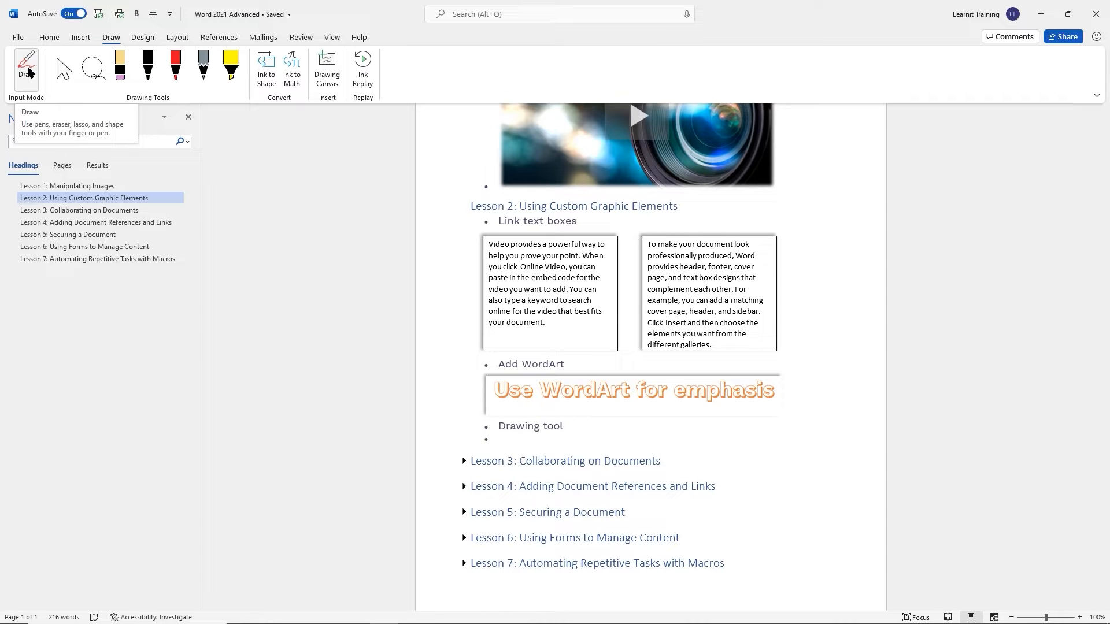
left_click(28, 68)
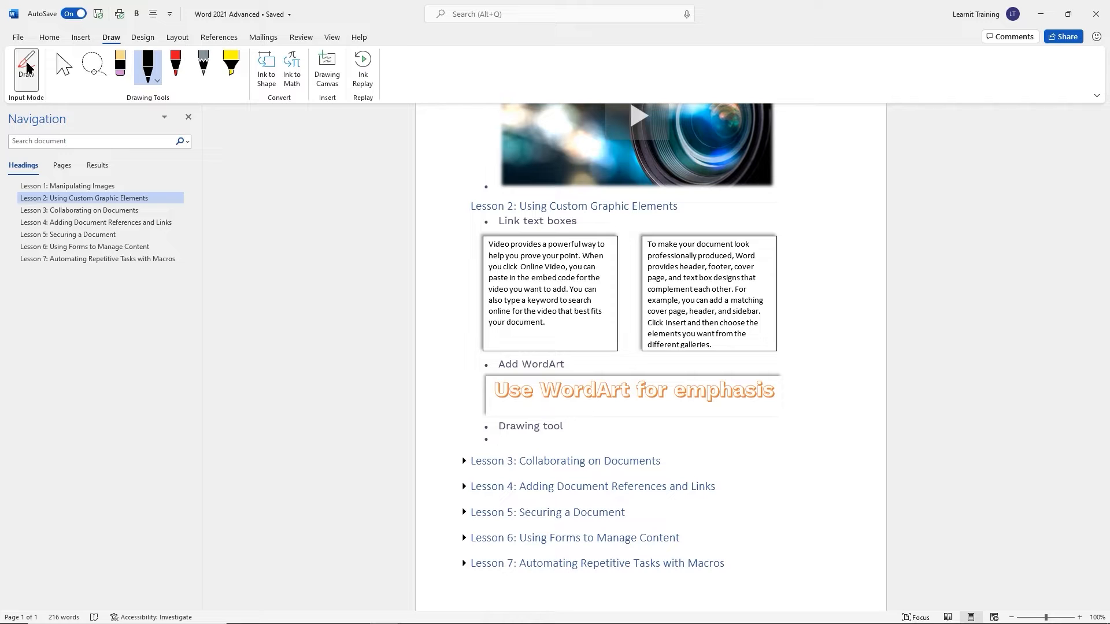
left_click(27, 68)
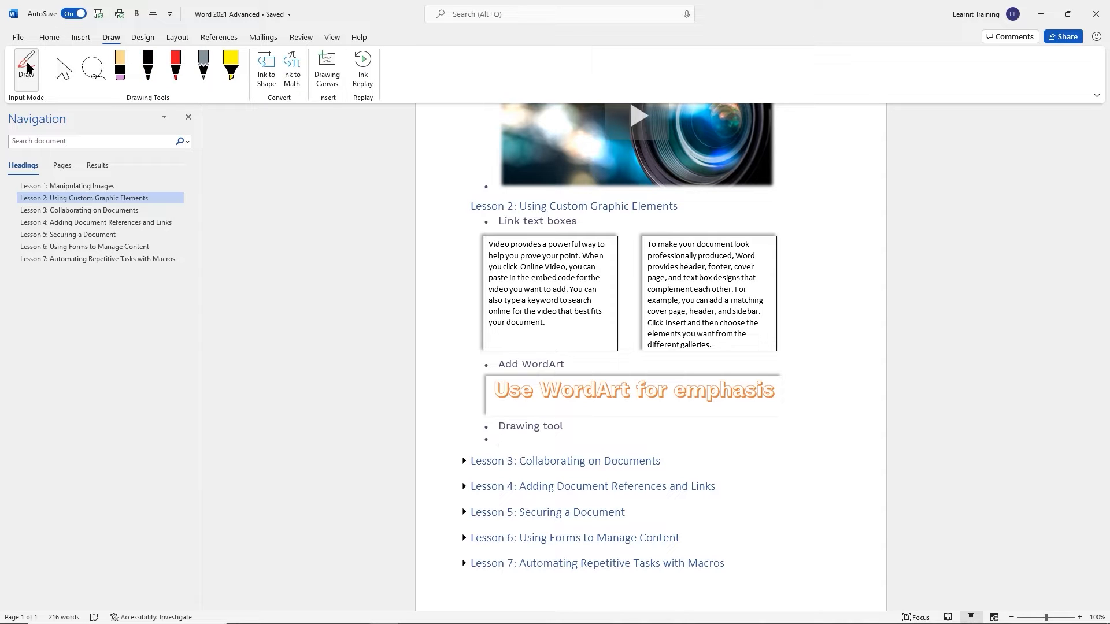
left_click(27, 68)
left_click(32, 72)
left_click(63, 72)
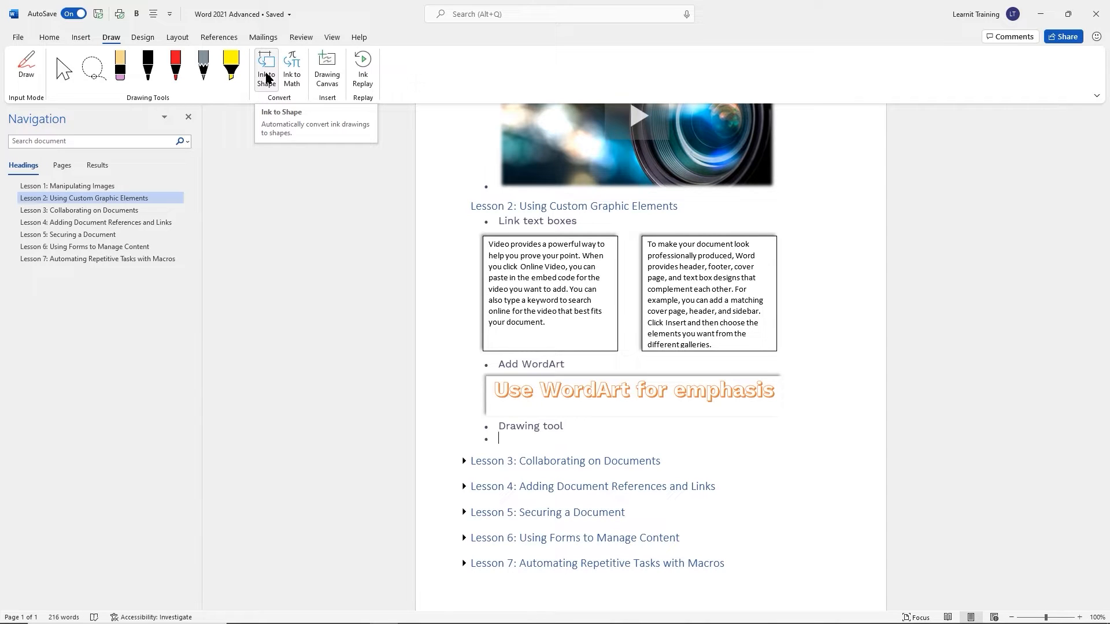
left_click(327, 68)
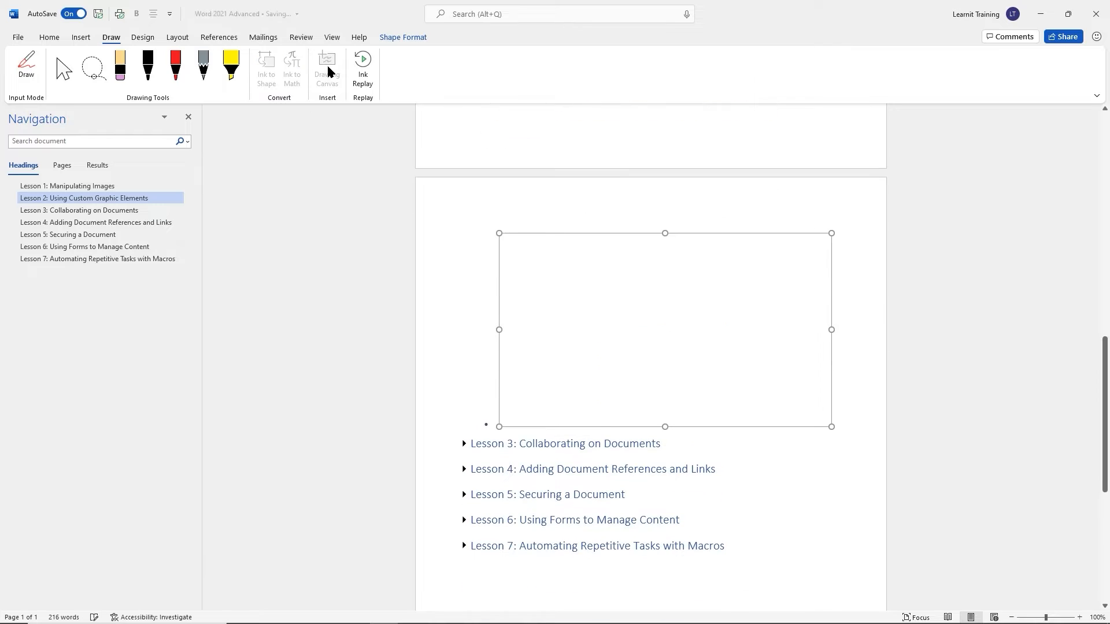
scroll(652, 278, "up", 5)
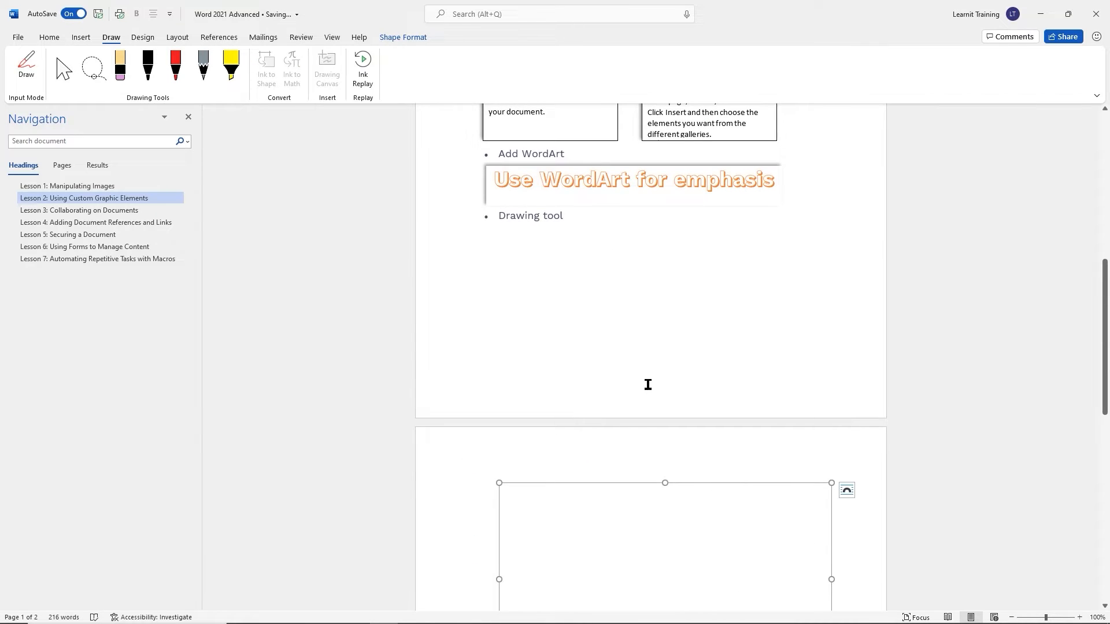
Handwrite "Pen" in the drawing canvas with the black pen, and again beside it with the red pen
scroll(650, 379, "down", 4)
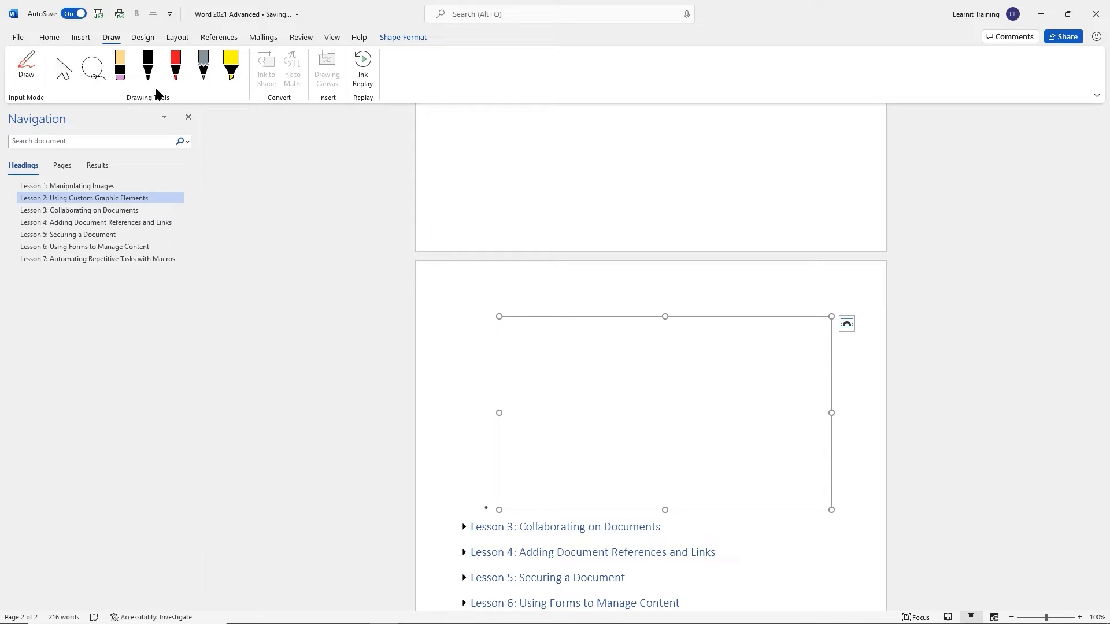
left_click(147, 69)
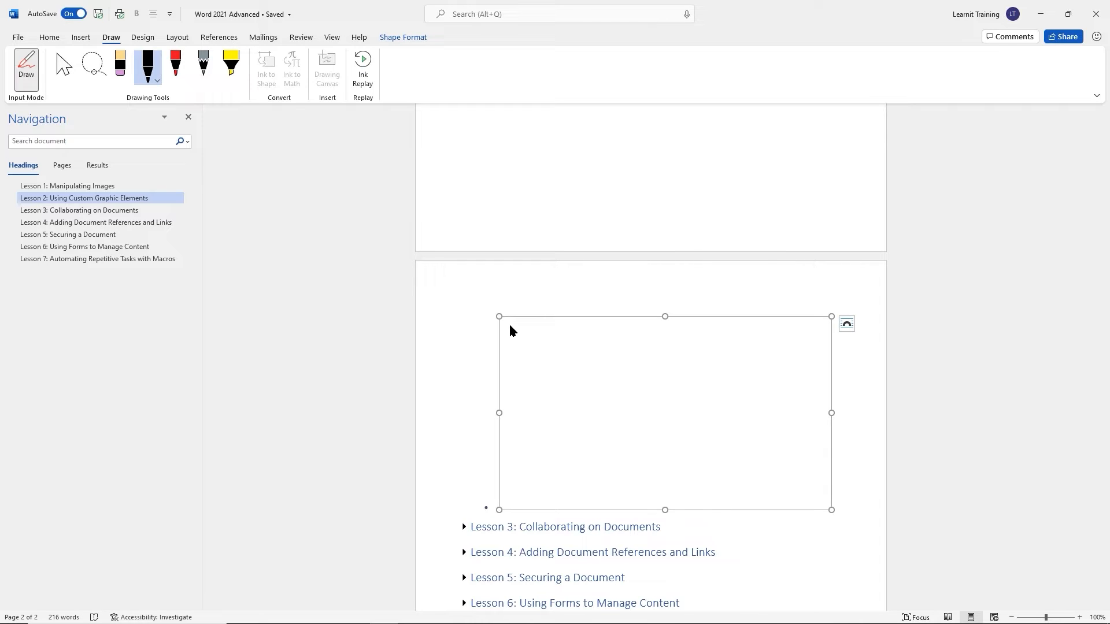
mouse_move(508, 329)
left_mouse_down()
mouse_move(506, 356)
mouse_move(520, 329)
mouse_move(509, 341)
mouse_move(529, 329)
mouse_move(525, 346)
mouse_move(548, 341)
mouse_move(554, 325)
left_mouse_up()
left_click(180, 65)
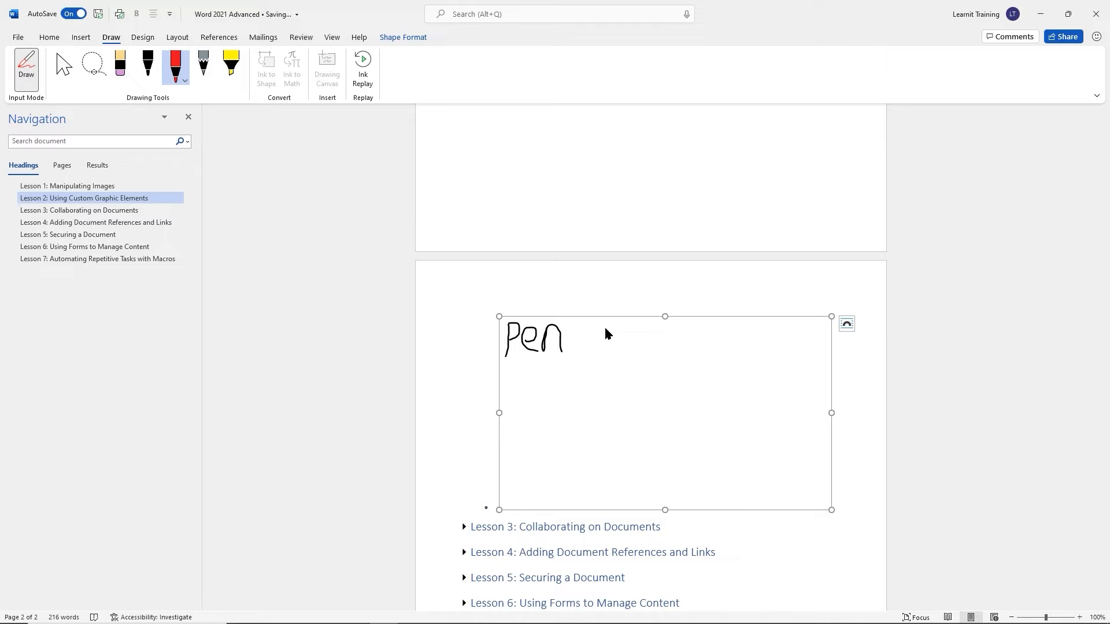
mouse_move(607, 347)
left_mouse_down()
mouse_move(606, 327)
mouse_move(618, 337)
mouse_move(608, 345)
mouse_move(648, 336)
mouse_move(665, 346)
left_mouse_up()
Change the red pen to the second-thickest preset and the gold glitter color, and handwrite a third "Pen" in the same row
left_click(184, 81)
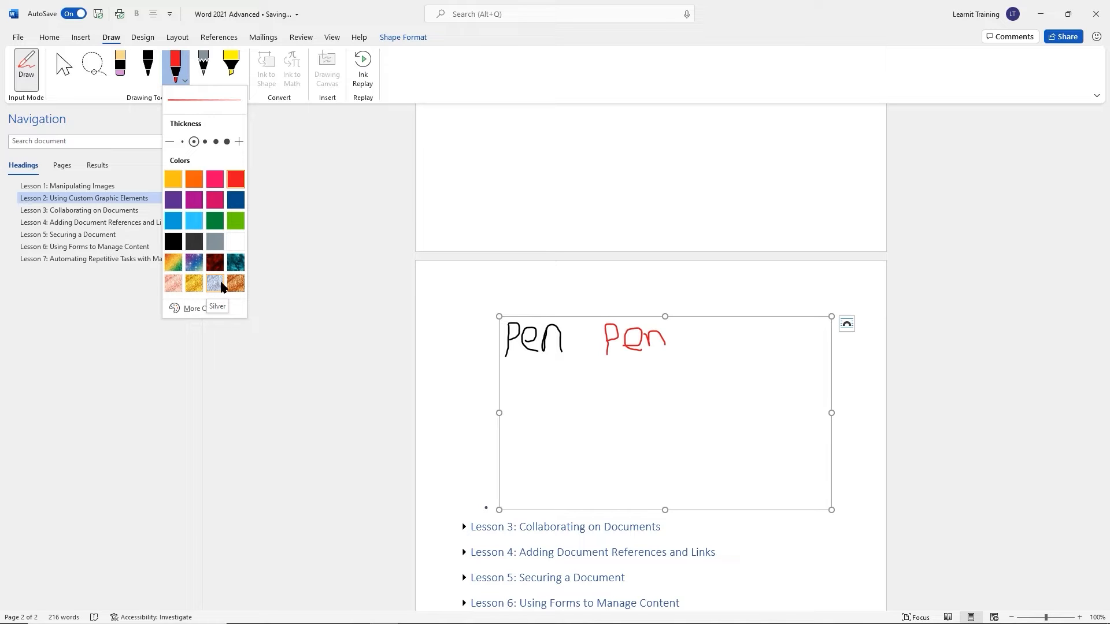
left_click(215, 141)
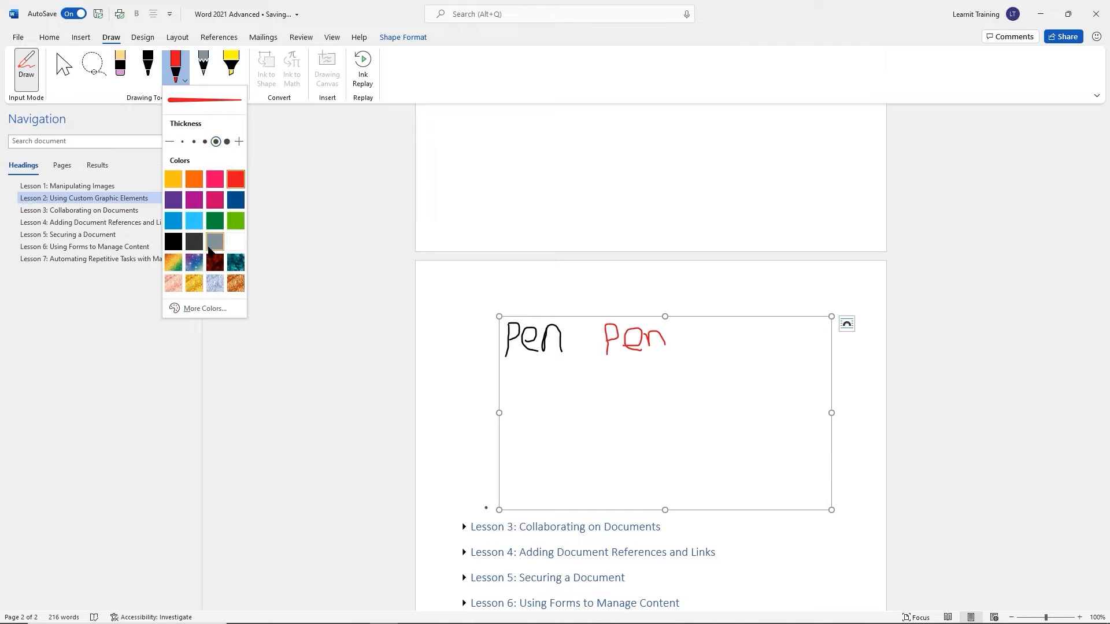
left_click(195, 286)
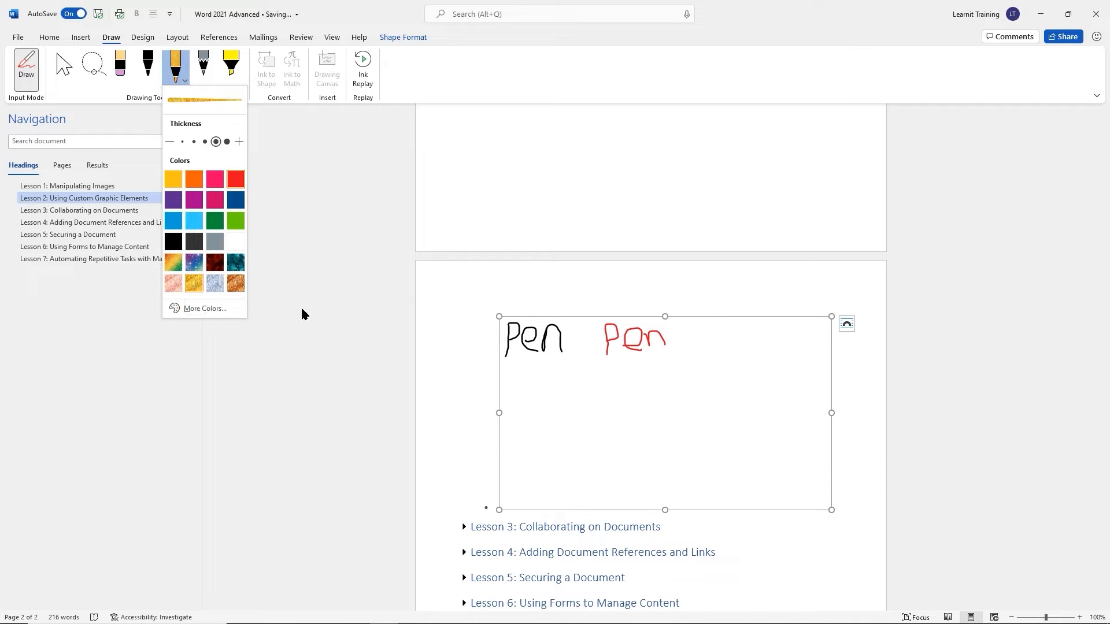
left_click(703, 326)
mouse_move(704, 327)
left_mouse_down()
mouse_move(705, 365)
mouse_move(710, 326)
mouse_move(707, 343)
mouse_move(734, 328)
mouse_move(730, 351)
mouse_move(744, 358)
mouse_move(759, 335)
mouse_move(778, 354)
left_mouse_up()
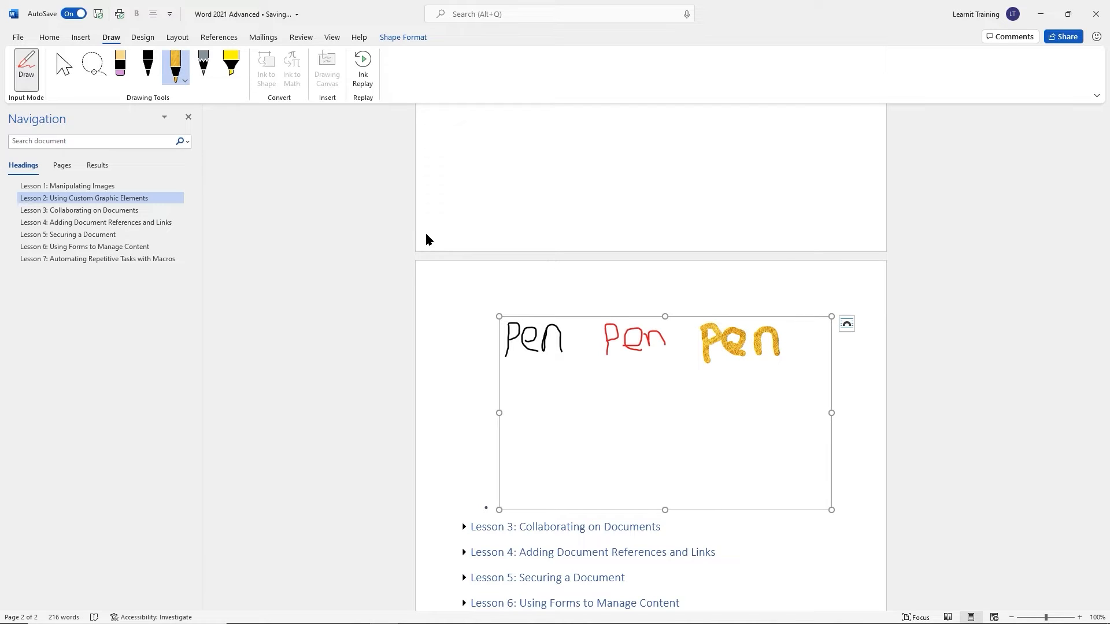
Handwrite "Pencil" below the black "Pen" with the gray pencil
left_click(204, 64)
left_click(213, 82)
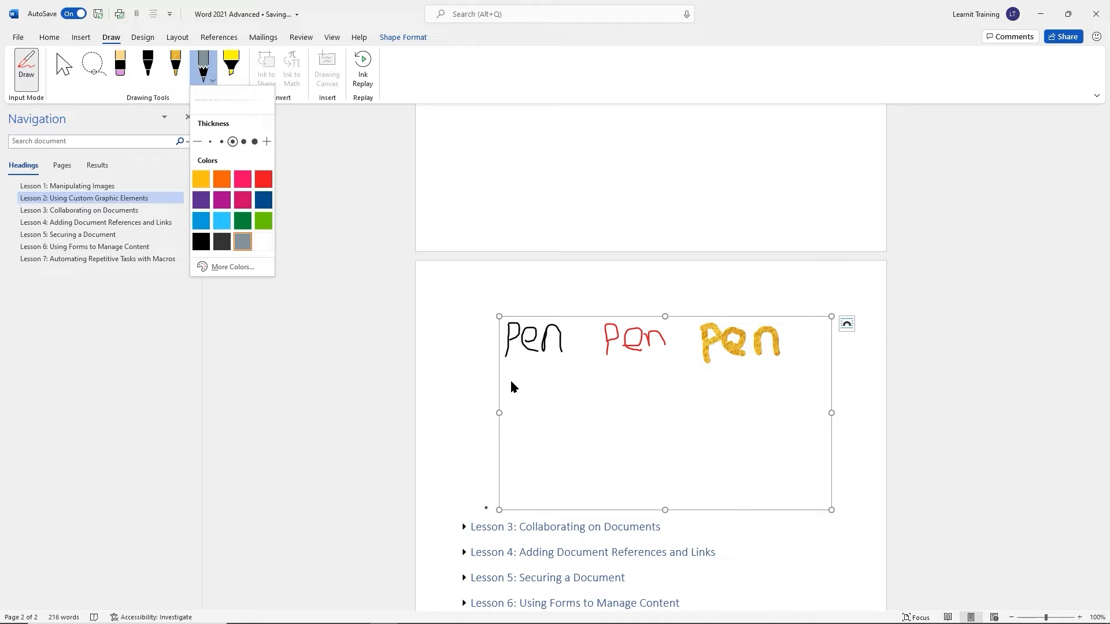
left_click_drag(511, 379, 513, 410)
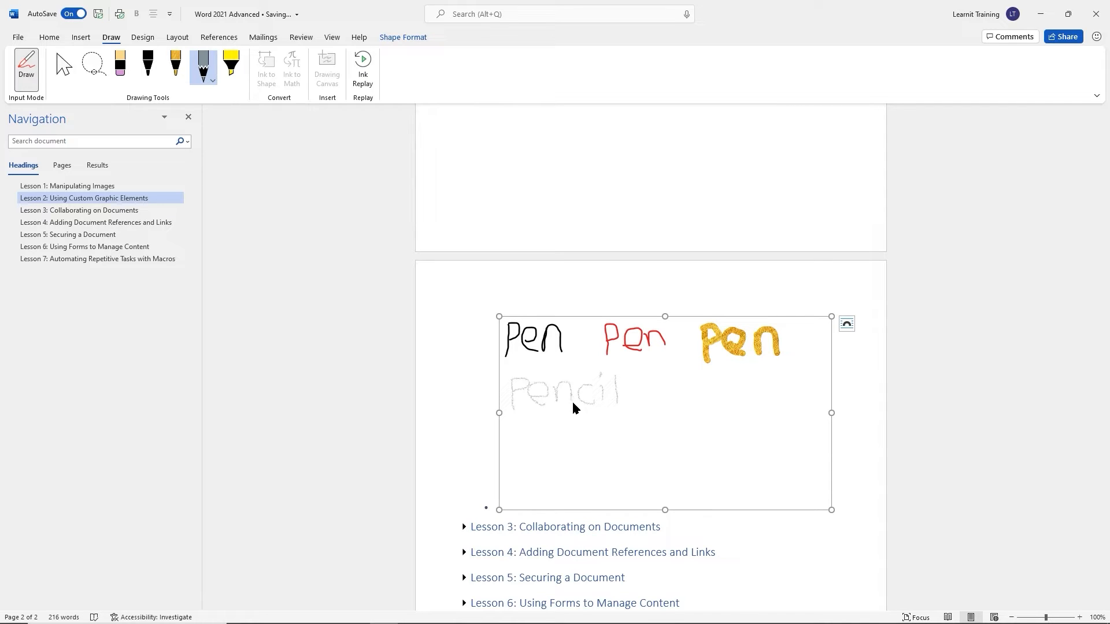
Change the pencil color to dark blue and handwrite a second "Pencil" beside the gray one
left_click(213, 81)
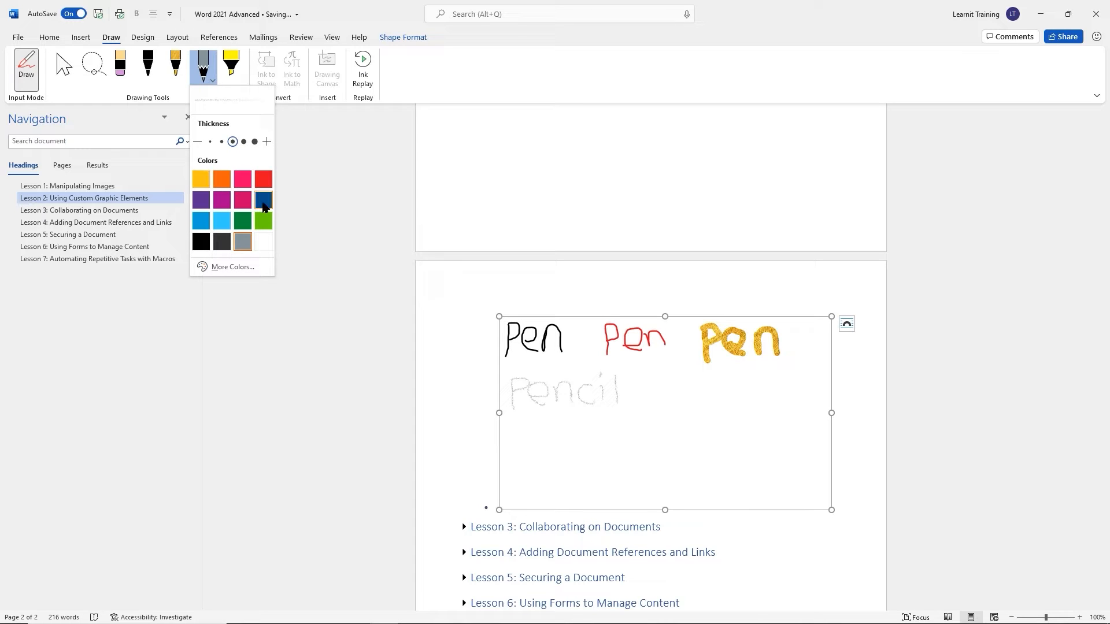
left_click(263, 201)
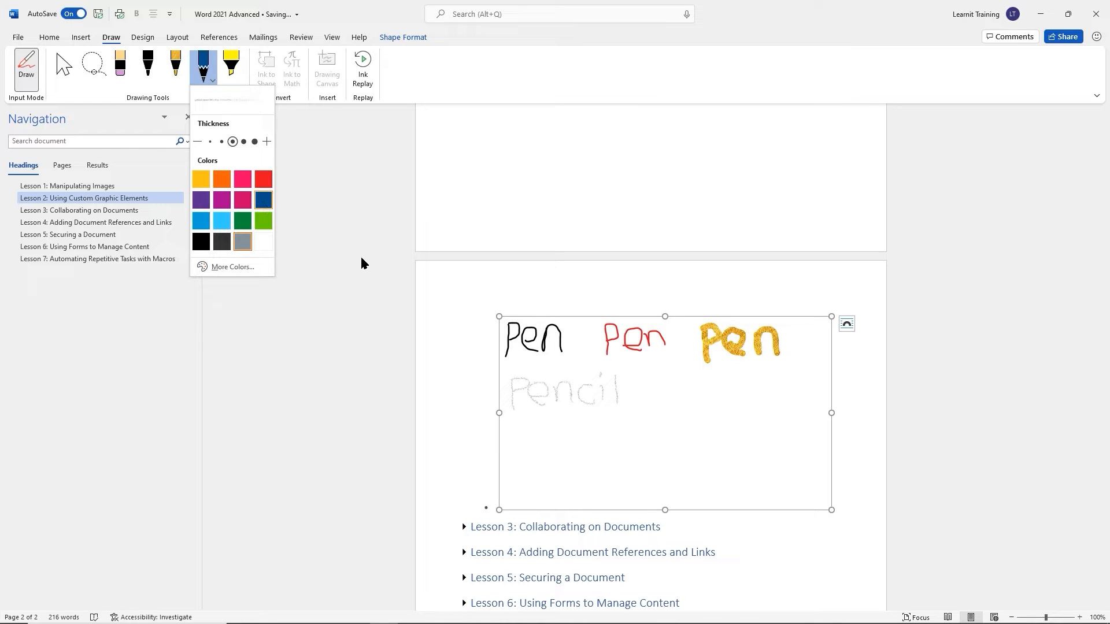
left_click(646, 385)
left_click_drag(649, 408, 650, 378)
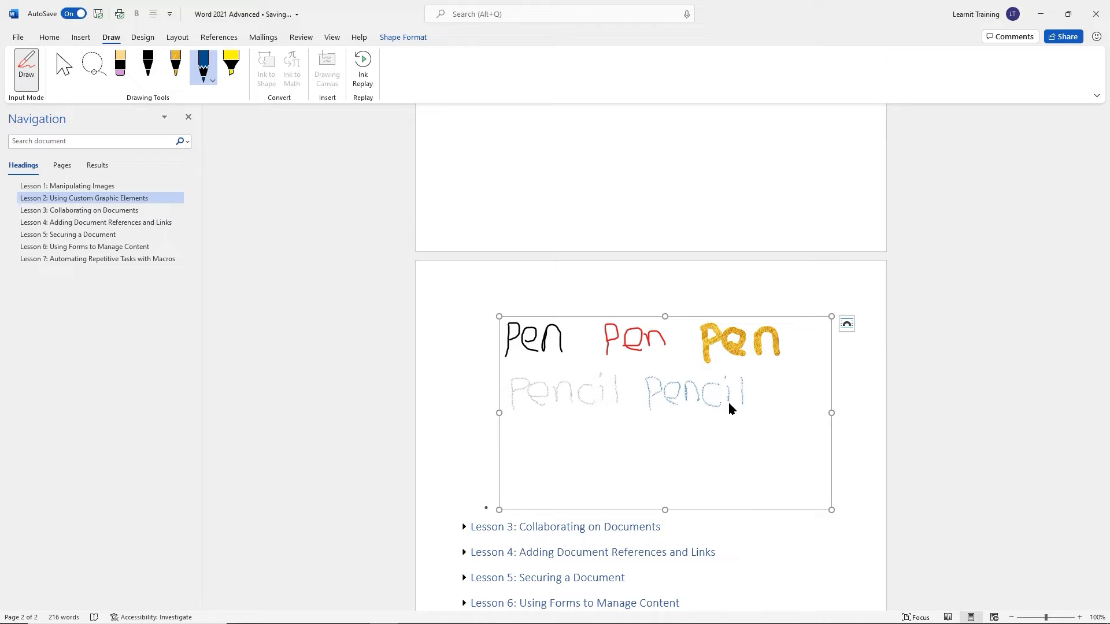
left_click(209, 82)
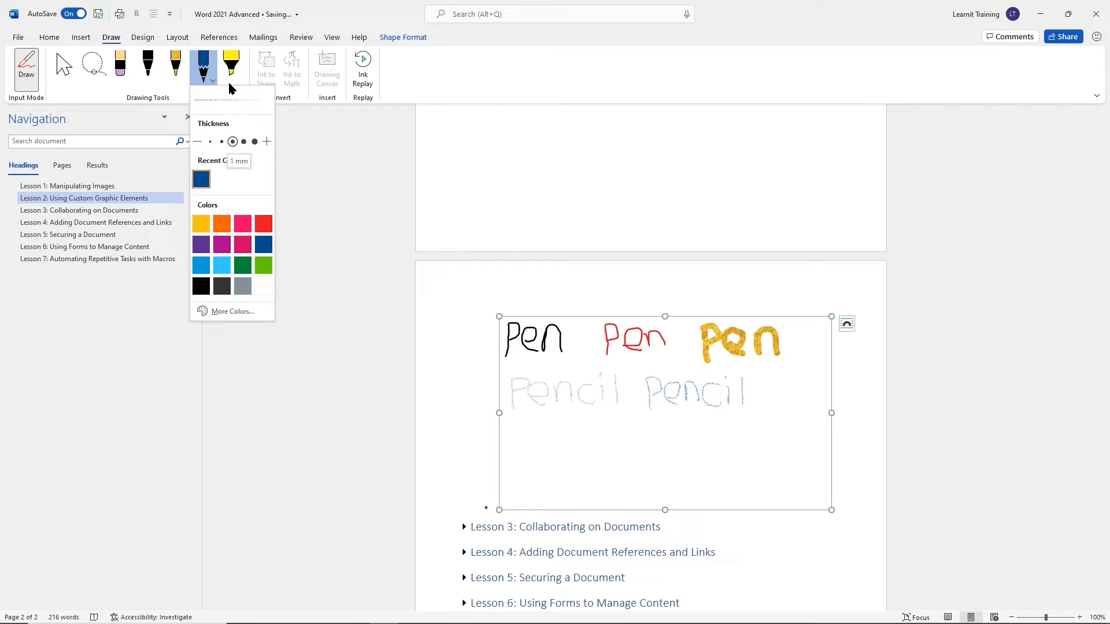
Set the highlighter to Lime, highlight across the red "Pen" and underline both "Pencil" words
left_click(231, 65)
left_click(232, 65)
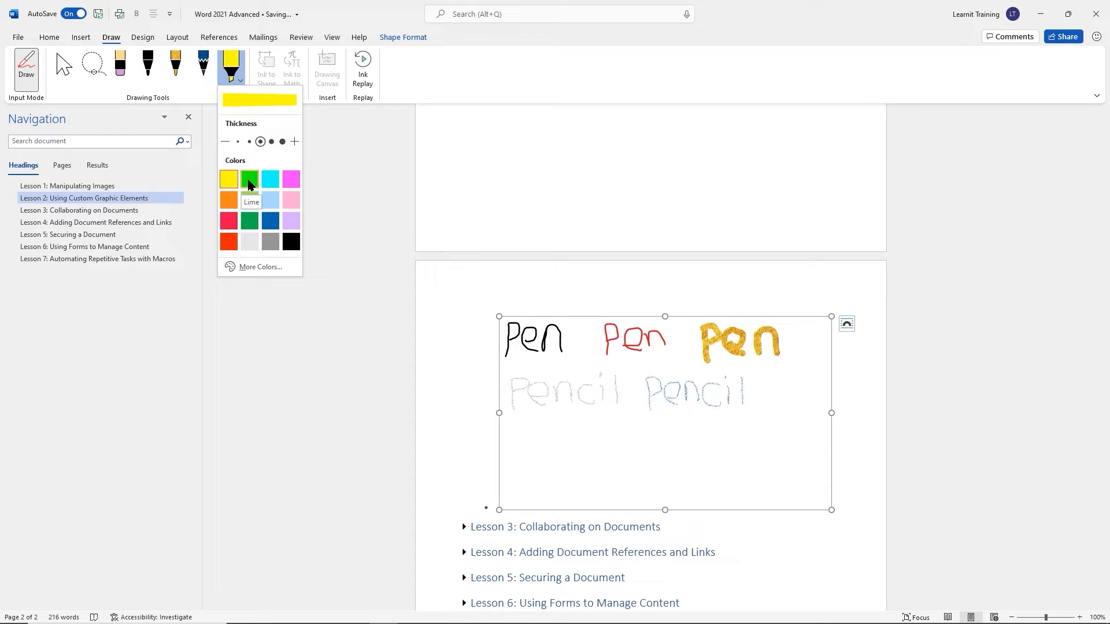
left_click(249, 179)
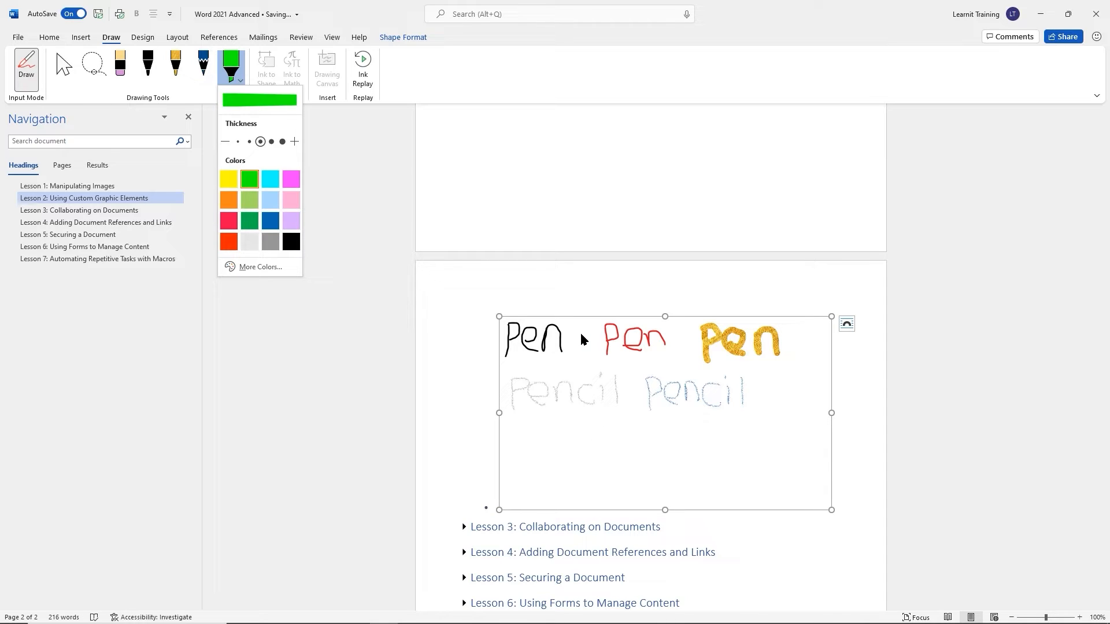
left_click_drag(580, 331, 670, 340)
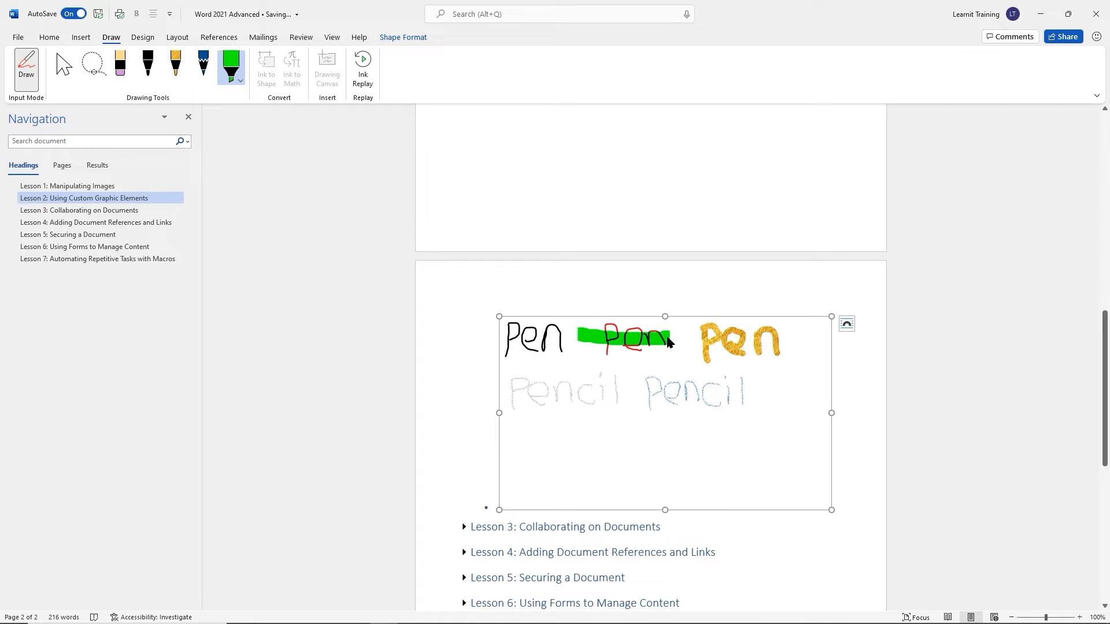
mouse_move(513, 416)
left_mouse_down()
mouse_move(570, 425)
mouse_move(747, 411)
left_mouse_up()
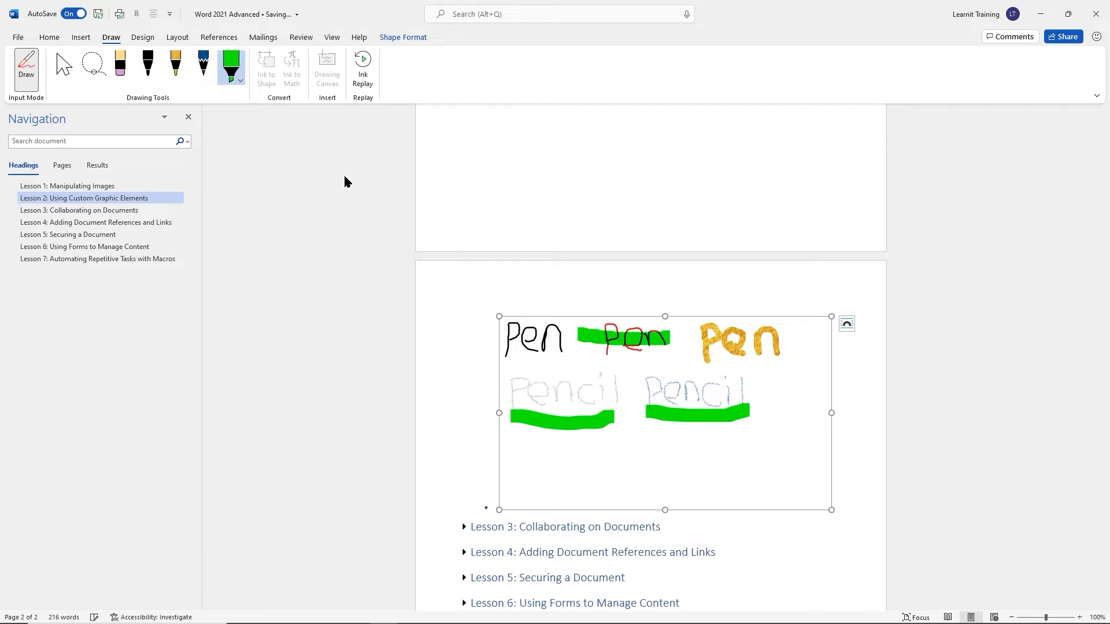
Highlight the black "Pen" in yellow, and erase the "n" of the gold "Pen" before leaving drawing mode
left_click(241, 81)
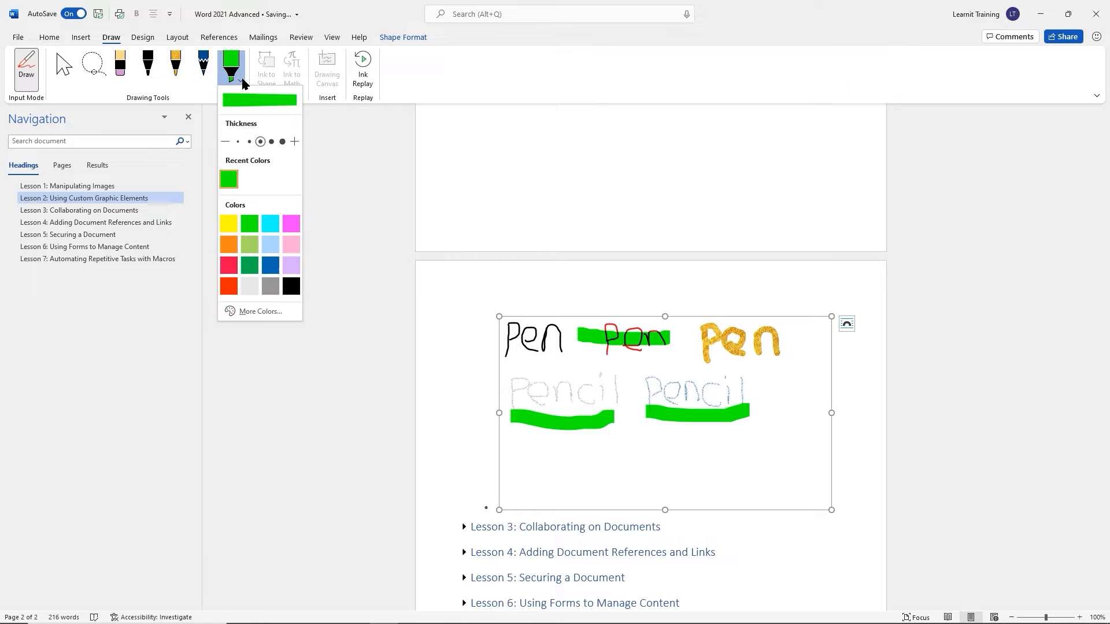
left_click(229, 224)
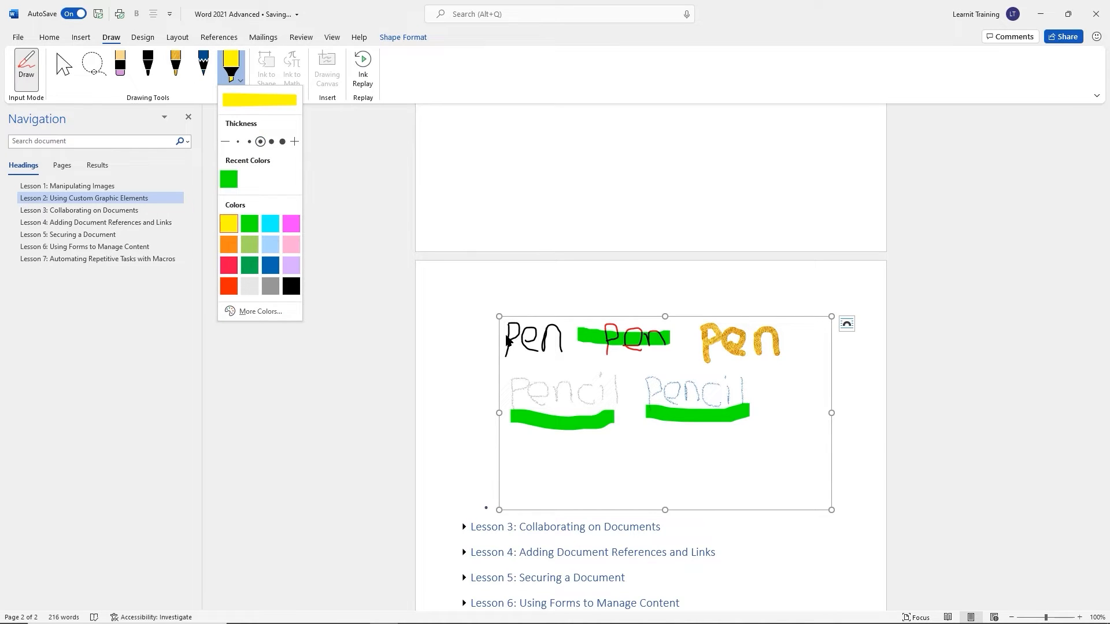
mouse_move(507, 339)
left_mouse_down()
mouse_move(551, 344)
mouse_move(520, 324)
mouse_move(549, 324)
mouse_move(528, 346)
mouse_move(552, 354)
mouse_move(504, 351)
mouse_move(554, 340)
mouse_move(544, 327)
left_mouse_up()
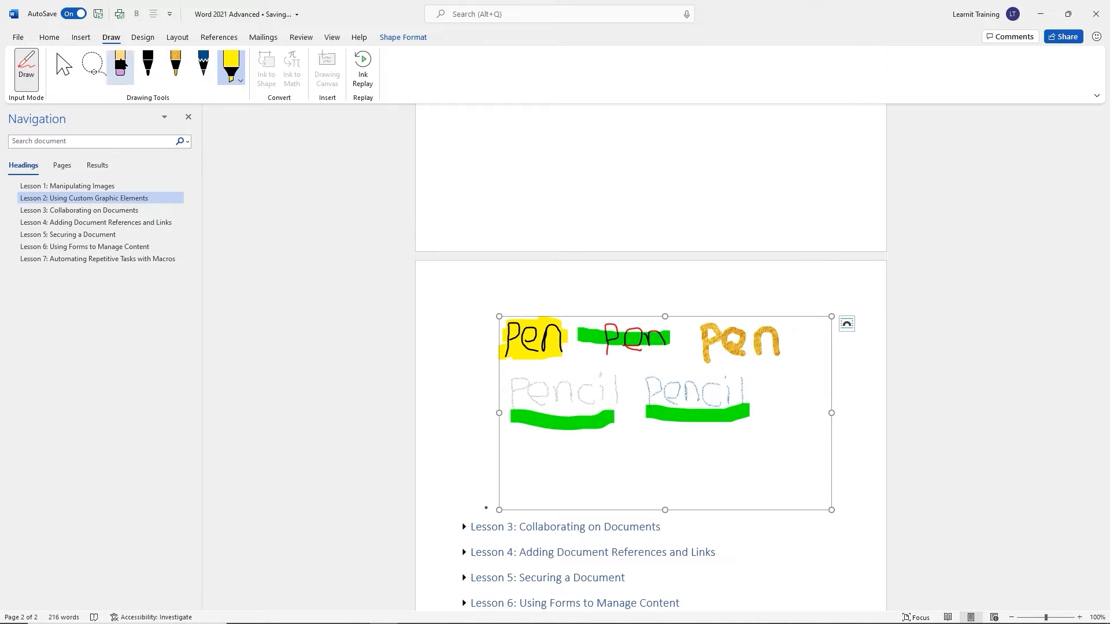
left_click(125, 78)
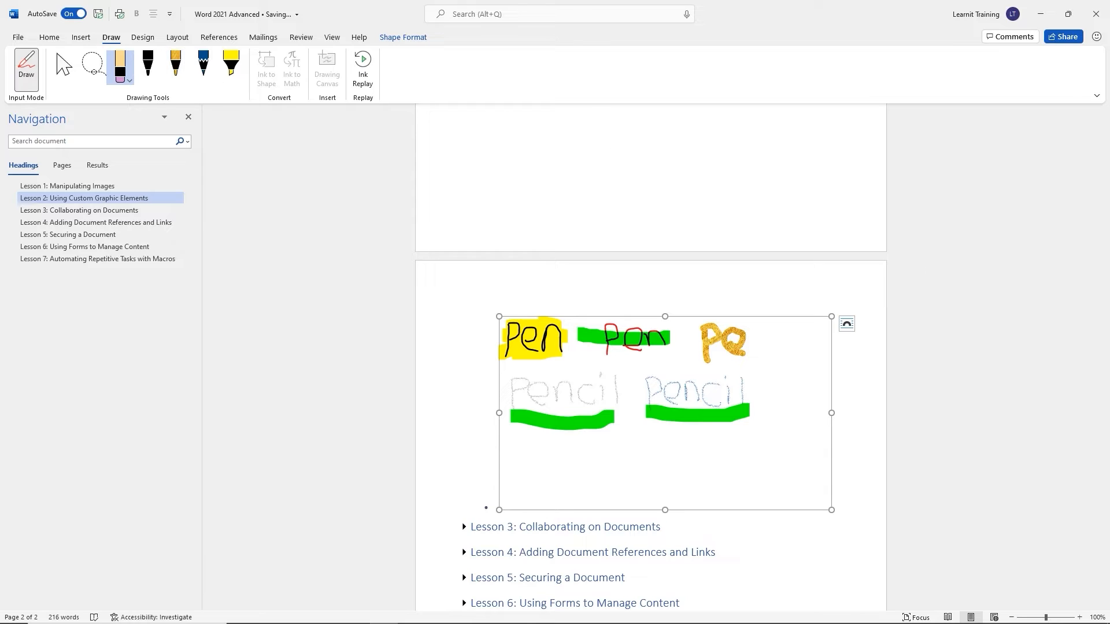
left_click(63, 68)
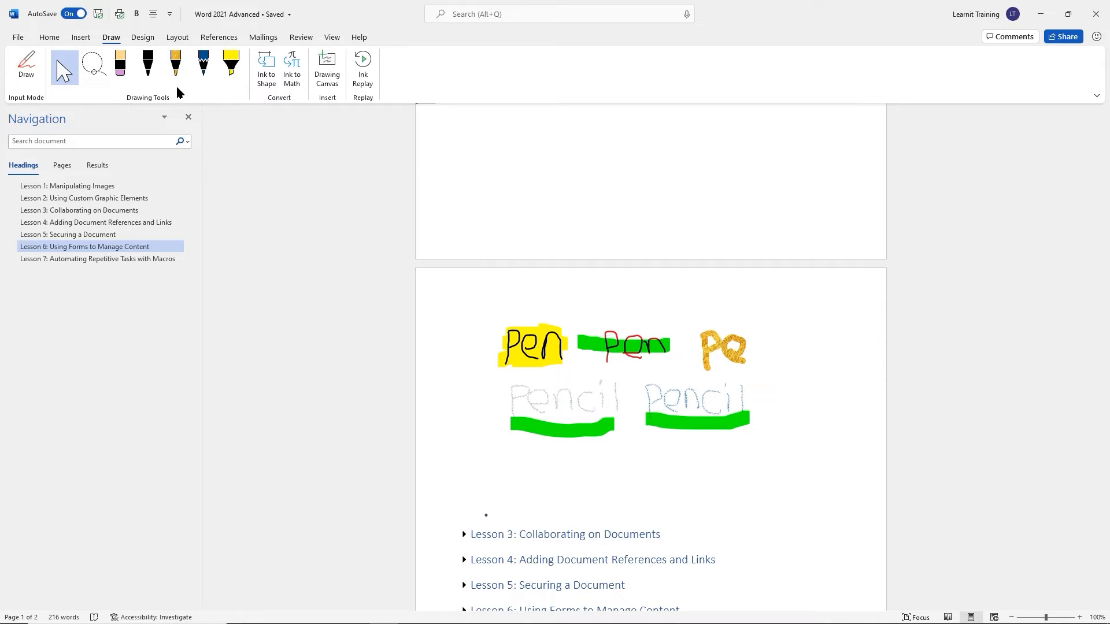
Choose the black pen with Ink to Shape turned on, and view the gallery of ready-made shapes for comparison
left_click(149, 68)
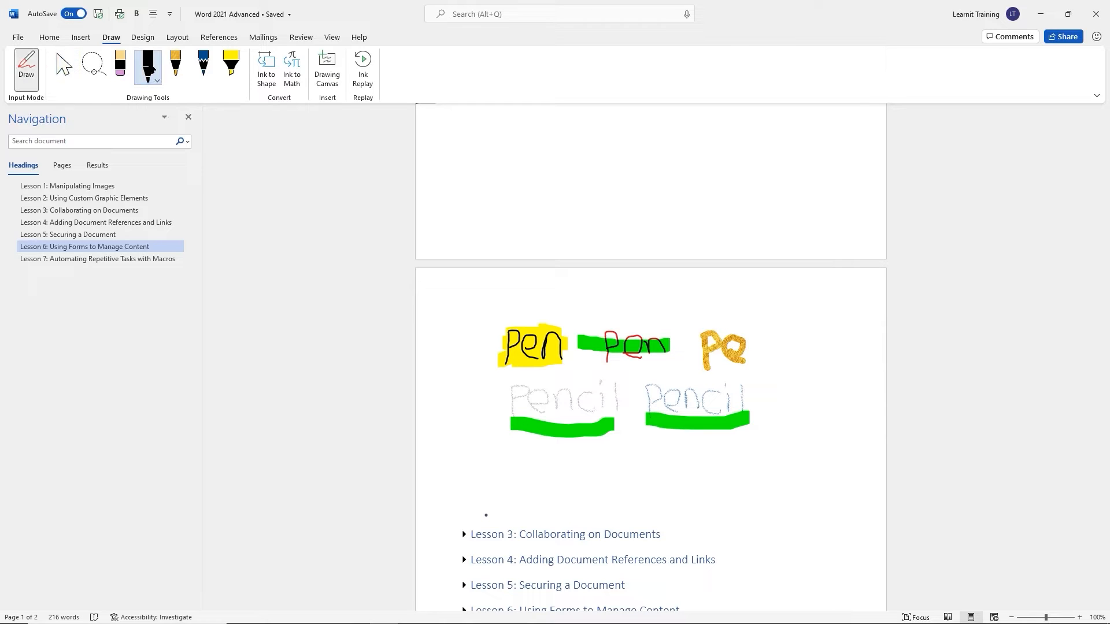
left_click(265, 74)
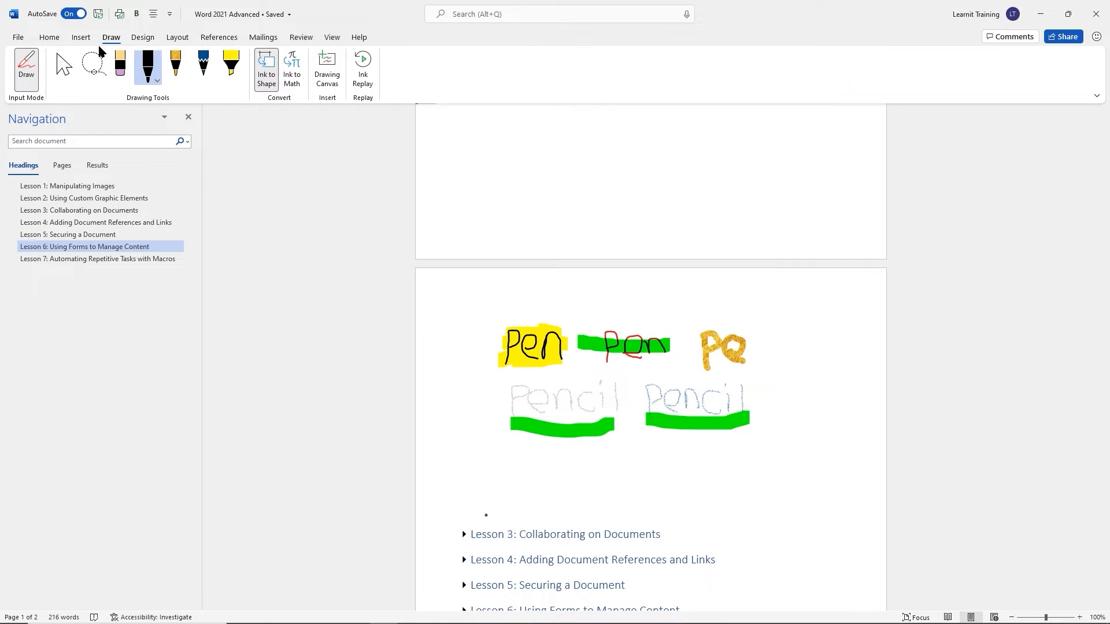
left_click(81, 38)
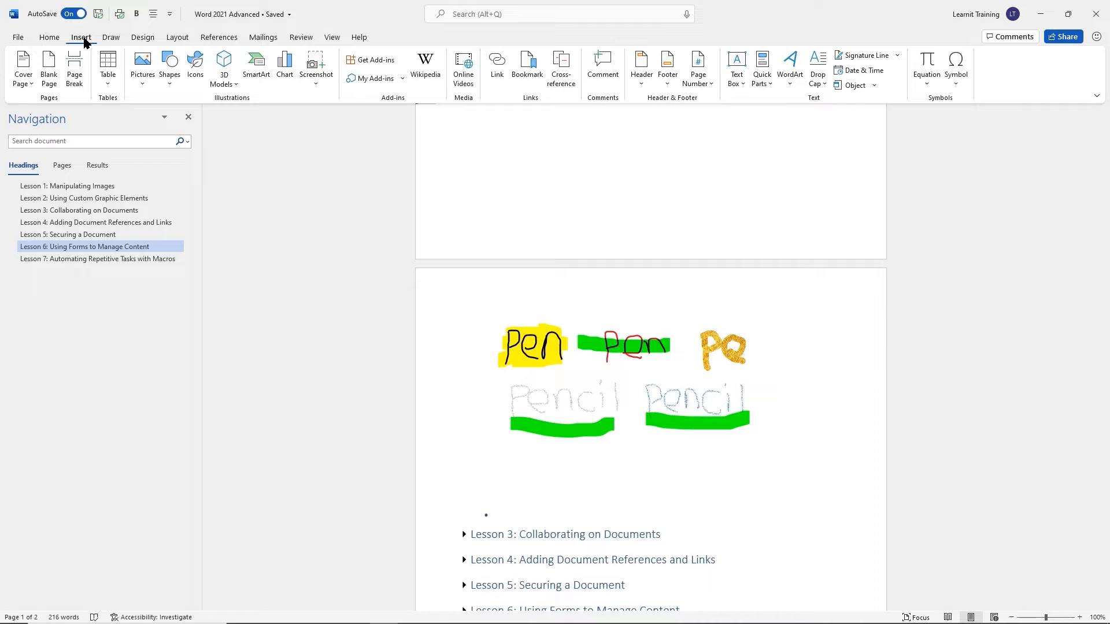
left_click(170, 78)
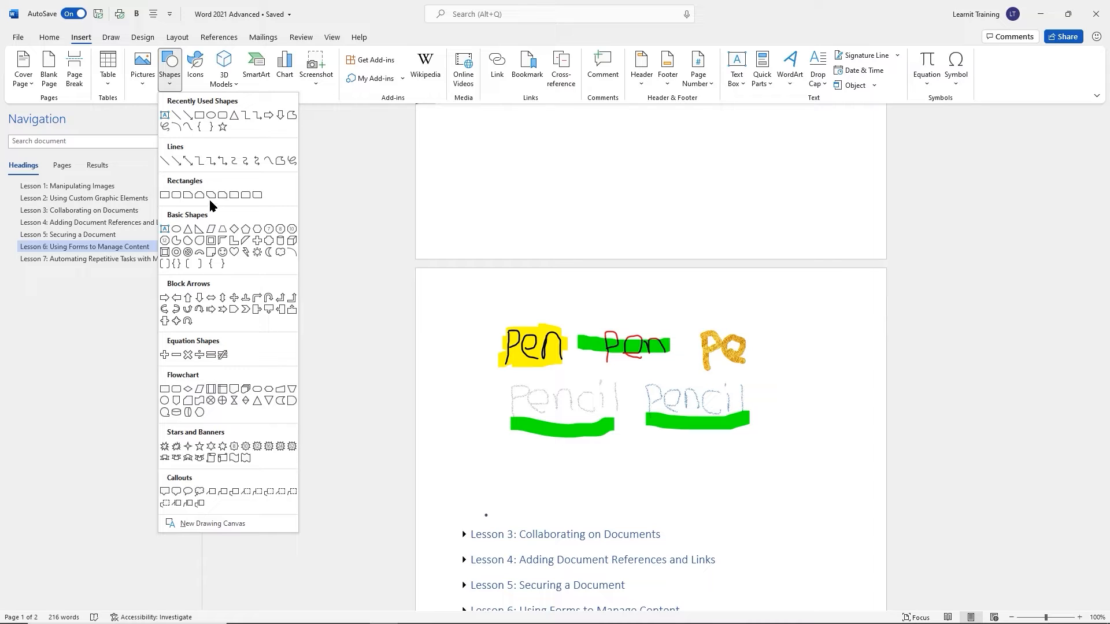
left_click(111, 39)
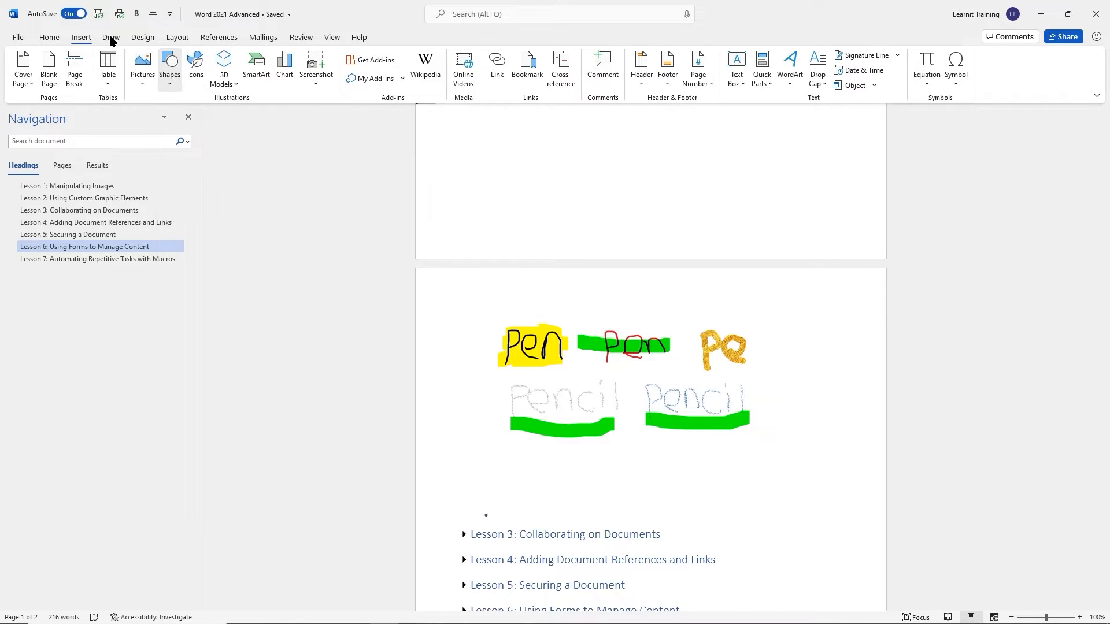
left_click(111, 38)
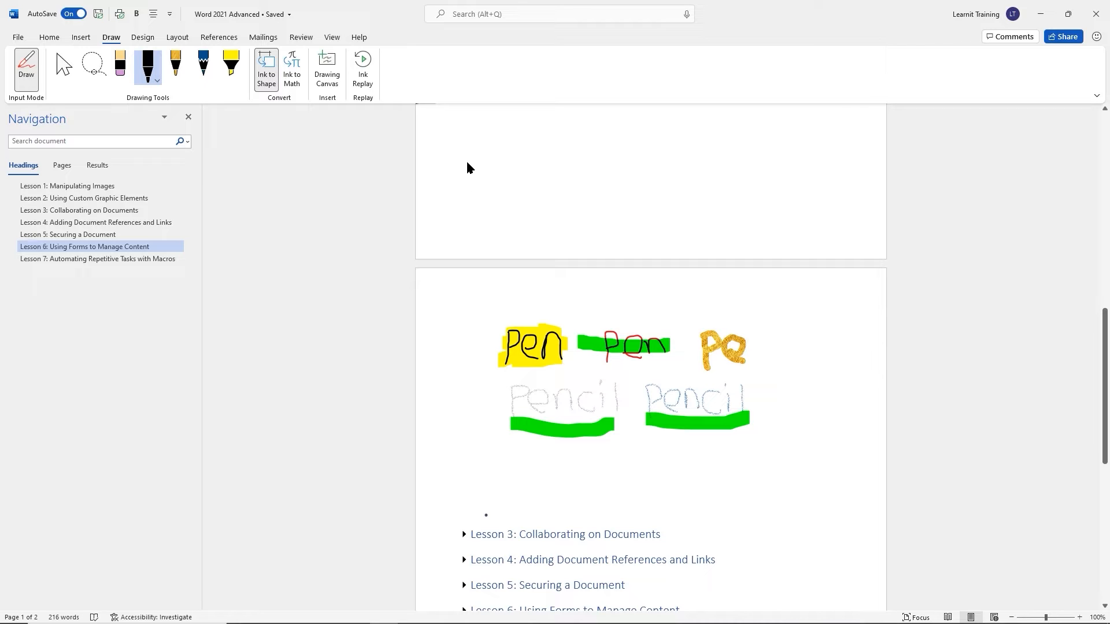
Draw a circle, triangle, square, rectangle, ellipse and arrow in a row in the blank area above the handwritten words
mouse_move(475, 183)
left_mouse_down()
mouse_move(486, 167)
mouse_move(465, 160)
mouse_move(463, 173)
left_mouse_up()
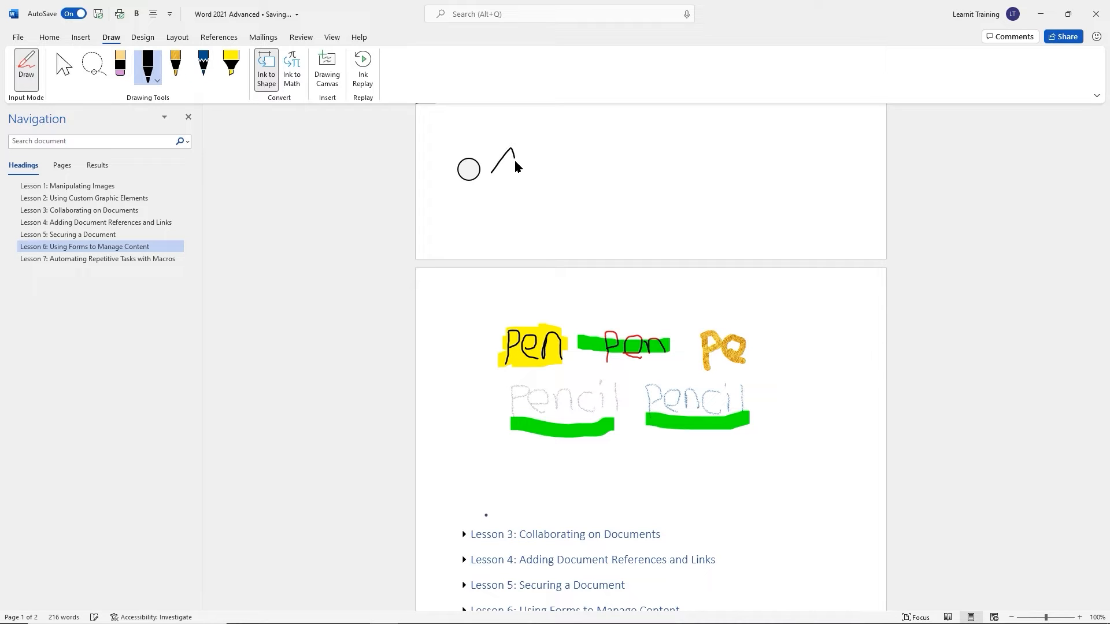
mouse_move(515, 162)
left_mouse_down()
mouse_move(520, 173)
mouse_move(491, 173)
mouse_move(536, 170)
mouse_move(536, 157)
mouse_move(557, 171)
mouse_move(536, 174)
left_mouse_up()
left_click_drag(625, 158, 577, 161)
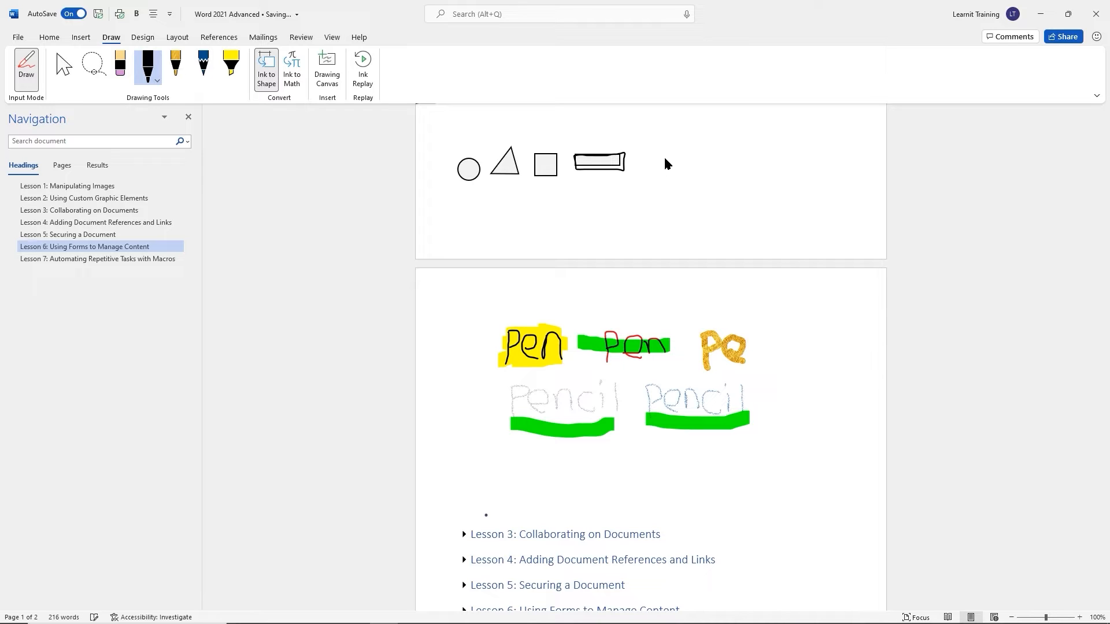
mouse_move(662, 157)
left_mouse_down()
mouse_move(651, 166)
mouse_move(658, 174)
mouse_move(660, 159)
left_mouse_up()
mouse_move(751, 149)
left_mouse_down()
mouse_move(734, 153)
mouse_move(749, 150)
mouse_move(748, 159)
left_mouse_up()
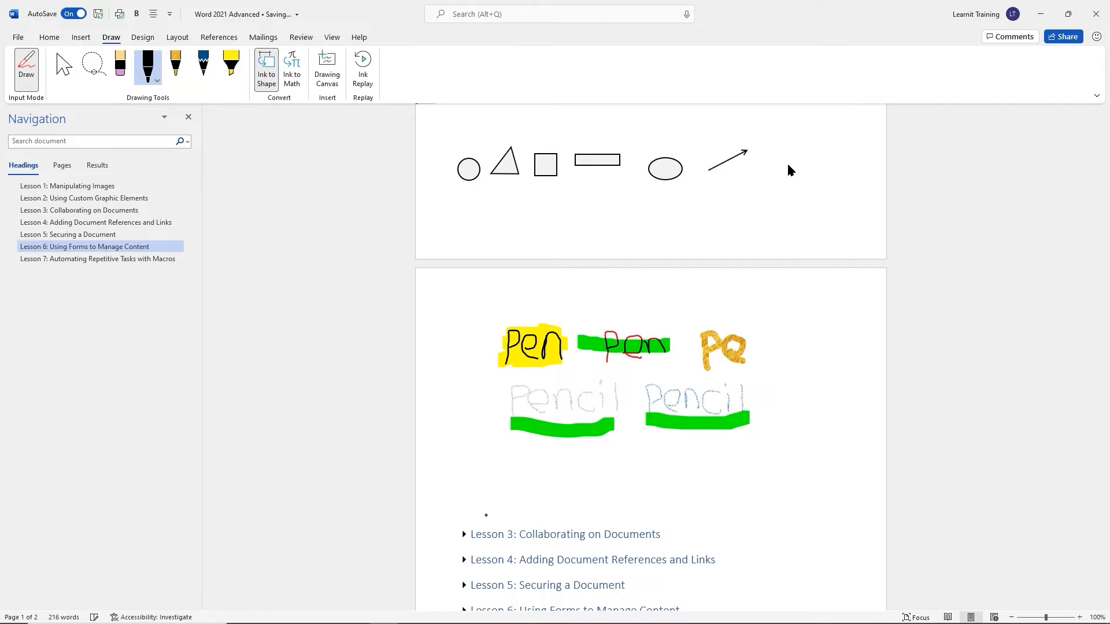
Leave drawing mode and apply the light blue colored-fill shape style to the circle in the shape row
left_click(120, 62)
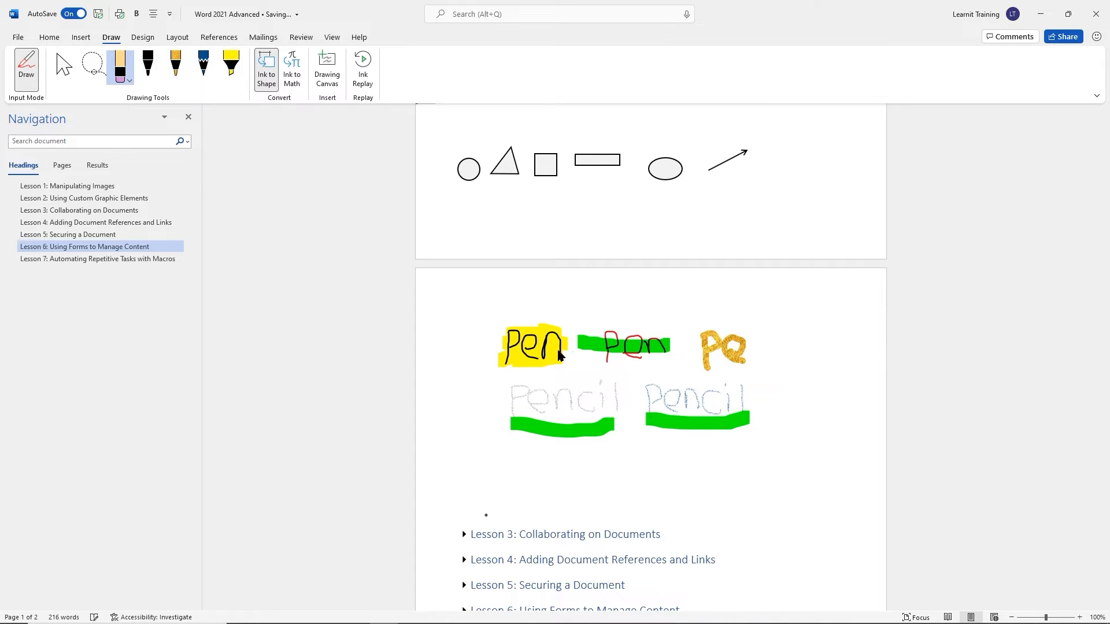
left_click(64, 66)
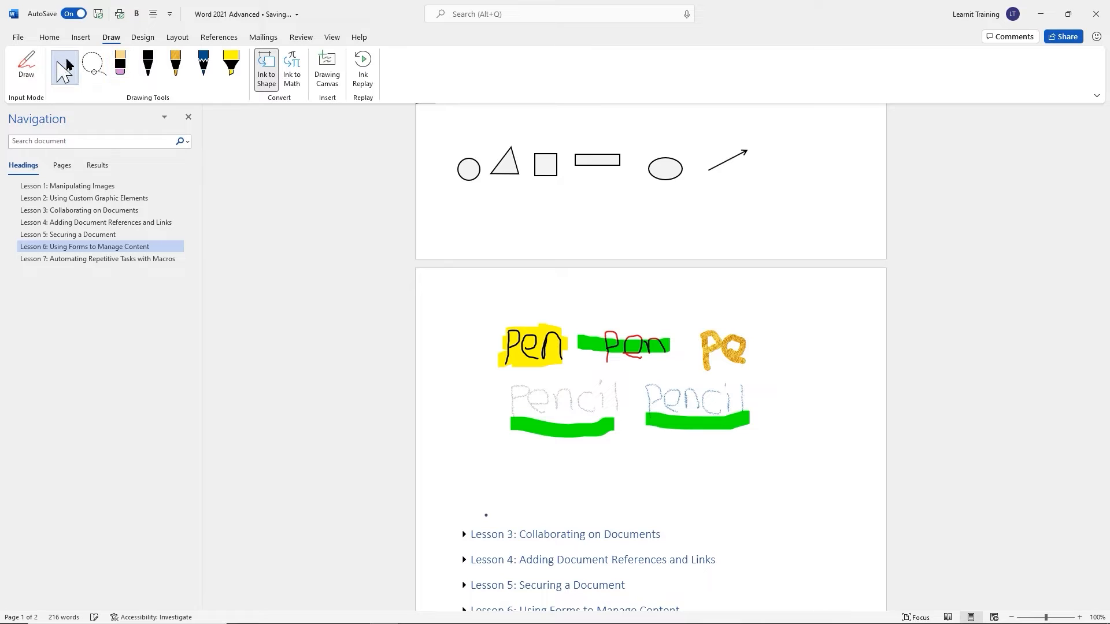
left_click(473, 166)
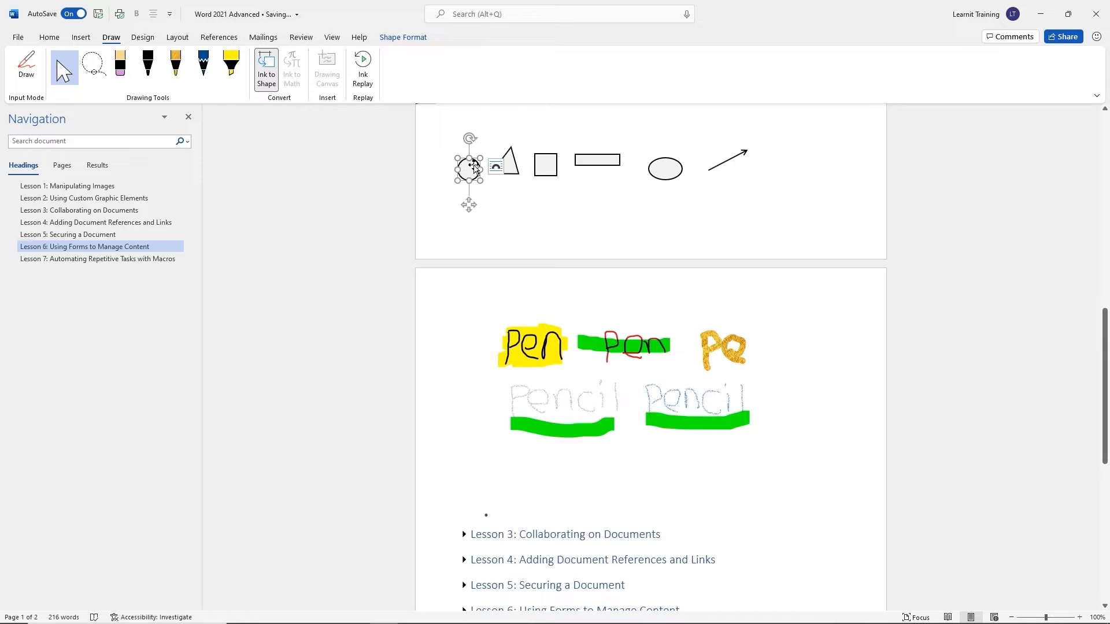
left_click(407, 40)
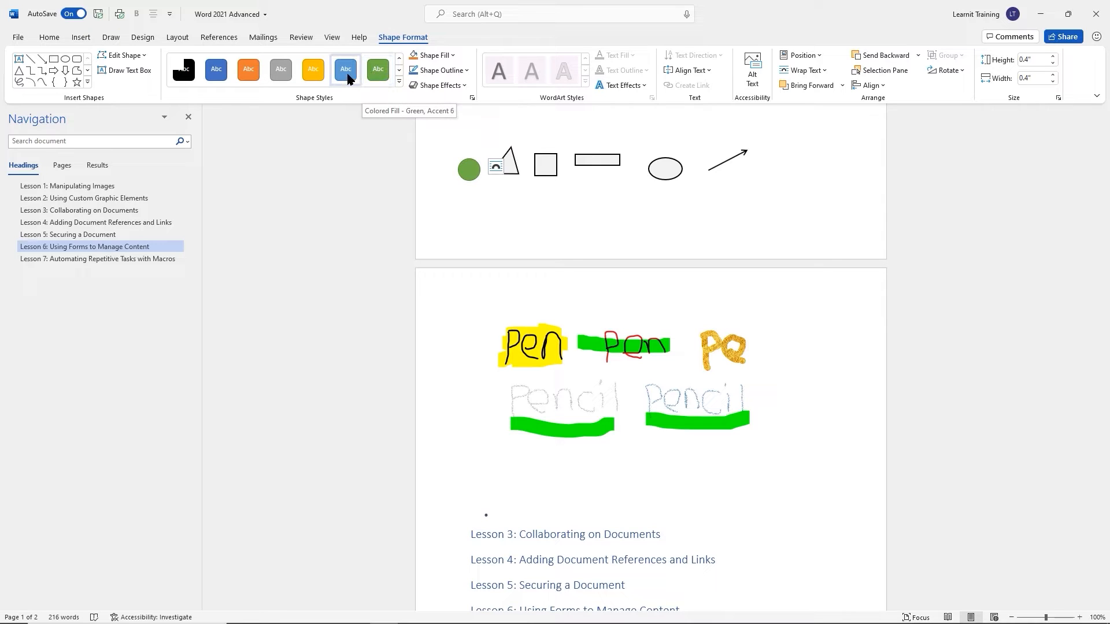
left_click(345, 70)
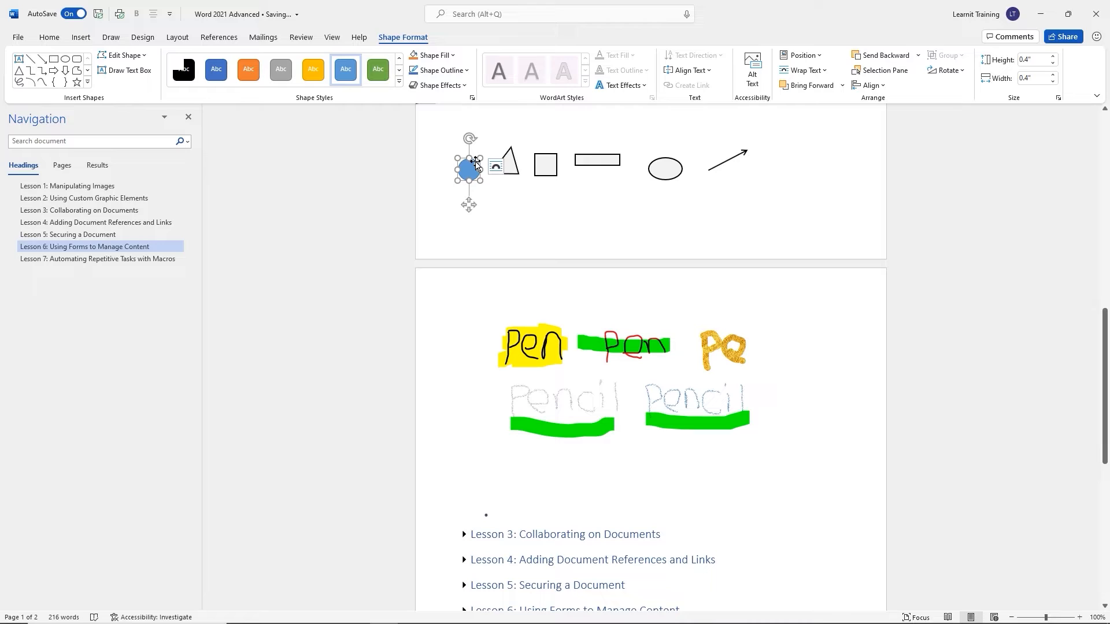
Add the text "Shape" inside the blue circle and enlarge it into a wider oval that fits the text
type("S")
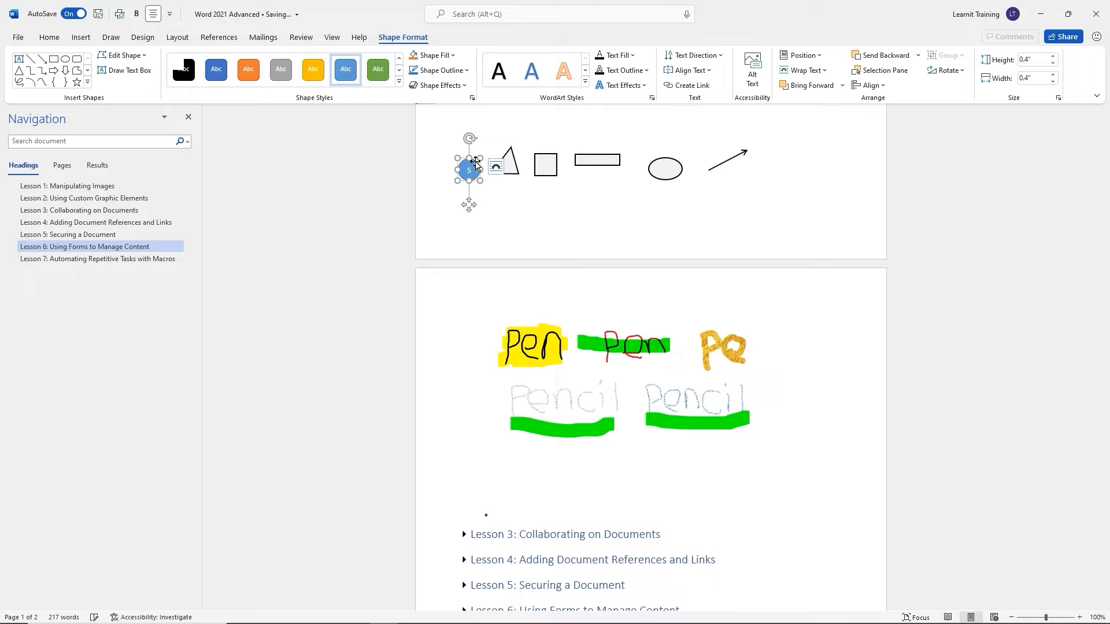
key("BackSpace")
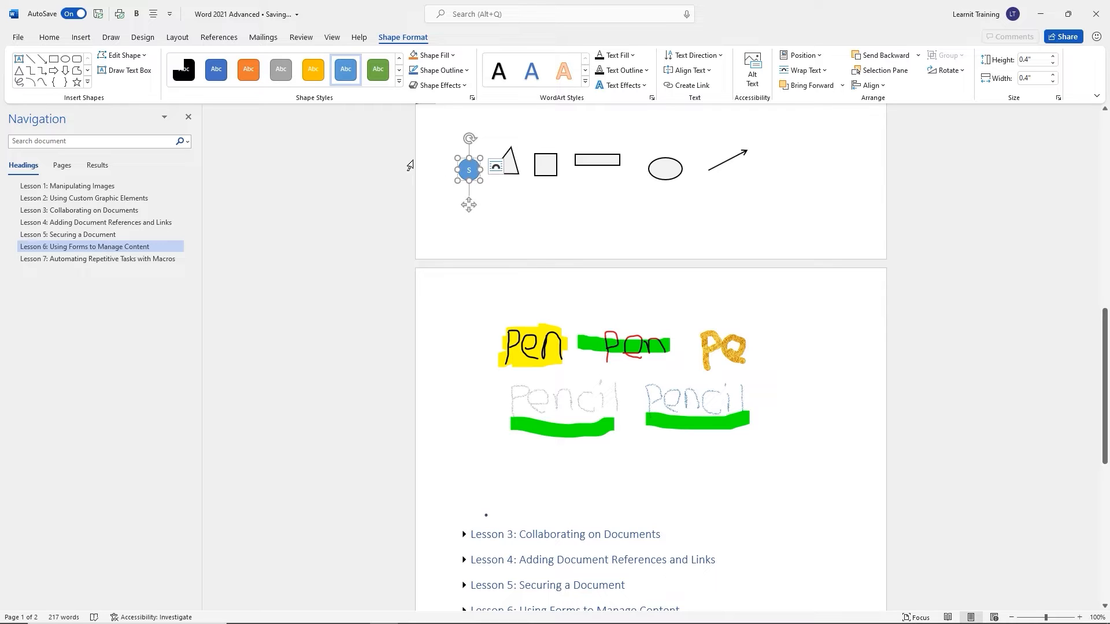
left_click_drag(480, 181, 515, 195)
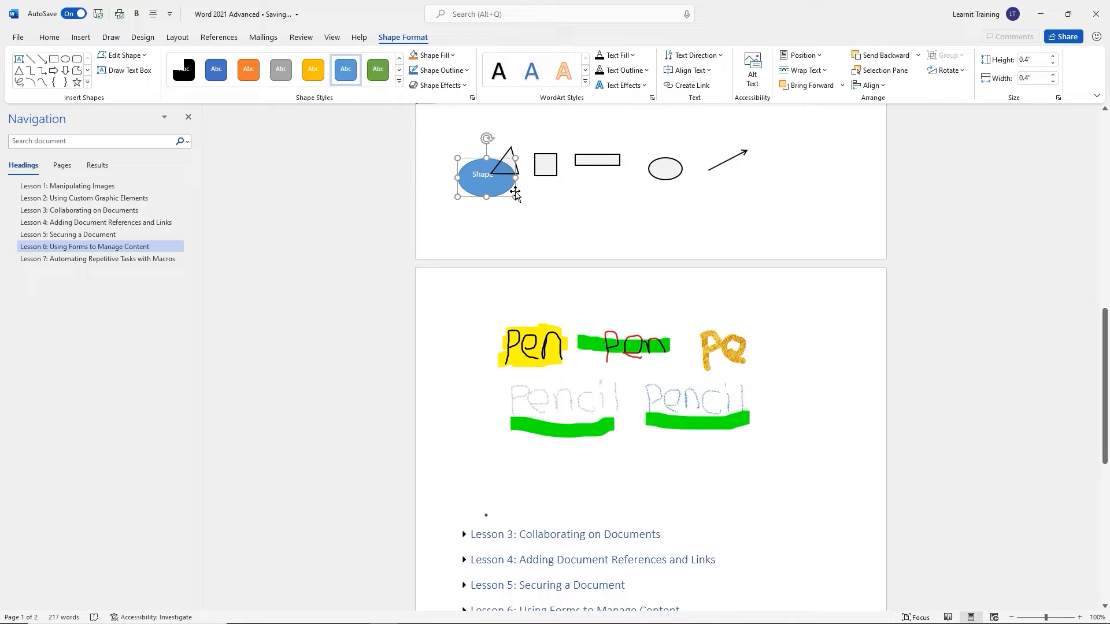
Move the triangle off the blue oval to the far end of the shape row, beyond the arrow, and select the rectangle
left_click(506, 157)
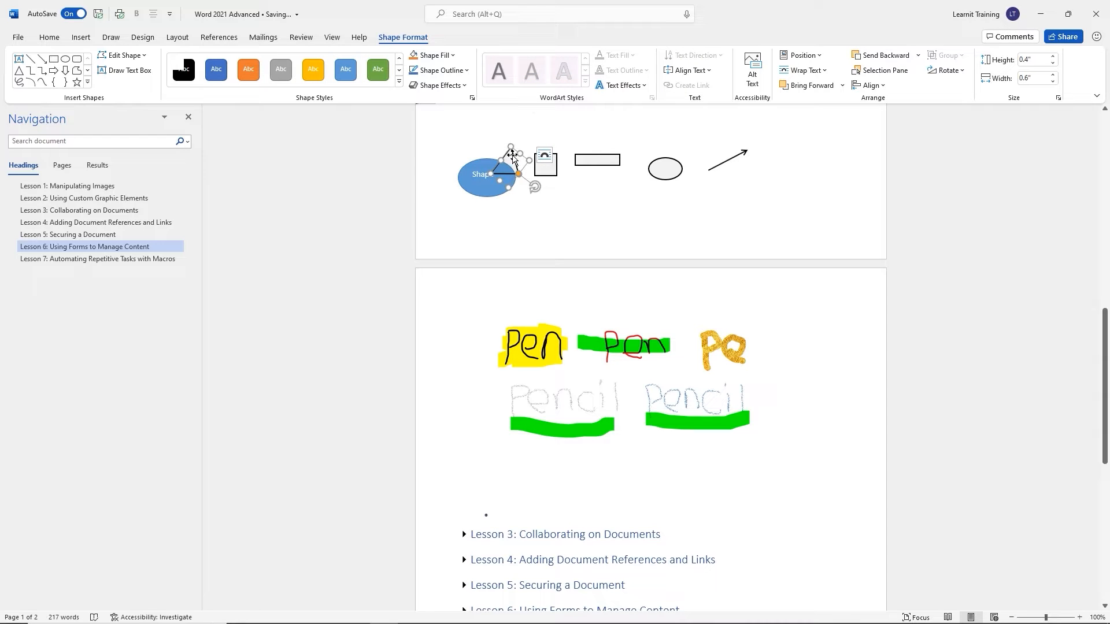
mouse_move(507, 150)
left_mouse_down()
mouse_move(573, 163)
mouse_move(788, 159)
left_mouse_up()
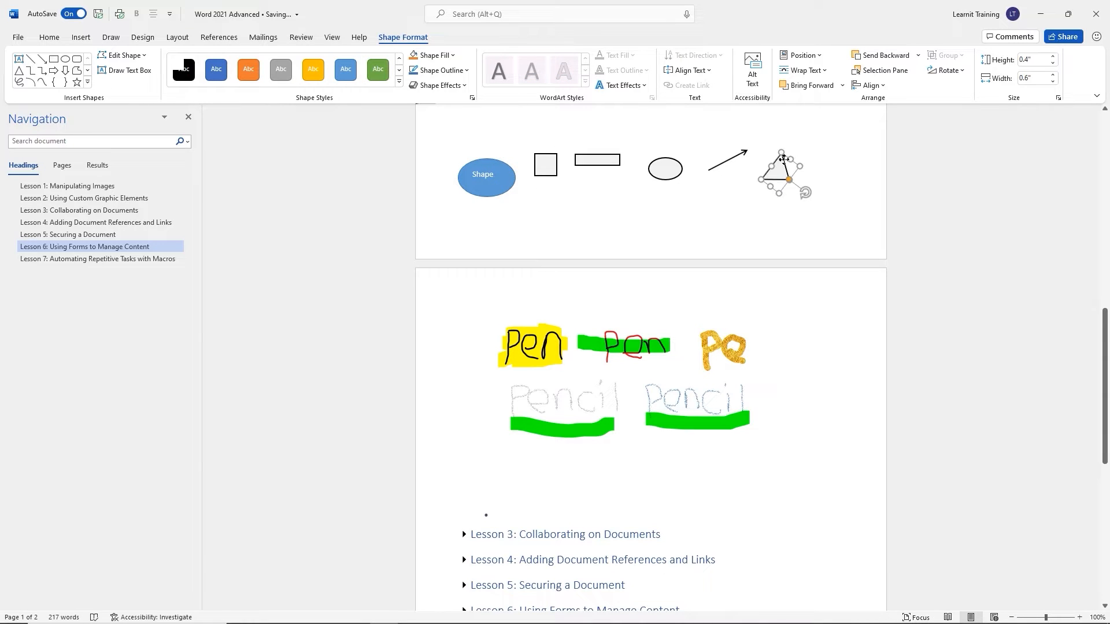
left_click(733, 189)
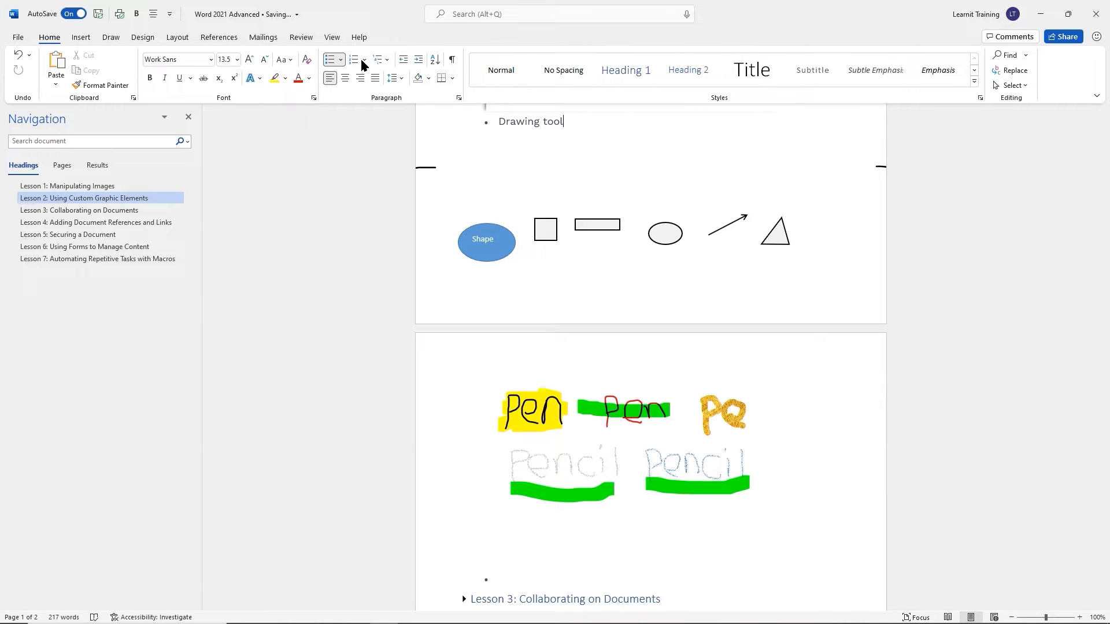
left_click(101, 39)
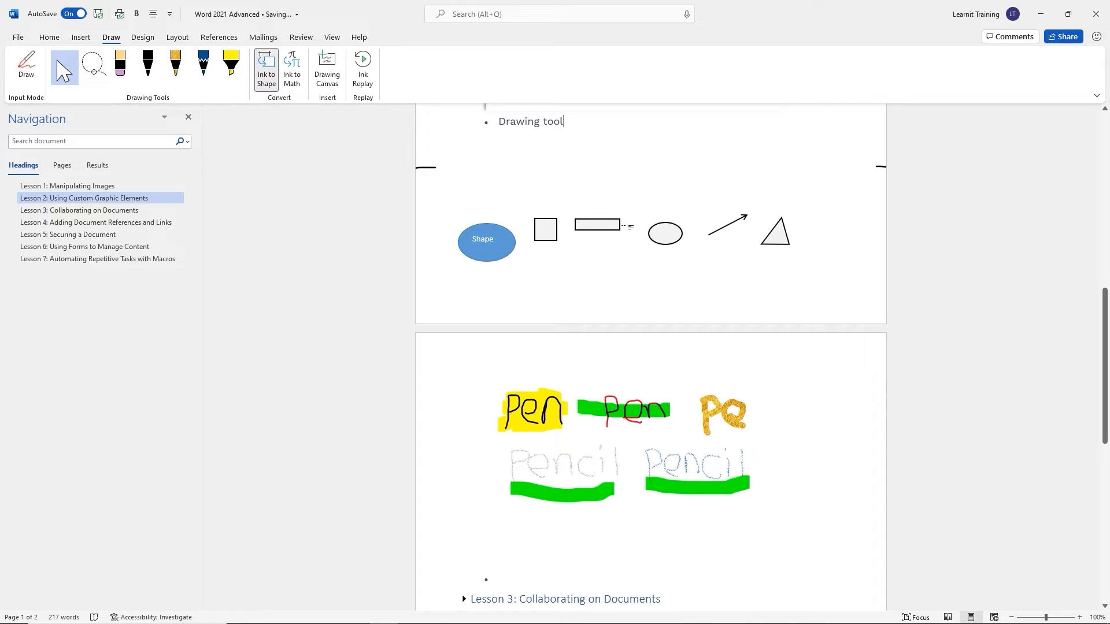
left_click(608, 228)
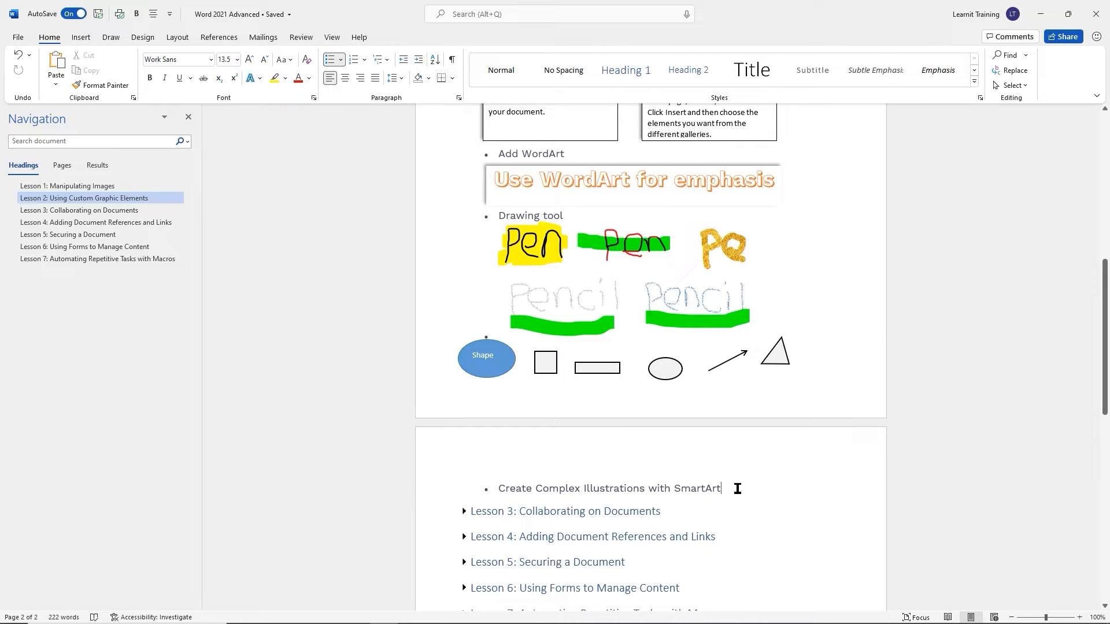
Add an empty bullet below "Create Complex Illustrations with SmartArt" and open the SmartArt graphic chooser for it
key("Return")
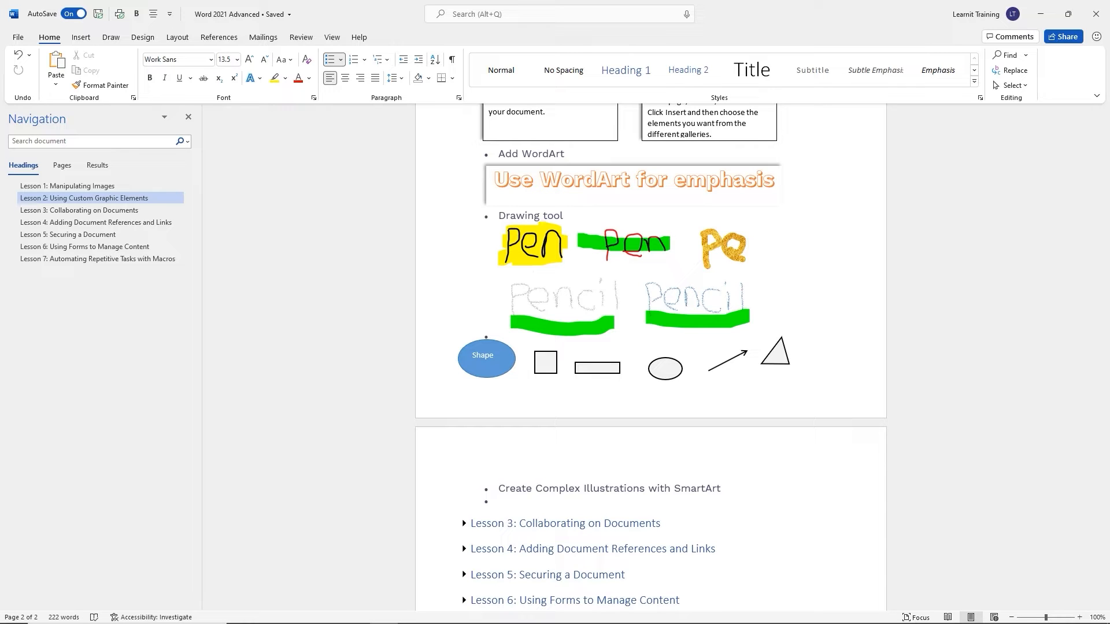
left_click(81, 37)
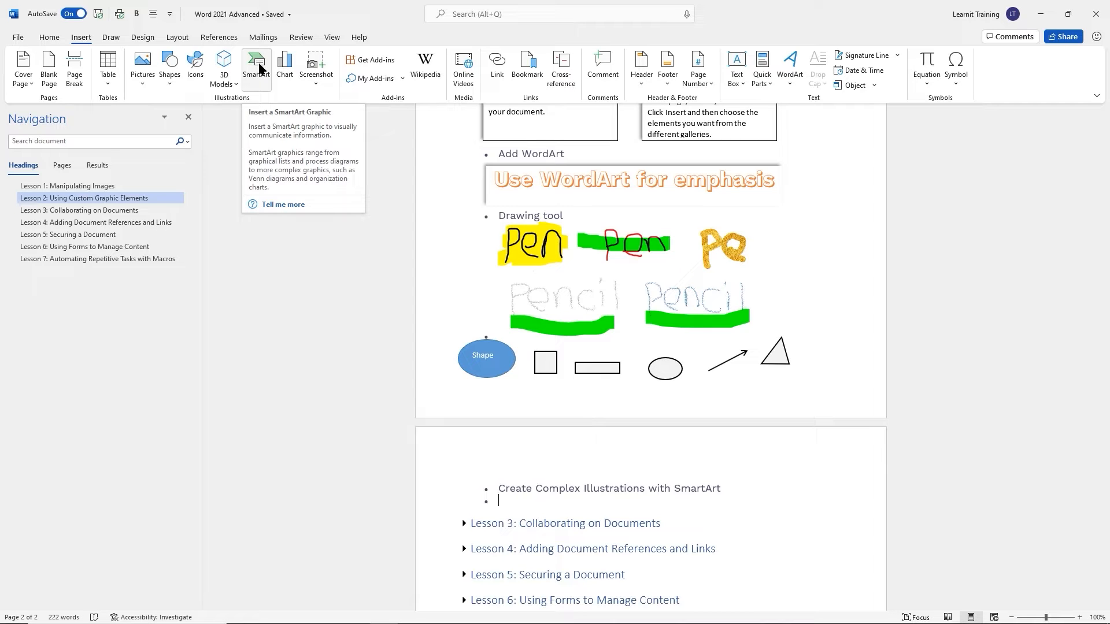
left_click(260, 68)
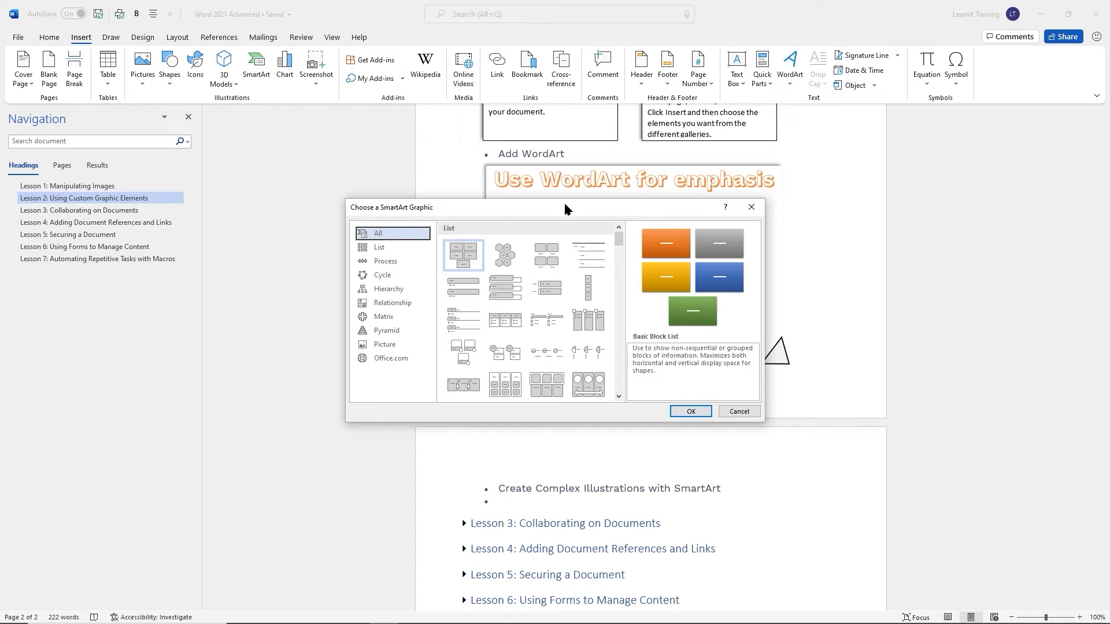
left_click_drag(564, 211, 625, 175)
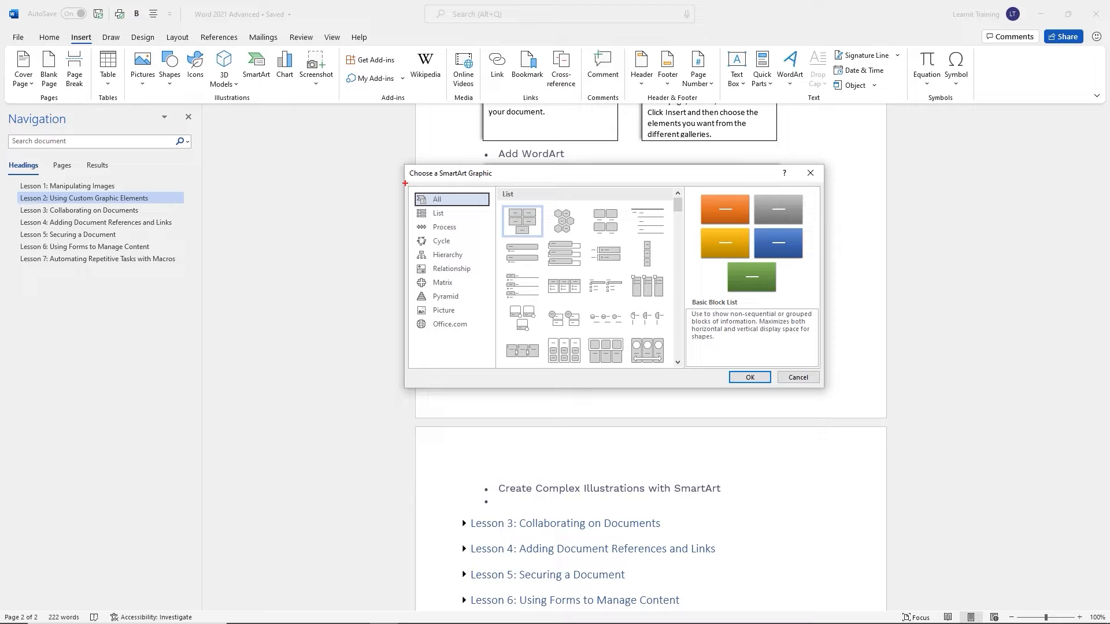
left_click_drag(403, 166, 516, 186)
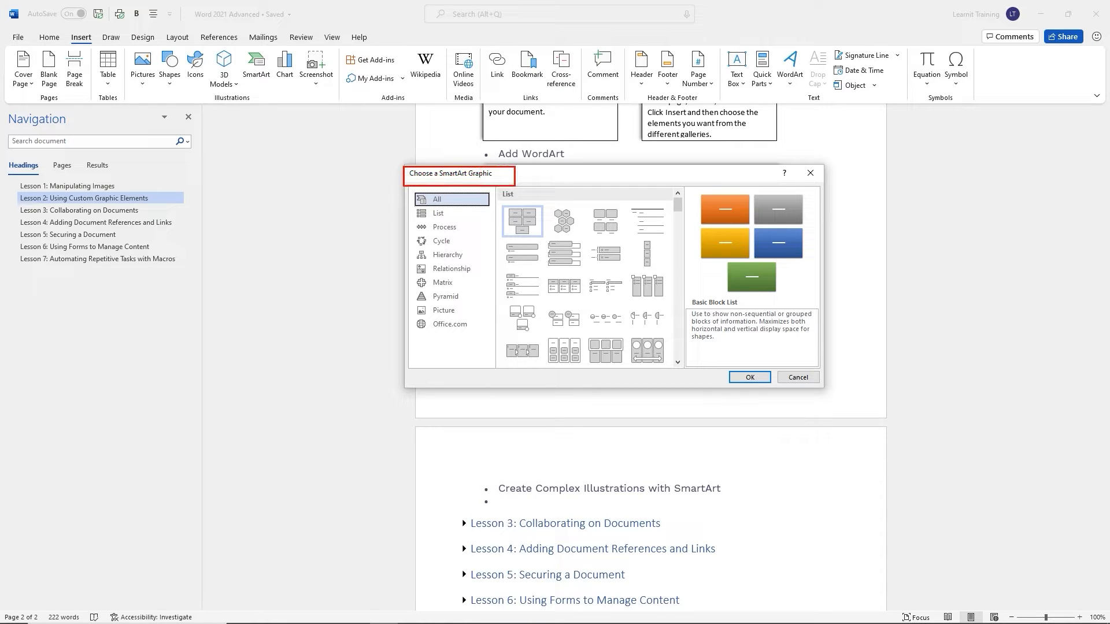
left_click_drag(408, 189, 492, 207)
left_click_drag(687, 188, 820, 306)
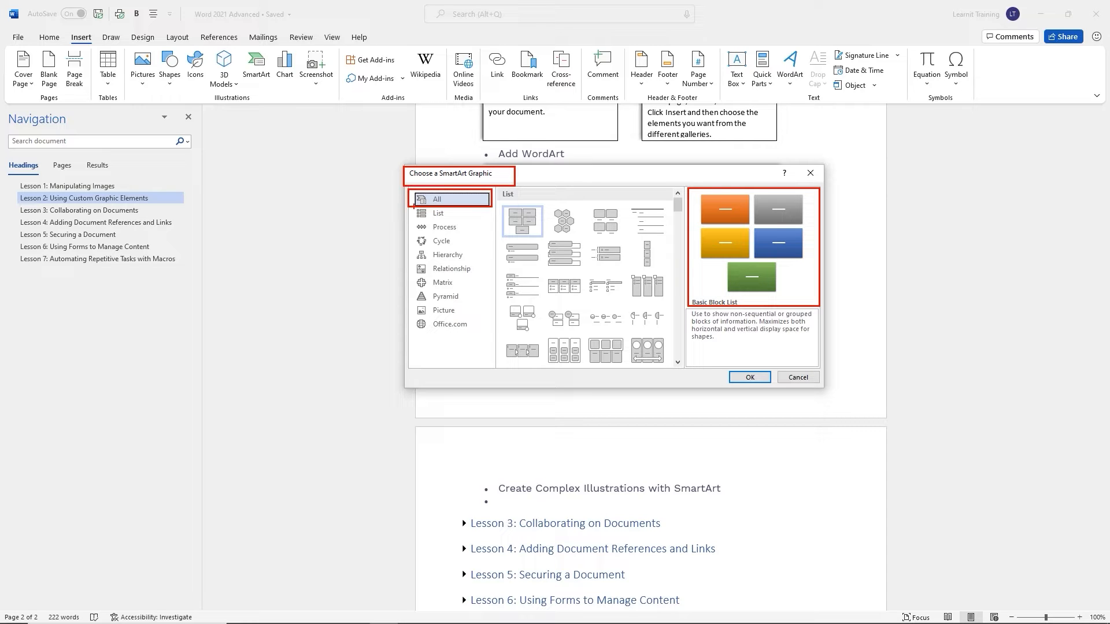
left_click_drag(412, 206, 472, 234)
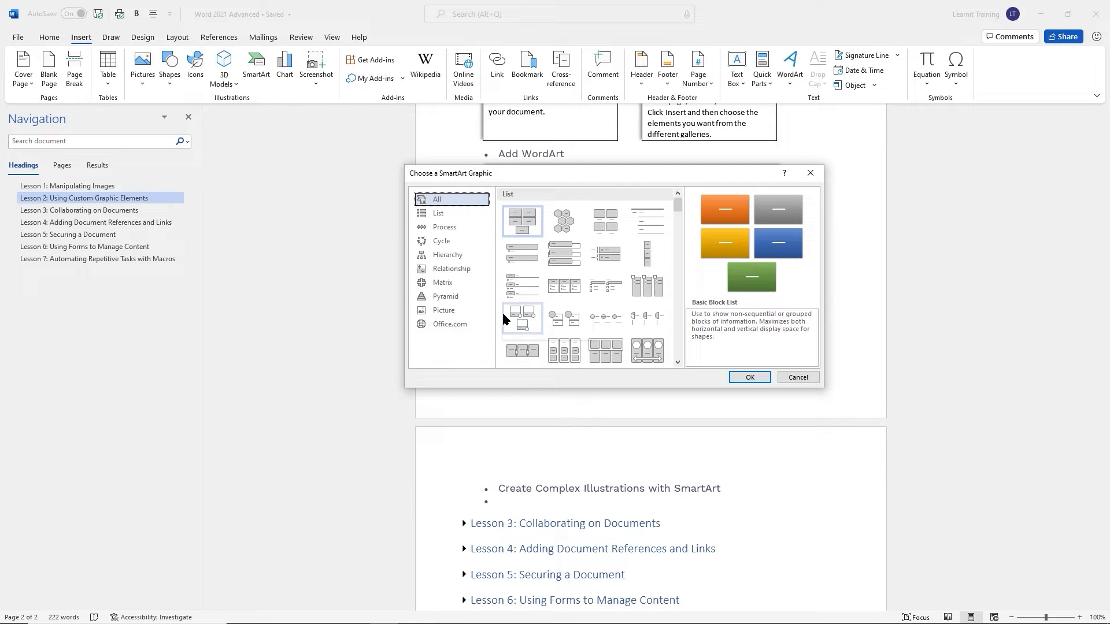
Browse the full collection of SmartArt layouts, from the List group through the Process and Cycle groups
left_click(507, 225)
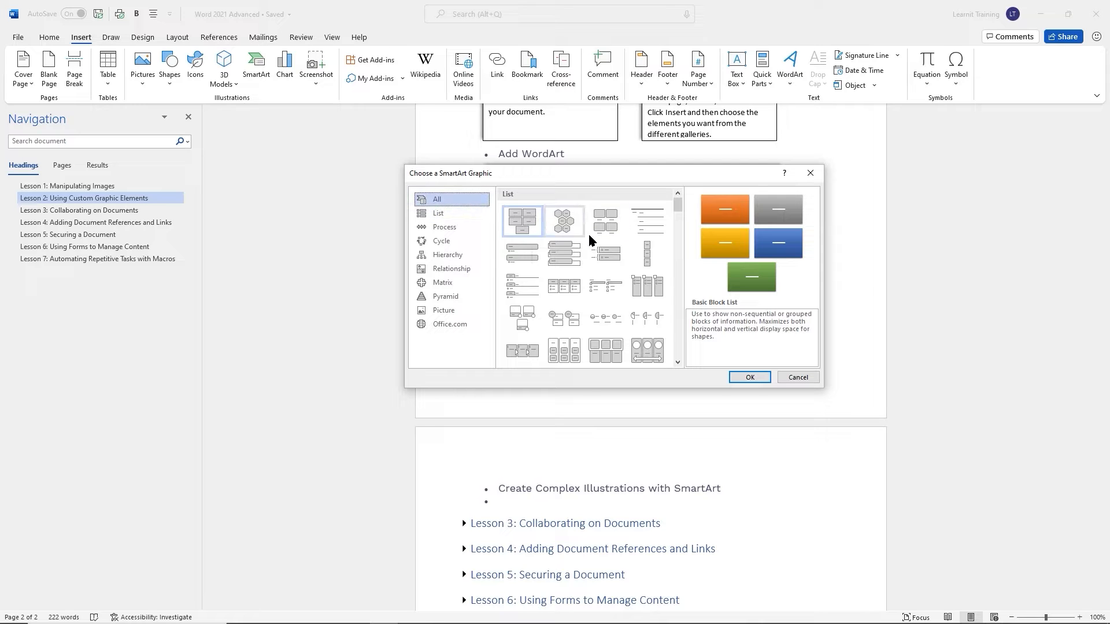
scroll(645, 241, "down", 5)
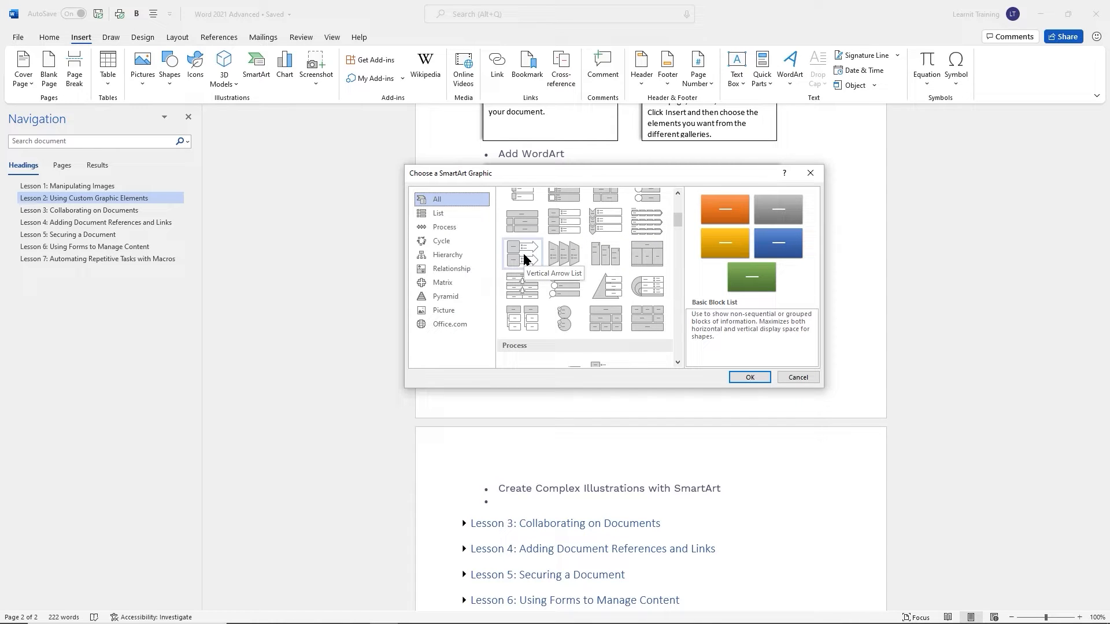
scroll(525, 259, "down", 3)
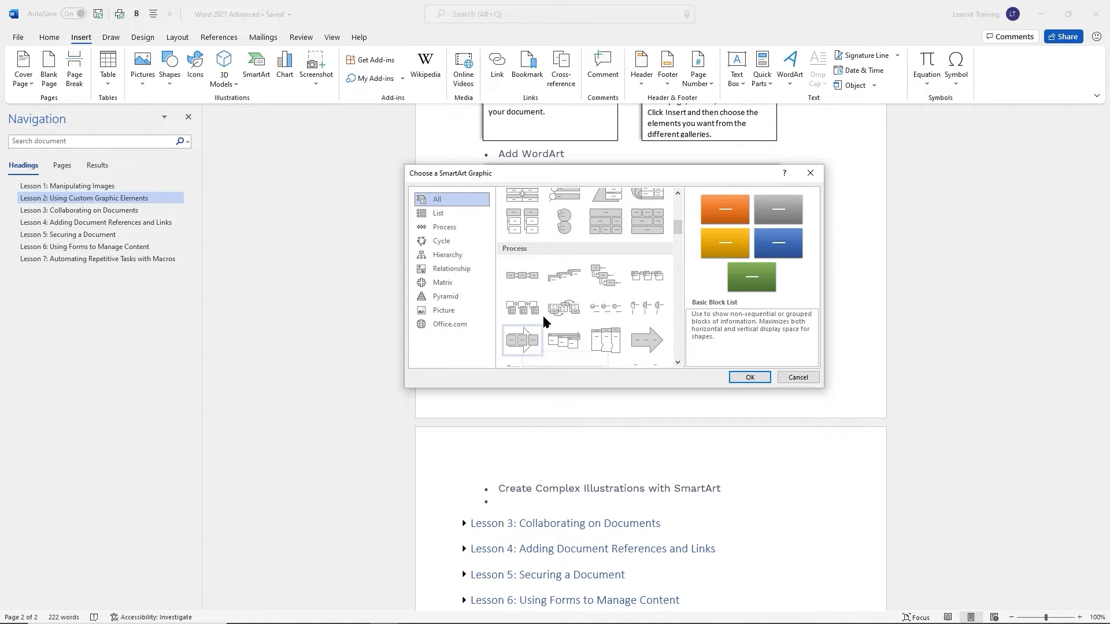
scroll(528, 329, "down", 5)
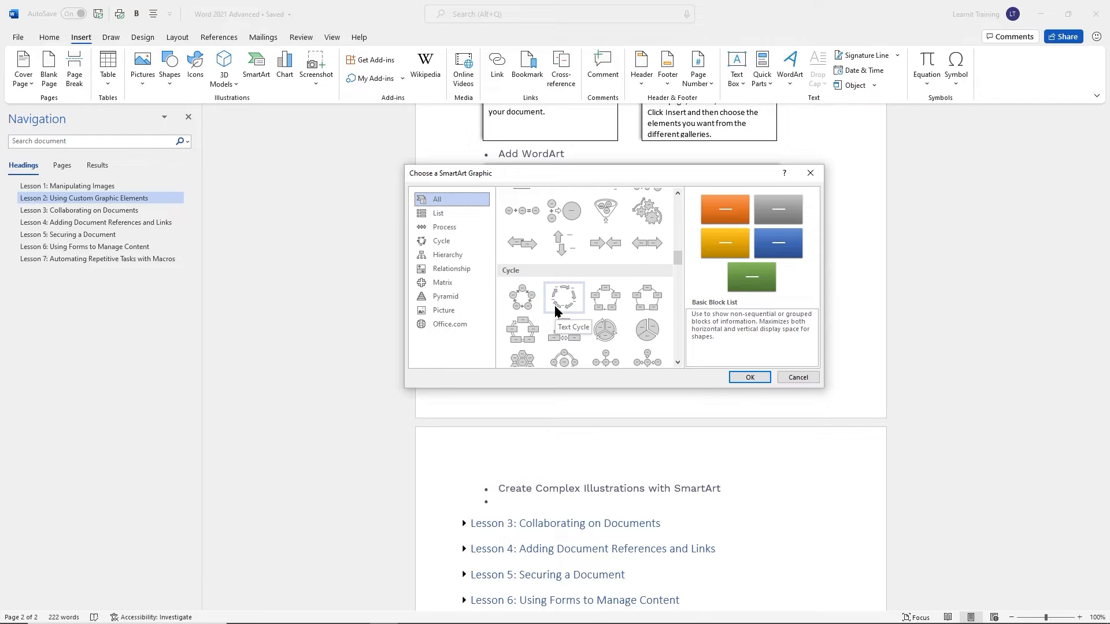
scroll(553, 305, "up", 8)
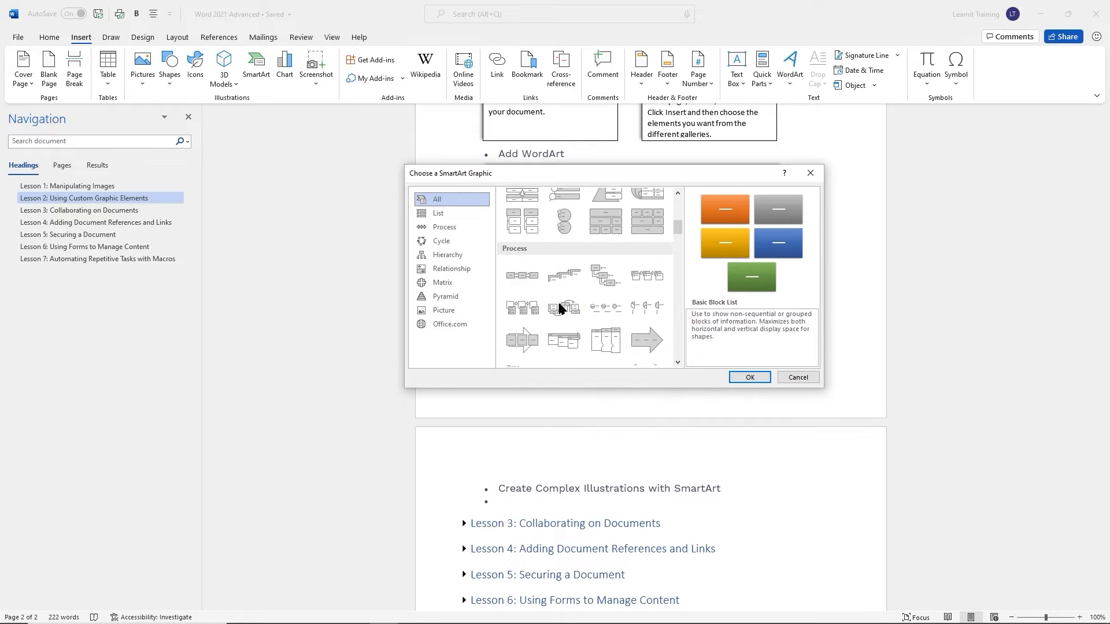
Preview the Vertical Box List layout from the List category, and Step Up Process and Step Down Process from the Process category
left_click(437, 215)
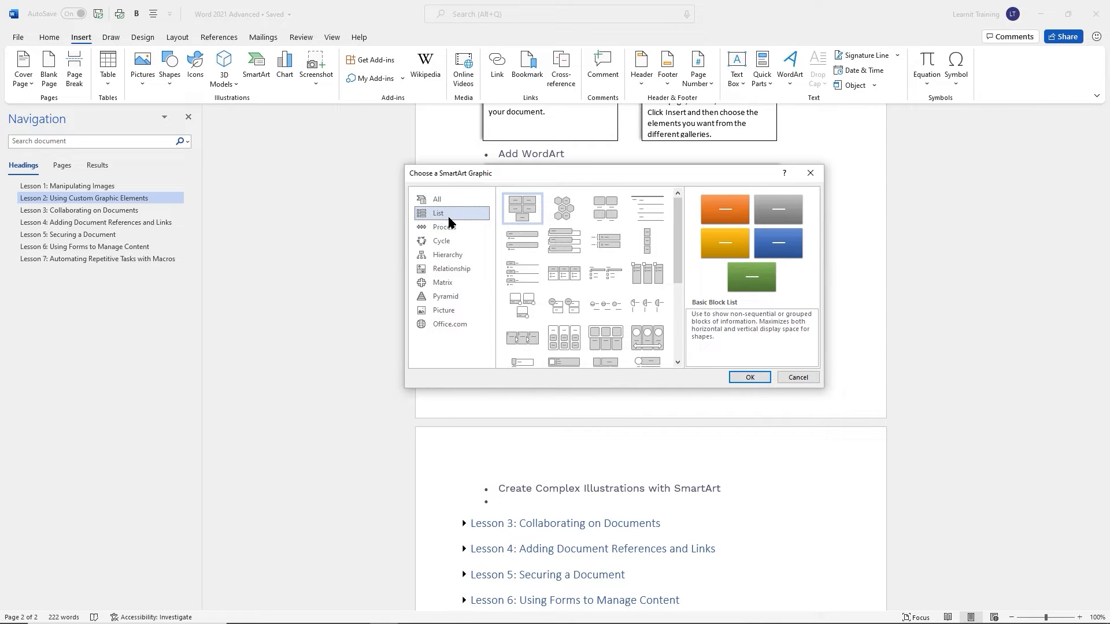
left_click(566, 248)
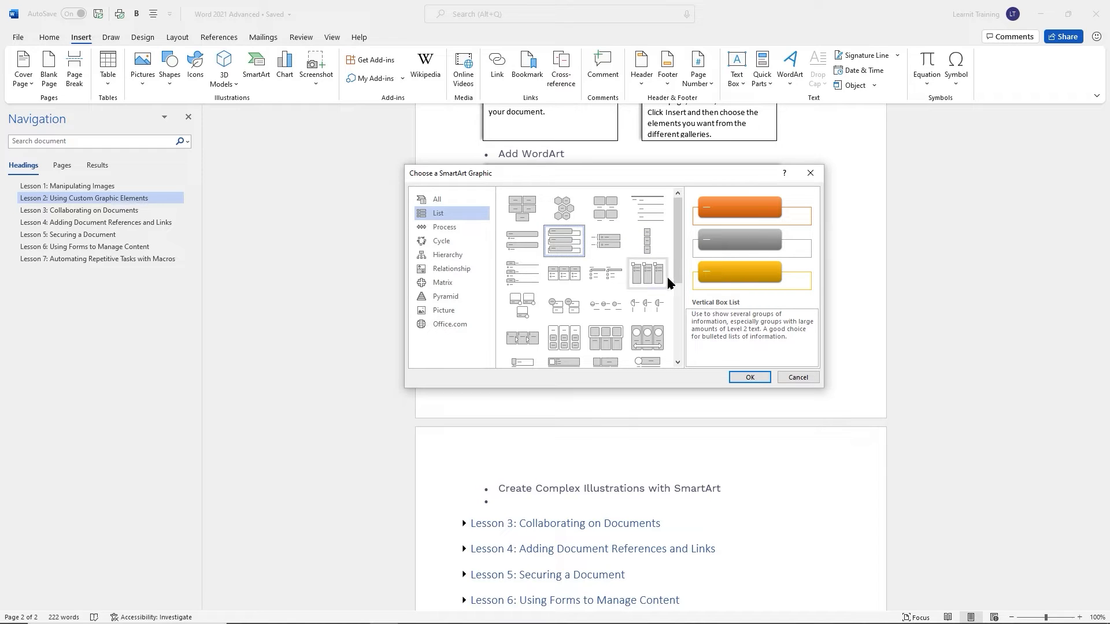
left_click(441, 226)
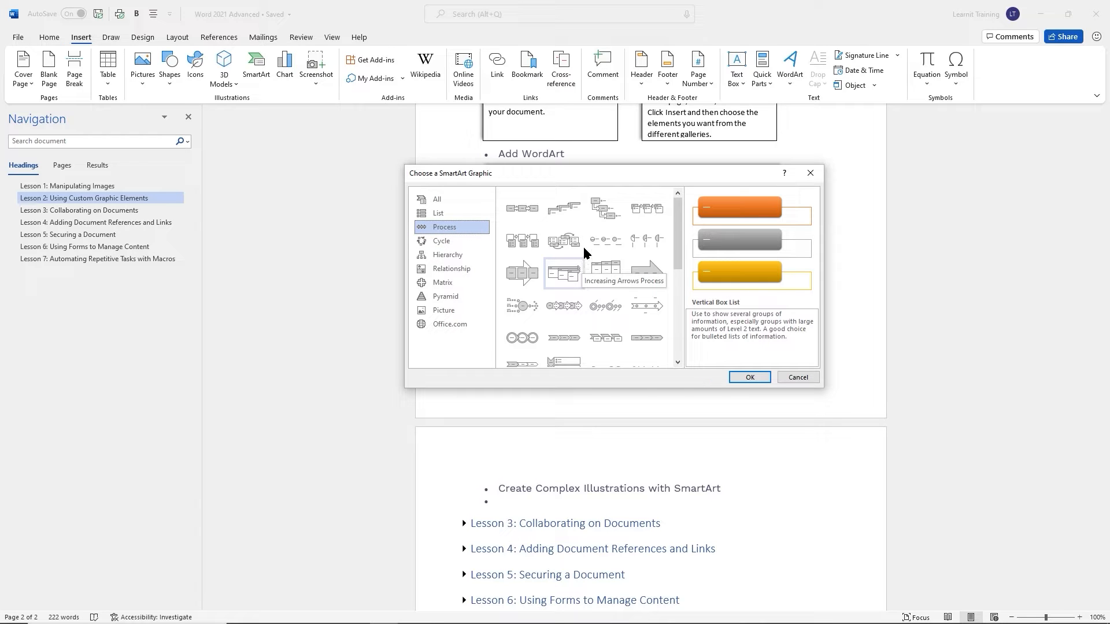
left_click(565, 209)
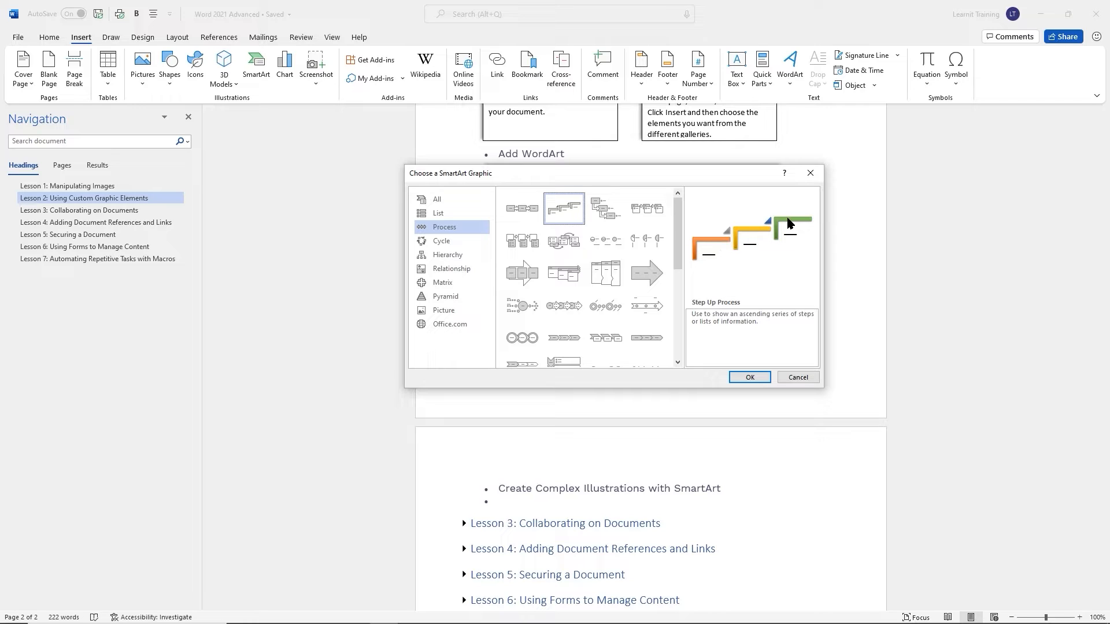
left_click(599, 216)
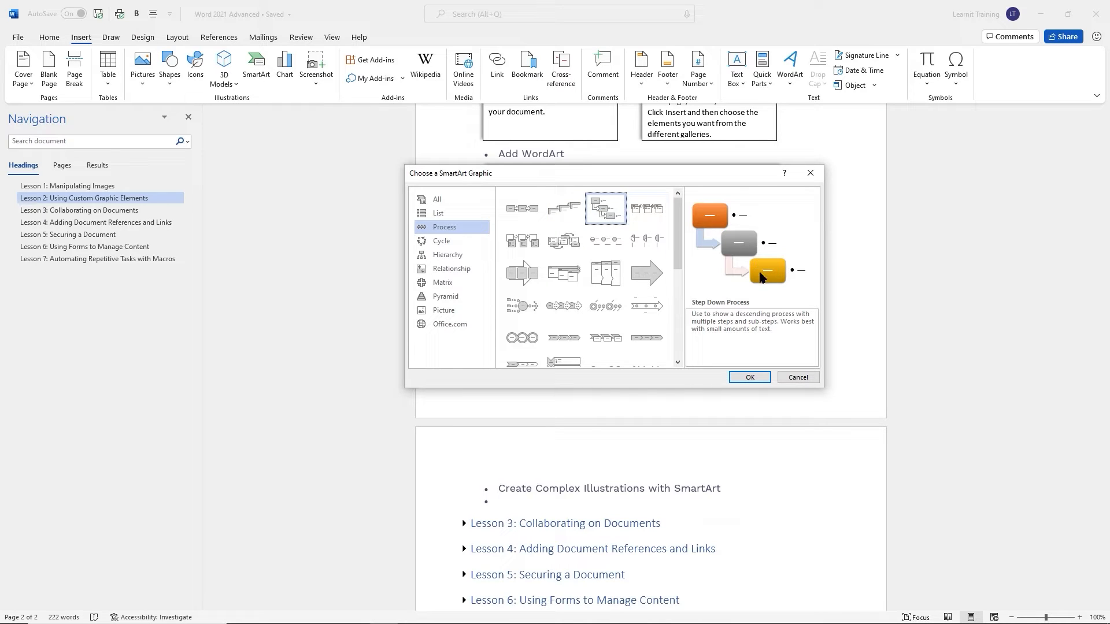
Look through the Cycle, Hierarchy and Relationship layouts, and insert the Pyramid List graphic from the Pyramid category
left_click(444, 241)
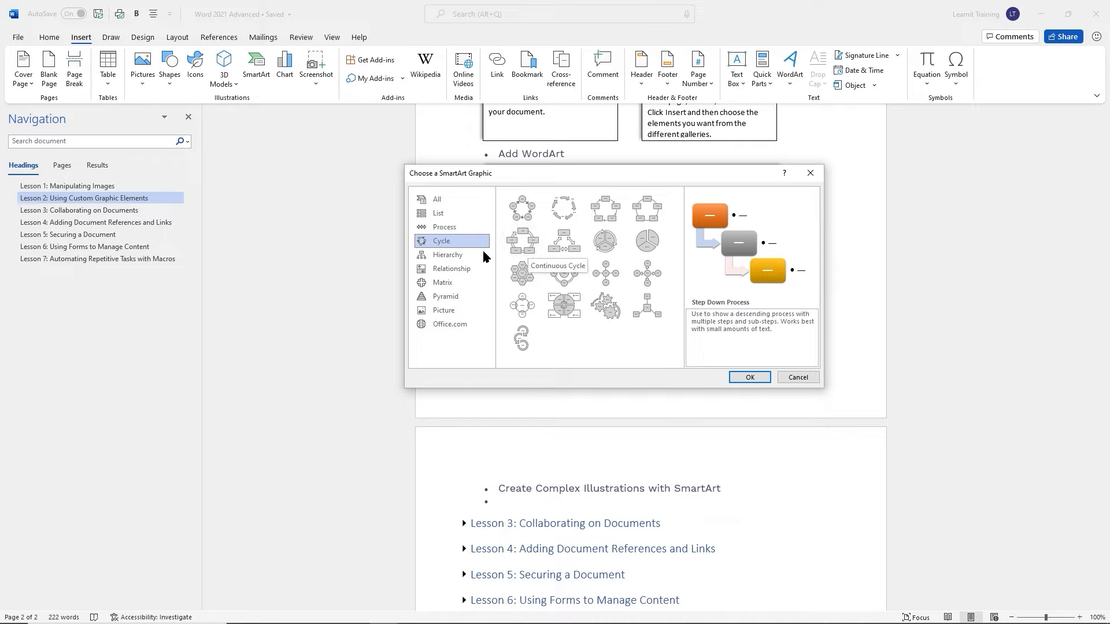
left_click(444, 255)
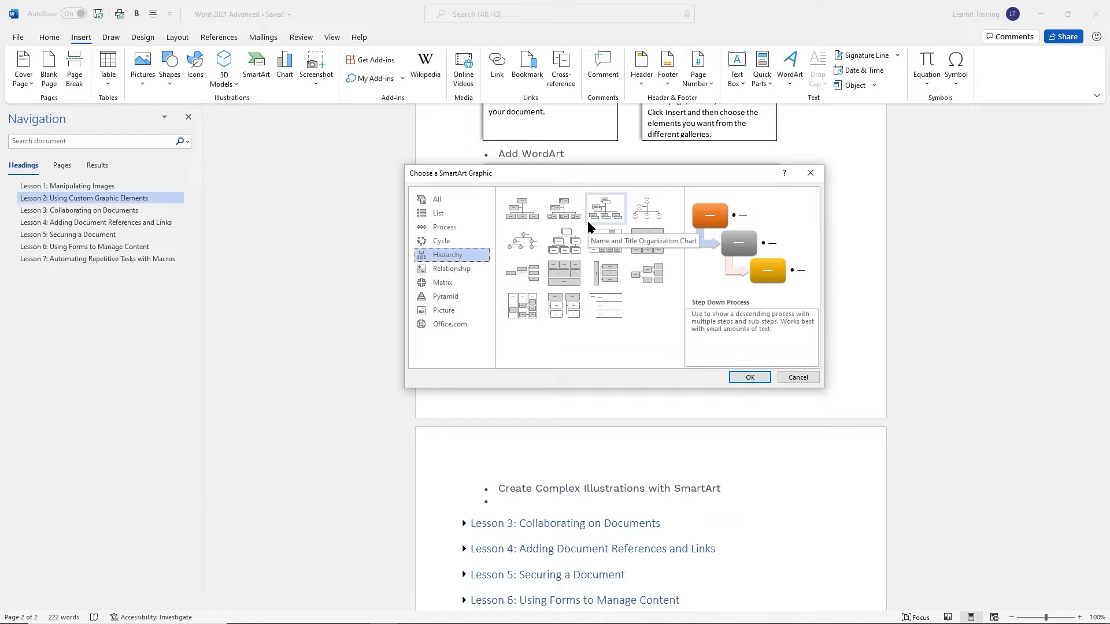
left_click(446, 269)
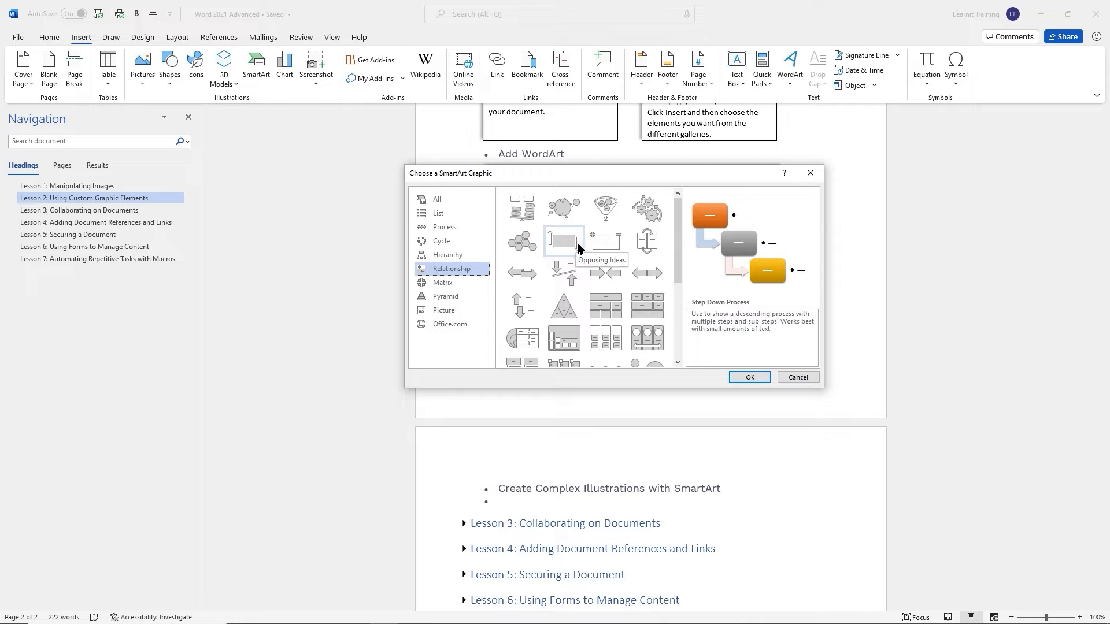
scroll(581, 250, "down", 5)
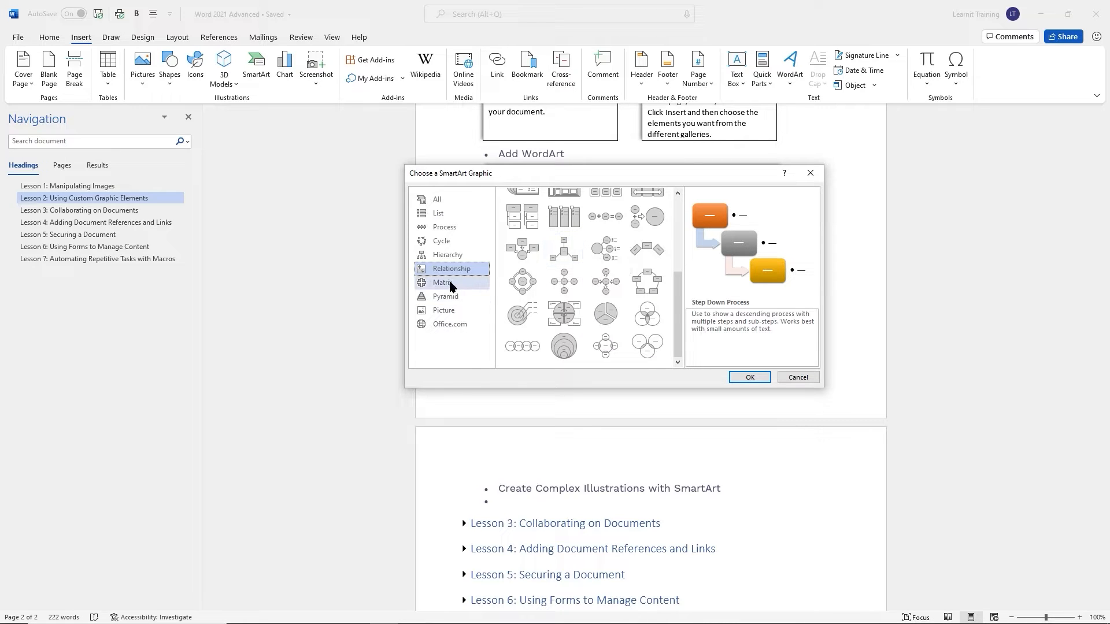
left_click(441, 297)
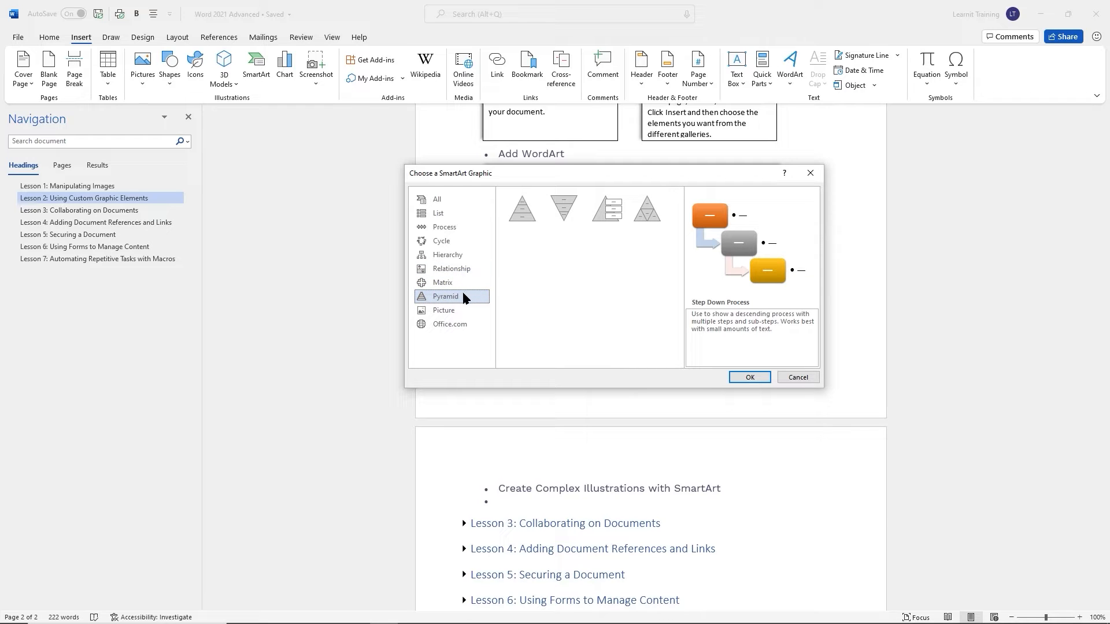
left_click(610, 213)
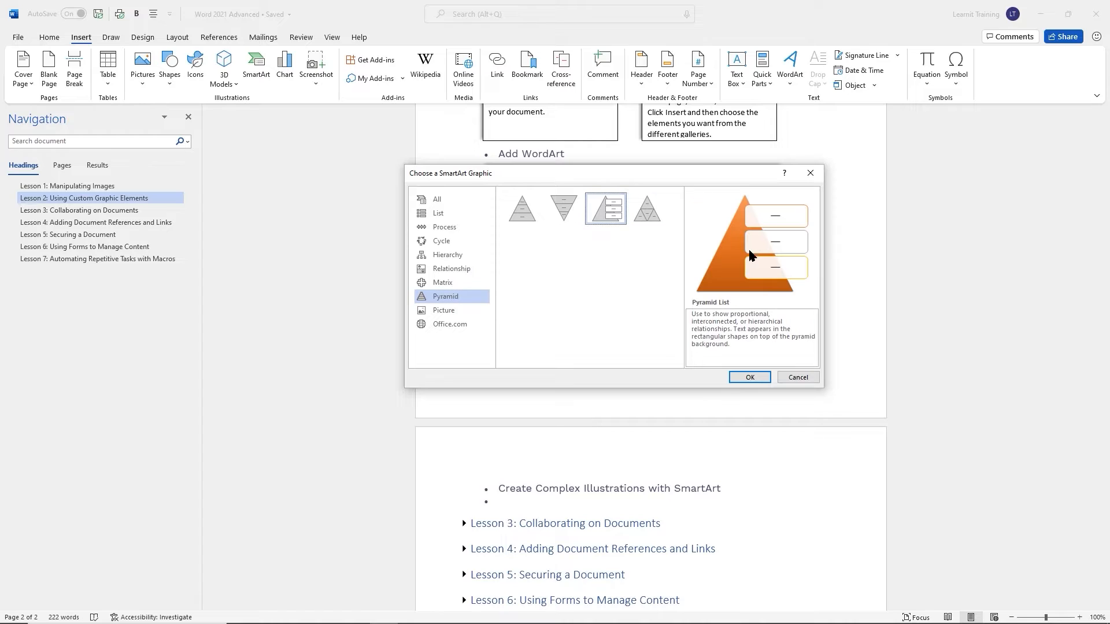
left_click(754, 377)
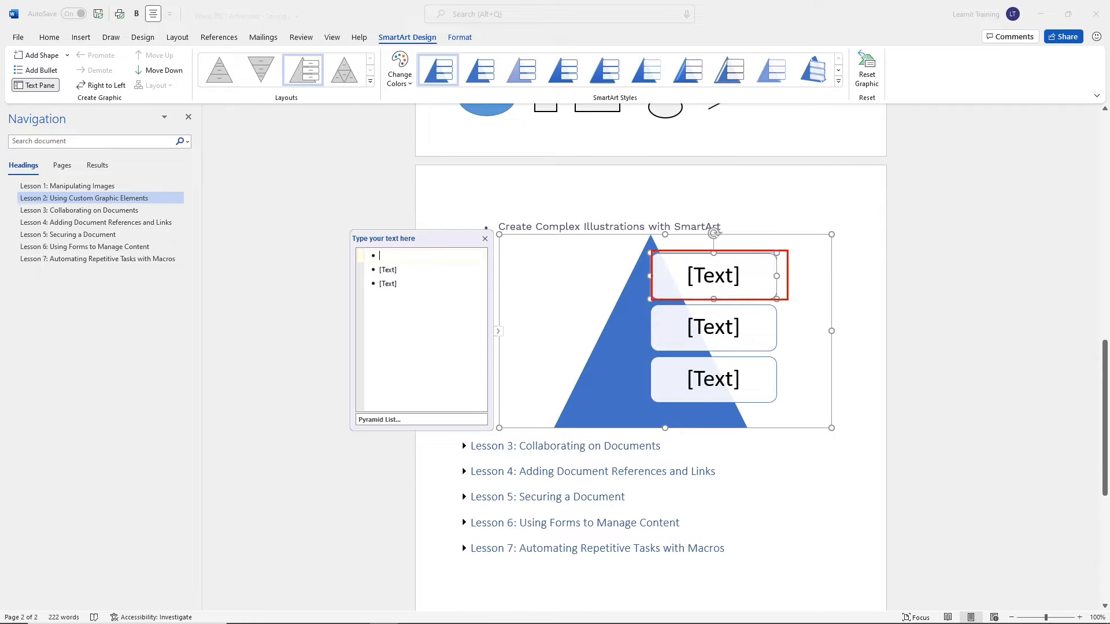
Fill in the three text entries of the pyramid graphic as Excel, Word and PowerPoint
left_click_drag(367, 250, 437, 265)
key("Escape")
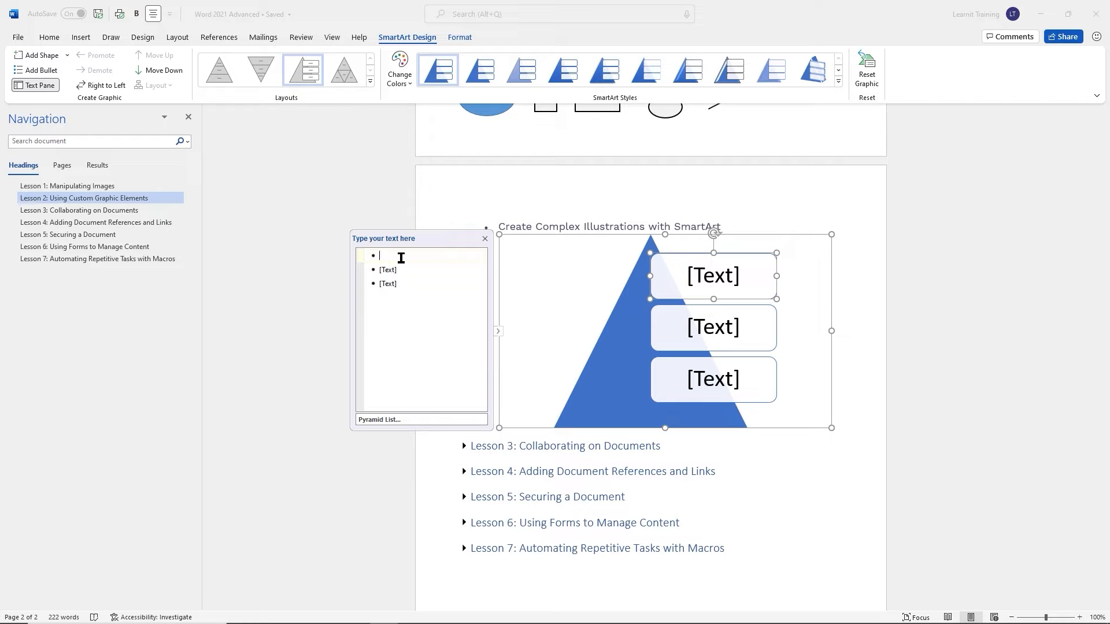
type("Excel")
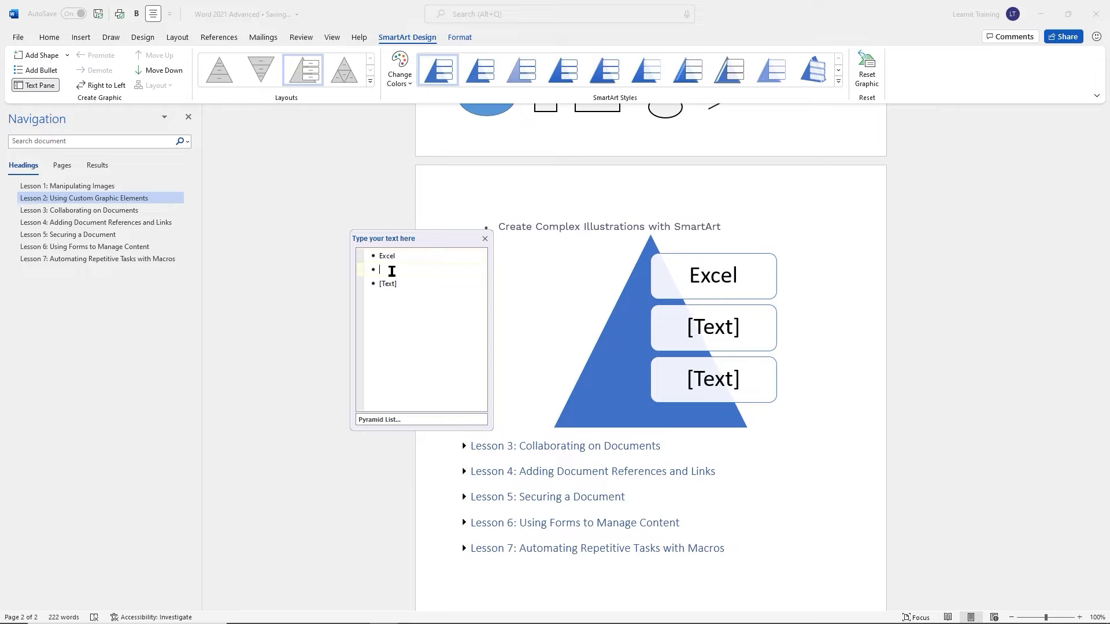
left_click(381, 271)
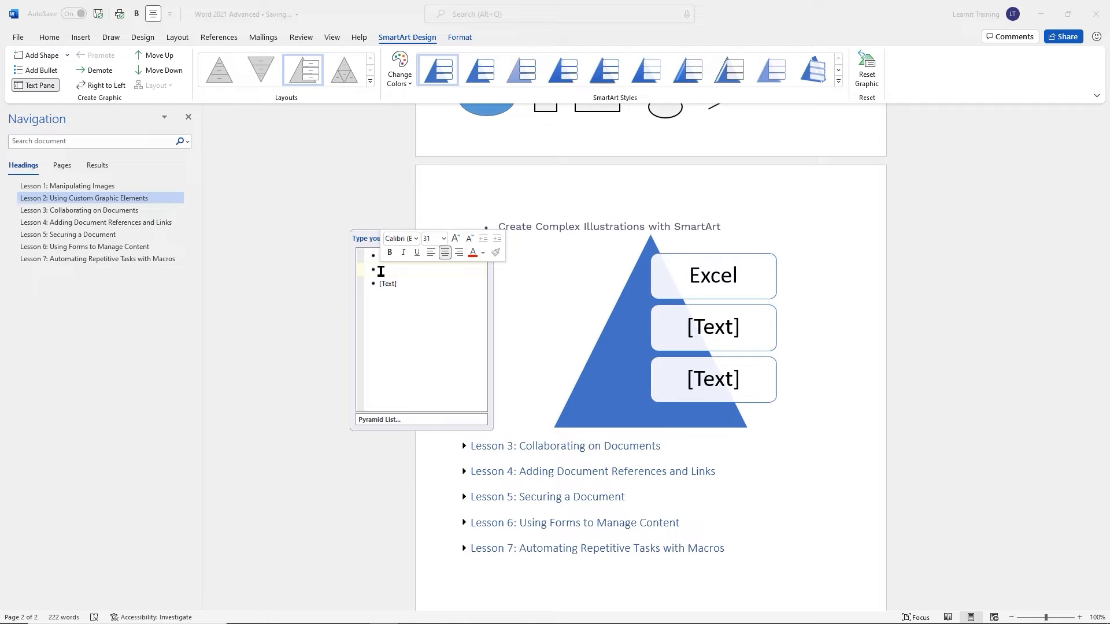
type("Word")
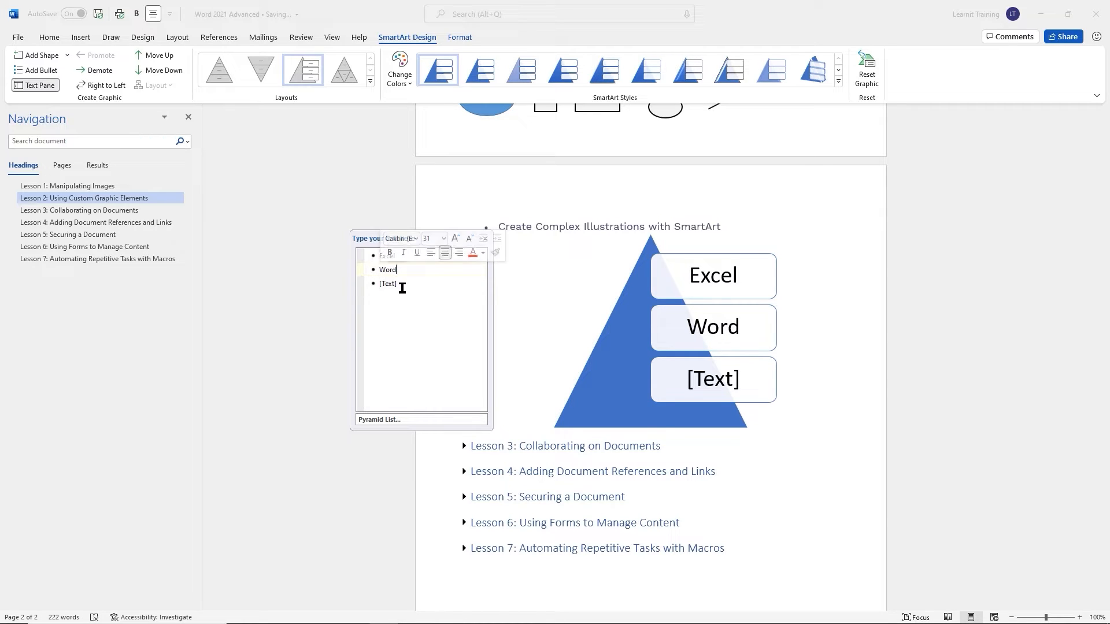
left_click(404, 287)
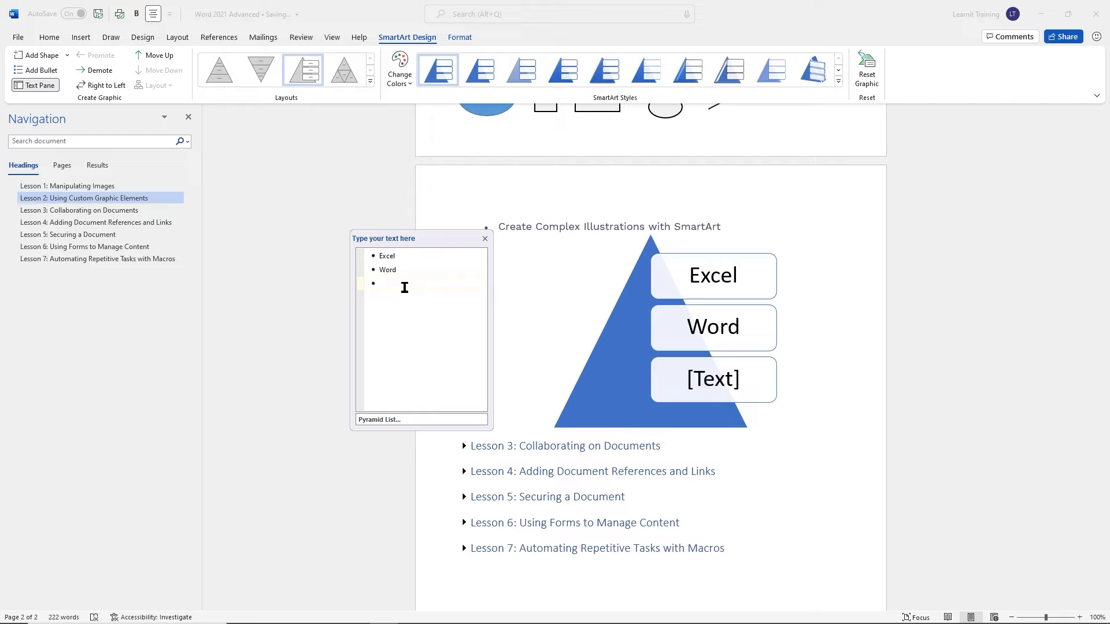
type("Power")
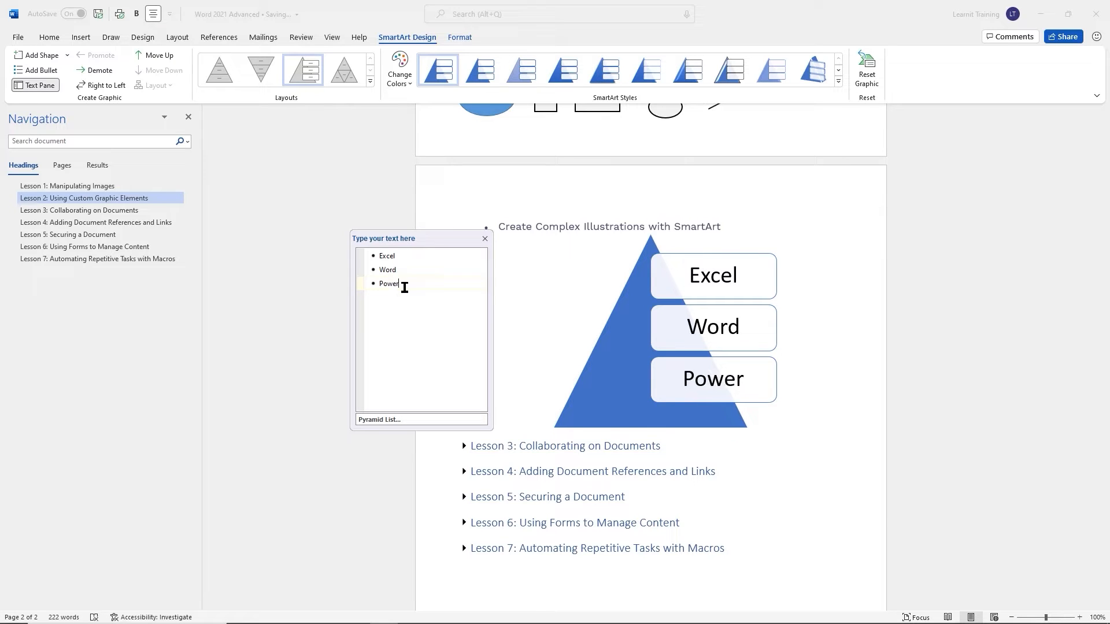
type("Point")
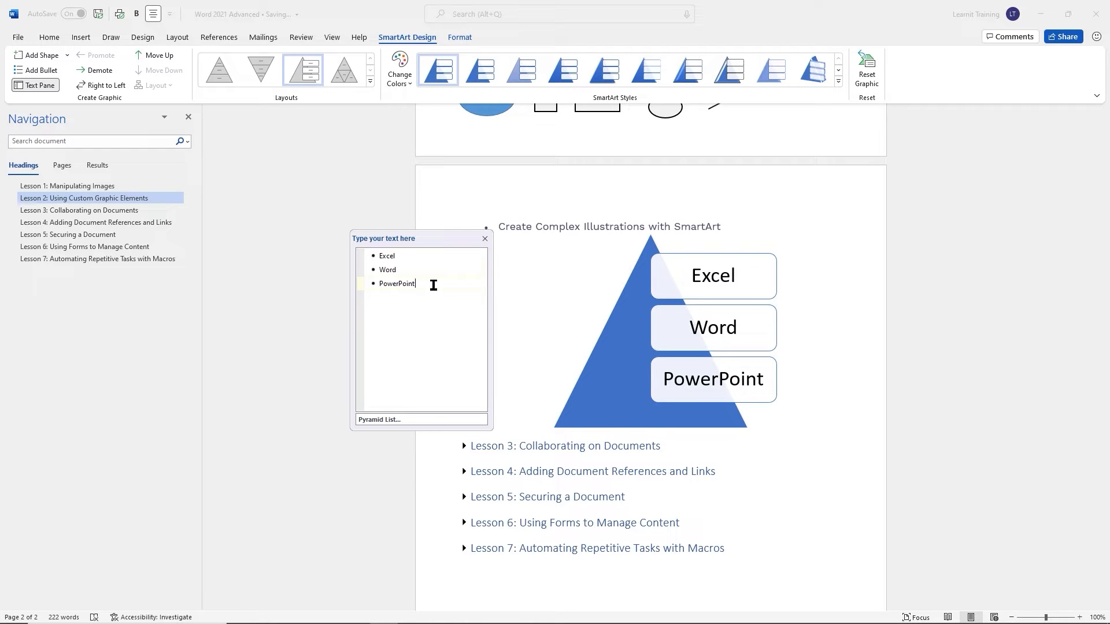
Add a fourth entry, Outlook, below PowerPoint in the pyramid graphic and remove it again
key("Return")
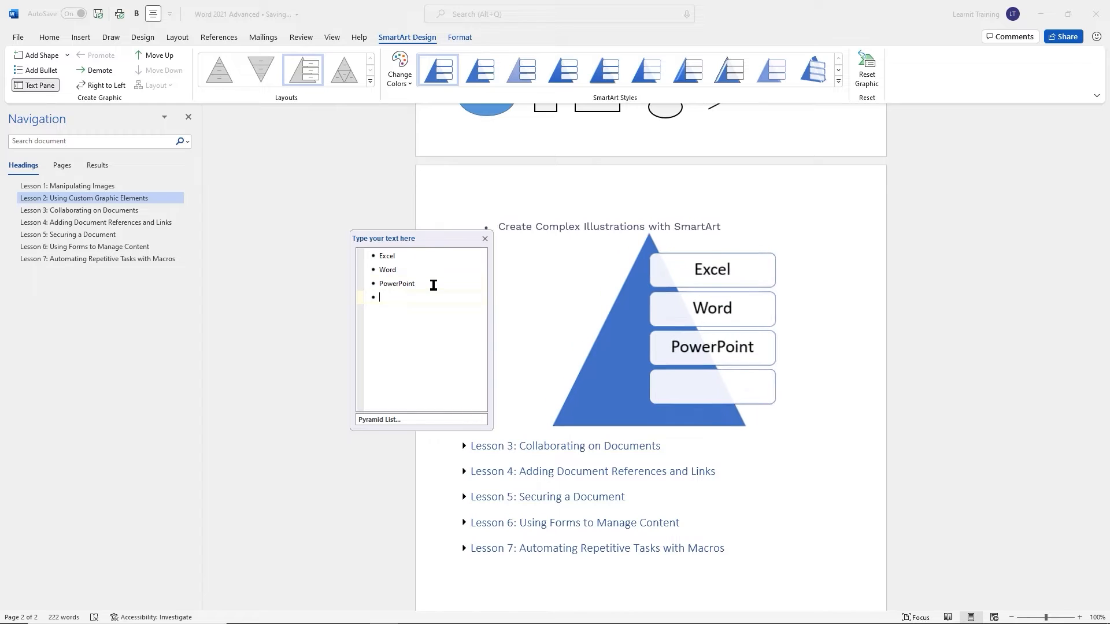
type("Outlook")
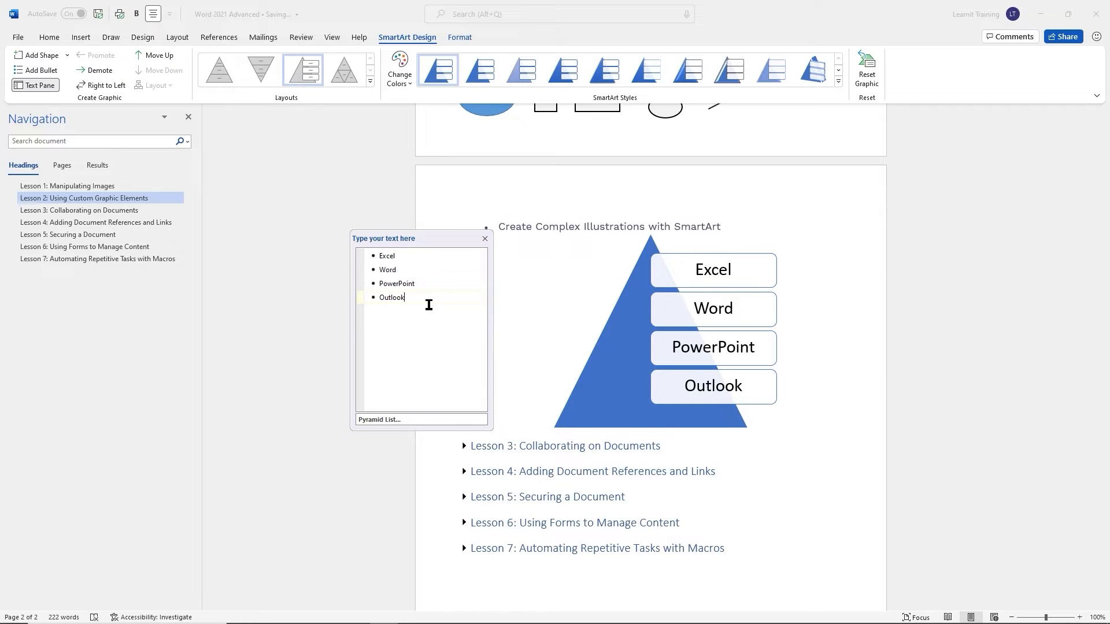
key("BackSpace")
key("BackSpace")
key("BackSpace")
key("BackSpace")
key("BackSpace")
key("BackSpace")
key("BackSpace")
key("BackSpace")
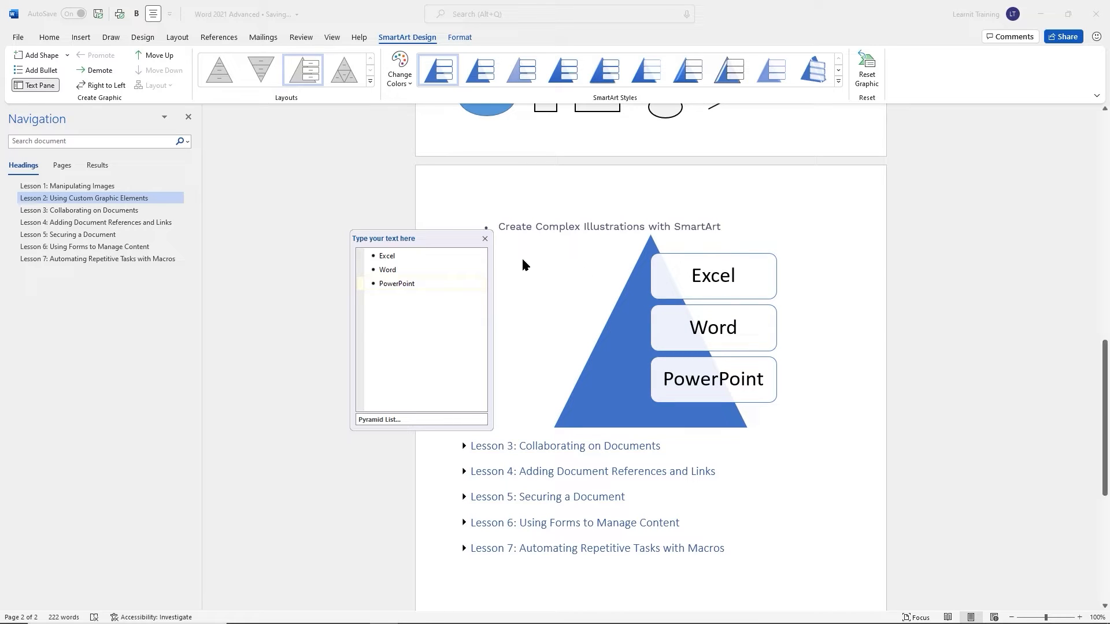
Add the indented sub-bullet "Learn first" under the Excel entry and select its text
left_click(417, 258)
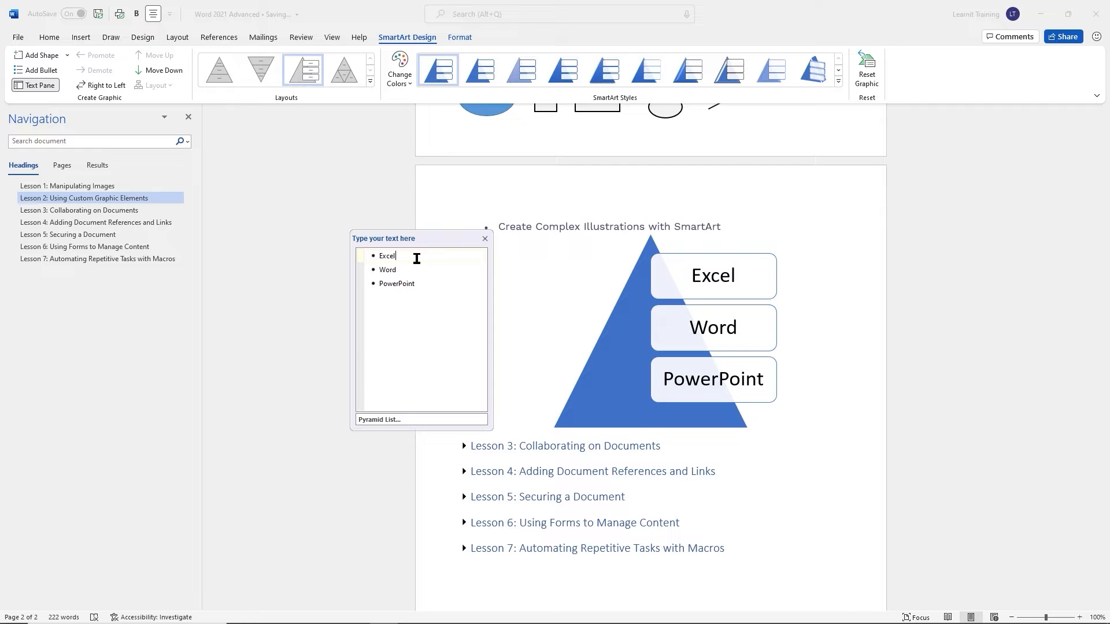
key("Return")
key("Tab")
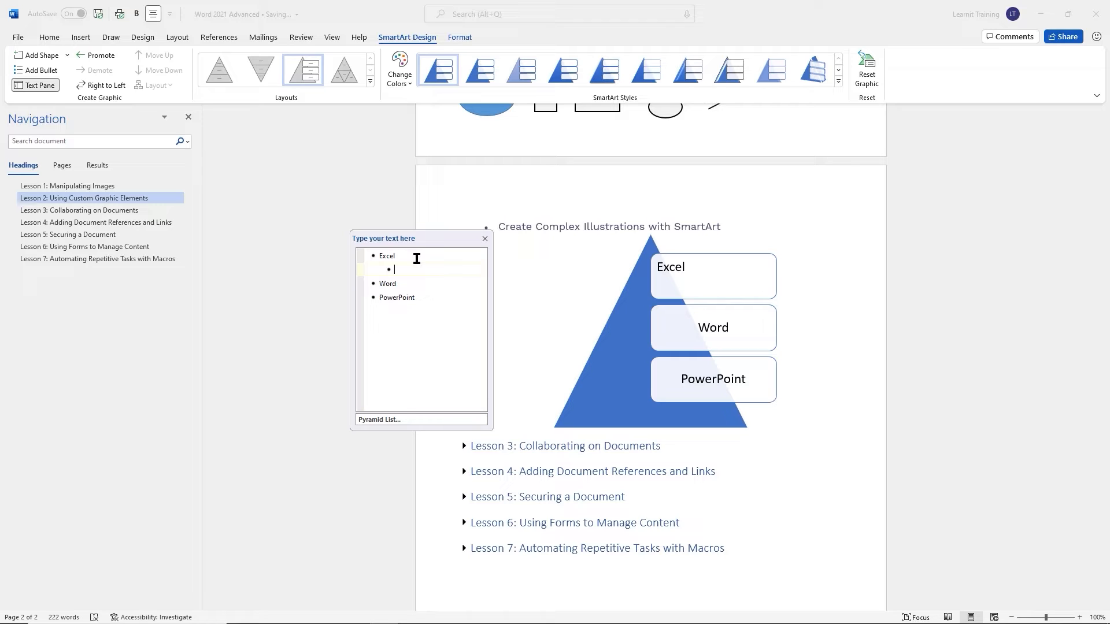
type("Learn first")
left_click_drag(433, 273, 408, 263)
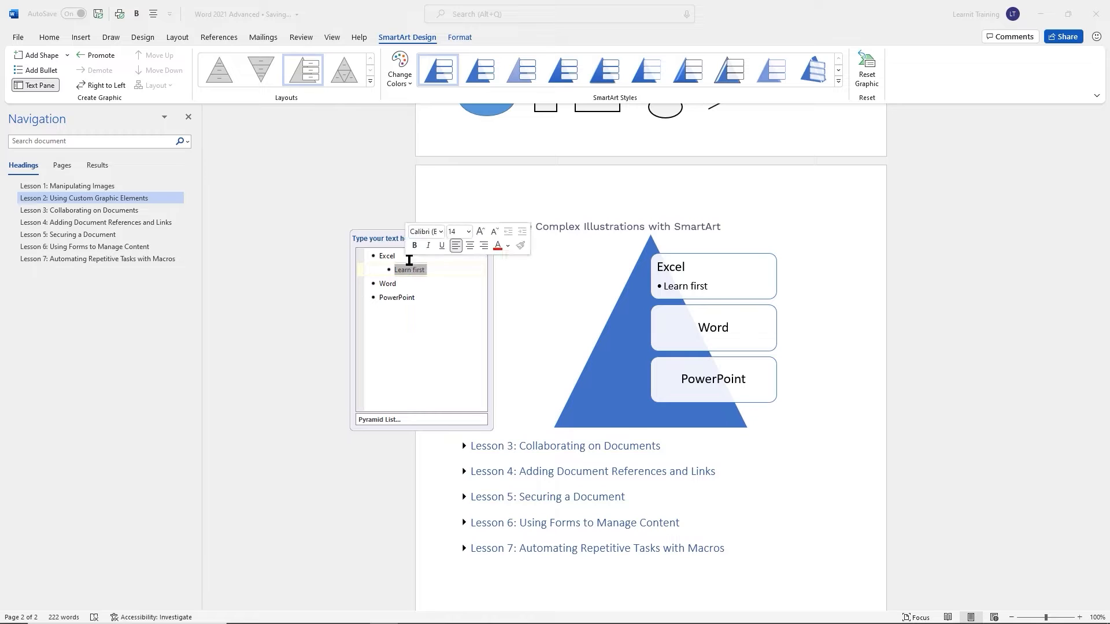
Delete the "Learn first" sub-bullet so that only Excel remains in the first entry
left_click(403, 253)
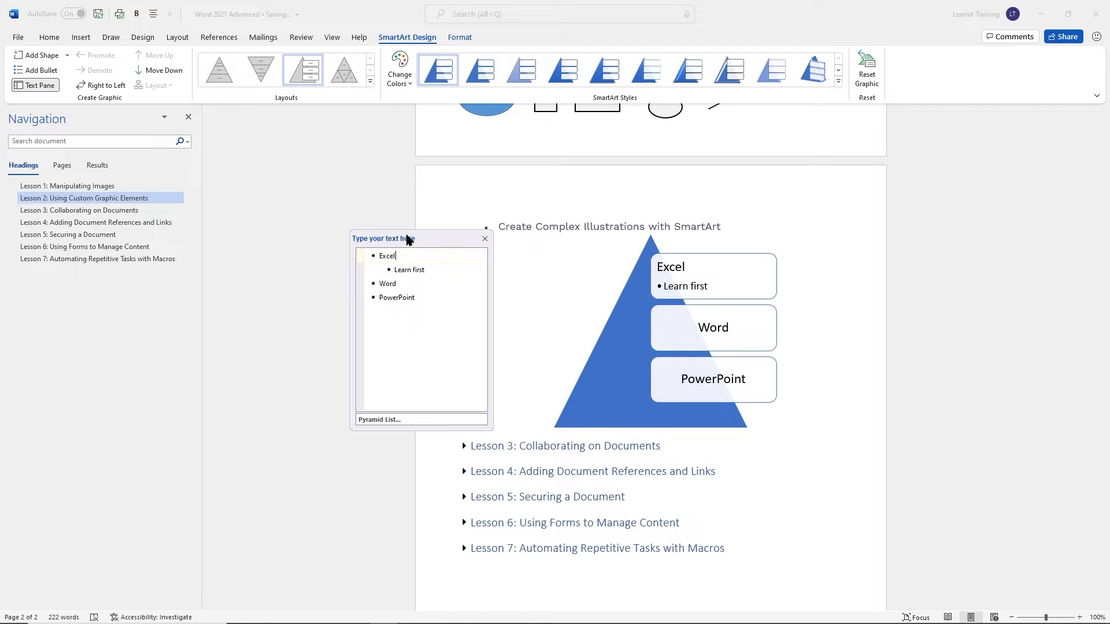
key("Delete")
key("Delete")
key("Delete")
key("Delete")
key("Delete")
key("Delete")
key("Delete")
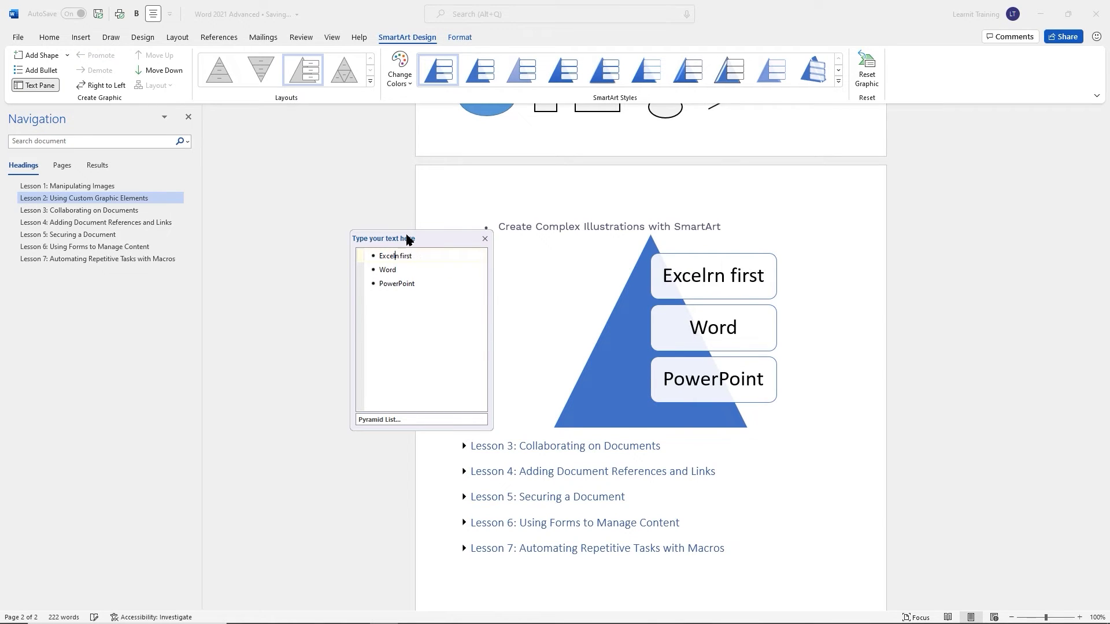
key("Delete")
key("Delete")
key("Delete")
key("Delete")
key("Delete")
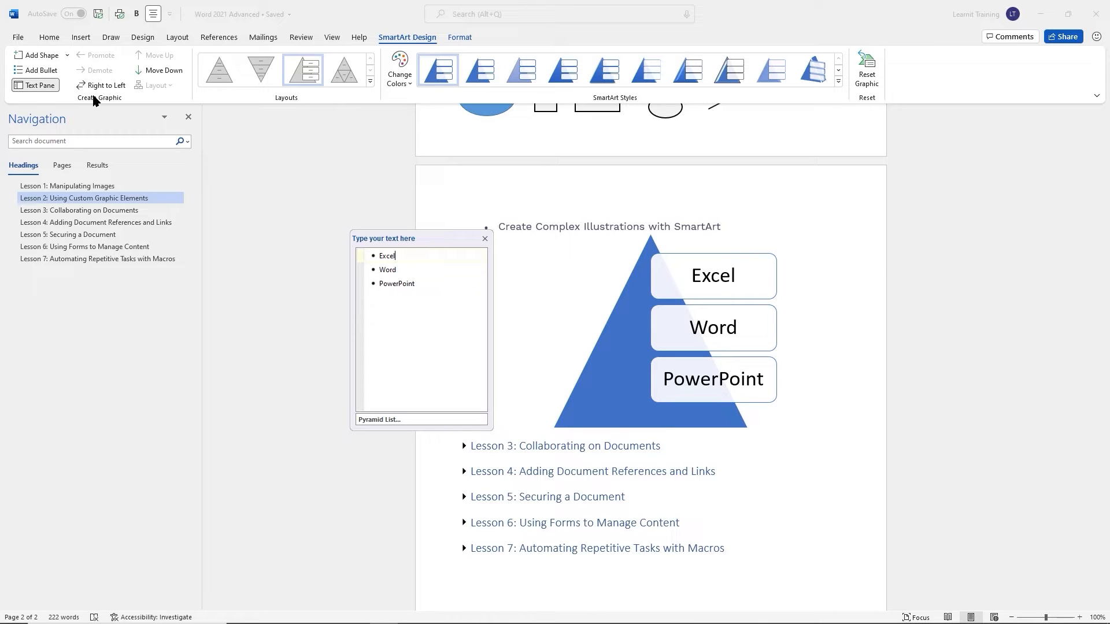
Examine the options for adding a shape to the pyramid graphic, and select the Word box
left_click(68, 55)
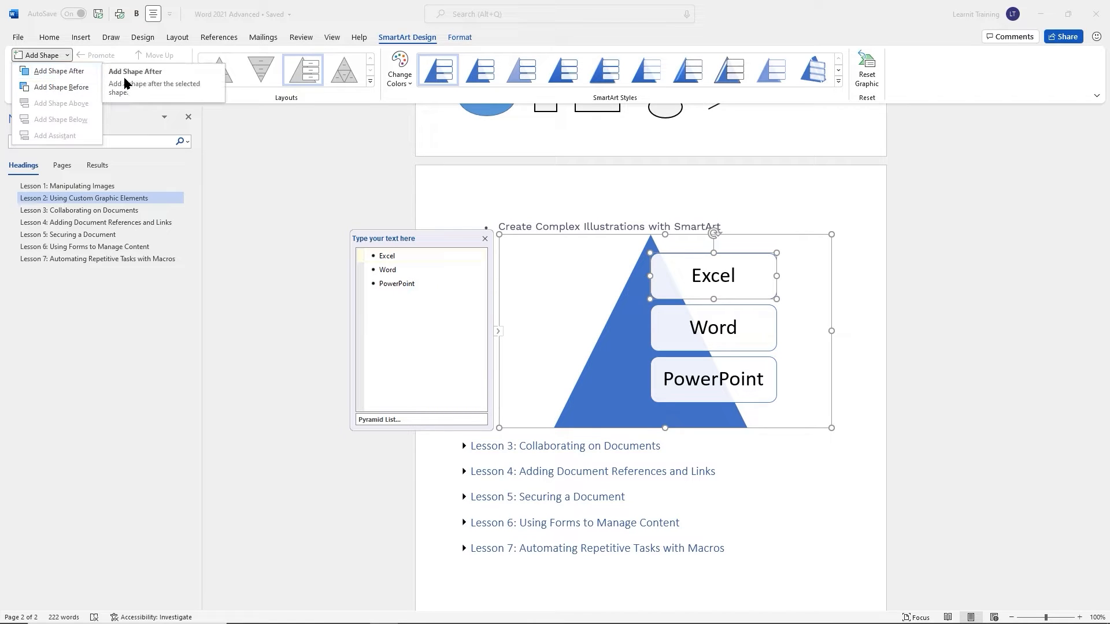
key("Escape")
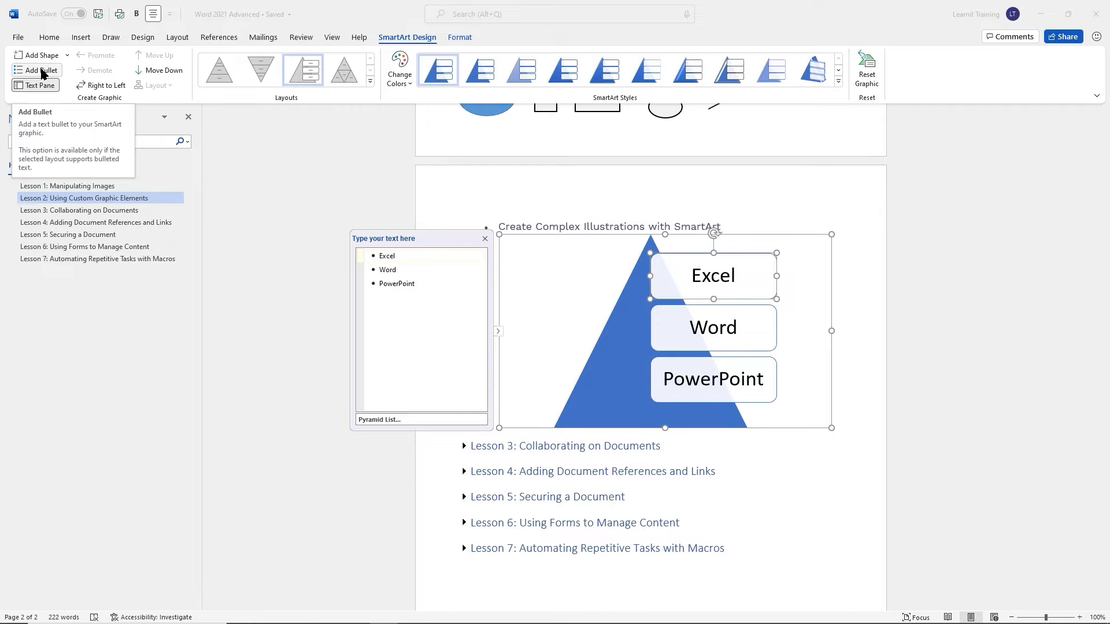
left_click(755, 308)
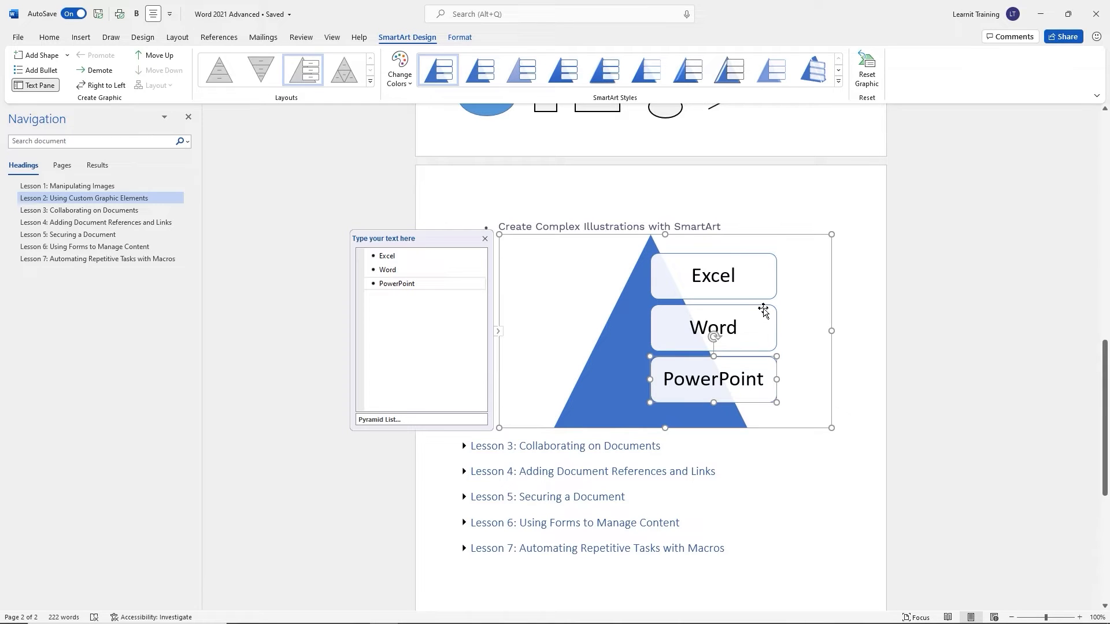
left_click(757, 277)
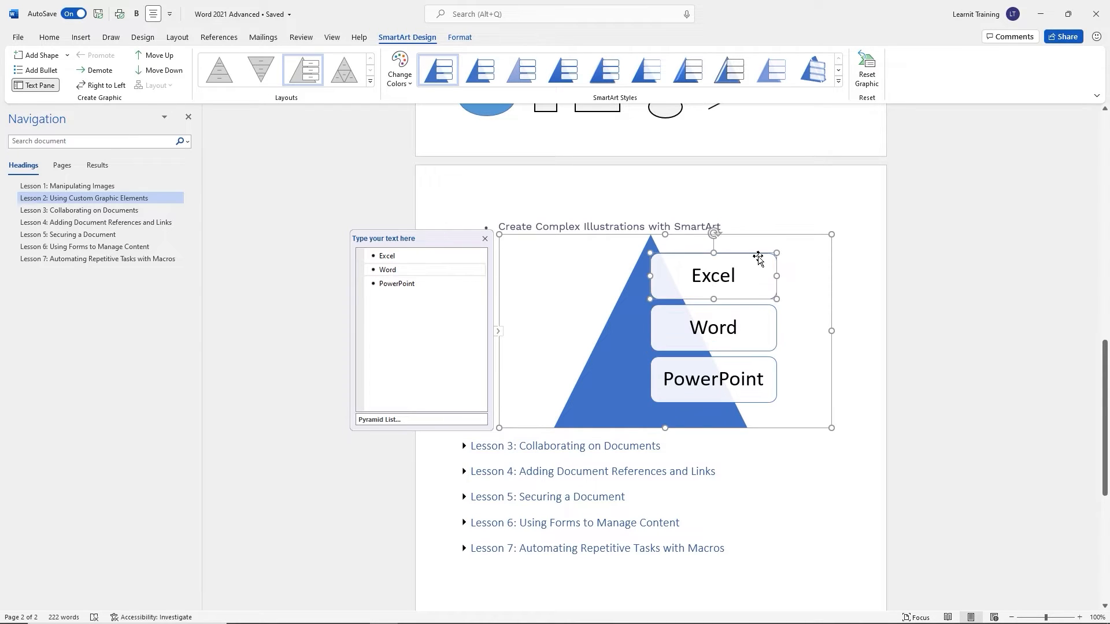
left_click(764, 309)
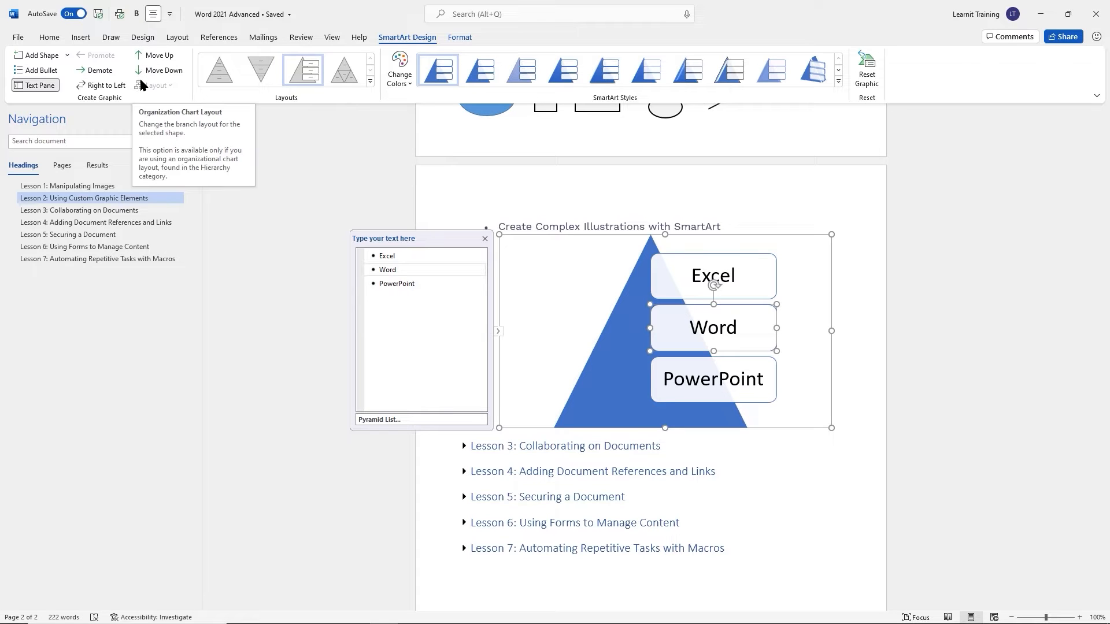
Preview the Basic Pyramid layout, and recolor the Pyramid List graphic with Colorful - Accent Colors
left_click(371, 85)
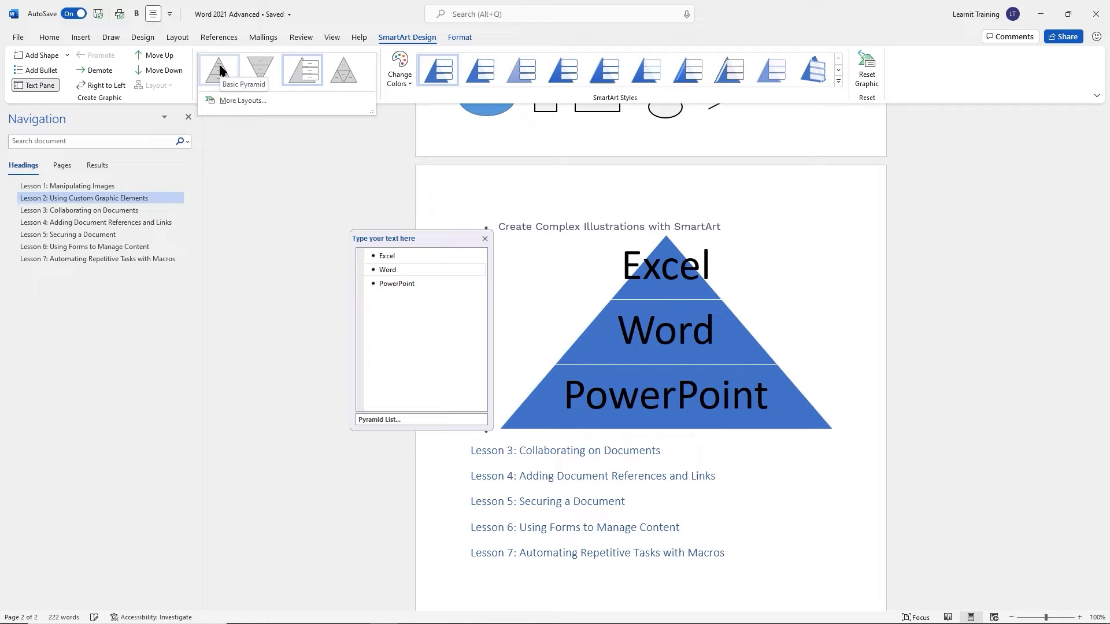
left_click(433, 92)
left_click(412, 86)
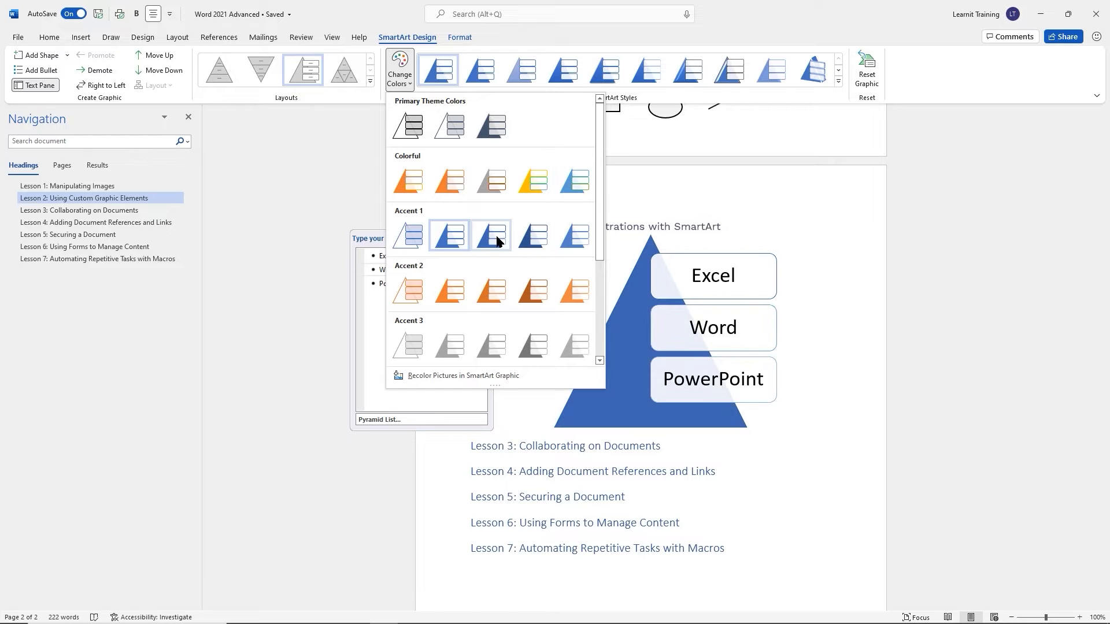
scroll(496, 239, "down", 3)
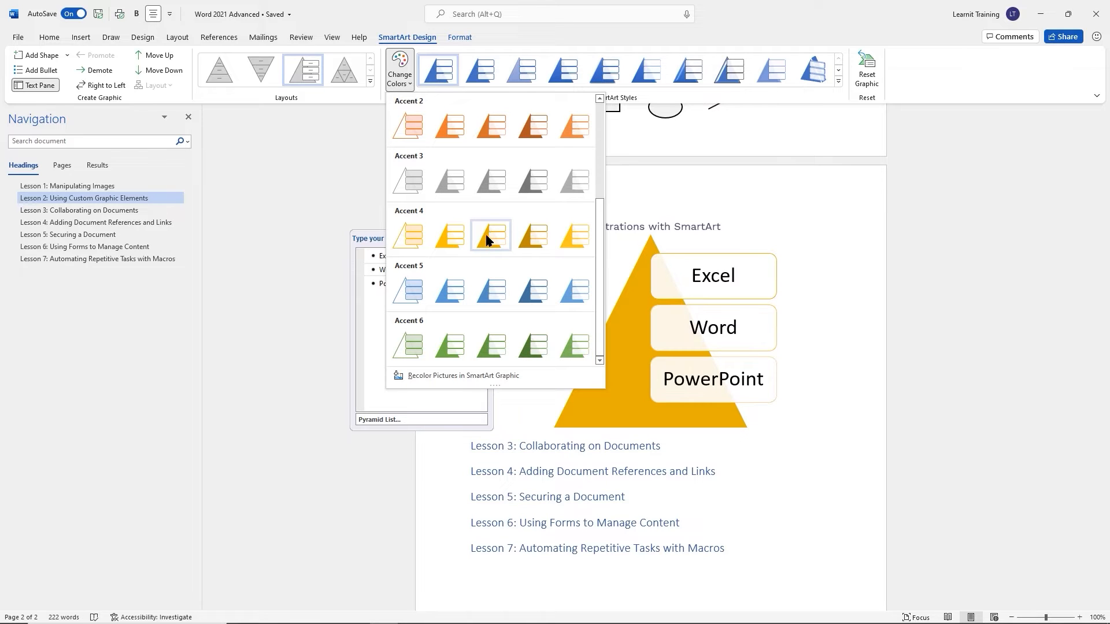
scroll(486, 191, "up", 3)
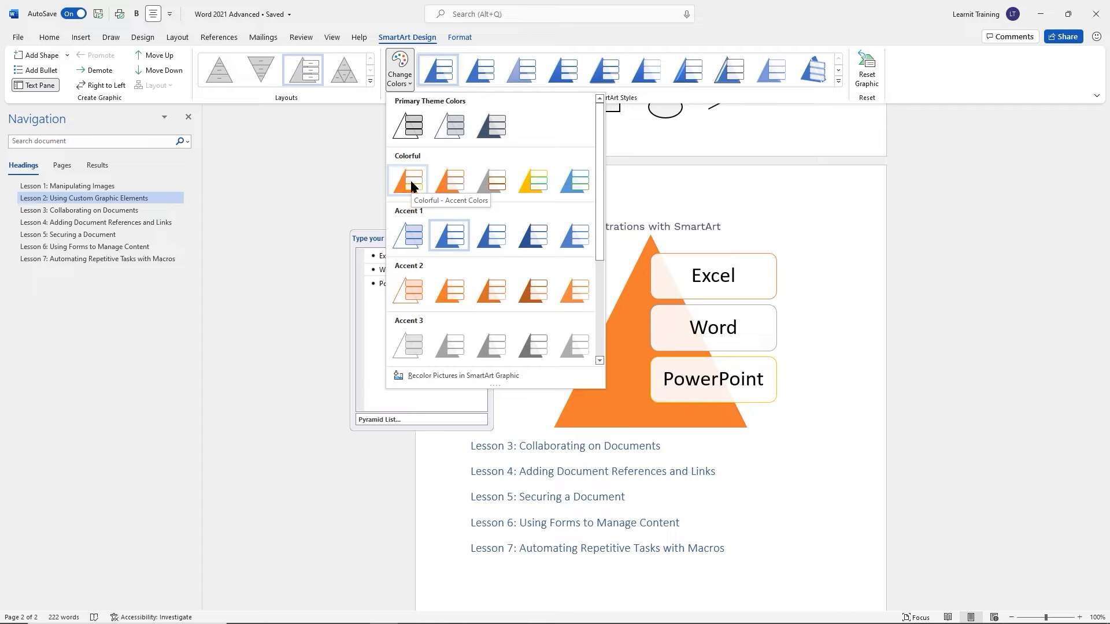
left_click(410, 178)
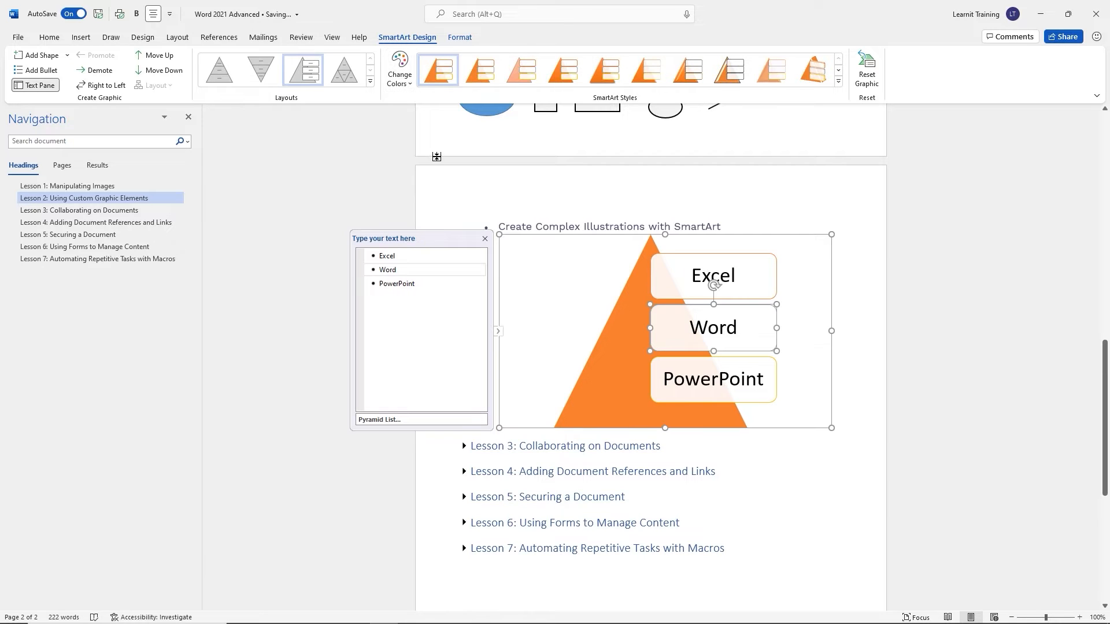
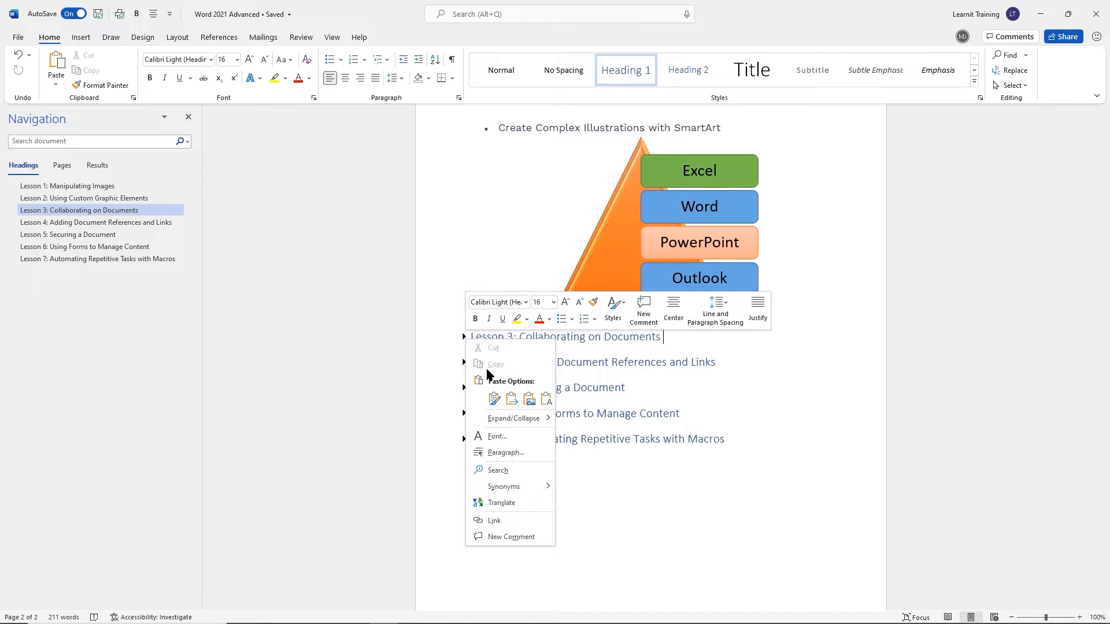
Collapse all headings in the document so that only the seven lesson titles are listed
mouse_move(540, 418)
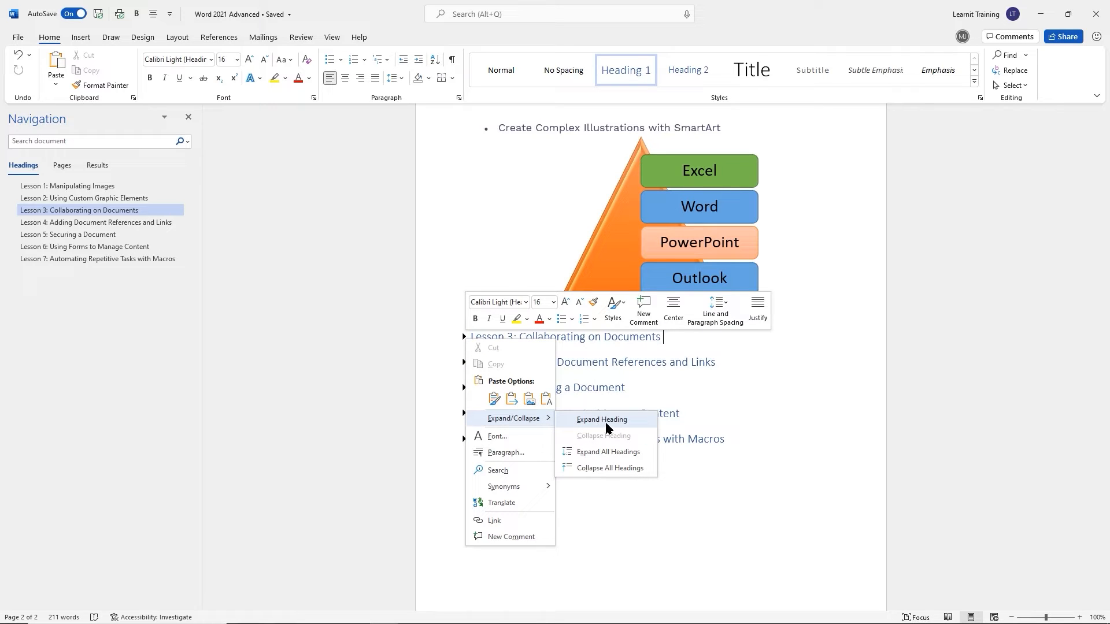
left_click(610, 467)
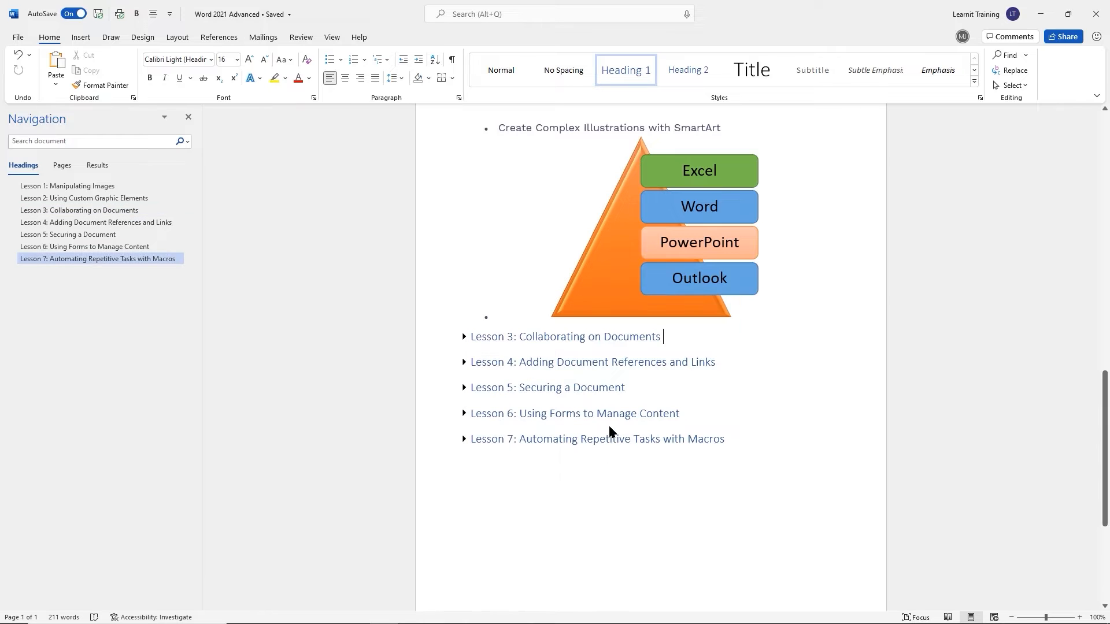
scroll(623, 385, "down", 5)
scroll(623, 384, "up", 5)
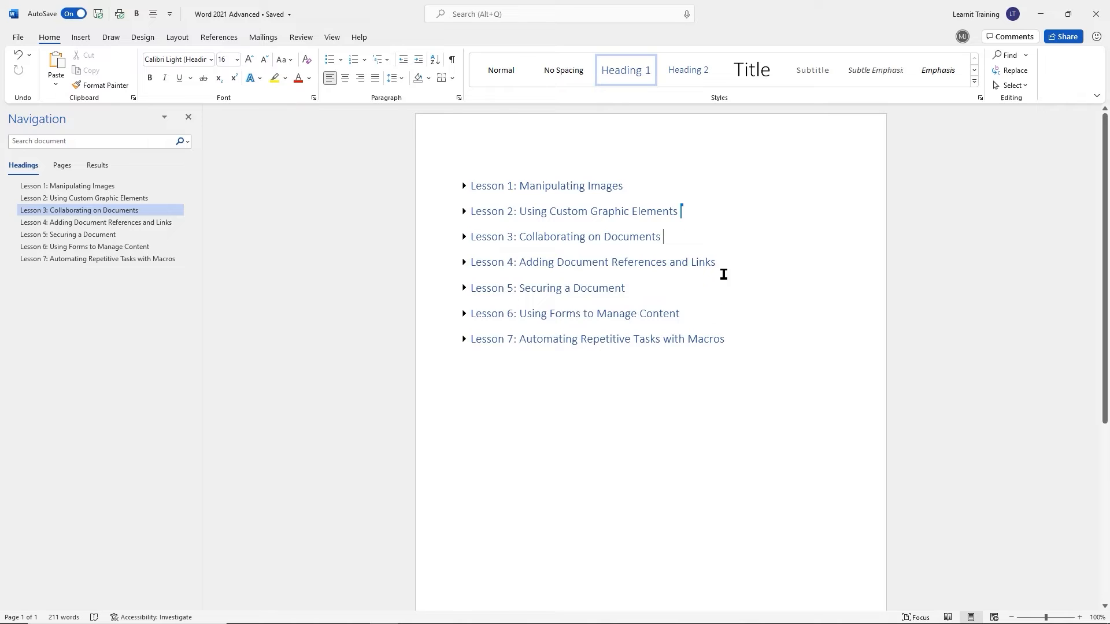
Expand the Lesson 3 heading and add an empty bullet below "Prepare a Document for Collaboration"
left_click(465, 238)
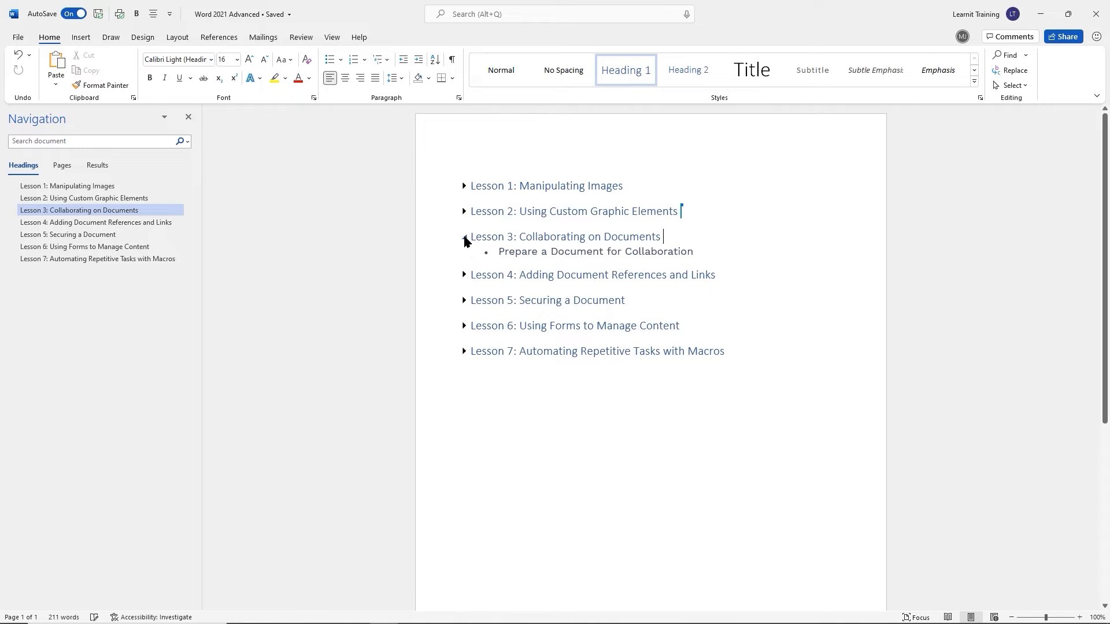
left_click(716, 252)
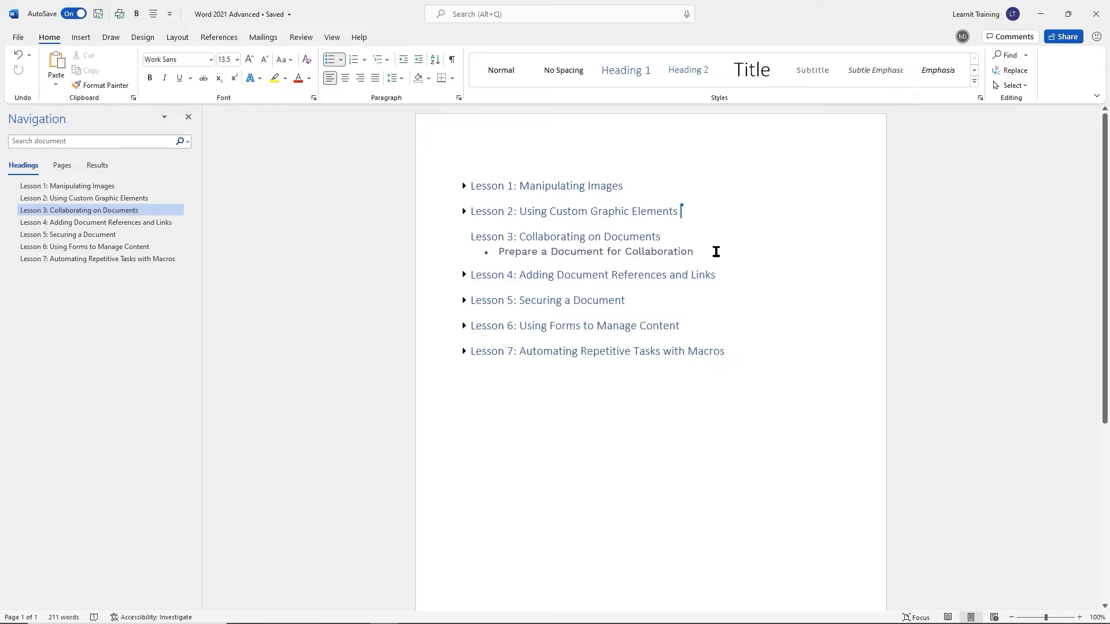
key("Return")
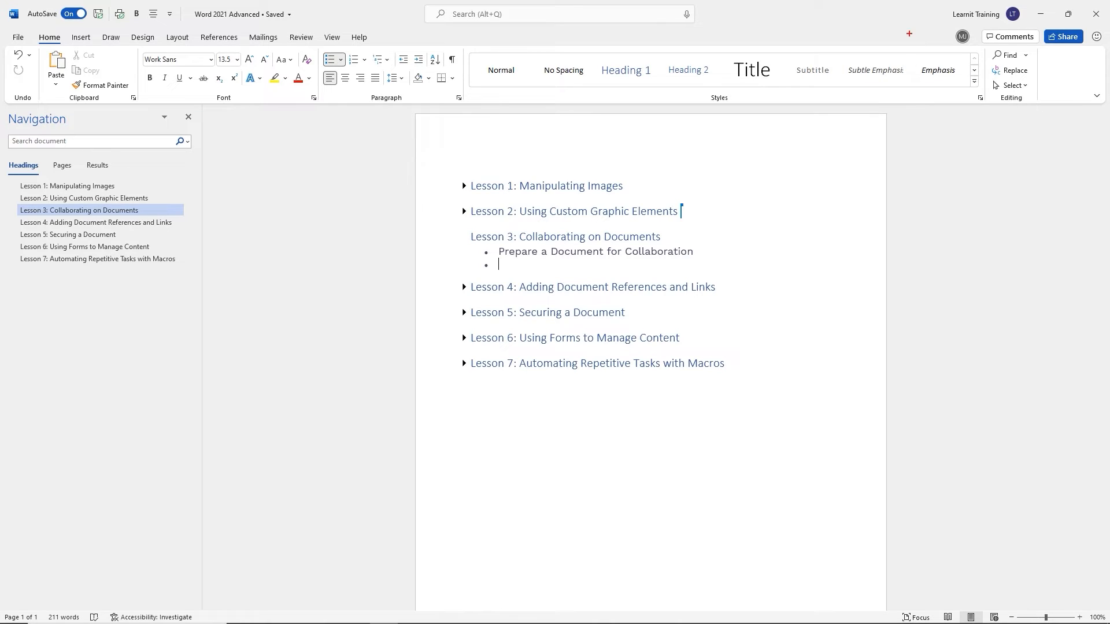
left_click_drag(942, 7, 1037, 24)
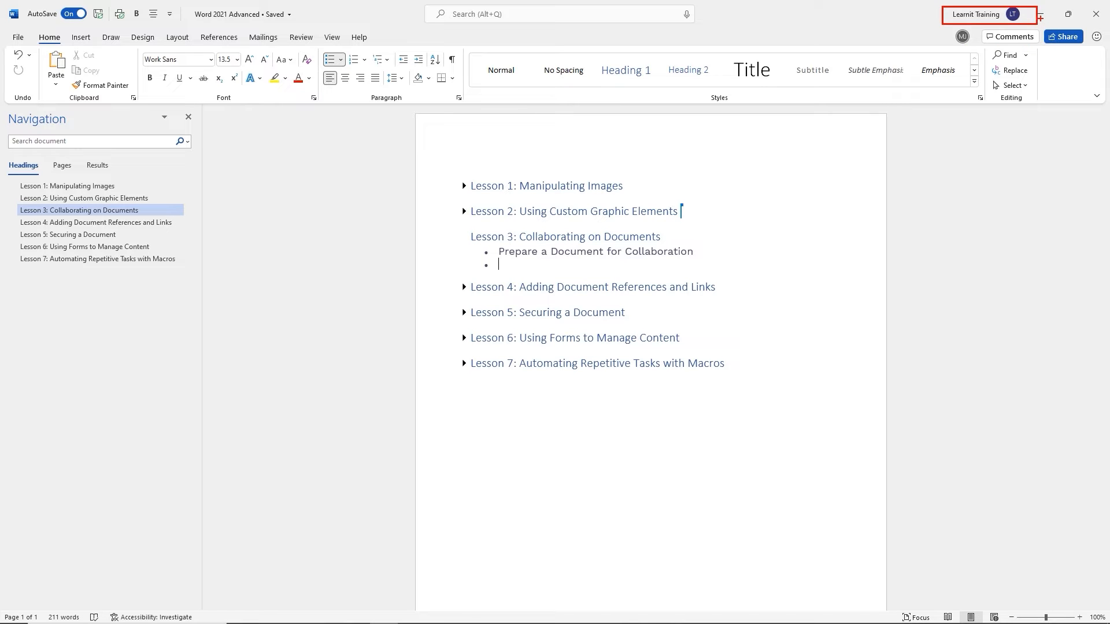
mouse_move(1040, 17)
left_mouse_down()
mouse_move(1059, 42)
mouse_move(1090, 52)
left_mouse_up()
key("Escape")
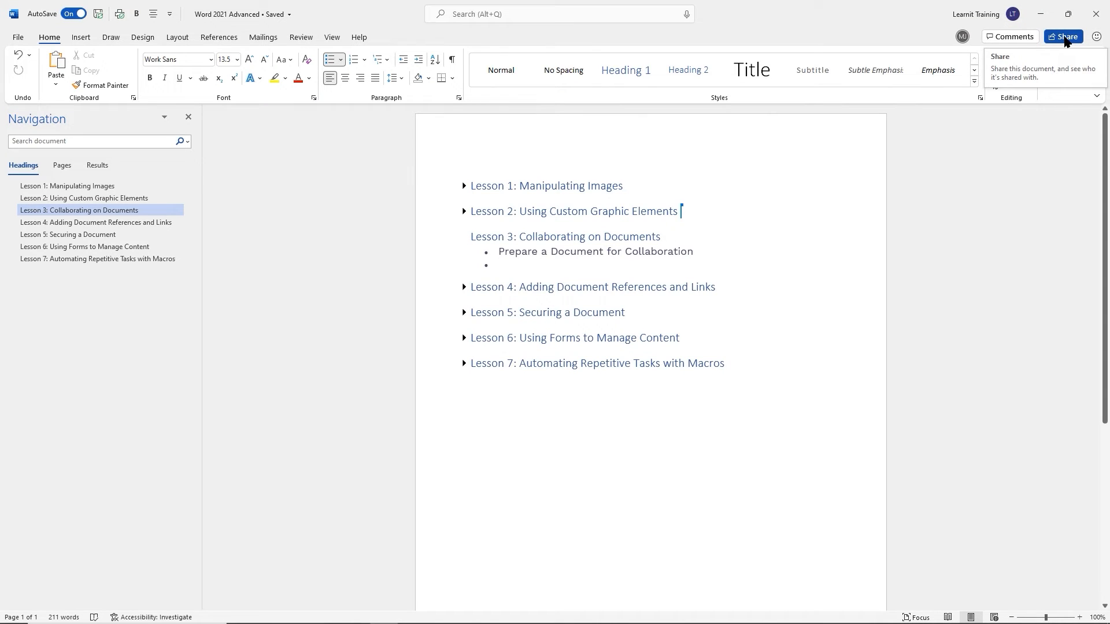
Open the link-sharing options for the Word 2021 Advanced document
left_click(1065, 38)
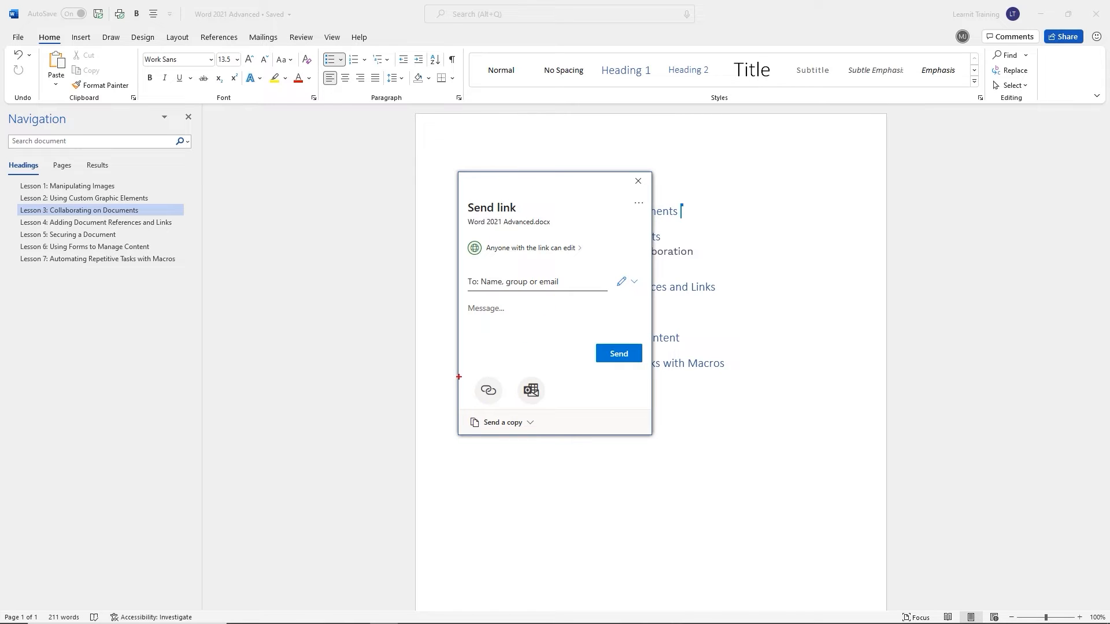
Examine who has access to the shared document in the link's access management settings, and close the sharing dialog
left_click_drag(451, 370, 521, 413)
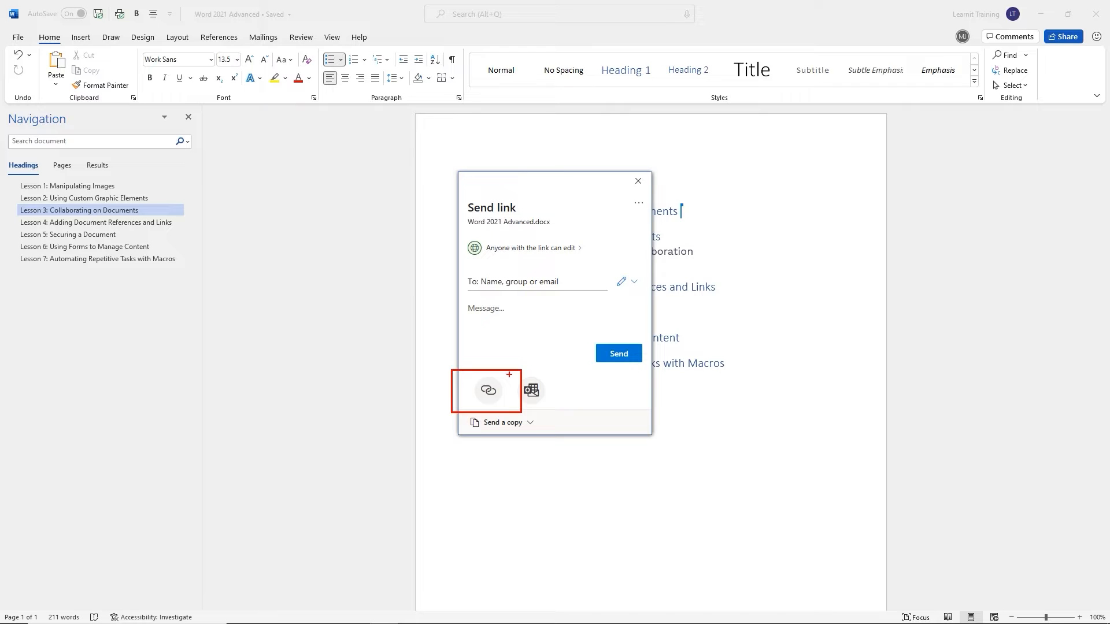
left_click(1063, 37)
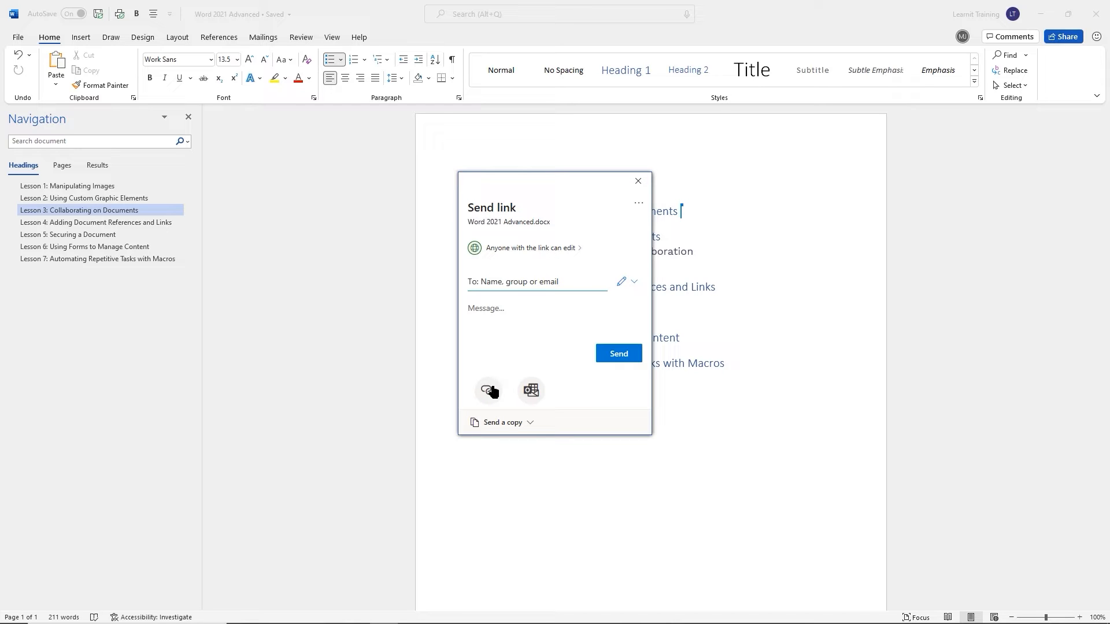
left_click(515, 284)
left_click(640, 207)
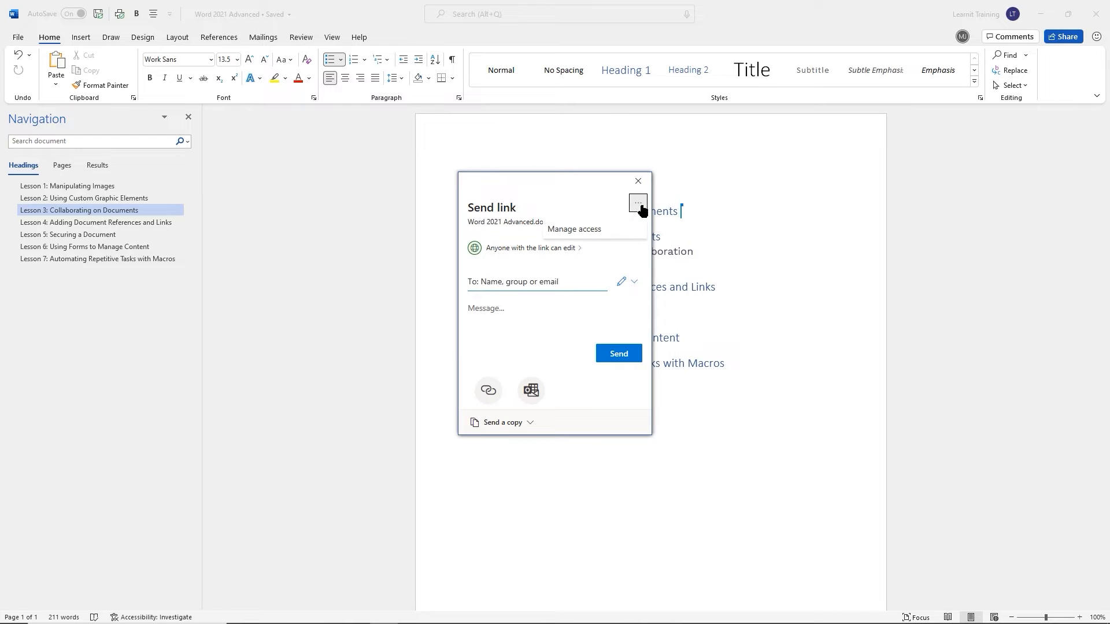
left_click(591, 231)
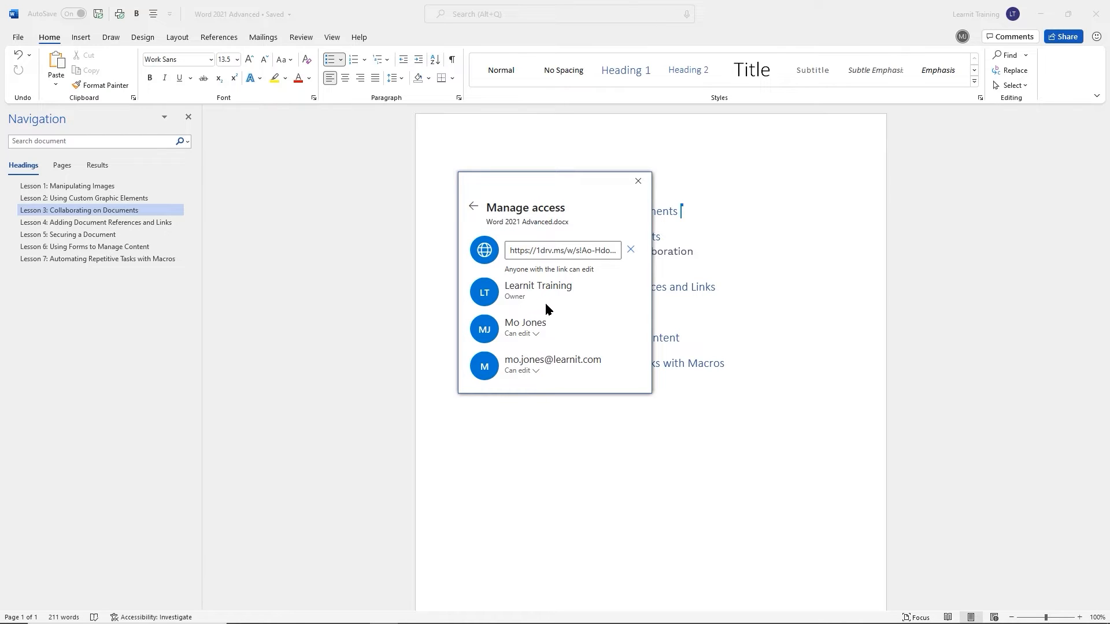
left_click(473, 206)
left_click(629, 181)
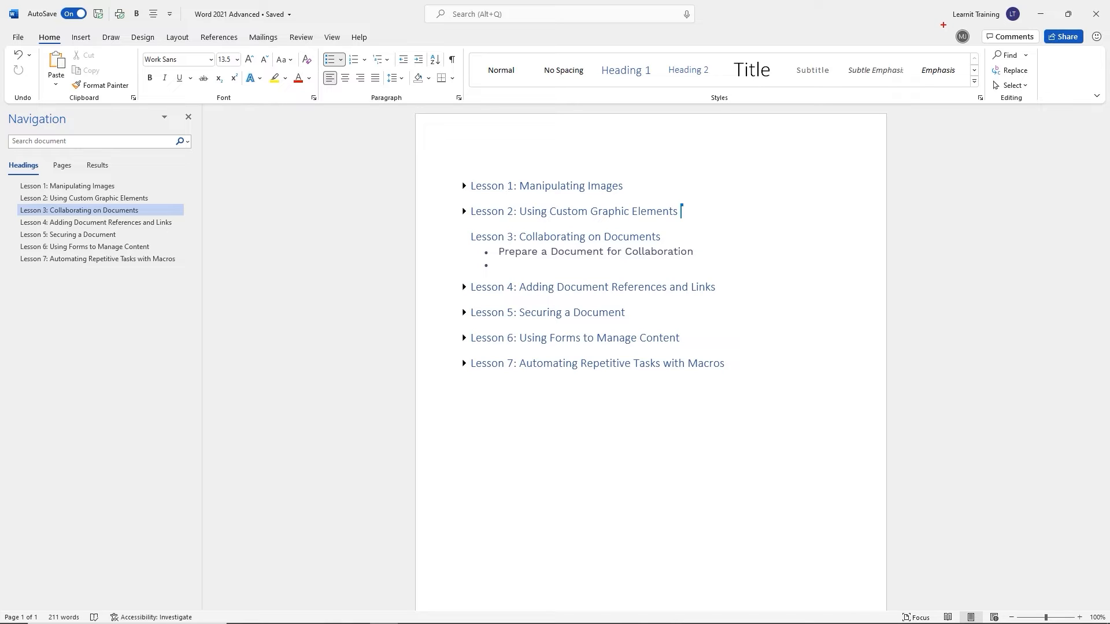
Go to the co-author's current editing location in the document
left_click_drag(943, 25, 981, 49)
key("Escape")
mouse_move(962, 41)
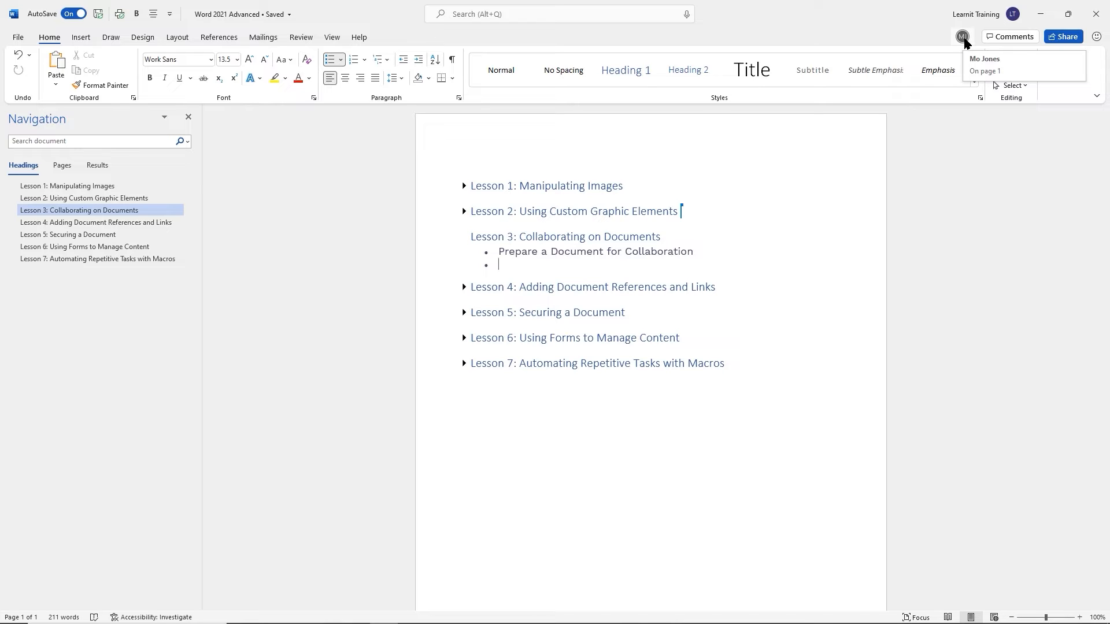
left_click(962, 37)
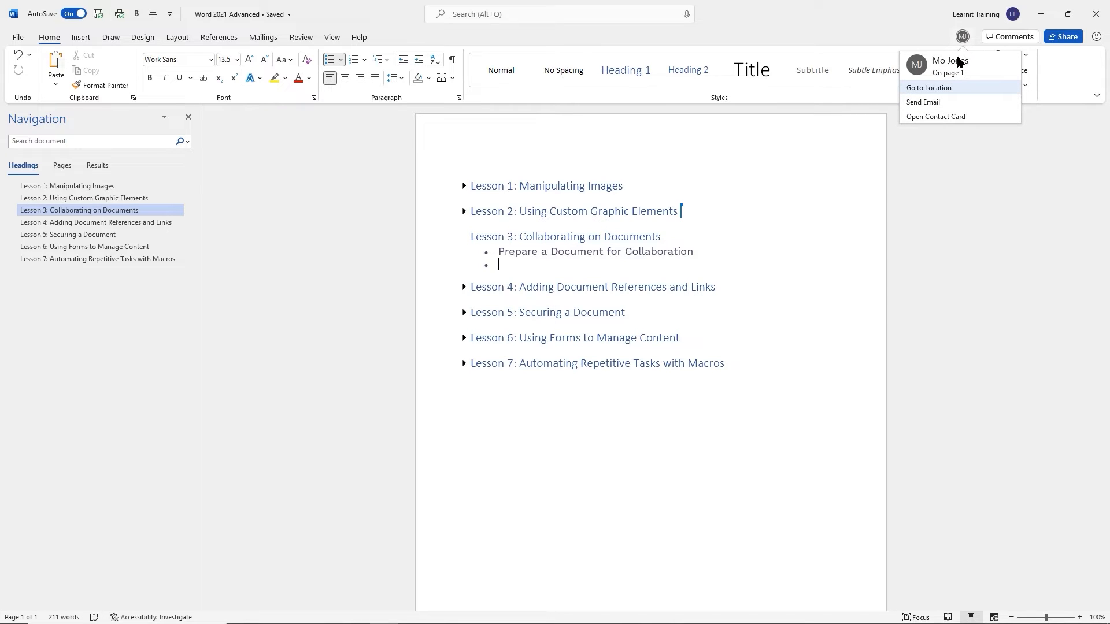
left_click(928, 87)
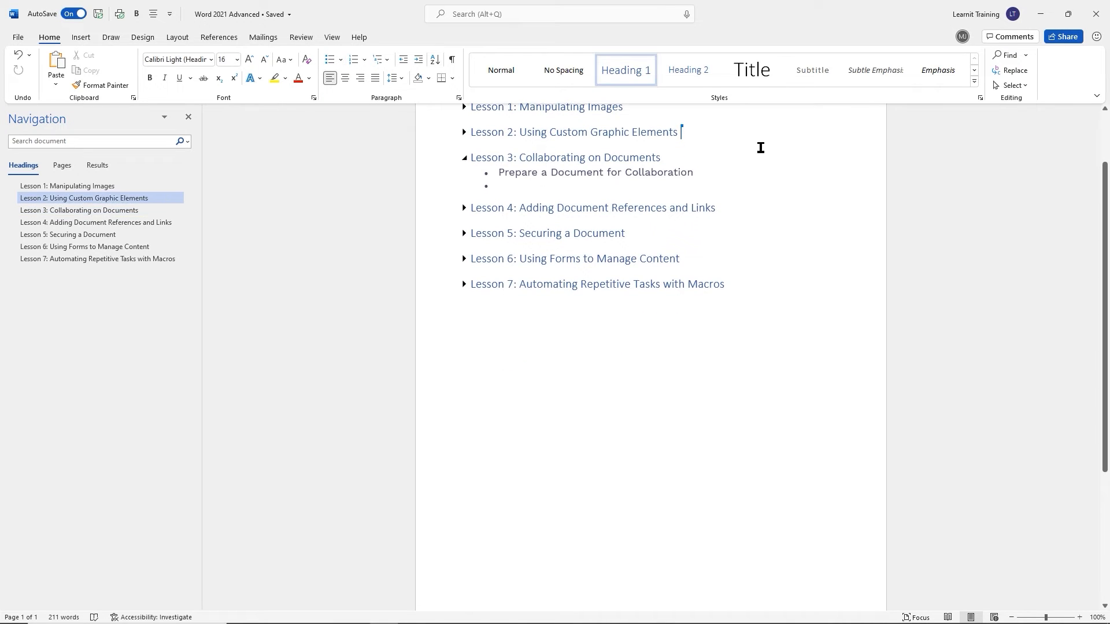
scroll(729, 208, "up", 1)
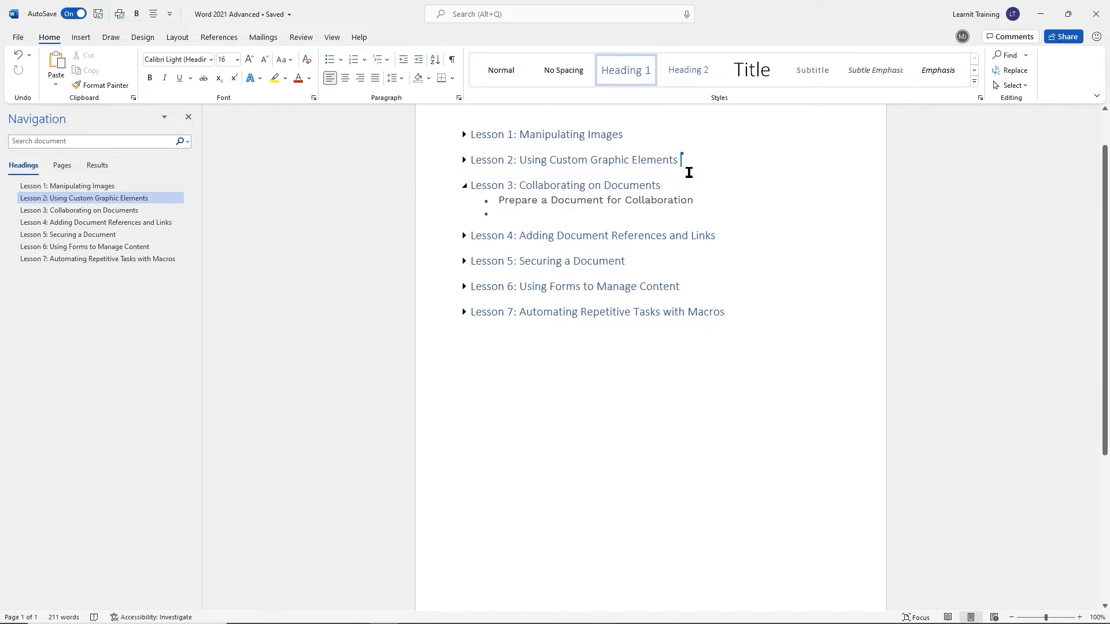
mouse_move(681, 167)
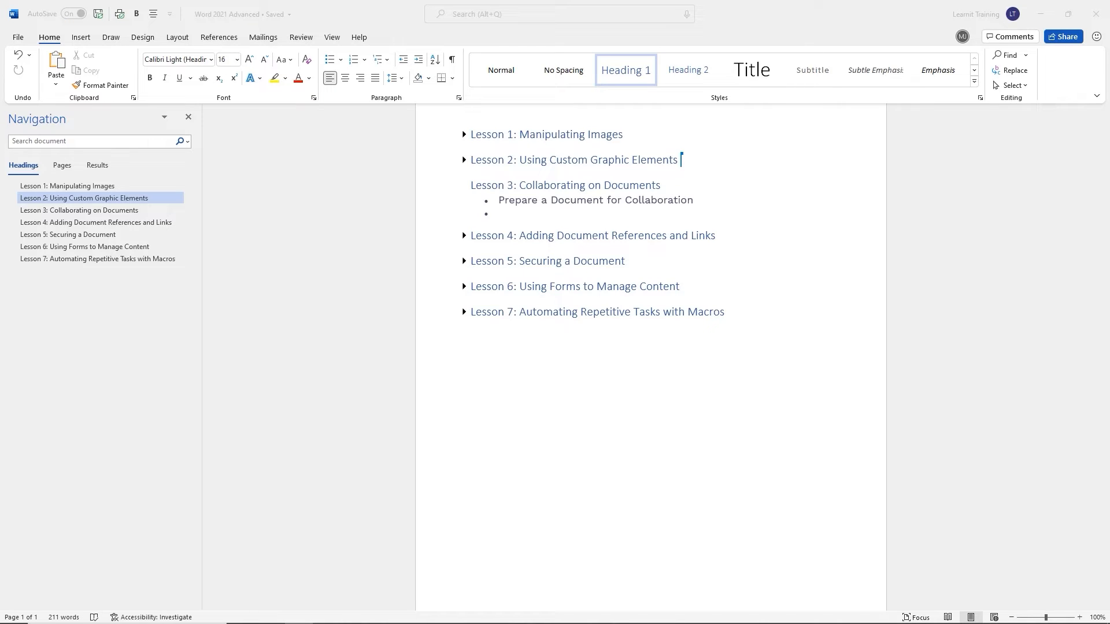
scroll(830, 223, "up", 1)
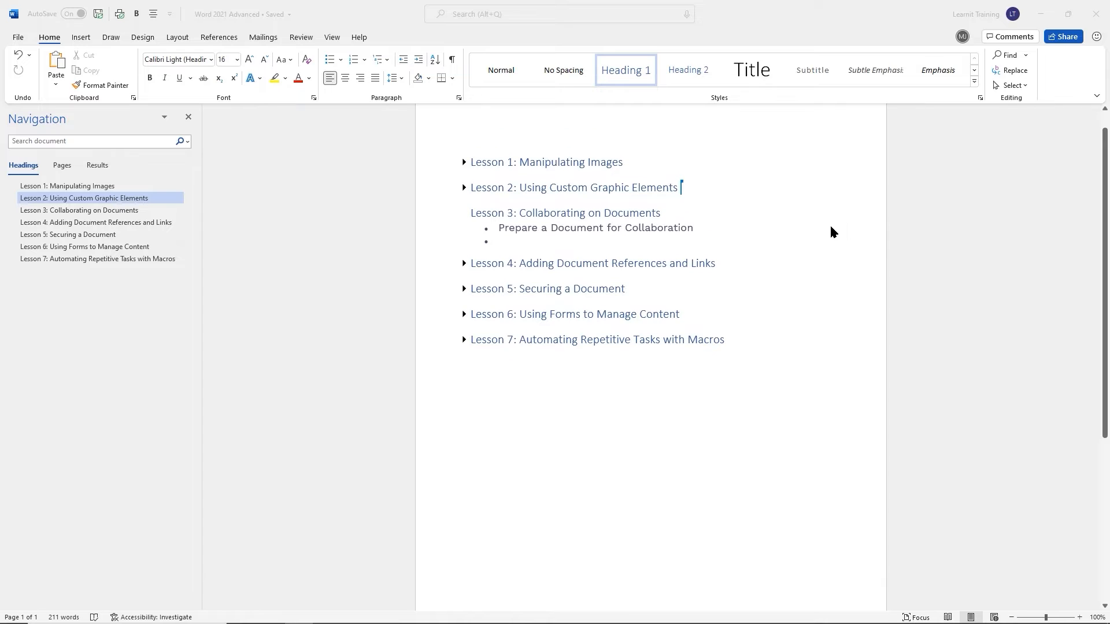
Post the comment "Please add content here." on the word "Documents" in the Lesson 3 heading
left_click(963, 37)
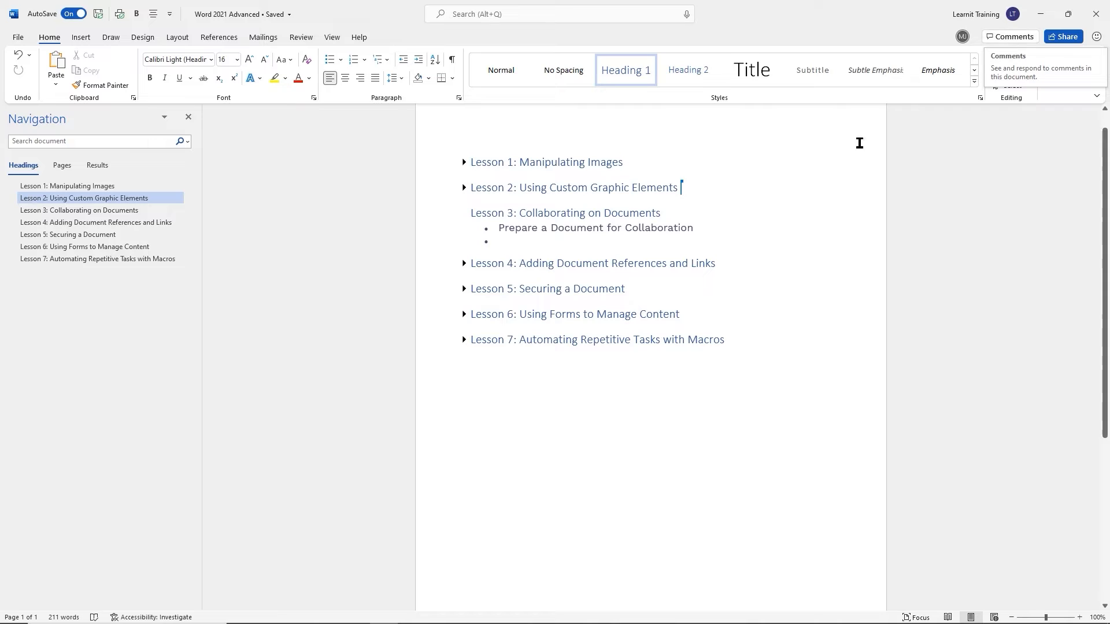
left_click(679, 216)
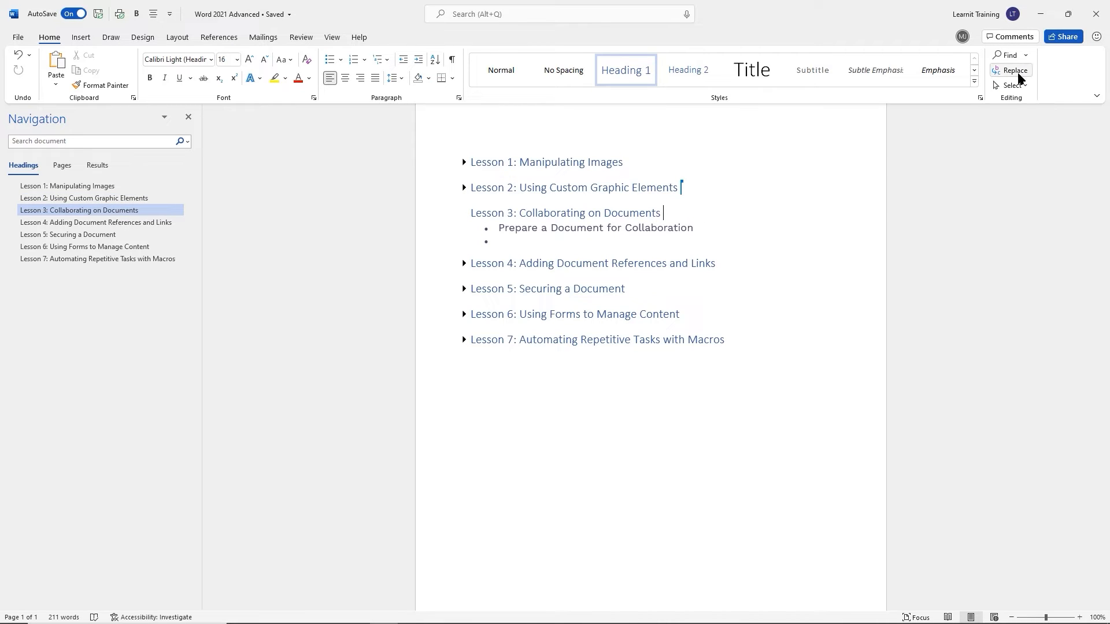
left_click(1017, 38)
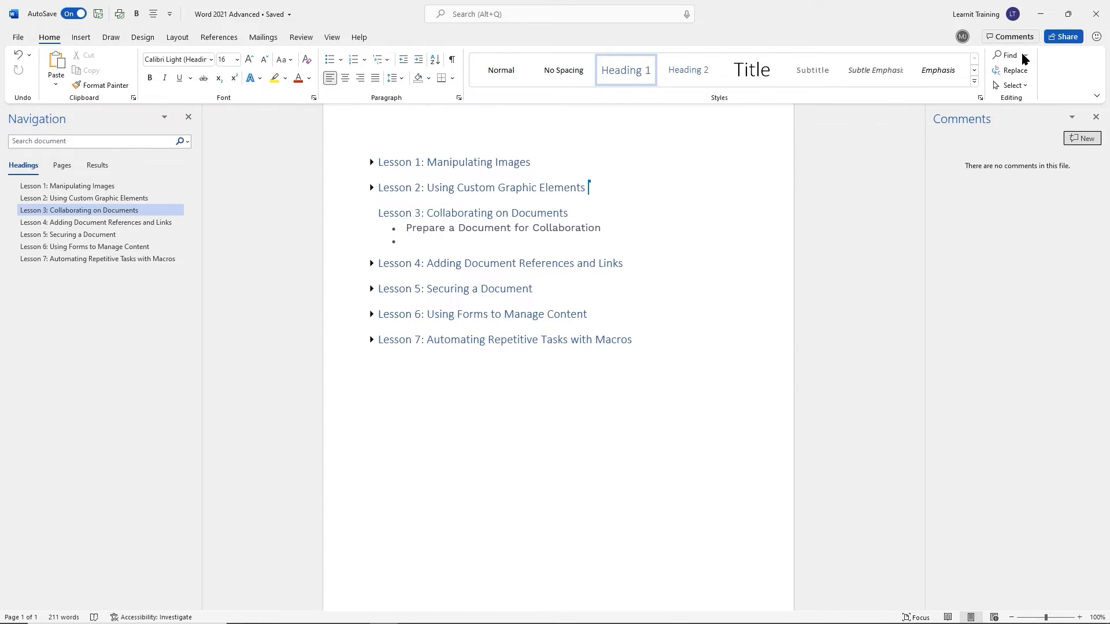
left_click(1085, 139)
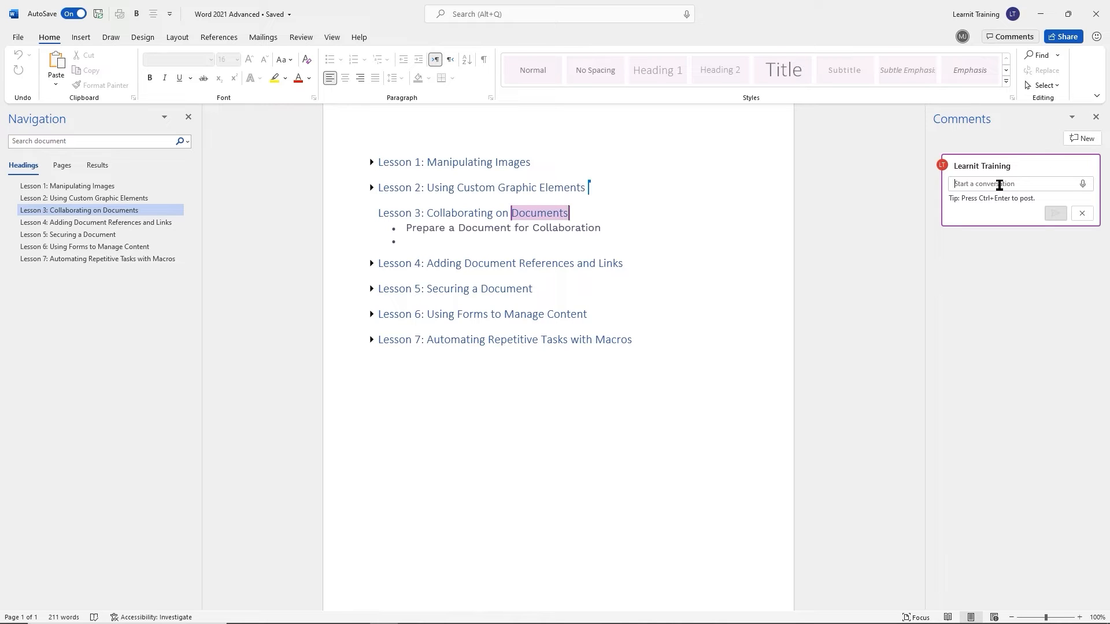
type("Pleas")
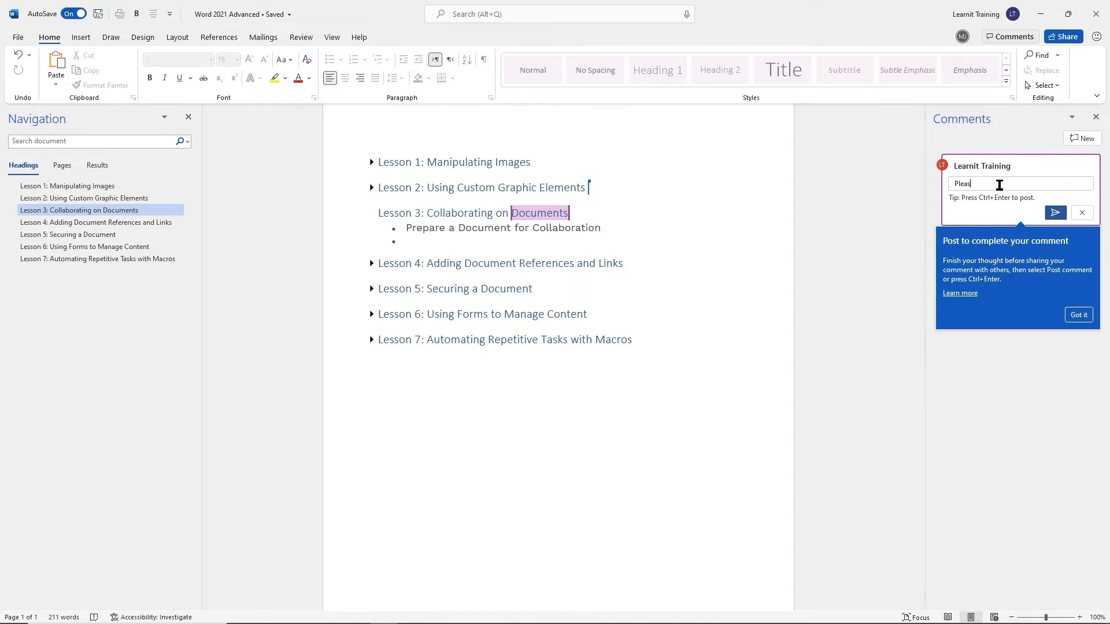
type("e add comment he")
left_click(1055, 213)
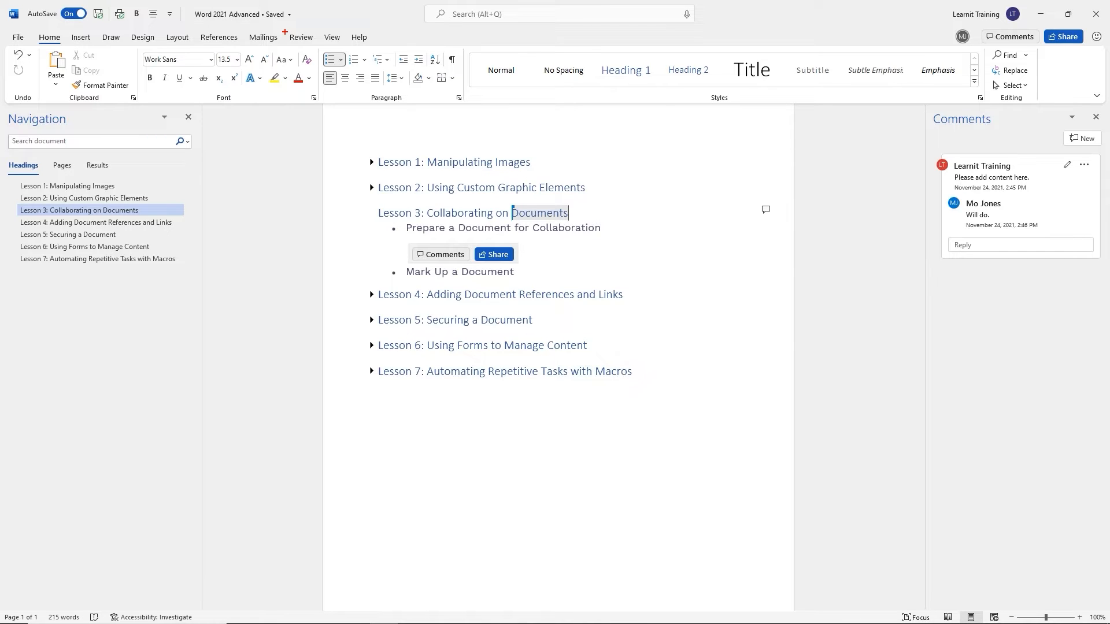
Show the review commands and examine the comment thread along with the tracking and changes tools
left_click_drag(283, 28, 322, 48)
key("Escape")
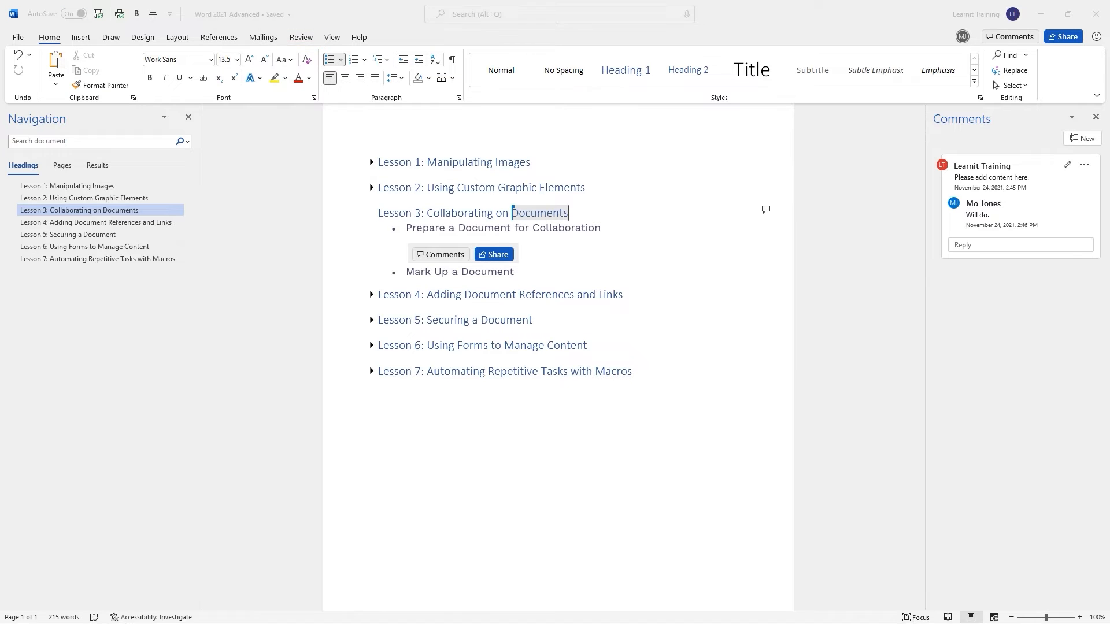
left_click(301, 39)
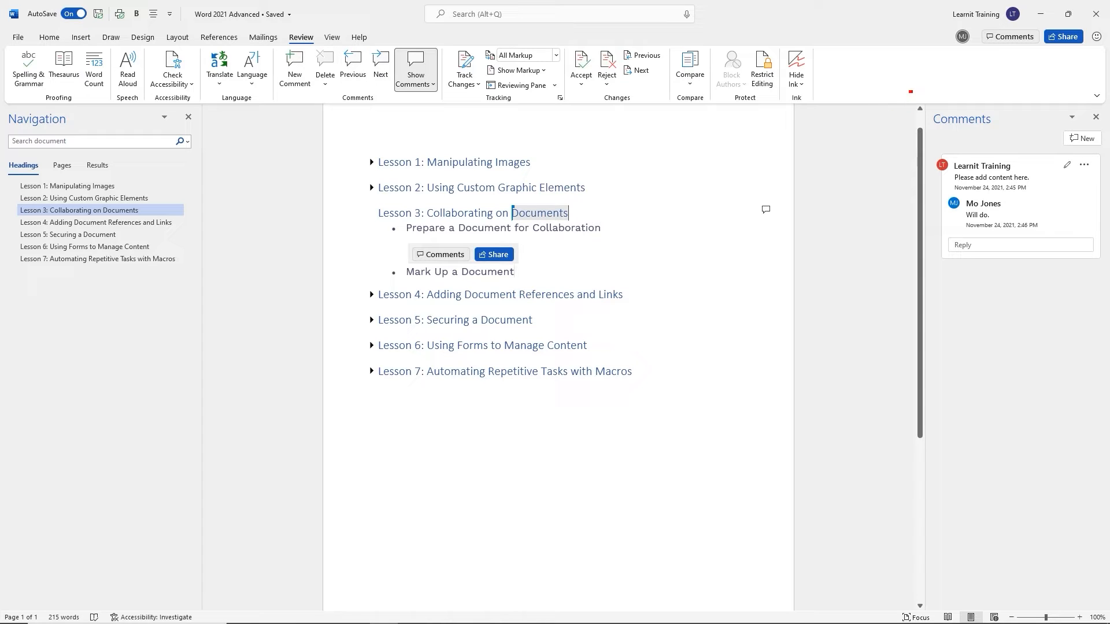
mouse_move(910, 91)
left_mouse_down()
mouse_move(1023, 166)
mouse_move(1106, 271)
left_mouse_up()
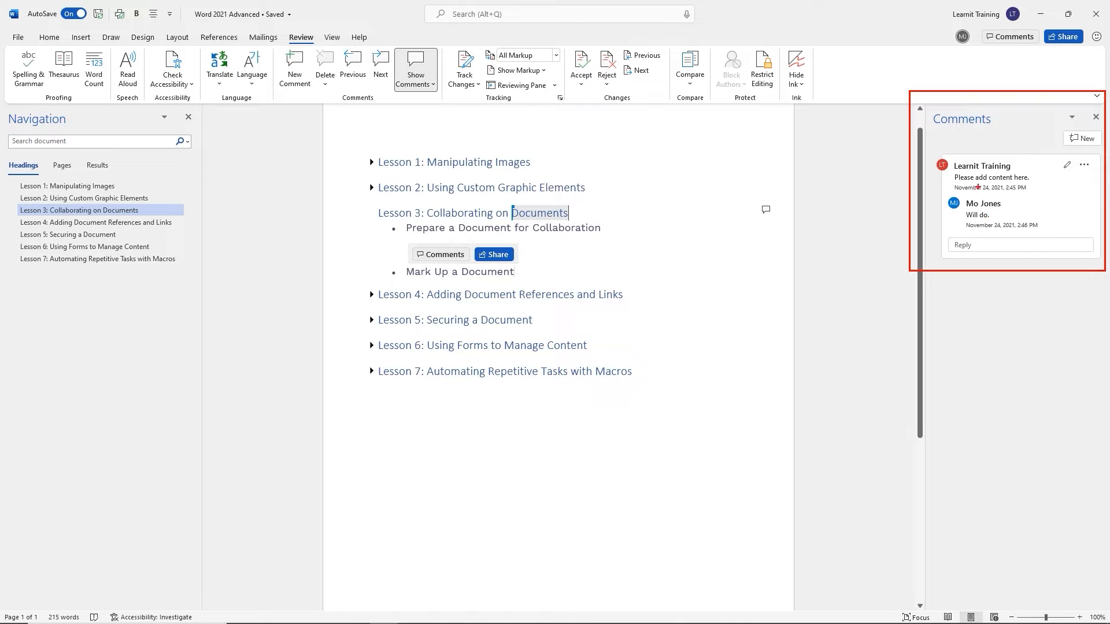
mouse_move(938, 192)
left_mouse_down()
mouse_move(1003, 225)
mouse_move(1058, 234)
left_mouse_up()
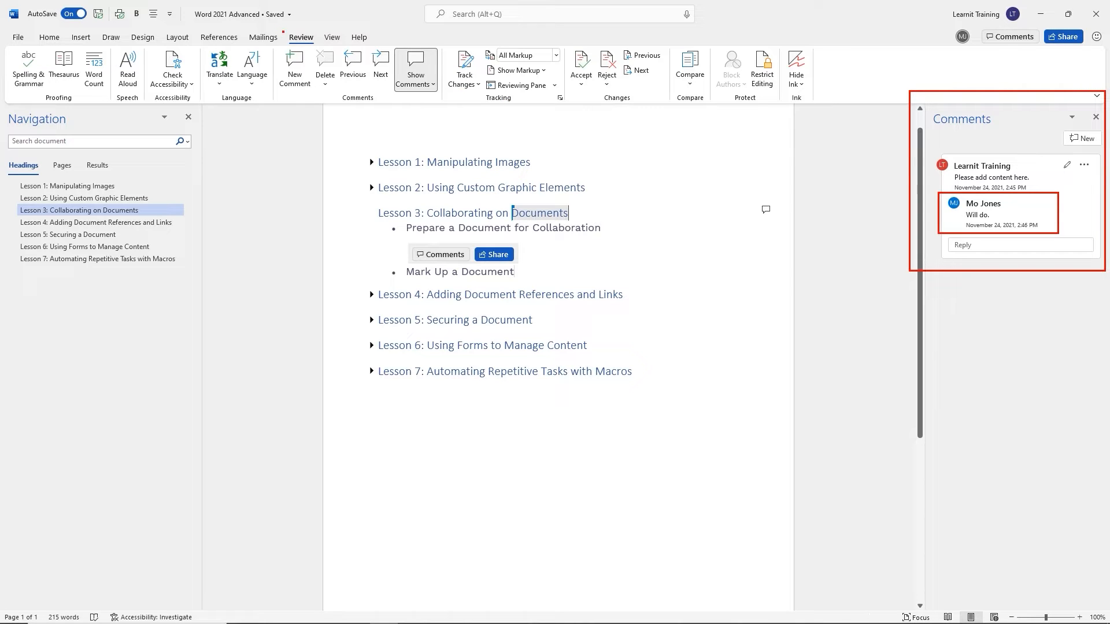
left_click_drag(283, 32, 321, 45)
left_click_drag(475, 90, 526, 106)
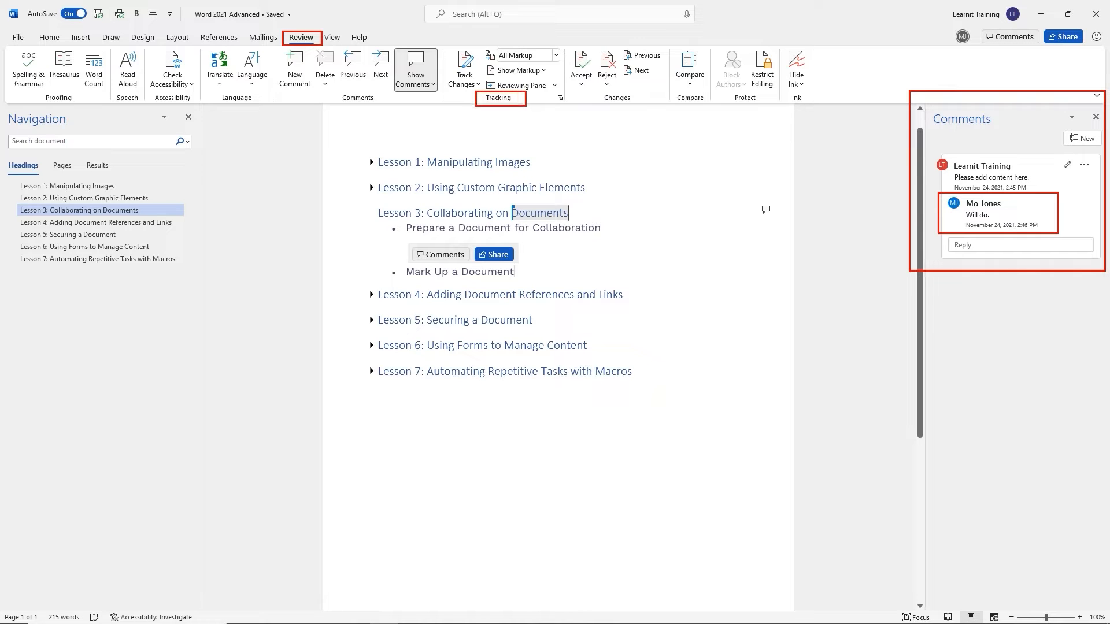
left_click_drag(592, 90, 641, 108)
key("Escape")
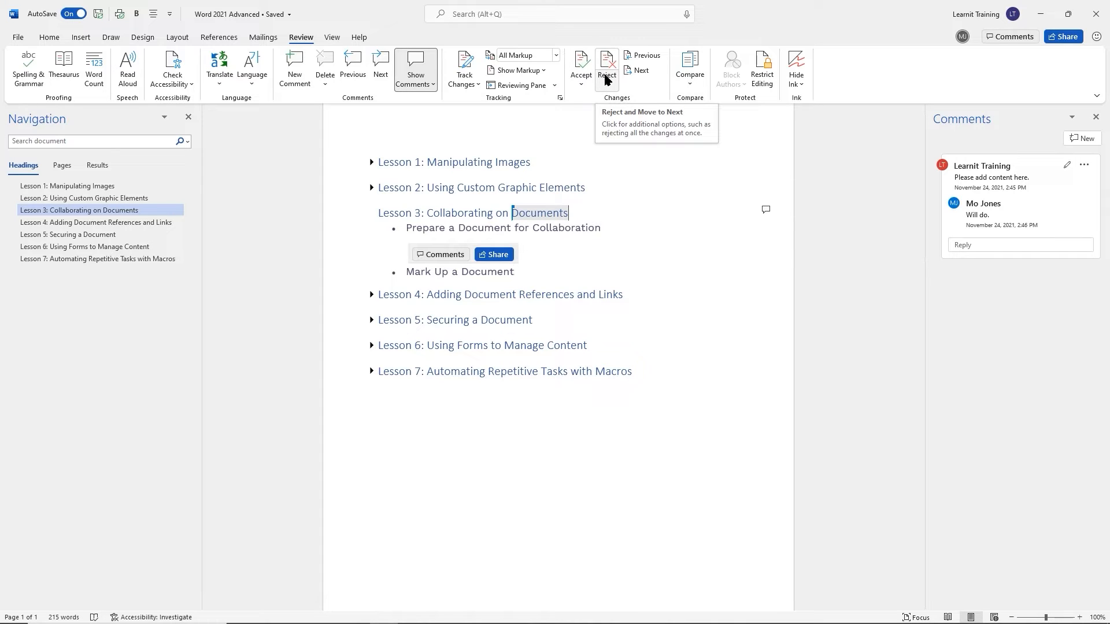
Examine the available Track Changes, markup display and revision balloon options
left_click(479, 86)
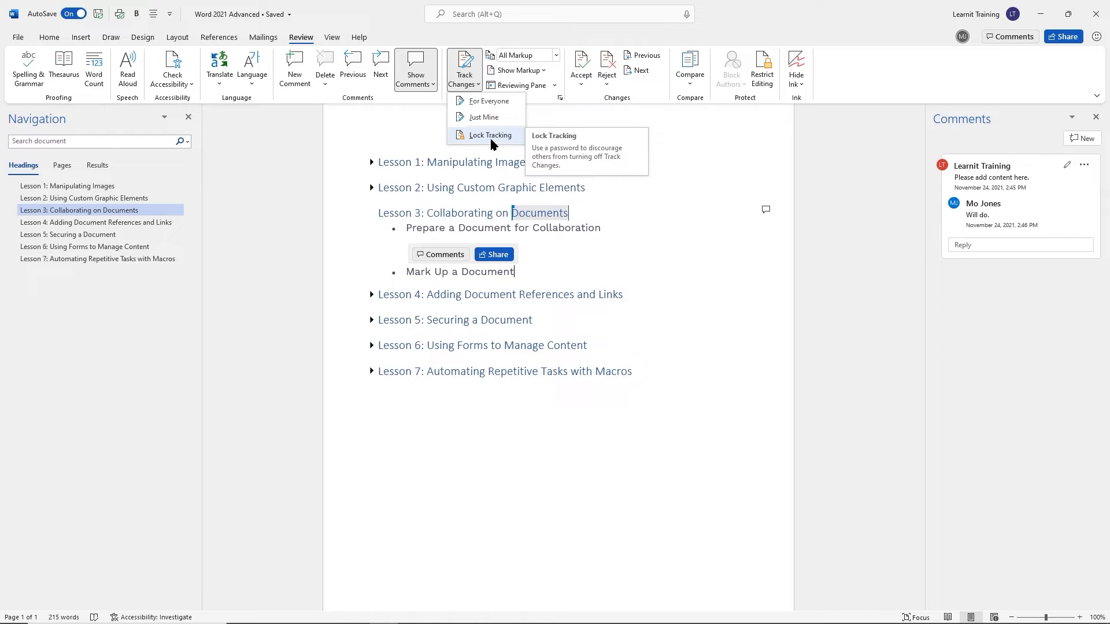
left_click(581, 36)
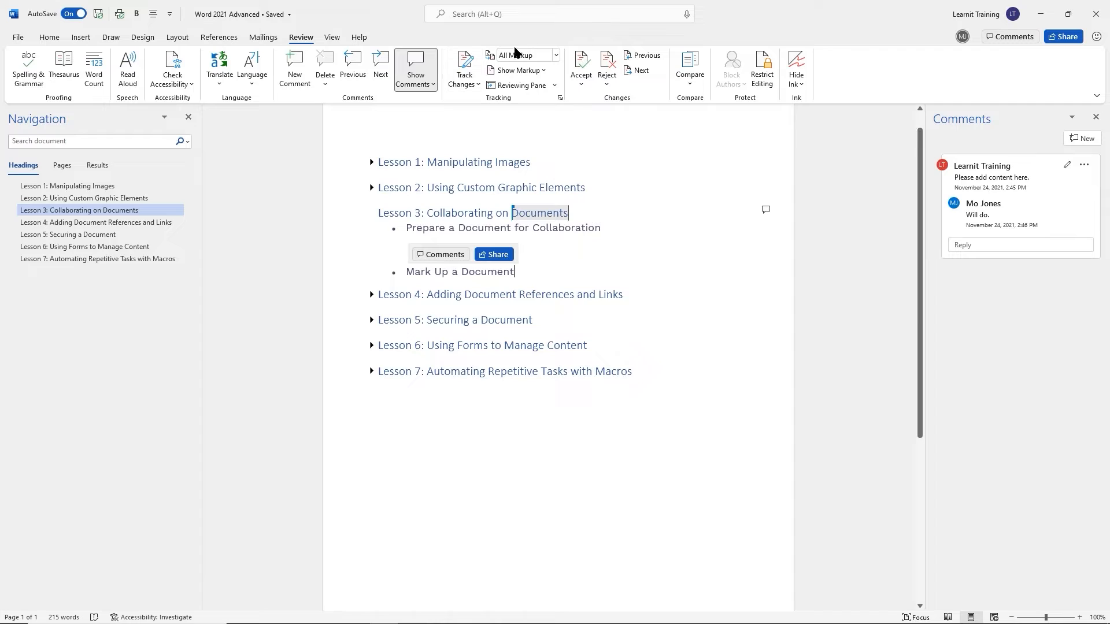
left_click(556, 55)
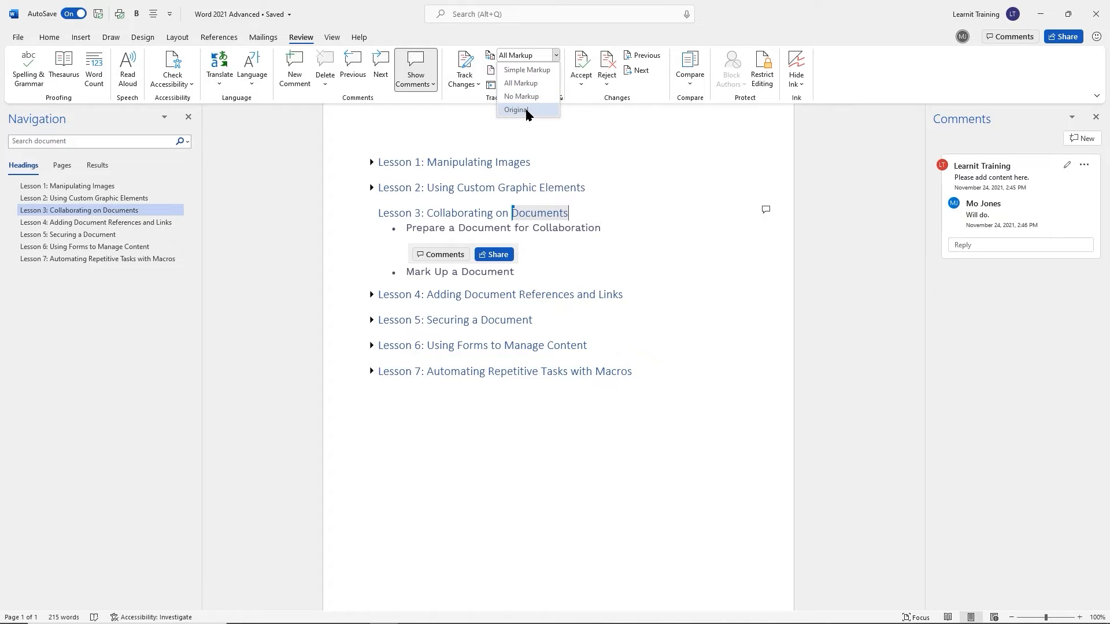
left_click(577, 44)
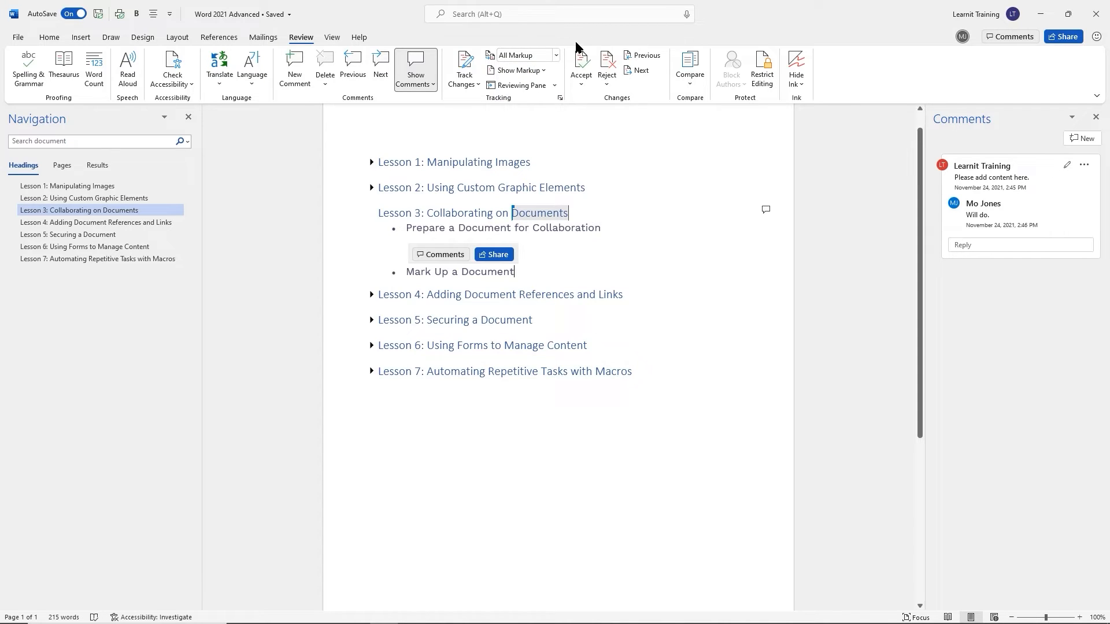
left_click(545, 70)
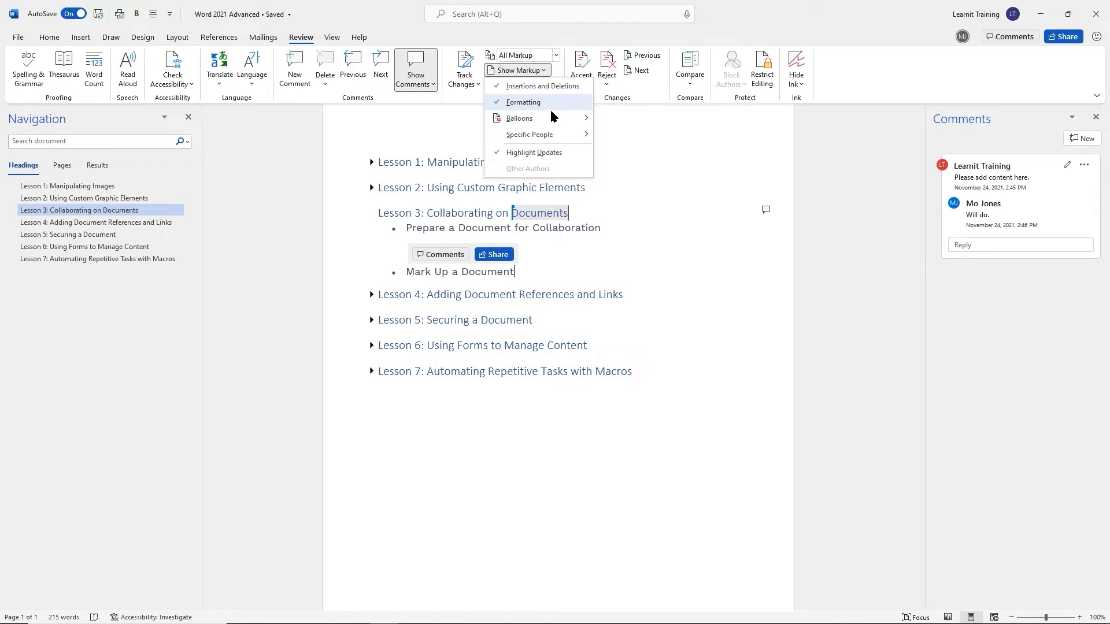
mouse_move(552, 114)
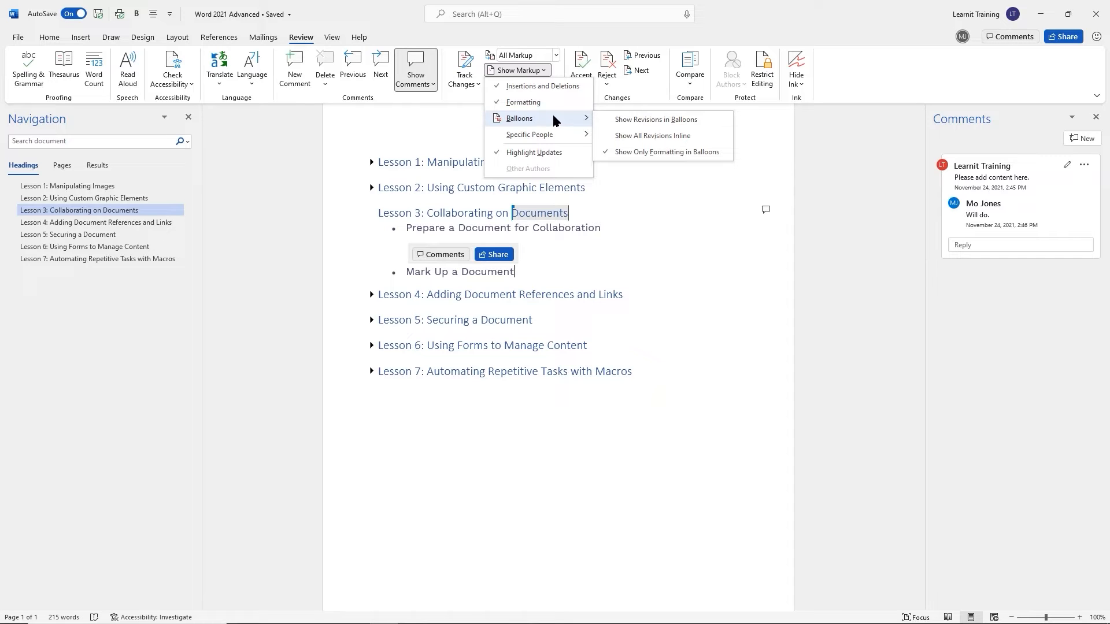
Turn on Track Changes and display the revisions in a vertical Reviewing Pane
left_click(465, 66)
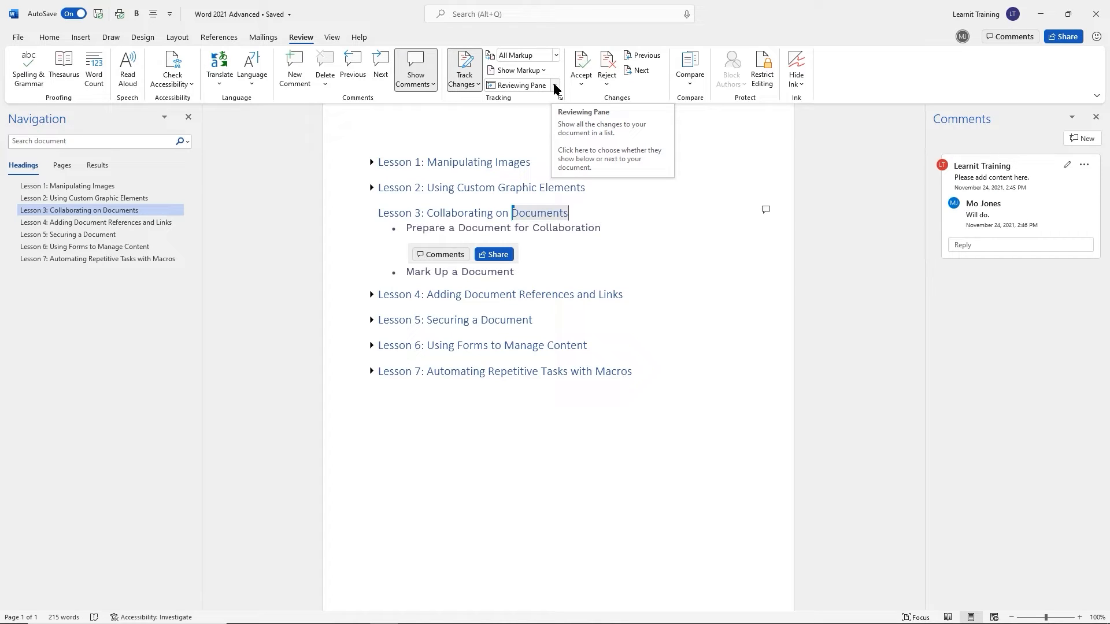
left_click(555, 86)
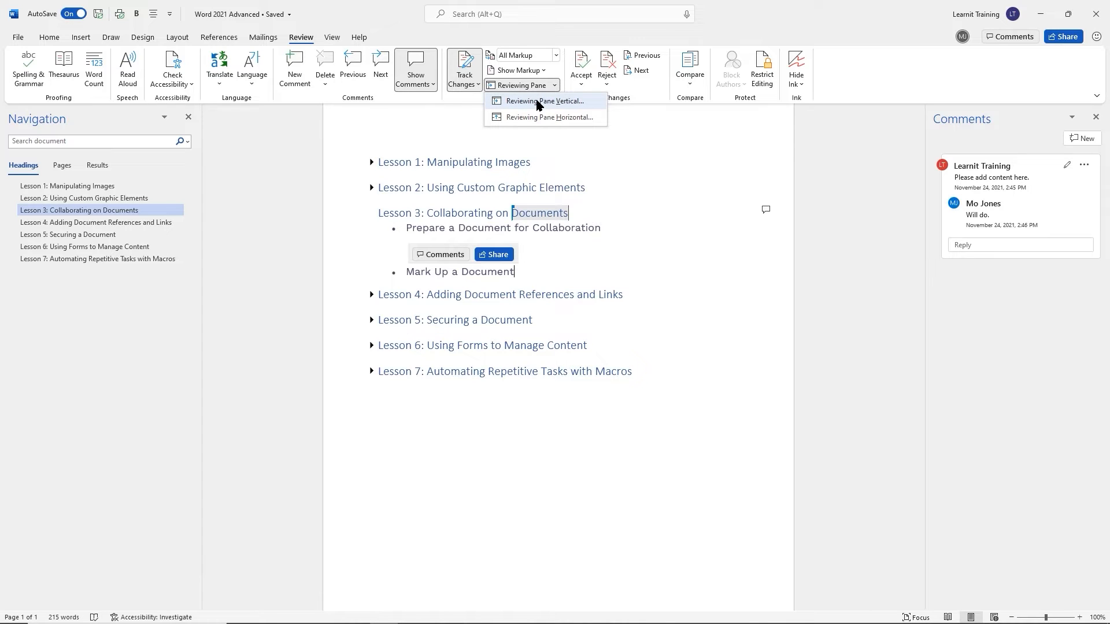
left_click(537, 102)
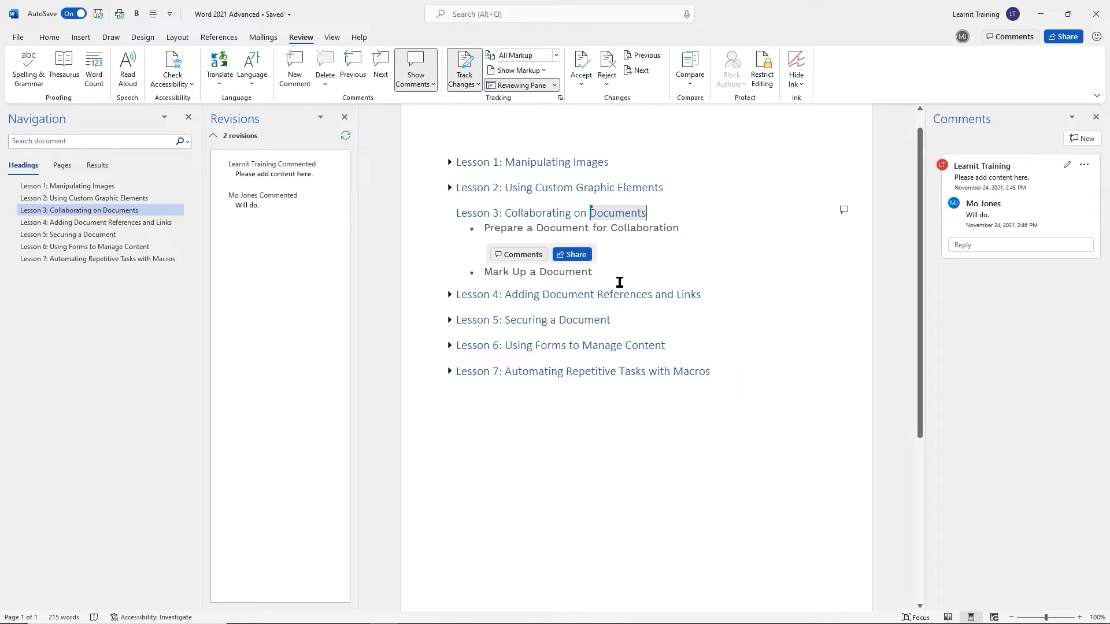
Add a sub-bullet reading "Review tab" under "Mark Up a Document" and show all revisions inline
key("Return")
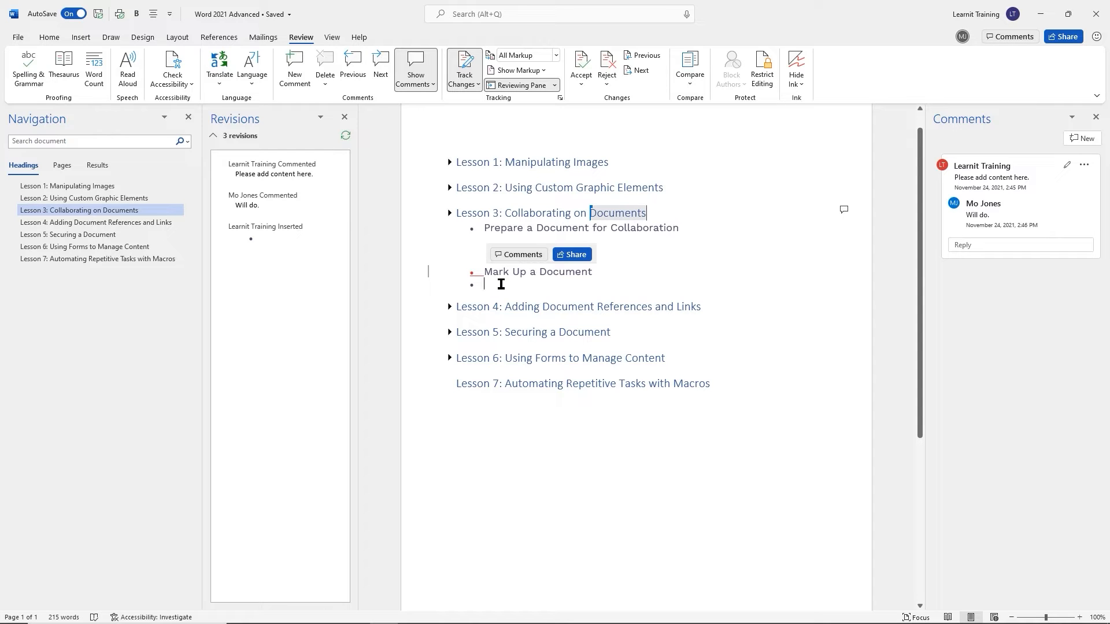
key("Tab")
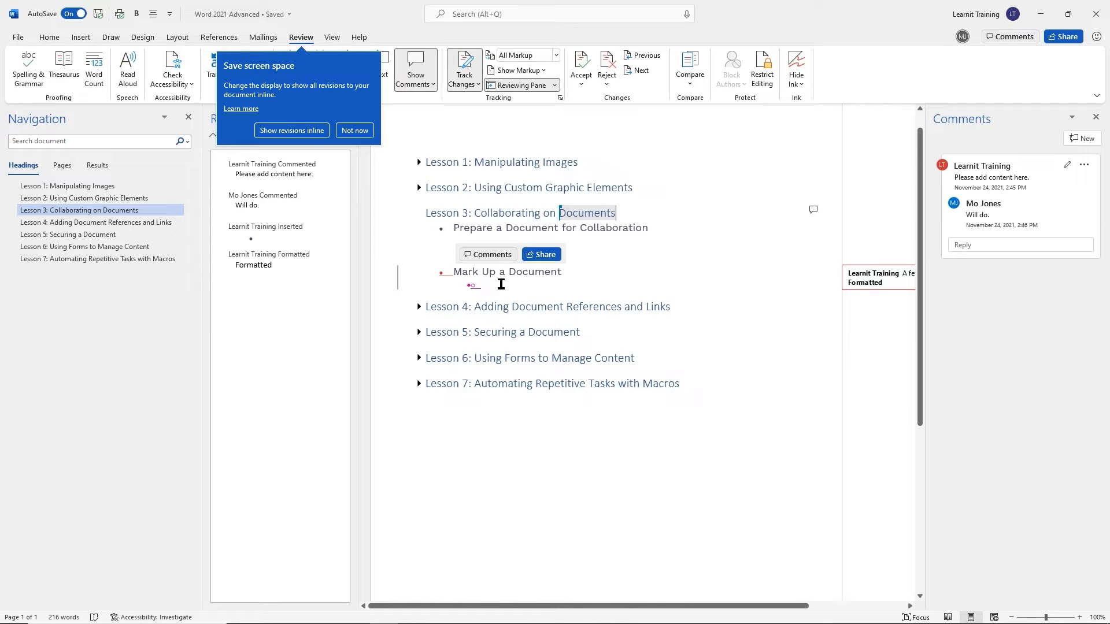
type("Rev")
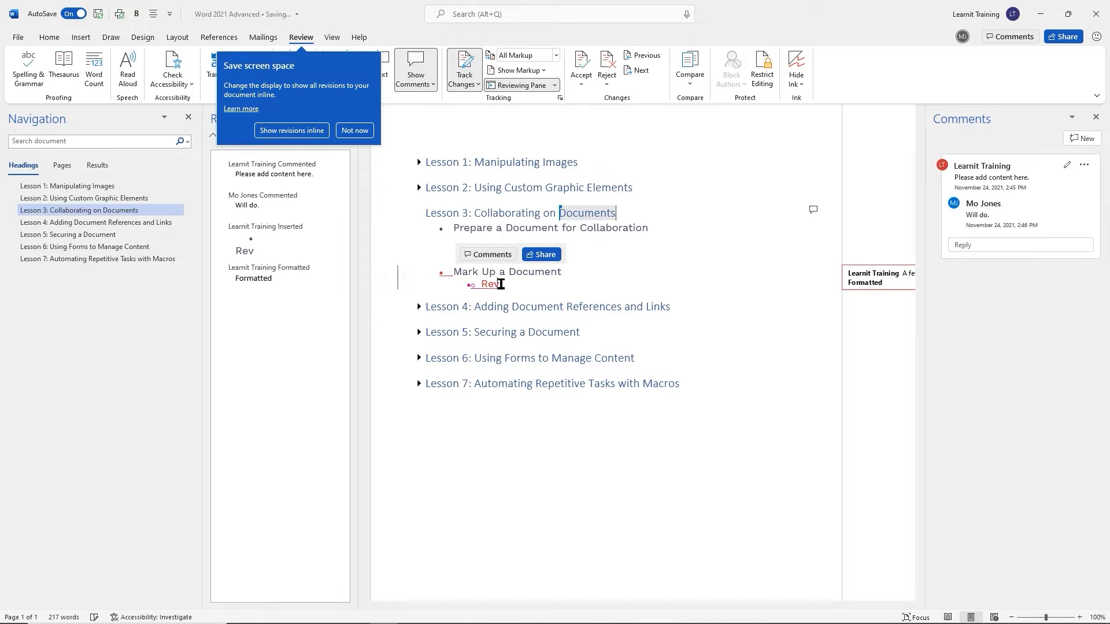
type("iew tab")
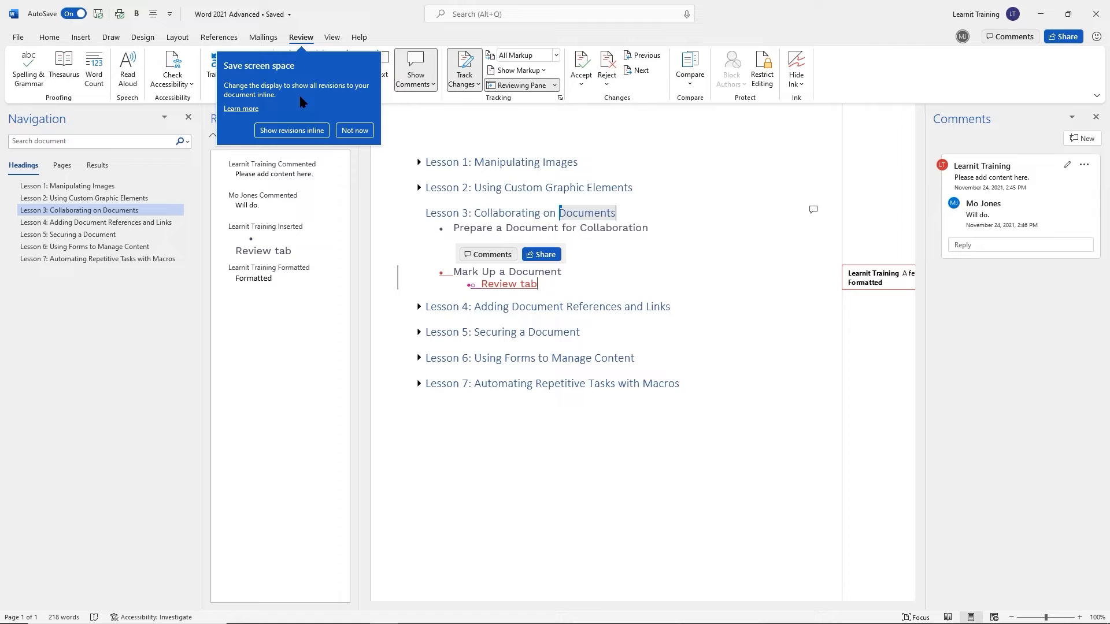
left_click(299, 132)
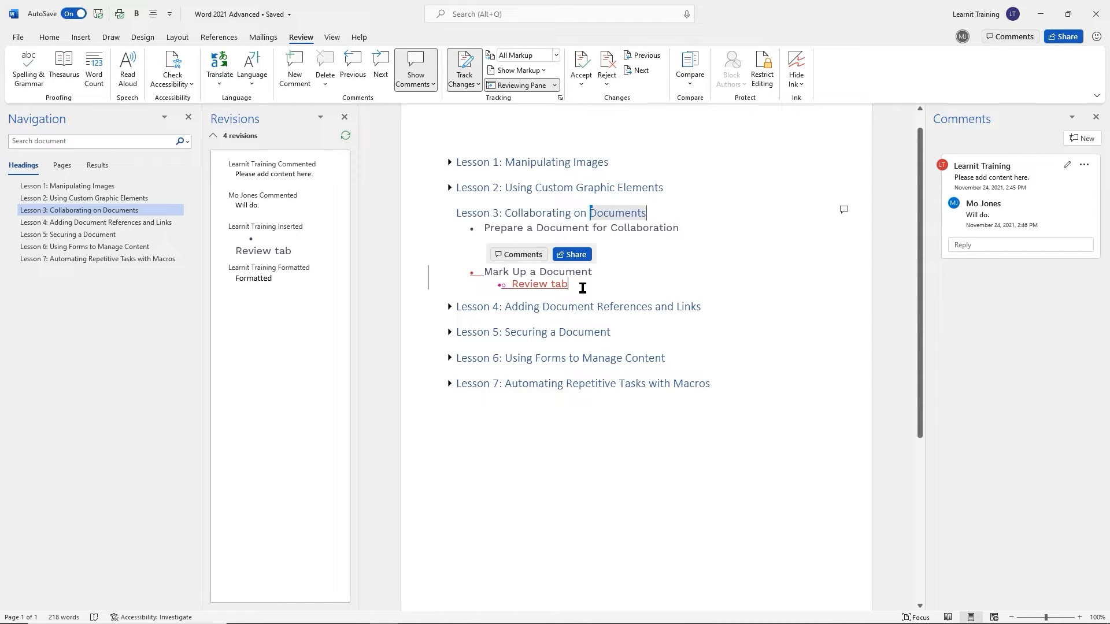
Capture the Tracking command group as a screenshot and examine the markup view and Show Markup options
key("super+shift+s")
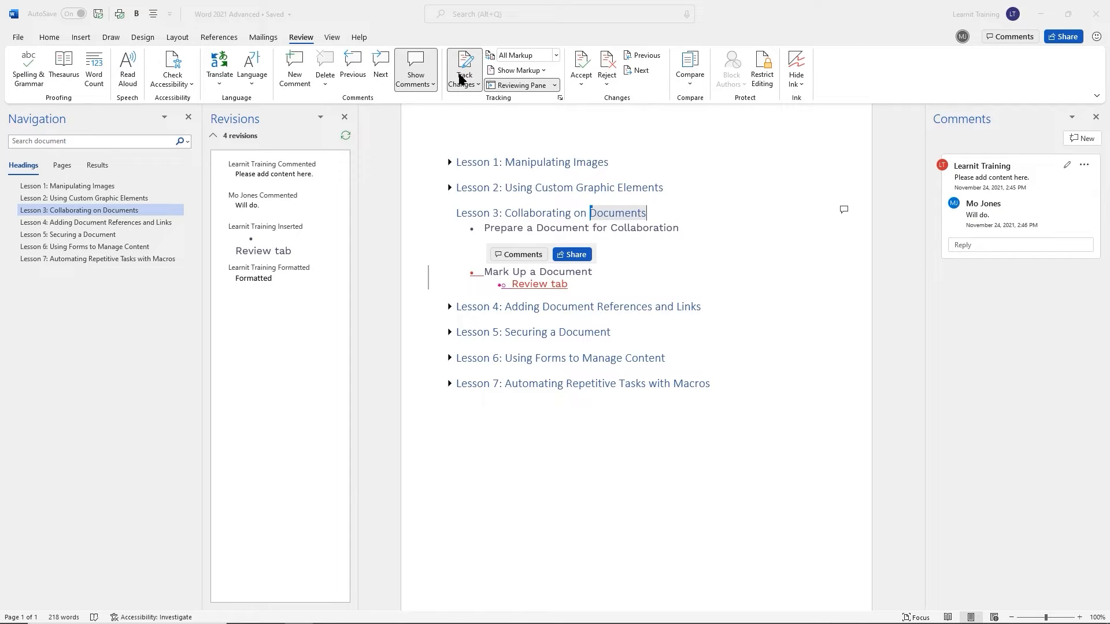
left_click(557, 56)
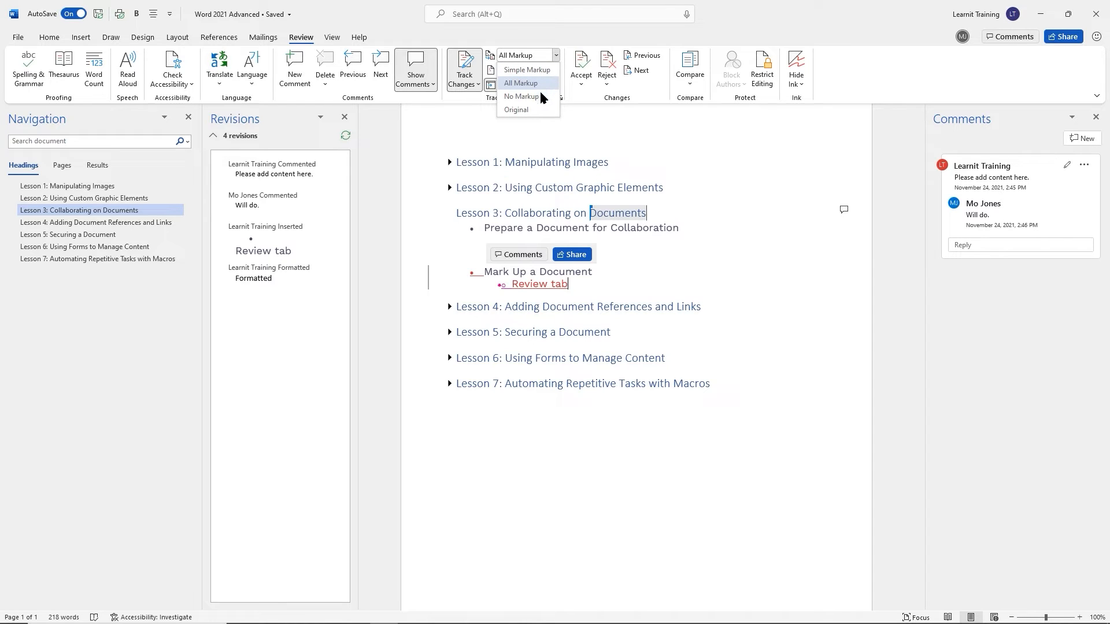
left_click(570, 30)
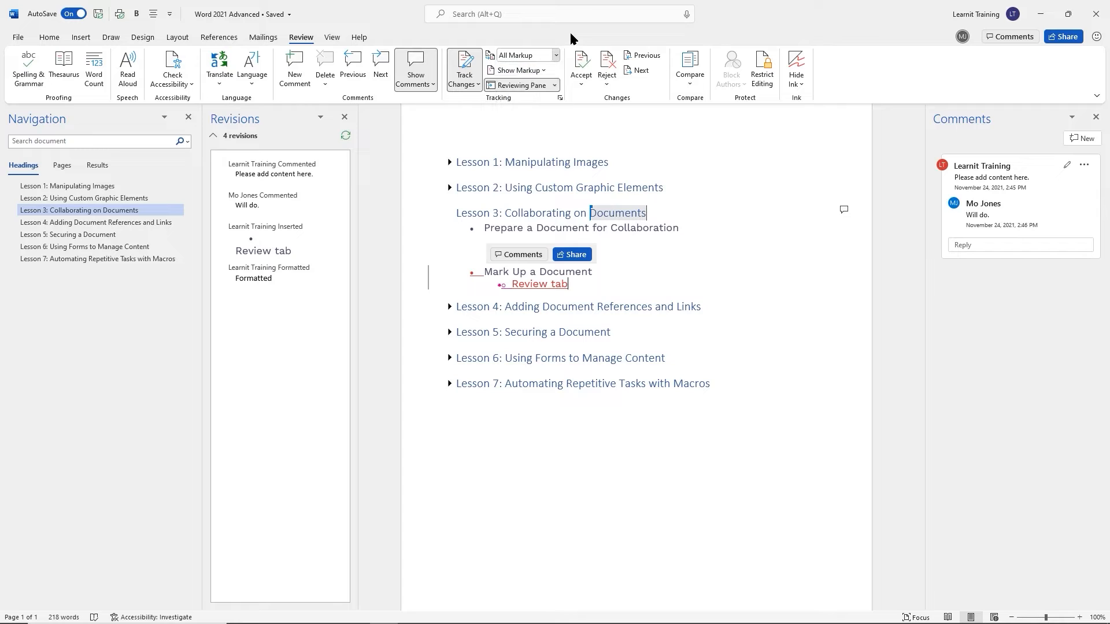
left_click(544, 71)
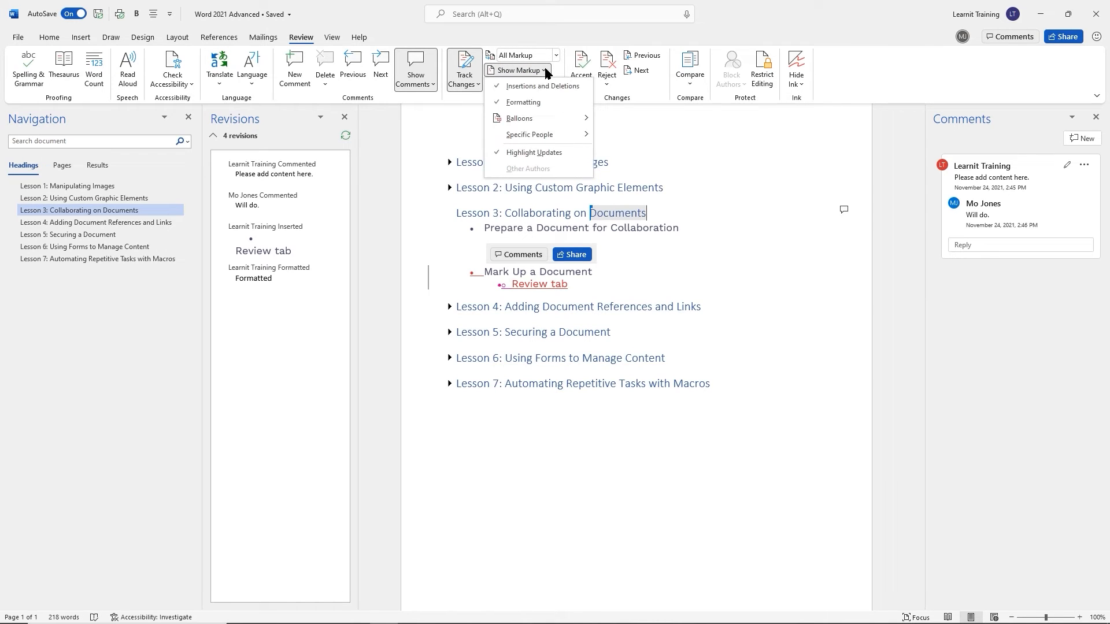
left_click(582, 37)
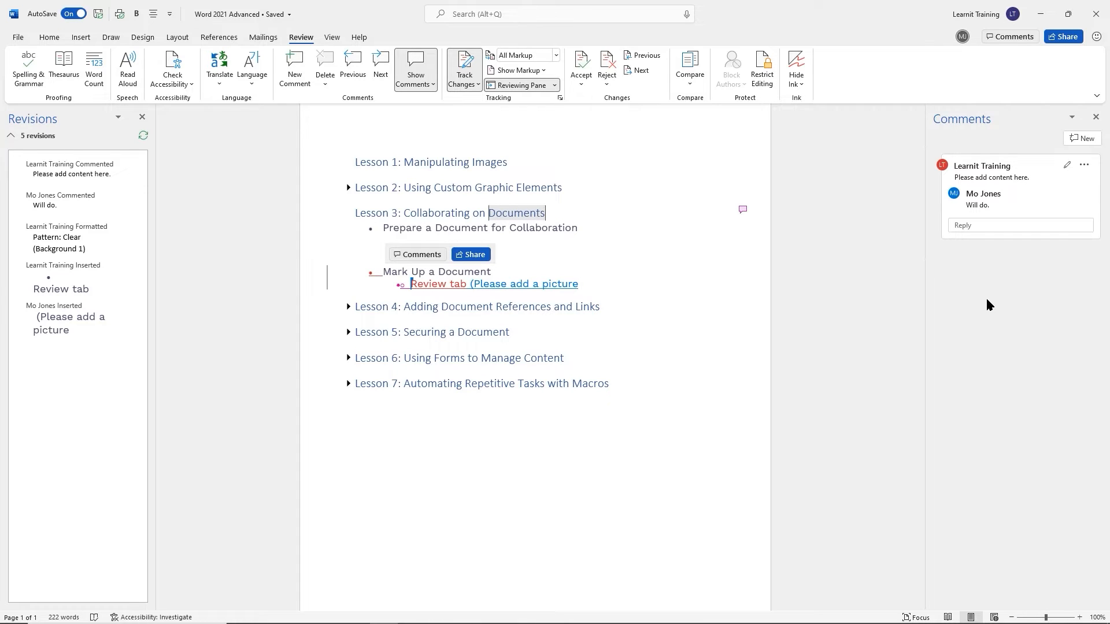
Examine the commands for accepting, rejecting and moving between changes, along with the revision list and the co-author's inserted text
left_click(333, 38)
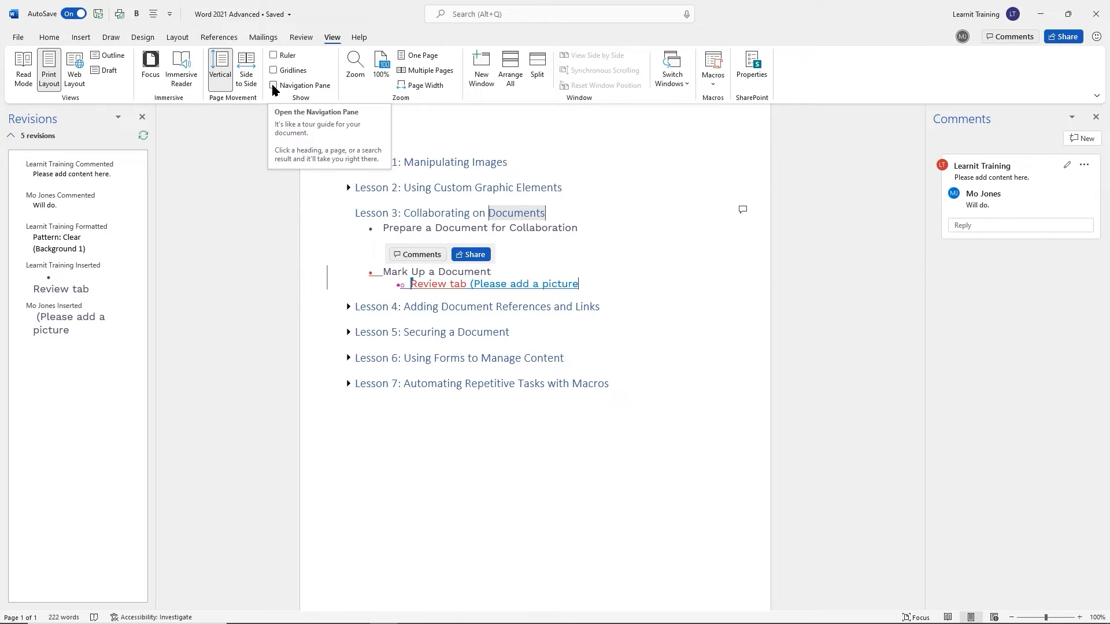
left_click(299, 38)
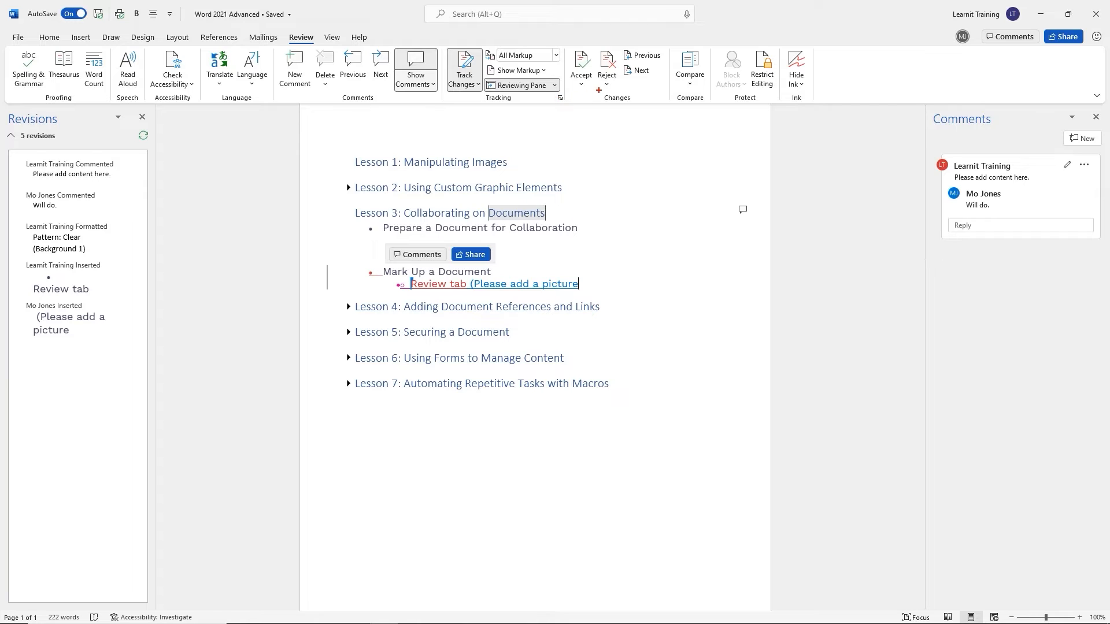
left_click_drag(597, 87, 643, 106)
left_click_drag(568, 44, 618, 87)
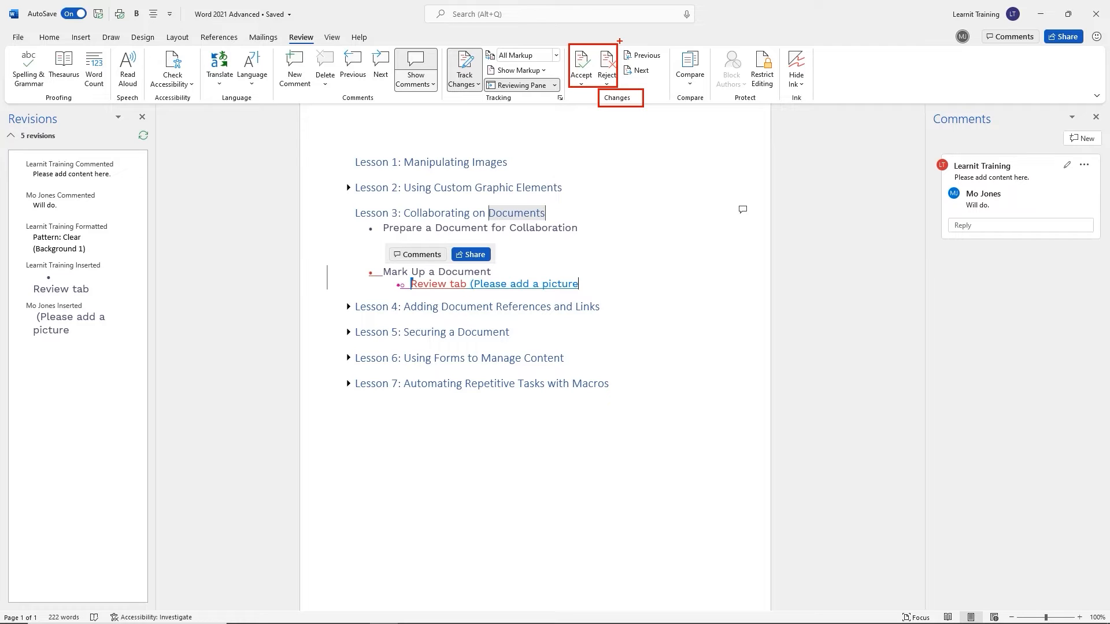
left_click_drag(619, 41, 665, 82)
left_click_drag(17, 156, 126, 353)
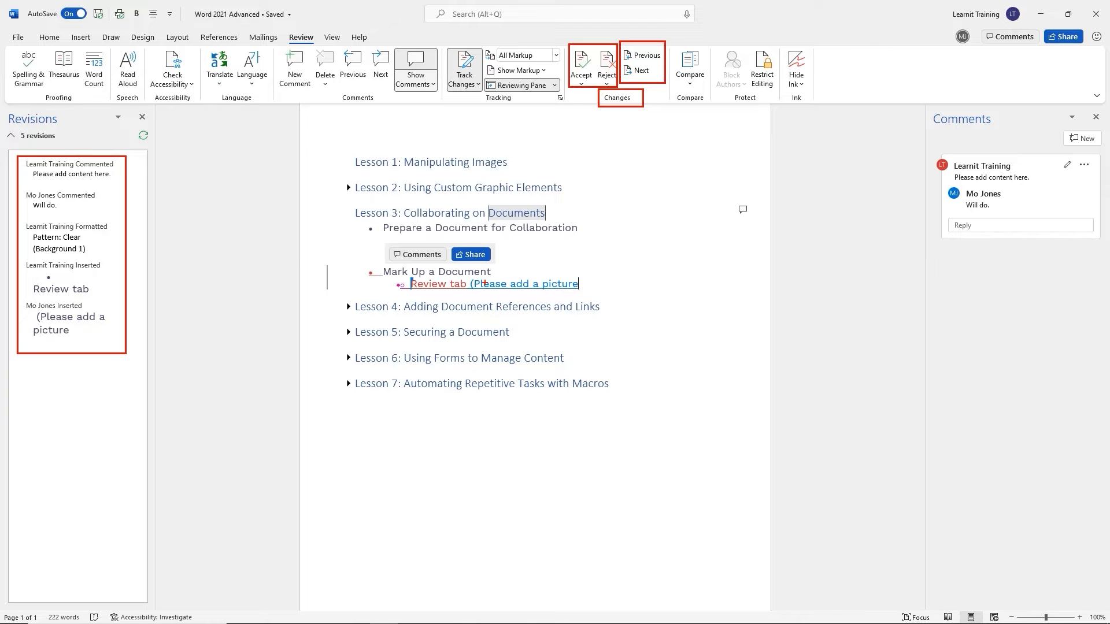
mouse_move(465, 275)
left_mouse_down()
mouse_move(599, 302)
mouse_move(590, 295)
left_mouse_up()
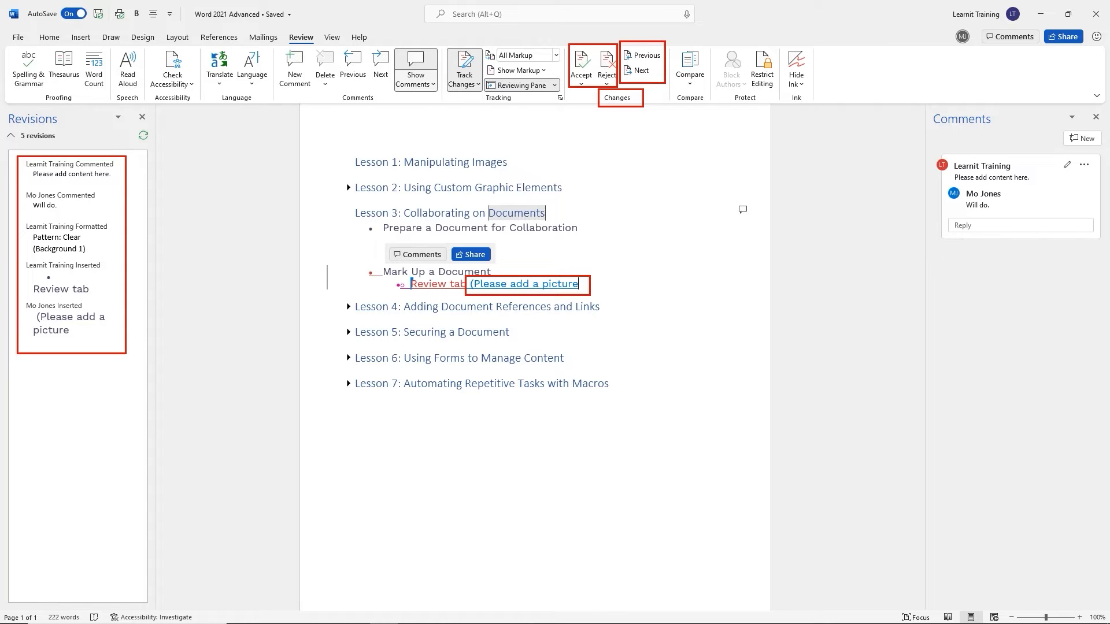
key("Escape")
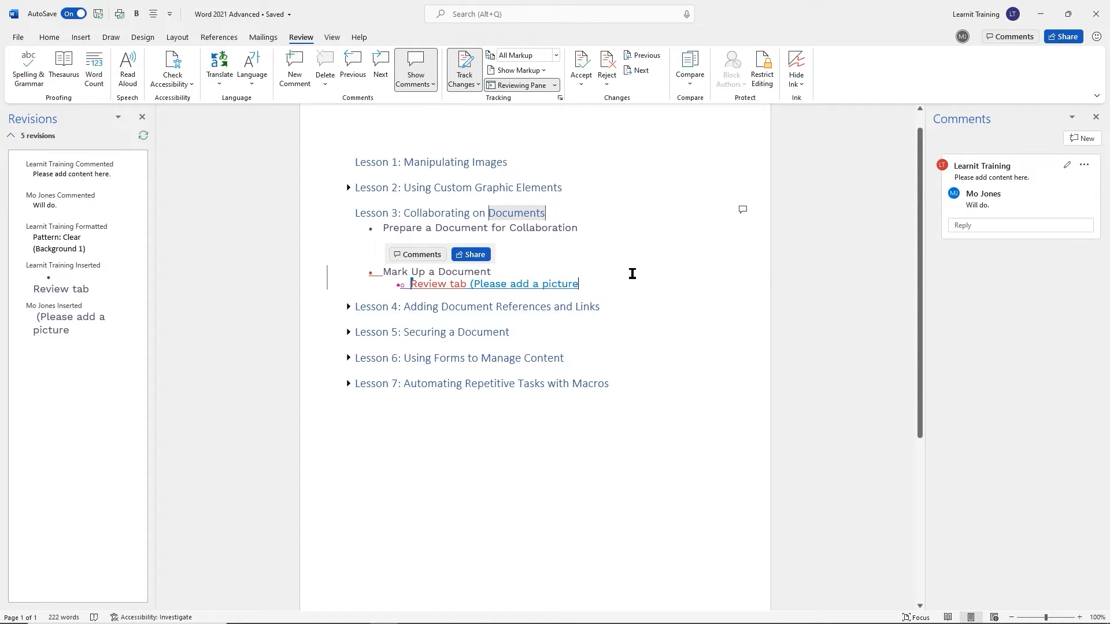
Post the comment "What picture?" on the word "picture" in the co-author's insertion and check its entry in the revision list
left_click(1084, 140)
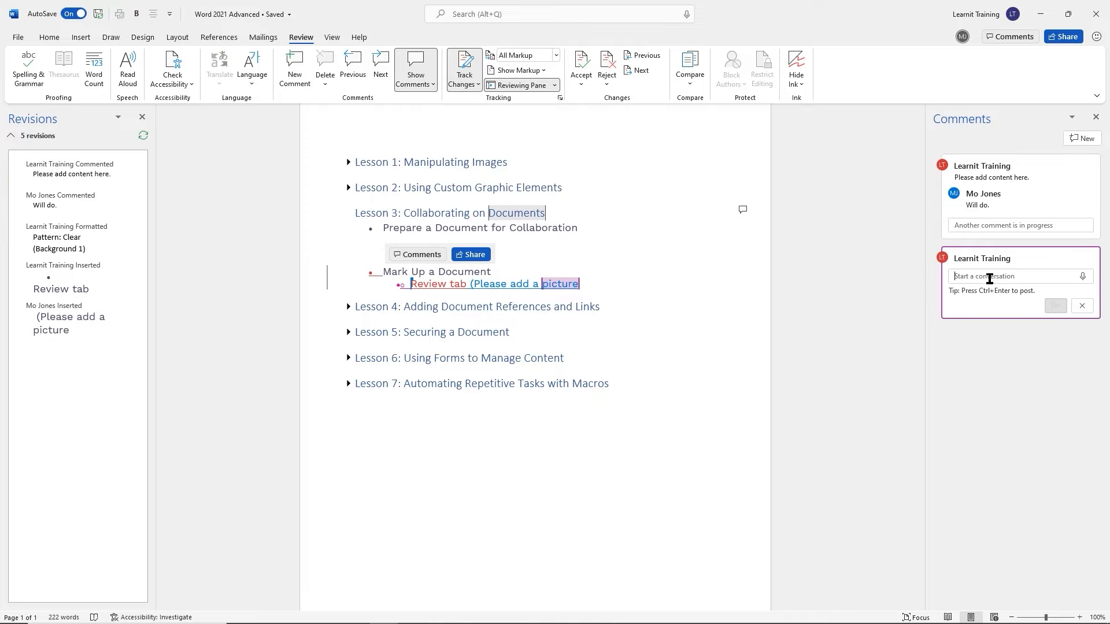
type("Wh")
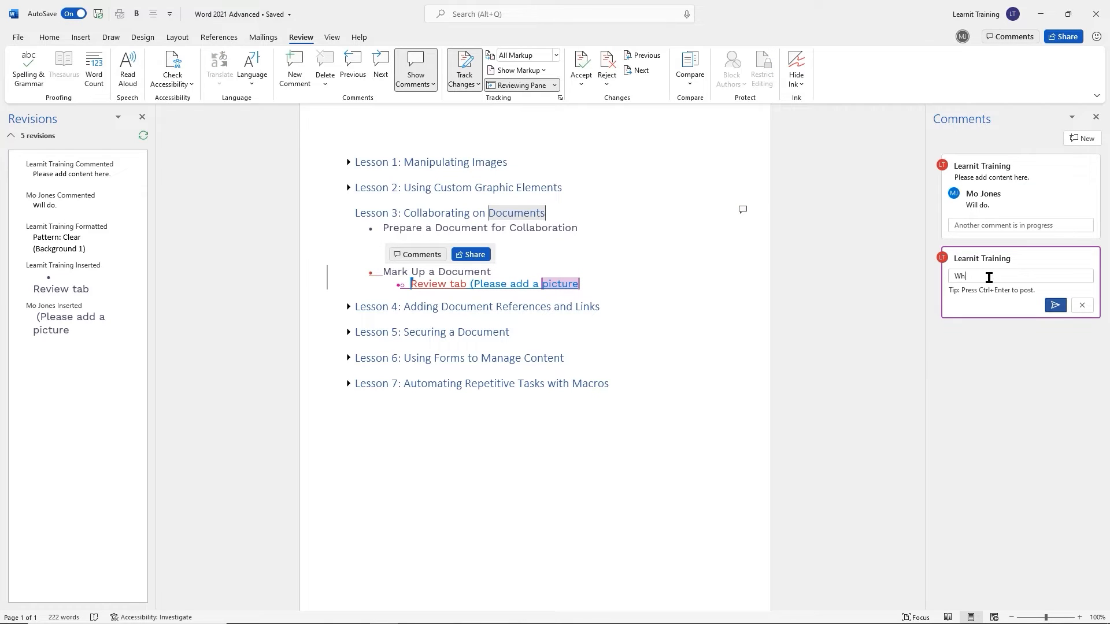
type("at picture?")
left_click(1053, 306)
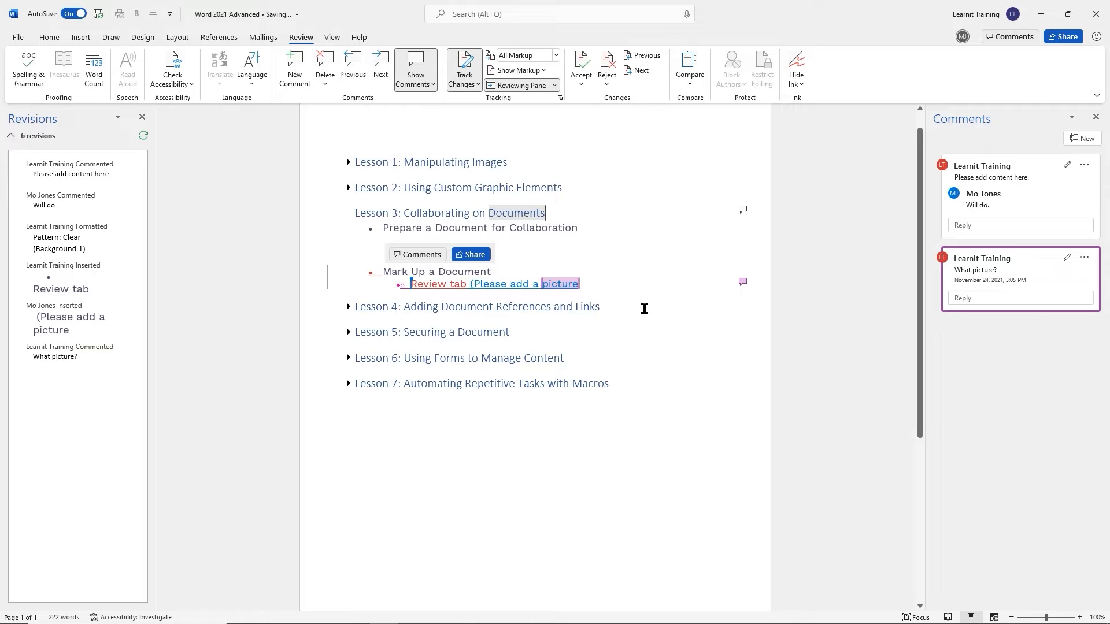
left_click(27, 347)
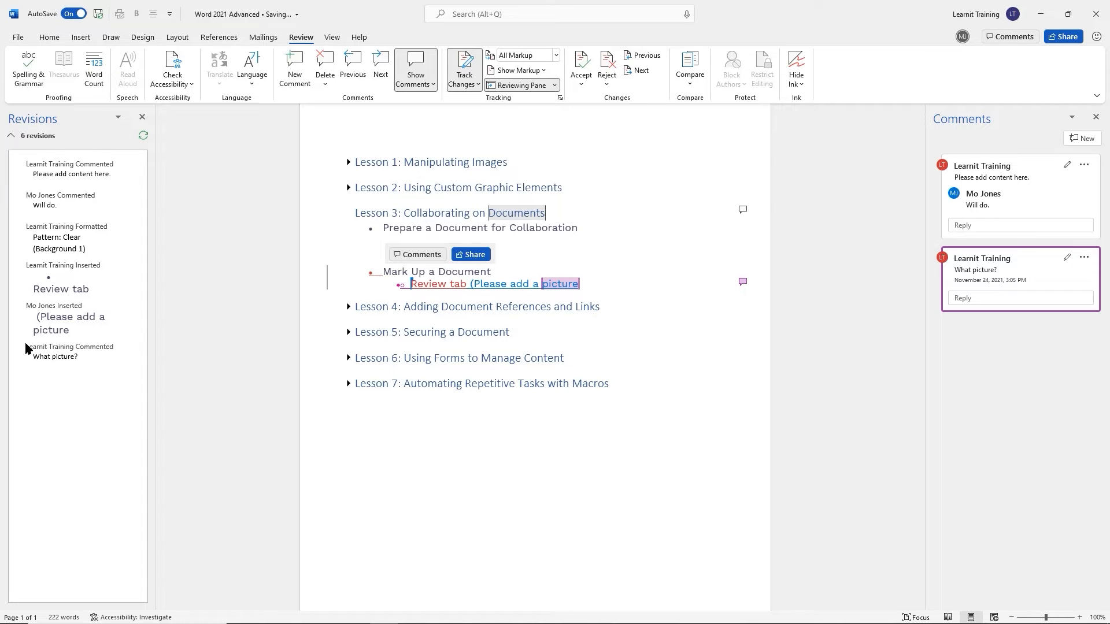
left_click_drag(40, 363, 83, 370)
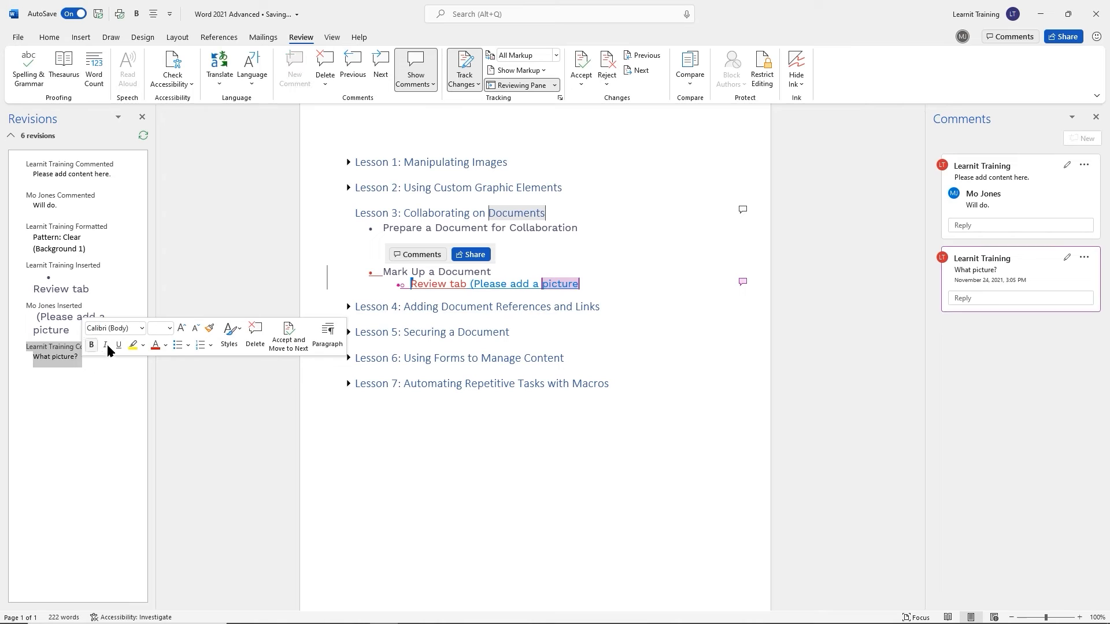
Start a new sub-bullet after "Review tab (Please add a picture" and paste the Tracking group screenshot there
left_click(593, 281)
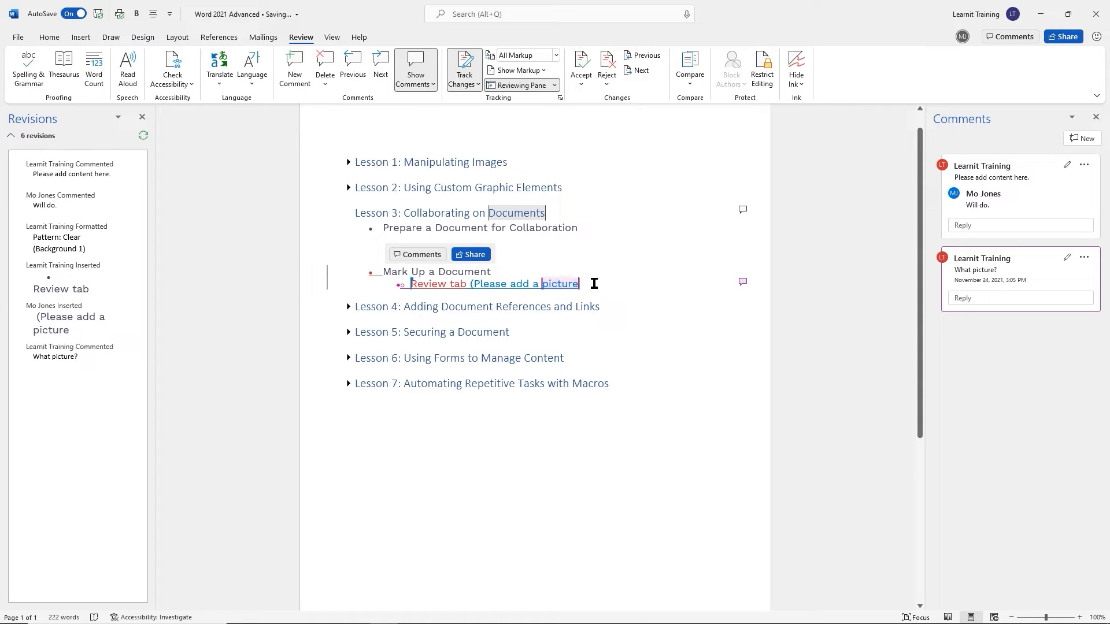
key("Return")
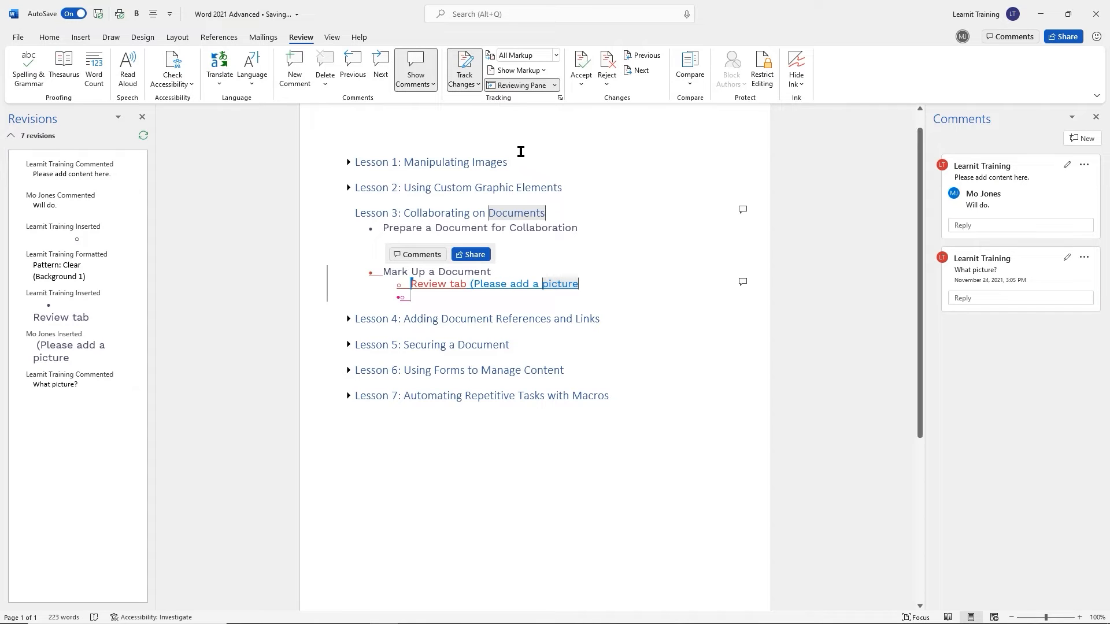
key("ctrl+v")
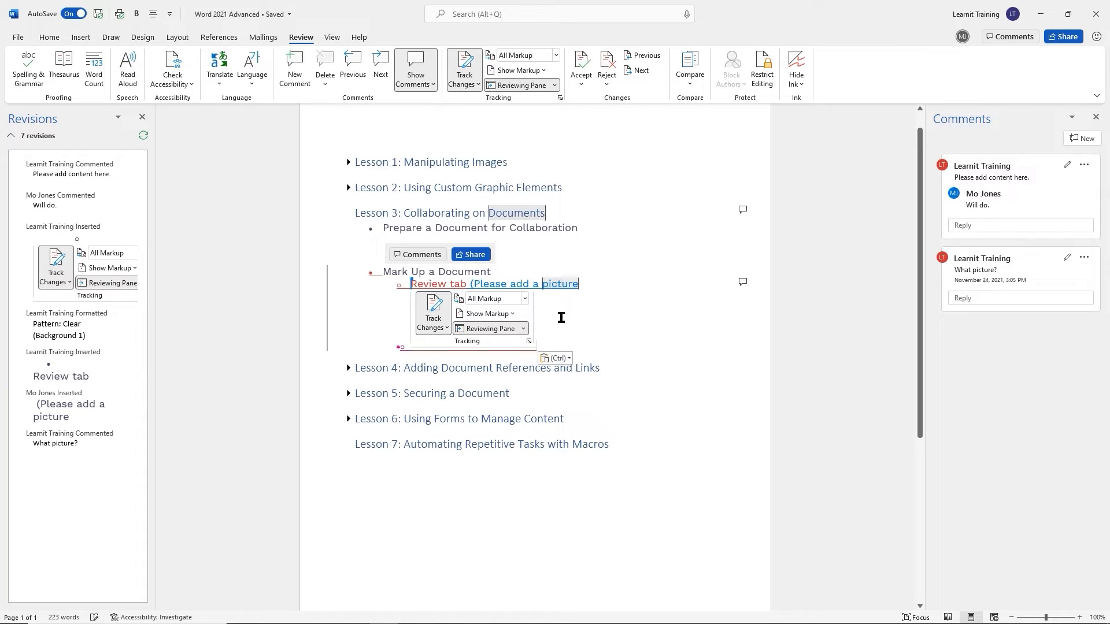
Review the picture's entry in the revision list, the Show Markup options, and the tools for navigating and resolving changes
left_click(88, 270)
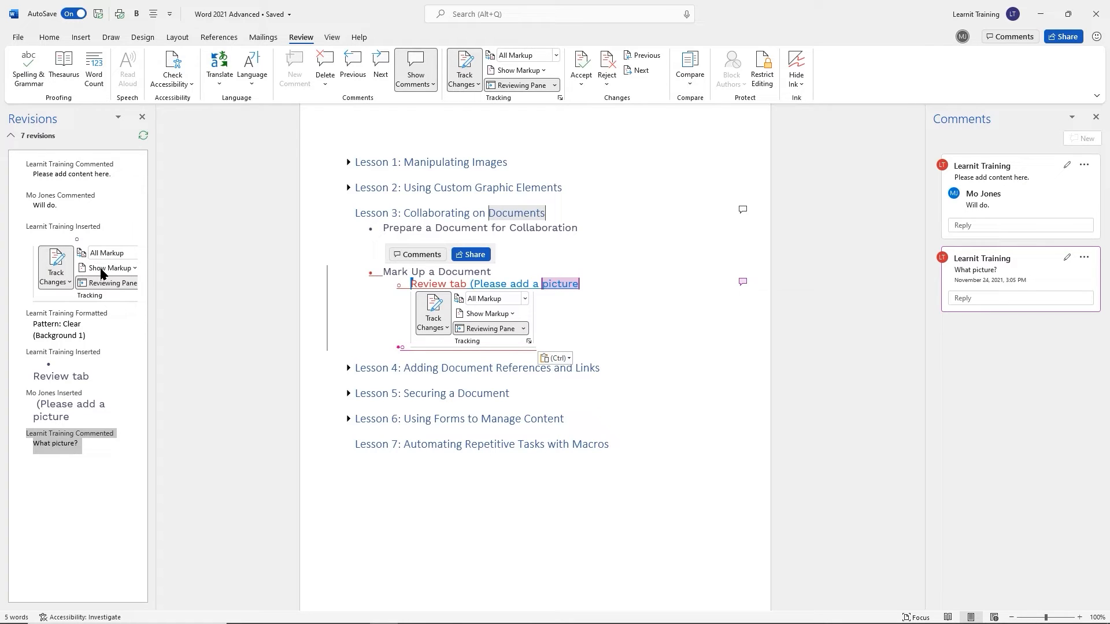
left_click(544, 71)
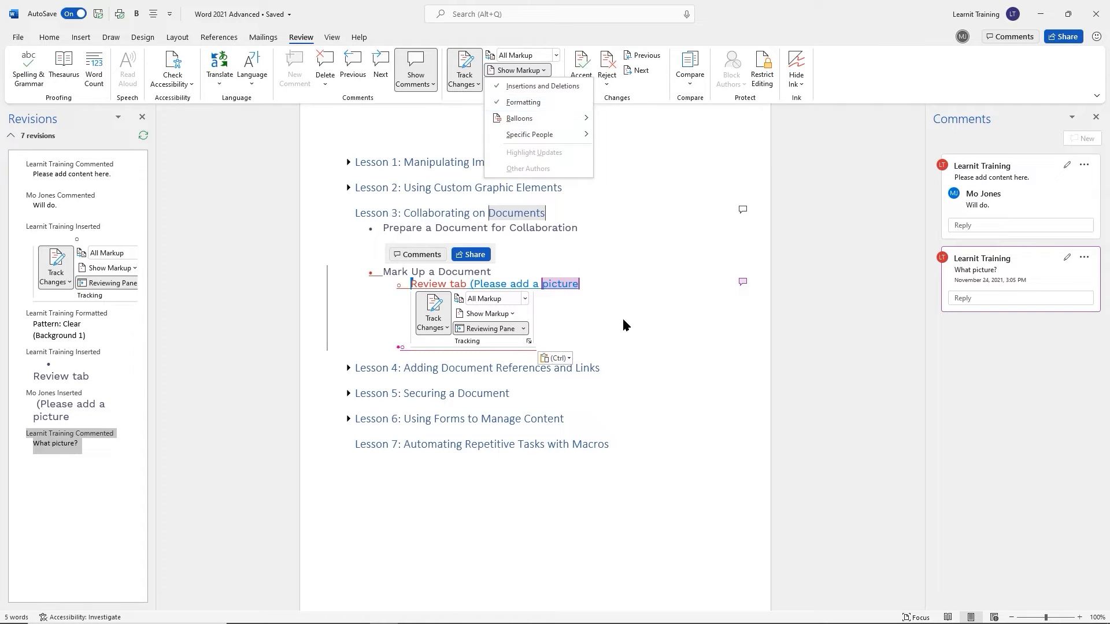
left_click(587, 344)
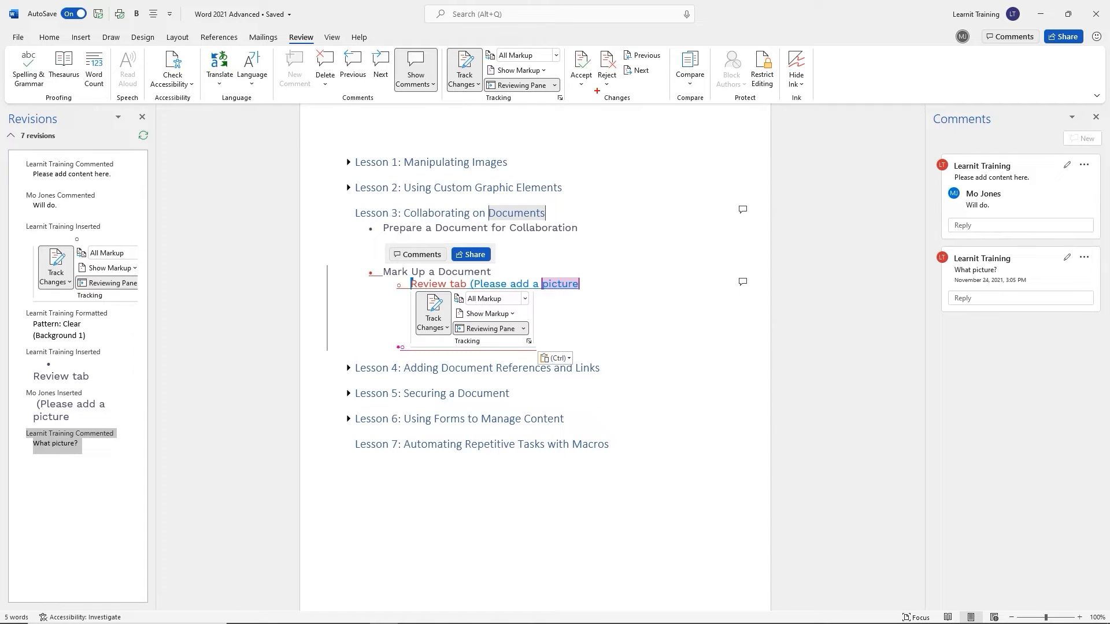
left_click_drag(596, 90, 642, 110)
left_click_drag(619, 45, 666, 81)
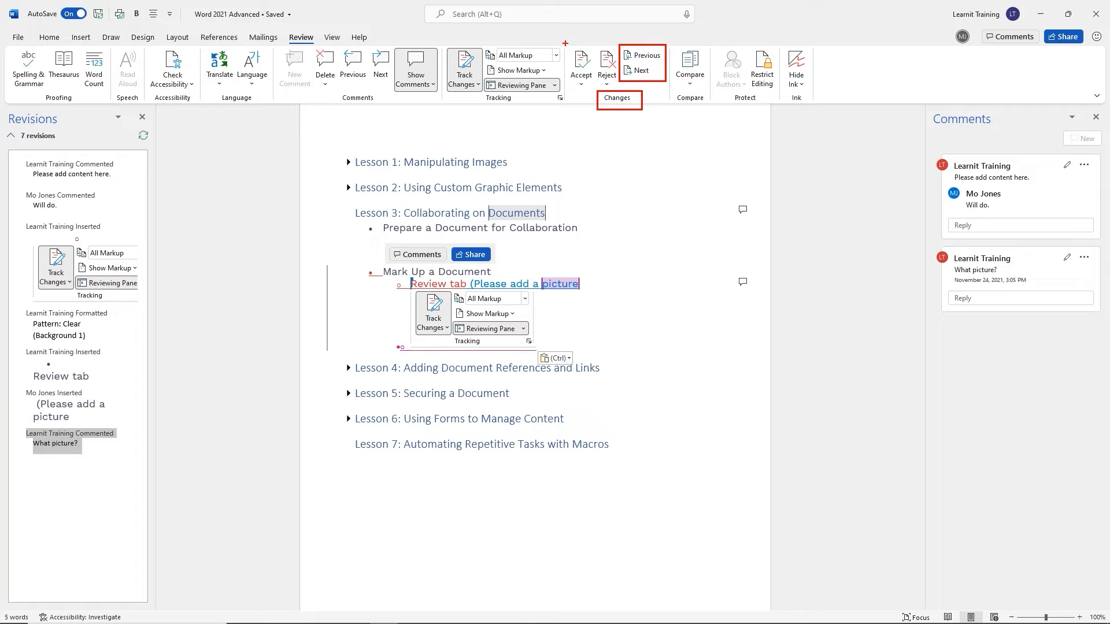
left_click_drag(564, 44, 613, 86)
key("Escape")
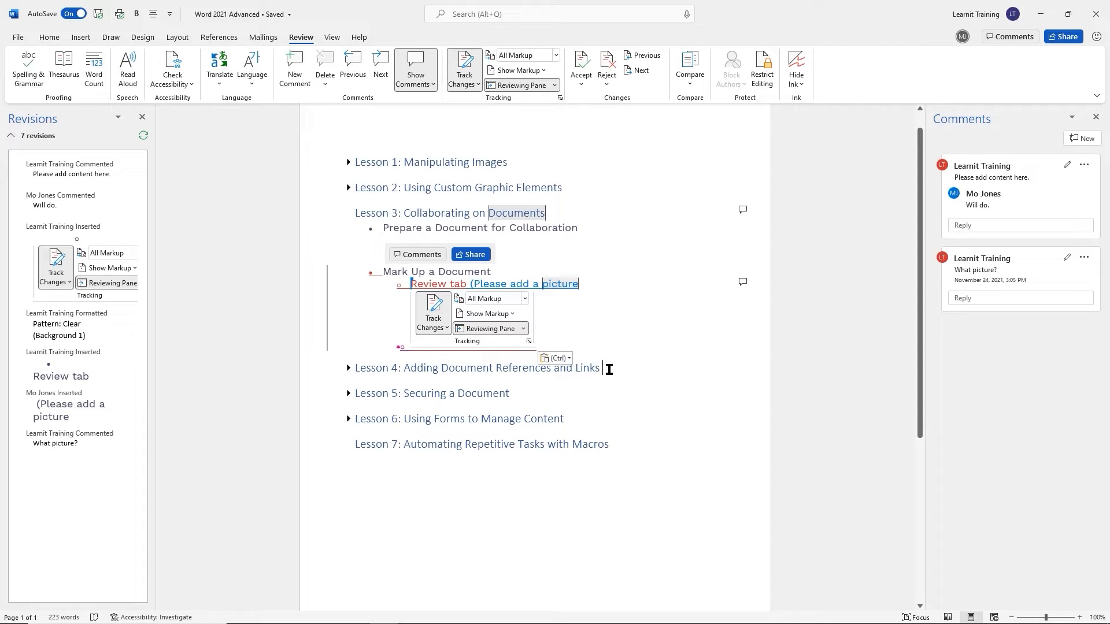
Step forward through the tracked changes in Lesson 3, and go back to the "Review tab" insertion
left_click(641, 72)
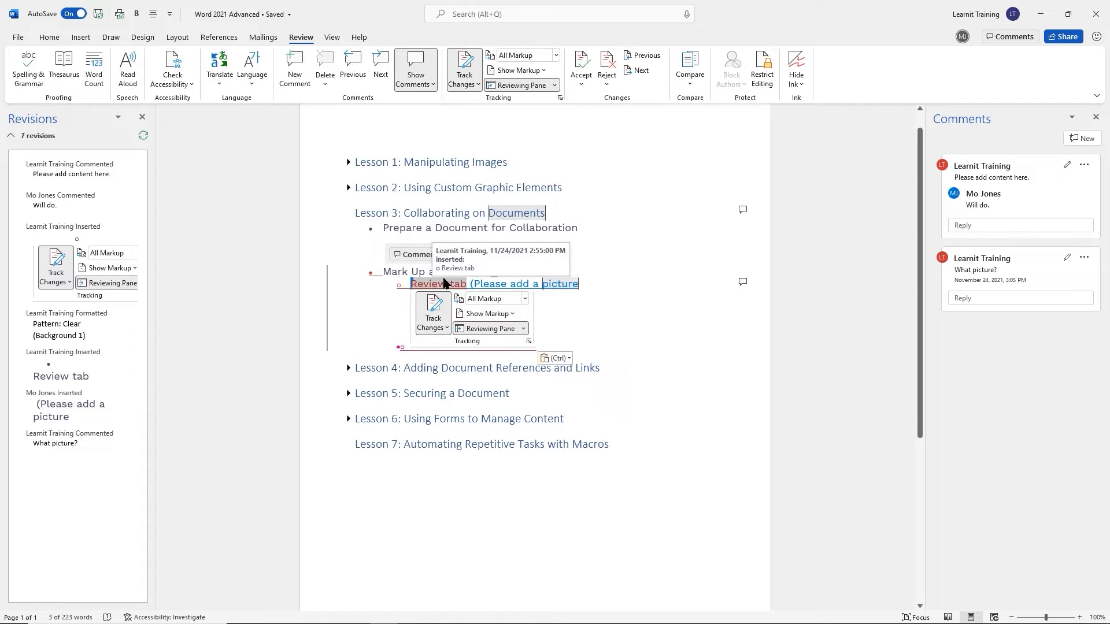
left_click(641, 71)
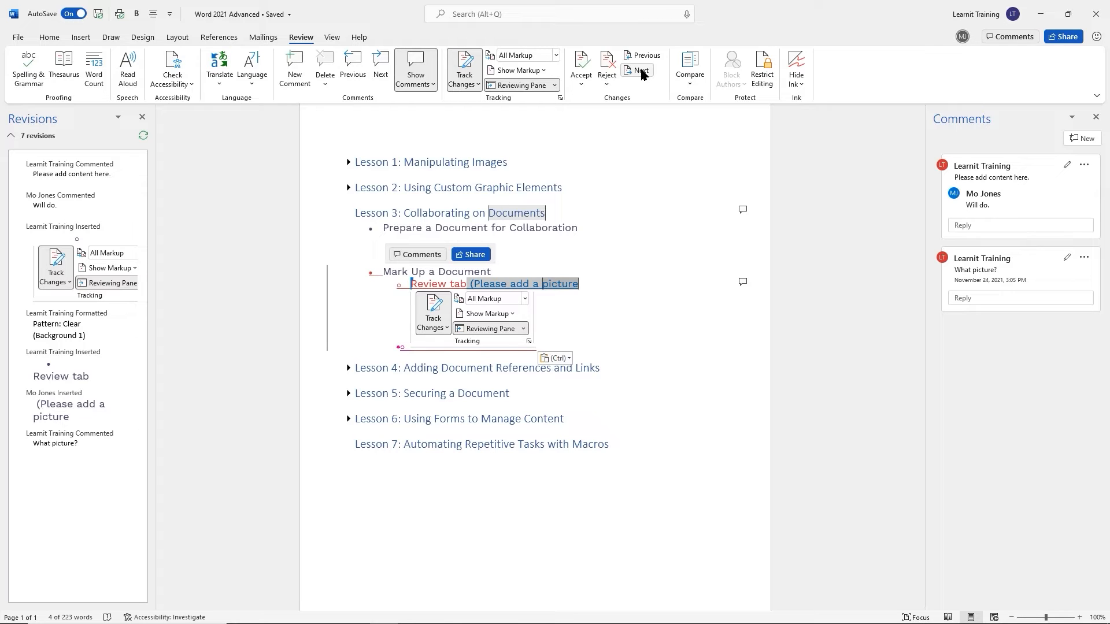
left_click(641, 70)
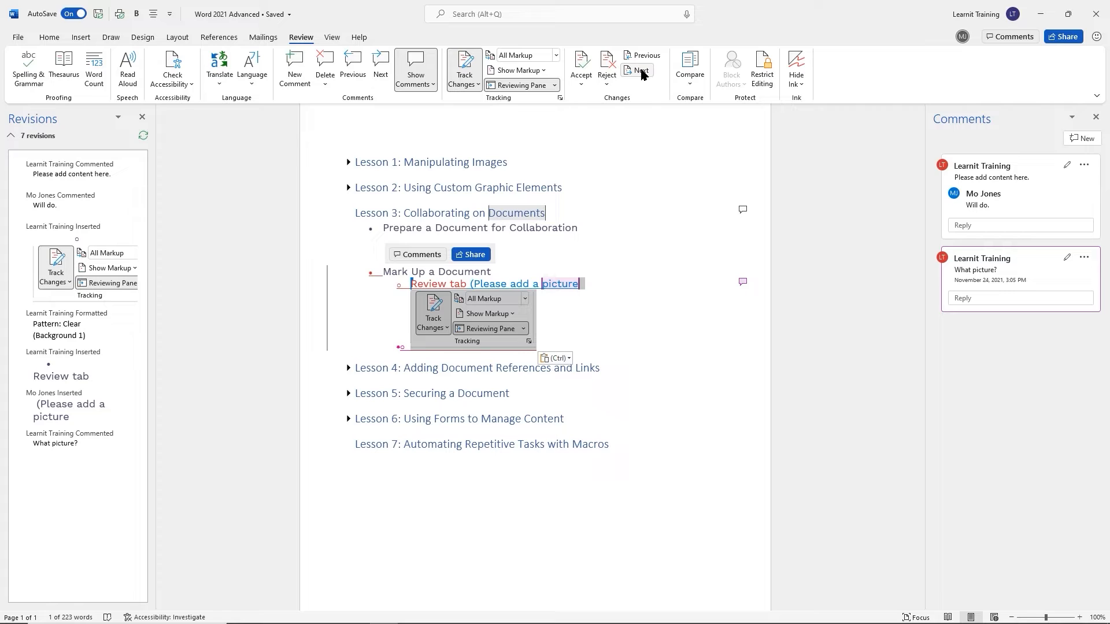
left_click(641, 71)
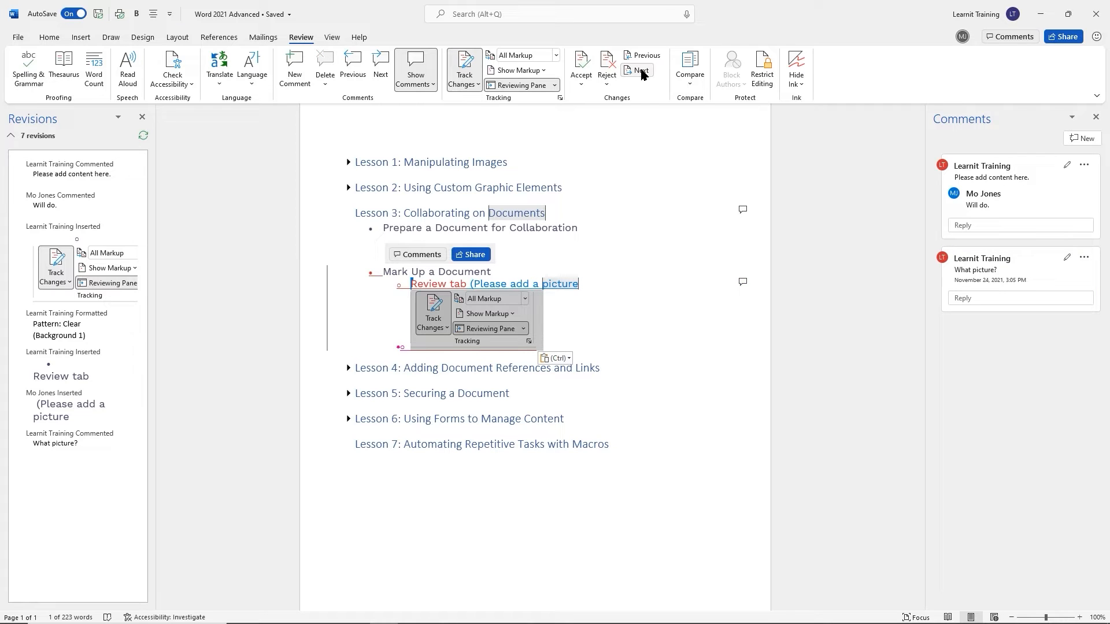
left_click(641, 70)
left_click(641, 71)
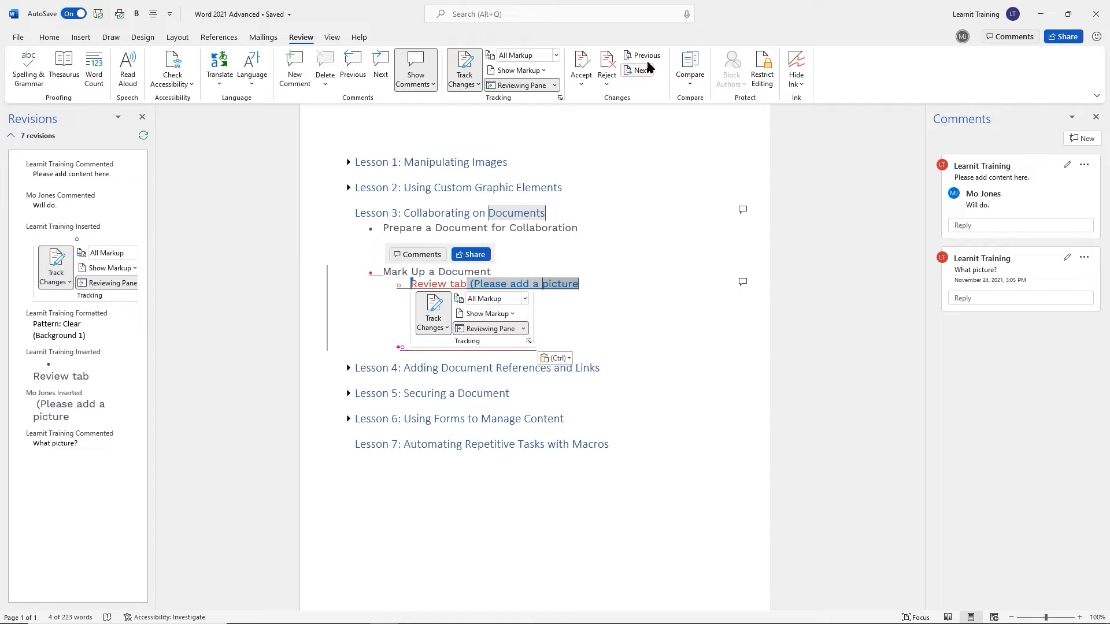
left_click(648, 58)
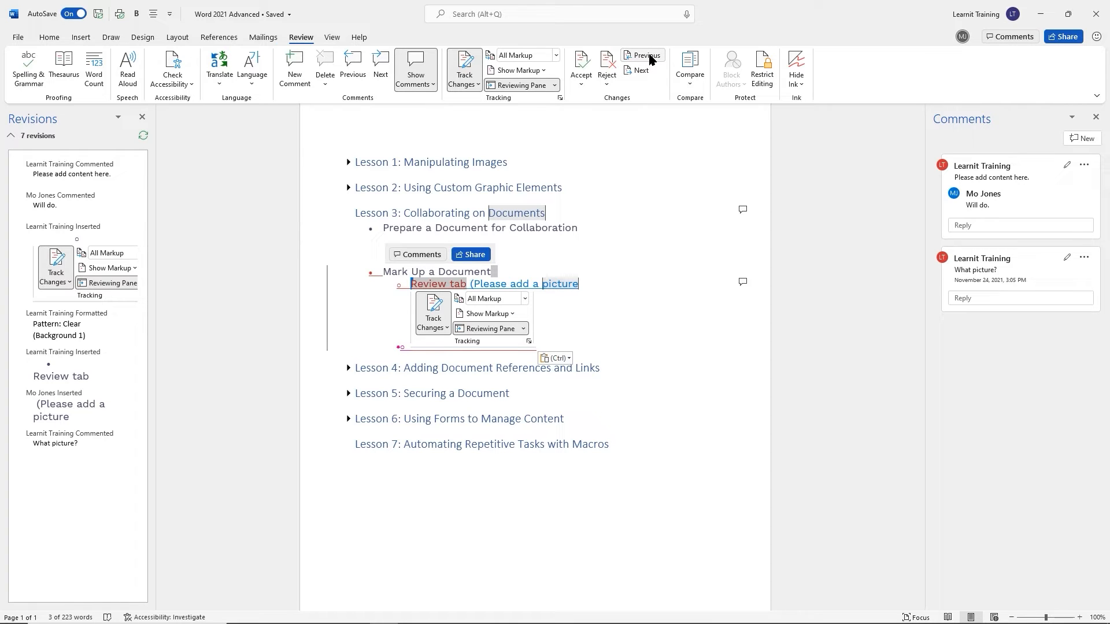
Accept the tracked "Review tab" insertion and reject the co-author's "(Please add a picture" insertion in Lesson 3
left_click(649, 56)
left_click(649, 56)
left_click(649, 56)
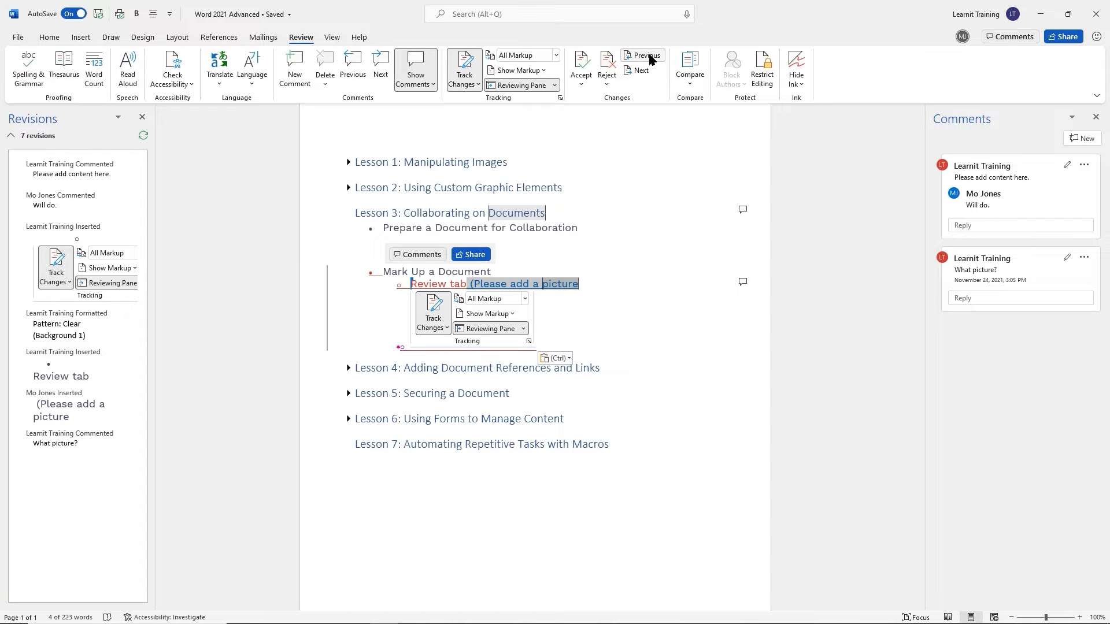
left_click(650, 56)
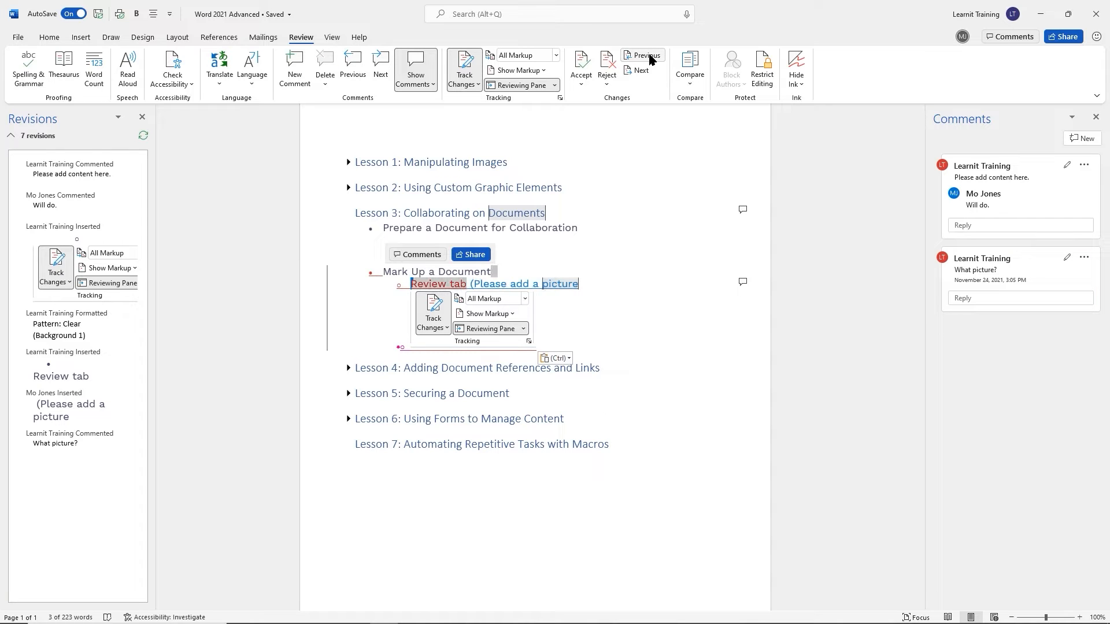
left_click(582, 64)
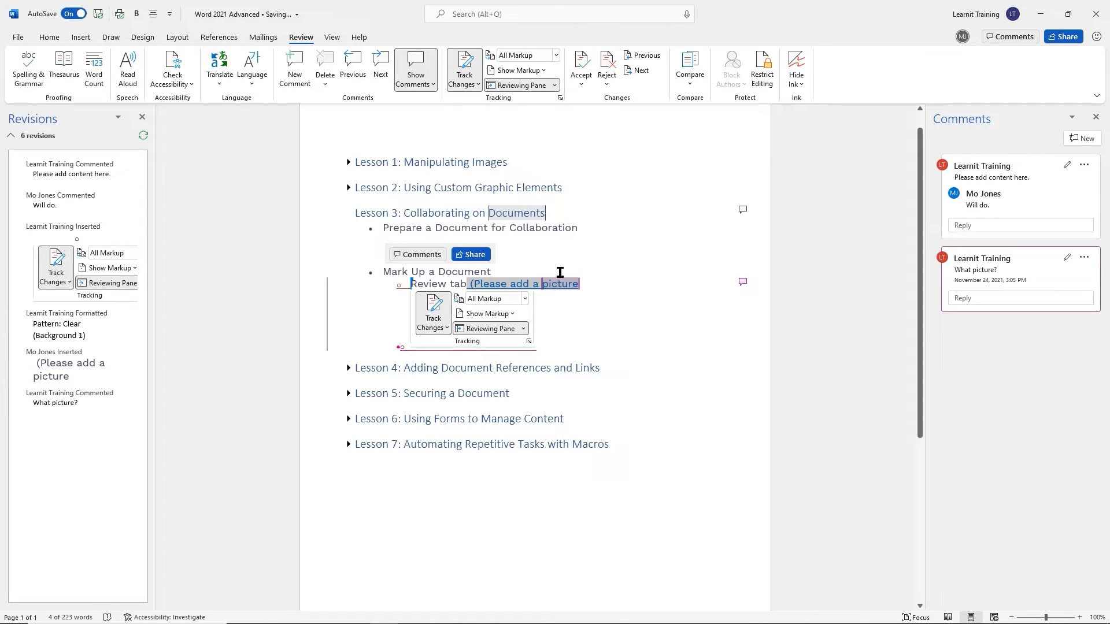
left_click(607, 67)
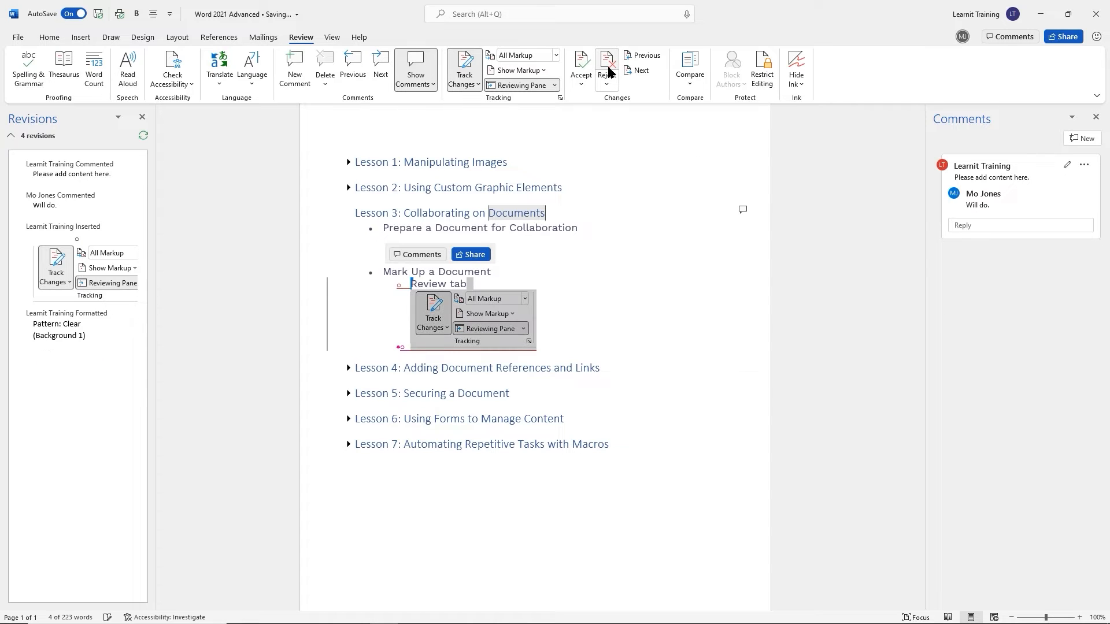
left_click(485, 285)
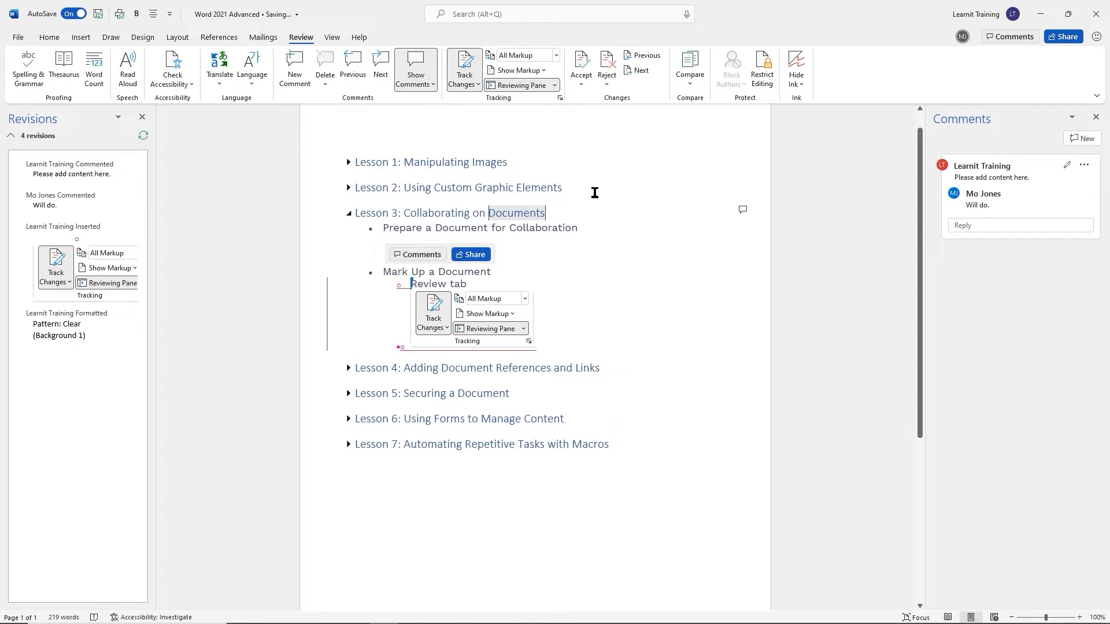
Review the options for accepting and rejecting all changes, and step backward and forward through the remaining tracked changes
left_click(583, 83)
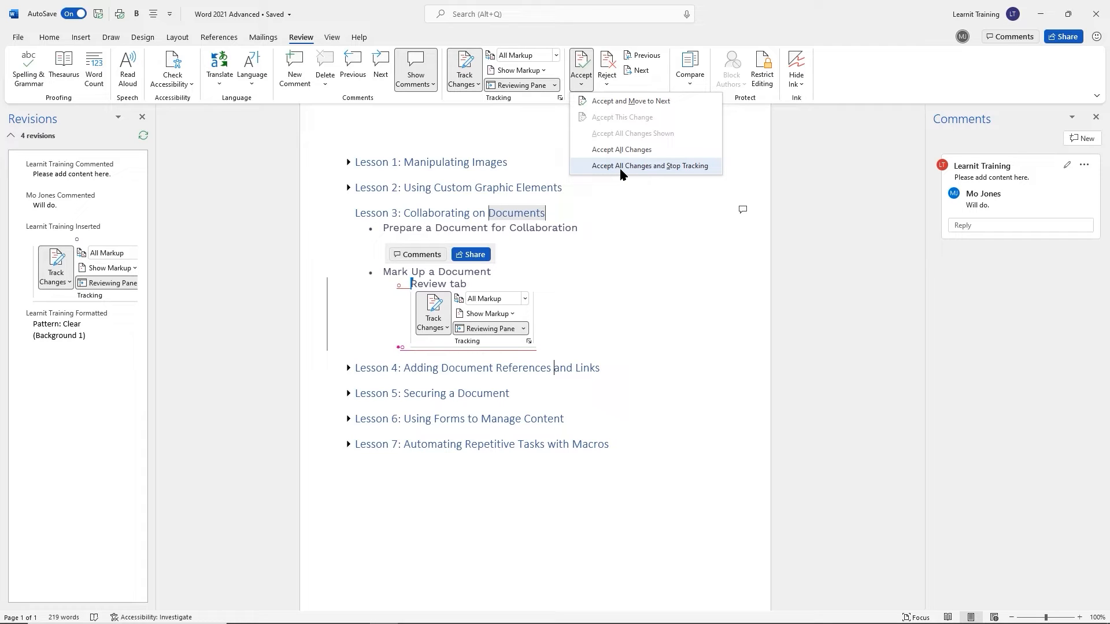
key("Escape")
left_click(608, 87)
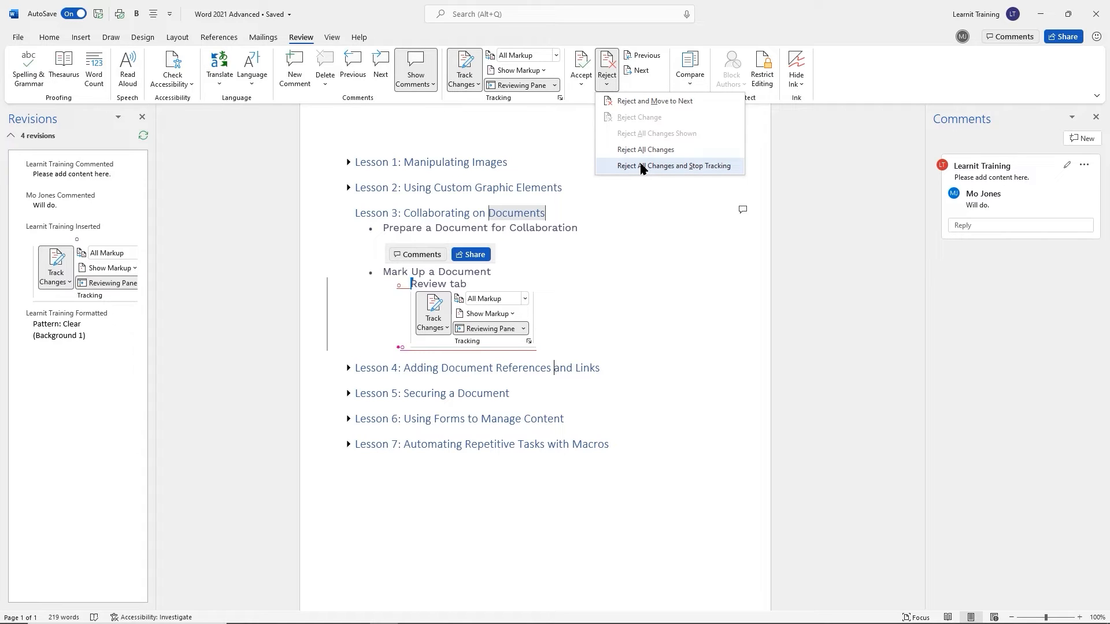
left_click(652, 85)
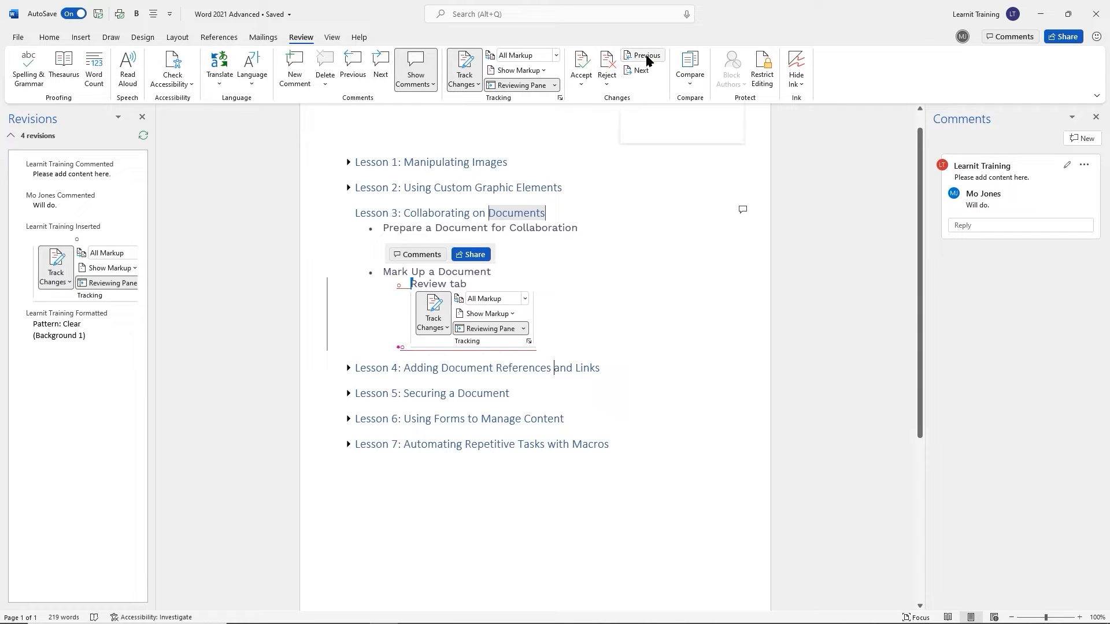
left_click(646, 57)
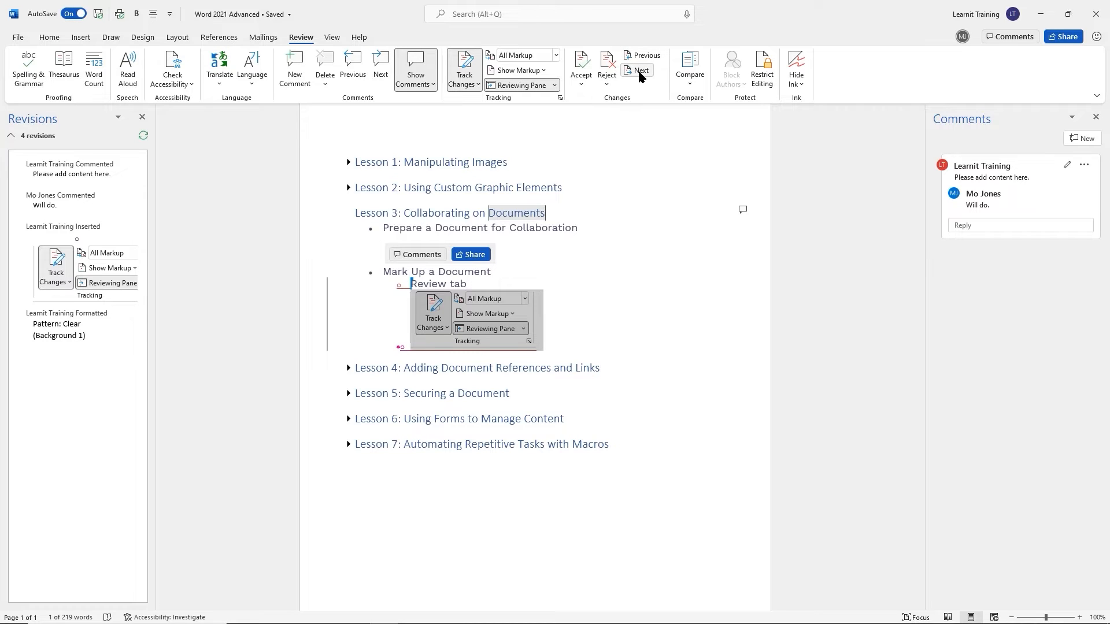
left_click(640, 71)
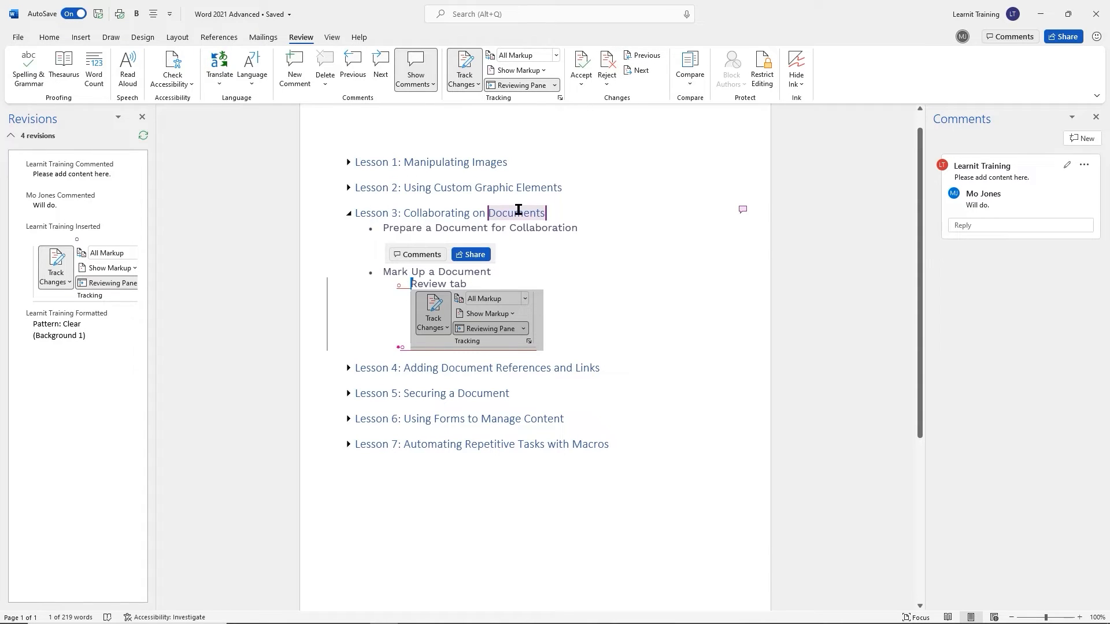
left_click(607, 204)
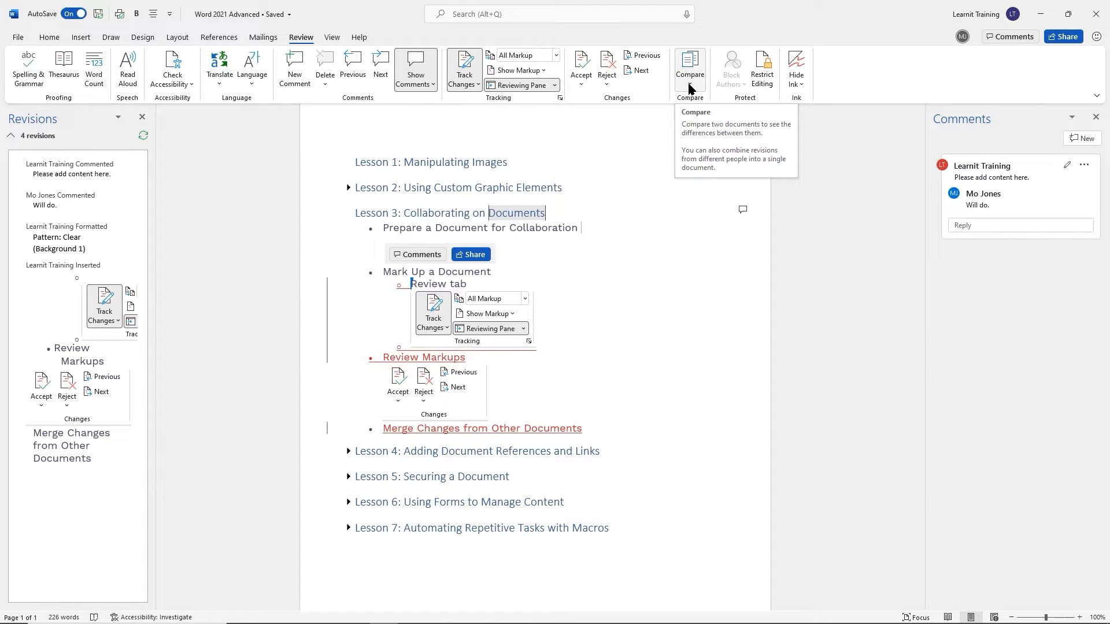
Open the Compare Documents dialog, move it off the outline, and check the files offered as the original document
left_click(690, 90)
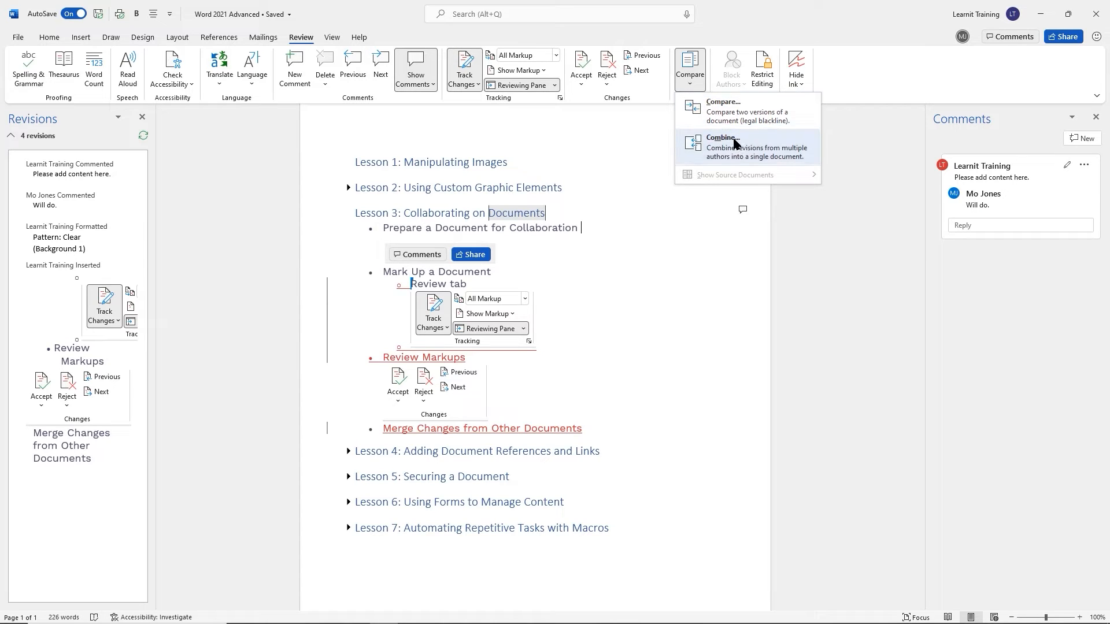
left_click(724, 108)
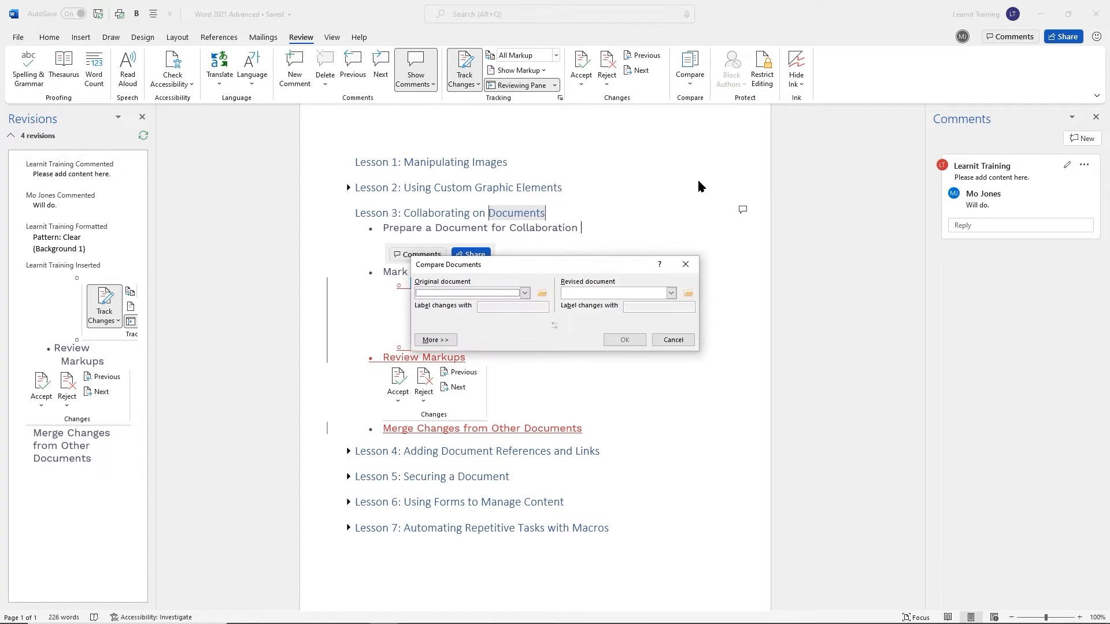
left_click_drag(628, 266, 799, 242)
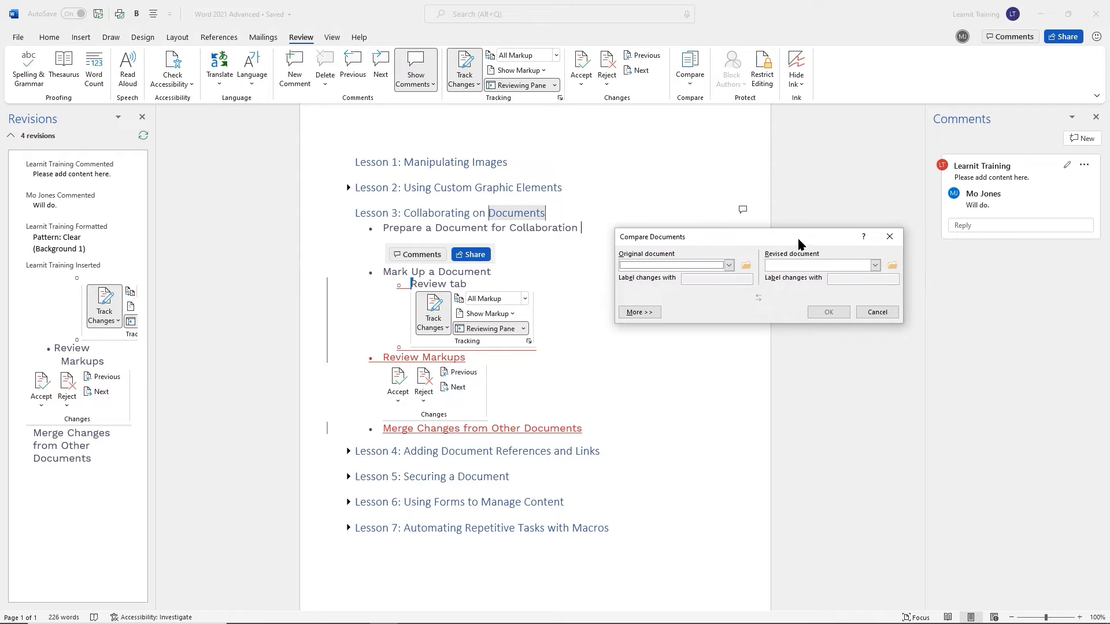
left_click(729, 266)
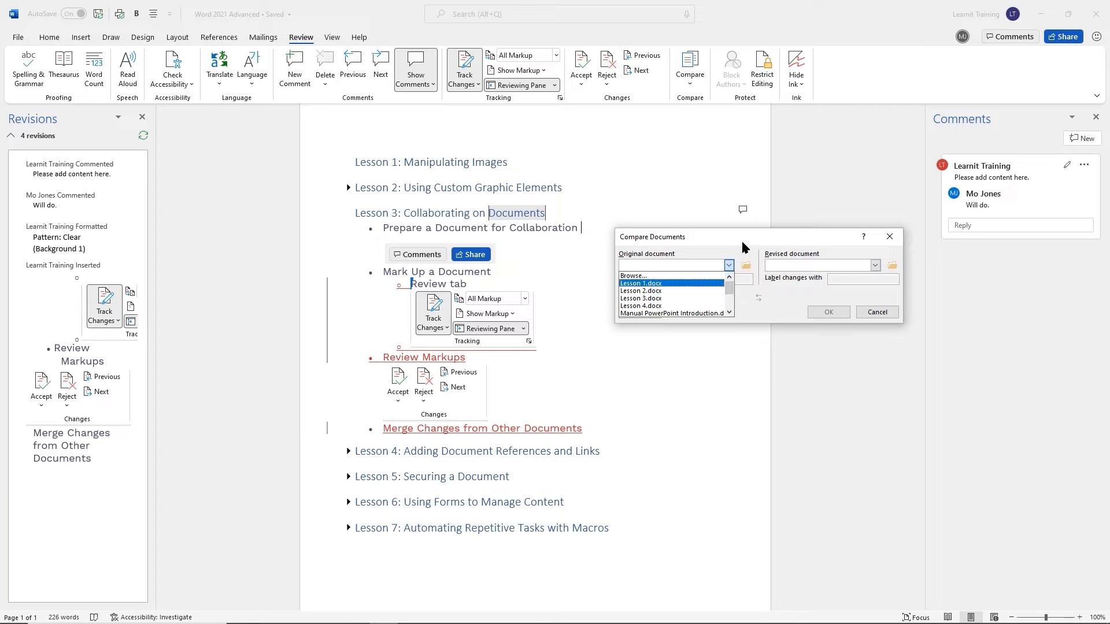
left_click(741, 239)
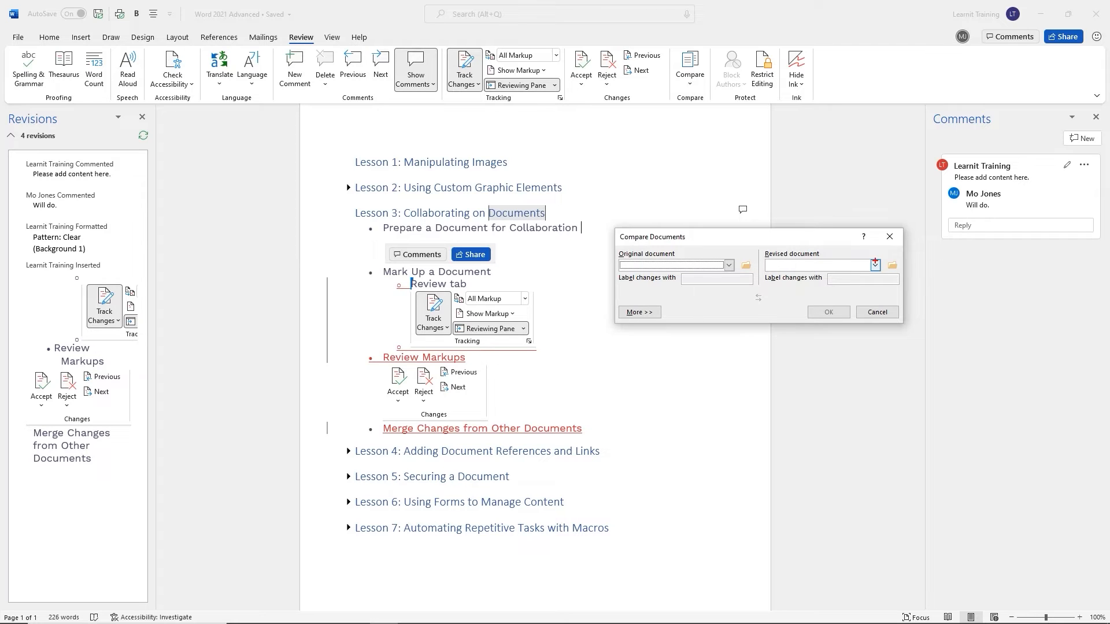
left_click_drag(612, 300, 686, 331)
Expand the Compare Documents options, examine the comparison settings such as Moves, Tables and Textboxes, and close the dialog
left_click(651, 313)
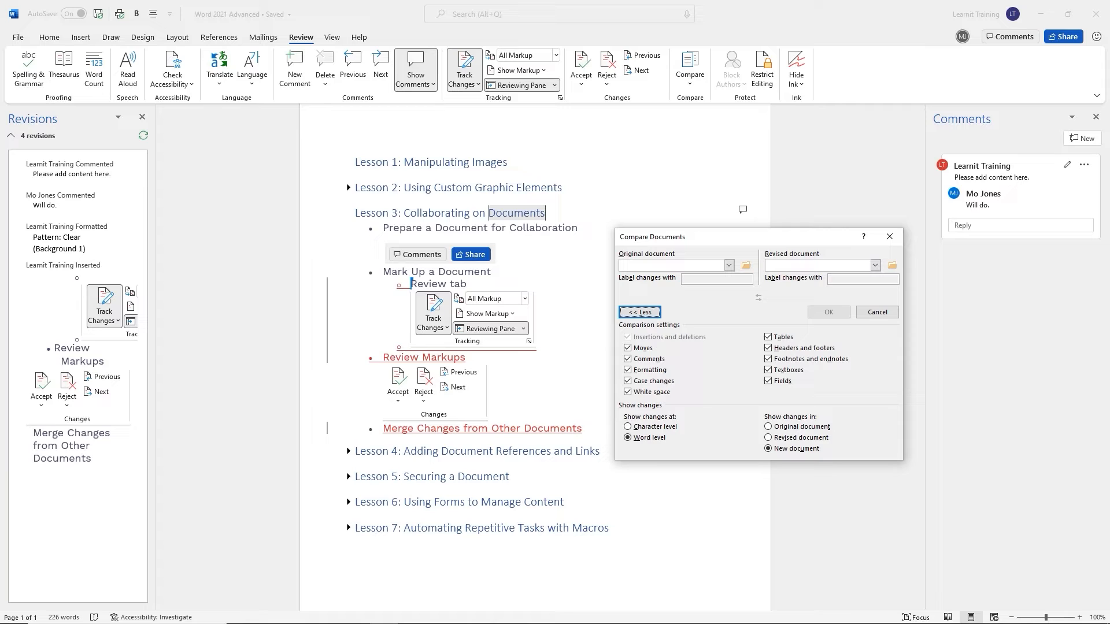
left_click_drag(615, 318, 694, 334)
left_click_drag(615, 342, 667, 353)
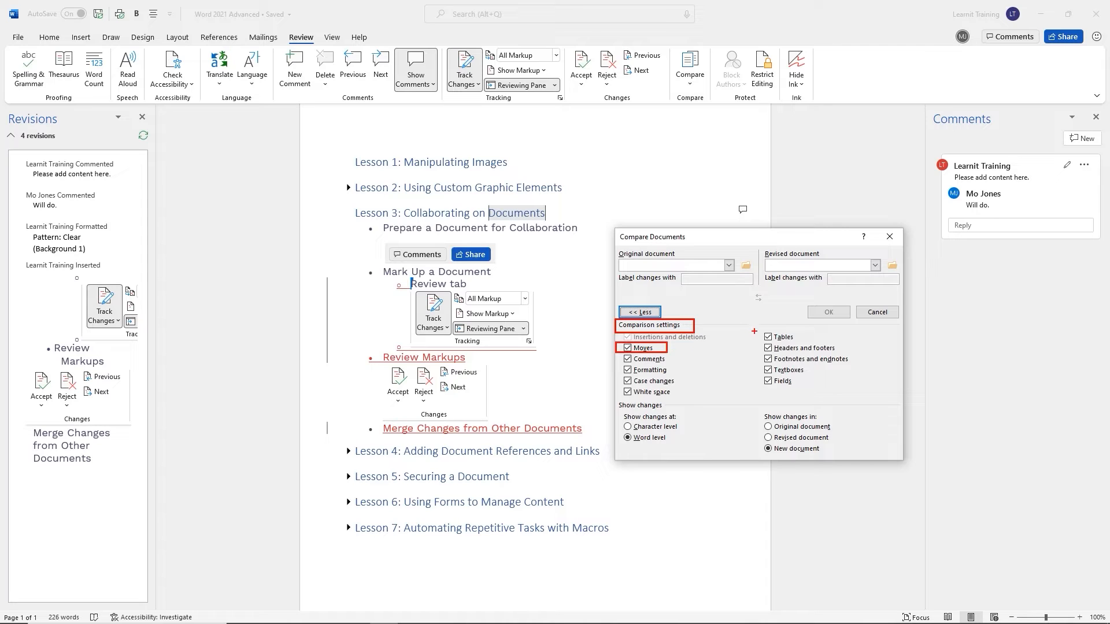
left_click_drag(757, 327, 815, 343)
left_click_drag(758, 364, 819, 375)
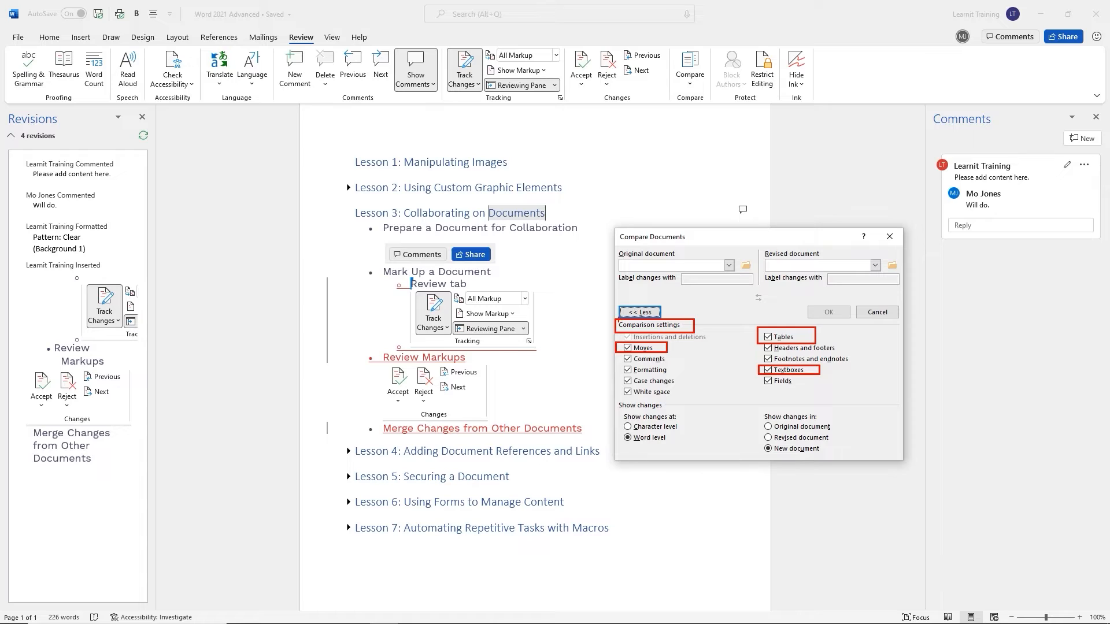
mouse_move(617, 319)
left_mouse_down()
mouse_move(730, 388)
mouse_move(827, 405)
mouse_move(879, 399)
left_mouse_up()
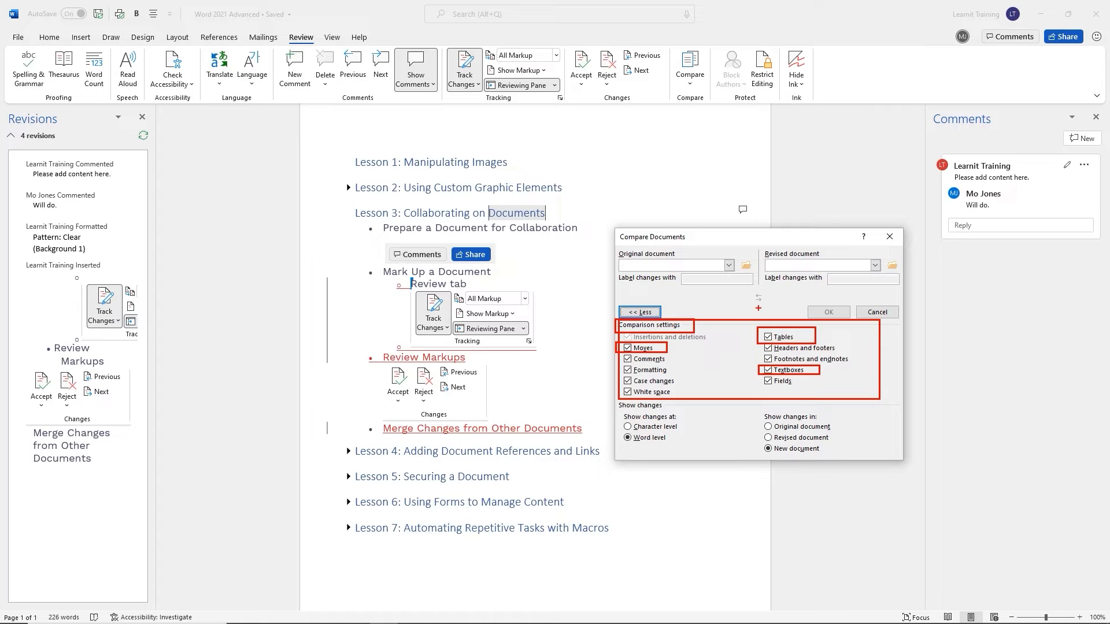
key("Escape")
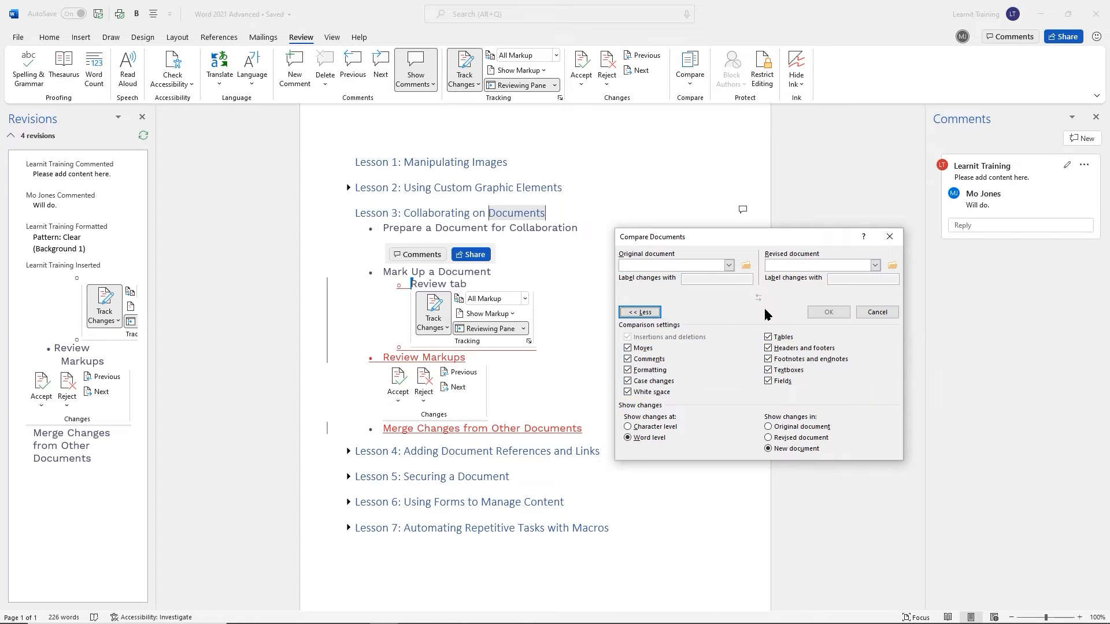
left_click(890, 237)
Open the Combine Documents dialog and check the files offered as the original and revised documents
left_click(696, 91)
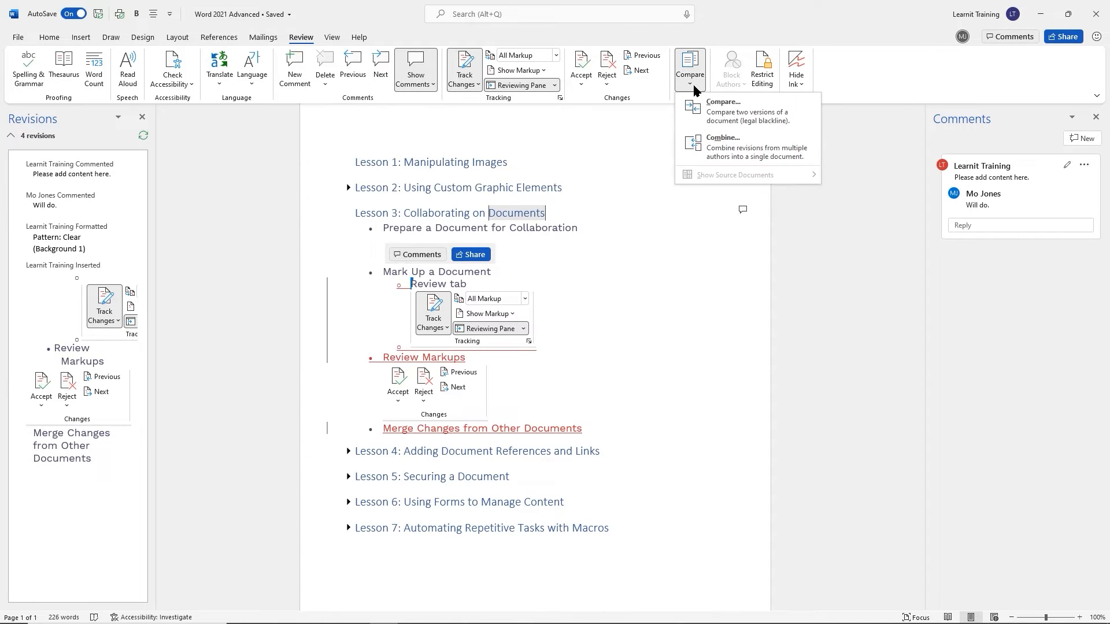
left_click(731, 148)
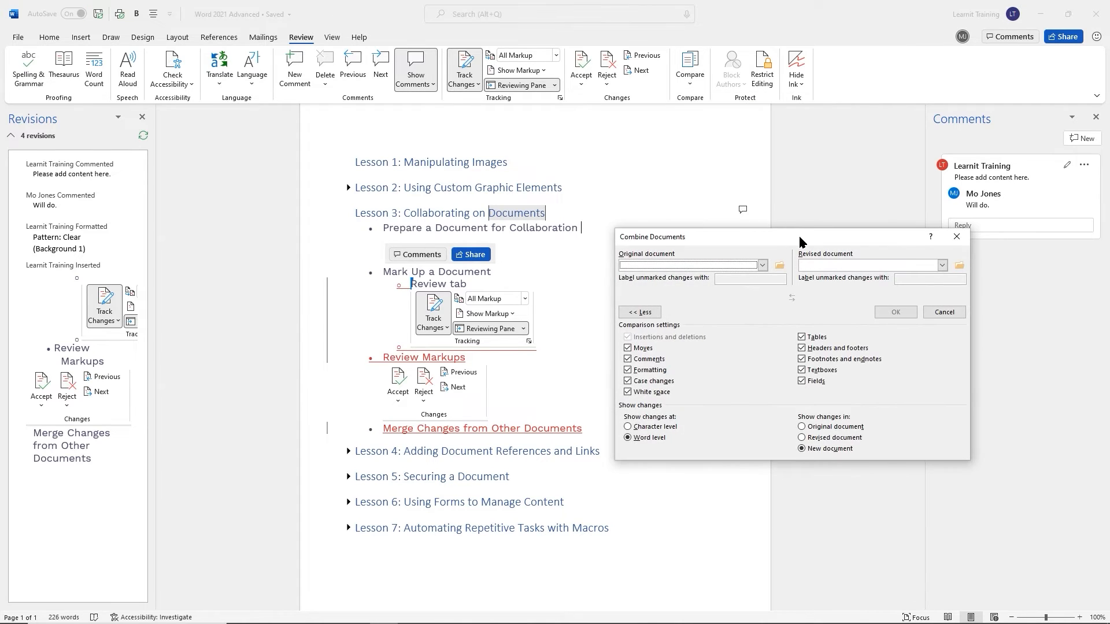
left_click_drag(802, 242, 751, 227)
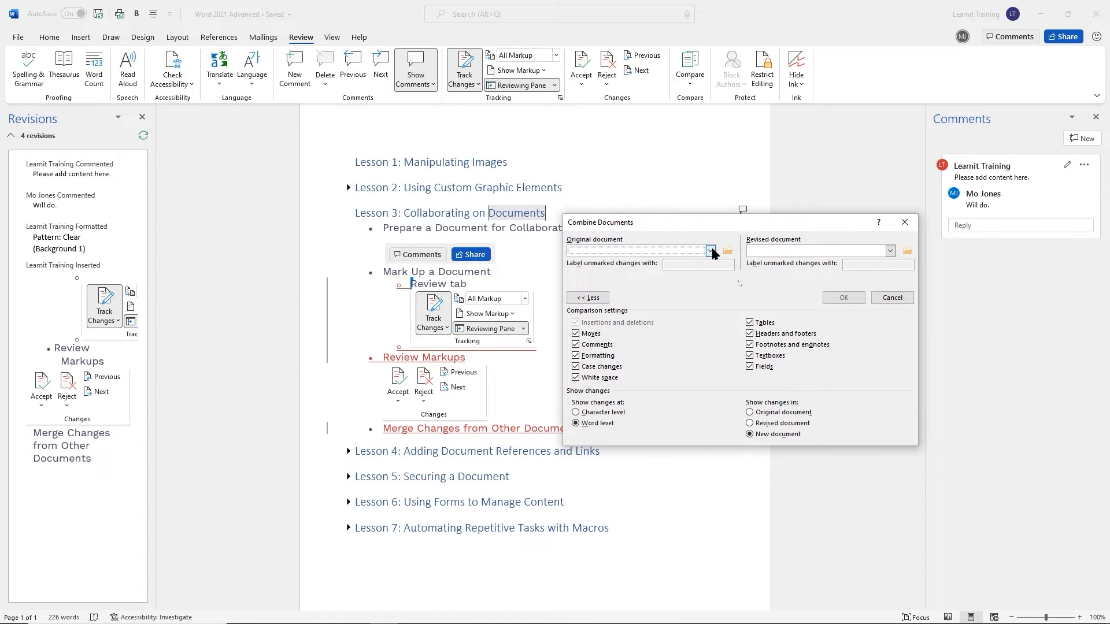
left_click(711, 252)
left_click(772, 236)
left_click(889, 252)
left_click(727, 230)
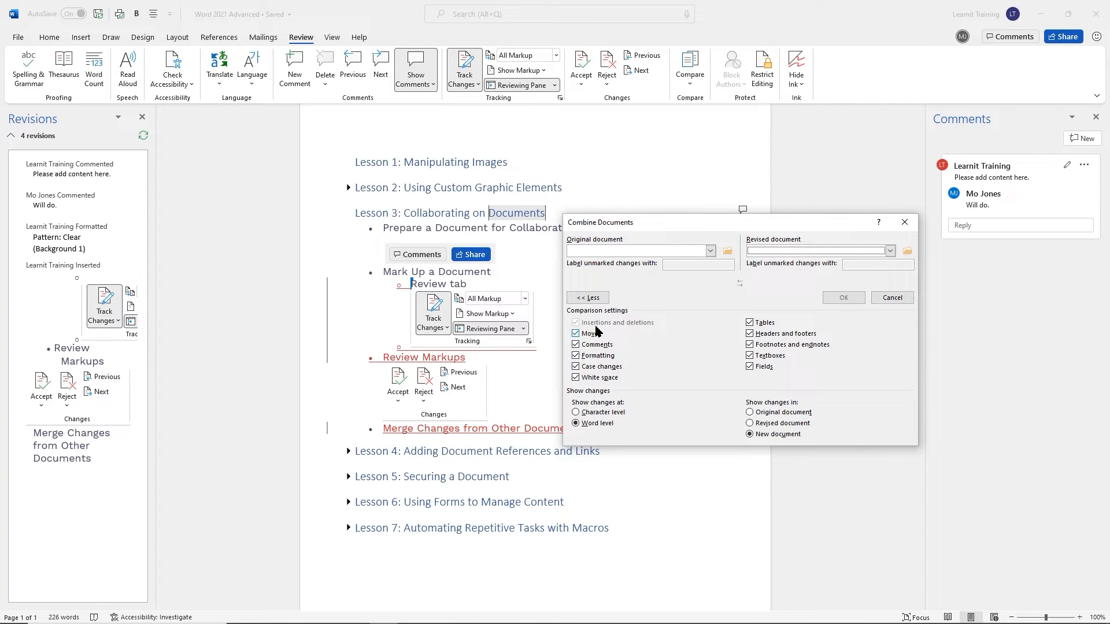
Try excluding tables, headers and footers, footnotes and endnotes, and textboxes from the combine comparison, and cancel the dialog
left_click(749, 322)
left_click(749, 334)
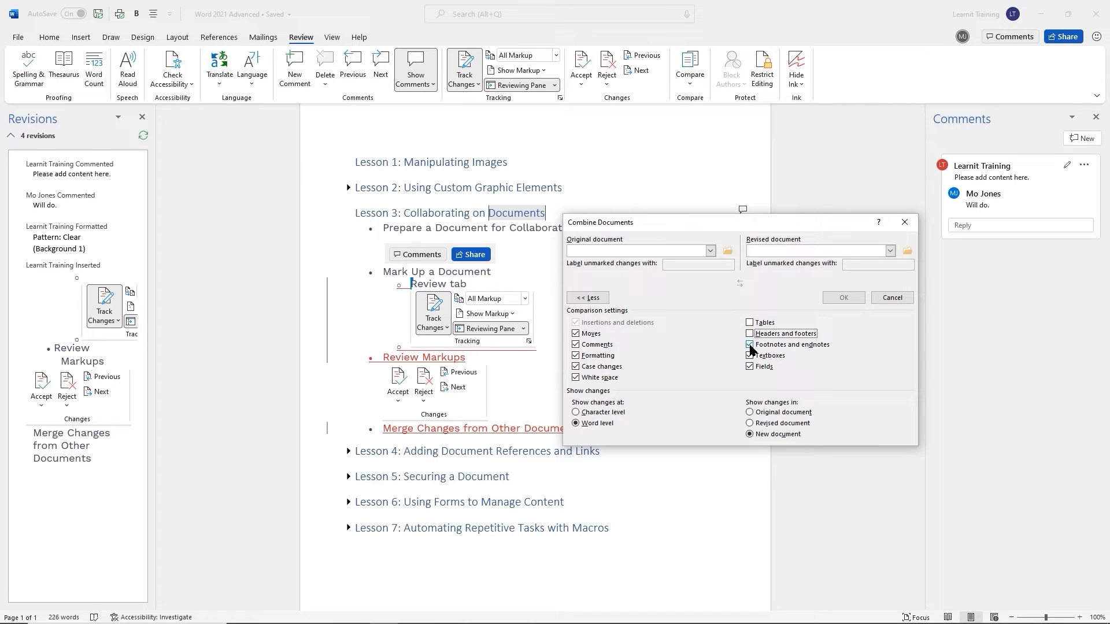
left_click(749, 344)
left_click(749, 356)
left_click(893, 299)
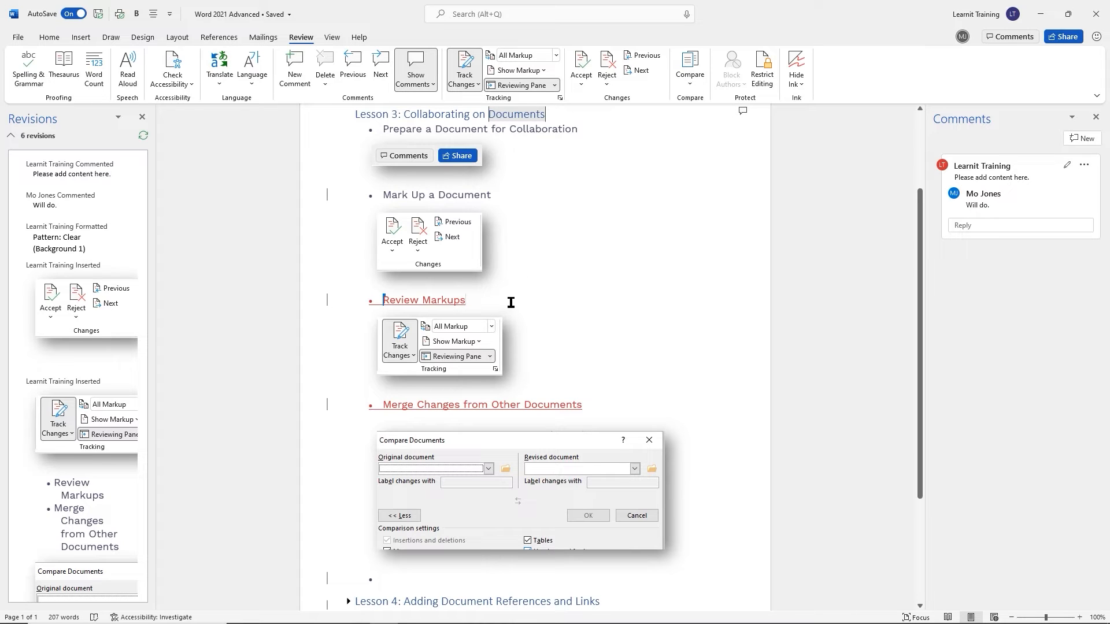
Turn off change tracking and hide the revisions by switching to No Markup and closing the revision list
left_click(468, 64)
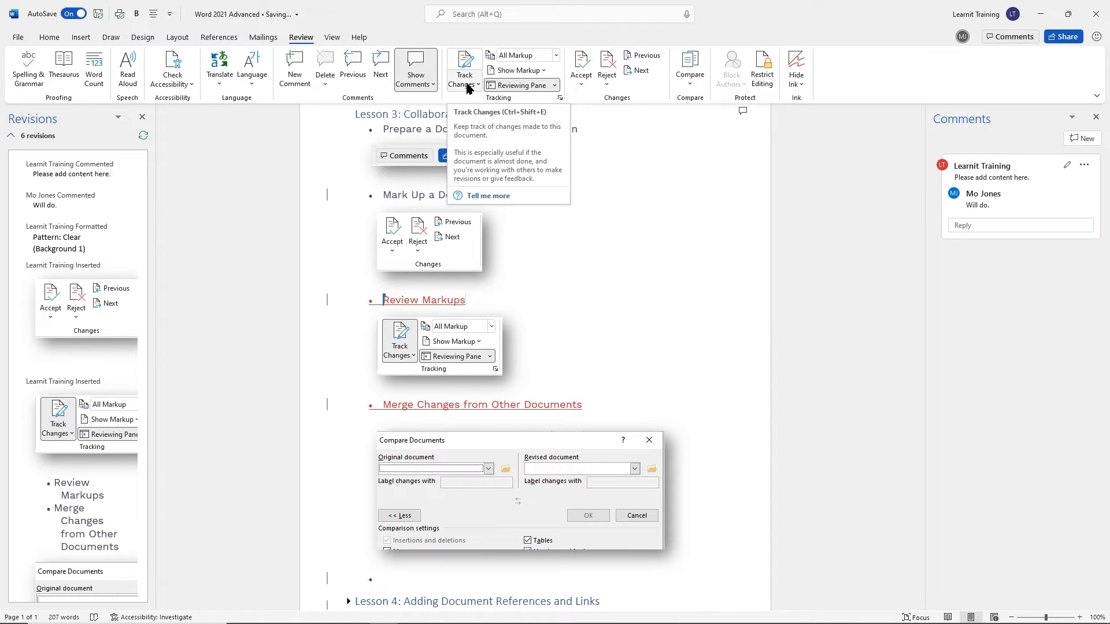
left_click(556, 56)
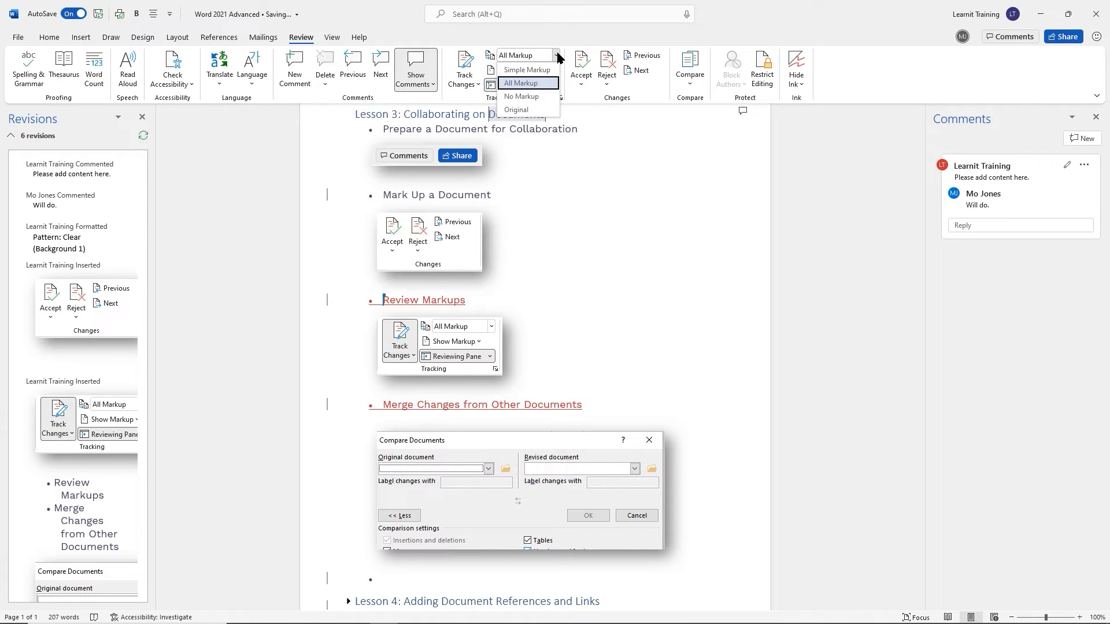
left_click(525, 96)
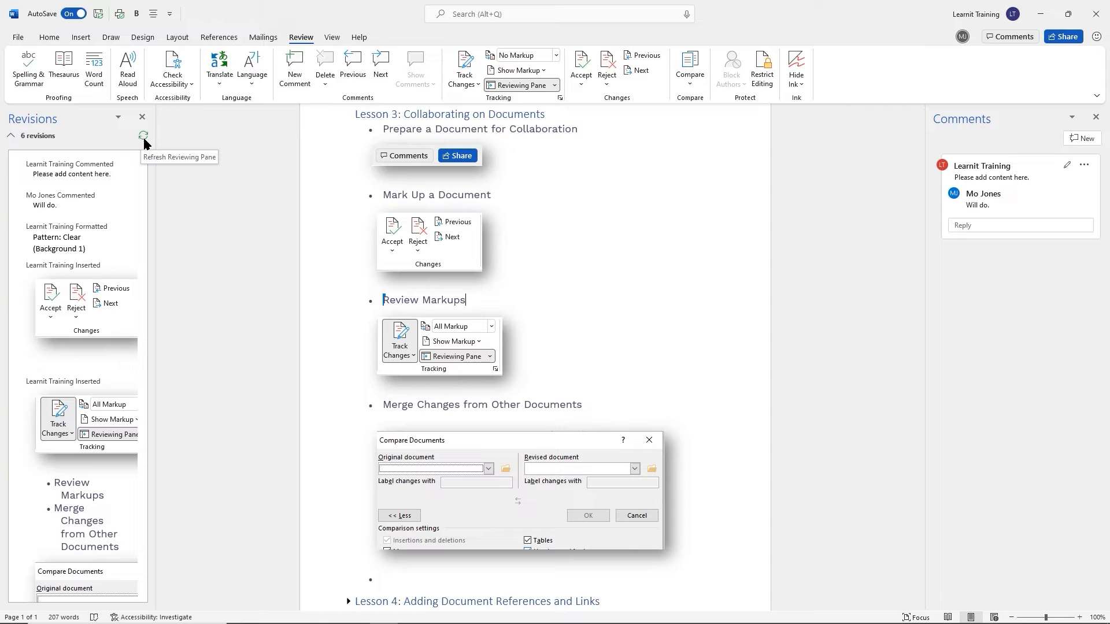
left_click(142, 117)
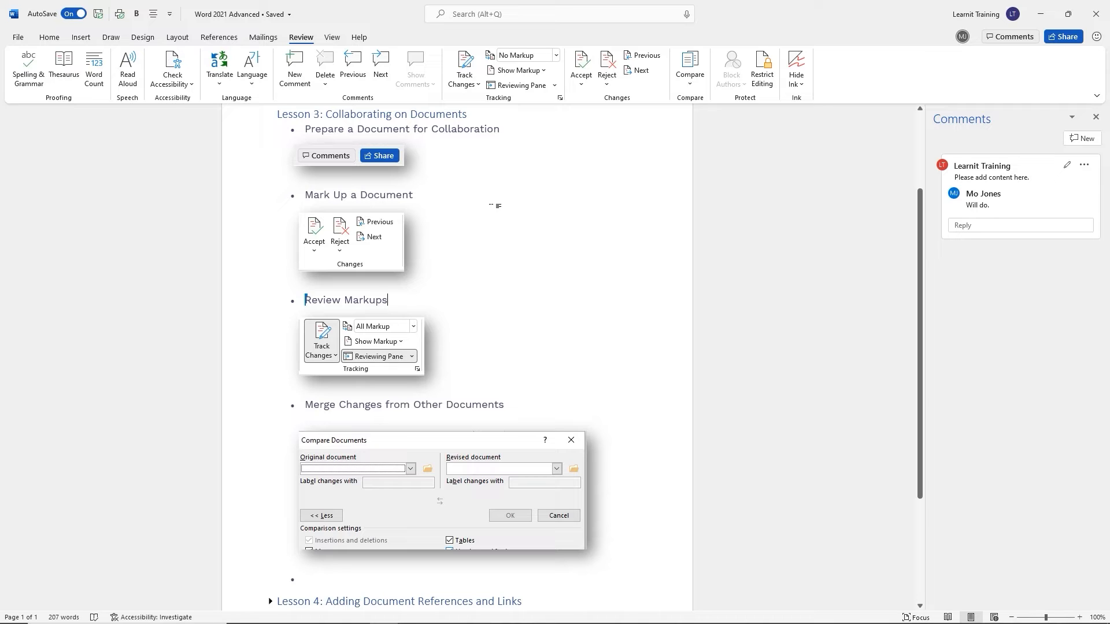
Expand the Lesson 4 heading to show its "Add Captions" bullet, and bring up the reference and caption tools
scroll(496, 201, "down", 1)
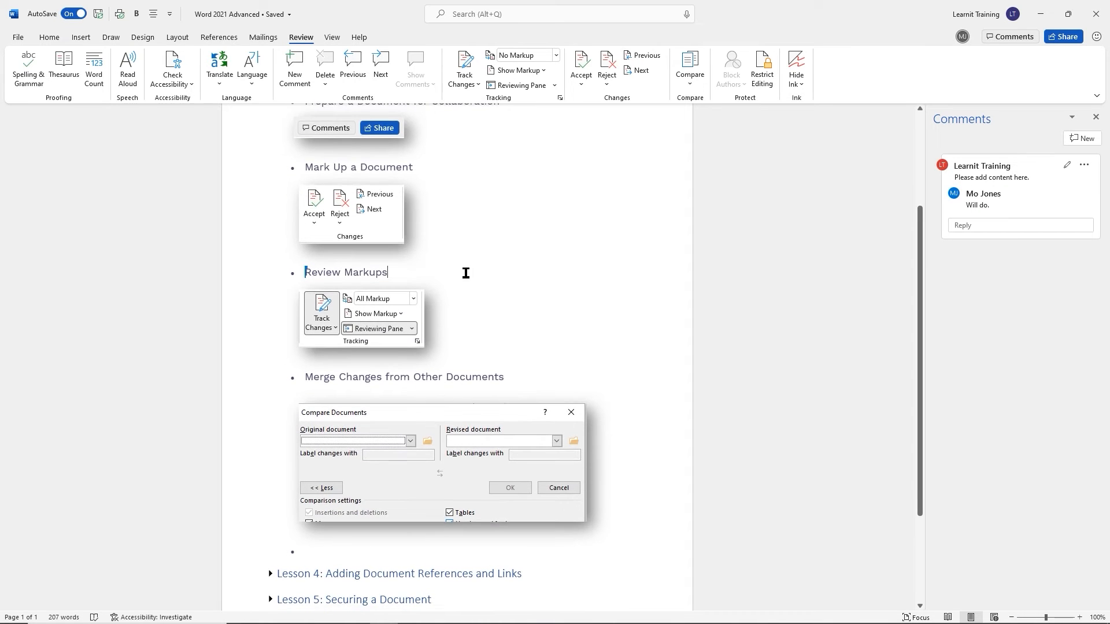
left_click(270, 574)
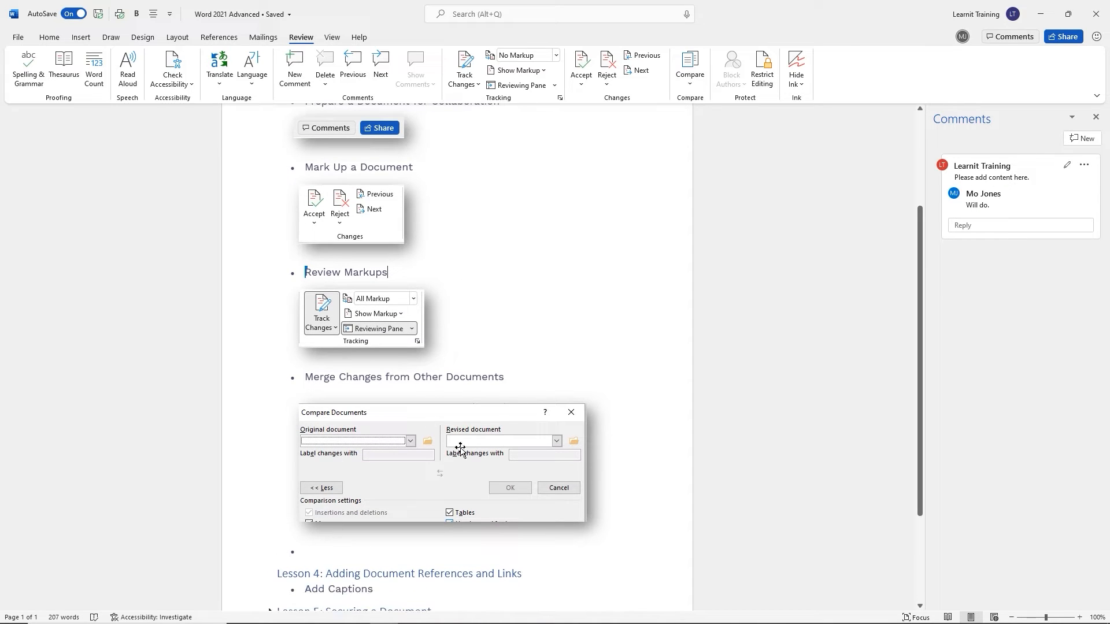
scroll(612, 247, "down", 1)
left_click(619, 240)
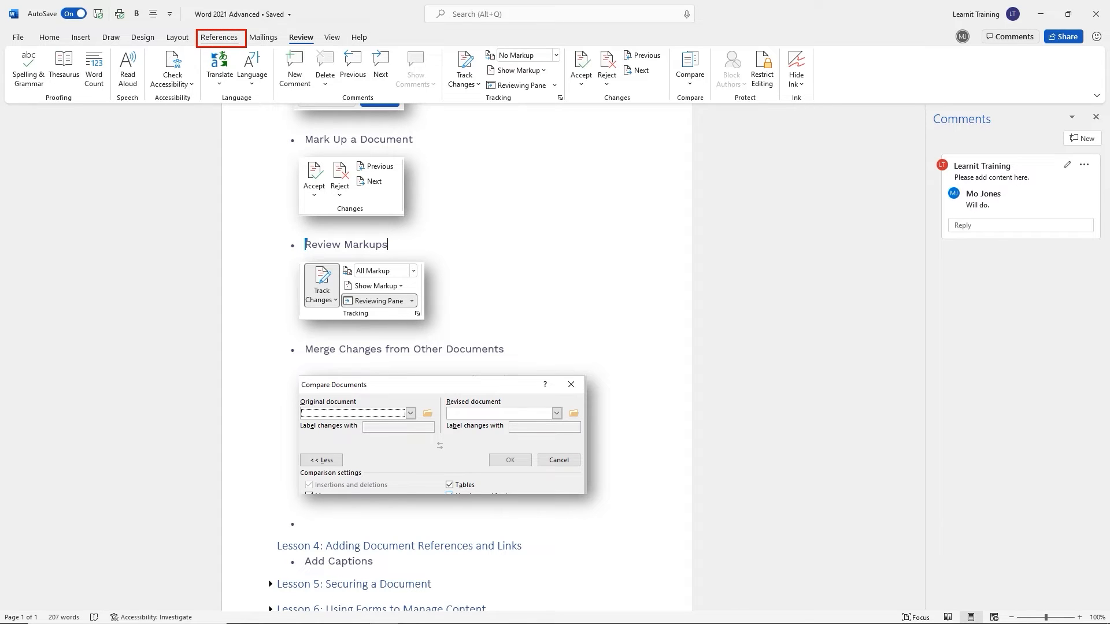
left_click(227, 39)
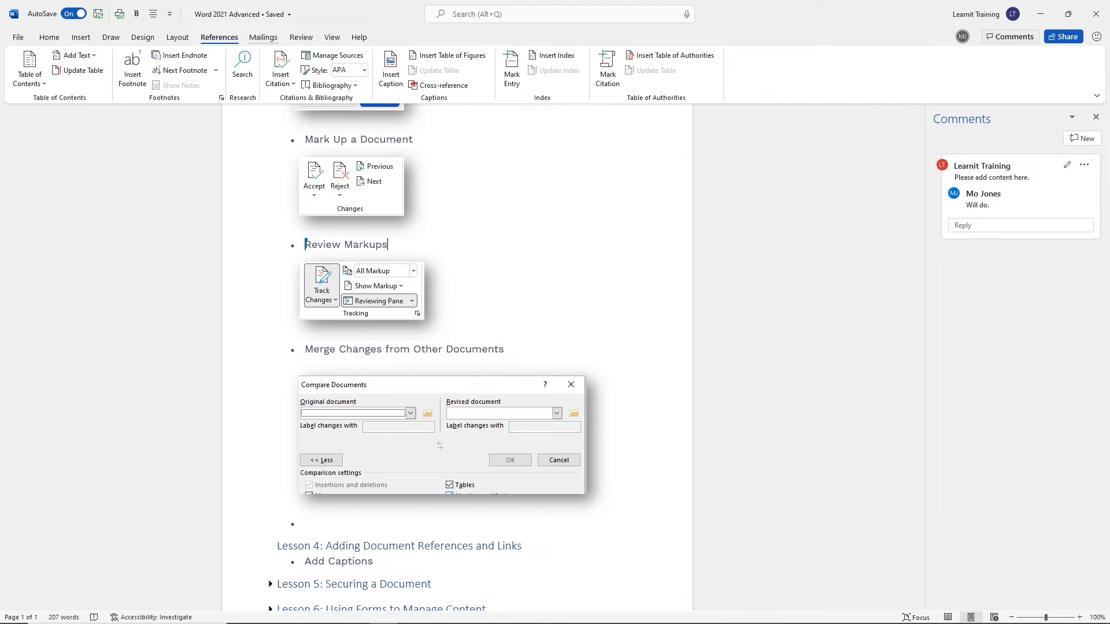
left_click_drag(413, 95, 456, 105)
left_click_drag(374, 45, 406, 93)
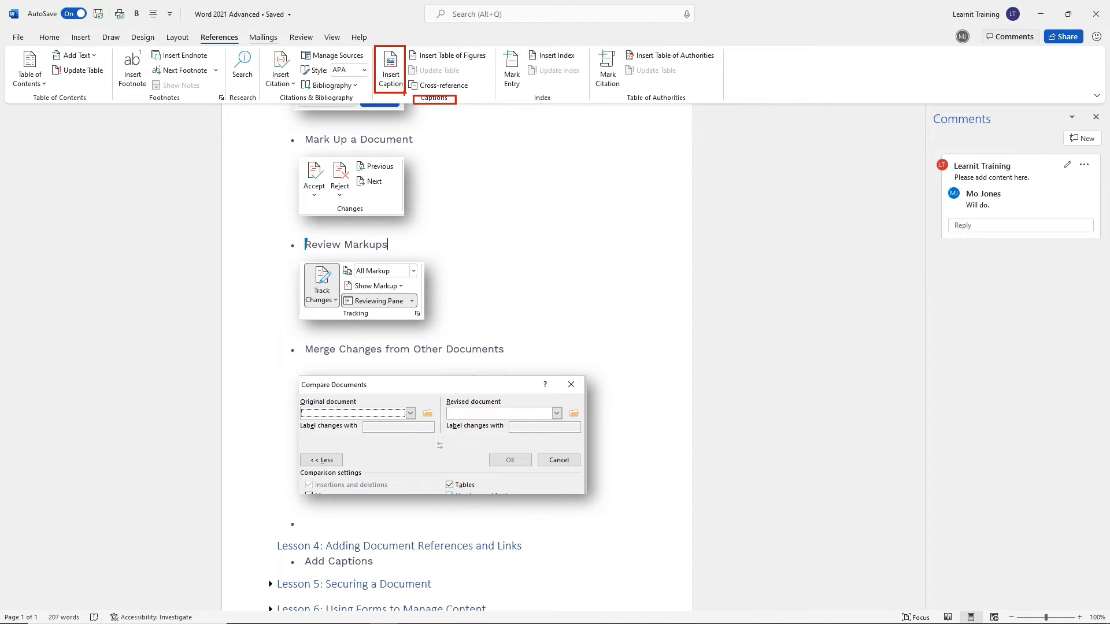
key("Escape")
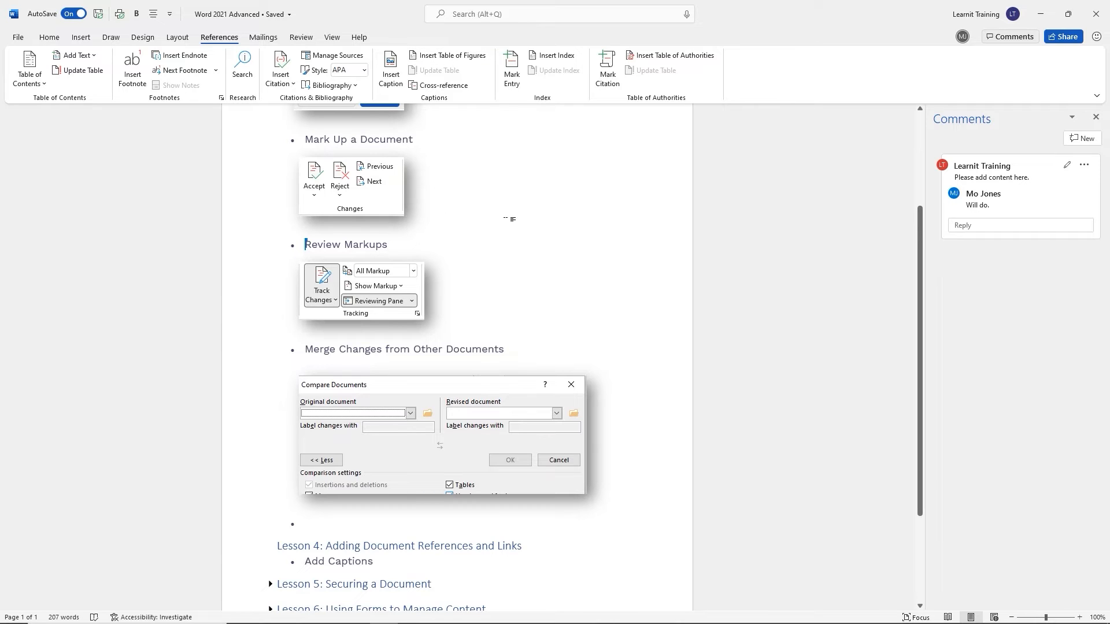
Select the Comments and Share picture under "Prepare a Document for Collaboration" and start a caption for it
scroll(509, 219, "up", 2)
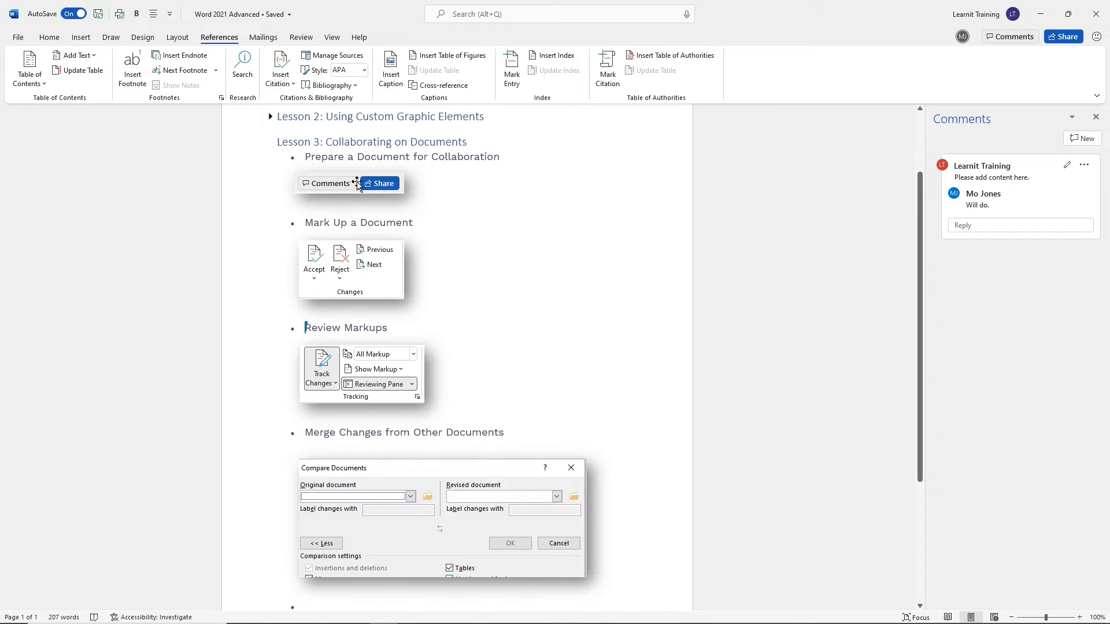
left_click(350, 189)
left_click(372, 267)
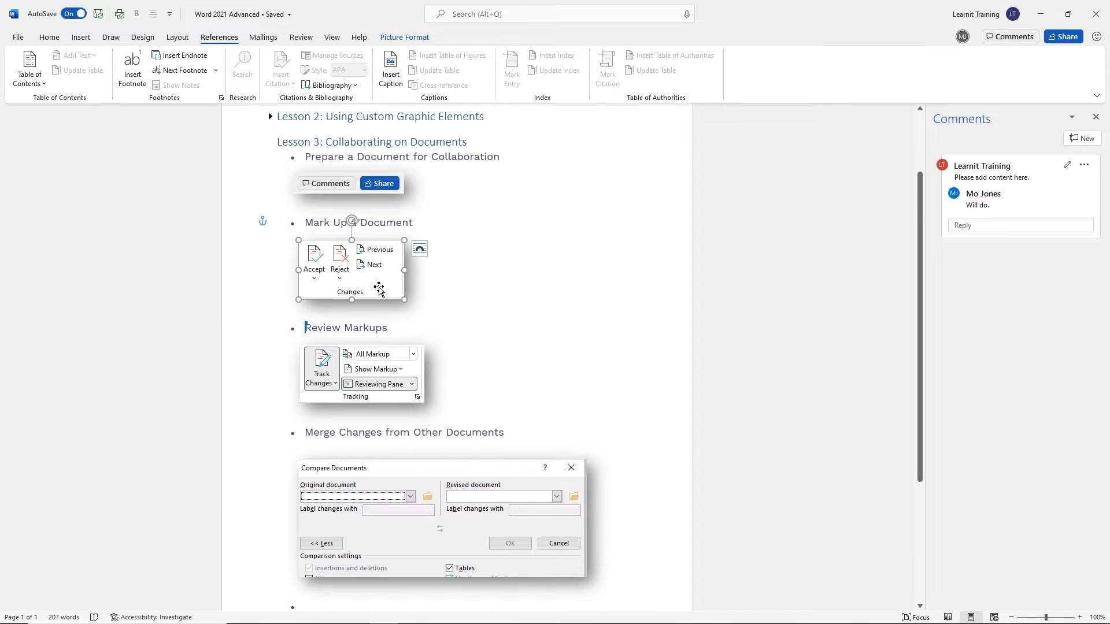
left_click(391, 377)
left_click(424, 492)
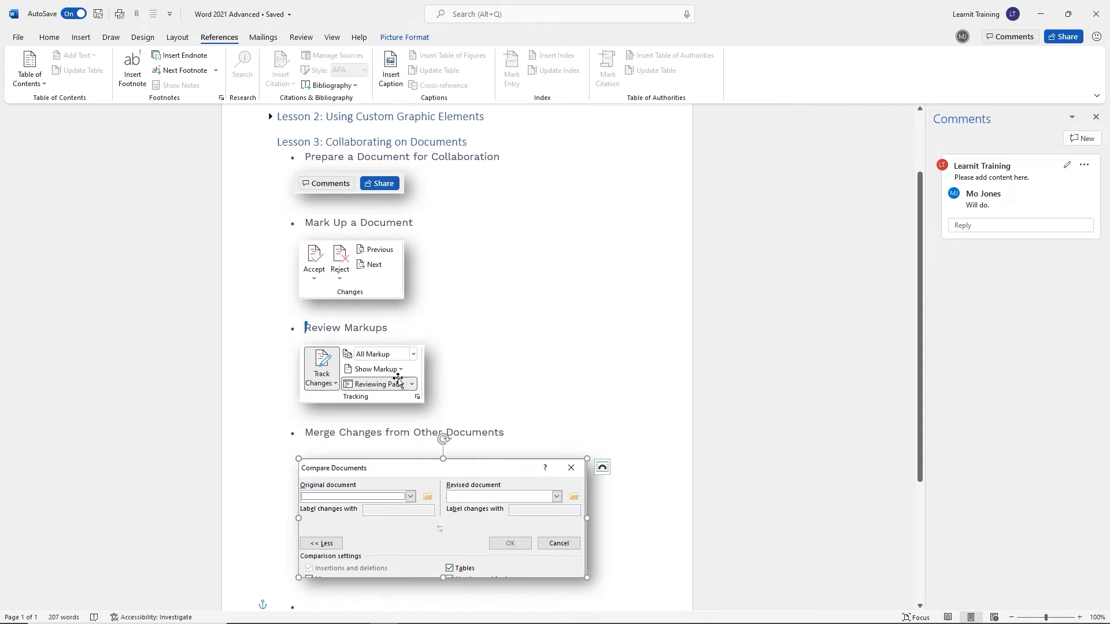
left_click(337, 183)
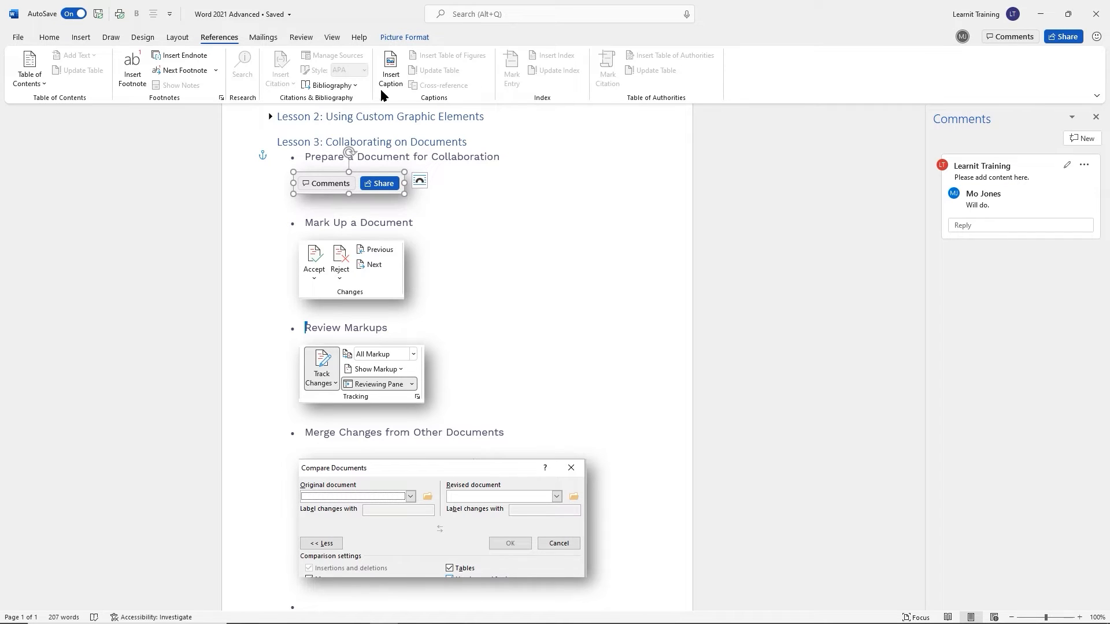
left_click(391, 76)
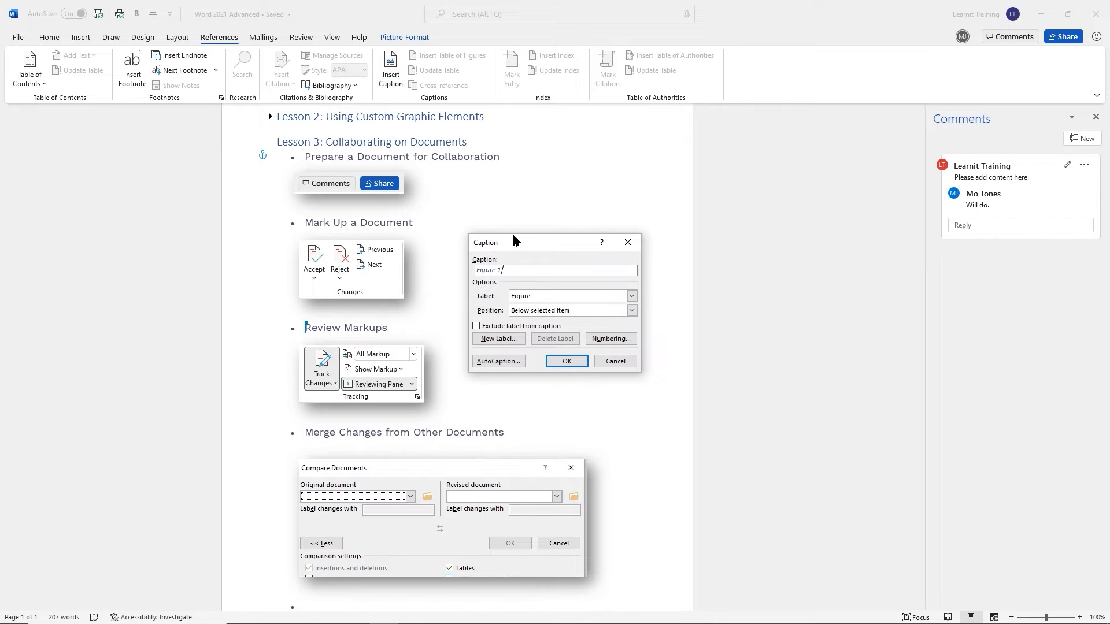
left_click_drag(521, 244, 520, 208)
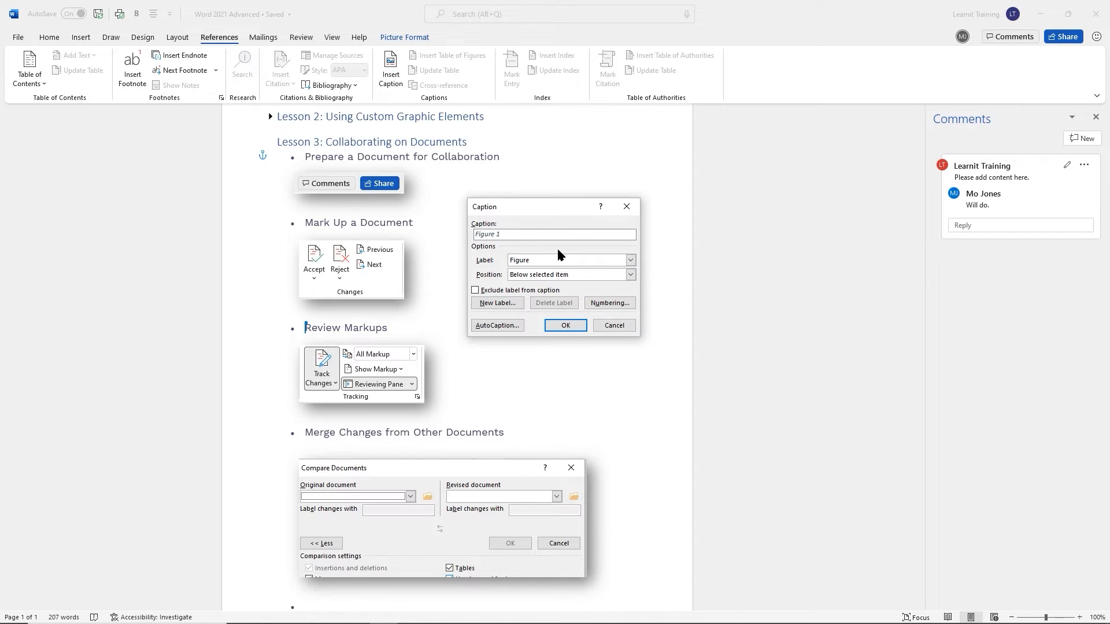
Insert the caption "Figure 1" for the selected picture, using the Figure label and the position Below selected item
left_click(630, 263)
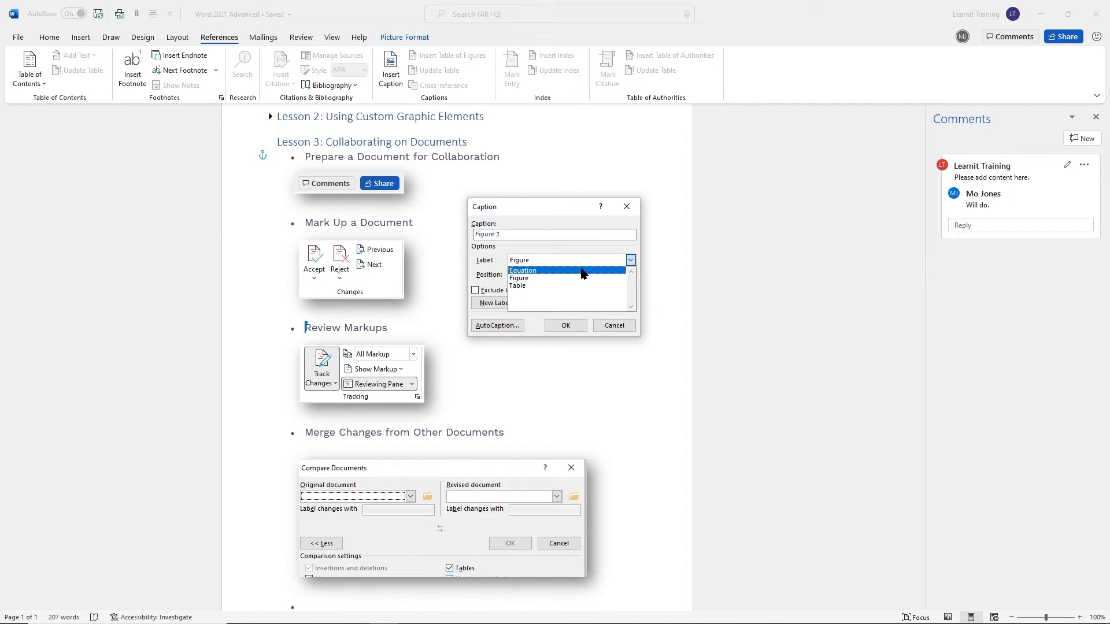
left_click(578, 222)
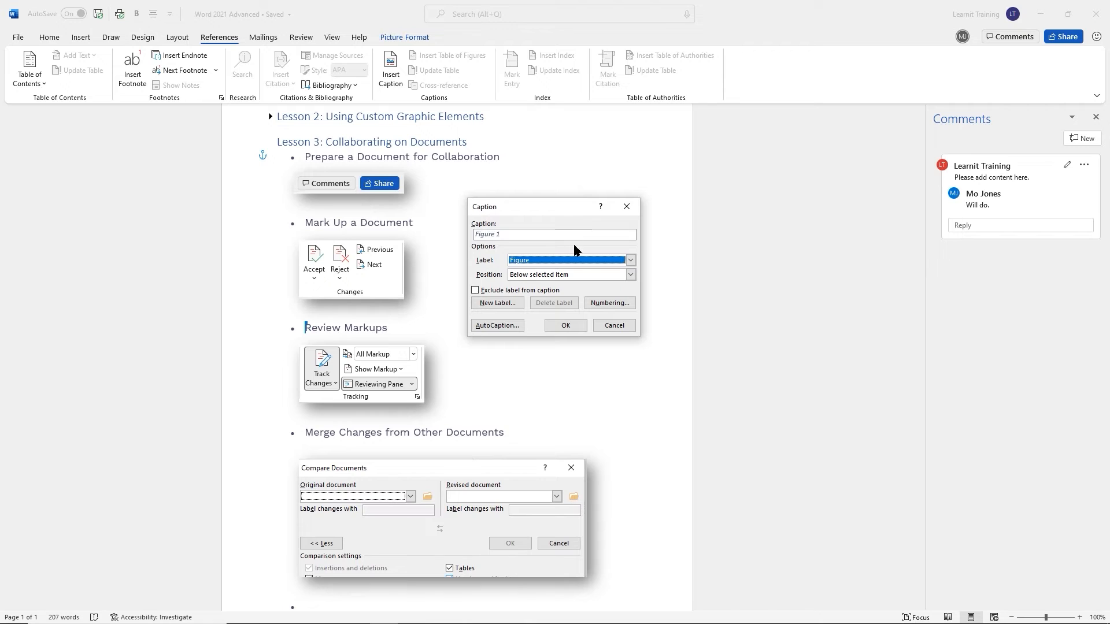
left_click(631, 275)
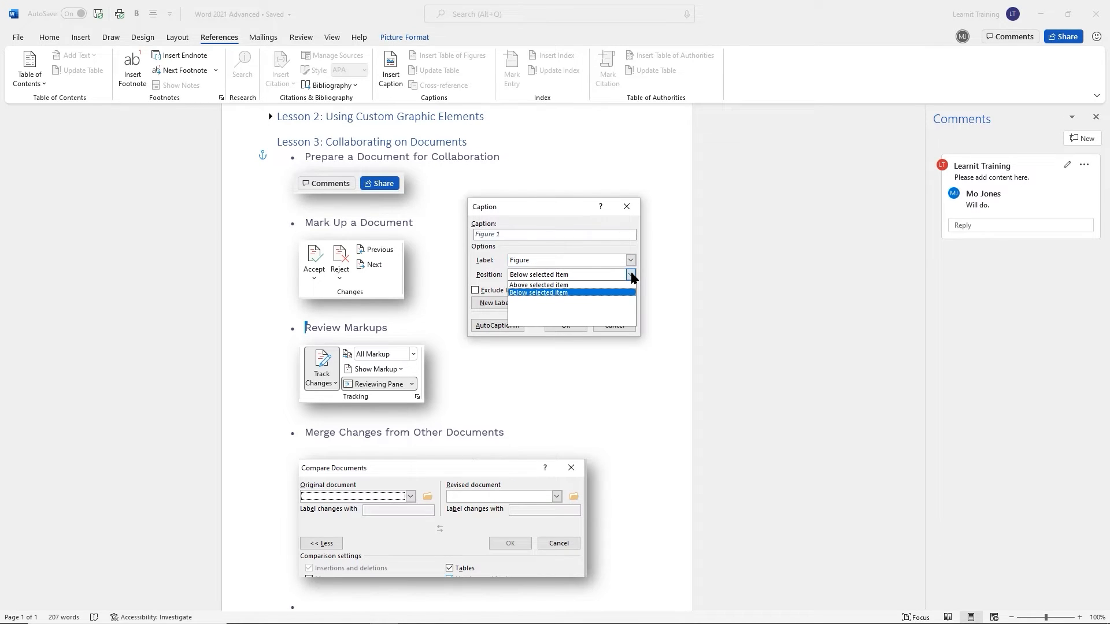
left_click(559, 293)
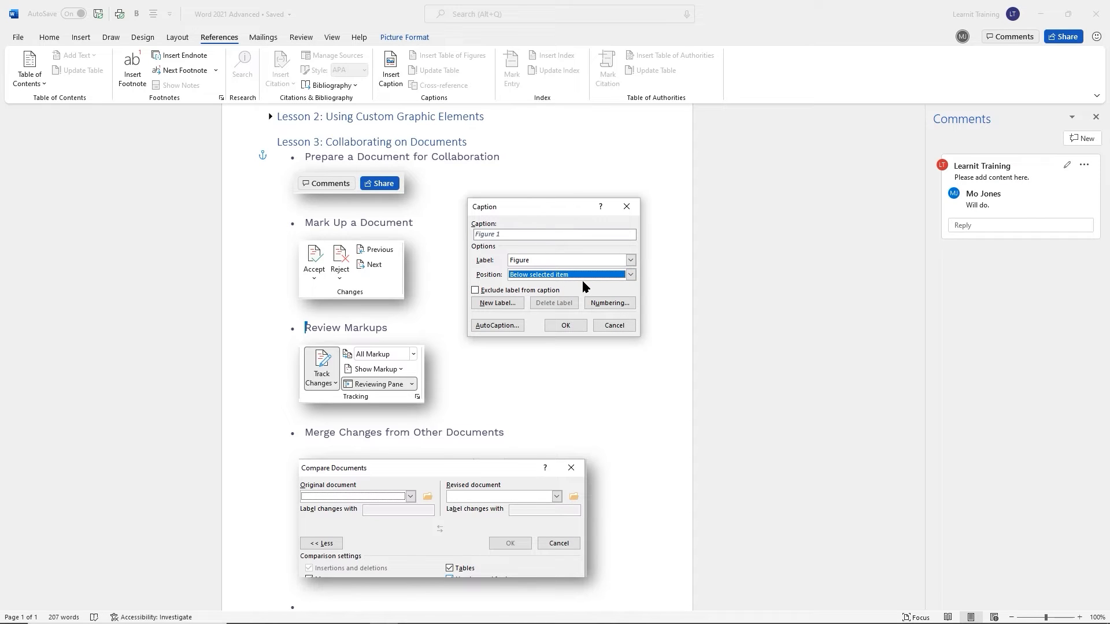
left_click(566, 325)
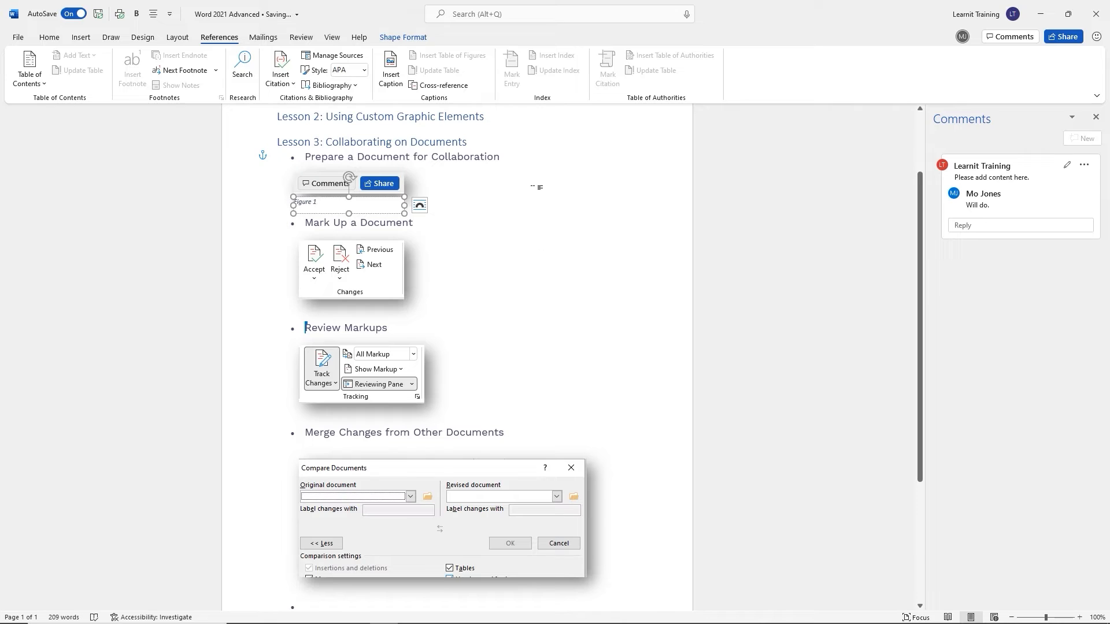
left_click(537, 186)
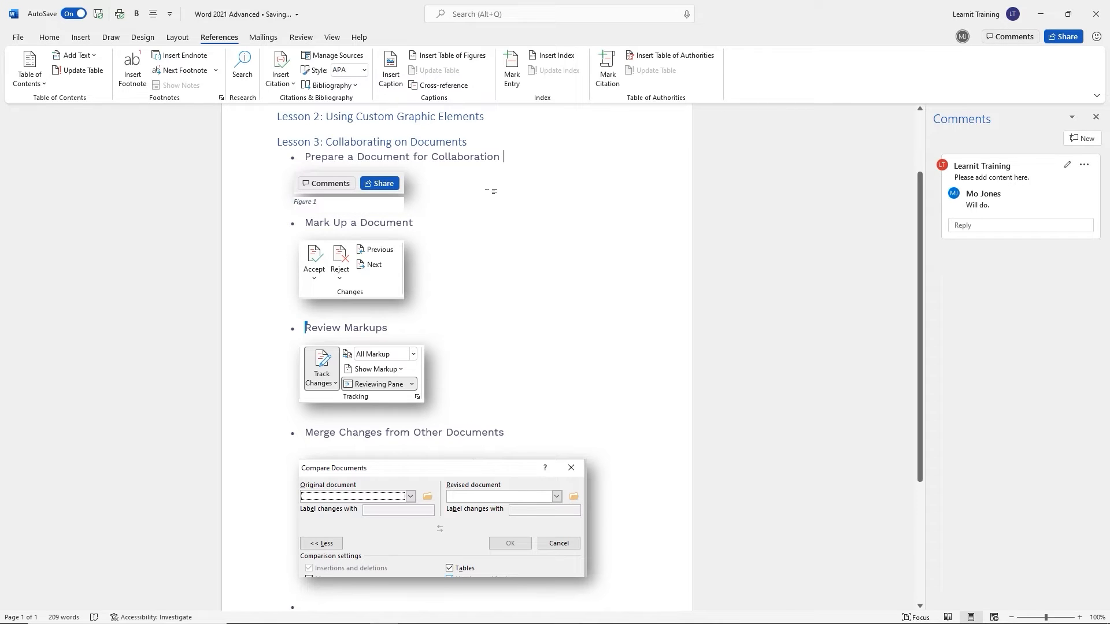
left_click(351, 184)
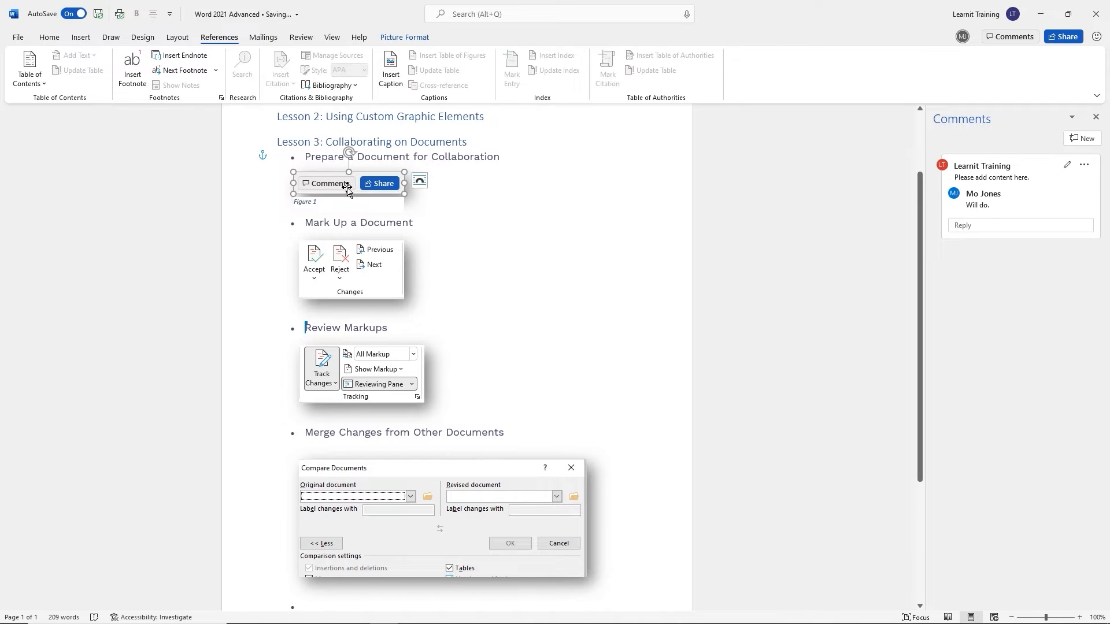
left_click(315, 203)
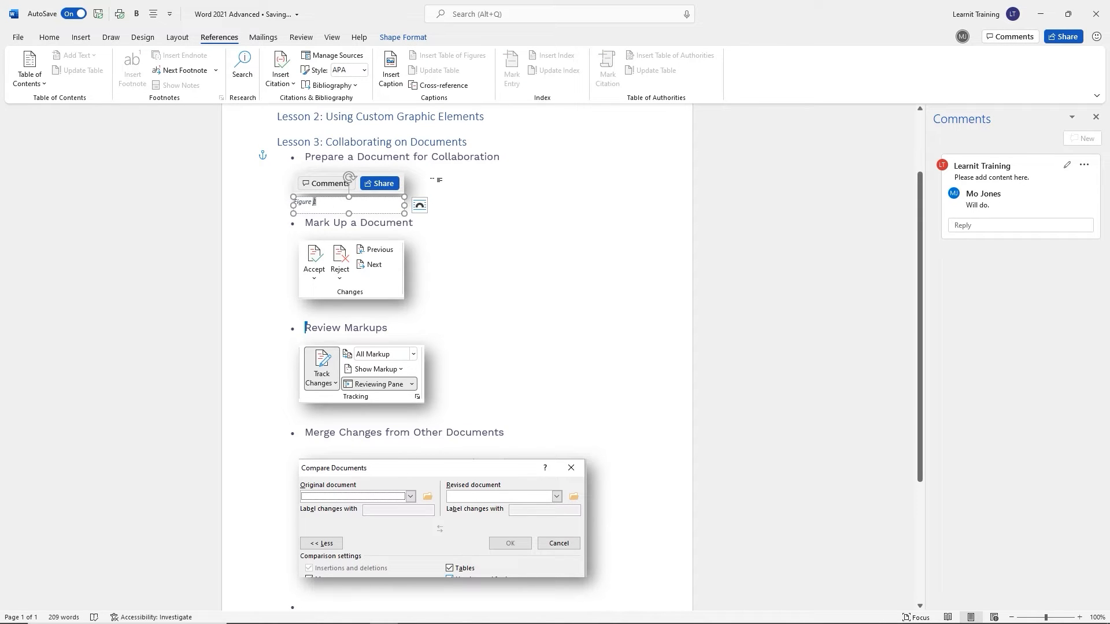
left_click(432, 182)
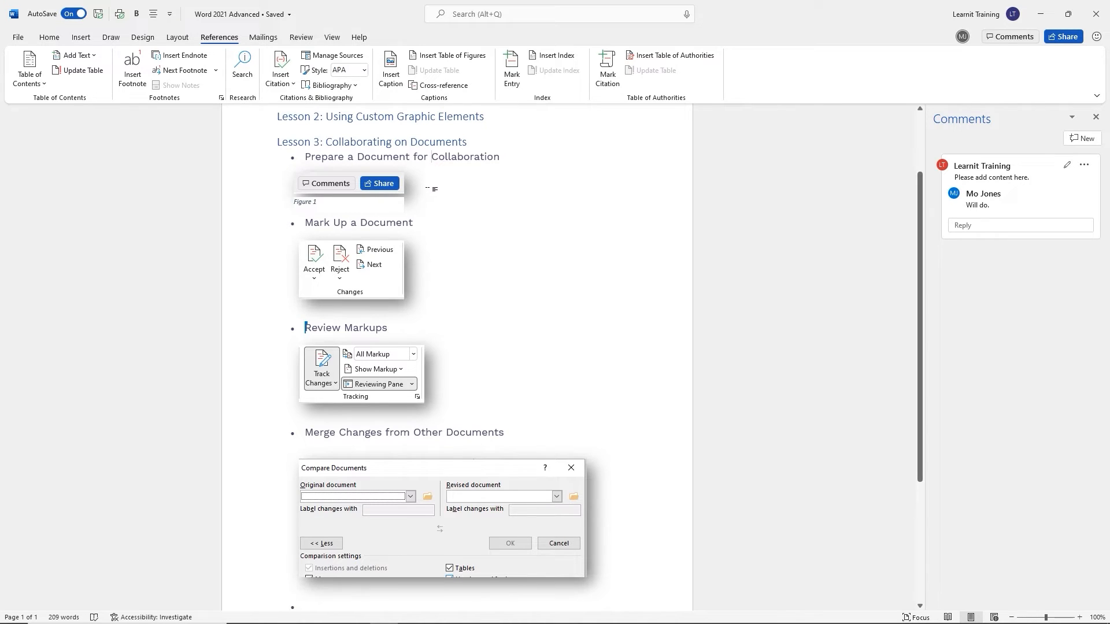
Add the captions "Figure 2" below the Accept and Reject picture and "Figure 3" below the Track Changes picture
left_click(363, 270)
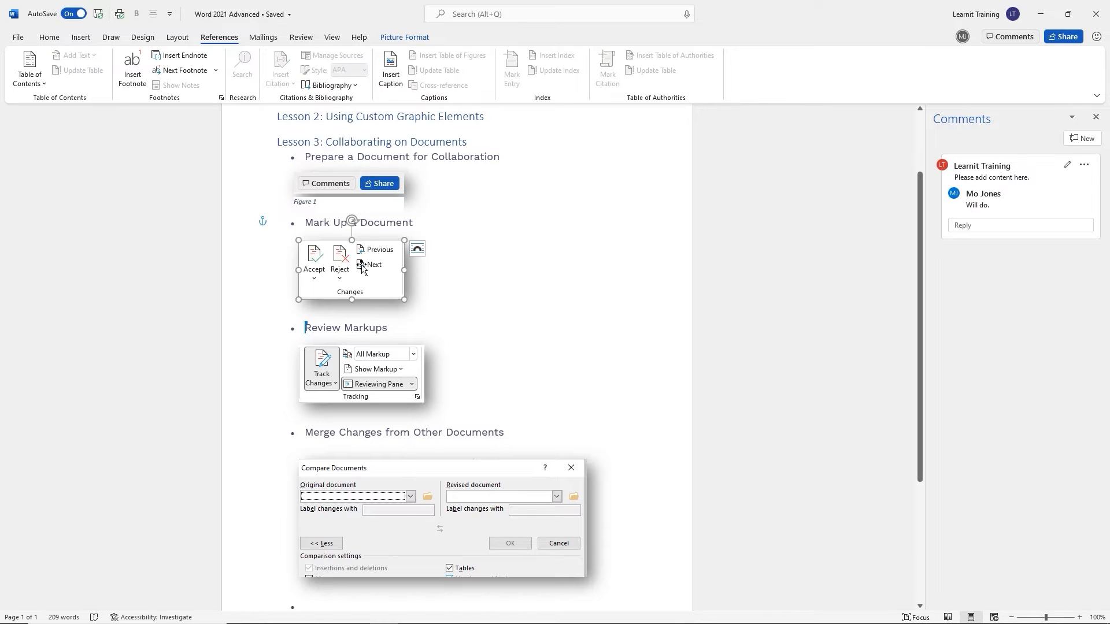
left_click(389, 74)
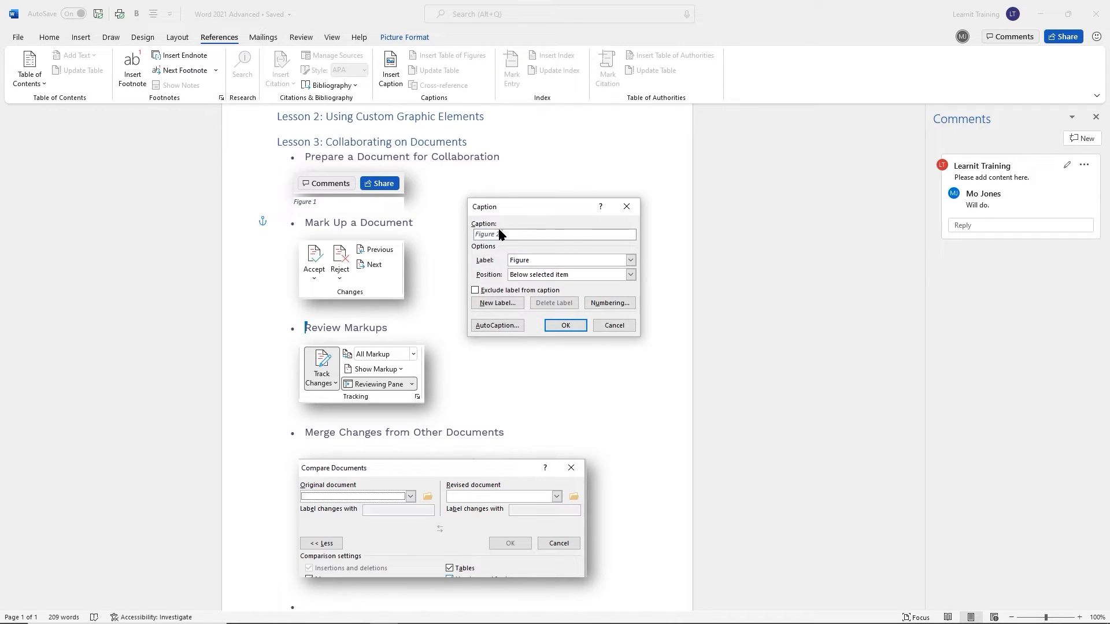
left_click(564, 326)
left_click(387, 375)
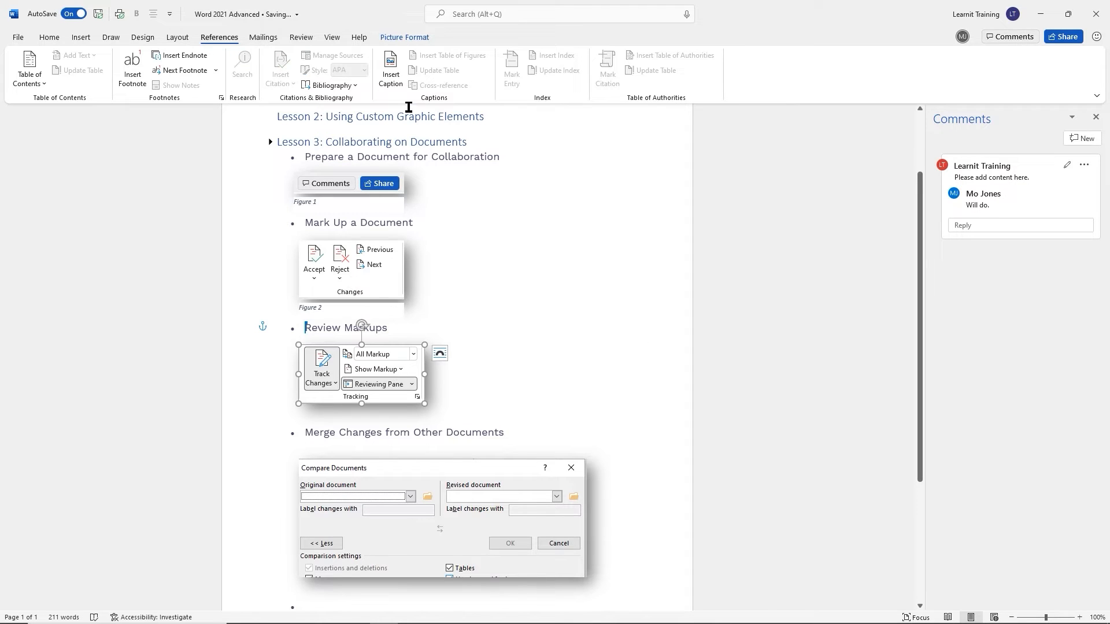
left_click(390, 74)
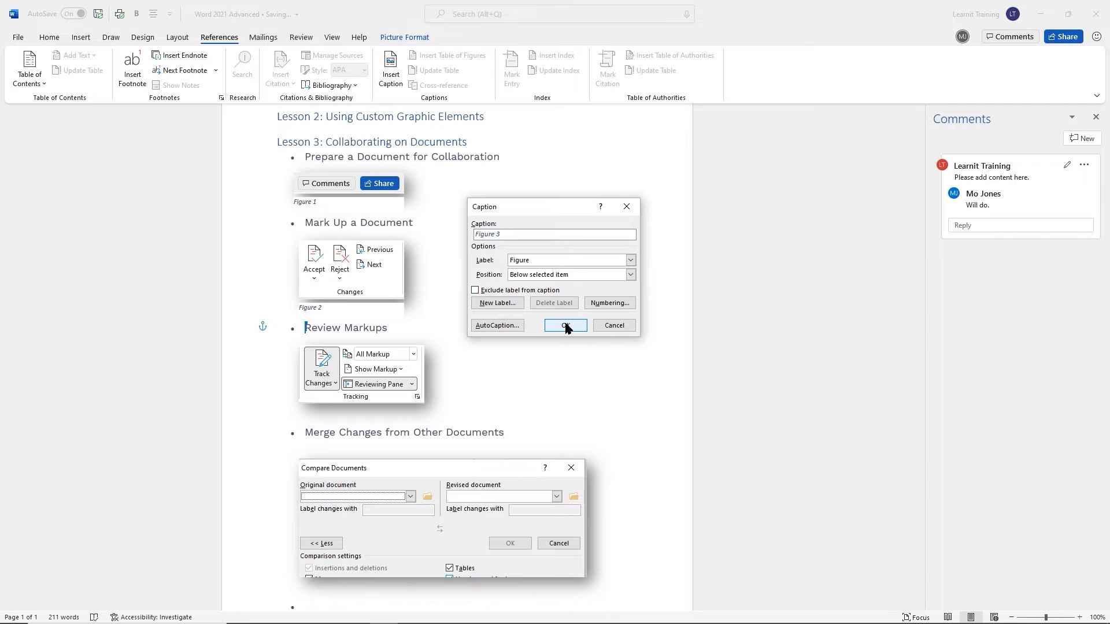
left_click(565, 326)
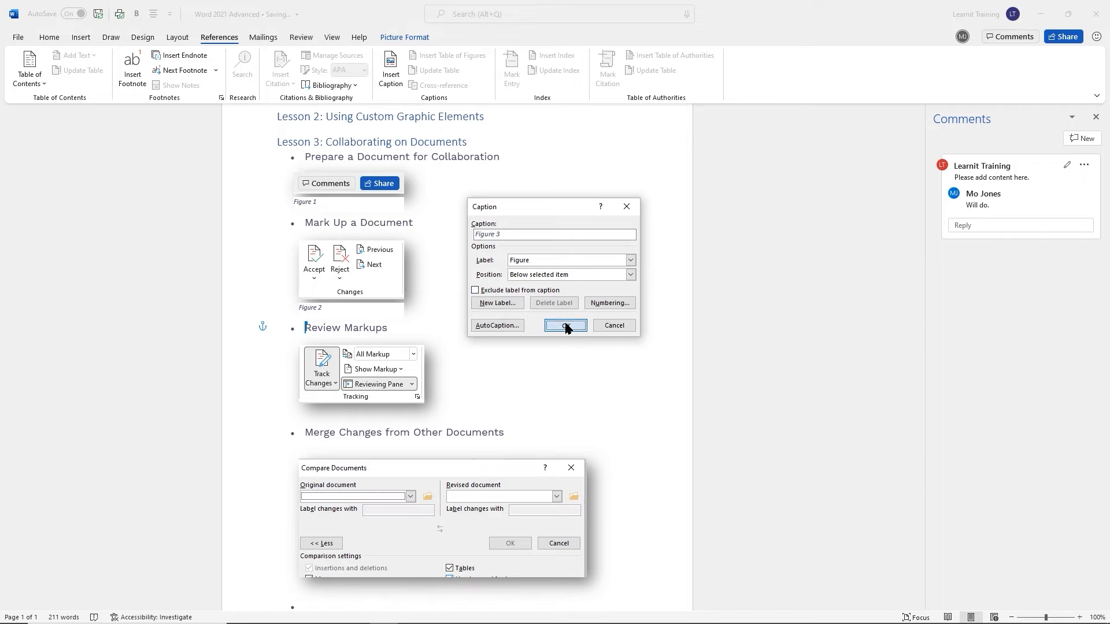
Add the caption "Figure 4" below the Compare Documents picture under "Merge Changes from Other Documents"
left_click(414, 527)
left_click(393, 82)
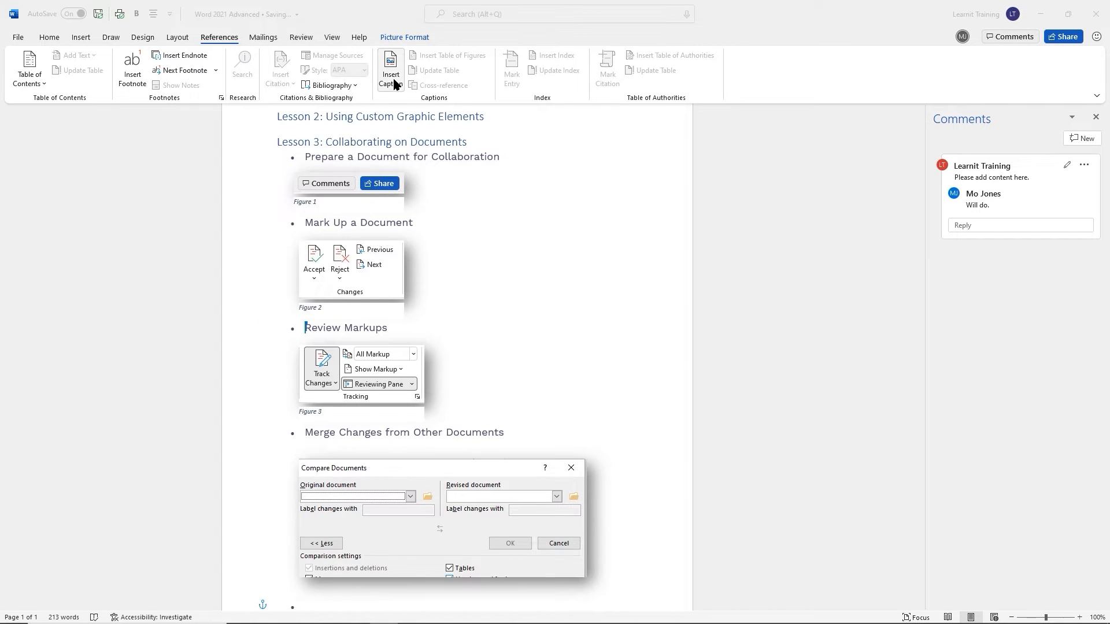
left_click(568, 325)
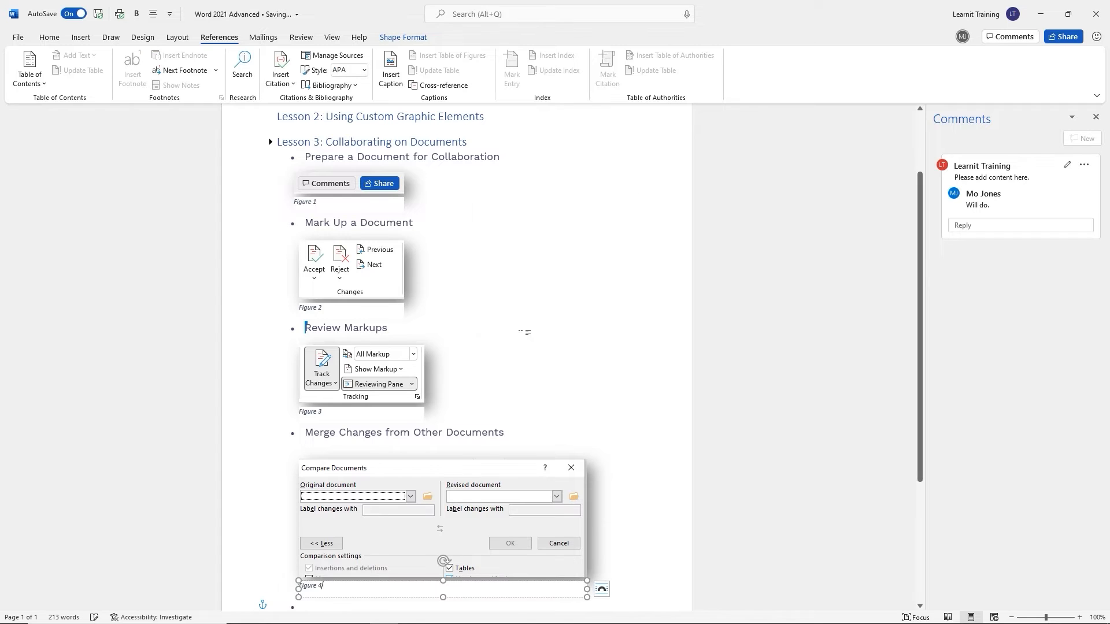
left_click(524, 330)
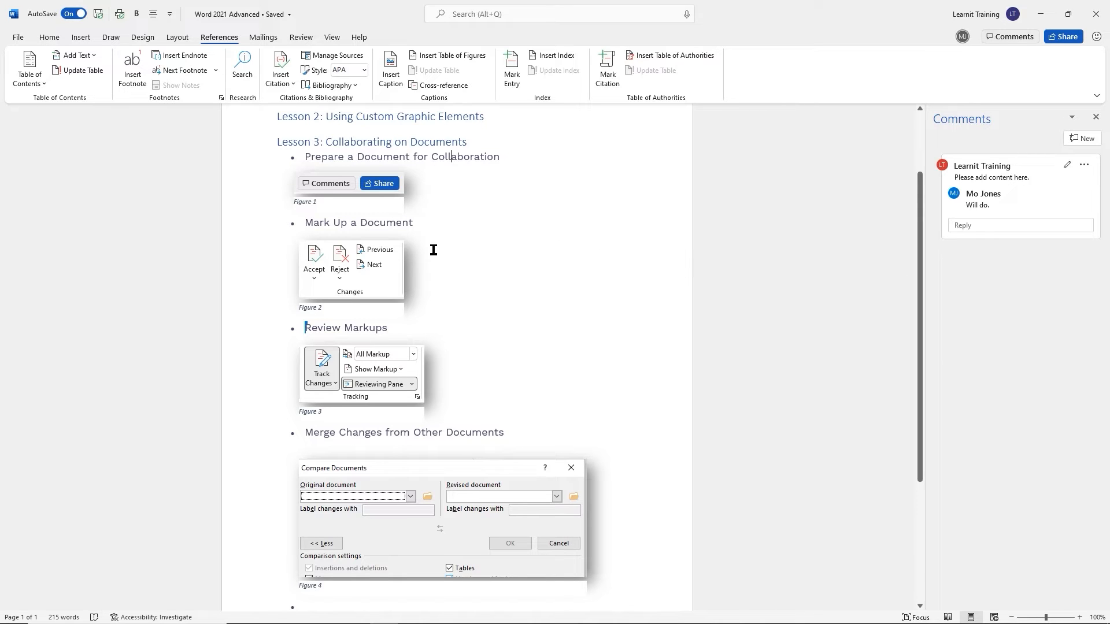
Check which paragraph each of the captioned Lesson 3 pictures is anchored to
left_click(339, 190)
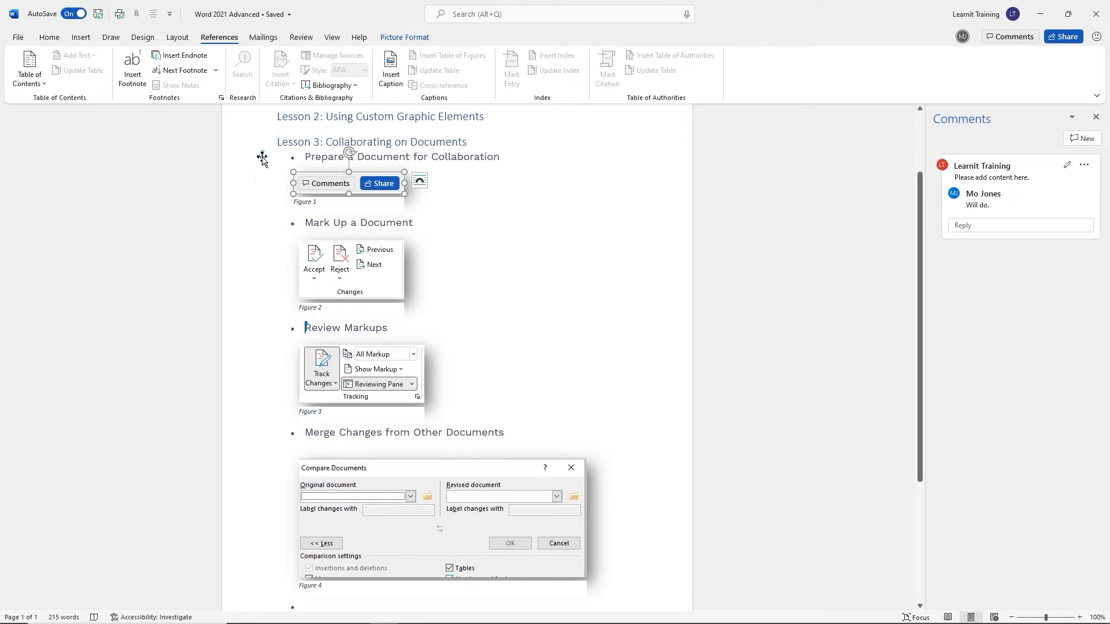
mouse_move(262, 159)
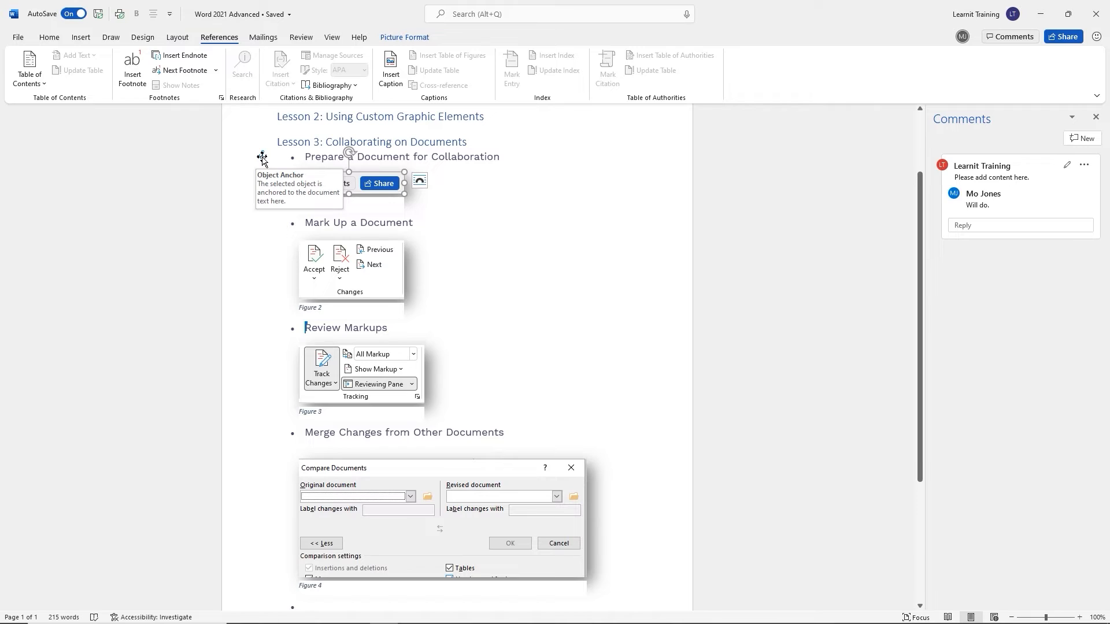
left_click(341, 269)
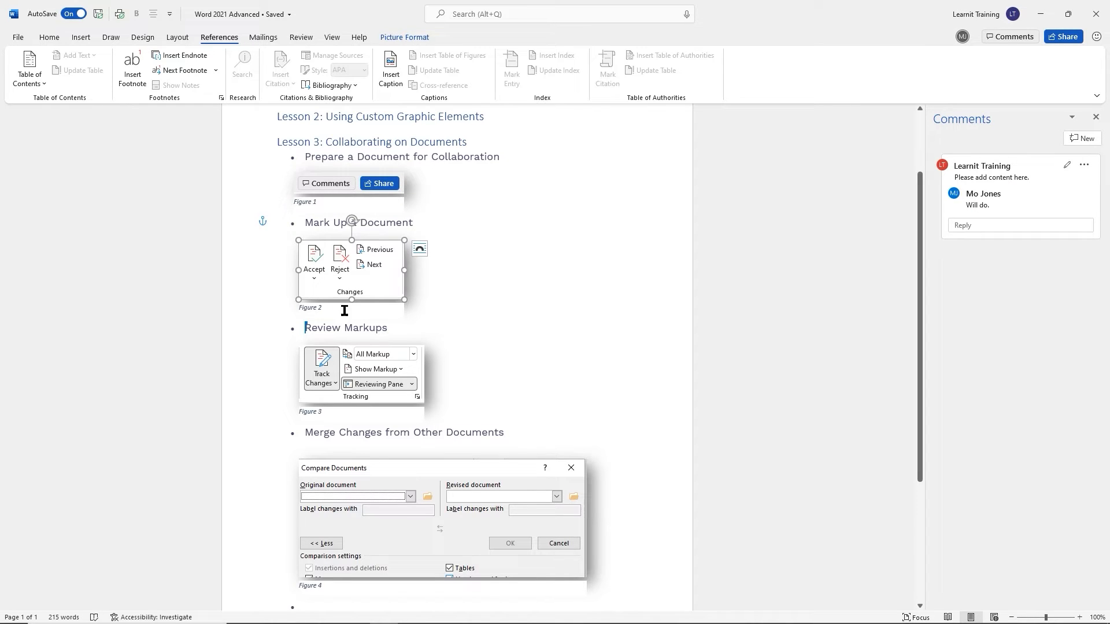
left_click(358, 373)
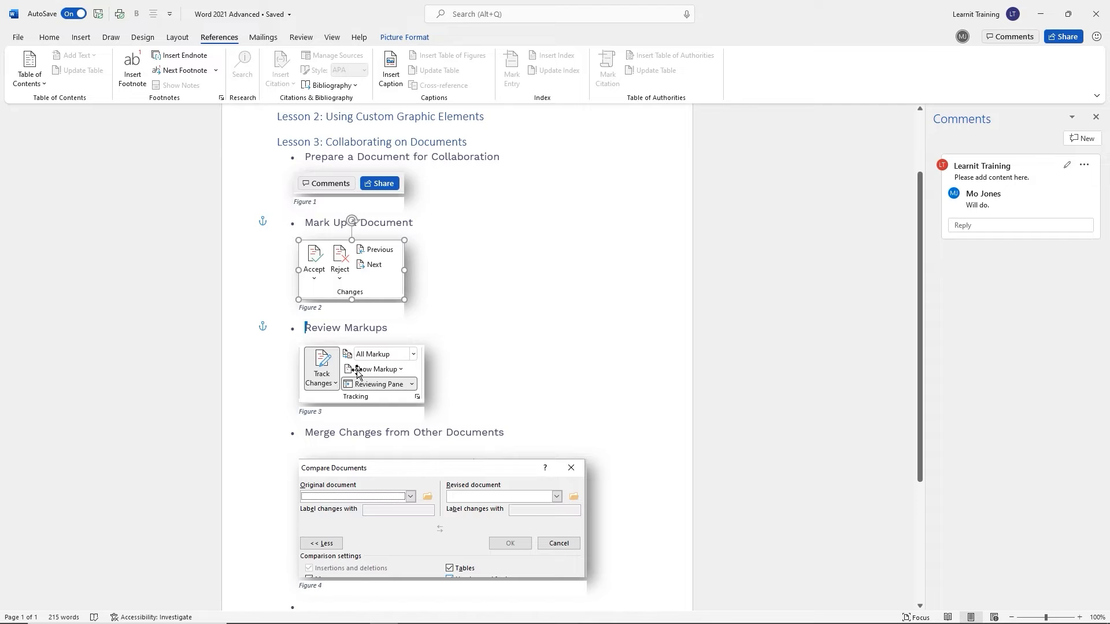
left_click(355, 480)
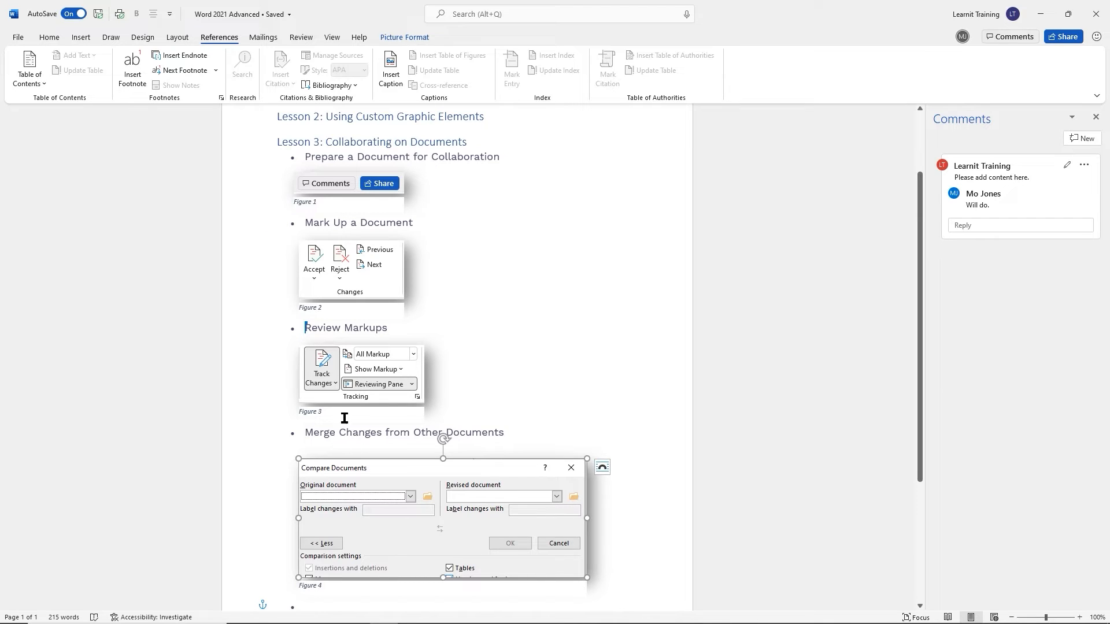
left_click(333, 191)
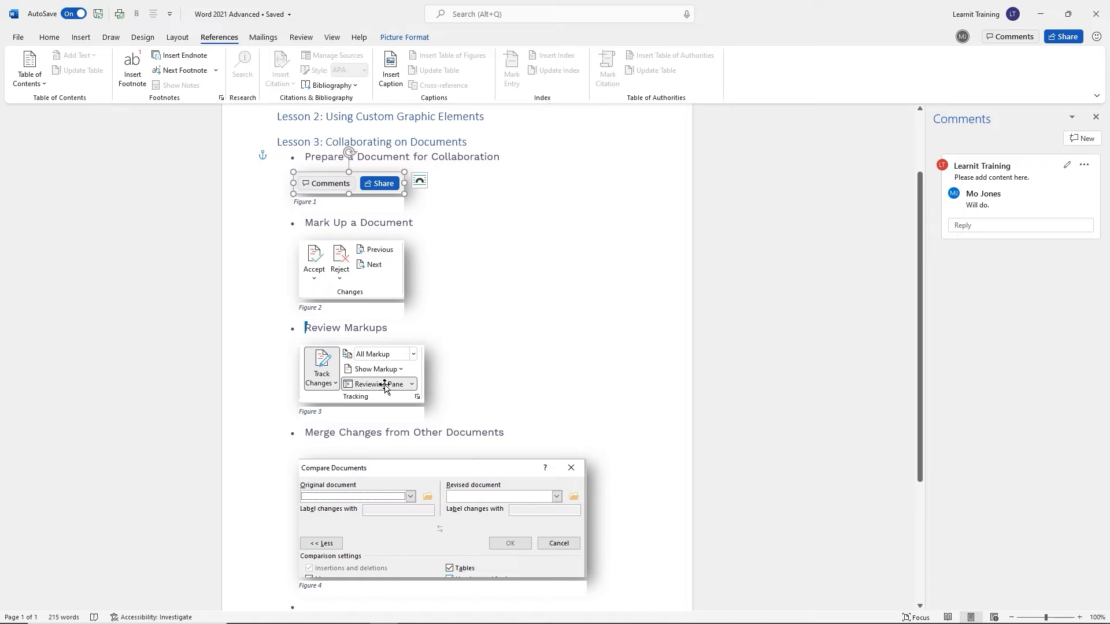
left_click(359, 375)
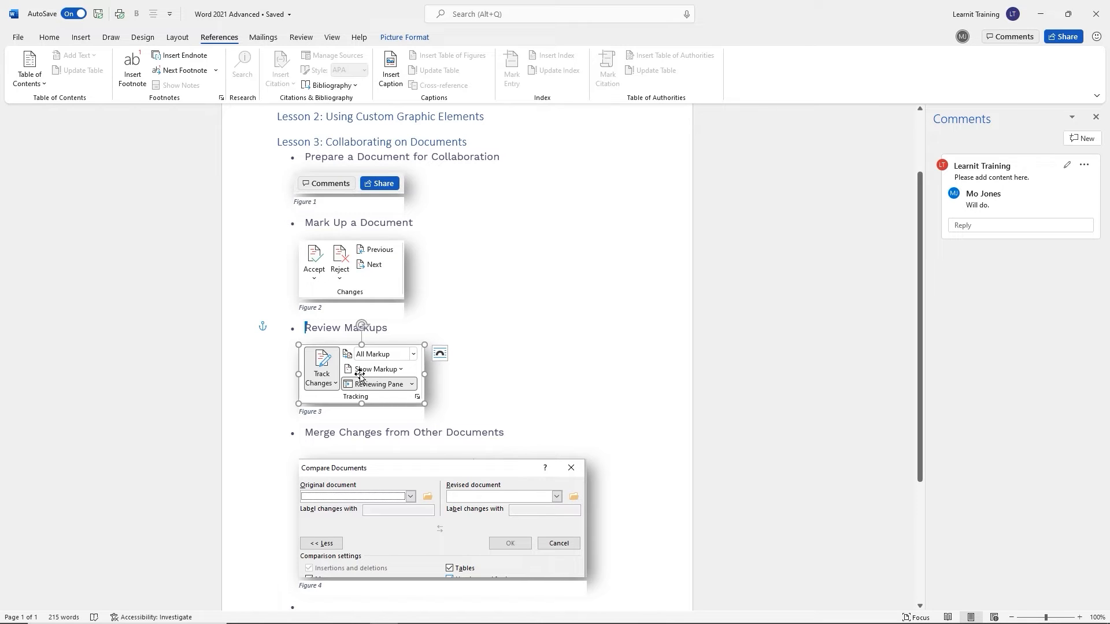
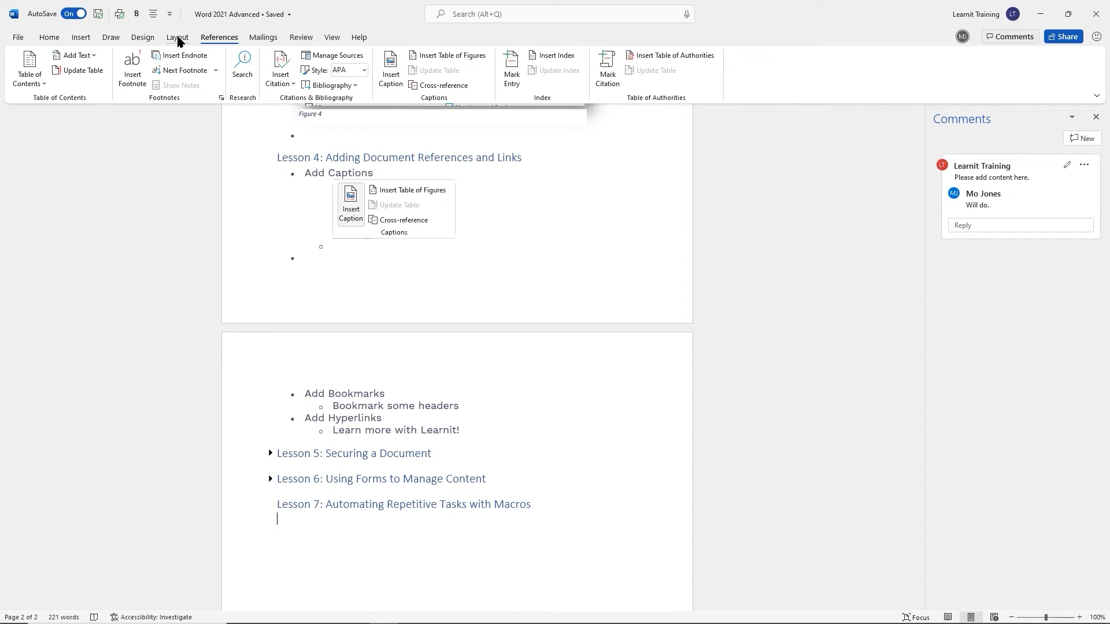
Insert a blank page at the end of the document, after the Lesson 7 heading
left_click(81, 37)
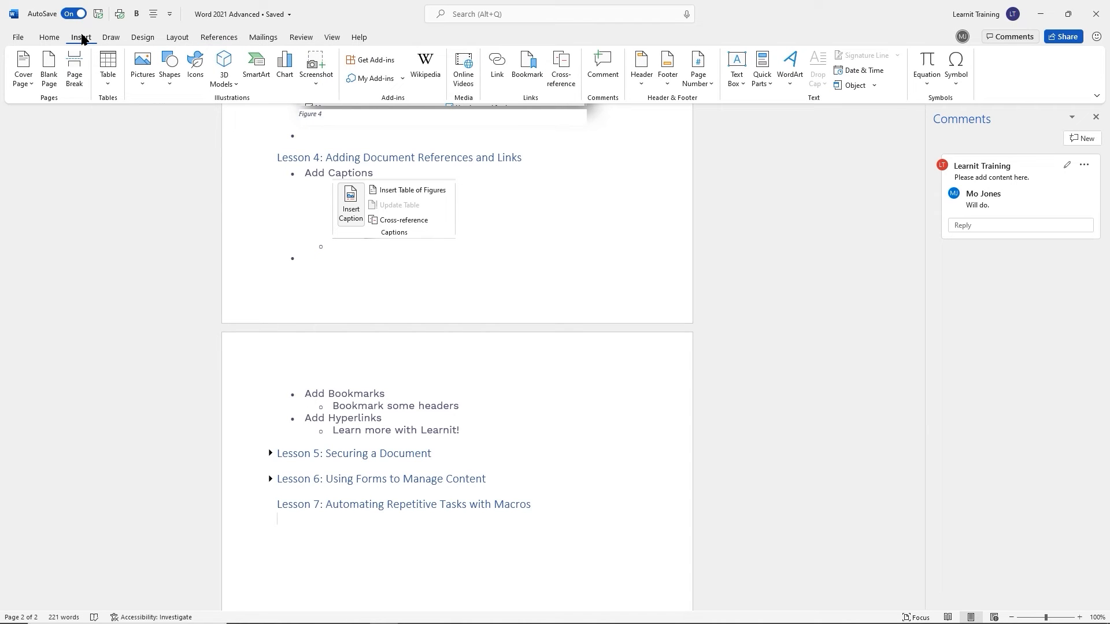
left_click(54, 79)
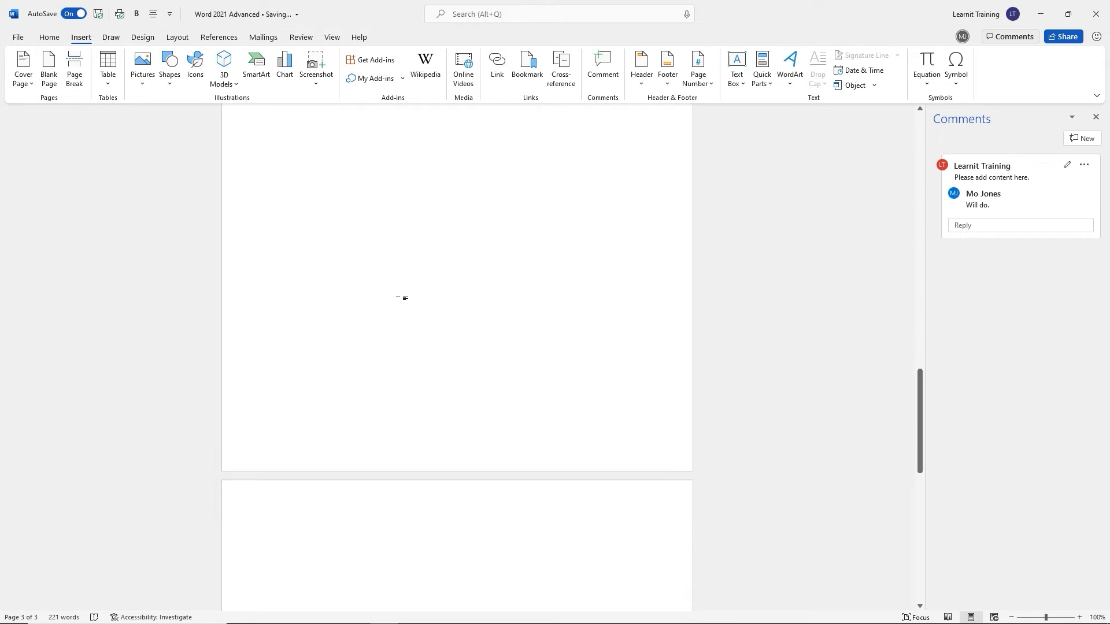
Enter the title "References" on the new last page and start an empty line below it
scroll(403, 298, "down", 5)
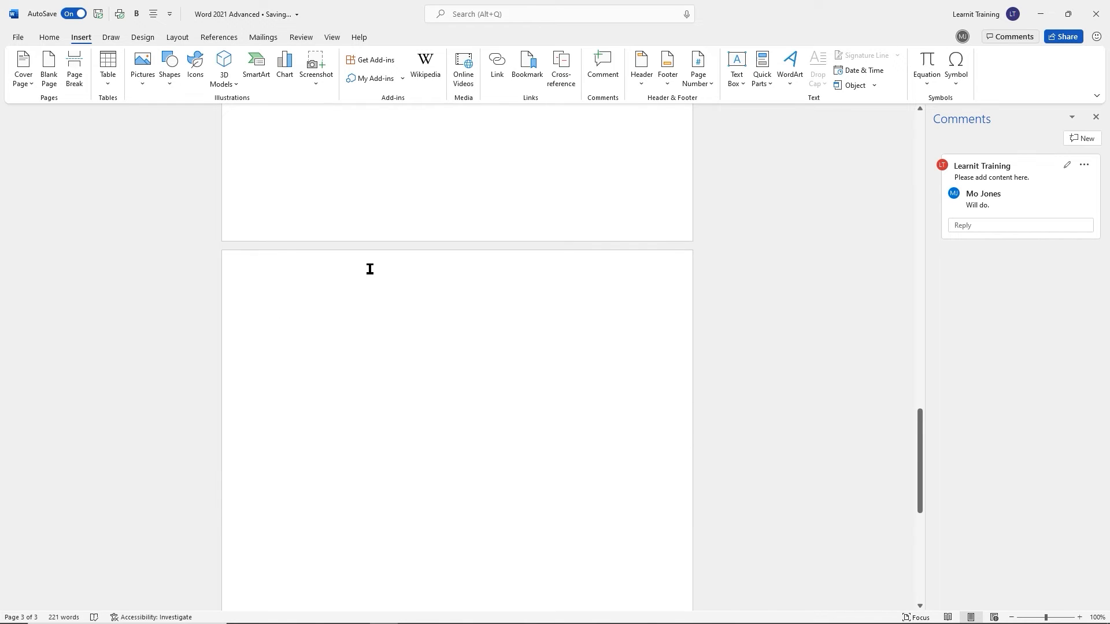
type("Refe")
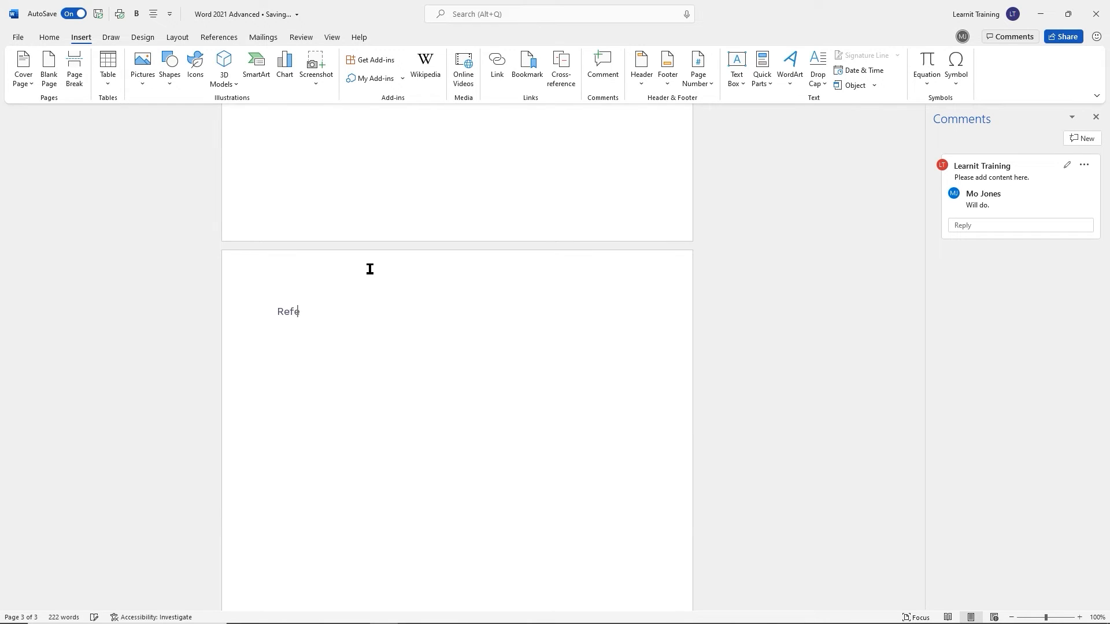
type("rences")
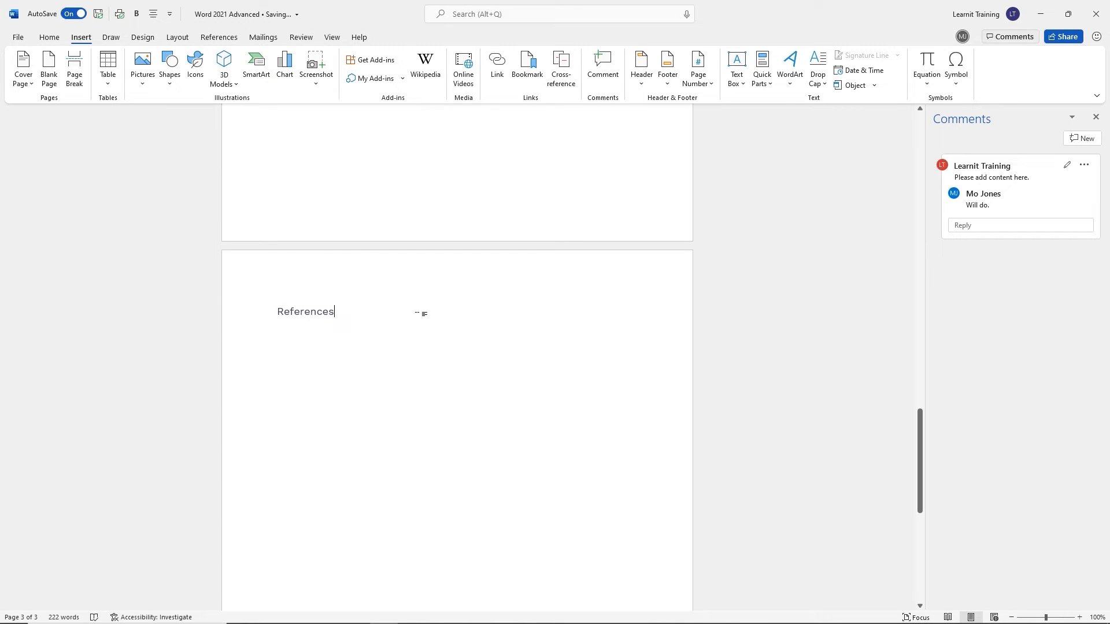
scroll(383, 311, "up", 5)
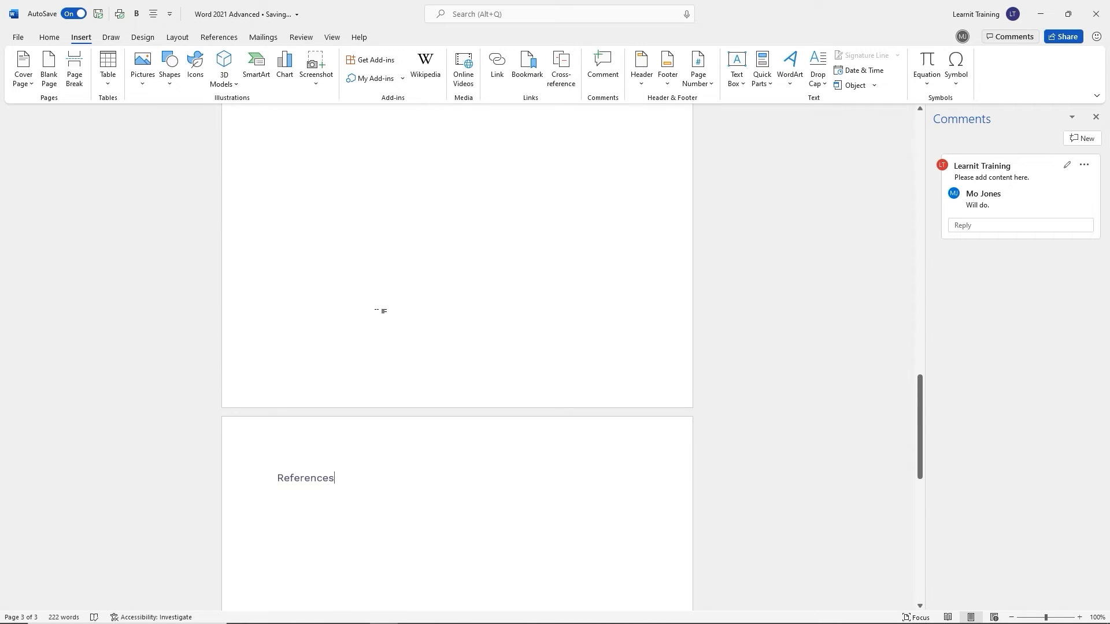
scroll(381, 311, "down", 3)
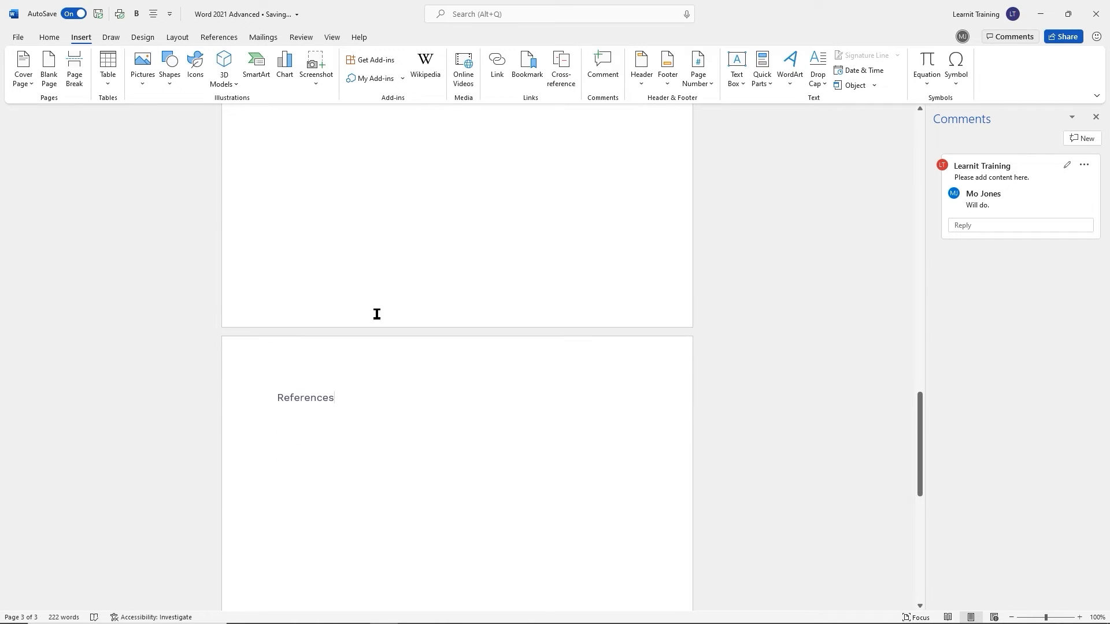
scroll(371, 362, "down", 1)
left_click(371, 362)
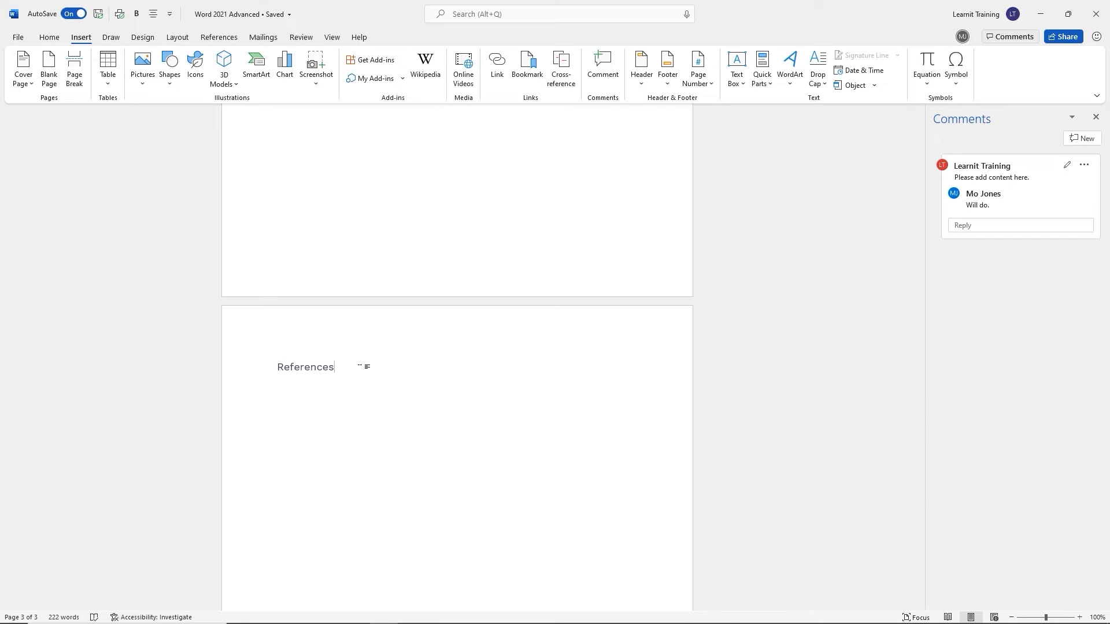
key("Return")
Review the Add Bookmarks and Add Hyperlinks bullets under Lesson 4
scroll(367, 367, "up", 3)
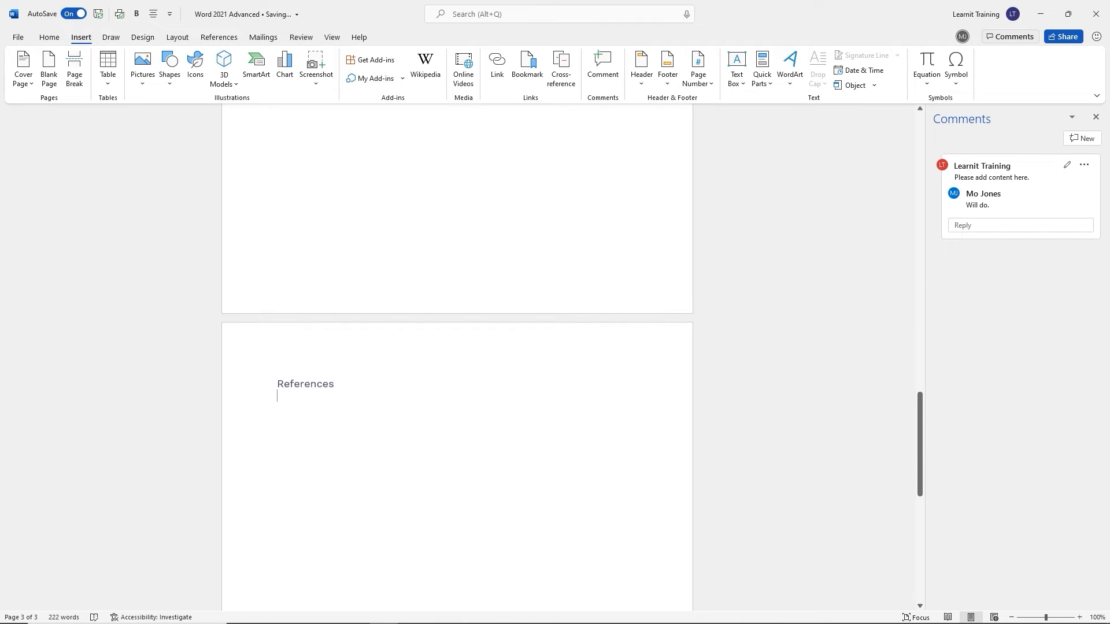
scroll(456, 358, "up", 8)
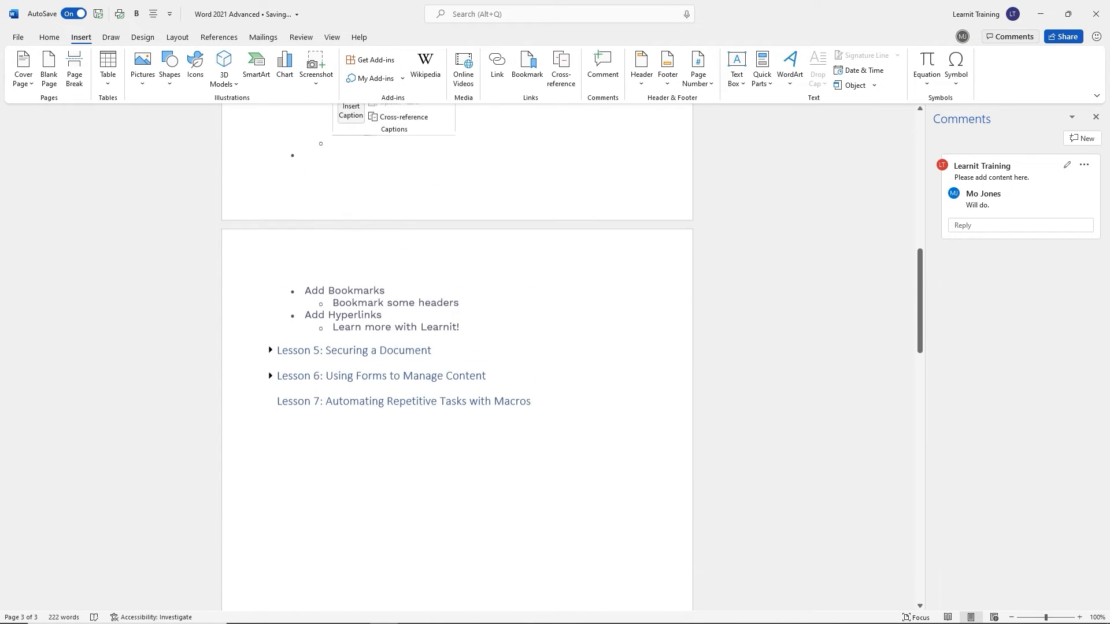
scroll(457, 358, "up", 1)
scroll(349, 386, "up", 1)
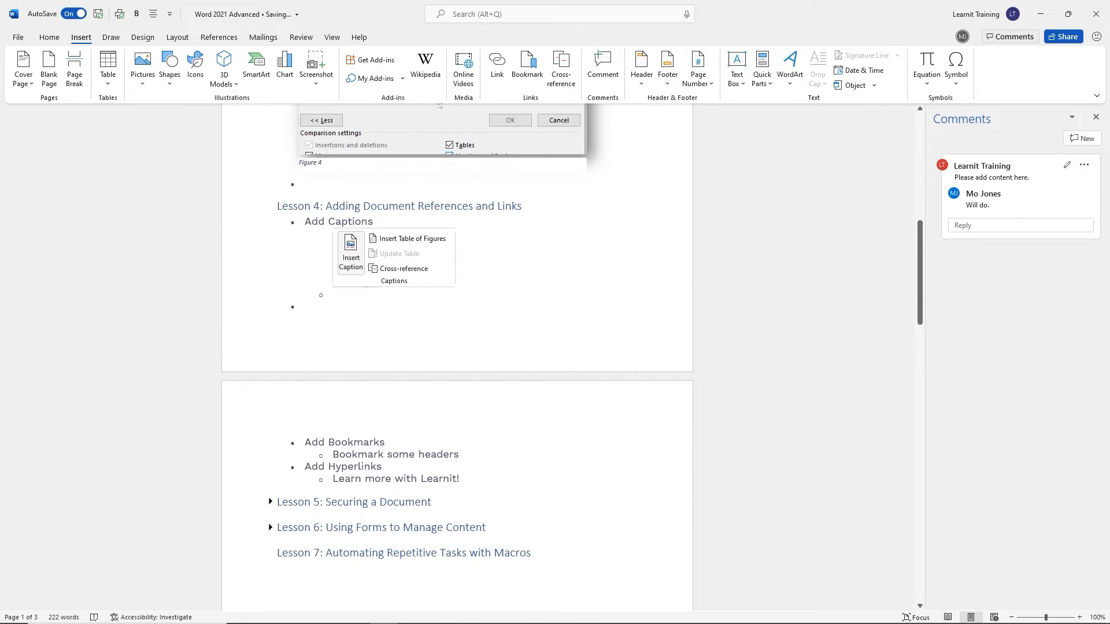
scroll(448, 403, "down", 1)
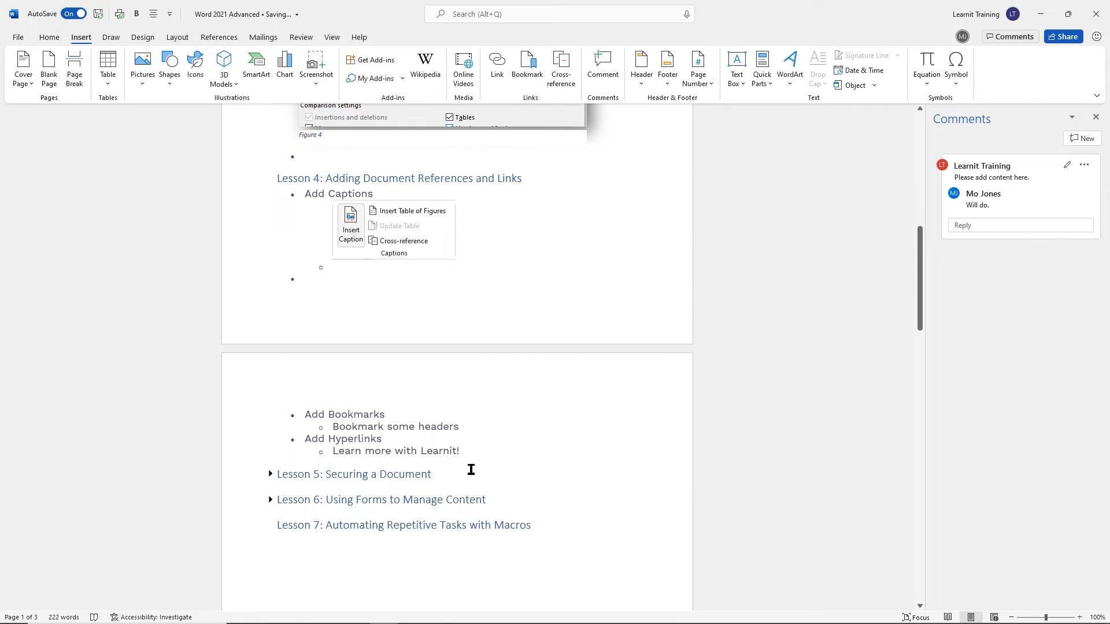
left_click_drag(466, 451, 308, 416)
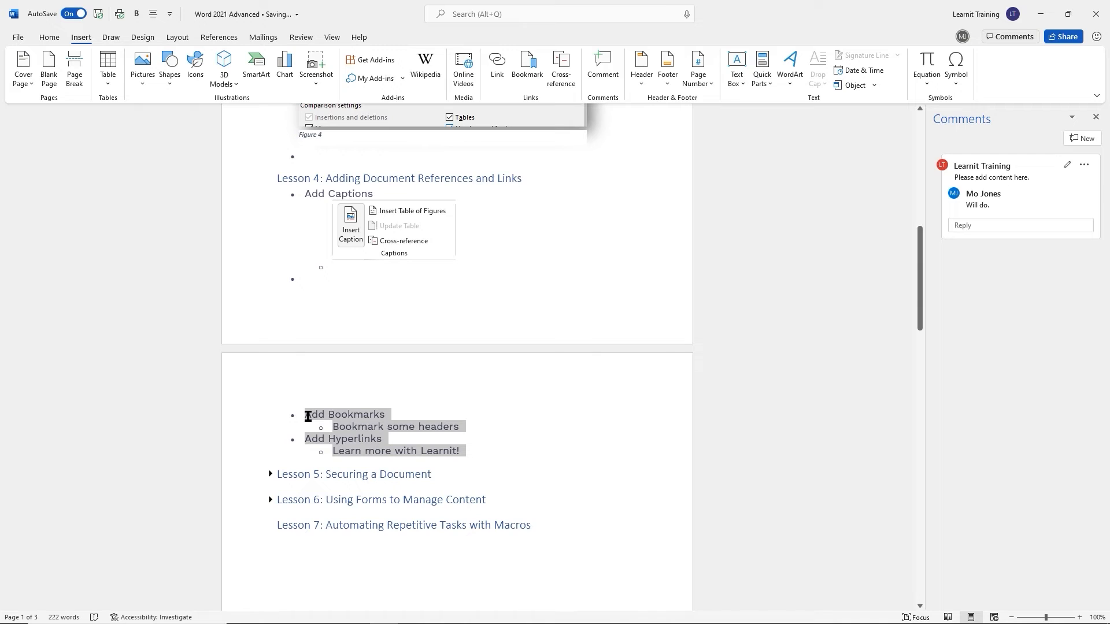
left_click(411, 414)
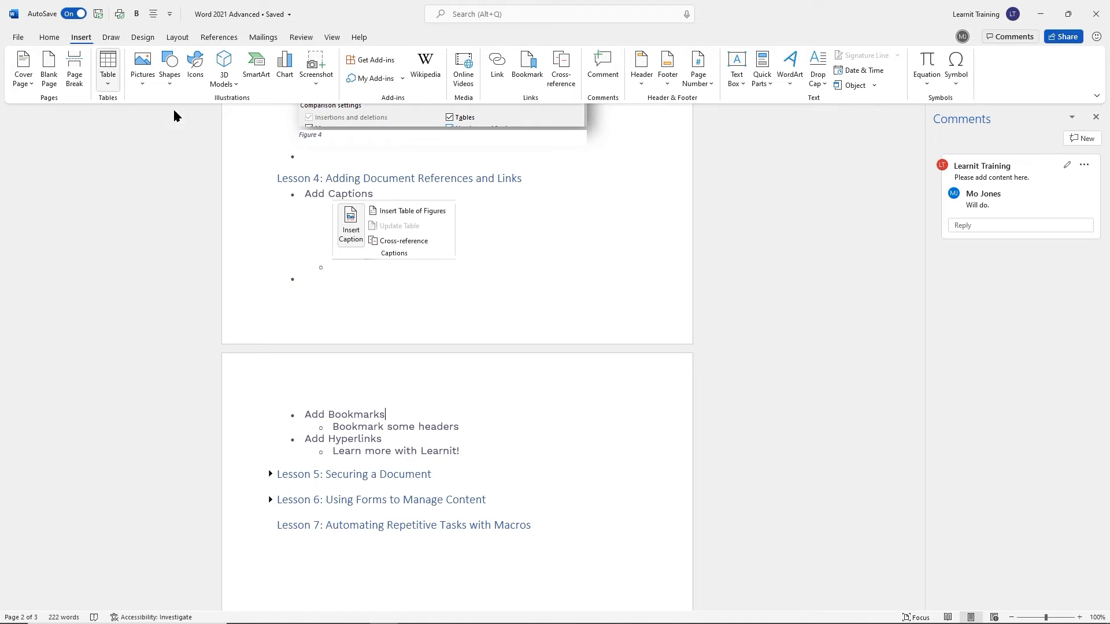
Bookmark the heading "Lesson 1: Manipulating Images" with the name Lesson_1
scroll(452, 317, "up", 2)
scroll(452, 317, "up", 10)
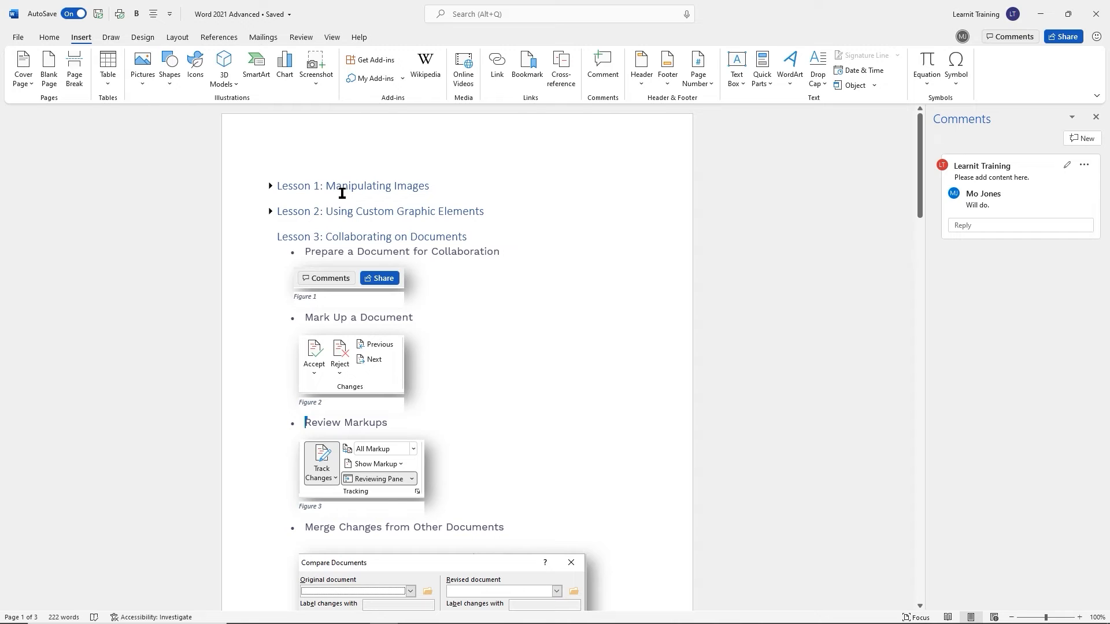
triple_click(374, 187)
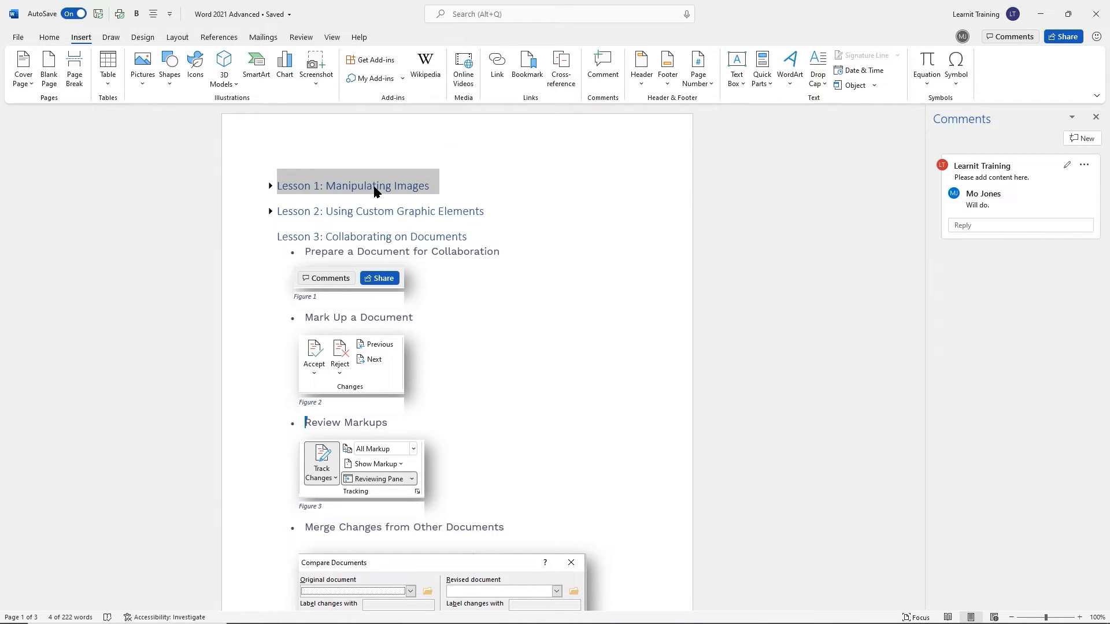
left_click_drag(508, 90, 566, 114)
left_click_drag(506, 44, 546, 85)
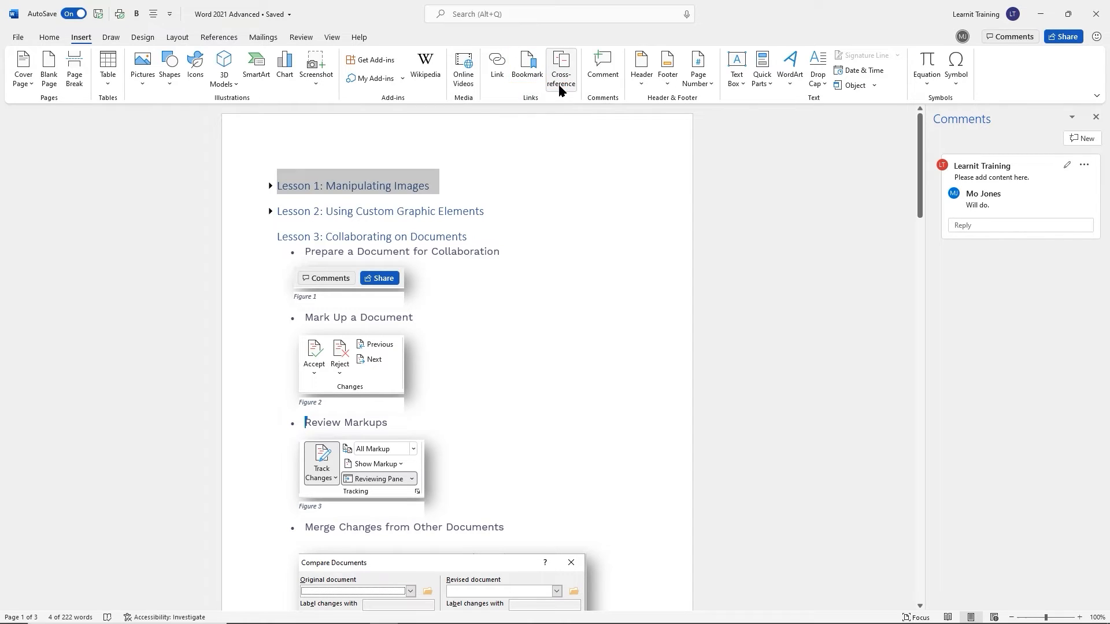
left_click(527, 75)
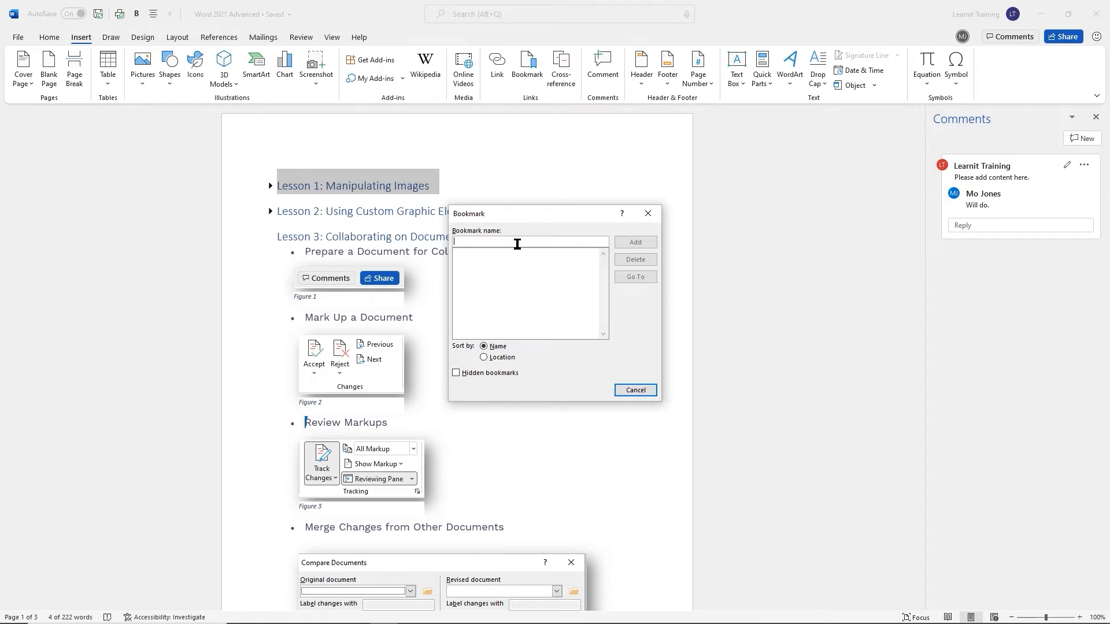
type("Lesson 1")
key("BackSpace")
key("BackSpace")
type("_1")
left_click(643, 245)
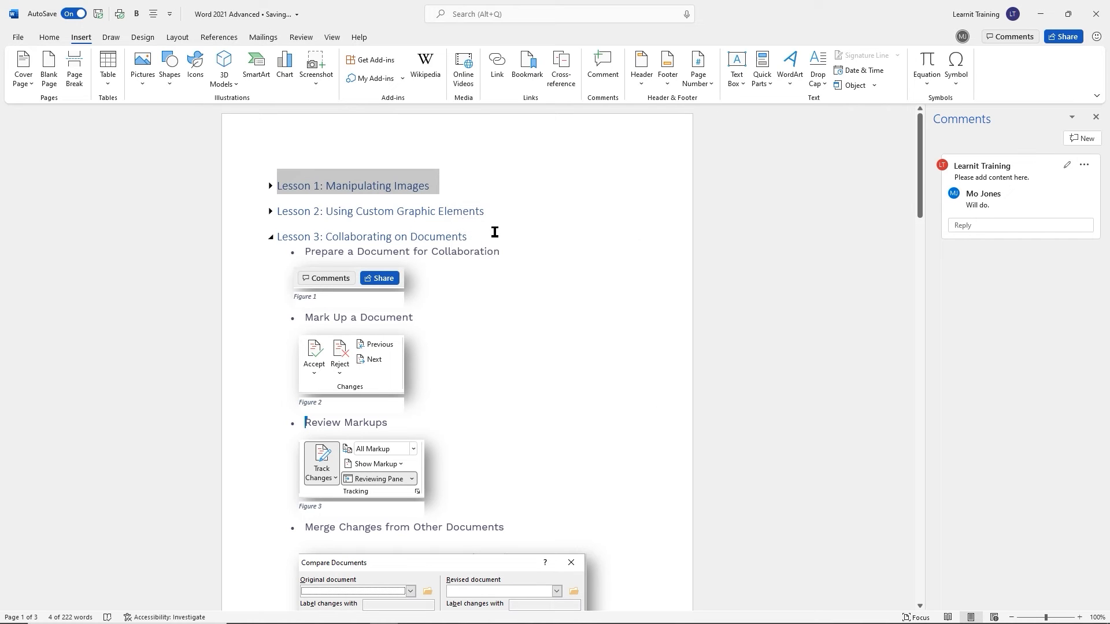
Bookmark the heading "Lesson 2: Using Custom Graphic Elements" with the name Lesson_2
triple_click(377, 213)
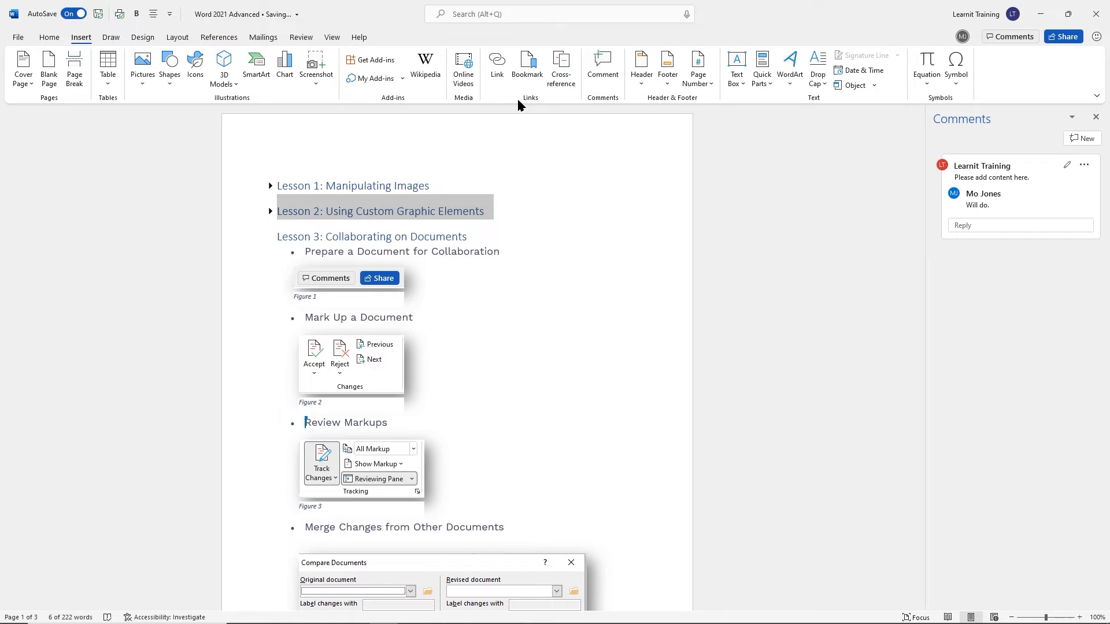
left_click(528, 65)
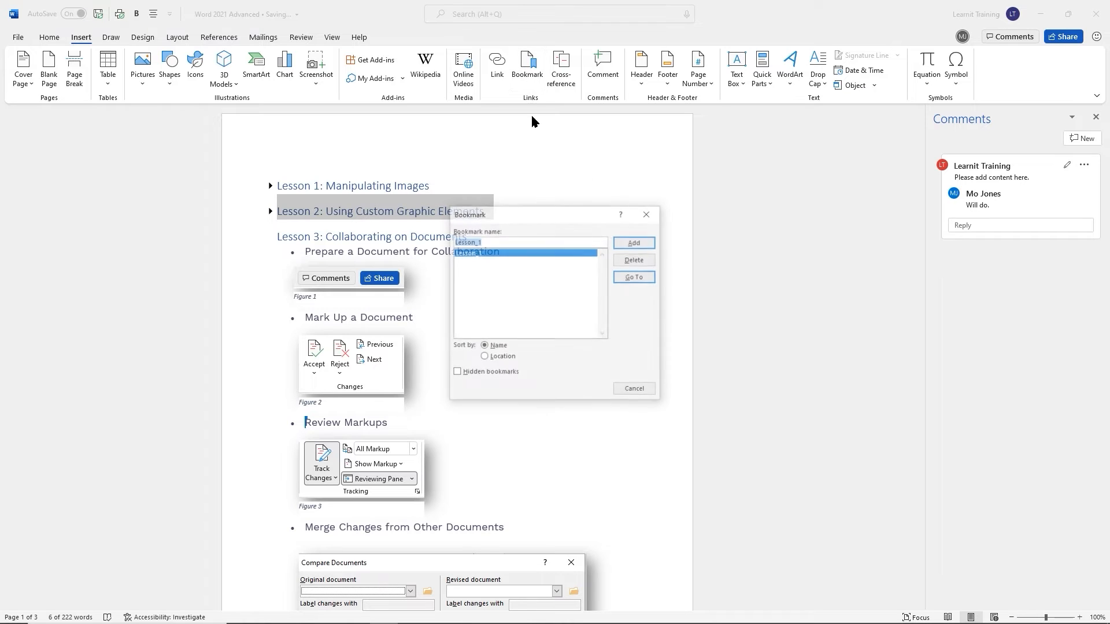
left_click(524, 241)
key("BackSpace")
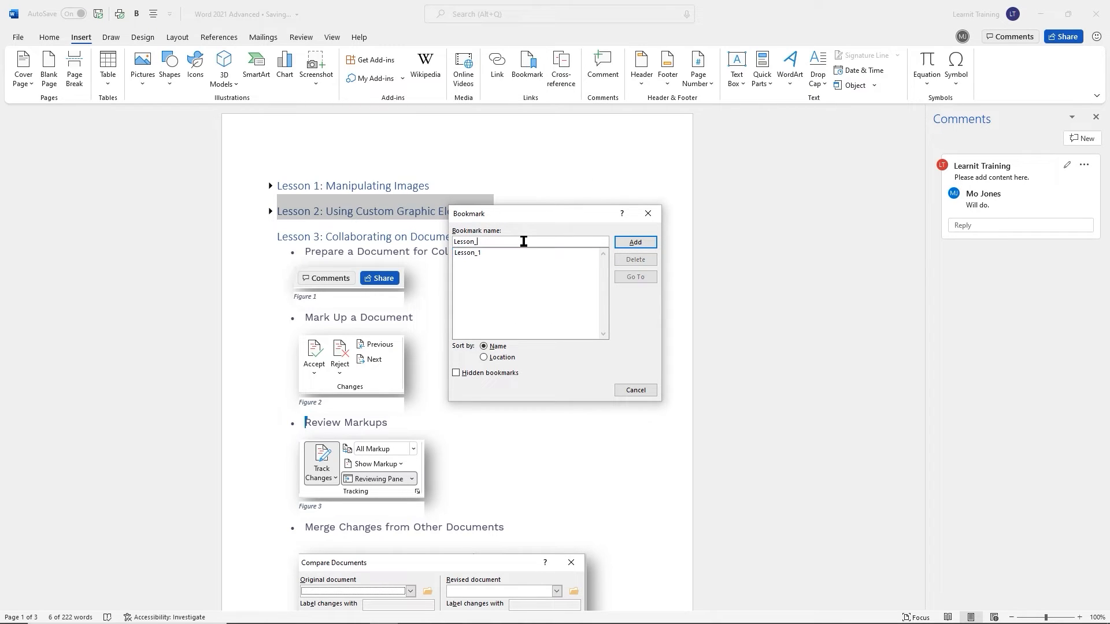
left_click(639, 242)
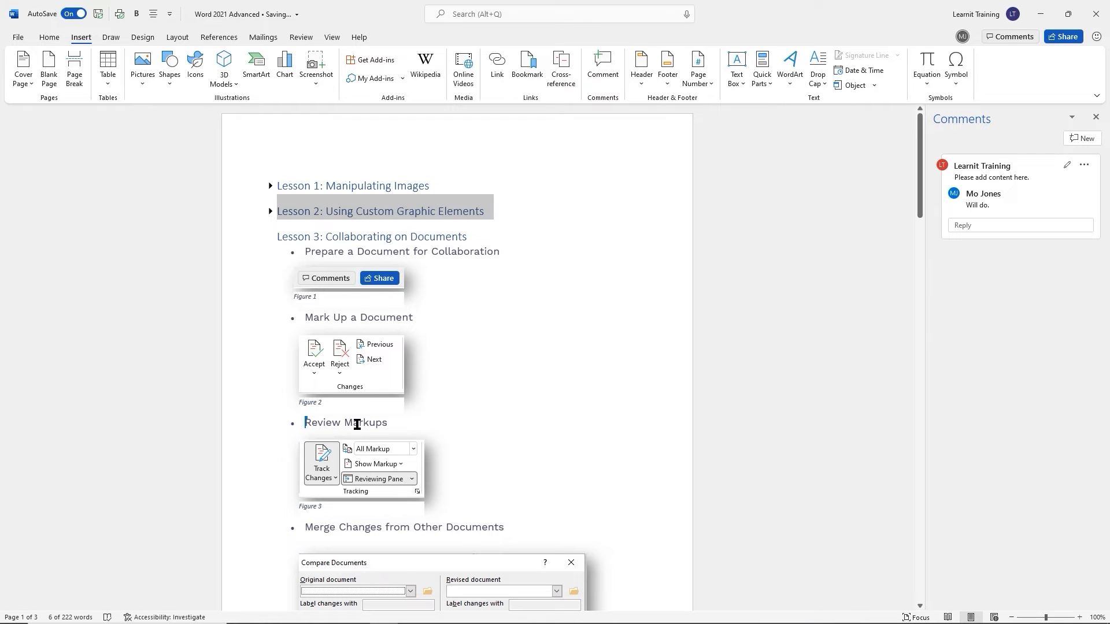
Bookmark the Lesson 3 bullet "Merge Changes from Other Documents" with the name Merging
triple_click(392, 527)
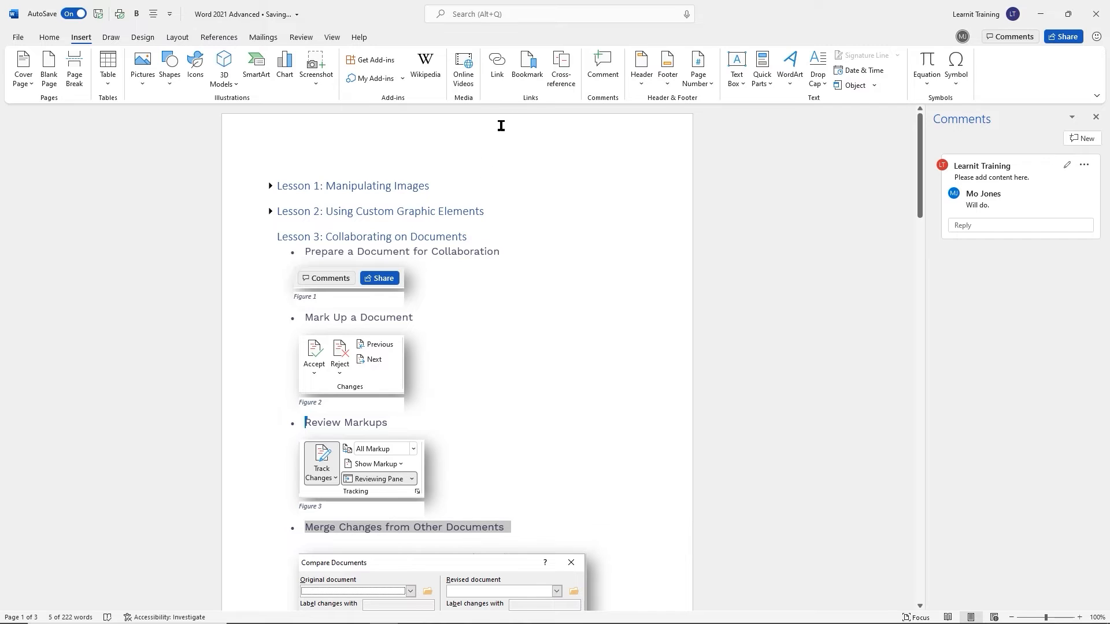
left_click(529, 67)
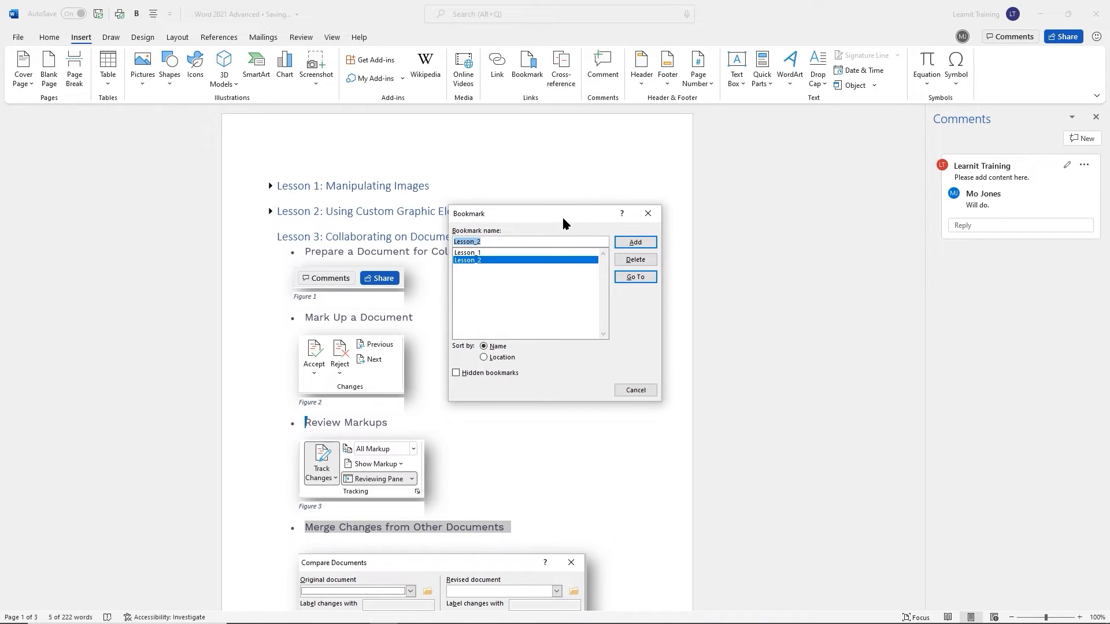
type("Merg")
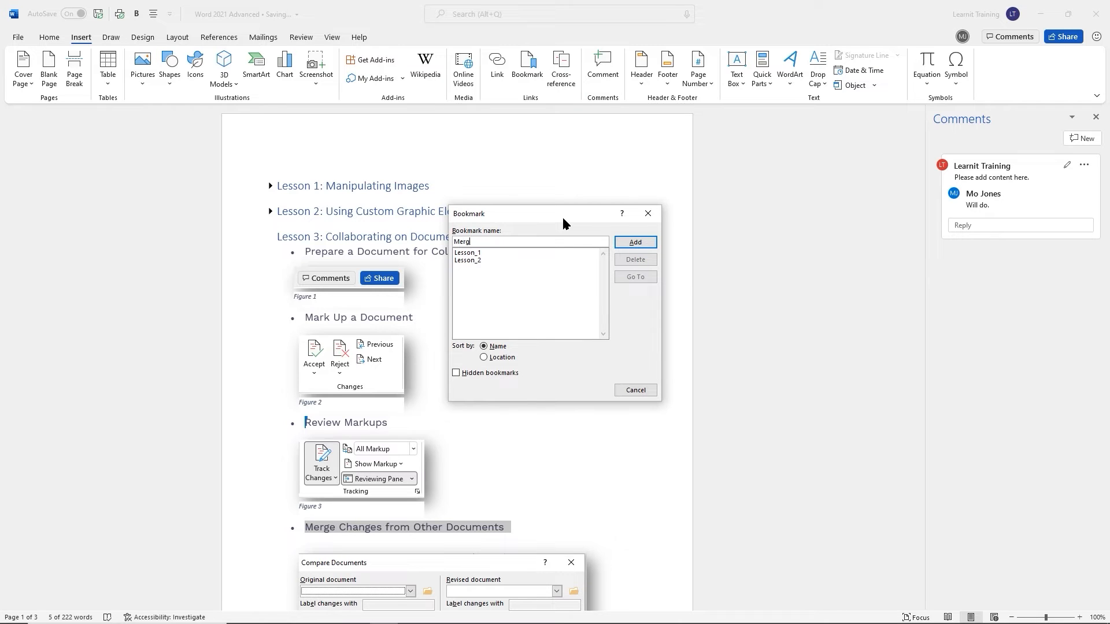
type("ing")
left_click(638, 242)
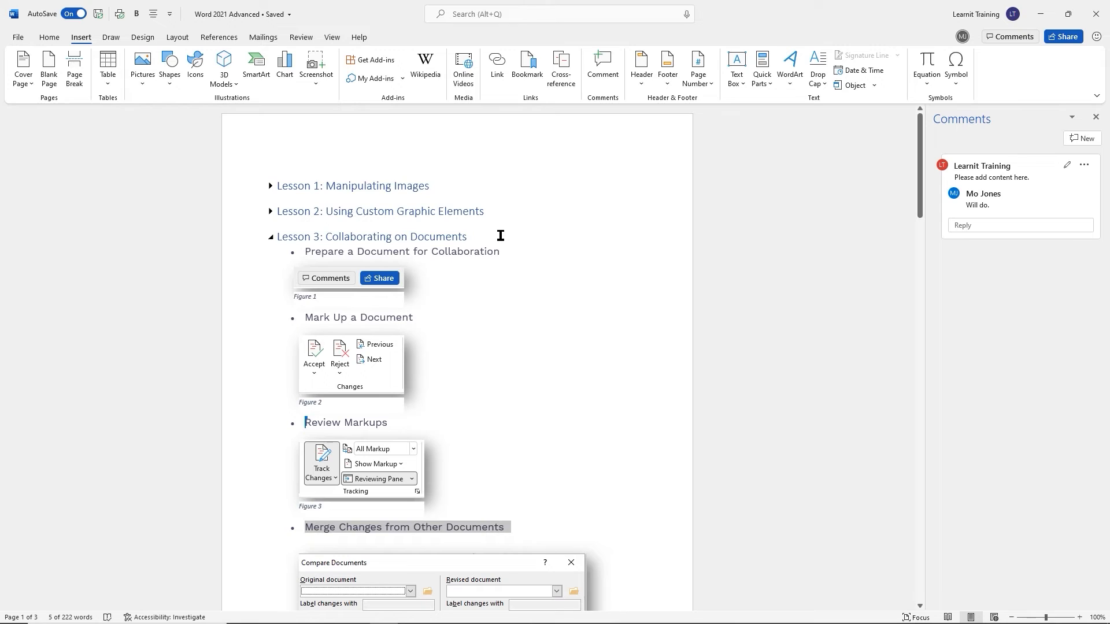
Use Go To to jump to the bookmark Lesson_1
left_click_drag(579, 270, 578, 319)
key("ctrl+g")
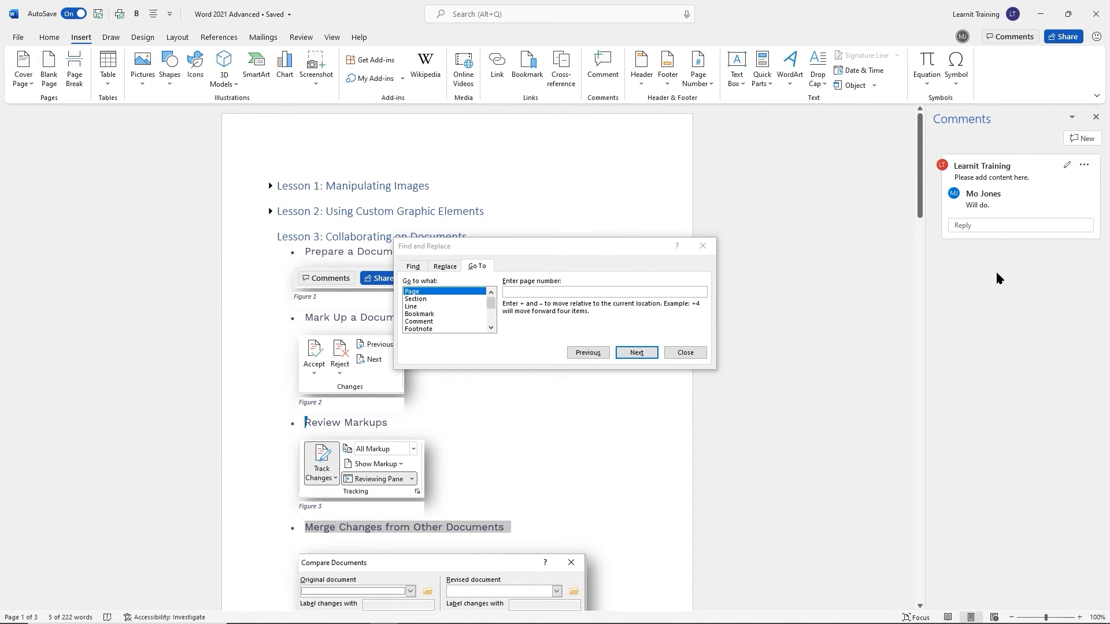
left_click(418, 314)
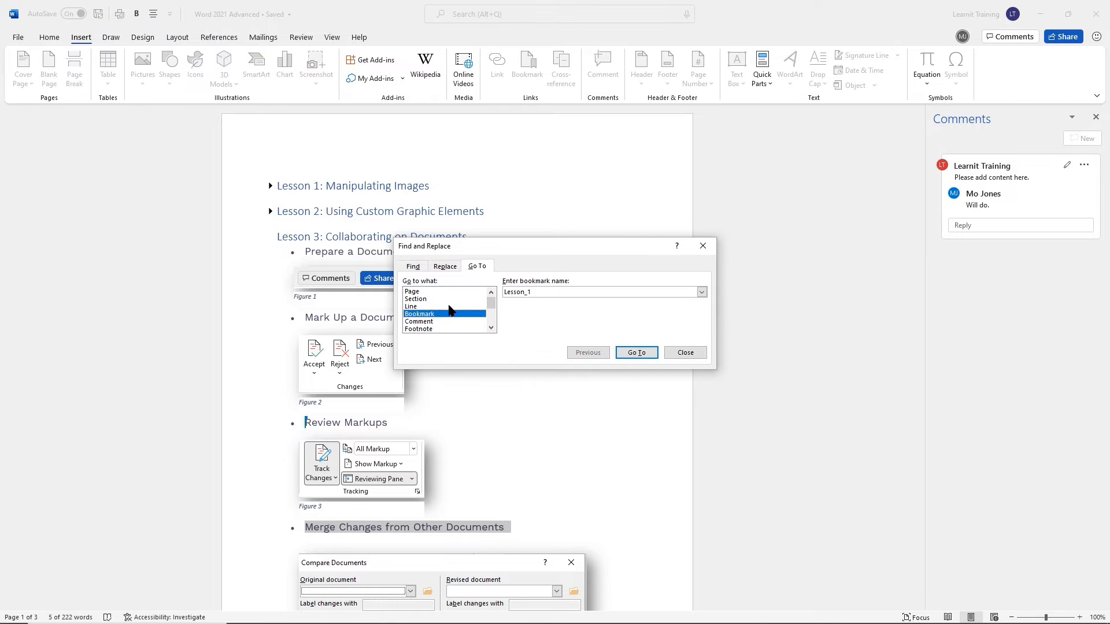
left_click(701, 293)
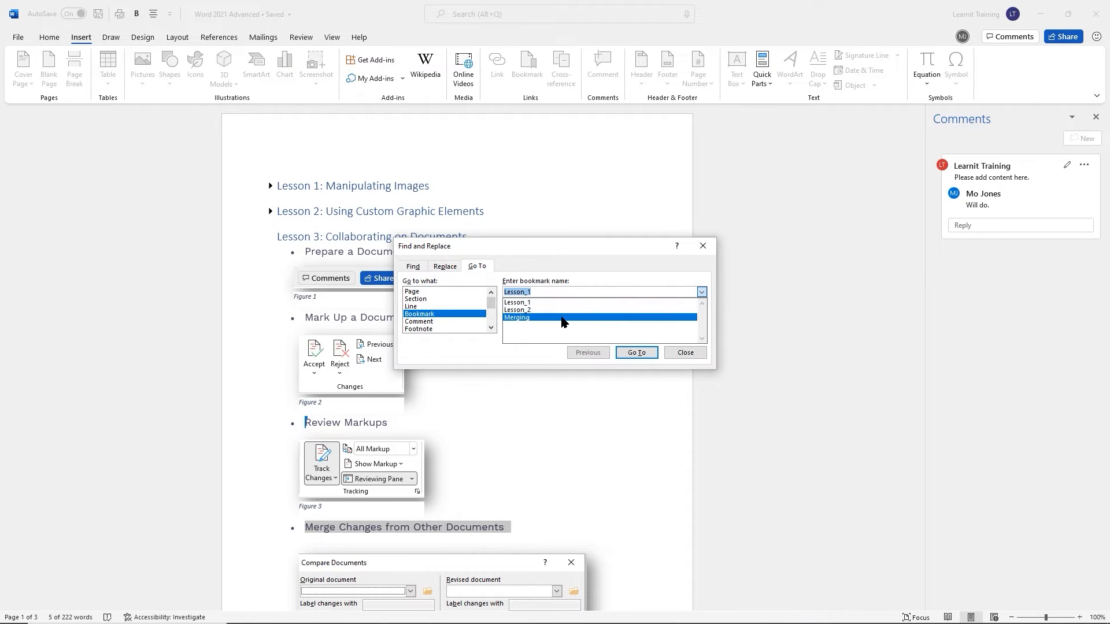
left_click(549, 303)
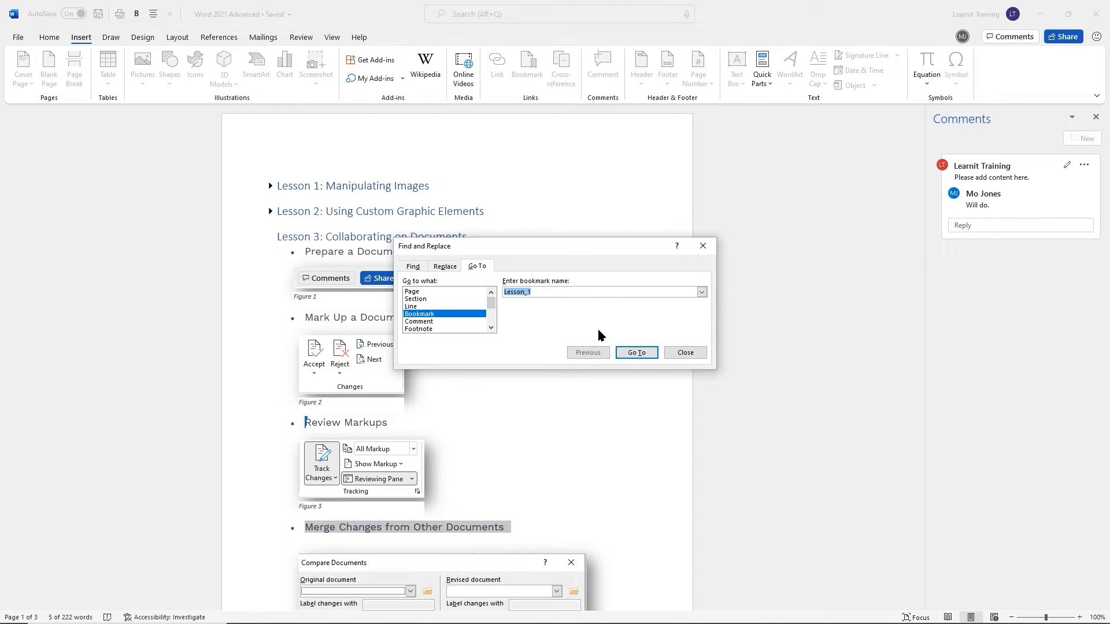
left_click(636, 353)
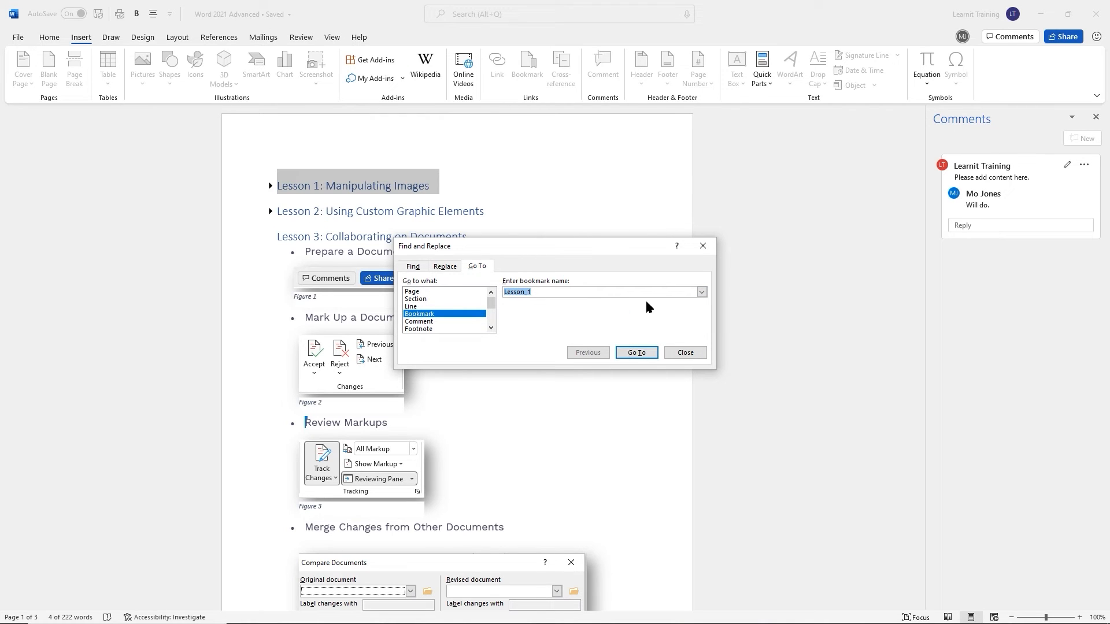
Jump to the bookmarks Lesson_2 and Merging in turn, and close Go To
left_click(701, 291)
left_click(574, 310)
left_click(641, 353)
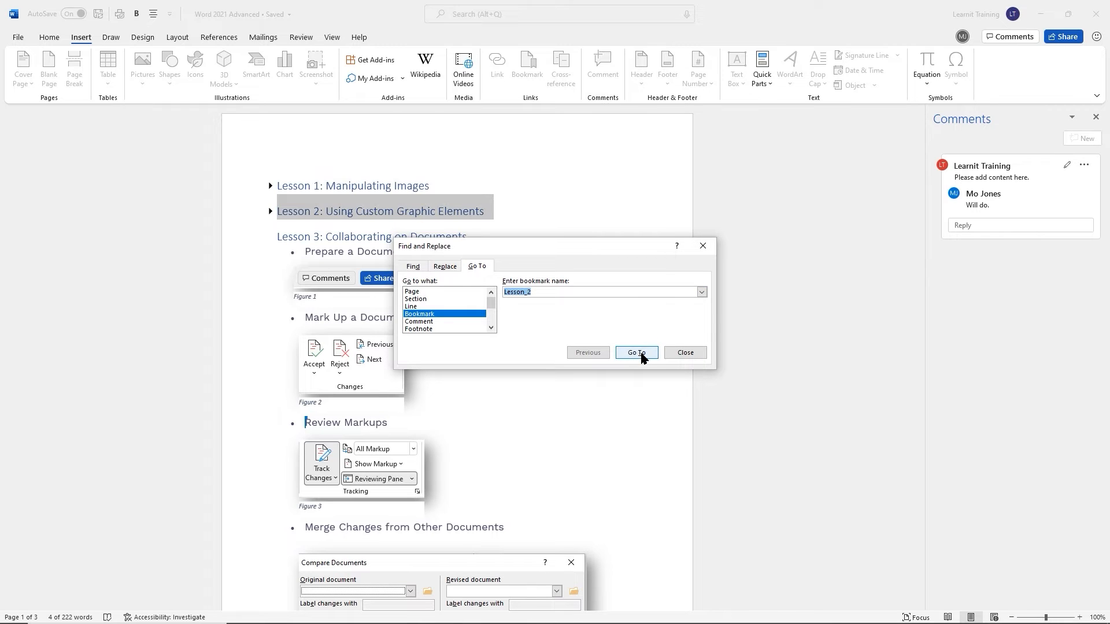
left_click(700, 292)
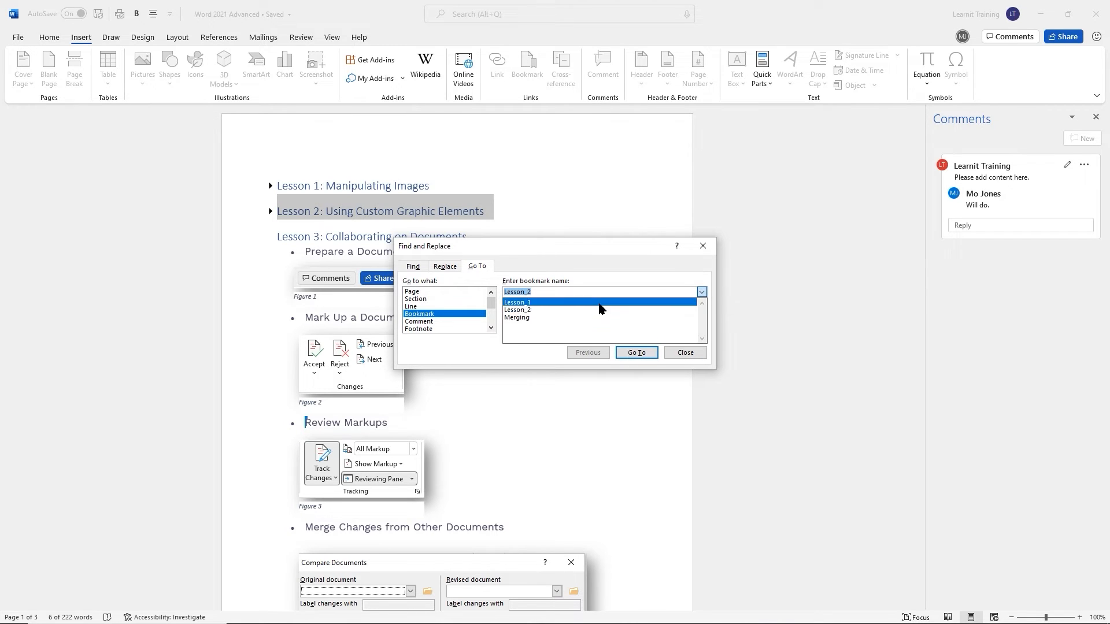
left_click(545, 319)
left_click(637, 353)
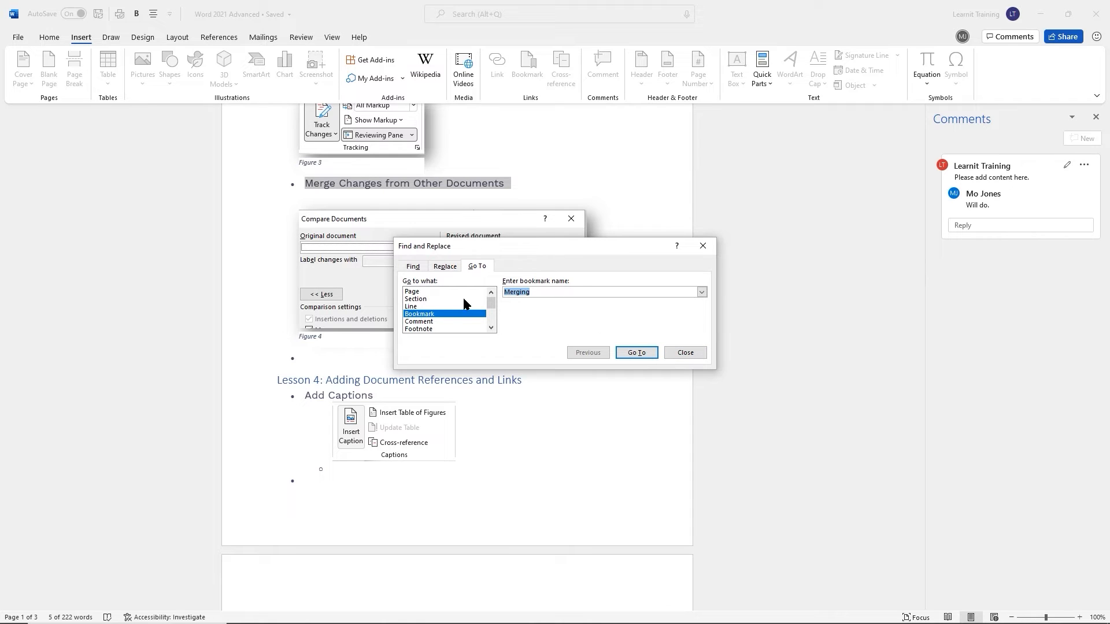
left_click(686, 353)
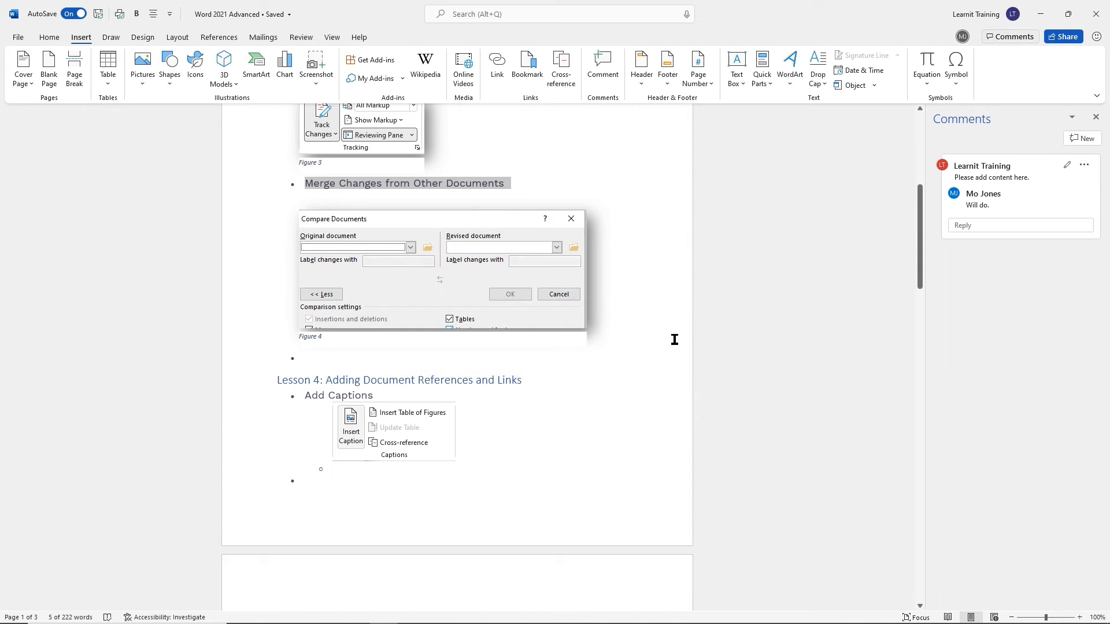
scroll(673, 340, "down", 3)
scroll(633, 330, "down", 3)
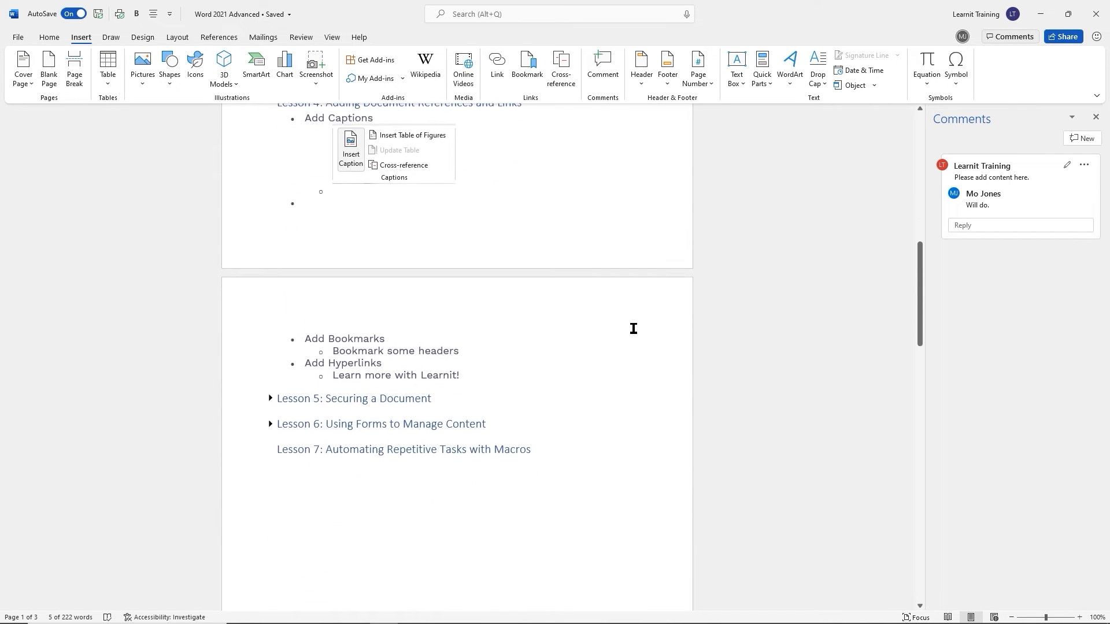
Turn the bullet text "Learn more with Learnit!" under Add Hyperlinks into a hyperlink to the web address learnit.com
left_click(396, 335)
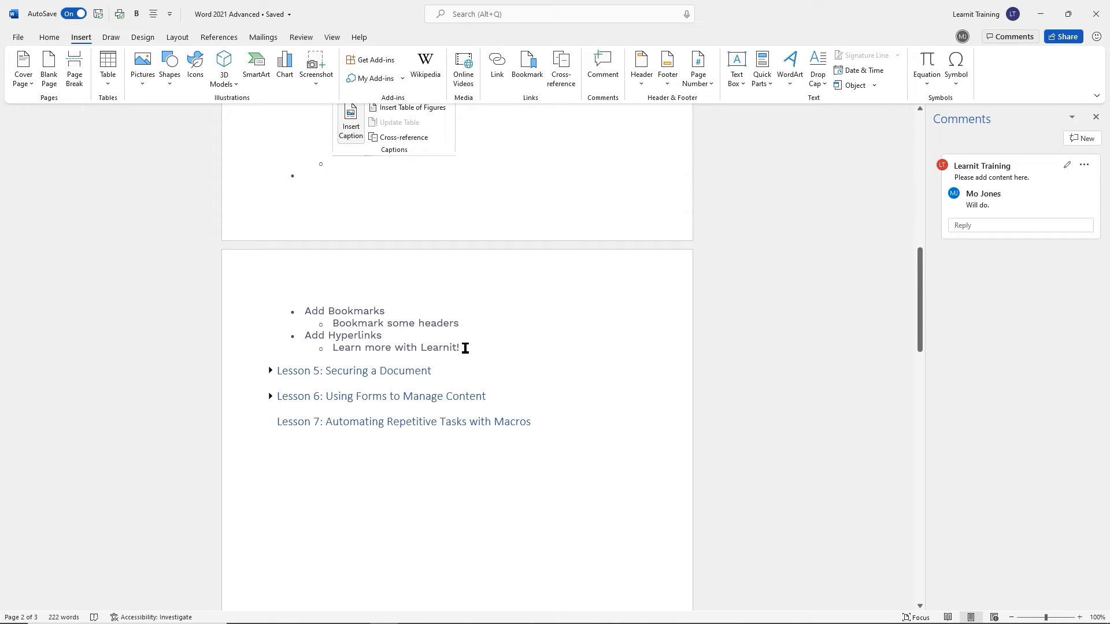
left_click_drag(465, 348, 338, 349)
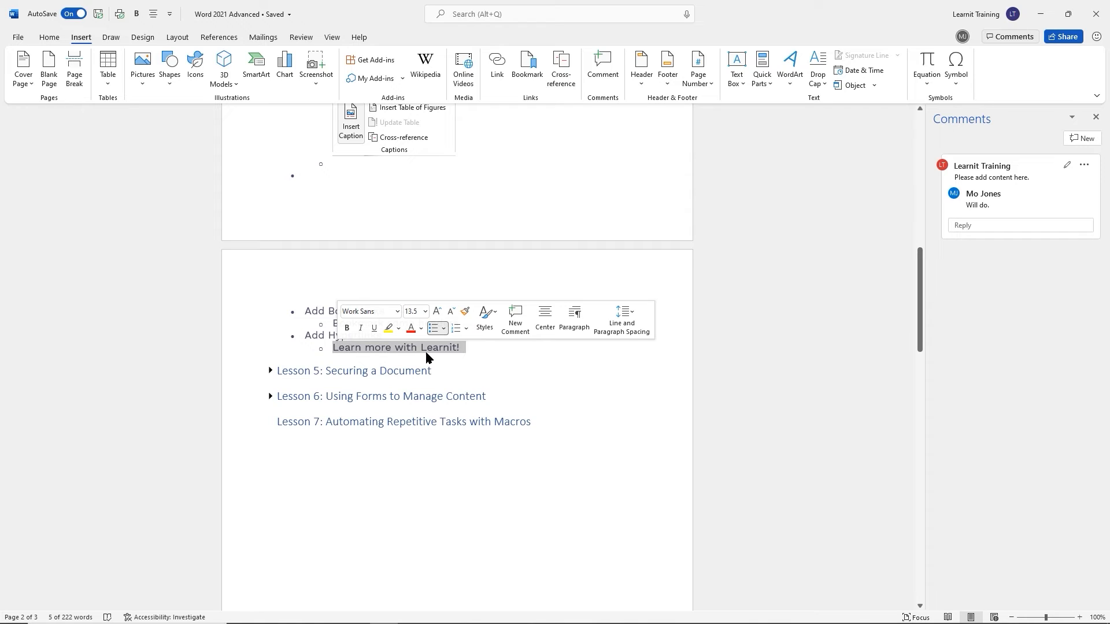
left_click(476, 350)
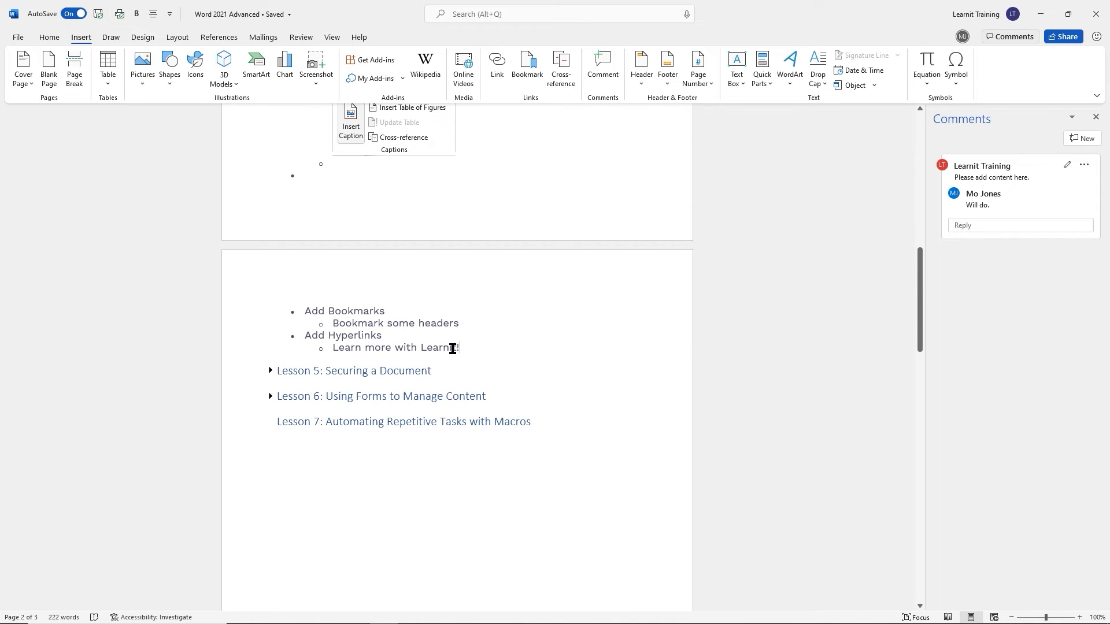
left_click_drag(457, 350, 340, 351)
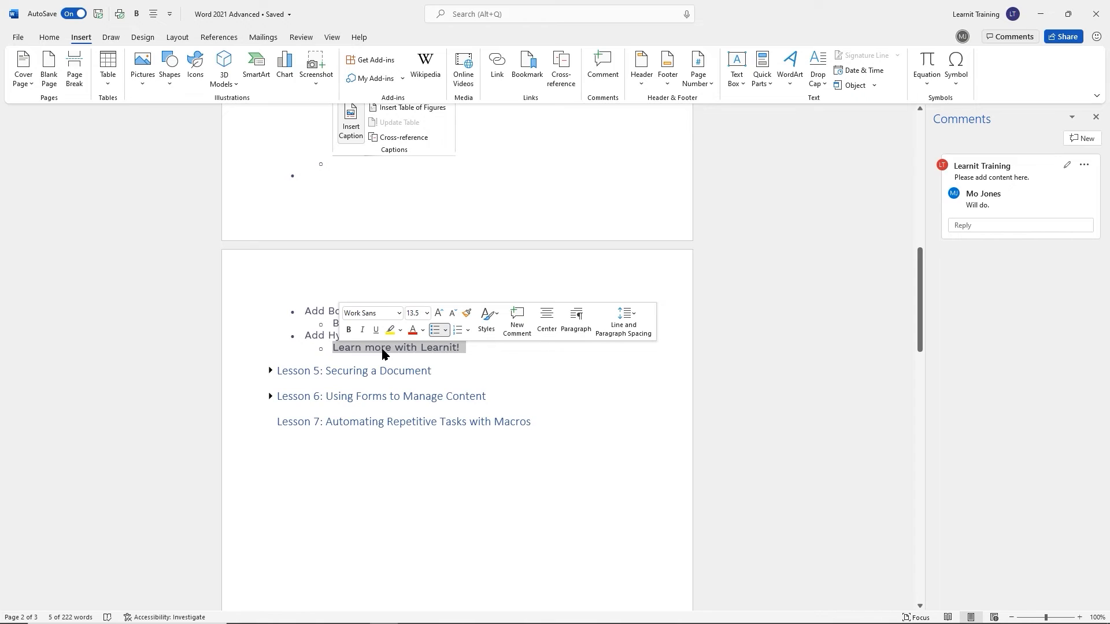
left_click(497, 74)
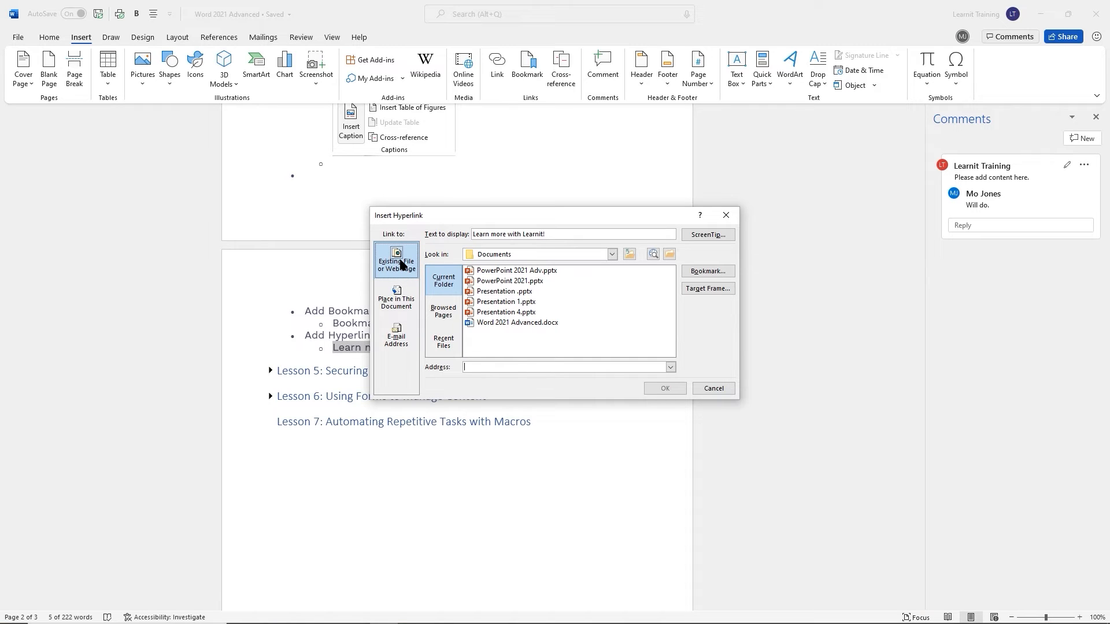
left_click(400, 302)
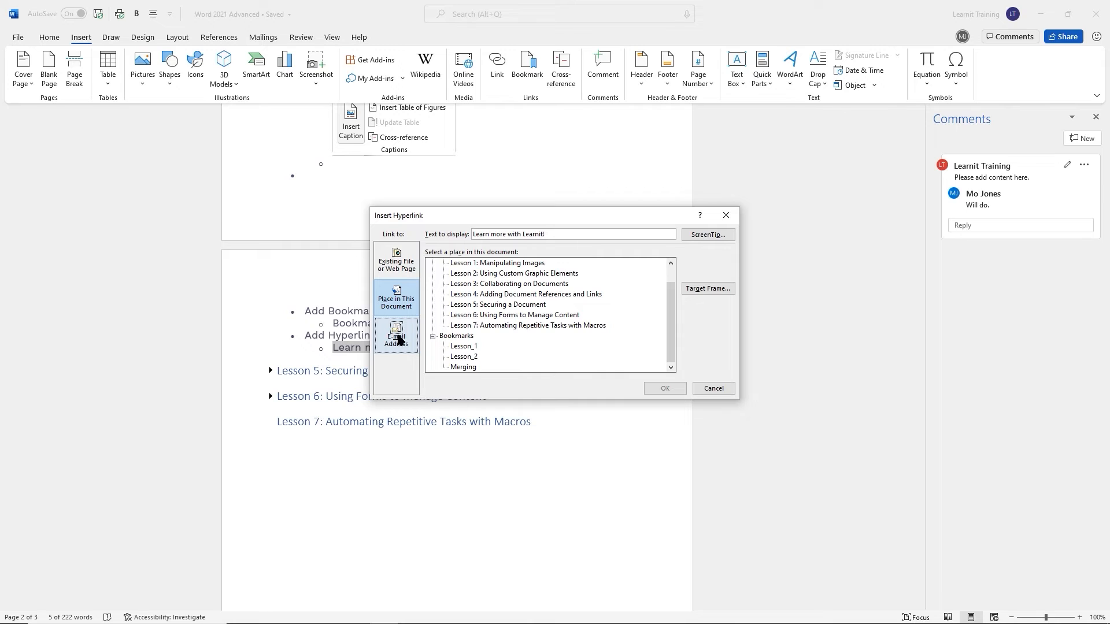
scroll(492, 299, "up", 1)
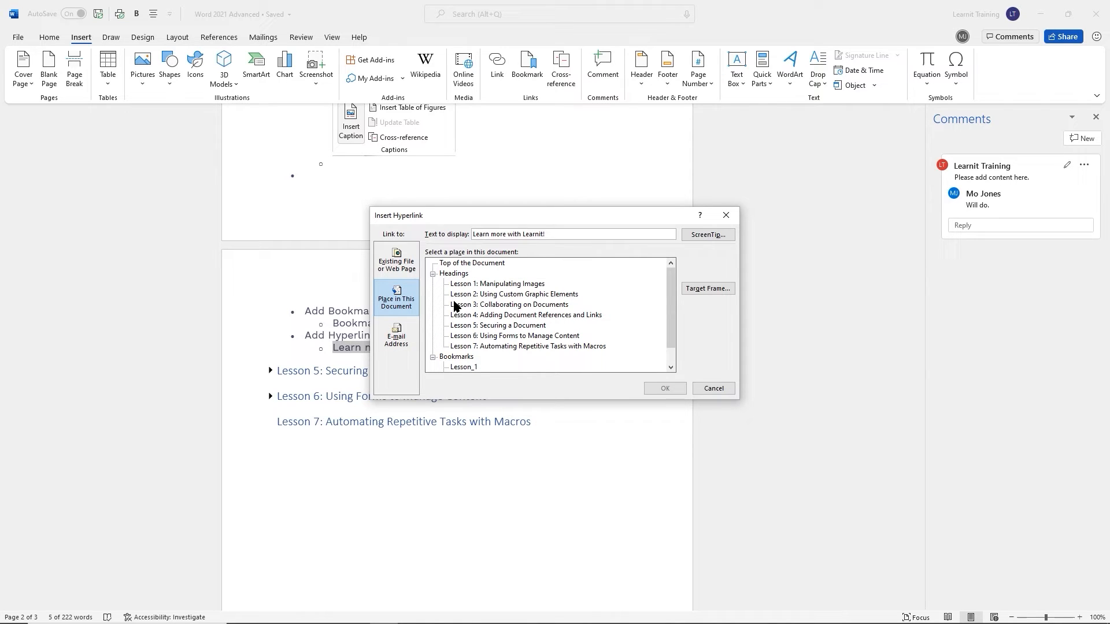
left_click(396, 260)
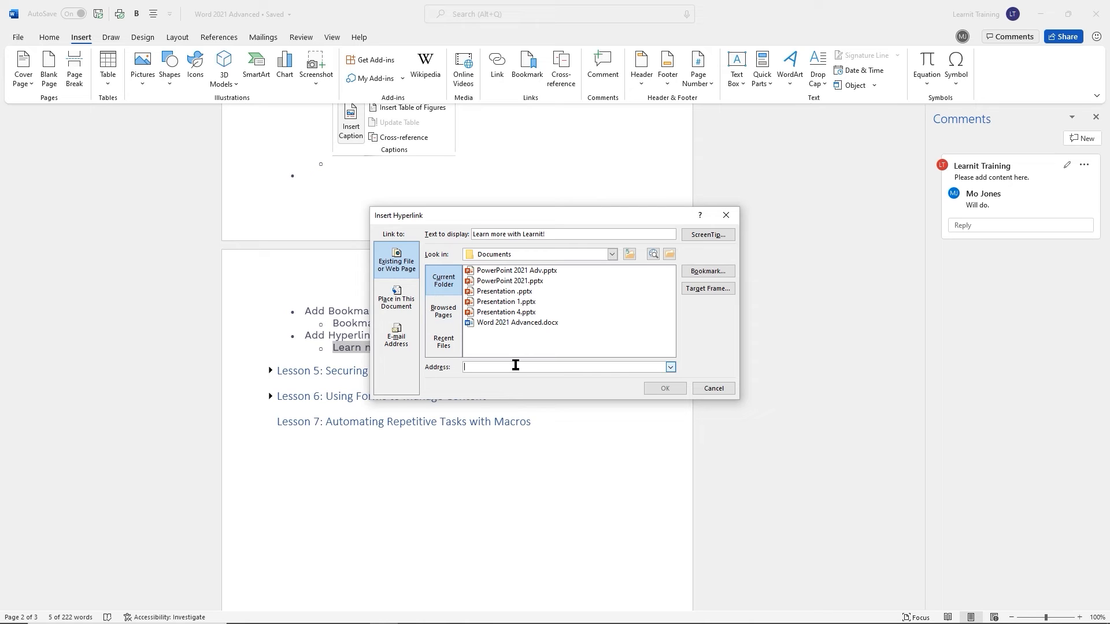
type("learnit.com")
left_click(665, 388)
mouse_move(435, 348)
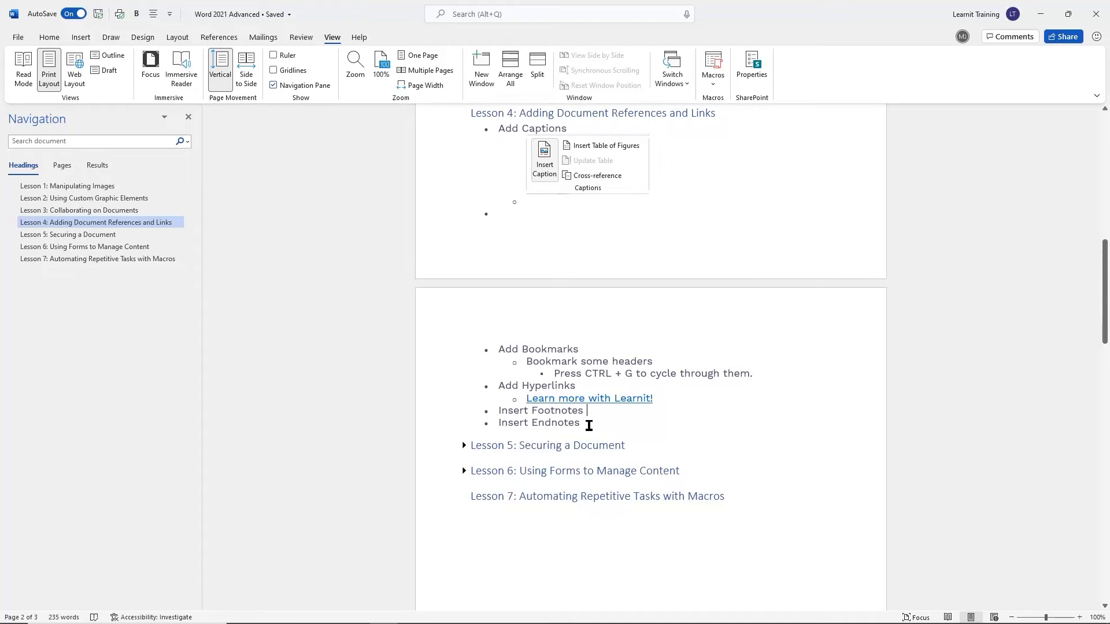
Add a footnote at the end of the bullet "Insert Footnotes" reading "Footnotes go to the end of the page."
left_click(592, 425)
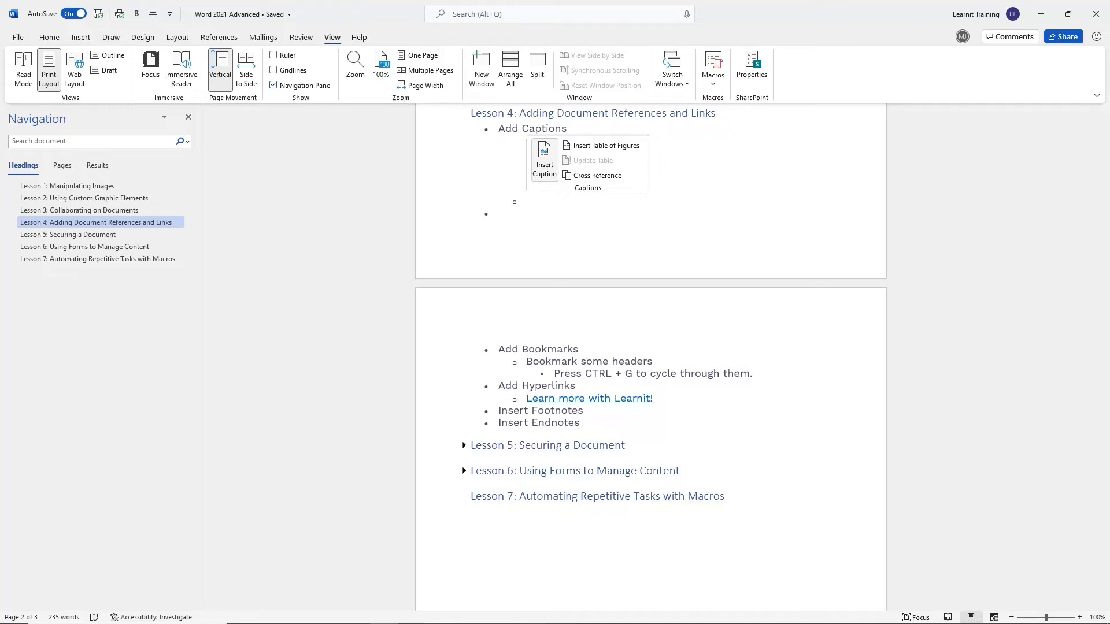
left_click(218, 38)
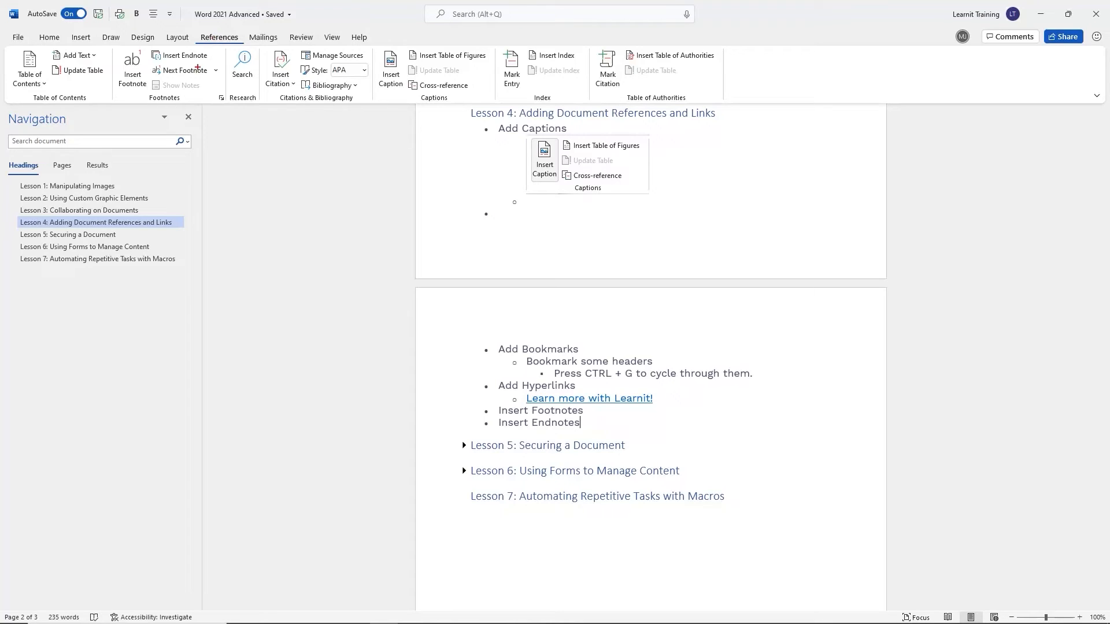
left_click_drag(140, 92, 193, 108)
left_click_drag(112, 46, 146, 92)
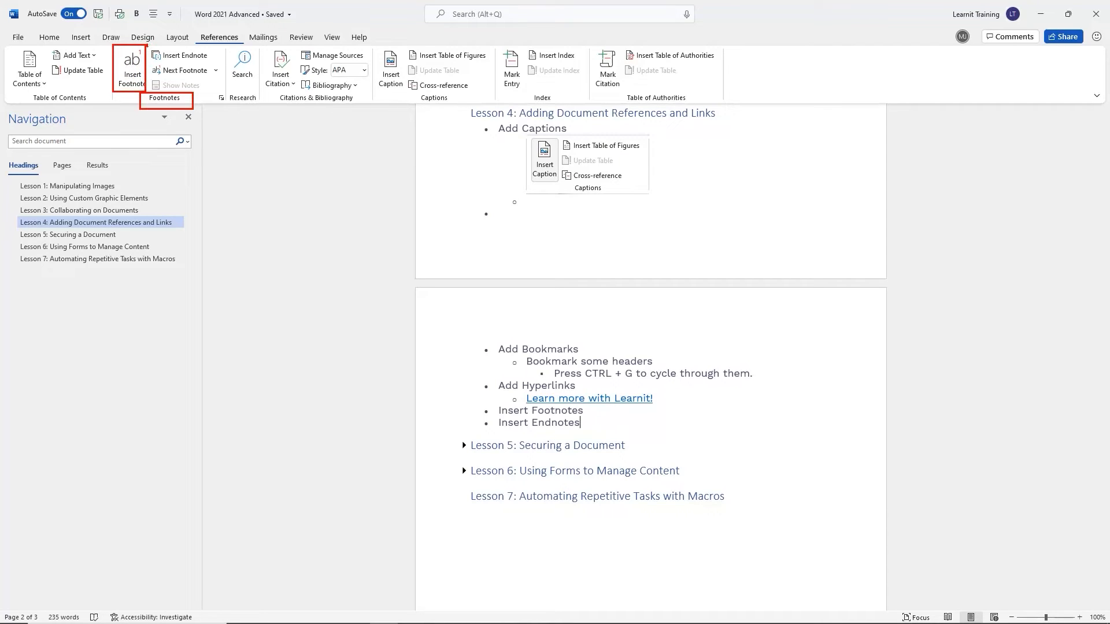
left_click_drag(148, 46, 208, 53)
key("Escape")
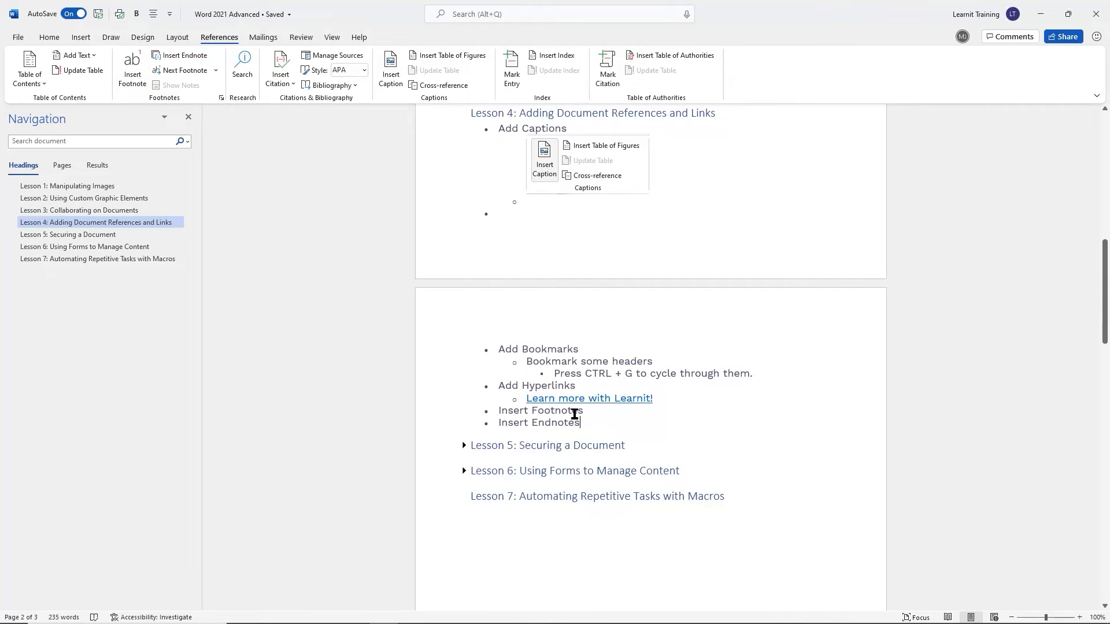
left_click(601, 415)
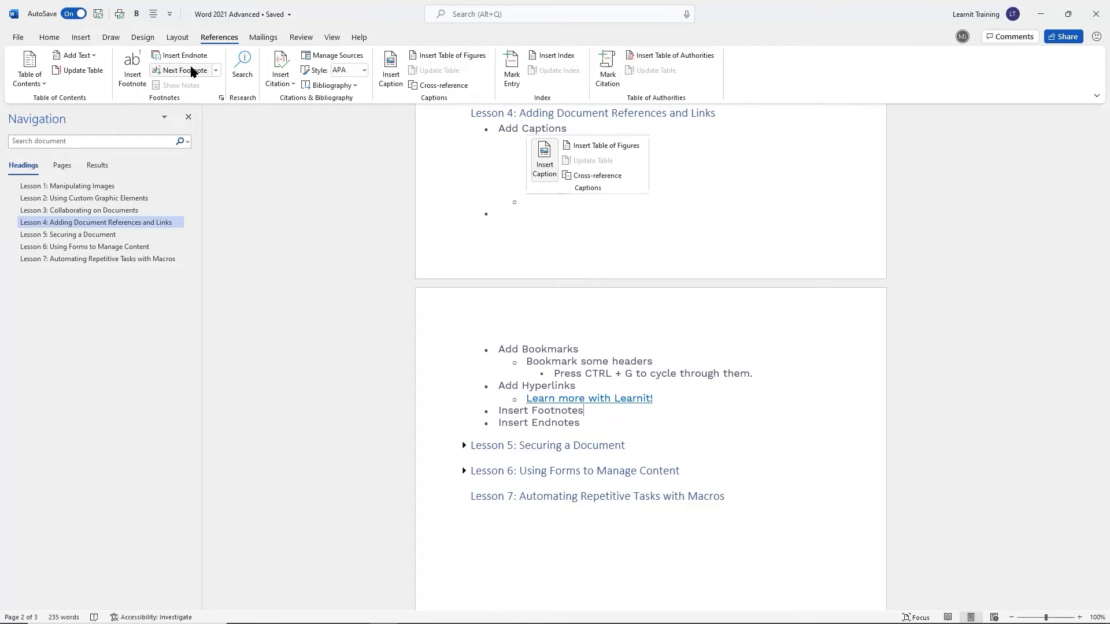
left_click(131, 67)
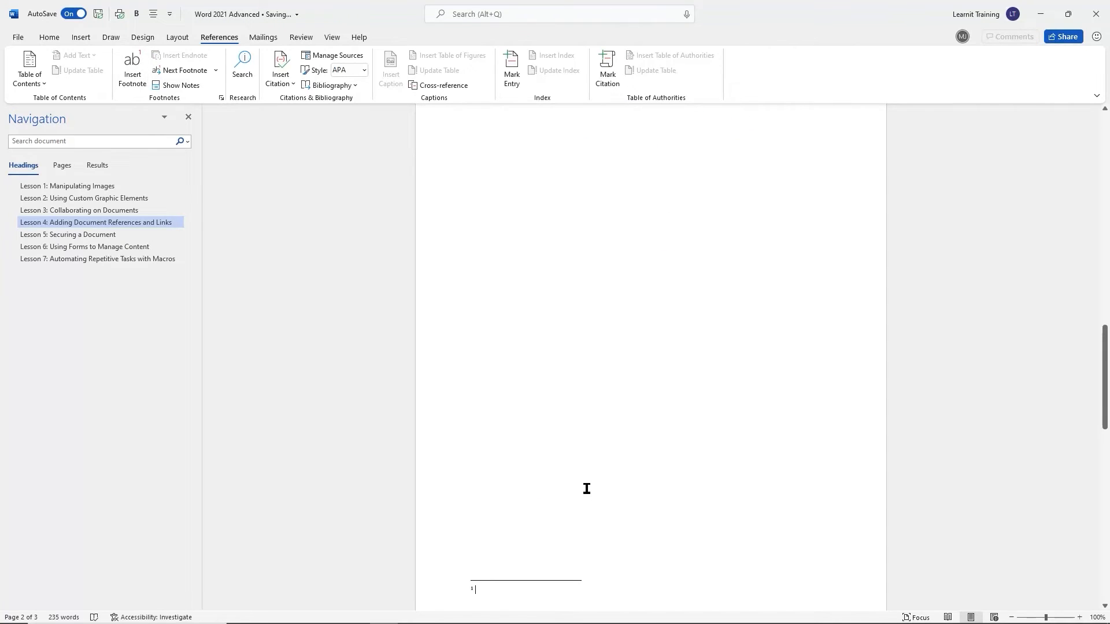
scroll(585, 488, "down", 1)
scroll(520, 549, "down", 2)
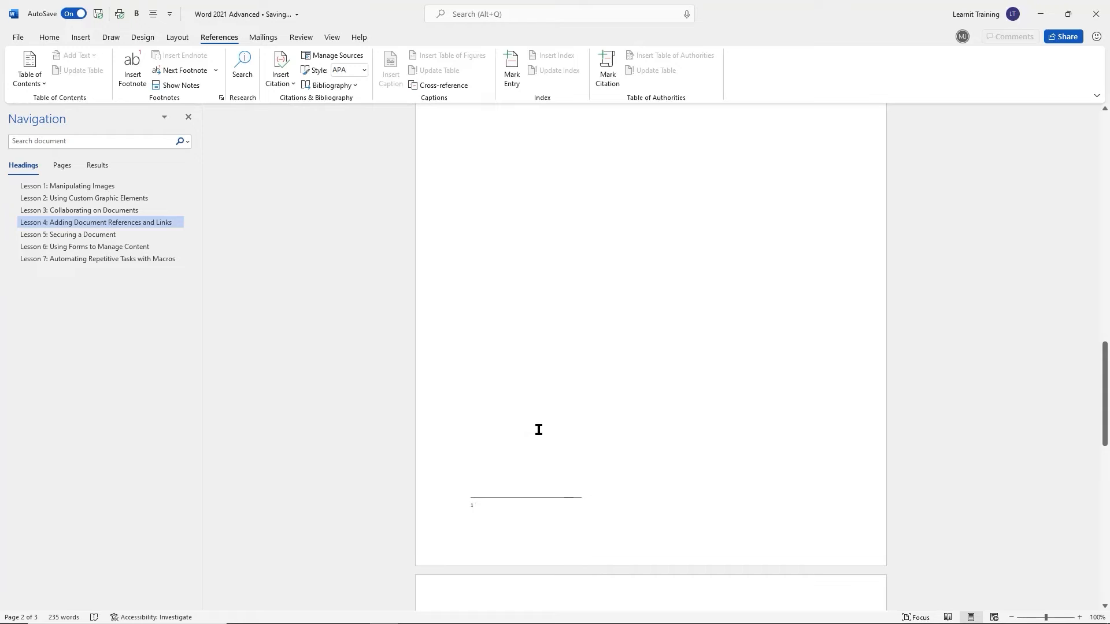
type("F")
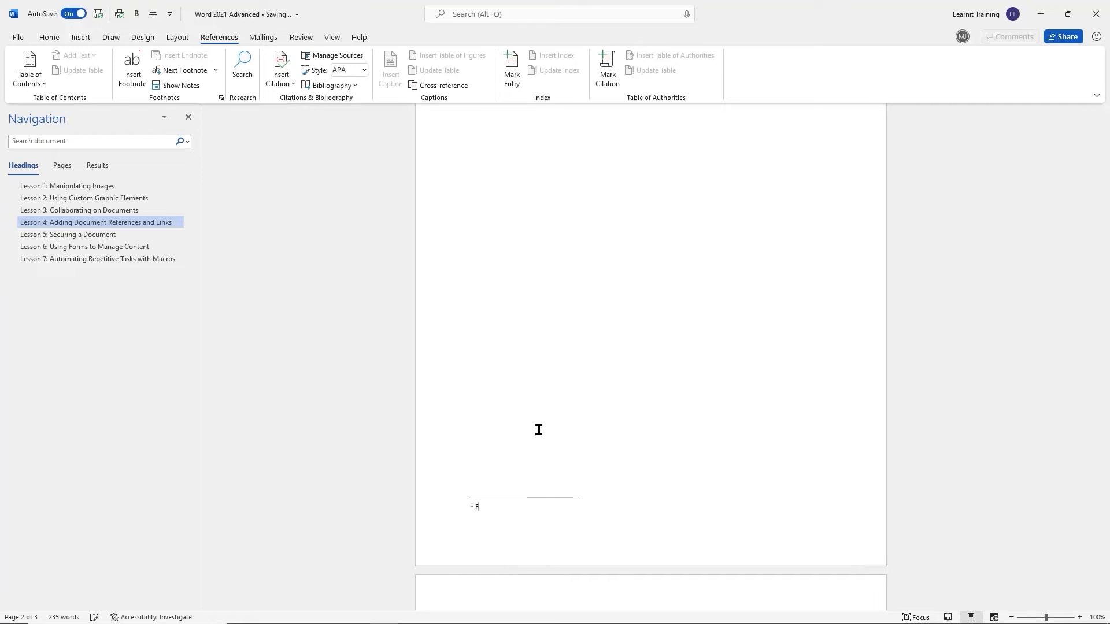
type("ootnotes go to the end of the page.")
Preview the note text at the footnote's reference mark, and jump between the footnote and its mark
scroll(614, 434, "up", 3)
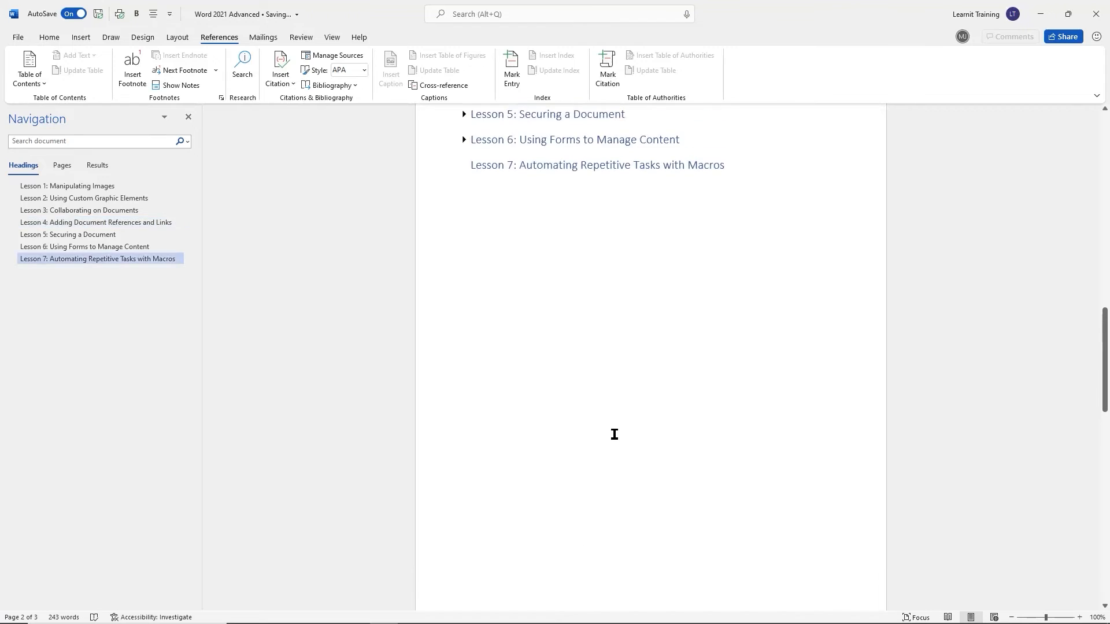
scroll(614, 434, "up", 3)
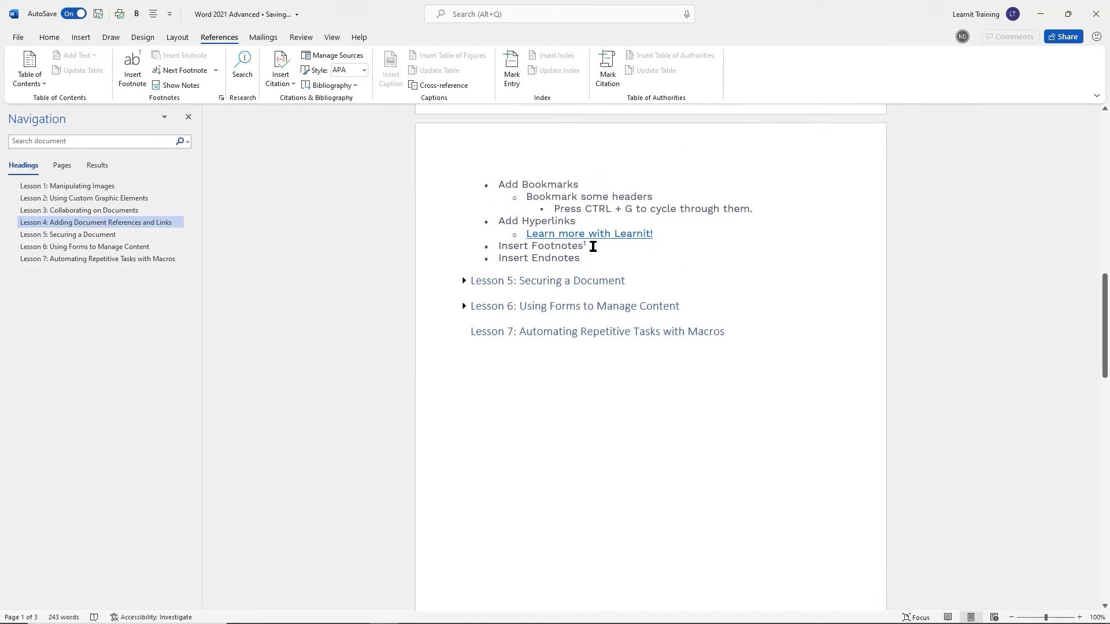
left_click(592, 247)
mouse_move(587, 245)
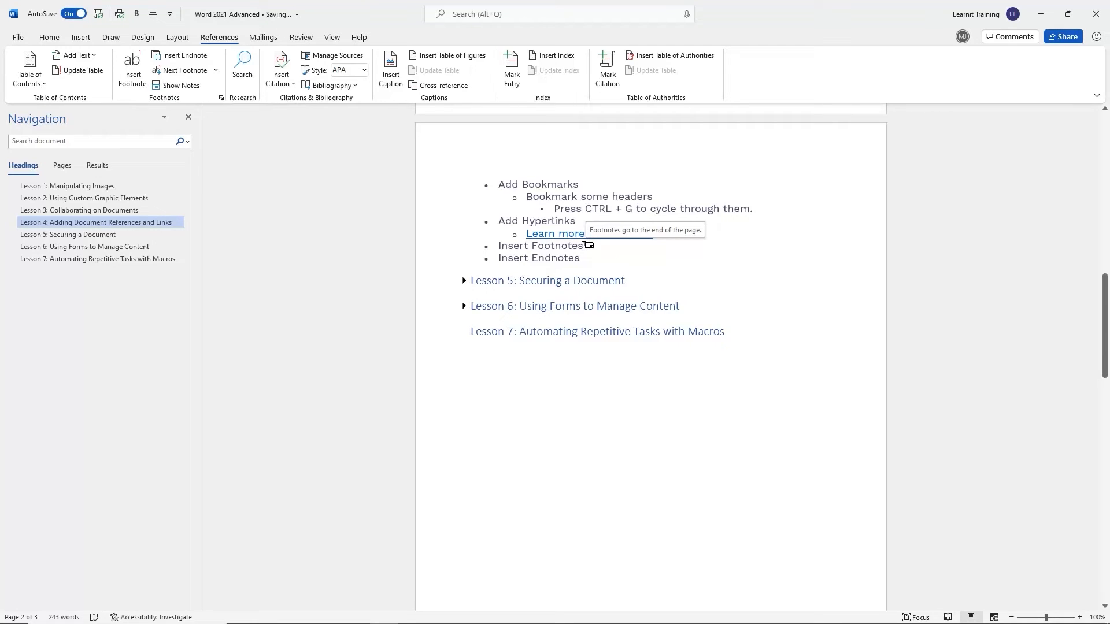
scroll(585, 254, "down", 5)
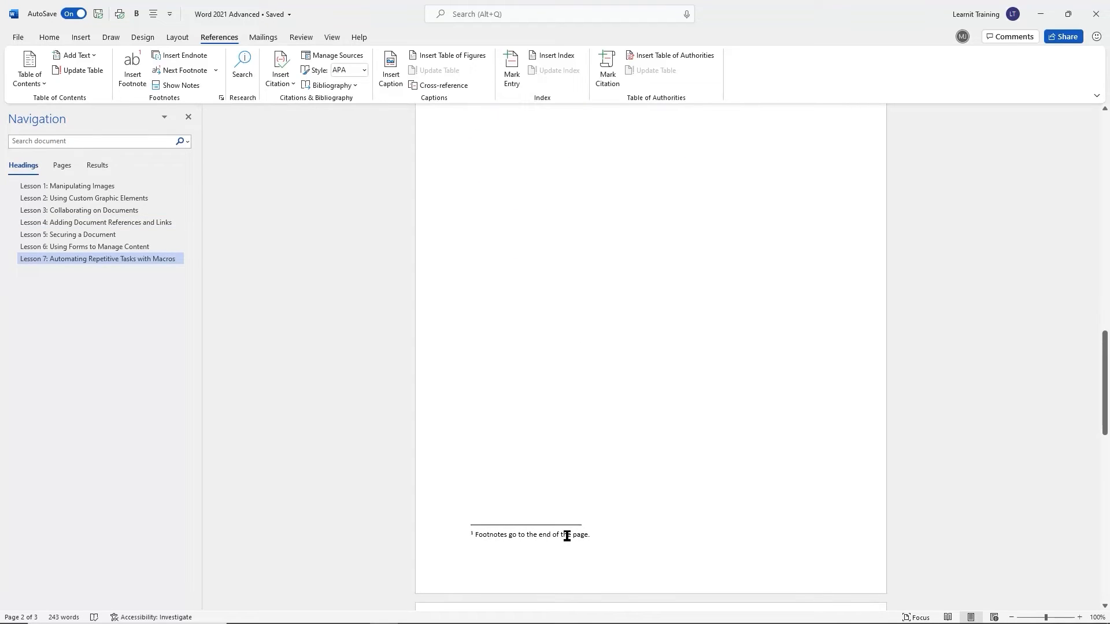
double_click(565, 535)
Add an endnote at the end of the bullet "Insert Endnotes" reading "Endnote goes to the end of the document."
left_click(596, 287)
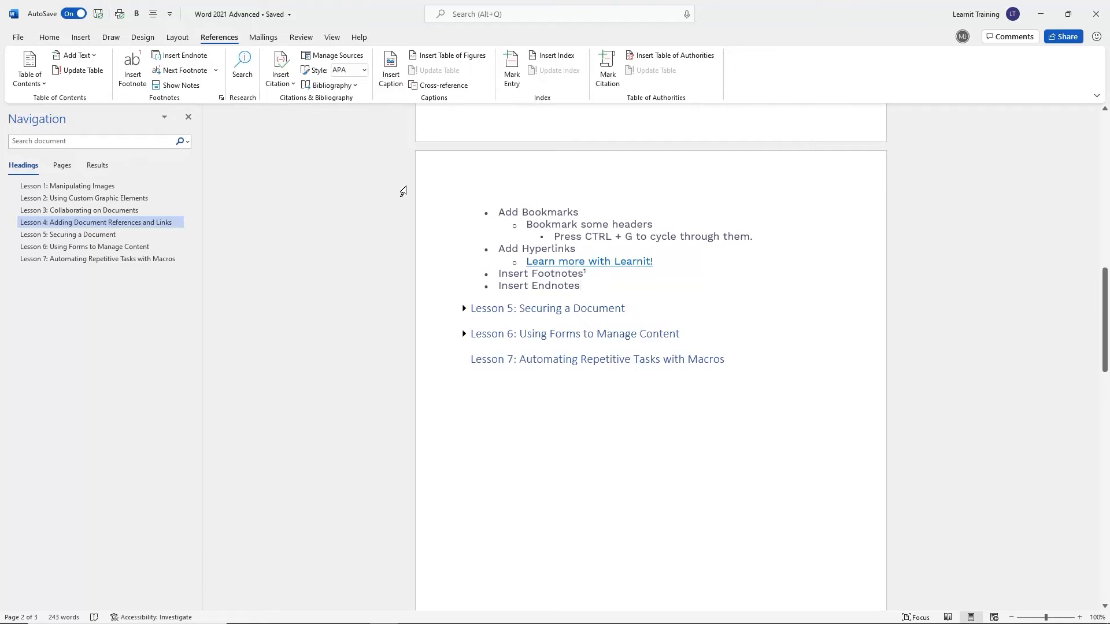
left_click(183, 56)
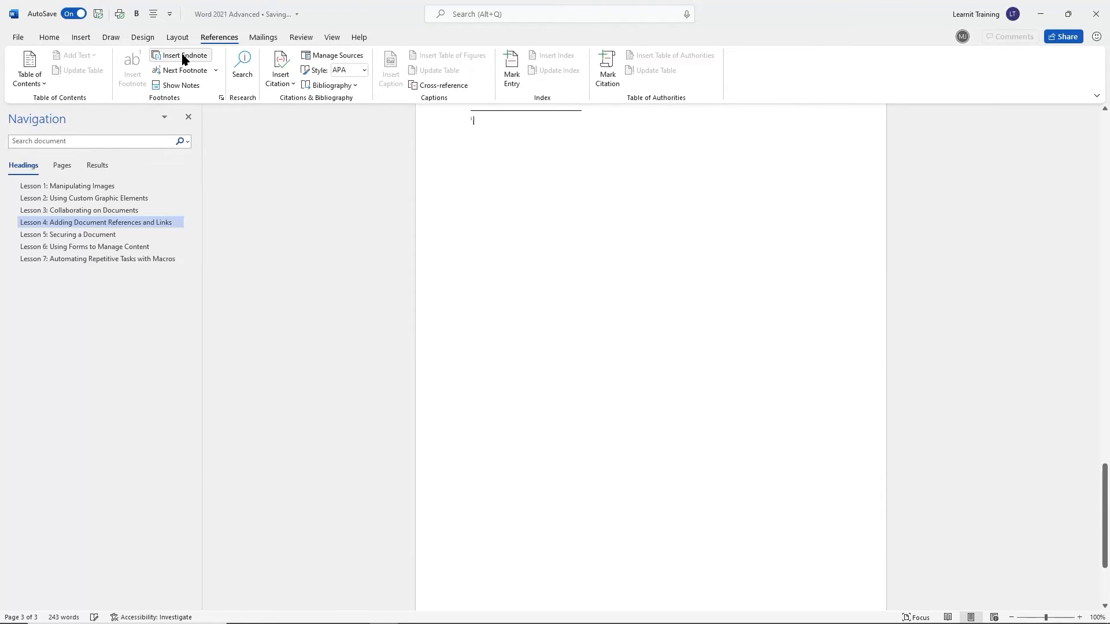
scroll(578, 290, "down", 3)
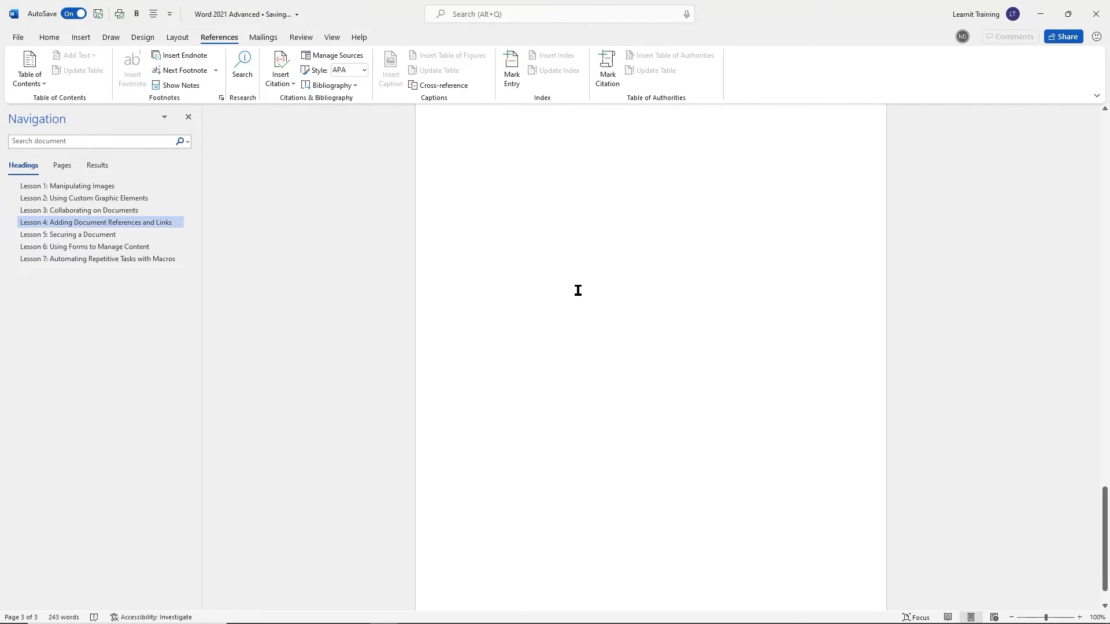
scroll(634, 362, "up", 5)
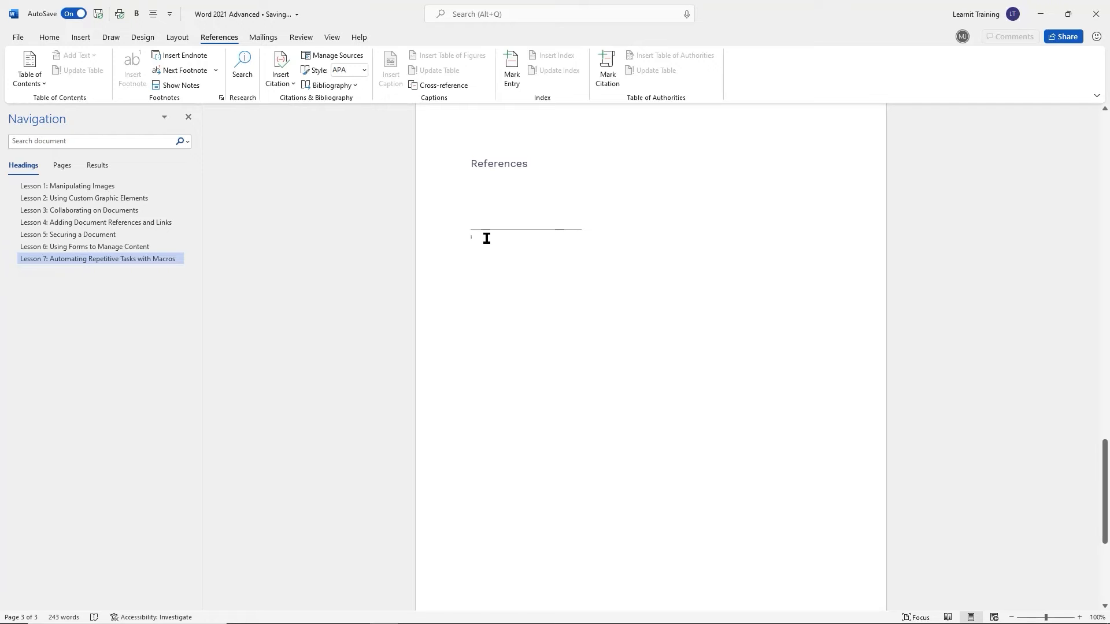
type("Endnote goes")
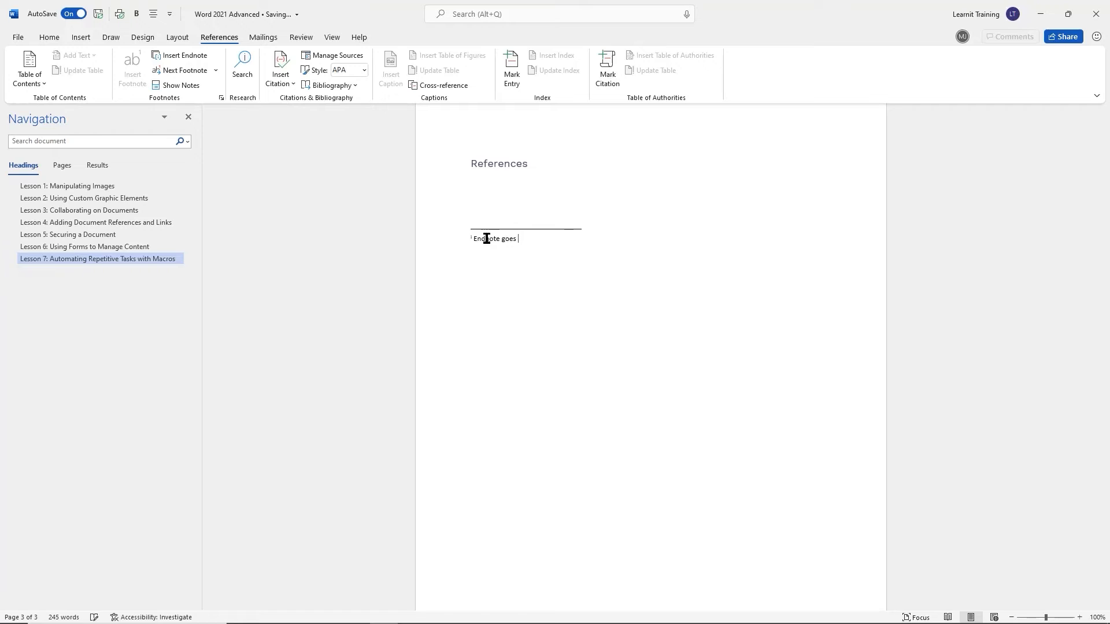
type("the end of the document.")
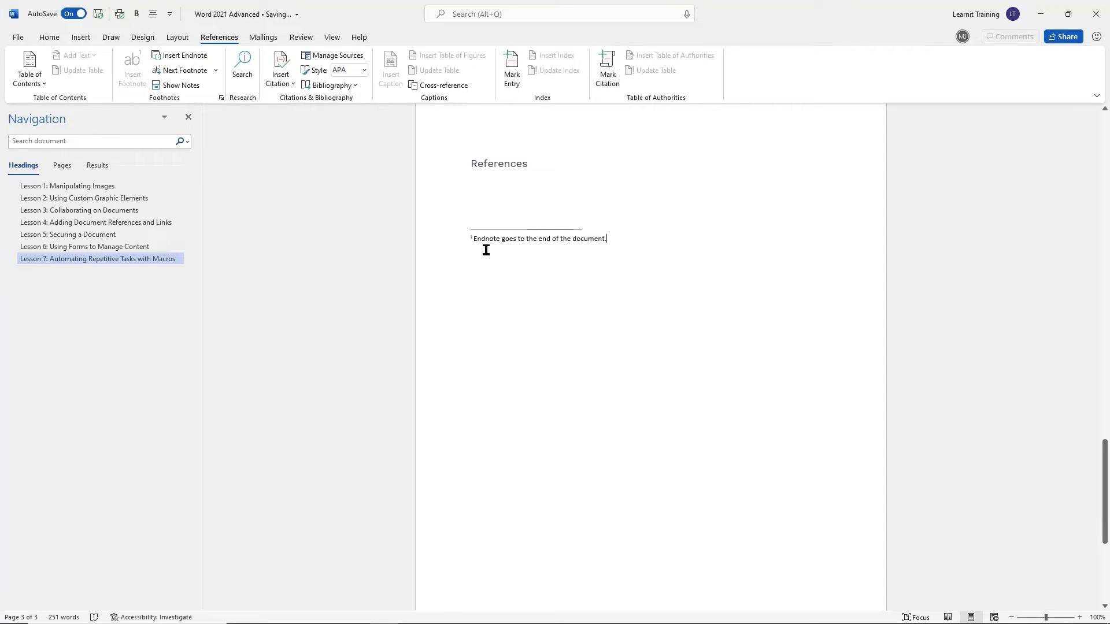
scroll(487, 248, "up", 2)
scroll(488, 252, "up", 2)
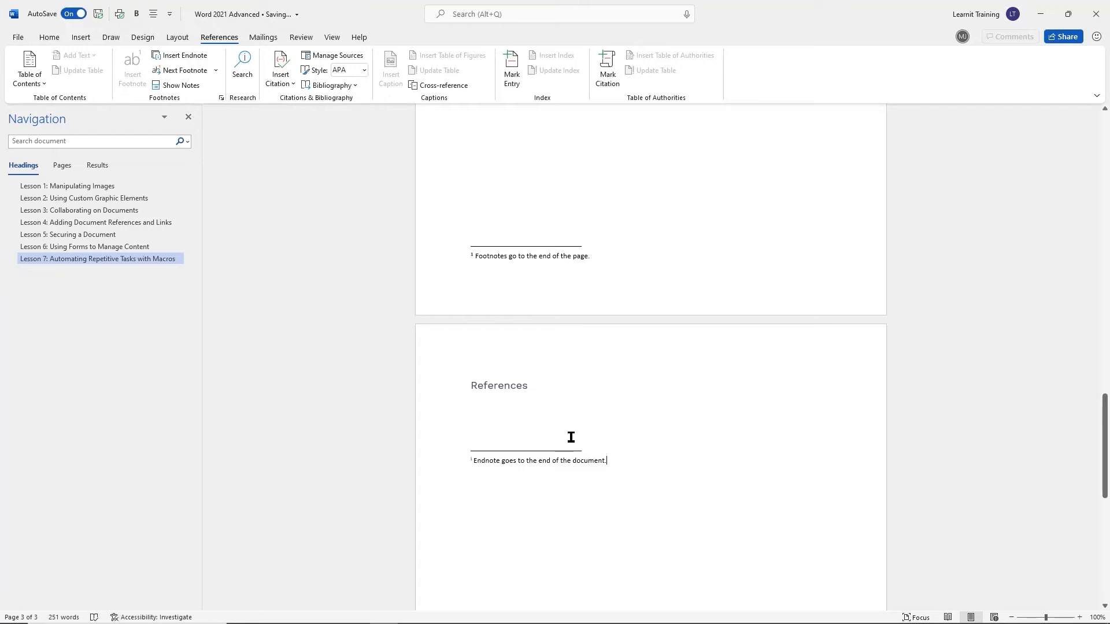
scroll(582, 408, "up", 1)
scroll(581, 407, "up", 12)
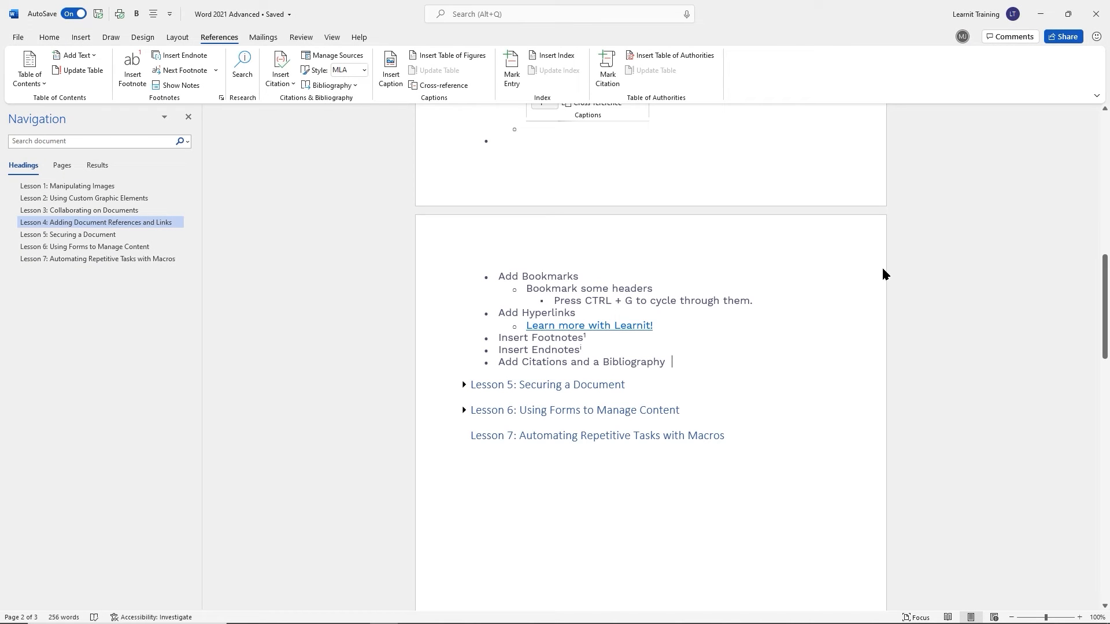
Start inserting a table of figures on the empty line below the References heading on the last page
scroll(786, 248, "up", 3)
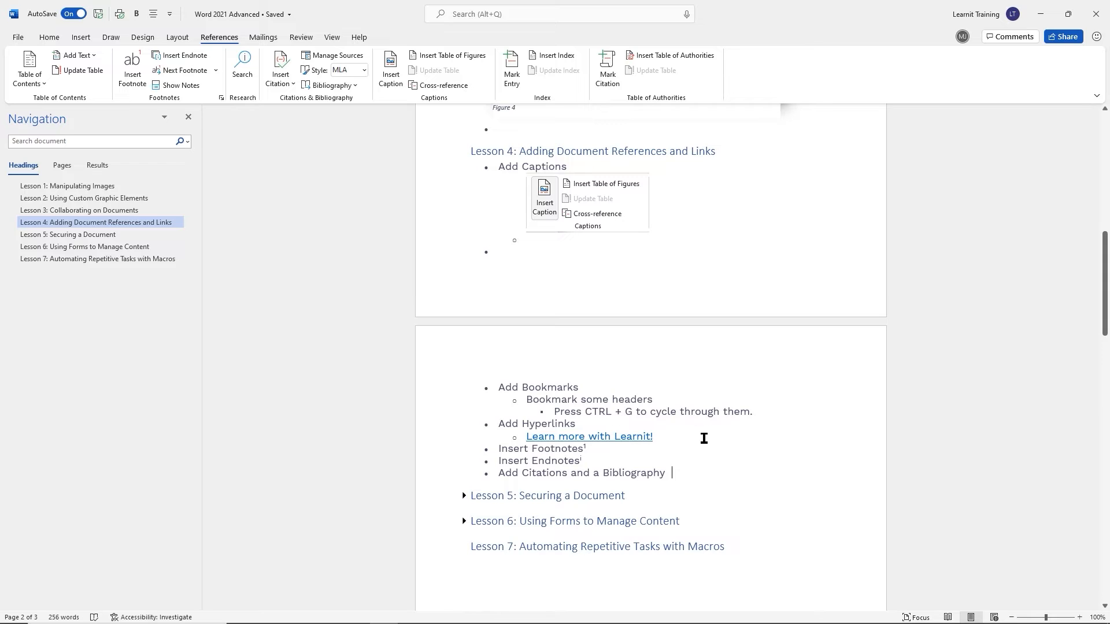
scroll(704, 438, "down", 10)
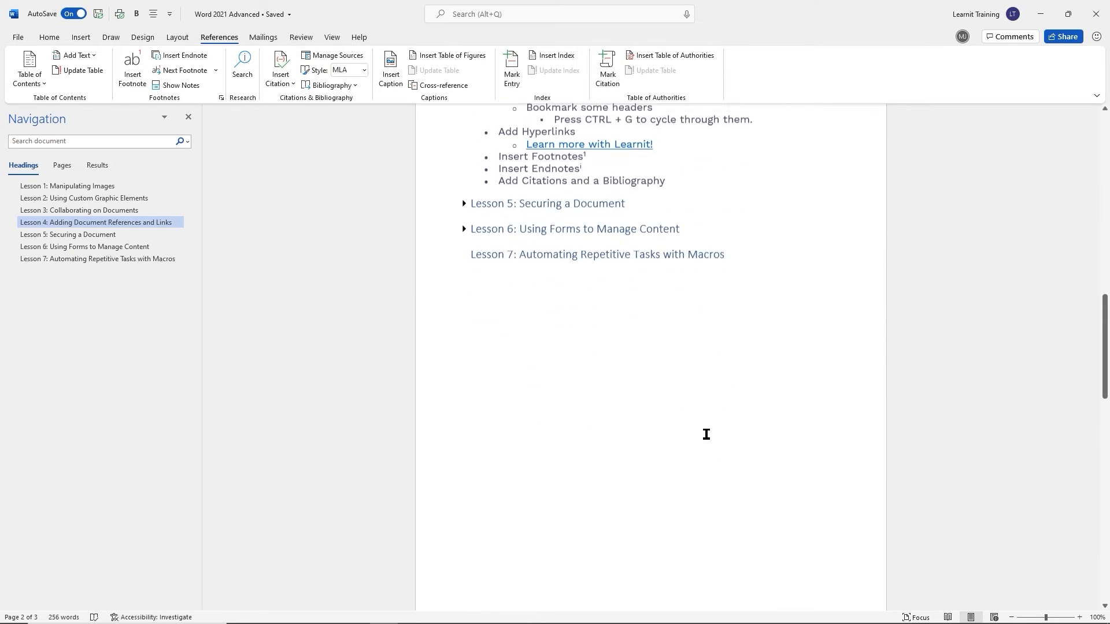
scroll(705, 434, "down", 12)
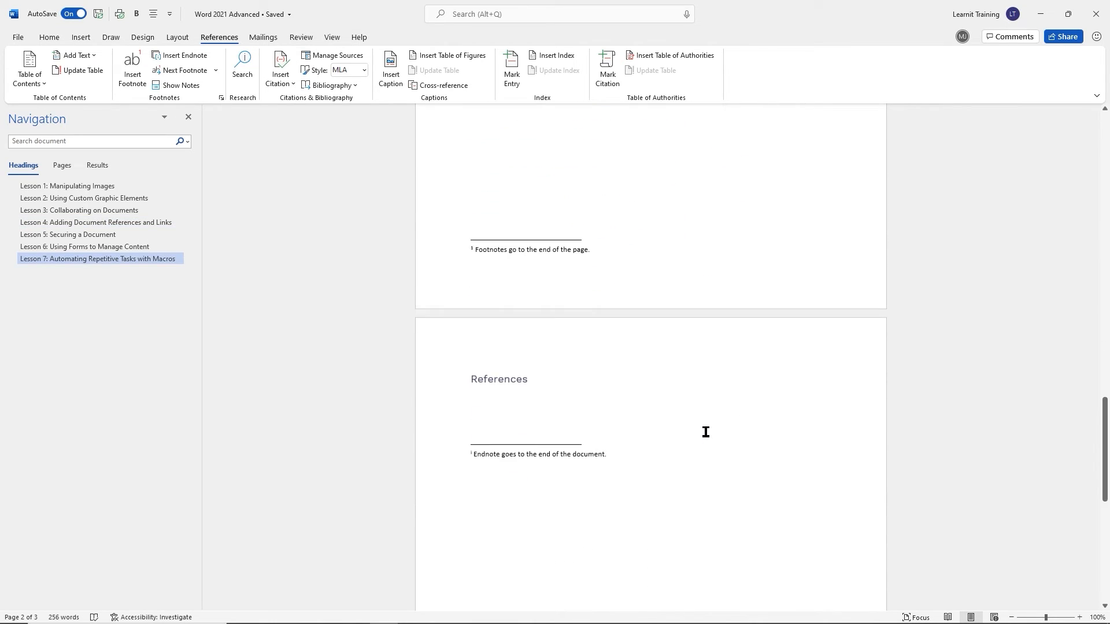
scroll(705, 431, "down", 4)
scroll(706, 430, "up", 3)
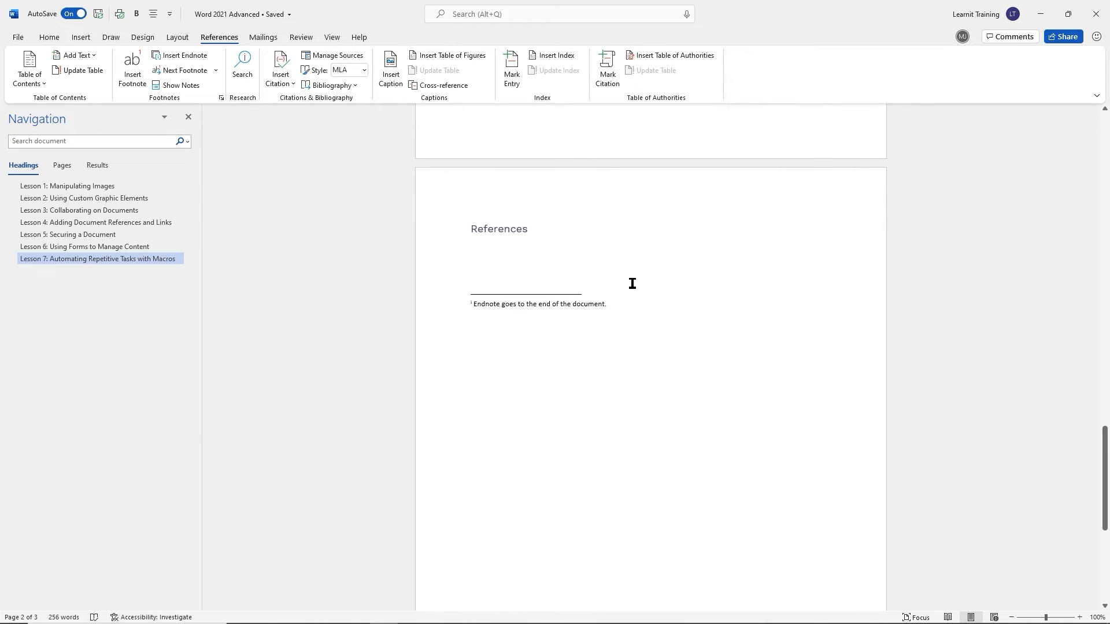
left_click(500, 255)
left_click_drag(415, 94, 469, 109)
left_click_drag(403, 47, 492, 65)
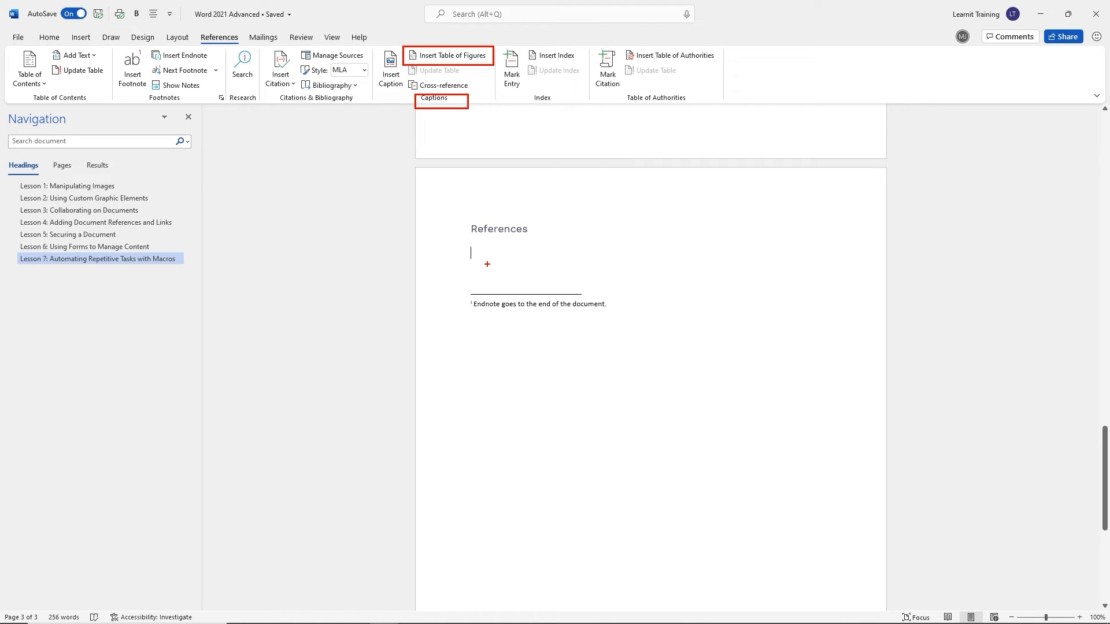
key("Escape")
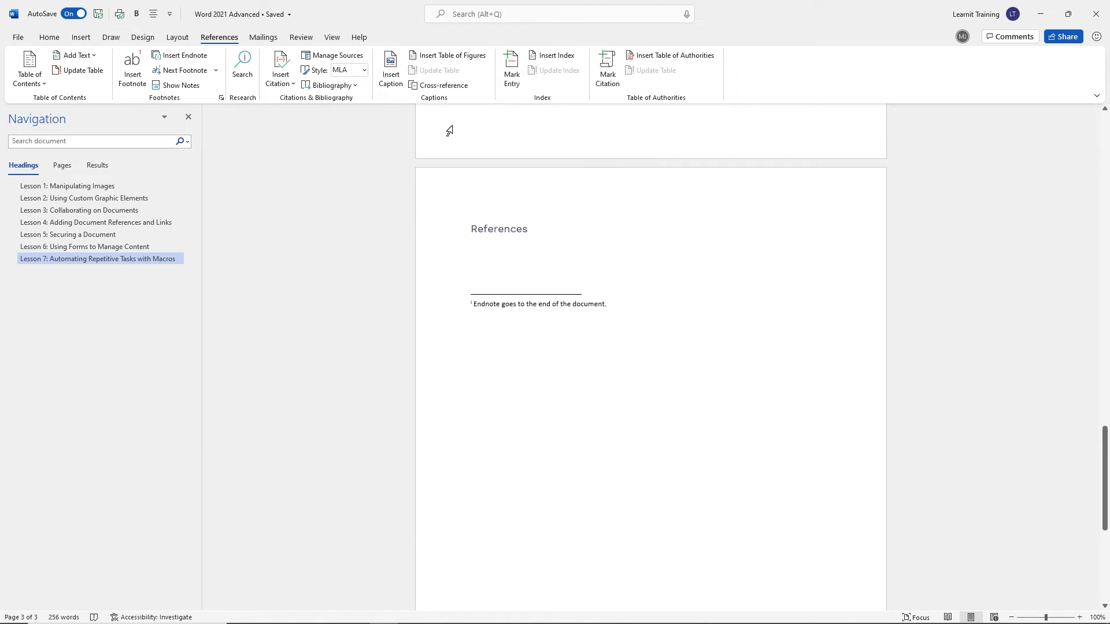
left_click(462, 57)
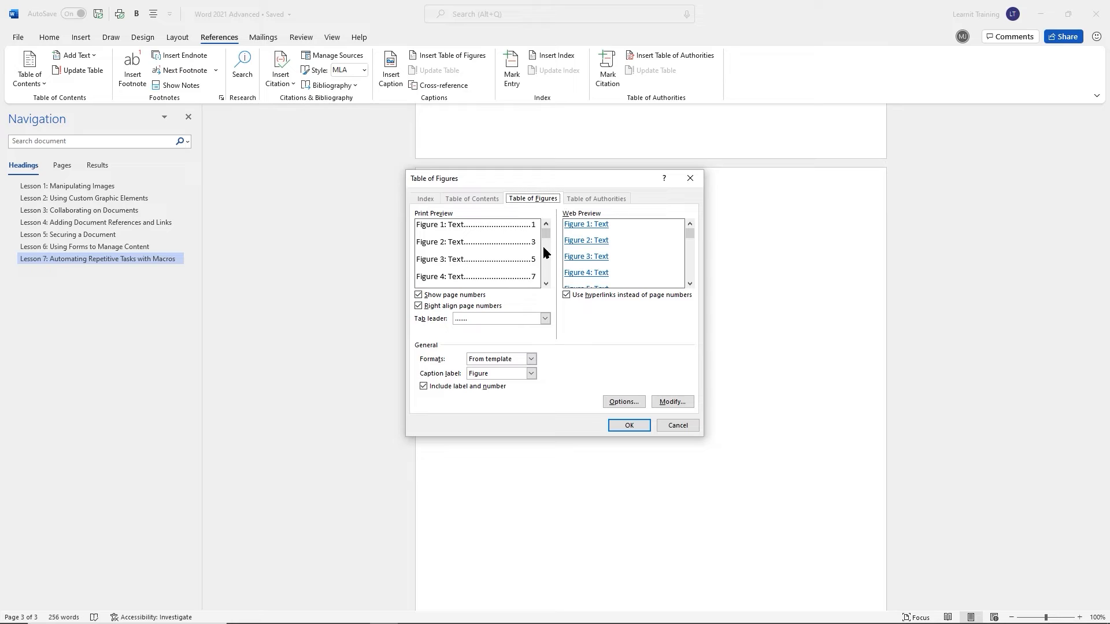
Try the table of figures without page numbers, with underline and dashed tab leaders, and without hyperlinks in the web preview
left_click(461, 297)
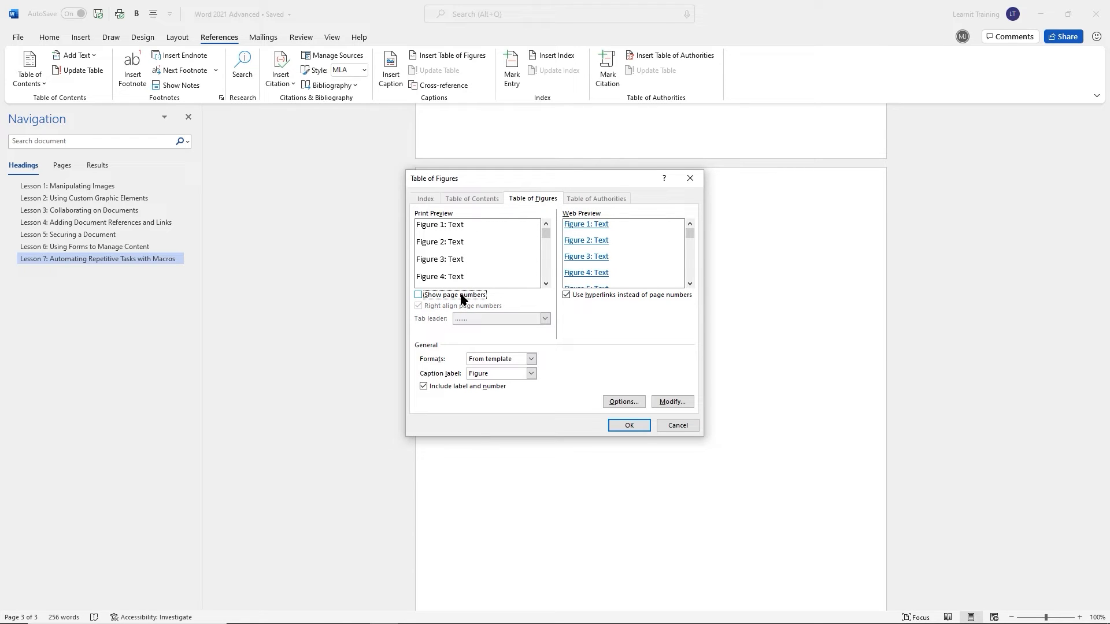
left_click(461, 297)
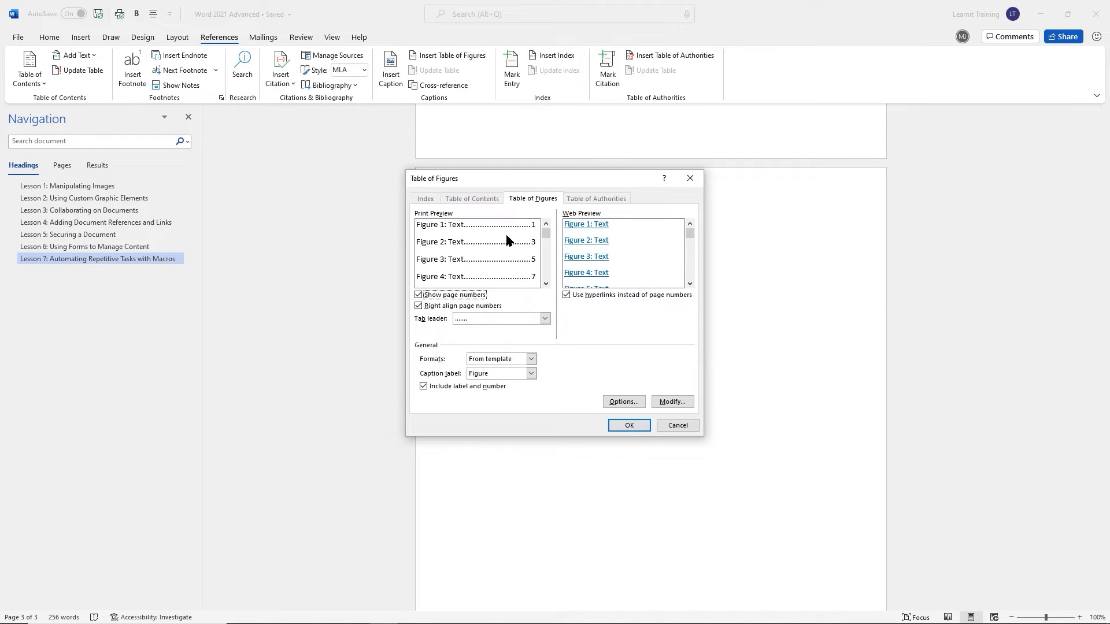
left_click(545, 319)
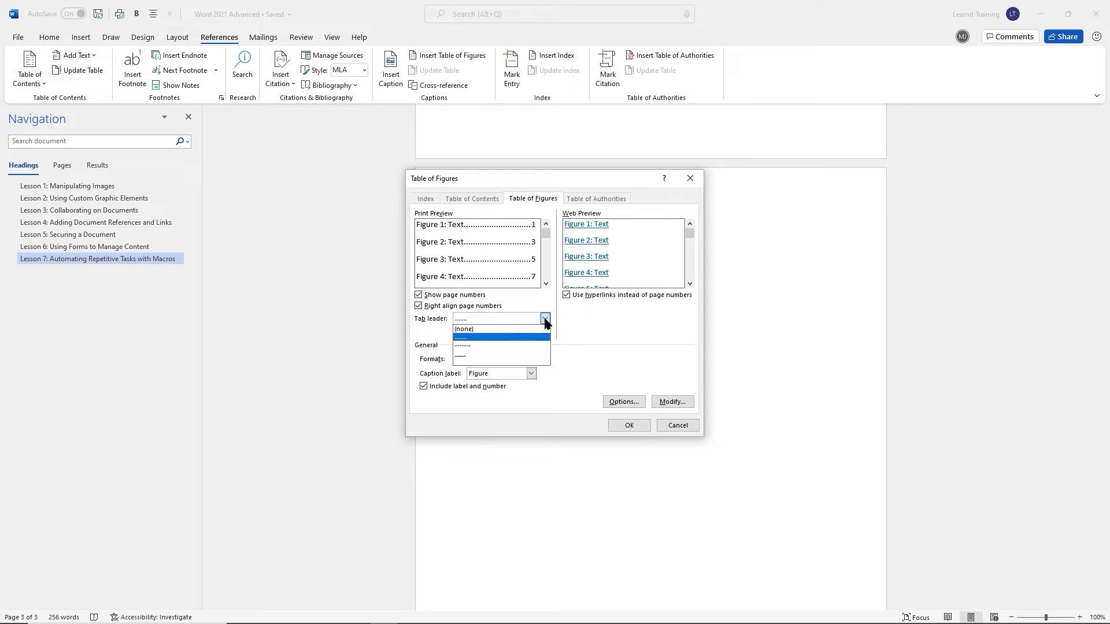
left_click(486, 358)
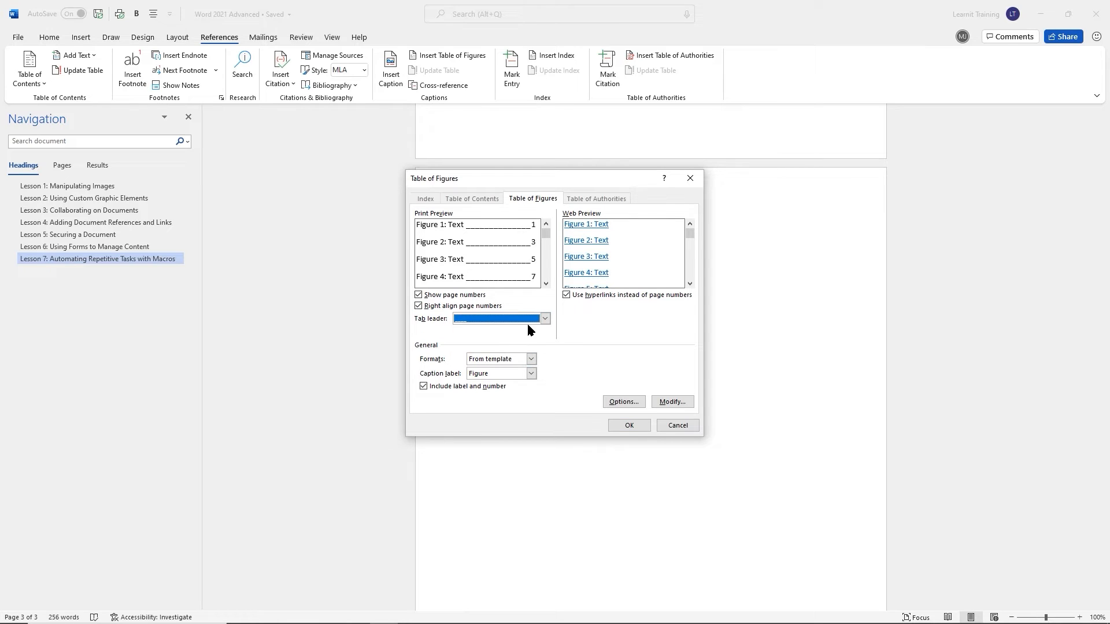
left_click(545, 319)
left_click(481, 345)
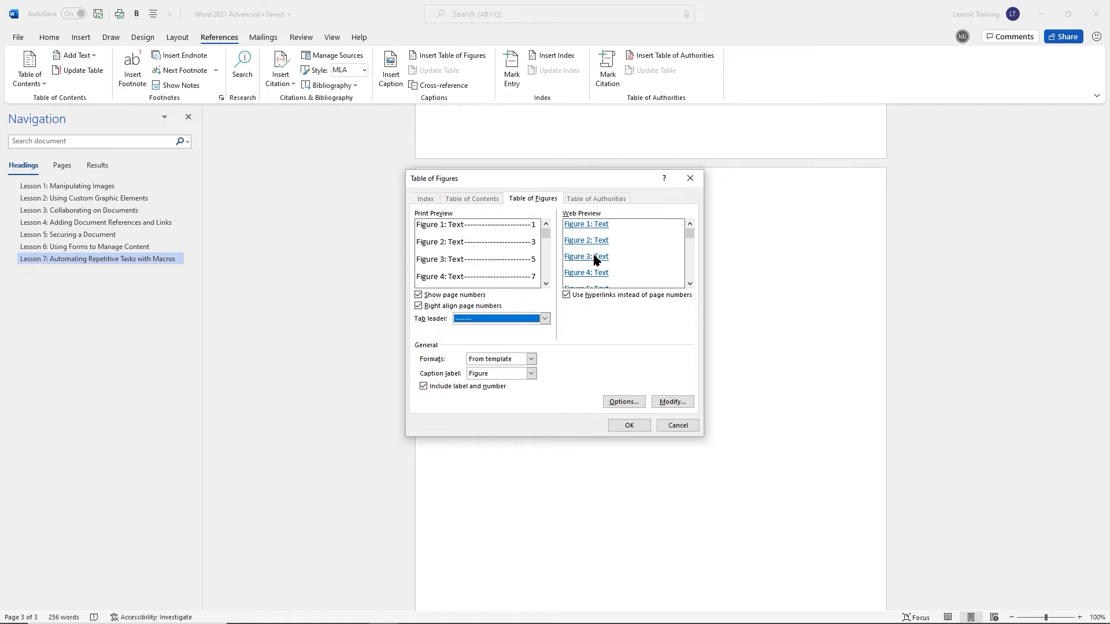
left_click(567, 295)
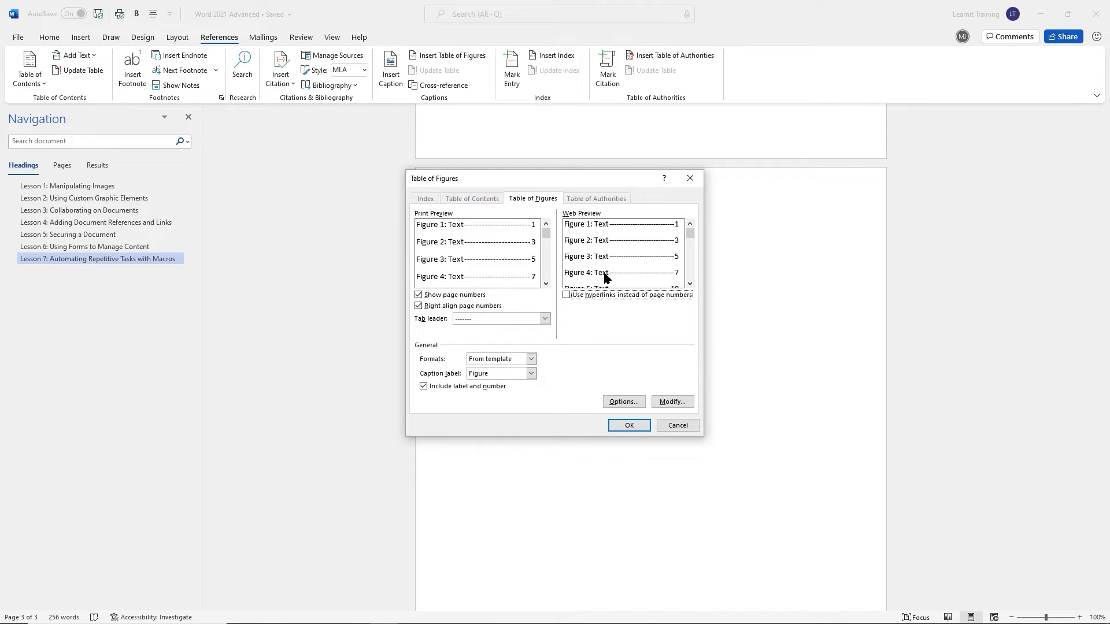
left_click(567, 296)
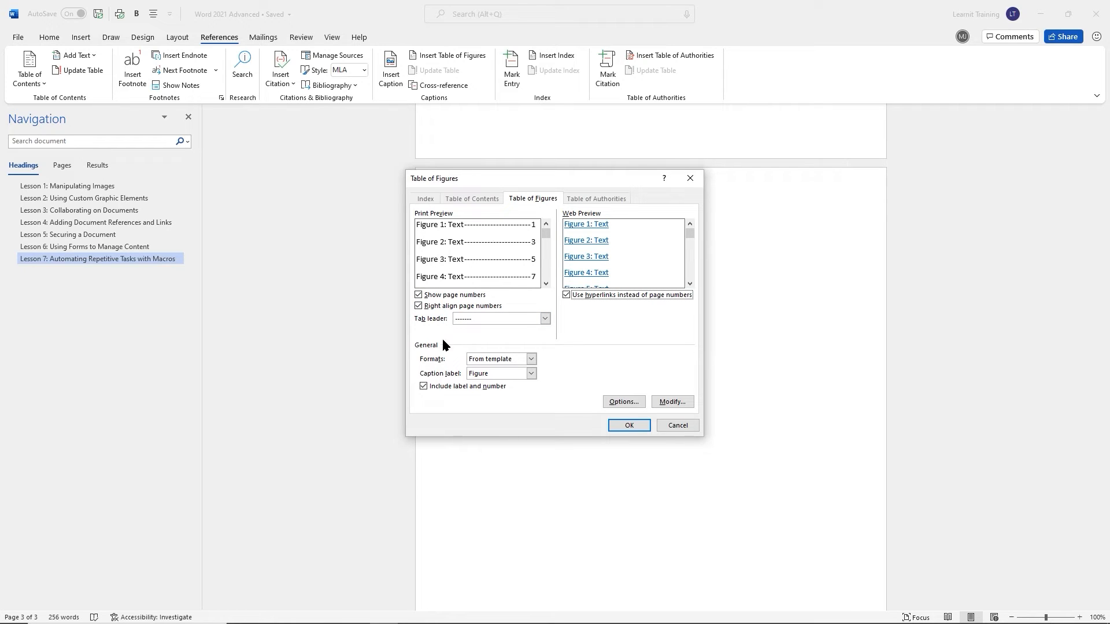
Try the Classic format for the table of figures, and return it to From template
left_click(531, 359)
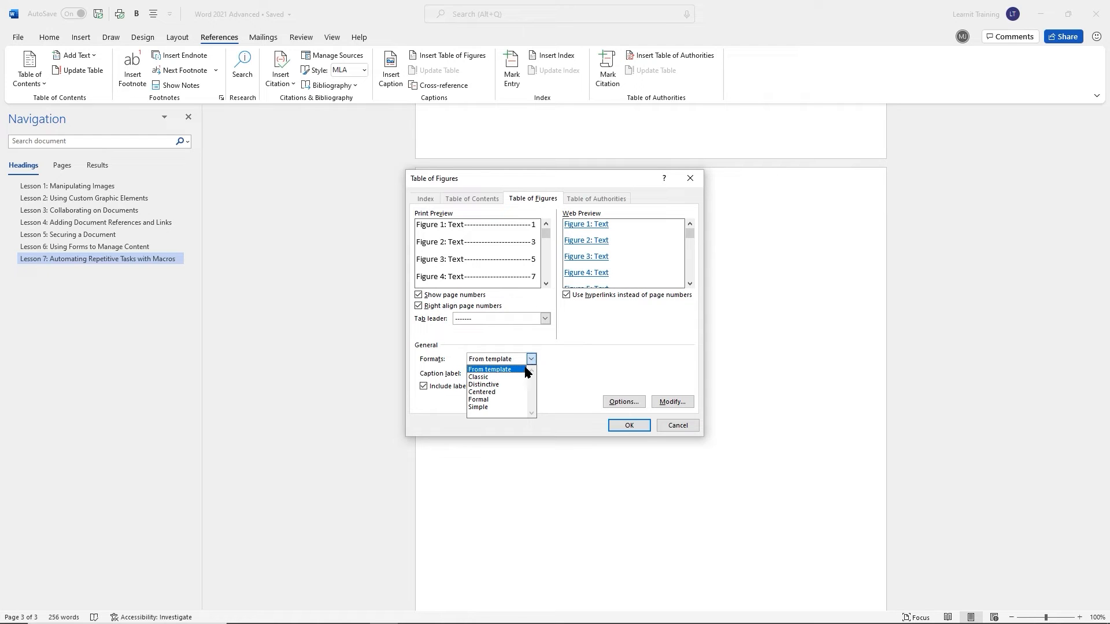
left_click(496, 377)
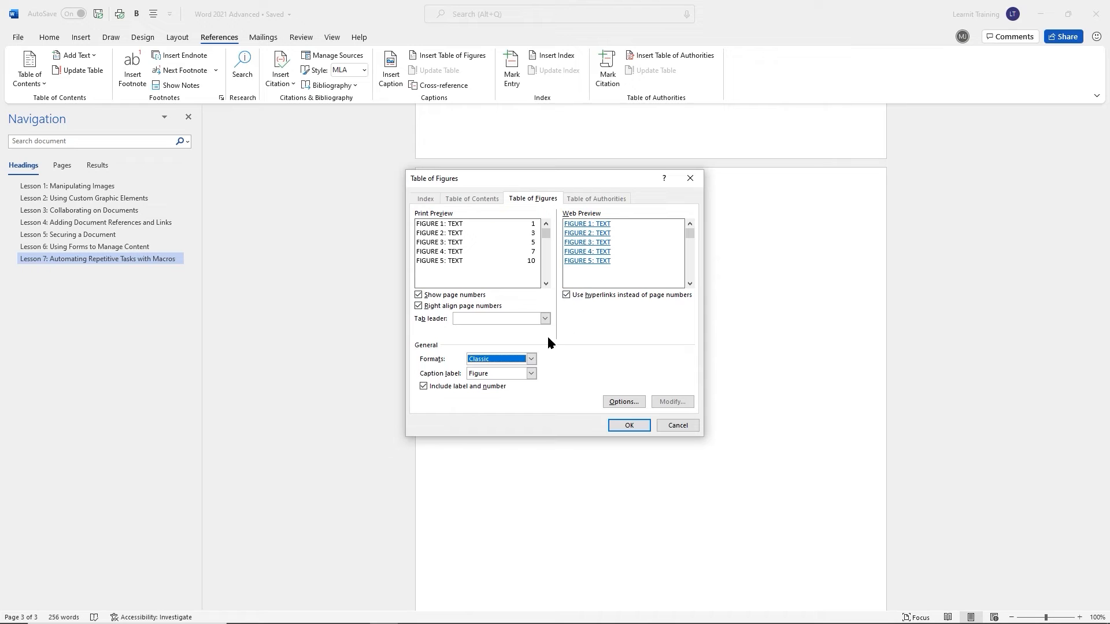
left_click(529, 359)
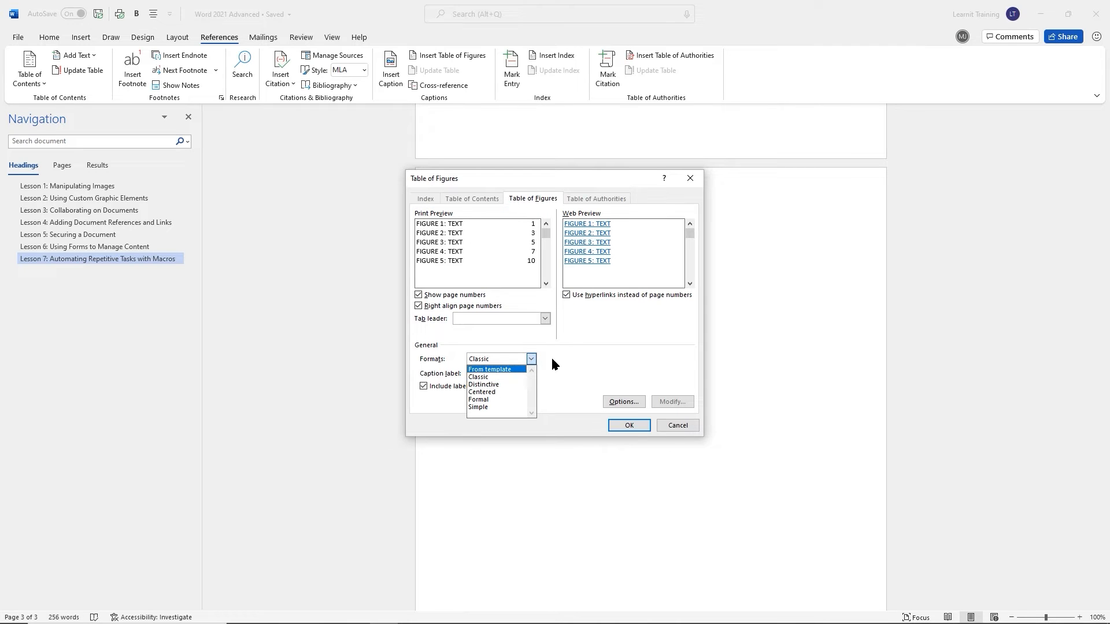
left_click(551, 356)
left_click(529, 359)
left_click(511, 370)
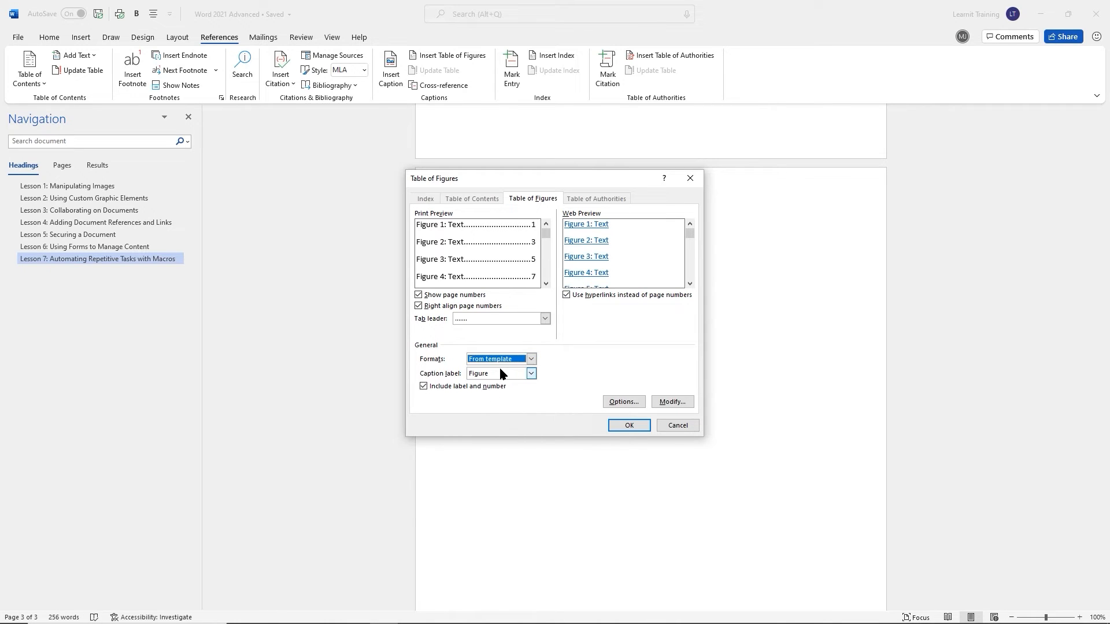
Keep Figure as the caption label and insert the table of figures
left_click(531, 374)
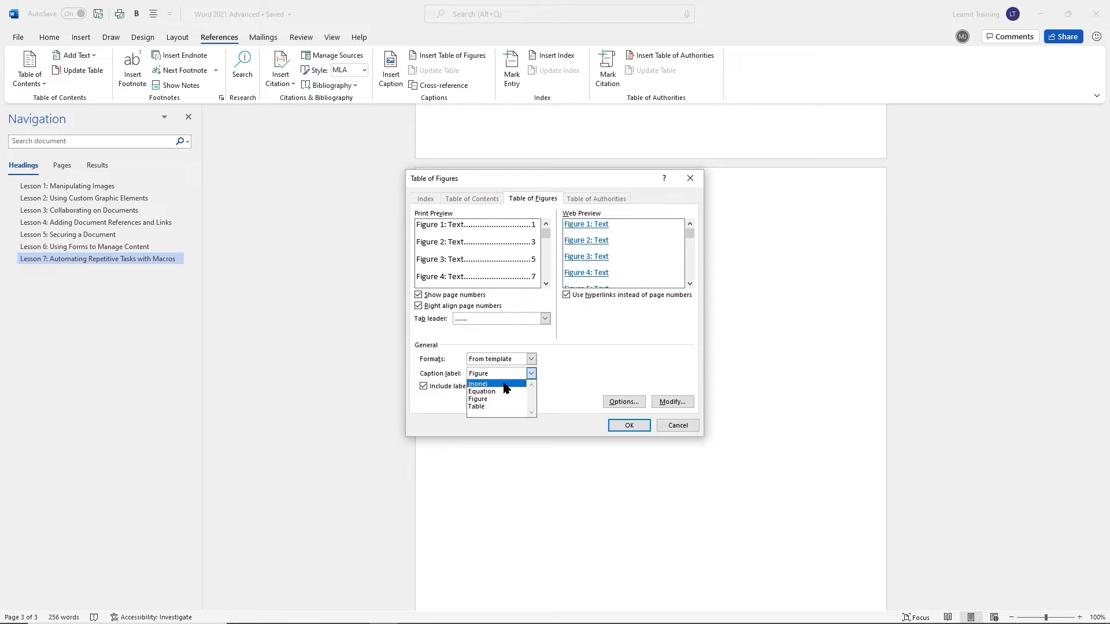
left_click(559, 367)
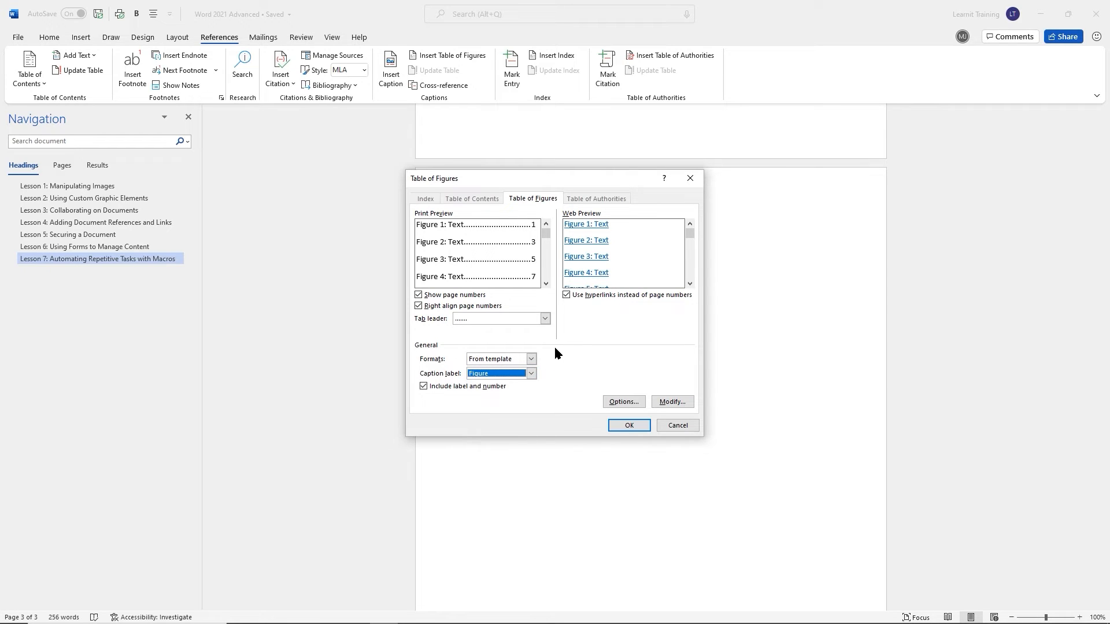
left_click(627, 426)
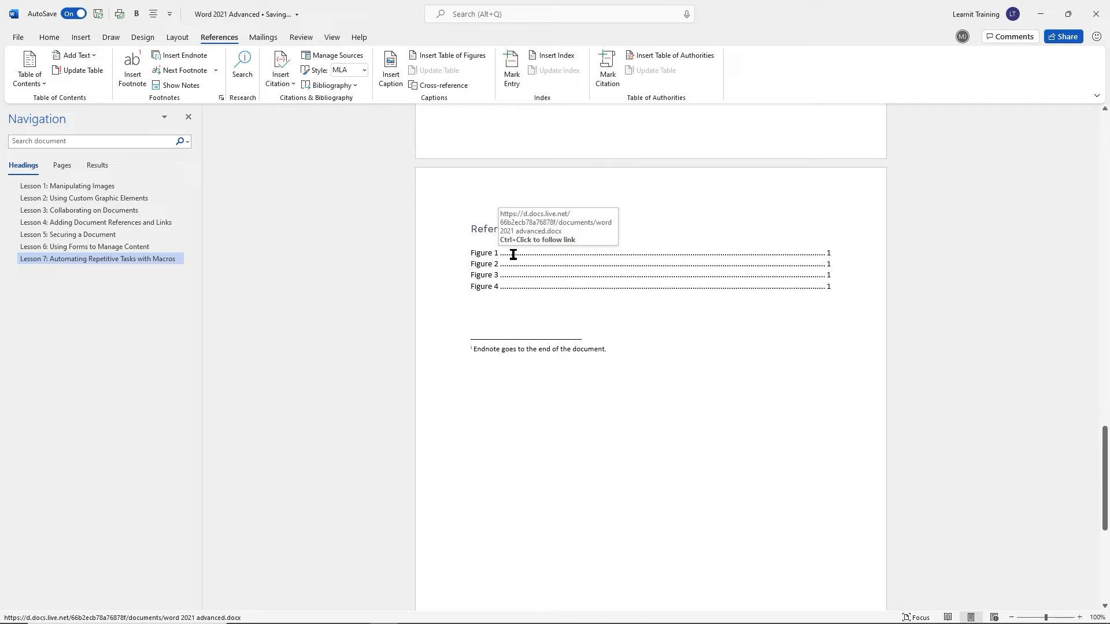
Follow the Figure 1 entry to its caption in Lesson 3, and return to the table of figures
left_click(513, 254, "ctrl")
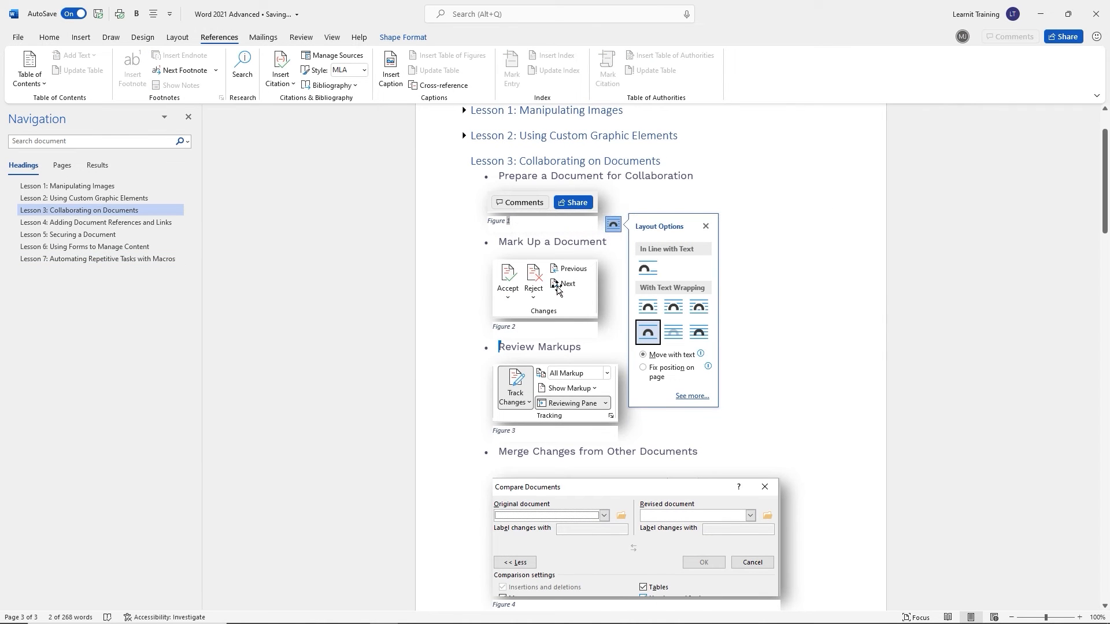
scroll(555, 290, "down", 3)
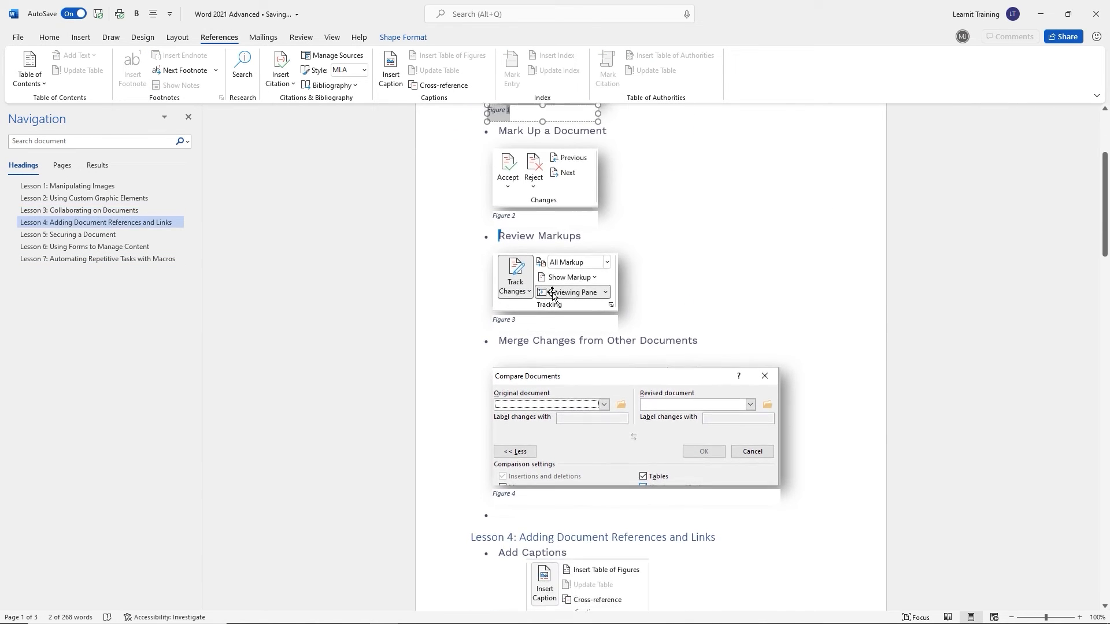
scroll(552, 293, "down", 8)
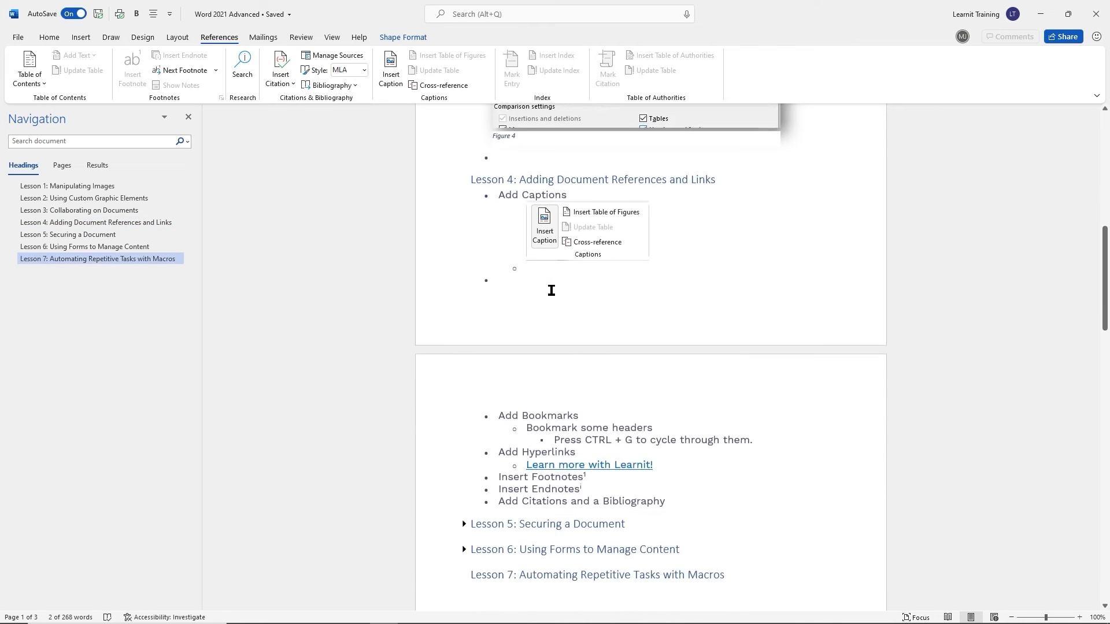
scroll(552, 290, "down", 10)
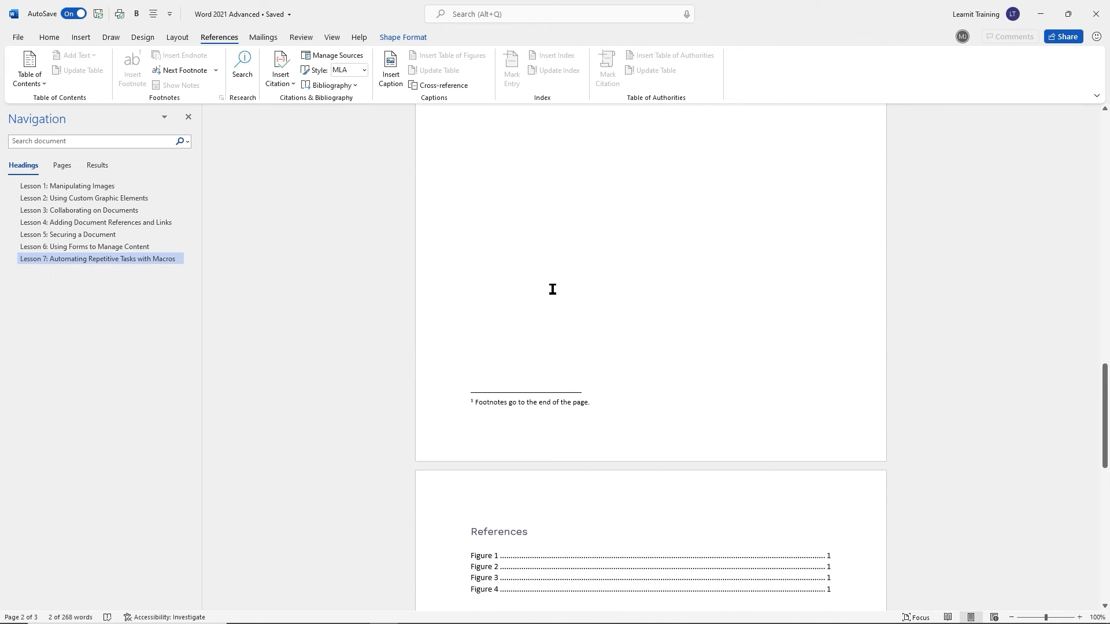
Add a sub-bullet reading "Word Advanced" under "Add Citations and a Bibliography" in Lesson 4
scroll(553, 289, "up", 3)
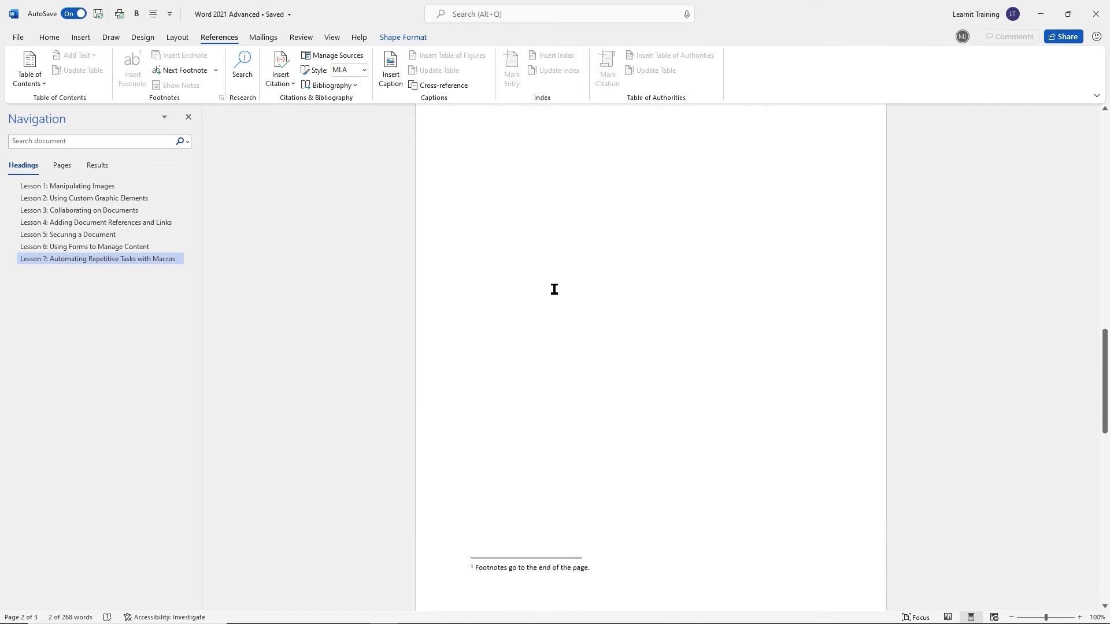
scroll(553, 289, "up", 7)
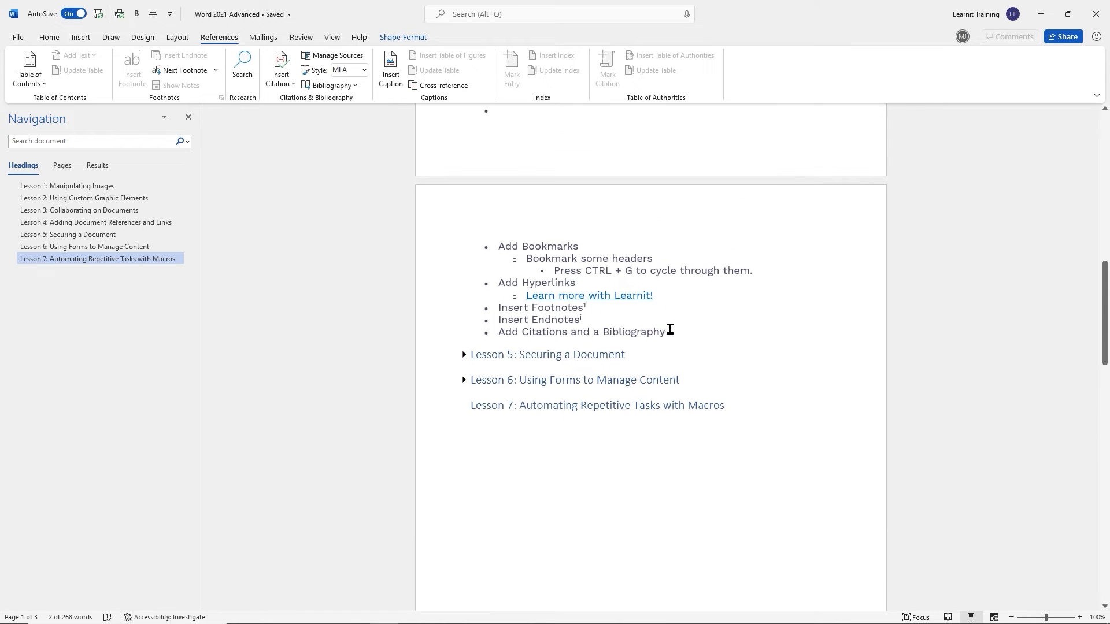
left_click_drag(670, 331, 497, 332)
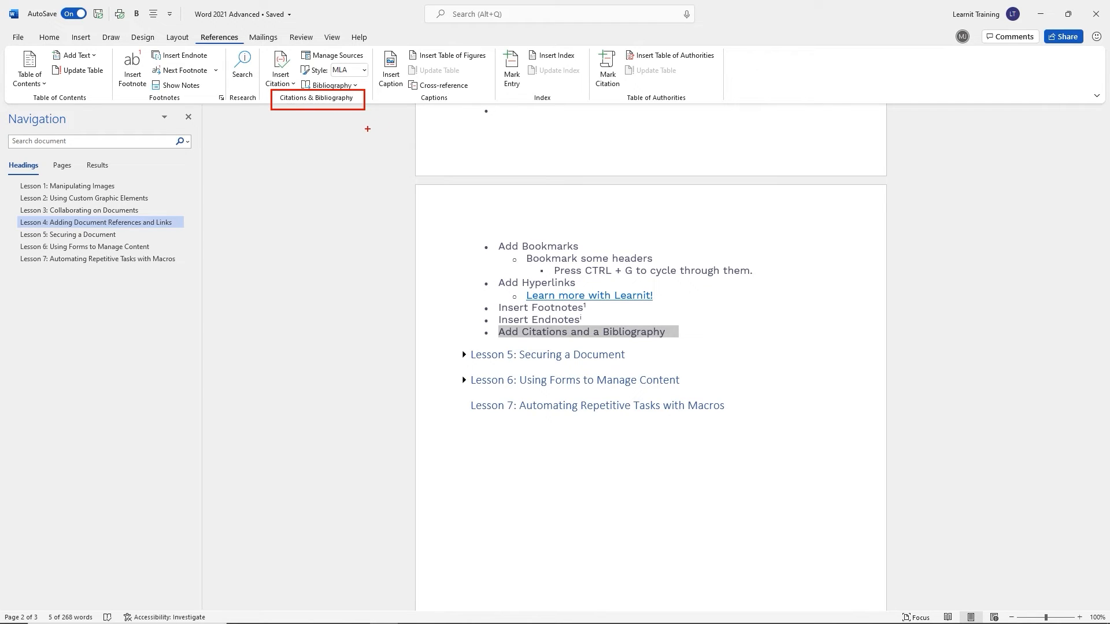
left_click(681, 331)
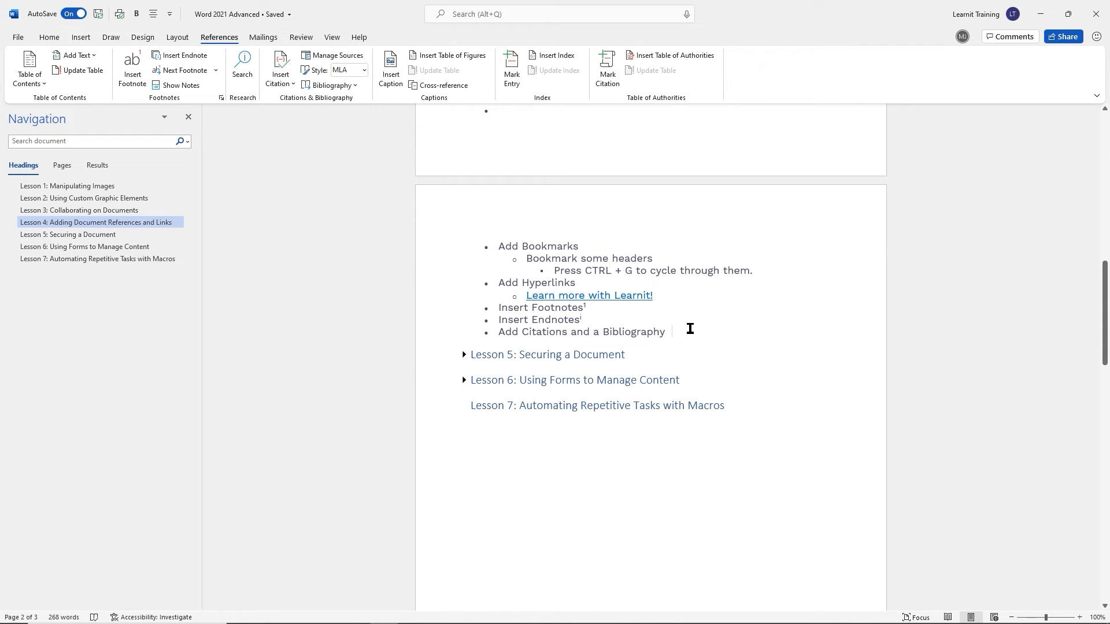
key("Return")
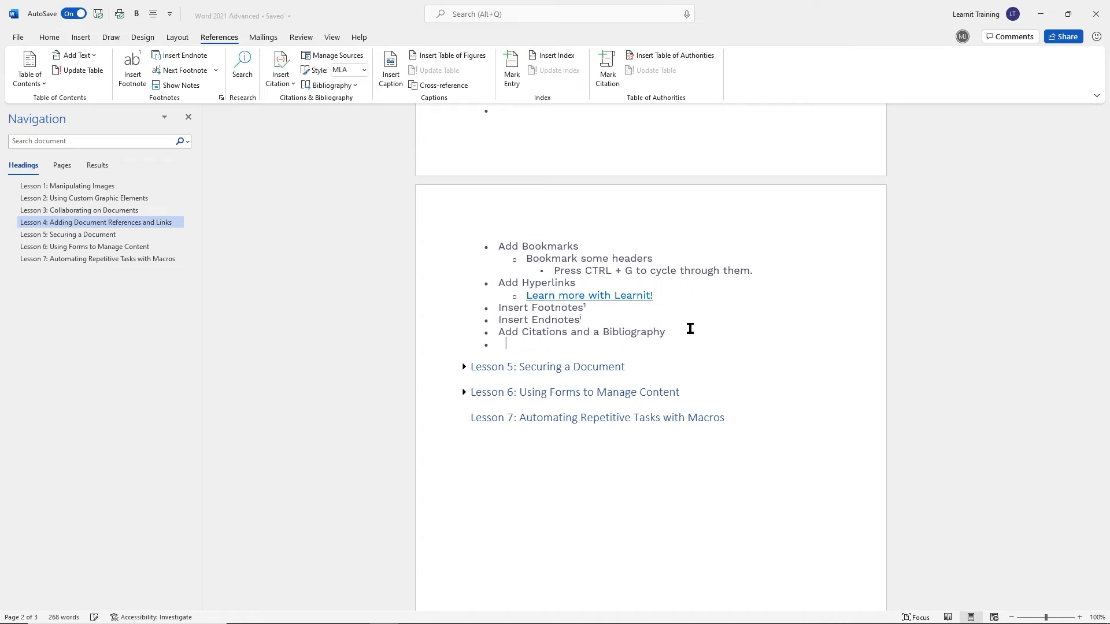
key("Tab")
type("Word")
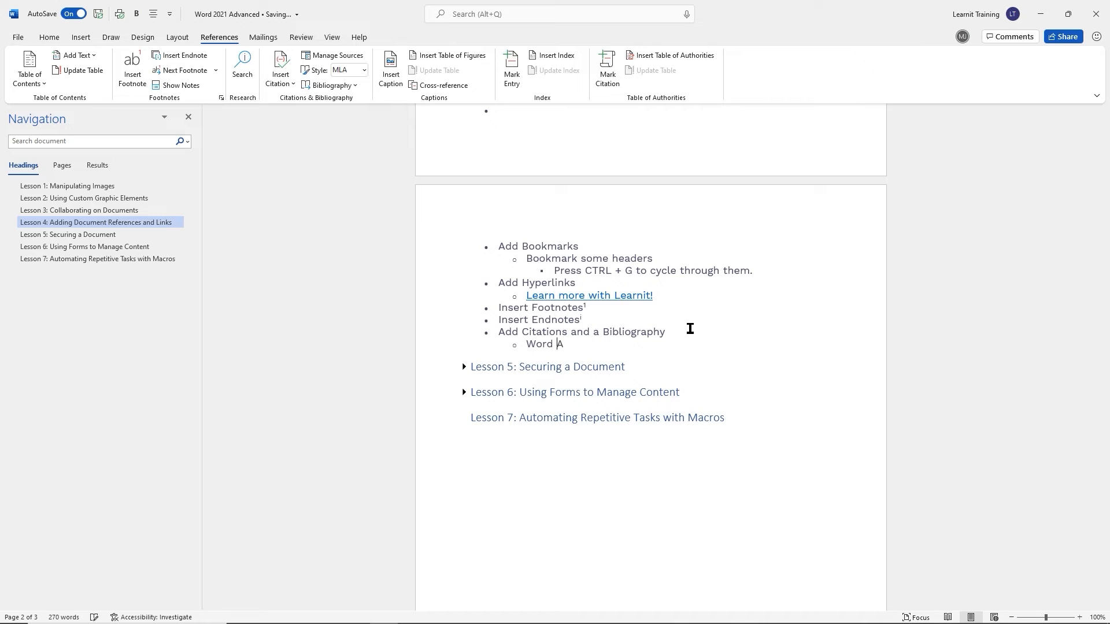
type(" Advanced")
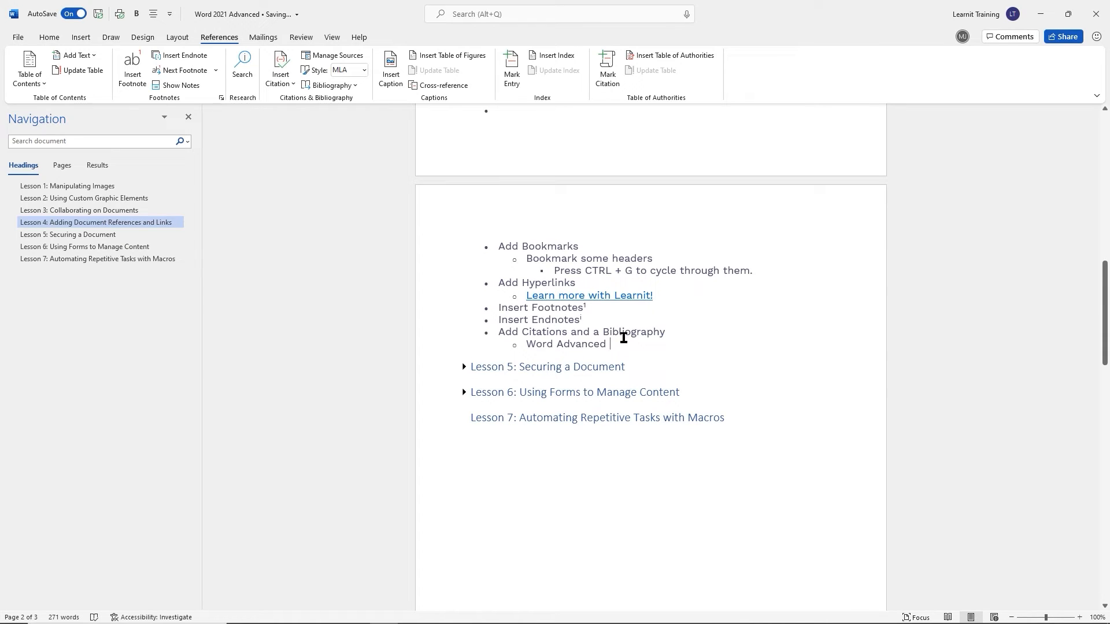
Insert "As described in" before "Word Advanced" in the sub-bullet, and place the insertion point at the line's end
left_click(527, 343)
type("As ")
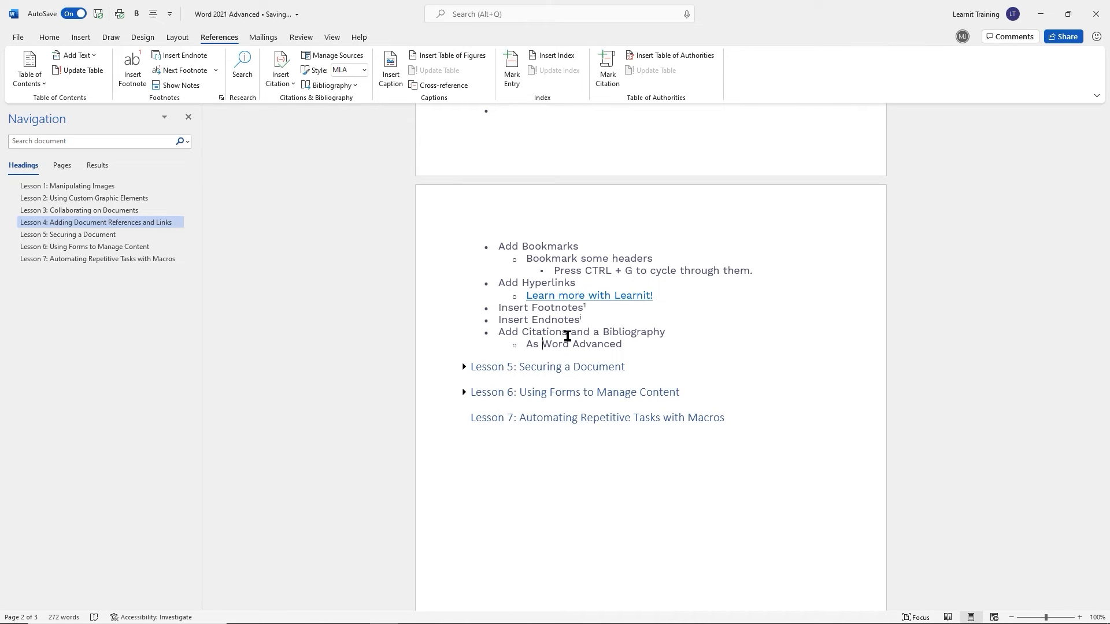
type("described in")
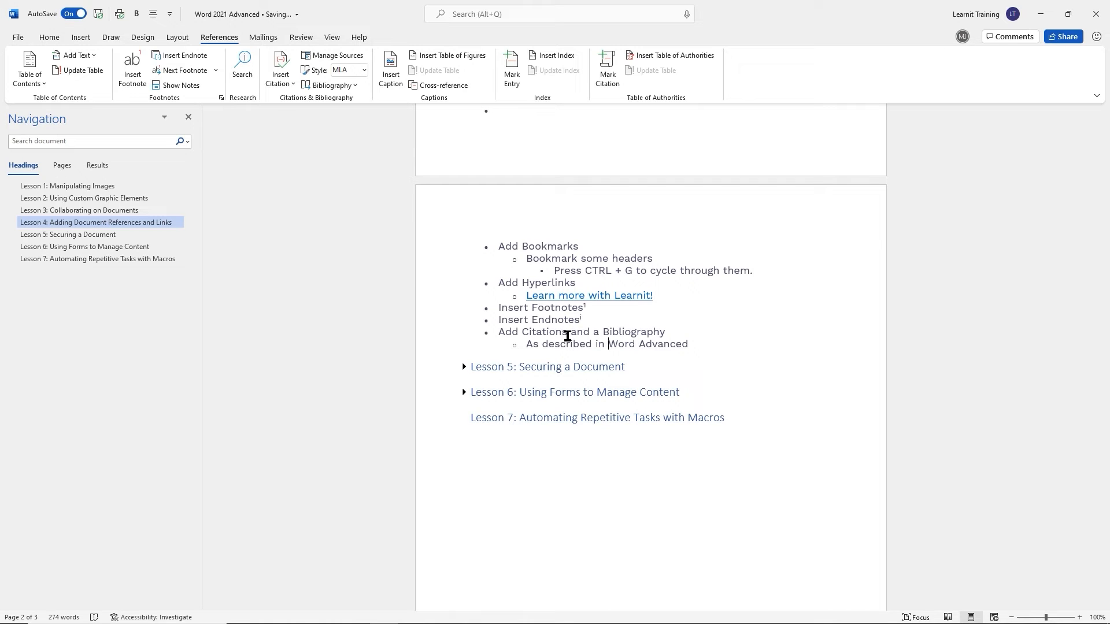
left_click(691, 345)
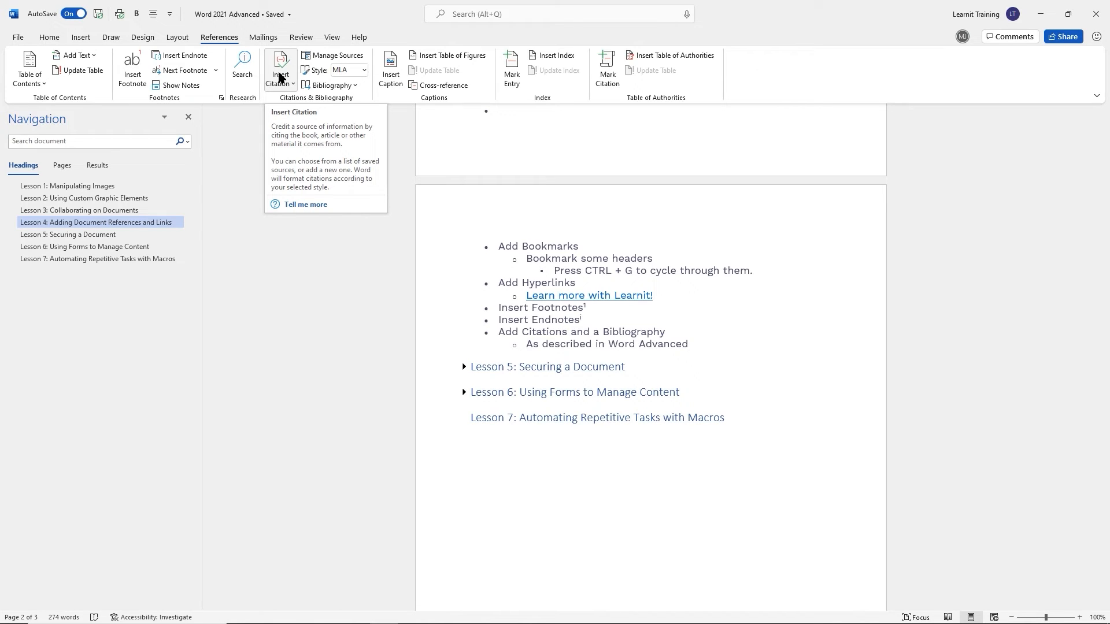
Try the APA citation style, and set the document's citation style back to MLA
left_click(397, 170)
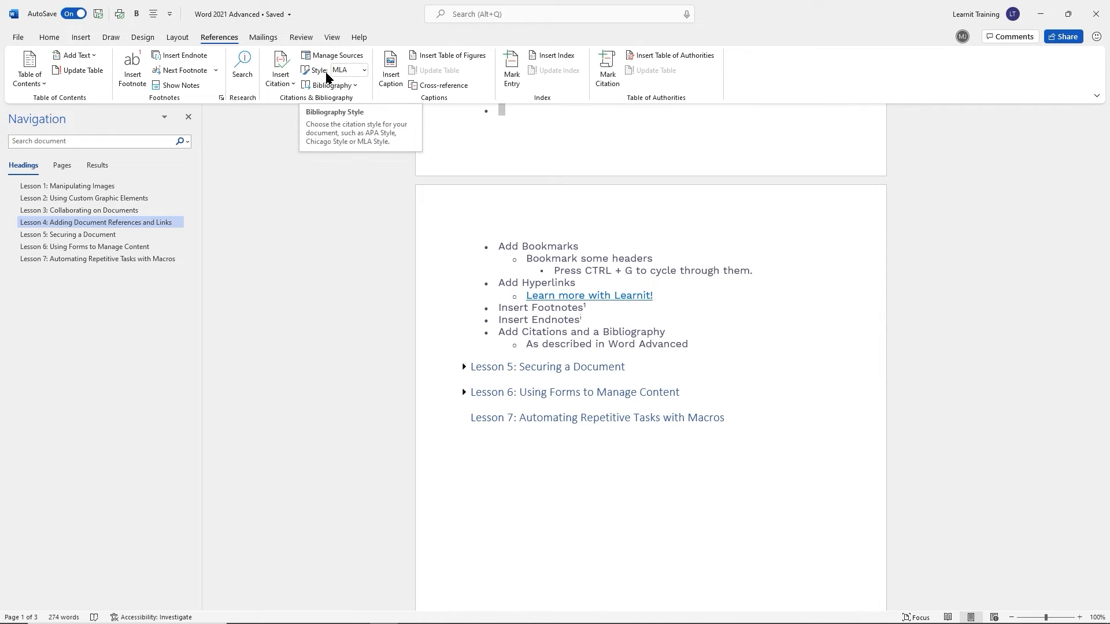
left_click(364, 70)
left_click(363, 90)
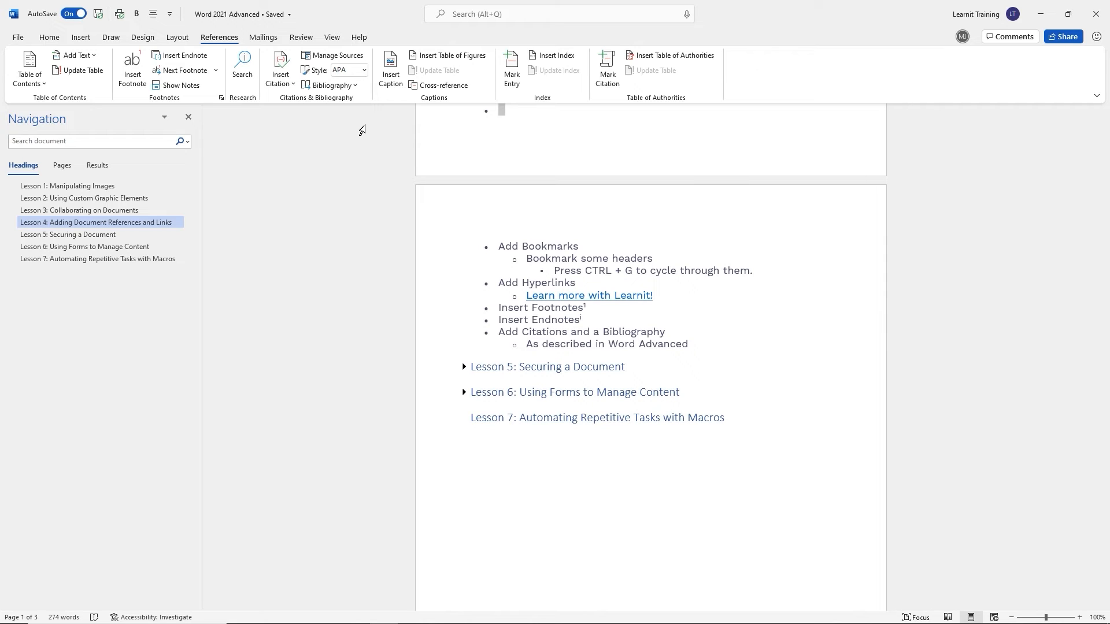
left_click(364, 70)
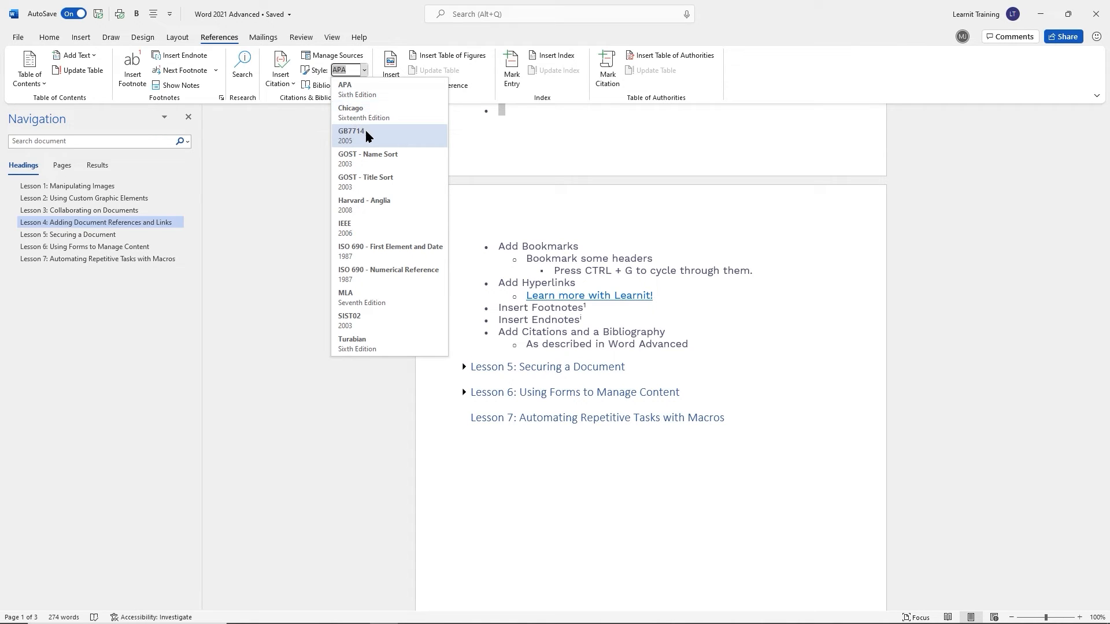
left_click(362, 299)
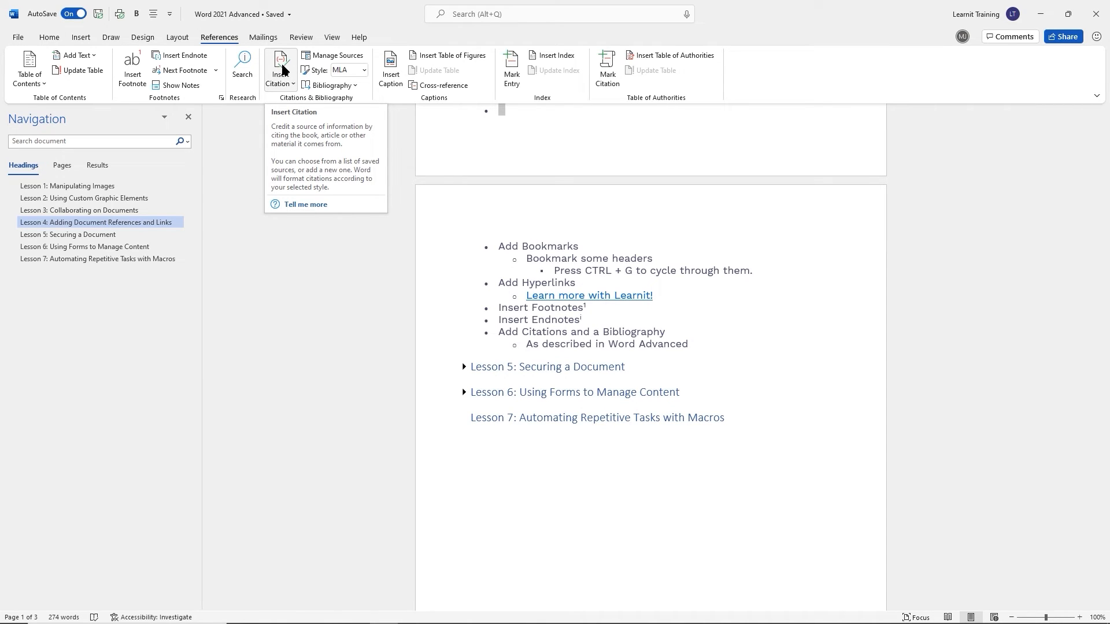
Review the document's current list of sources in the Source Manager
left_click(335, 57)
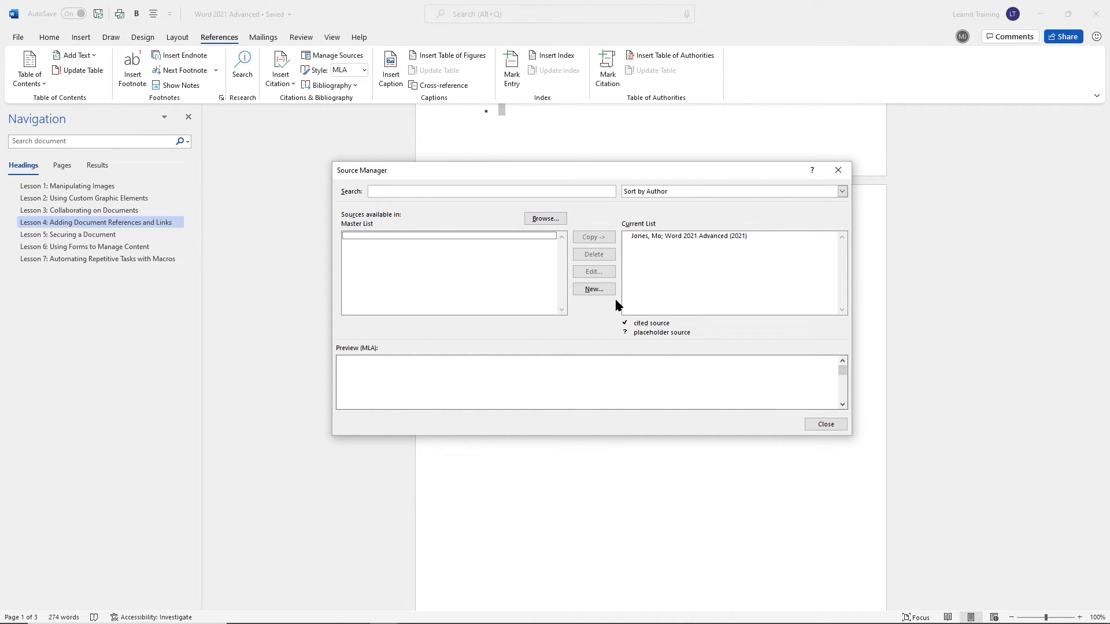
left_click(825, 427)
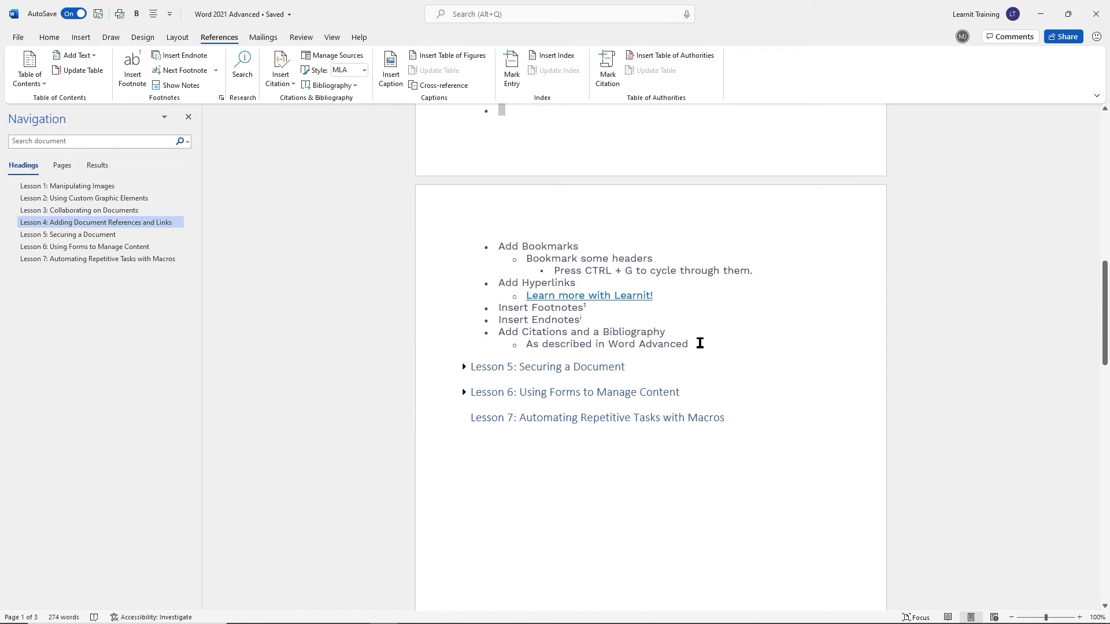
Start a citation from a new source after "As described in Word Advanced", with Book as the source type
left_click(688, 345)
left_click(280, 67)
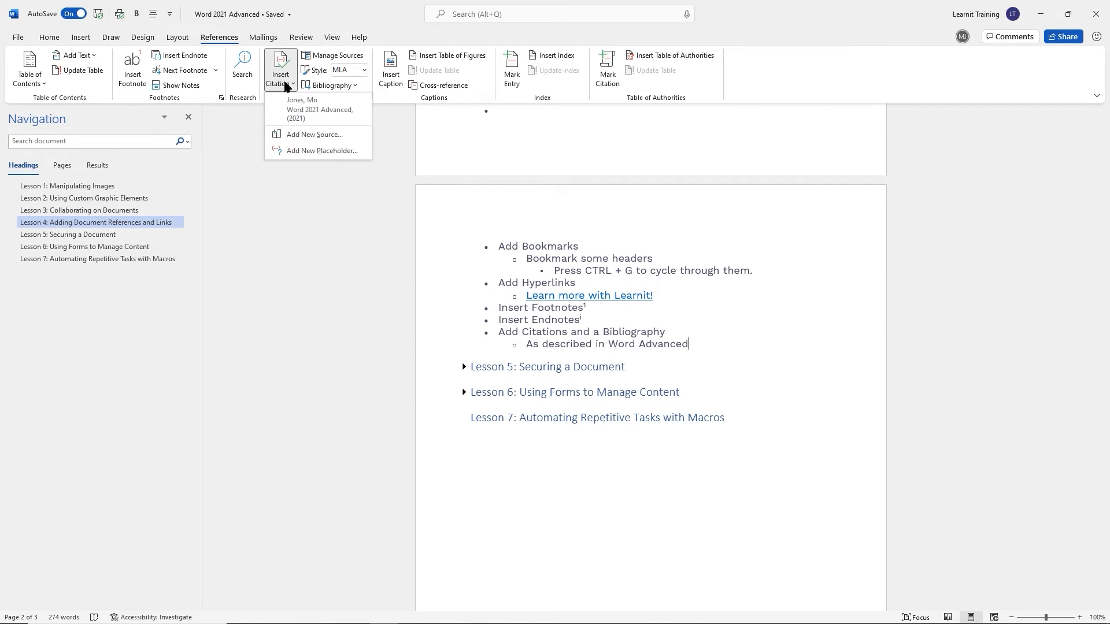
left_click(320, 139)
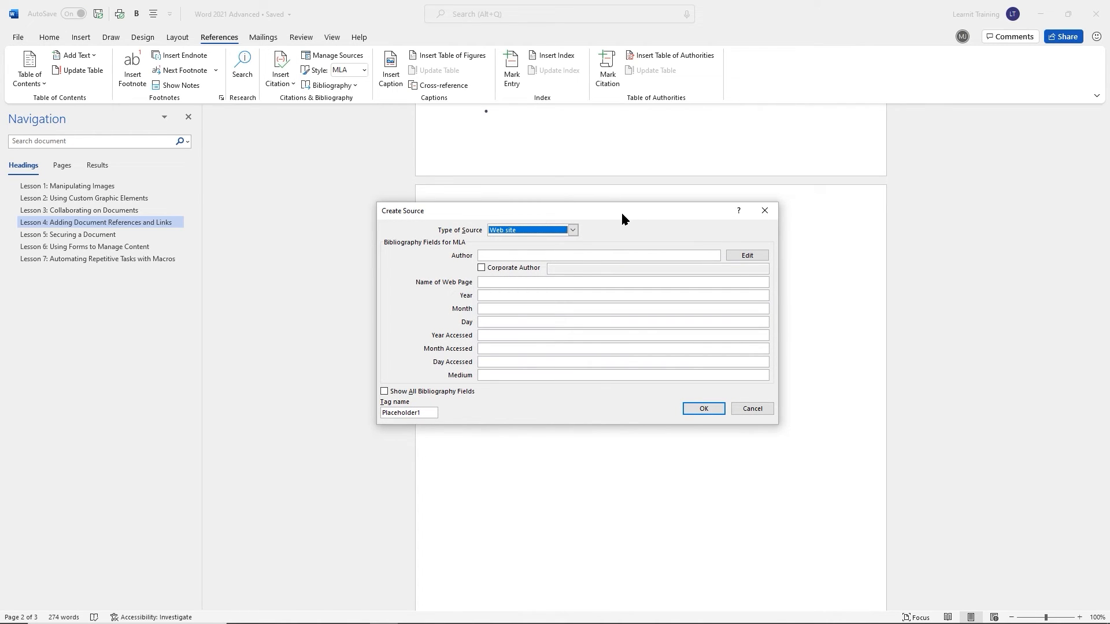
left_click(572, 230)
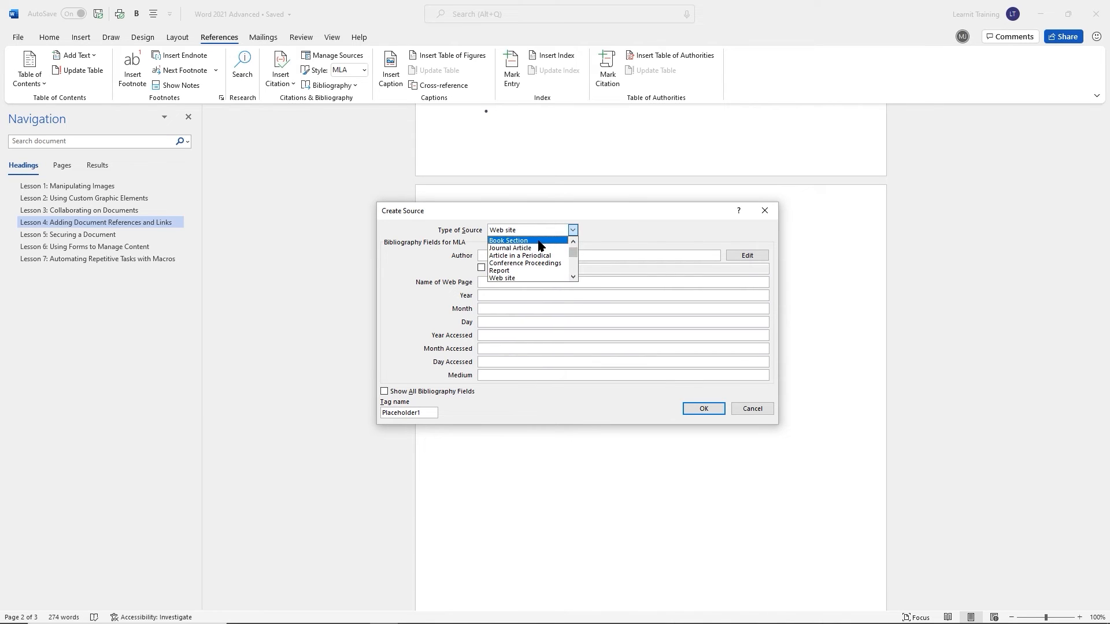
left_click(573, 242)
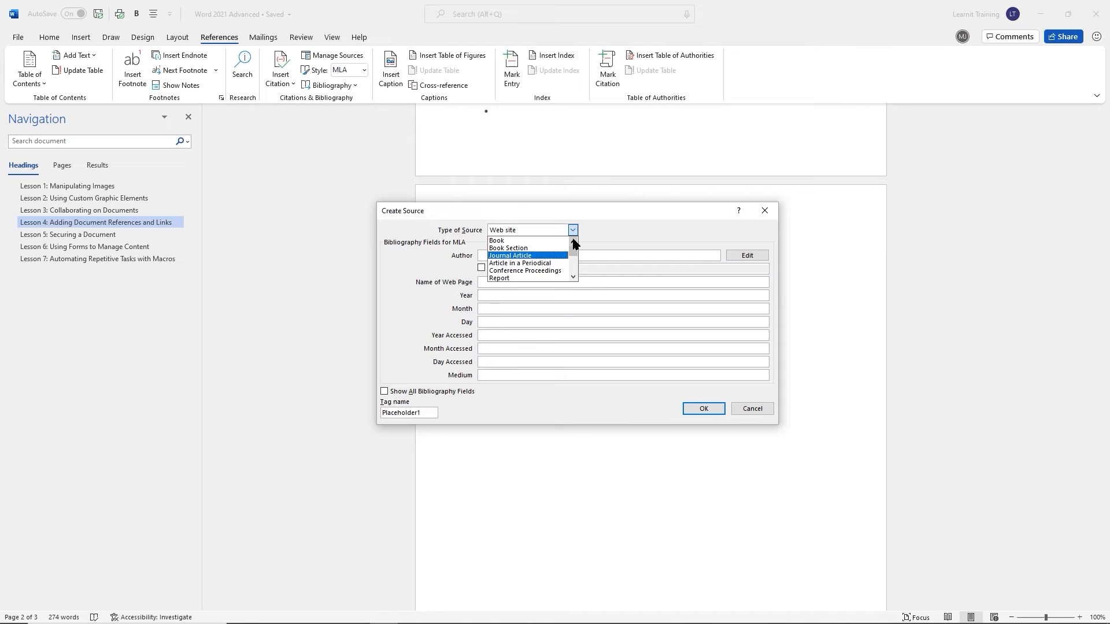
left_click(532, 241)
left_click(532, 256)
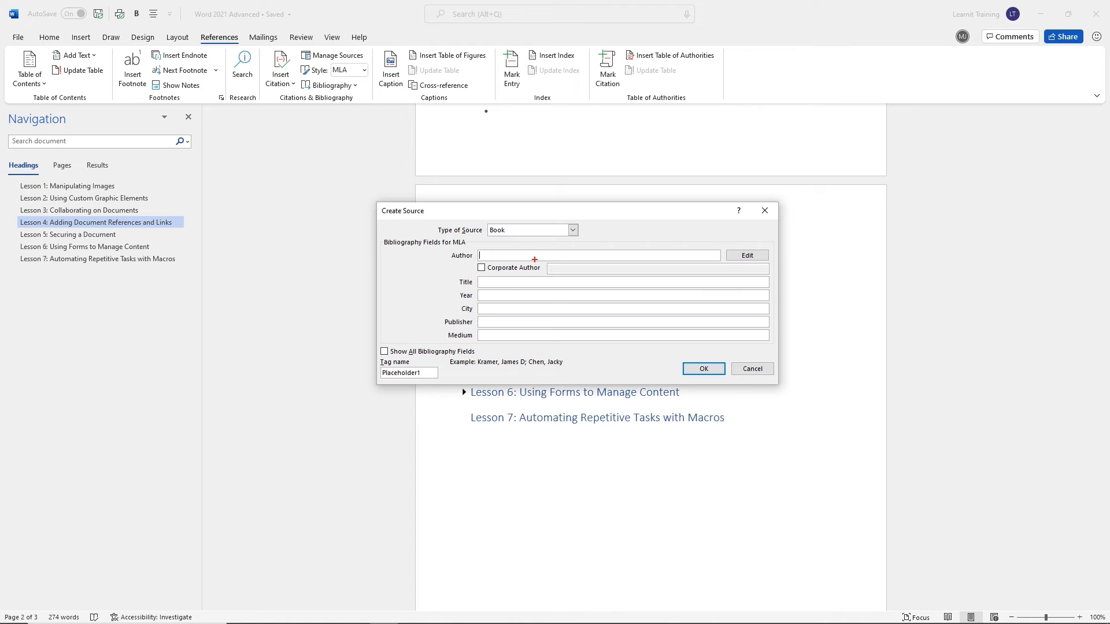
mouse_move(444, 249)
left_mouse_down()
mouse_move(488, 343)
mouse_move(479, 346)
left_mouse_up()
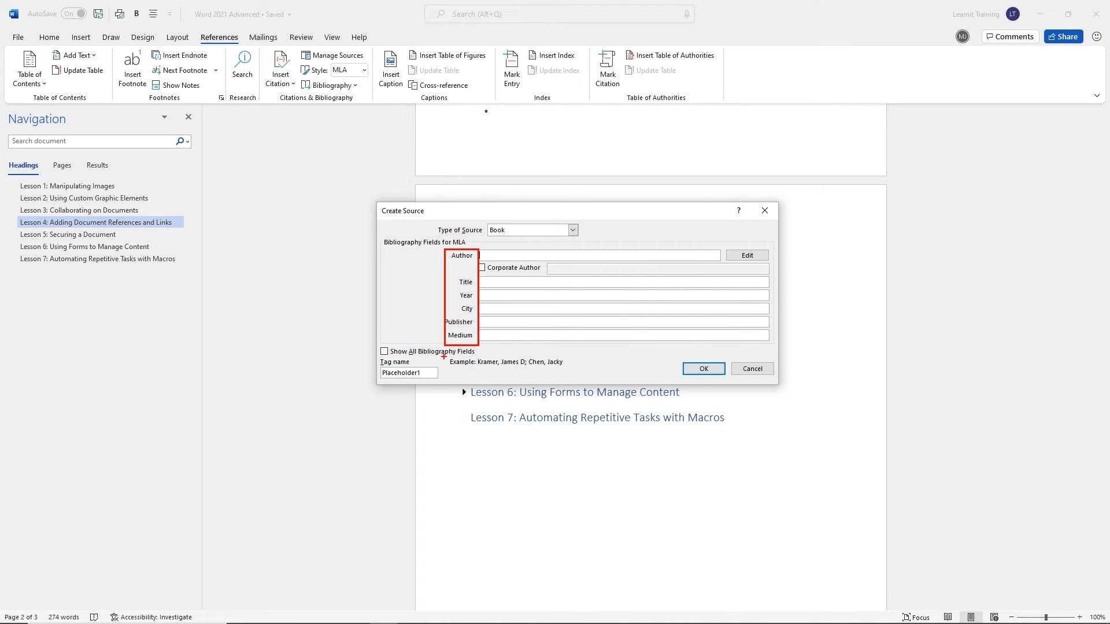
left_click_drag(443, 358, 464, 358)
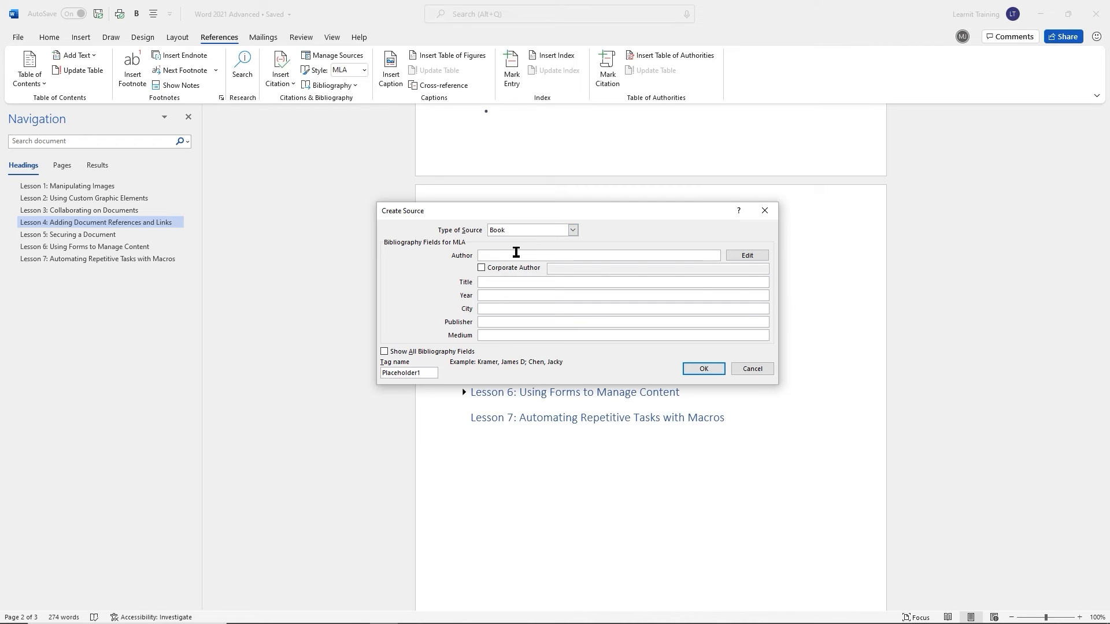
Enter the author's full name and the title "Word Advanced 2021" for the book source
type("Moe Jones")
key("Tab")
key("Tab")
key("Tab")
type("Word Advand")
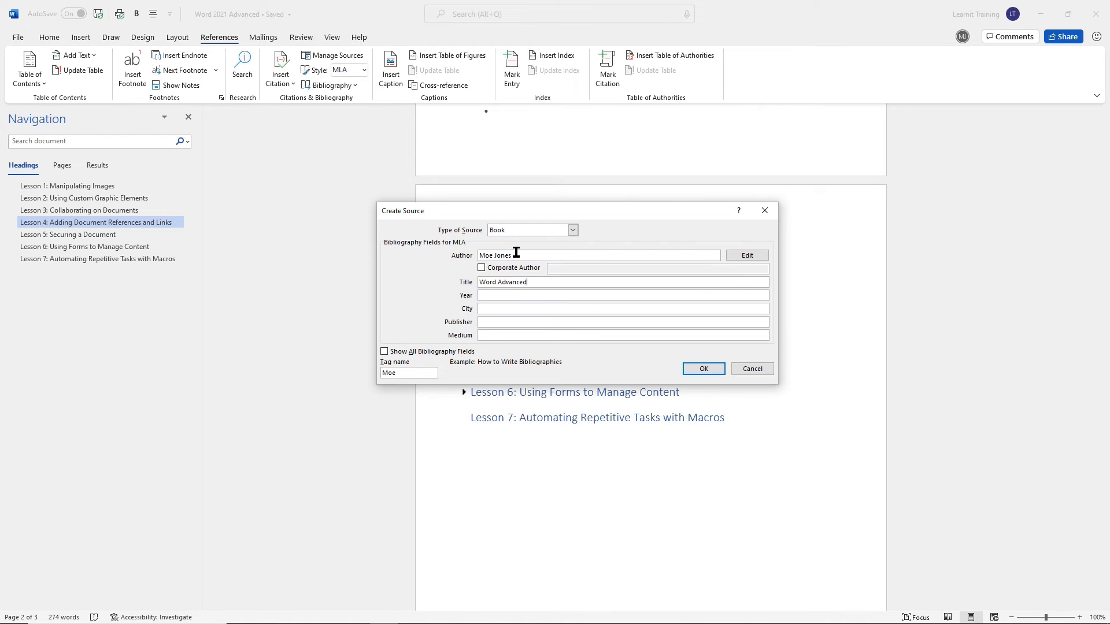
type("ed 2021")
Fill in the book source's year 2021, city Atlanta, publisher Learnit! and medium Document
key("Tab")
type("2021")
key("Tab")
type("Atlanta")
key("Tab")
type("Learn")
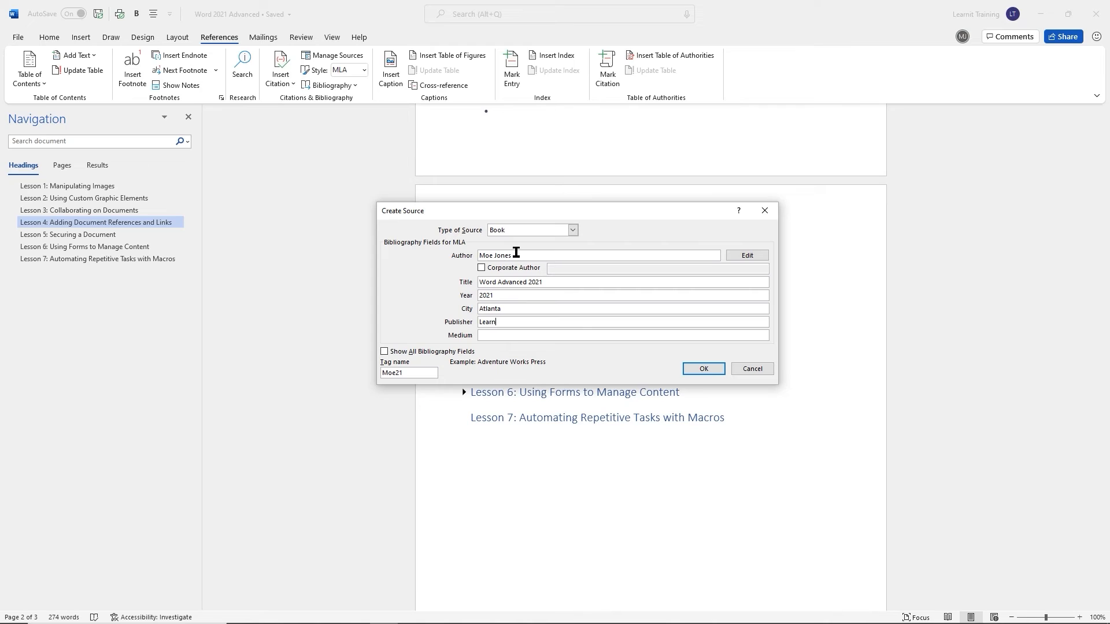
type("it!")
key("Tab")
type("Document")
Show all bibliography fields for the book source and look through the additional and recommended fields
left_click(385, 352)
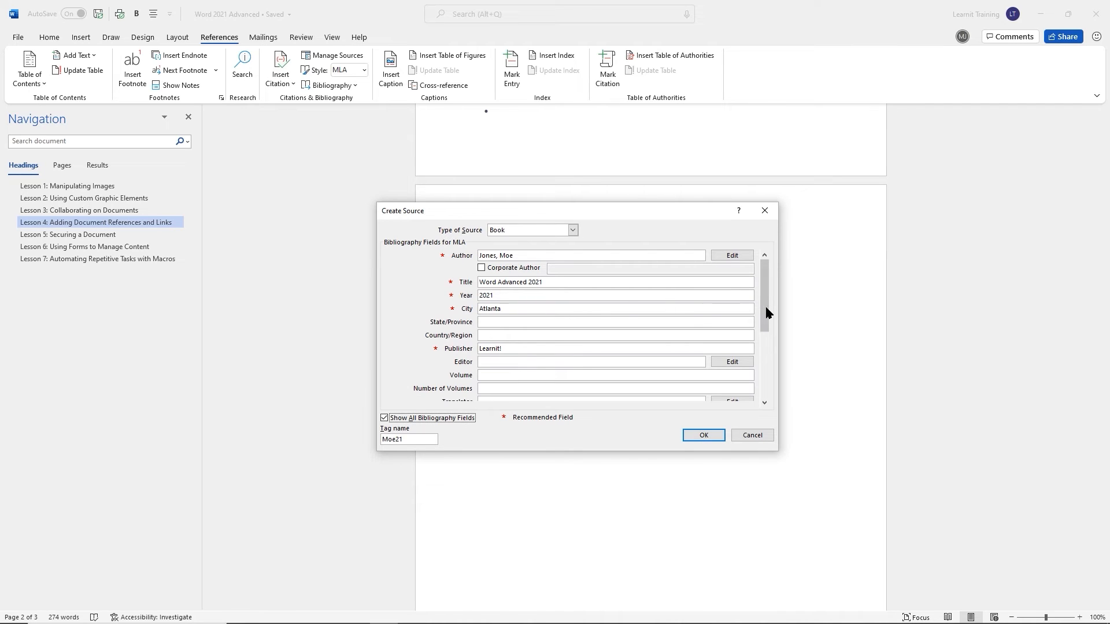
left_click(763, 404)
left_click(764, 404)
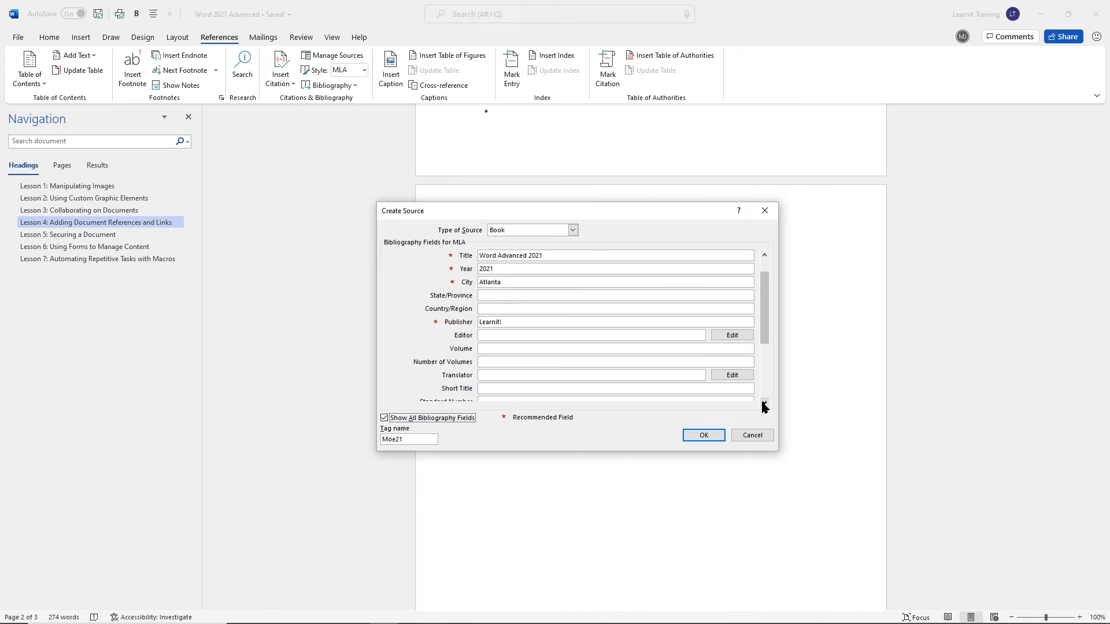
left_click(764, 404)
left_click(764, 404)
left_click(764, 405)
left_click(764, 404)
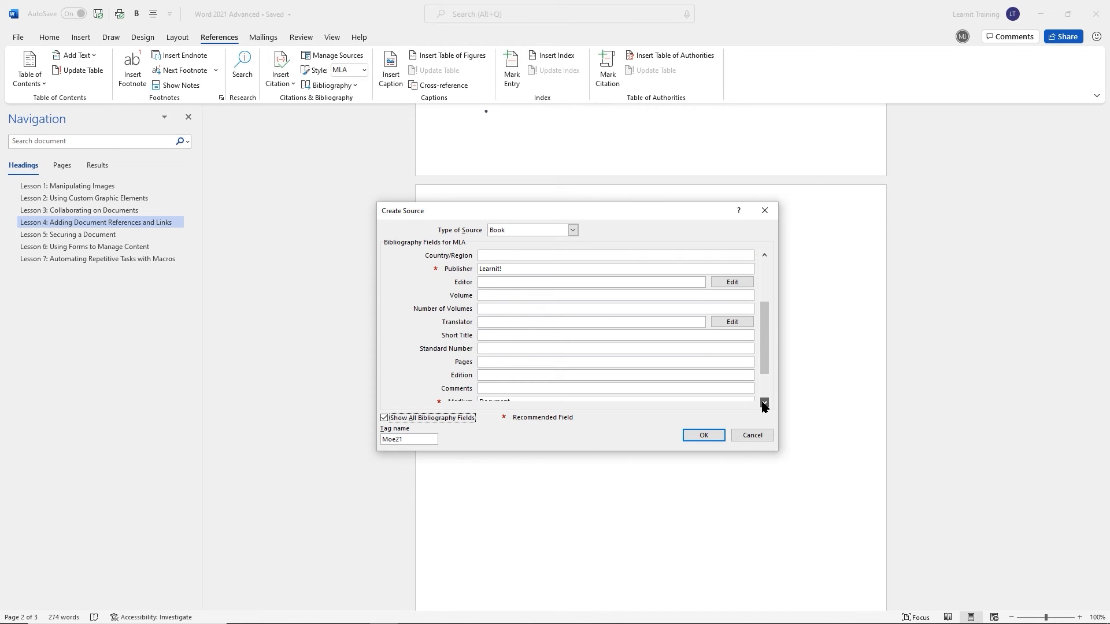
left_click(764, 404)
left_click(764, 404)
left_click(764, 404)
left_click(764, 404)
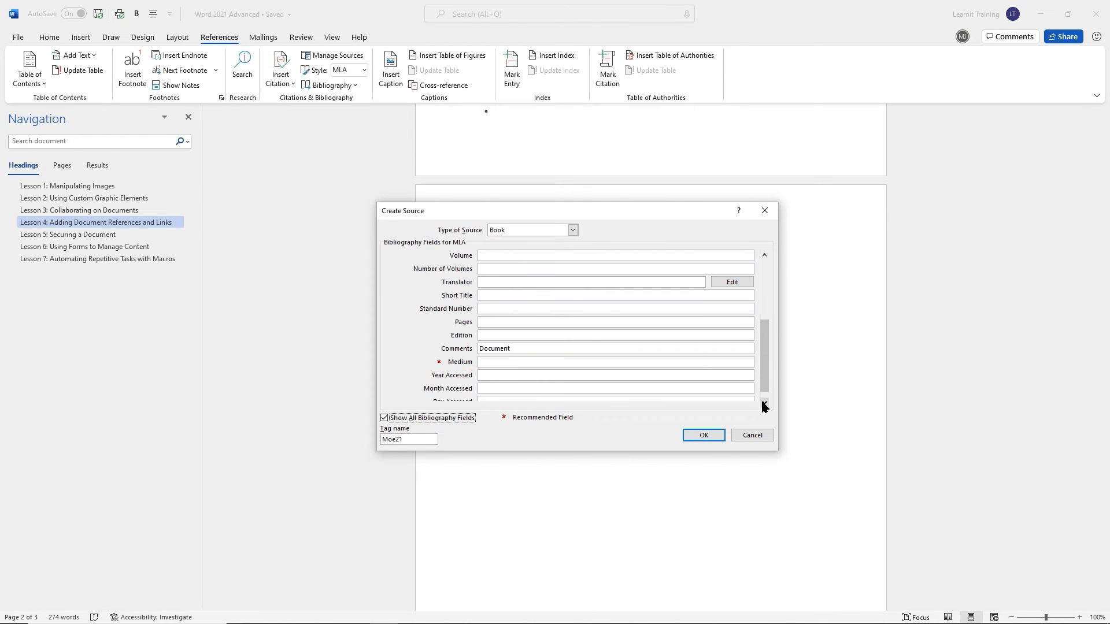
left_click(764, 404)
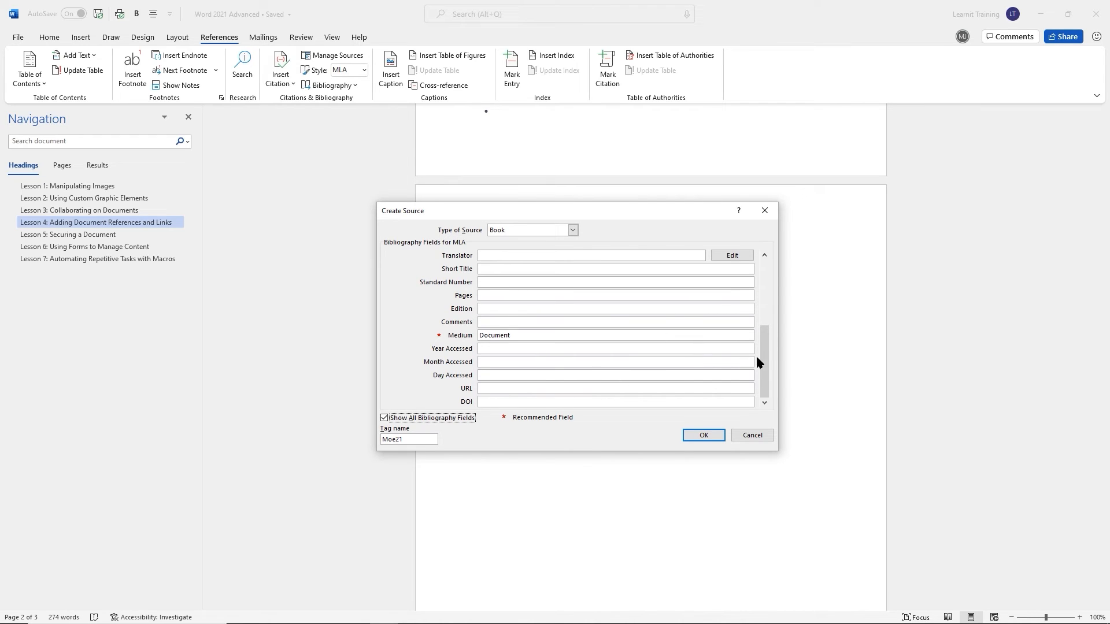
left_click_drag(766, 363, 765, 280)
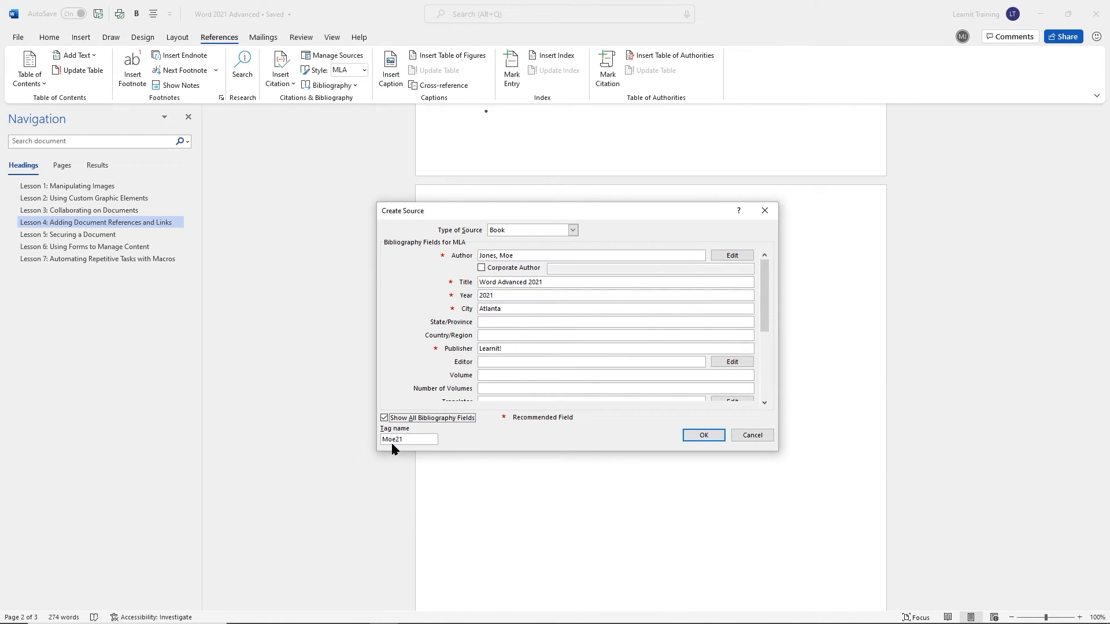
Try to save the book source with the tag name Jon21
left_click(411, 442)
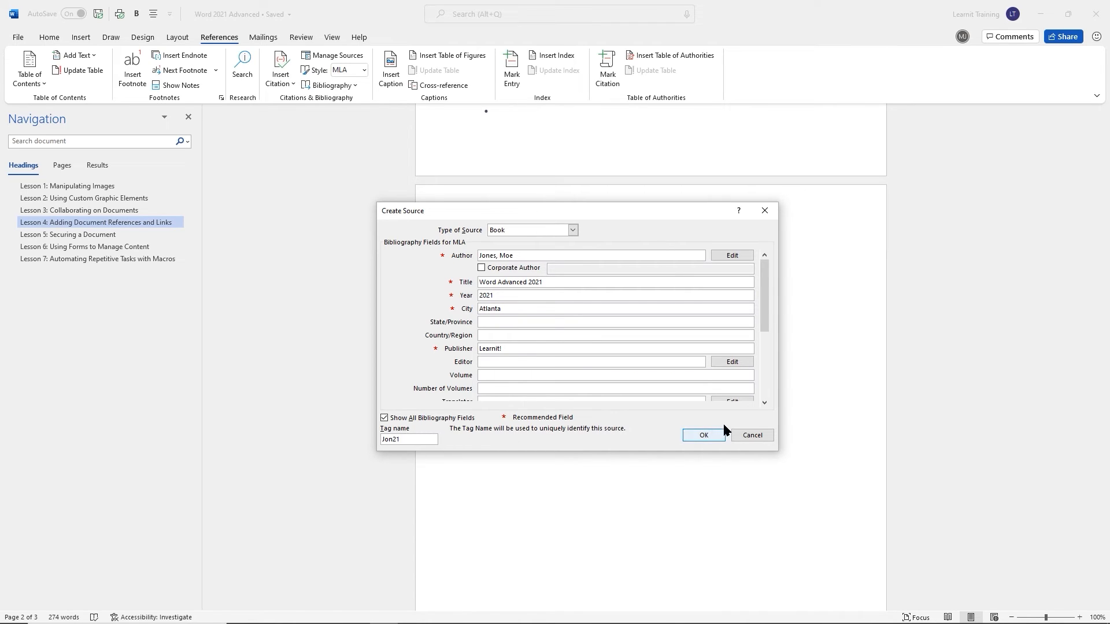
left_click(703, 437)
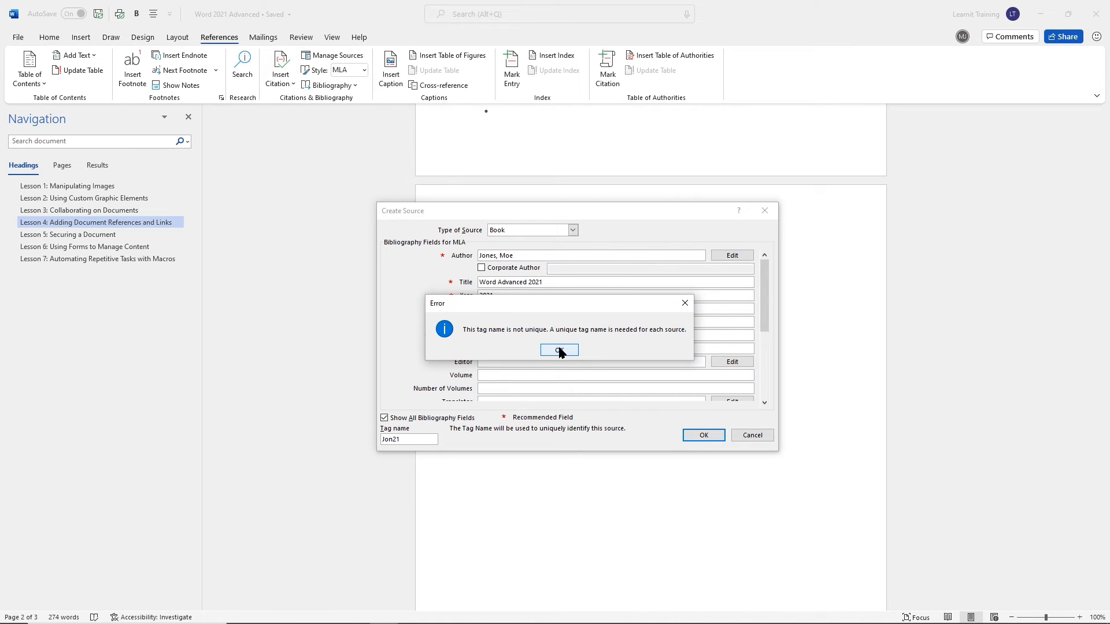
left_click(559, 351)
Set the book source's tag name to moe21 and insert its citation
left_click(406, 439)
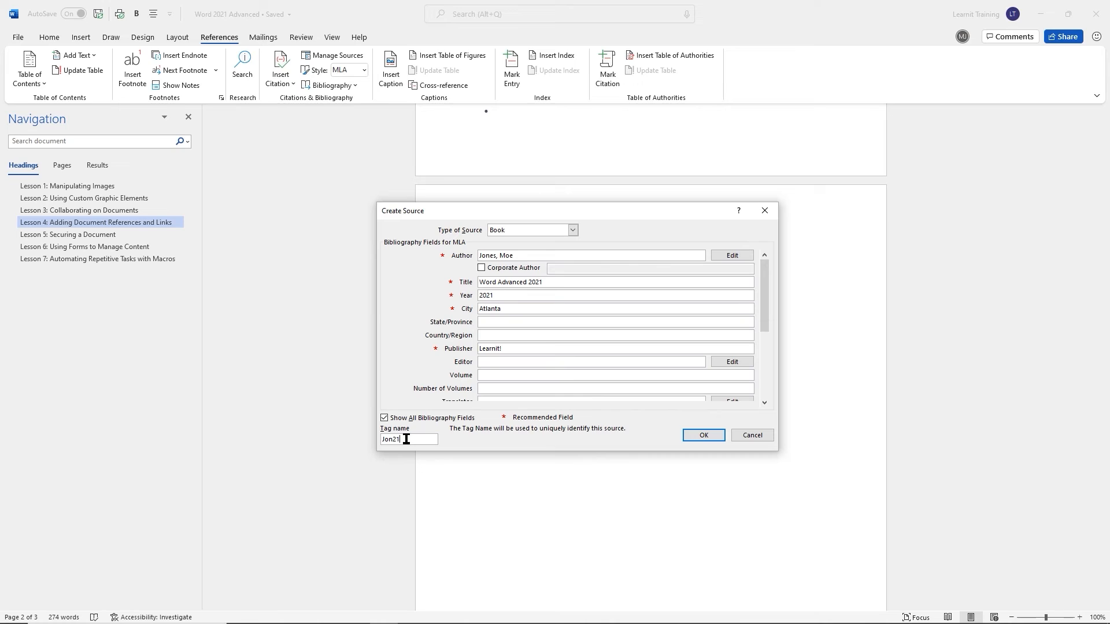
key("Home")
type("moe21")
key("Delete")
key("Delete")
key("Delete")
key("Delete")
key("Delete")
left_click(703, 435)
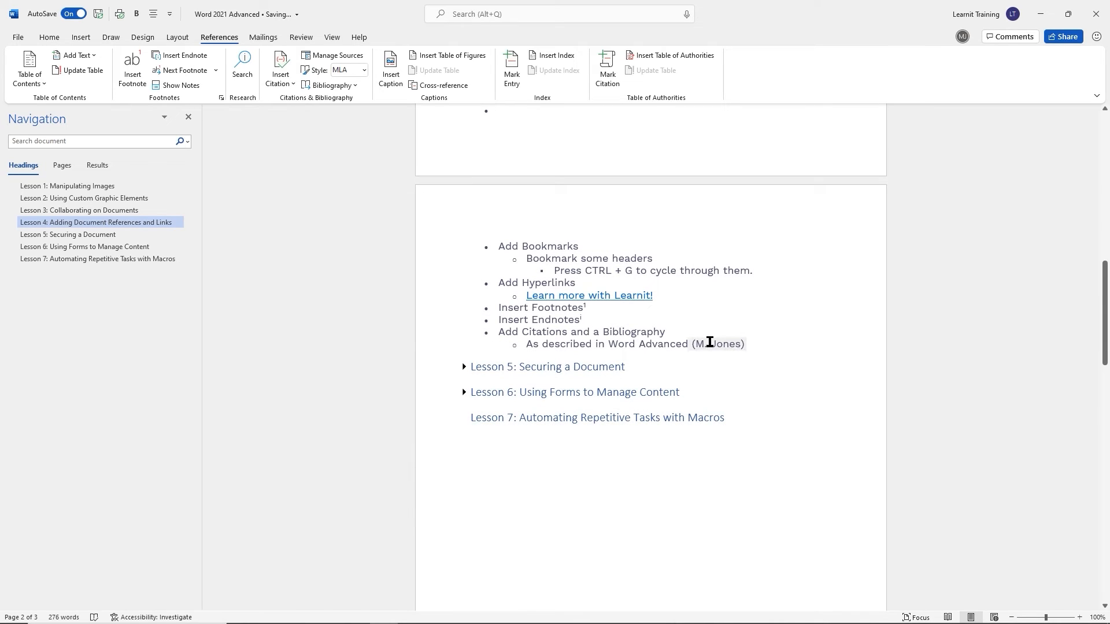
Check the editing options offered for the citation after "Word Advanced", and deselect the citation
left_click(750, 345)
left_click(737, 345)
left_click(751, 346)
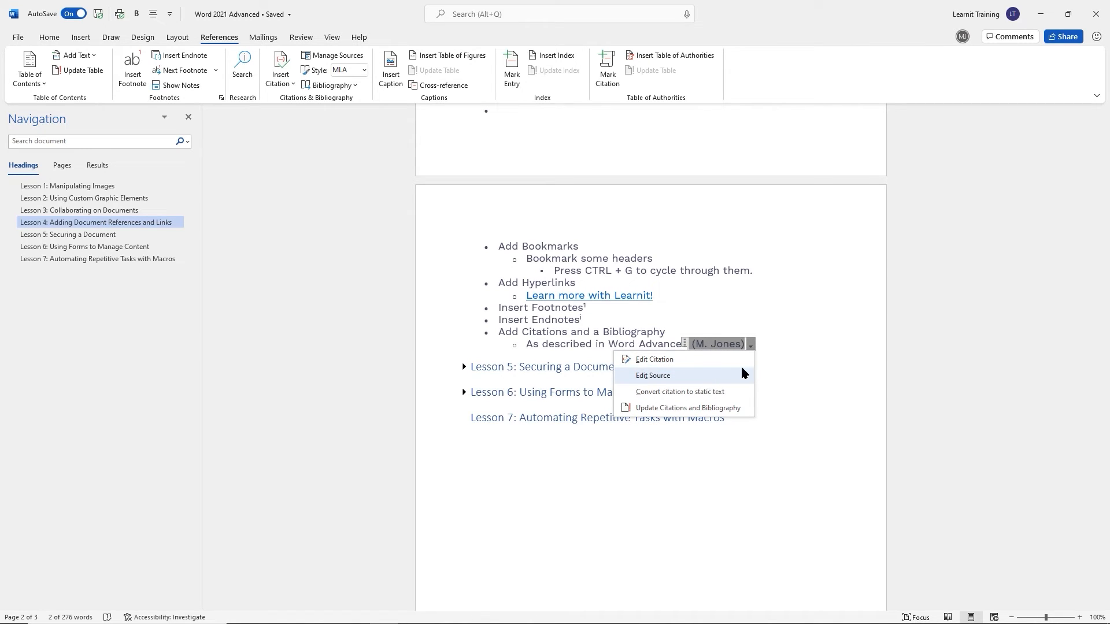
left_click(771, 343)
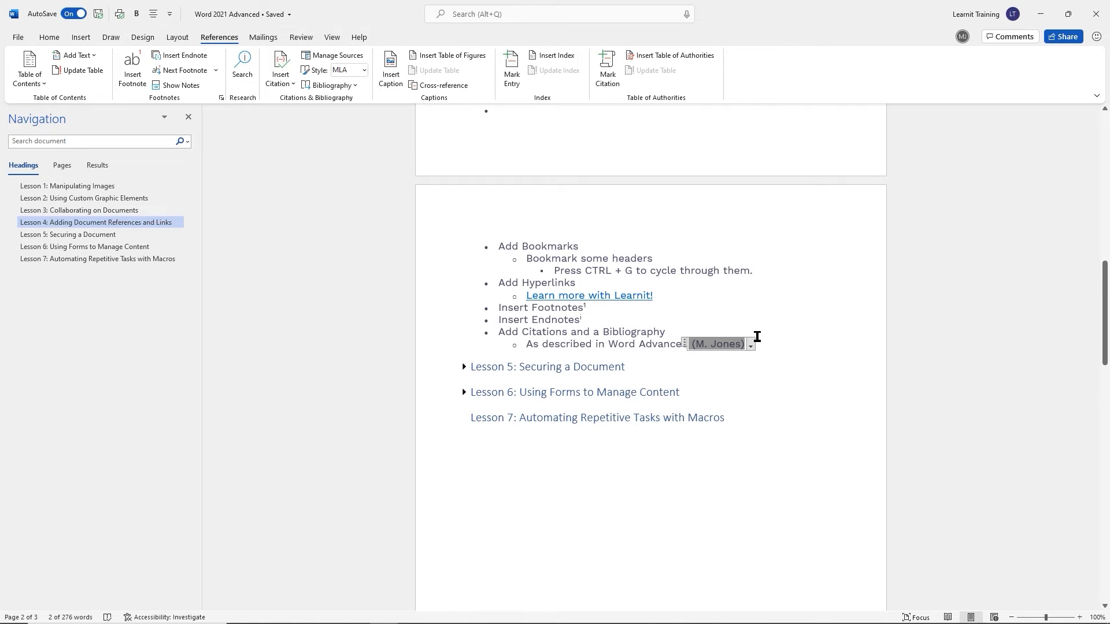
left_click(669, 329)
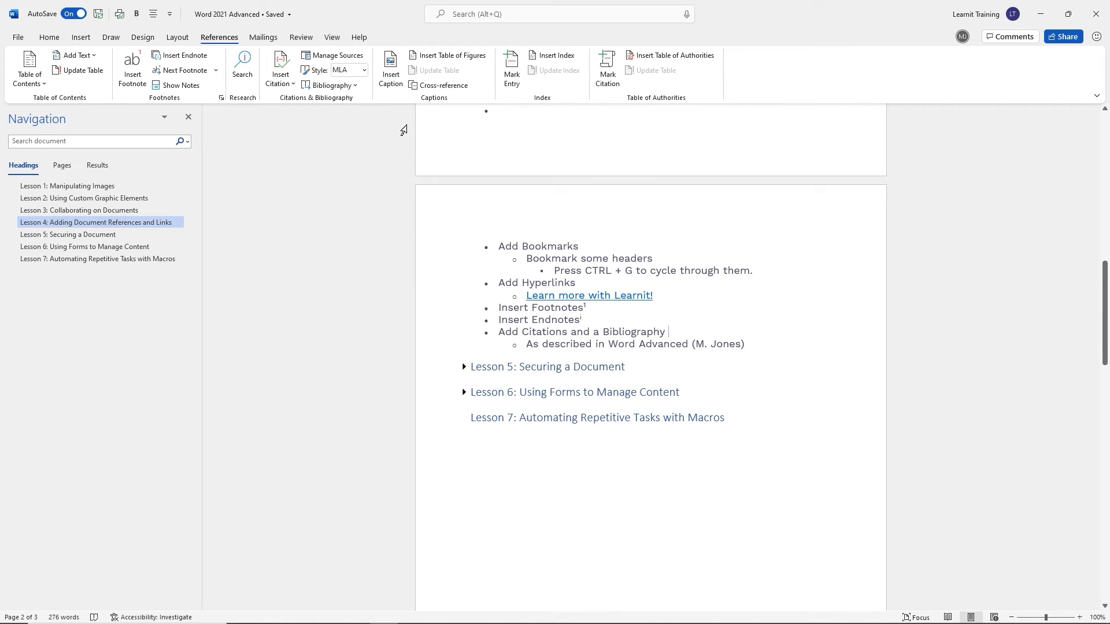
Start another new source from the Source Manager, with Journal Article as its type
left_click(326, 56)
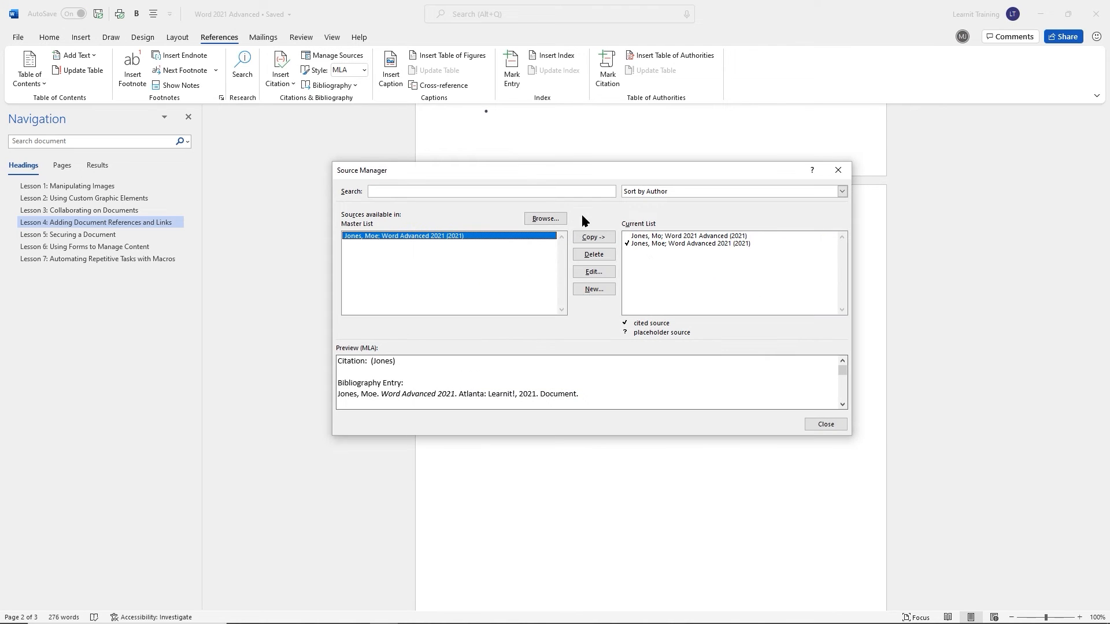
left_click(594, 290)
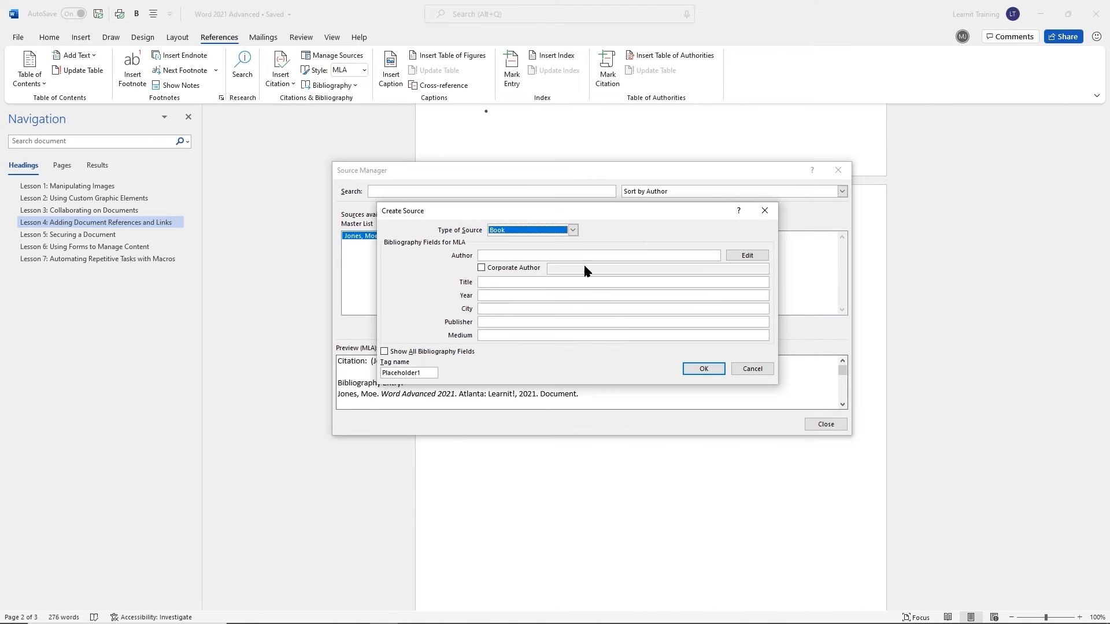
left_click(574, 231)
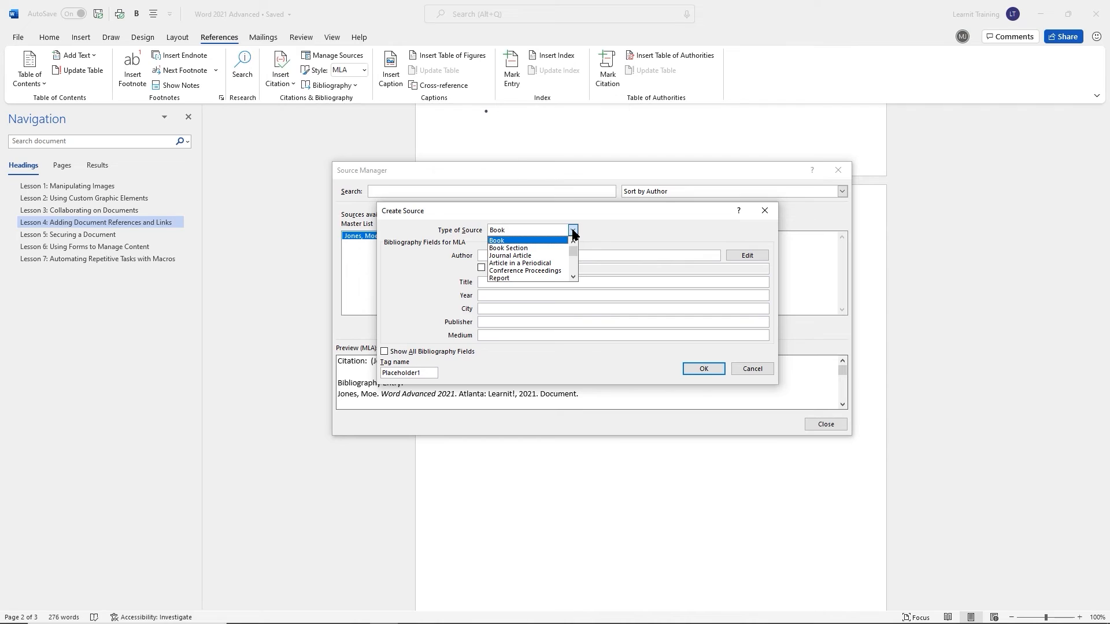
left_click(529, 255)
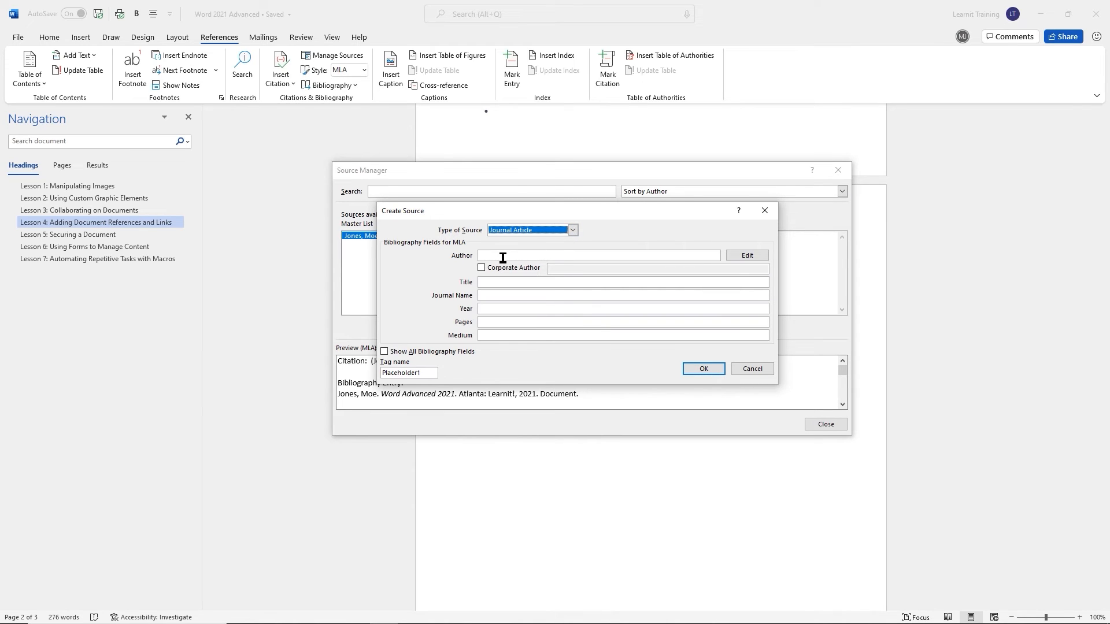
Fill in the journal article source with the author's full name, title Office 365, journal name Learnit Weekly and year 2021
left_click(503, 256)
type("John Doe")
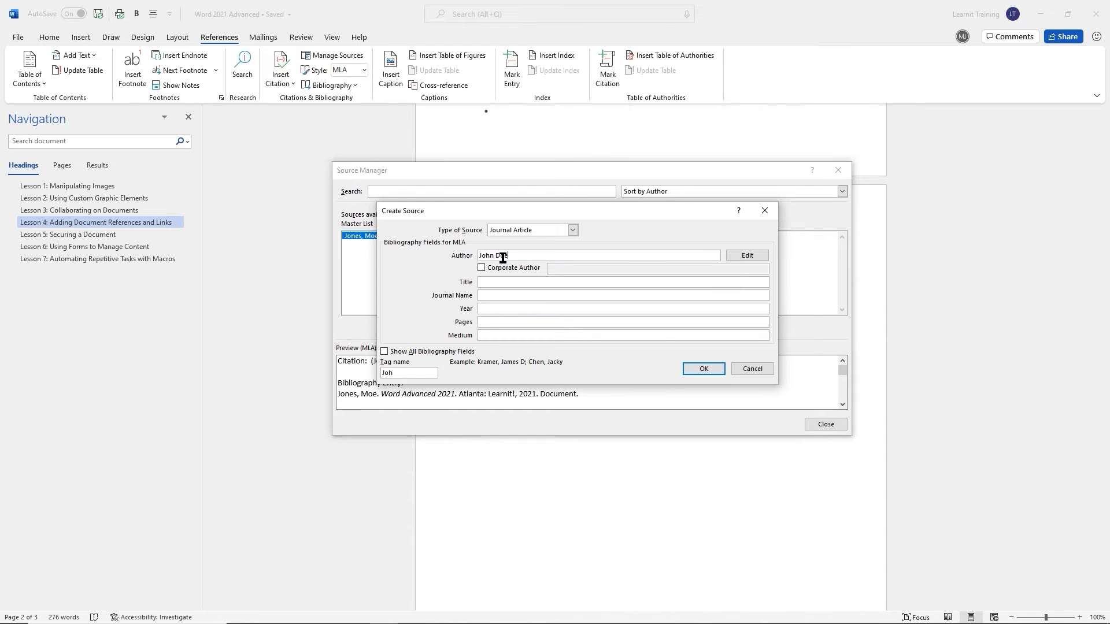
key("Tab")
key("Tab")
key("Tab")
type("Office 365")
key("Tab")
type("y")
key("Tab")
type("2021")
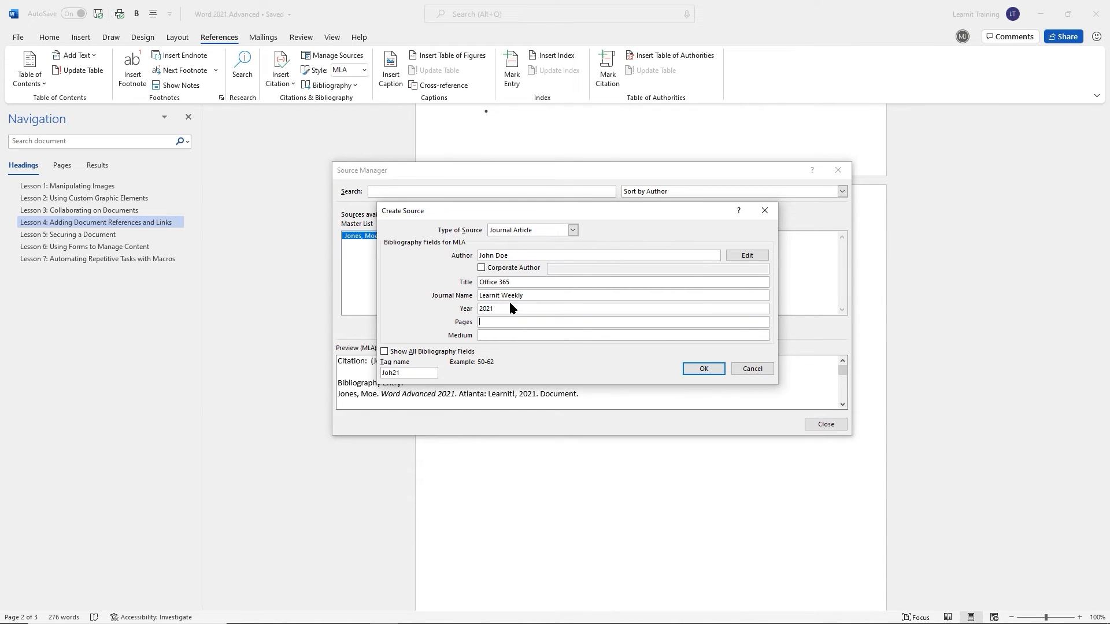
Set the source's pages to 42 and its medium to Document, and create the source
type("42")
key("Tab")
type("Document")
left_click(703, 368)
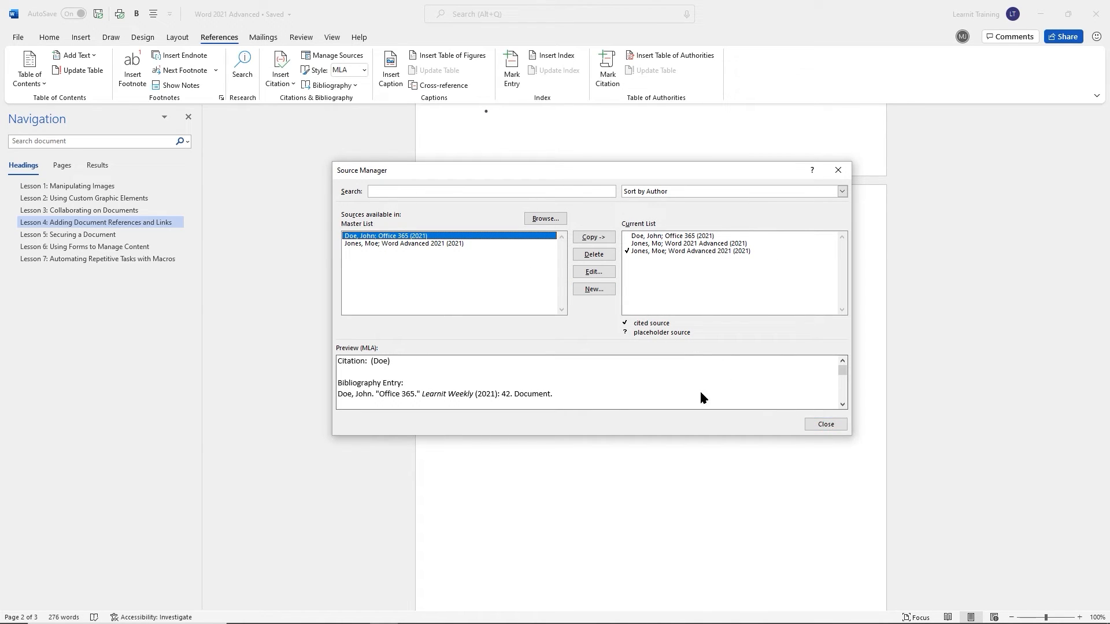
Preview the MLA entries of the Word Advanced 2021 and Office 365 sources in the master list, and close the Source Manager
left_click(406, 247)
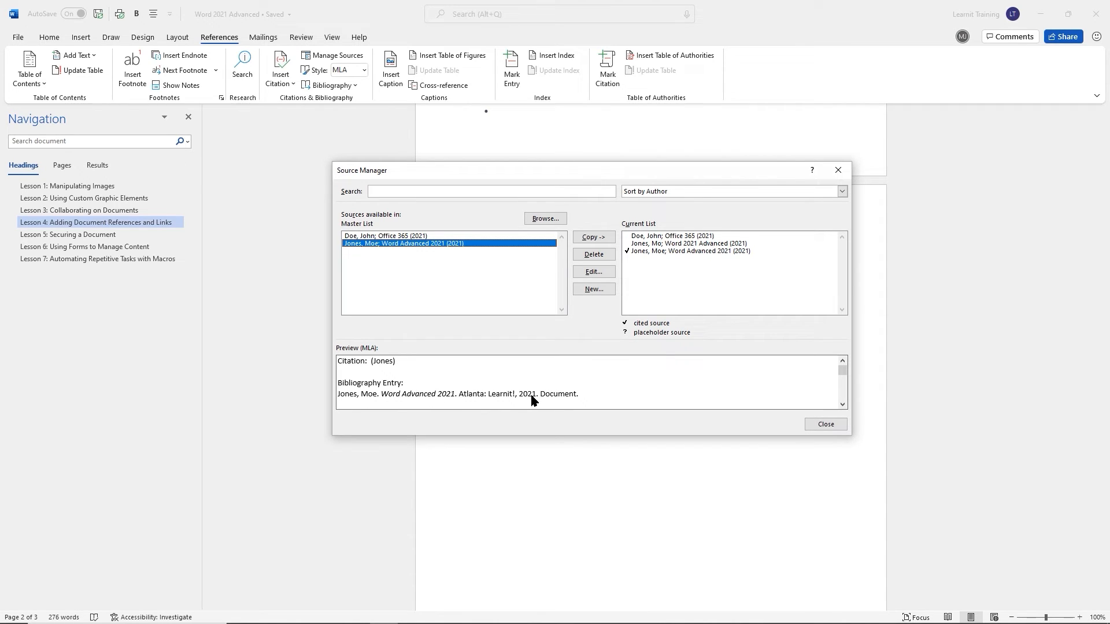
left_click(410, 236)
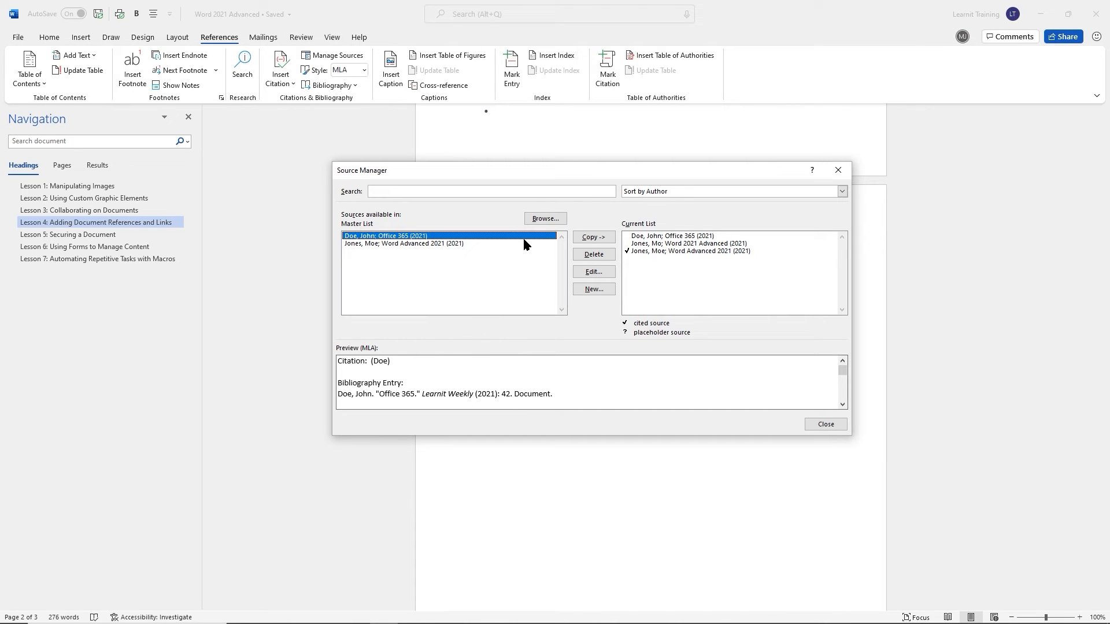
left_click(826, 425)
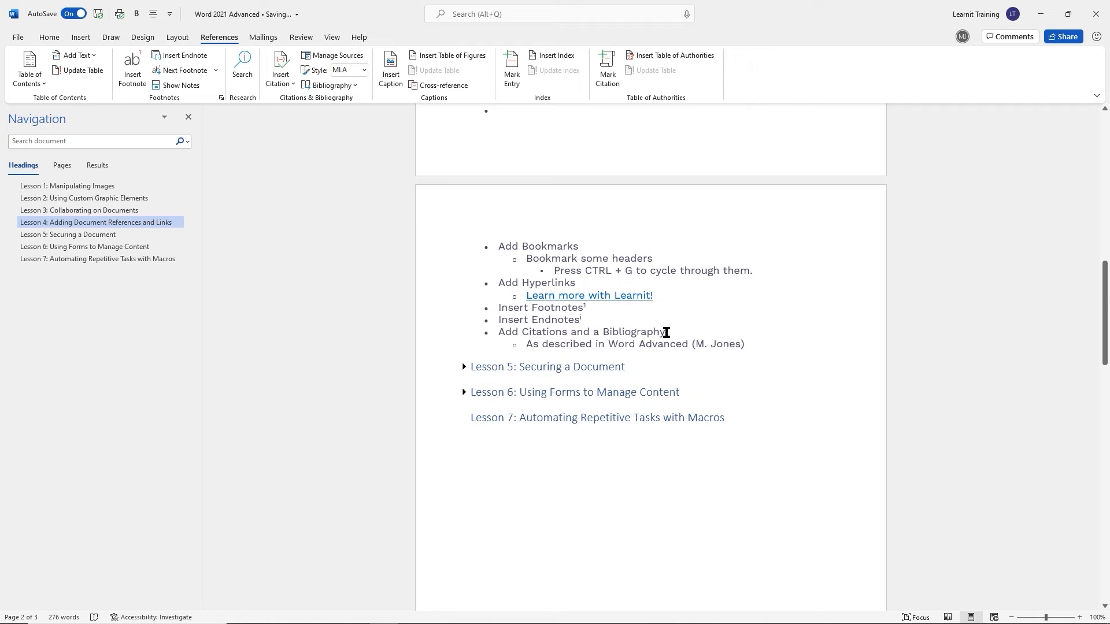
Insert a citation of the Office 365 source after the bullet "Add Citations and a Bibliography"
left_click(294, 88)
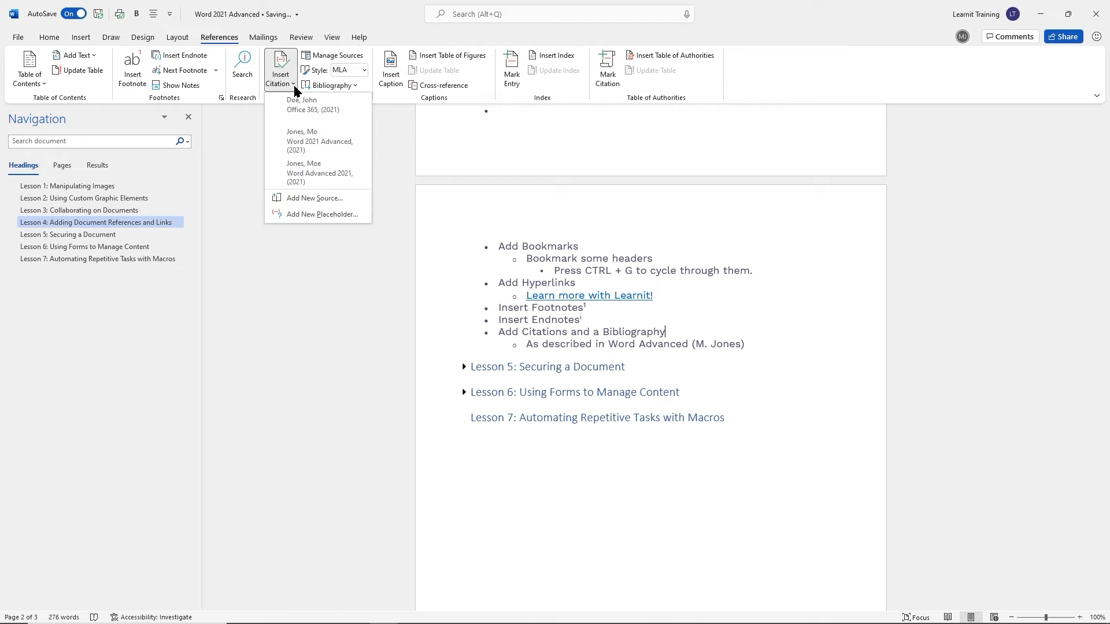
left_click(321, 113)
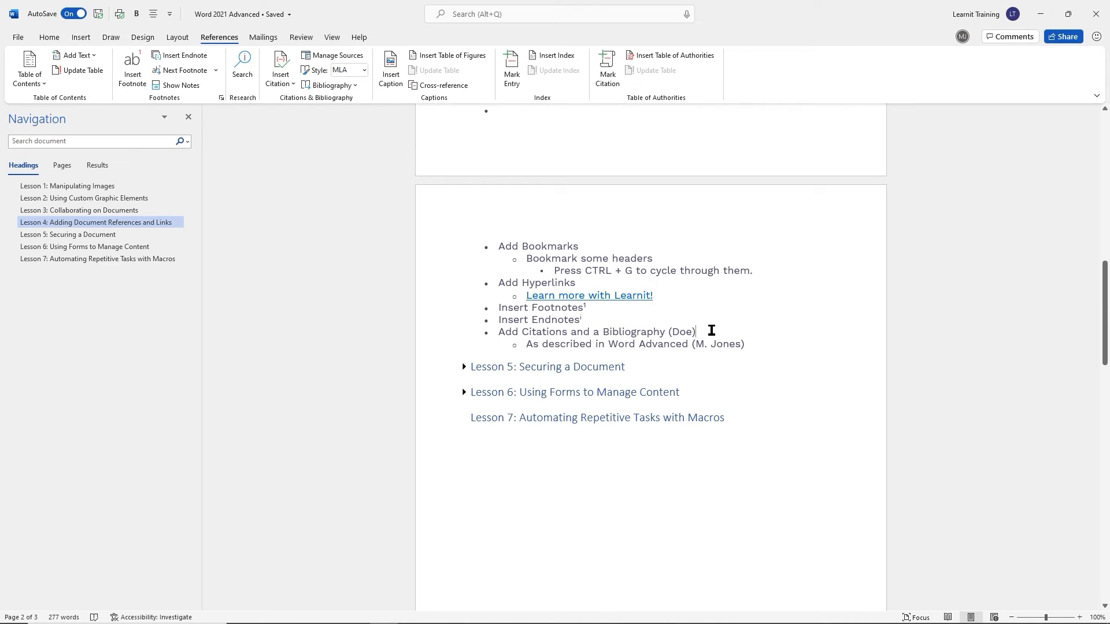
Insert the built-in Bibliography on the last page, below the list of figures
left_click(357, 89)
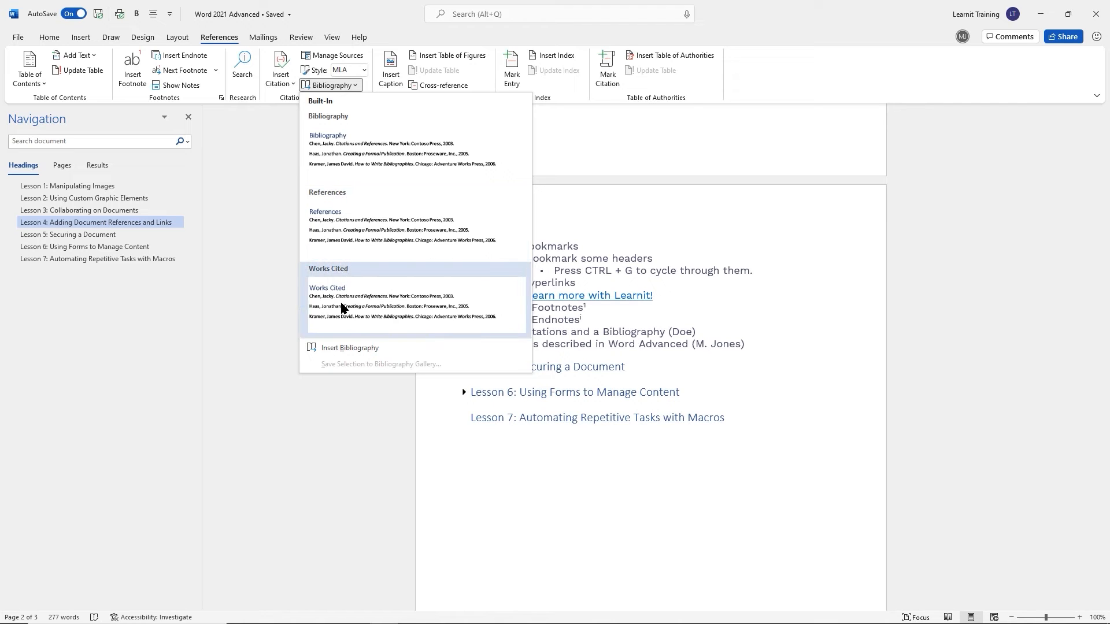
left_click(665, 451)
scroll(663, 443, "down", 10)
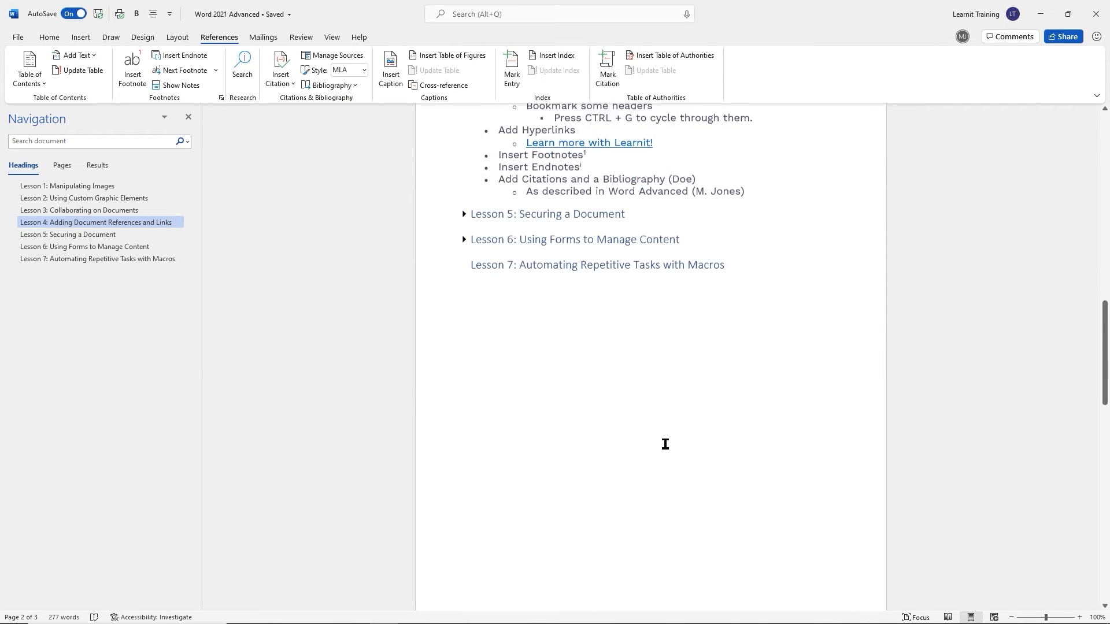
scroll(663, 438, "down", 5)
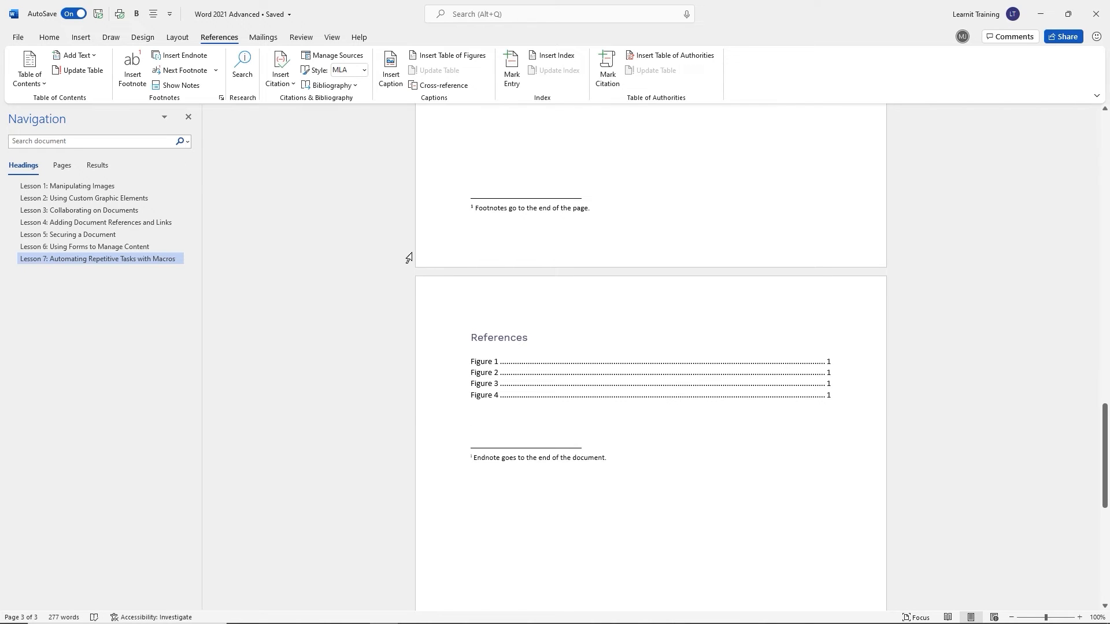
left_click(343, 87)
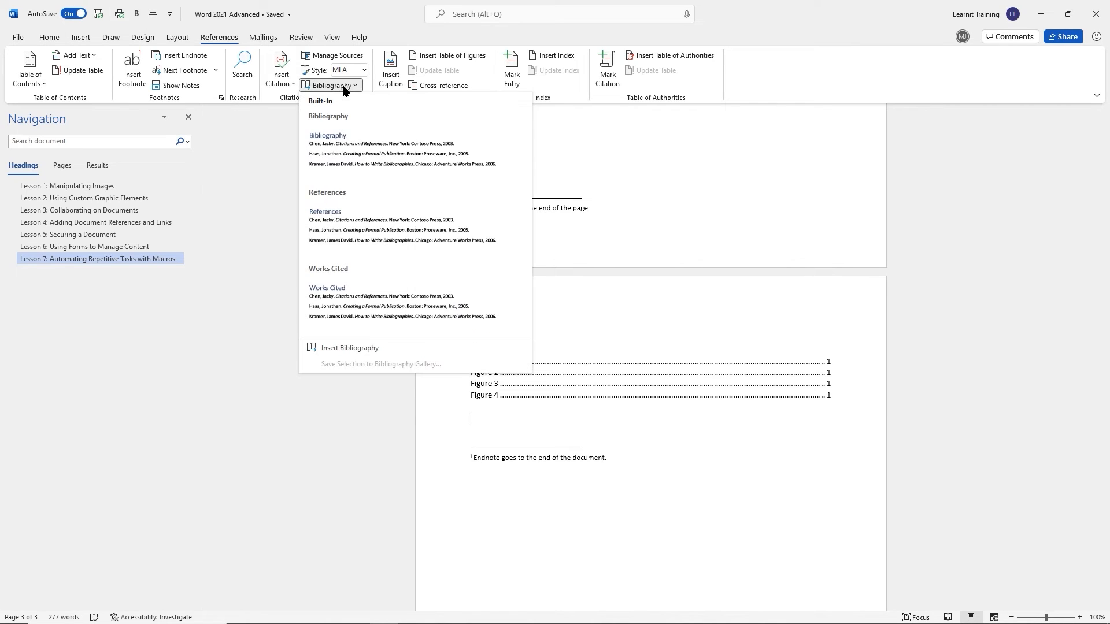
left_click(373, 154)
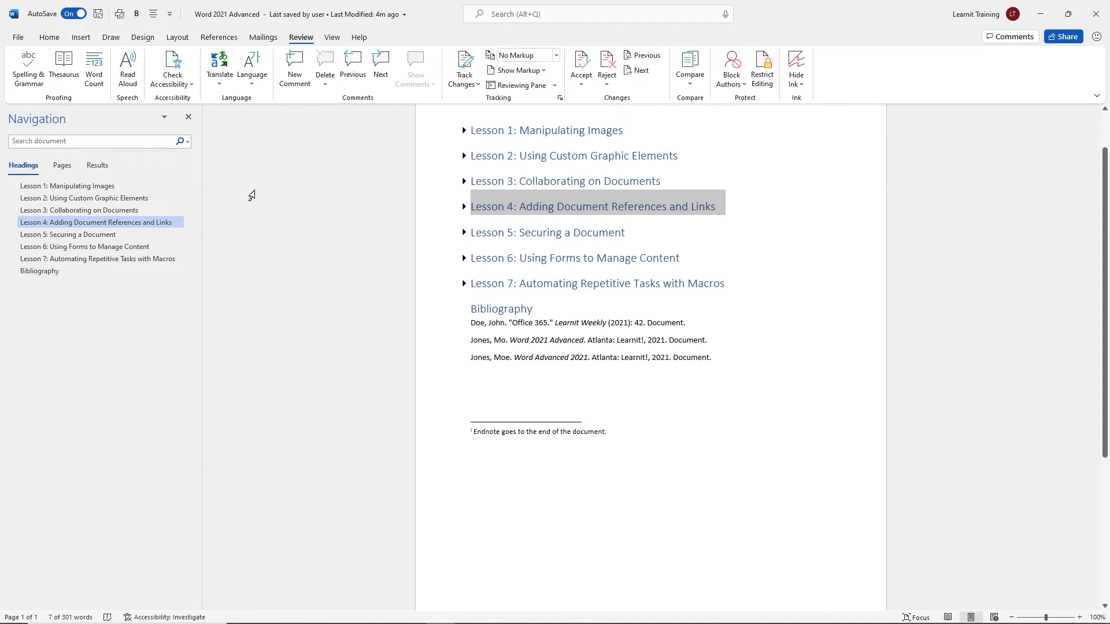
Expand the section "Lesson 5: Securing a Document" and open the document's Info page
left_click(464, 233)
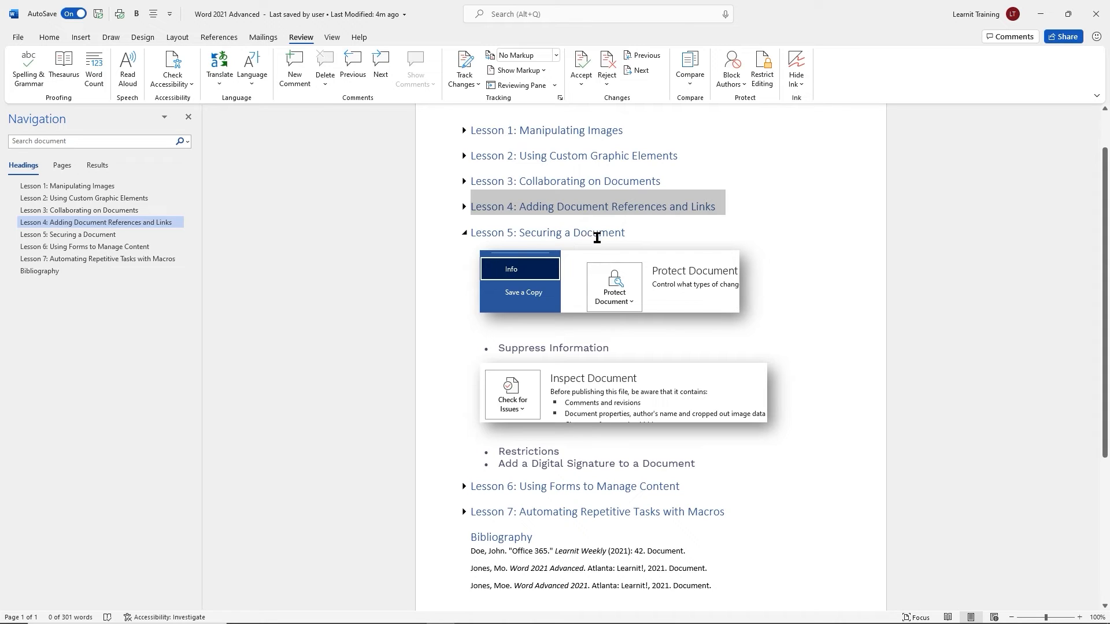
left_click(663, 283)
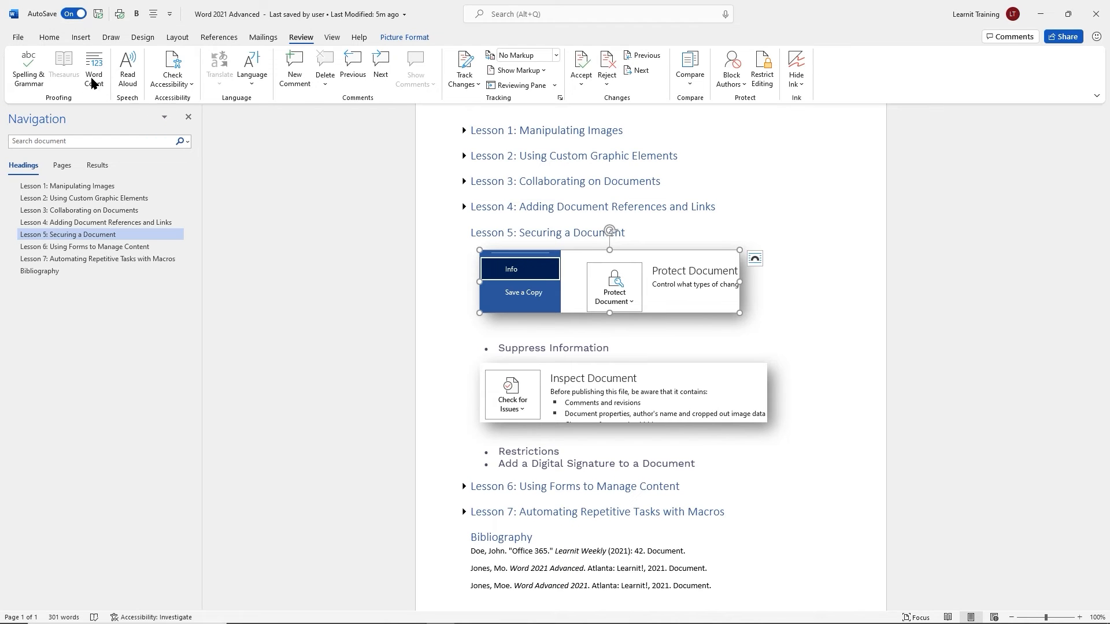
left_click(20, 42)
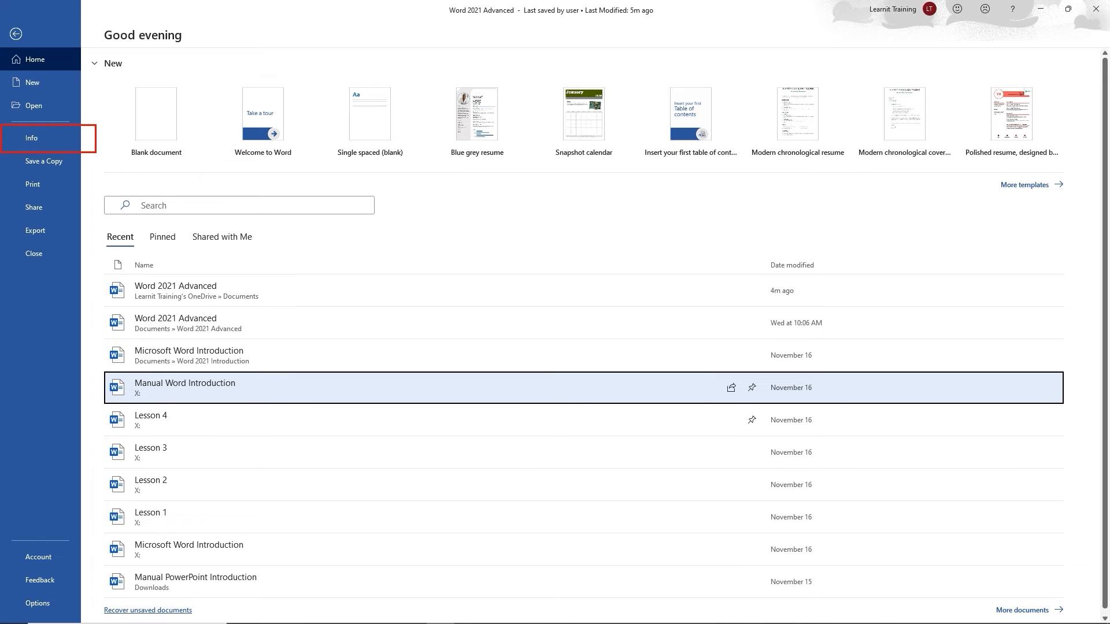
left_click(34, 139)
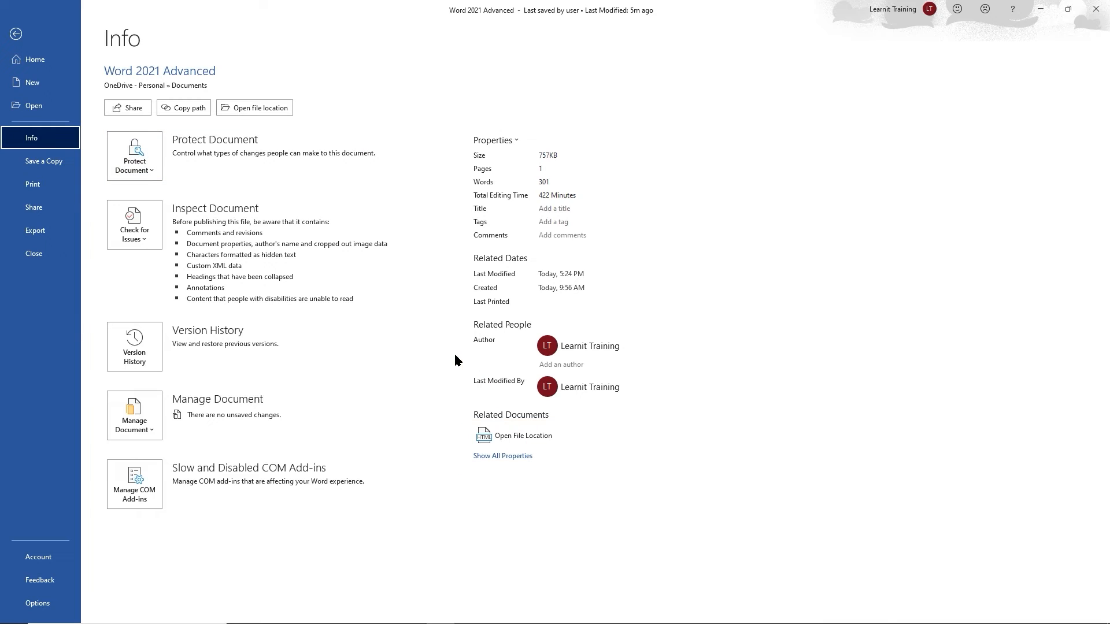
left_click(153, 172)
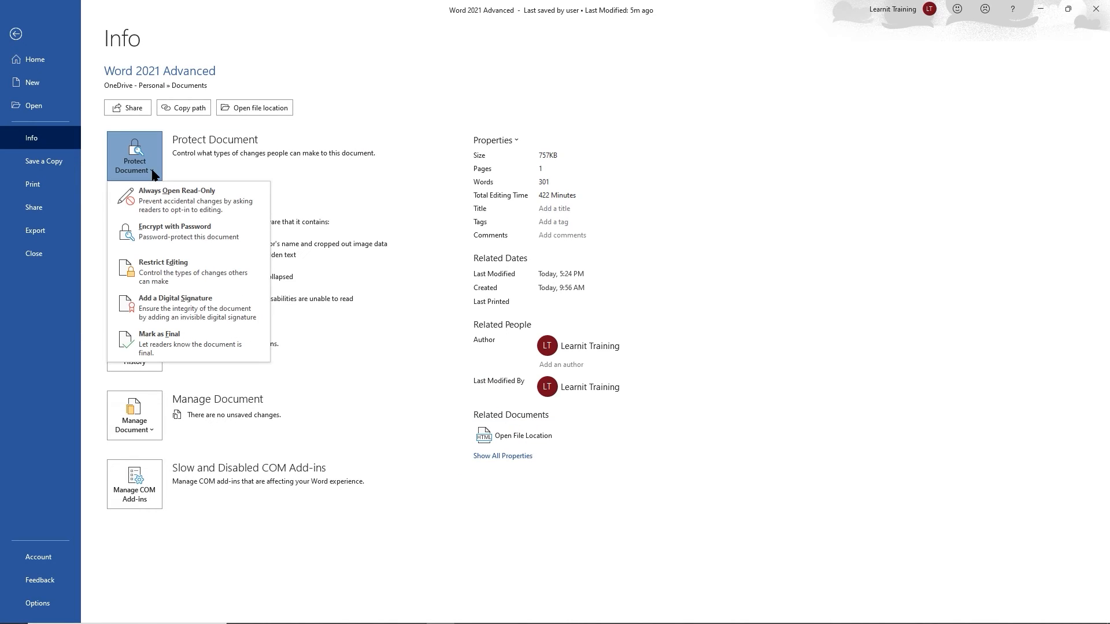
left_click(195, 242)
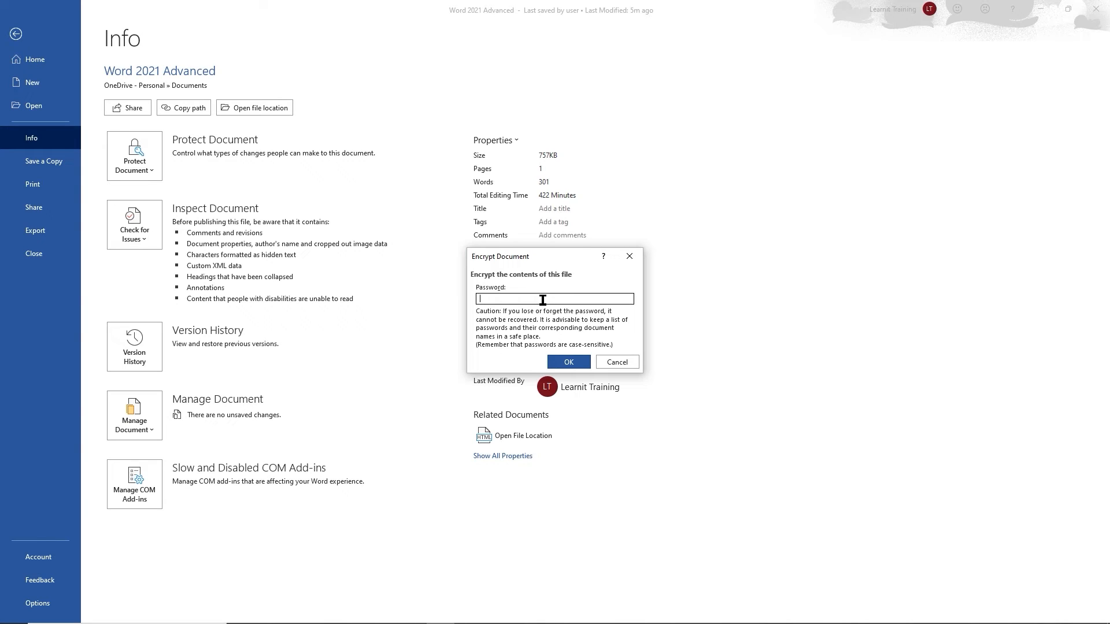
left_click(621, 365)
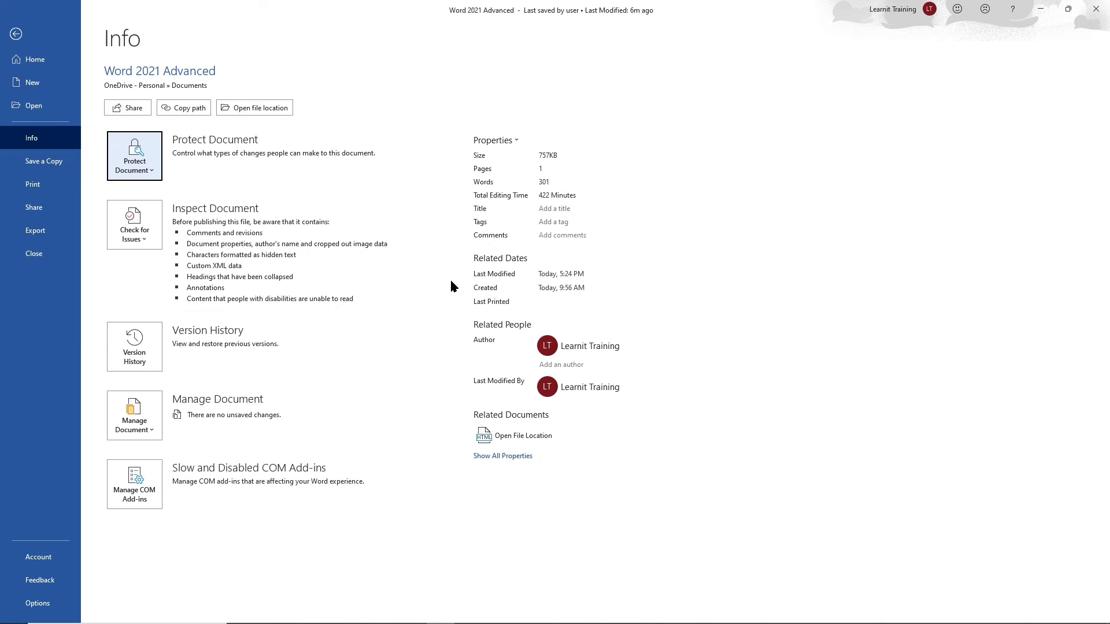
Open the Restrict Editing options for the document
left_click(151, 172)
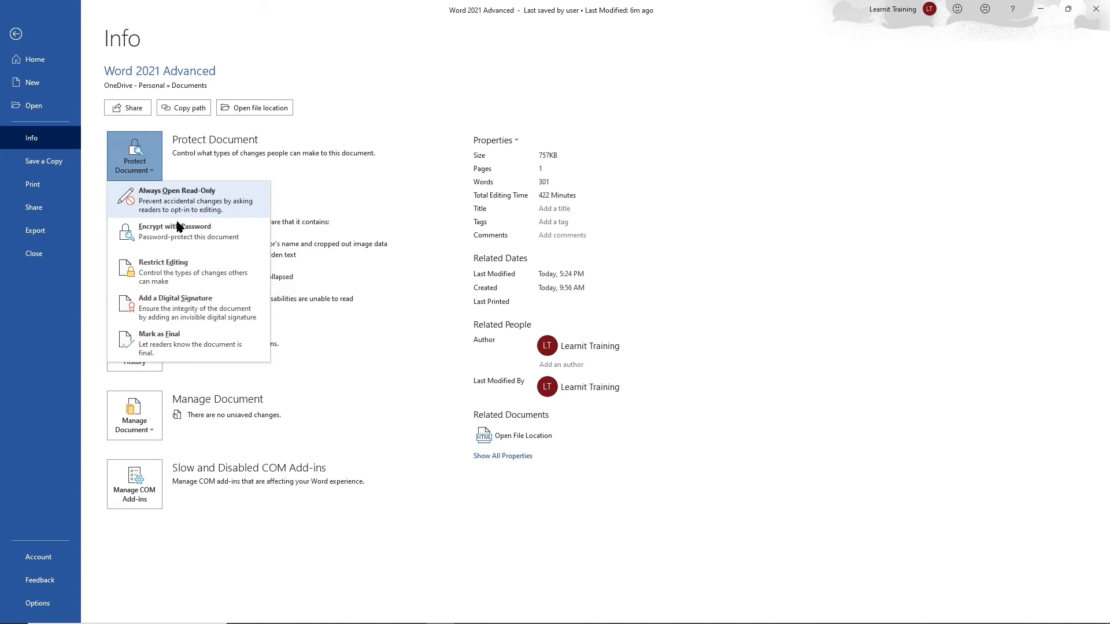
left_click(186, 278)
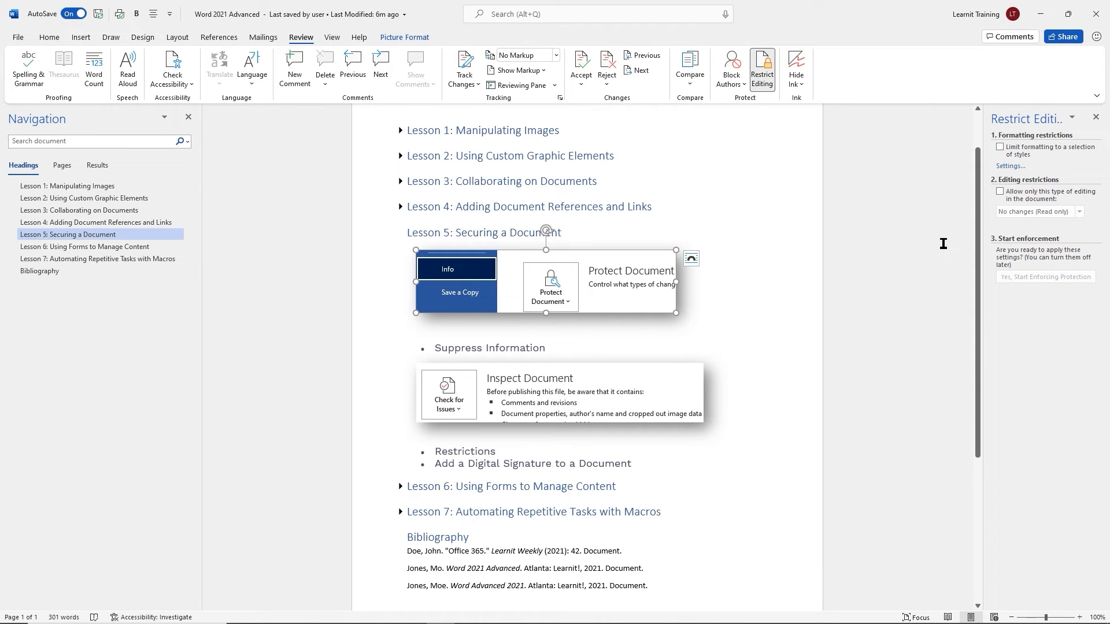
left_click_drag(965, 88, 1108, 303)
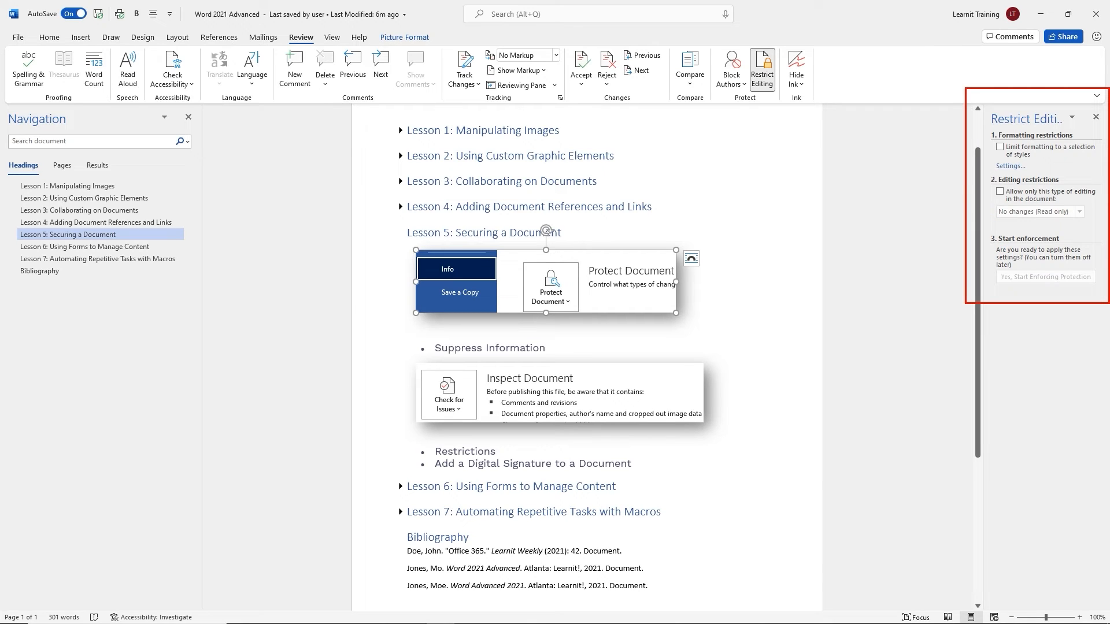
Try the read-only editing restriction, look over its editing types and the exception options for Everyone, and turn it off again
left_click(1000, 191)
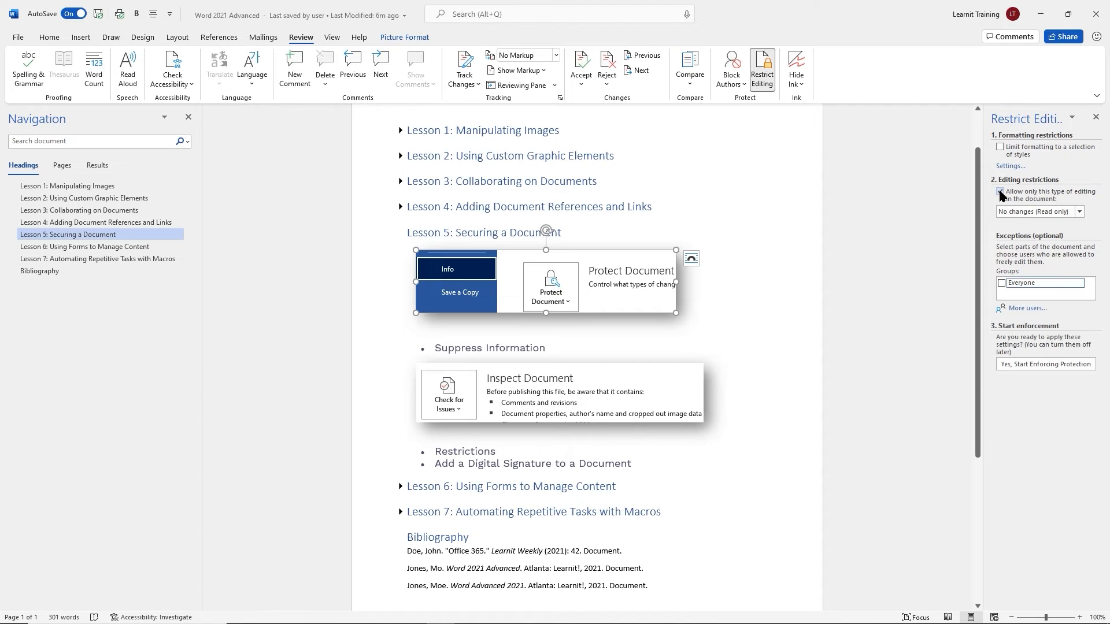
left_click(1078, 212)
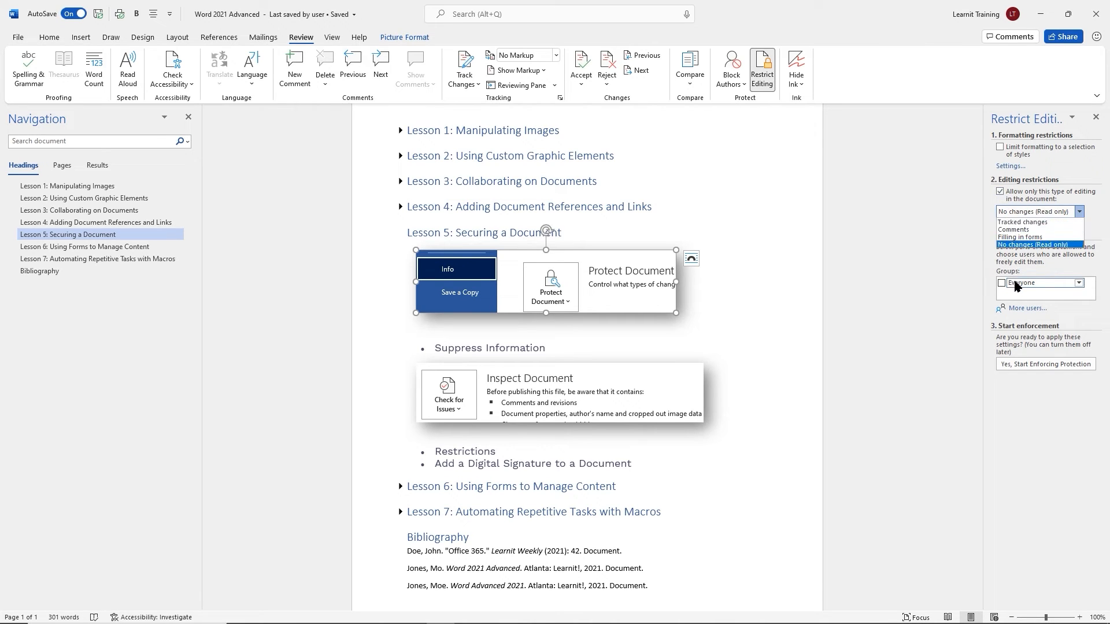
left_click(1078, 285)
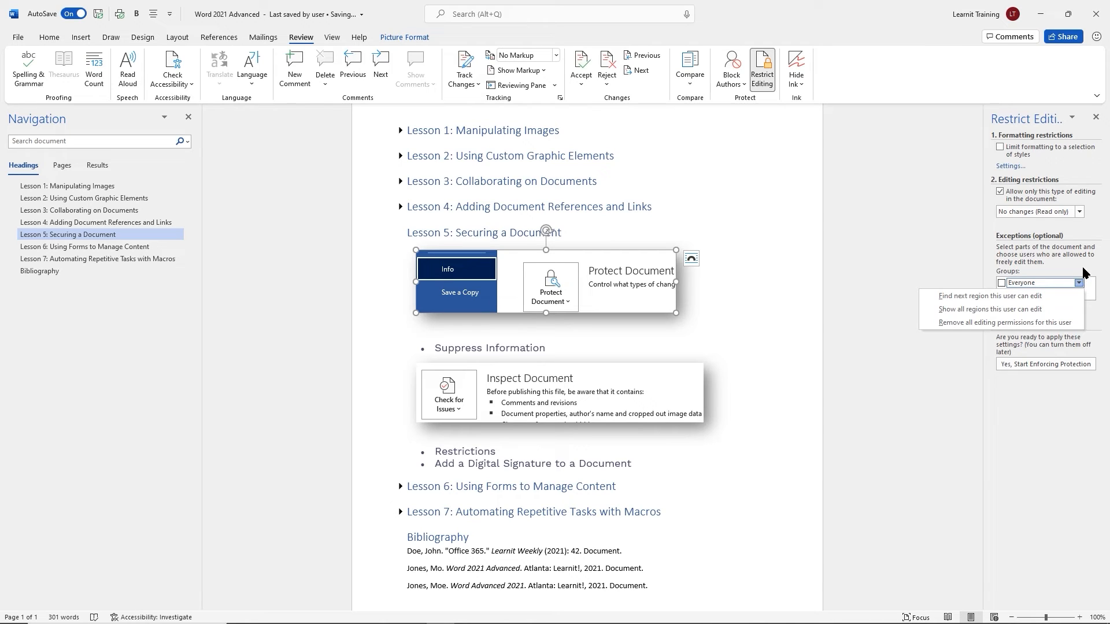
left_click(993, 240)
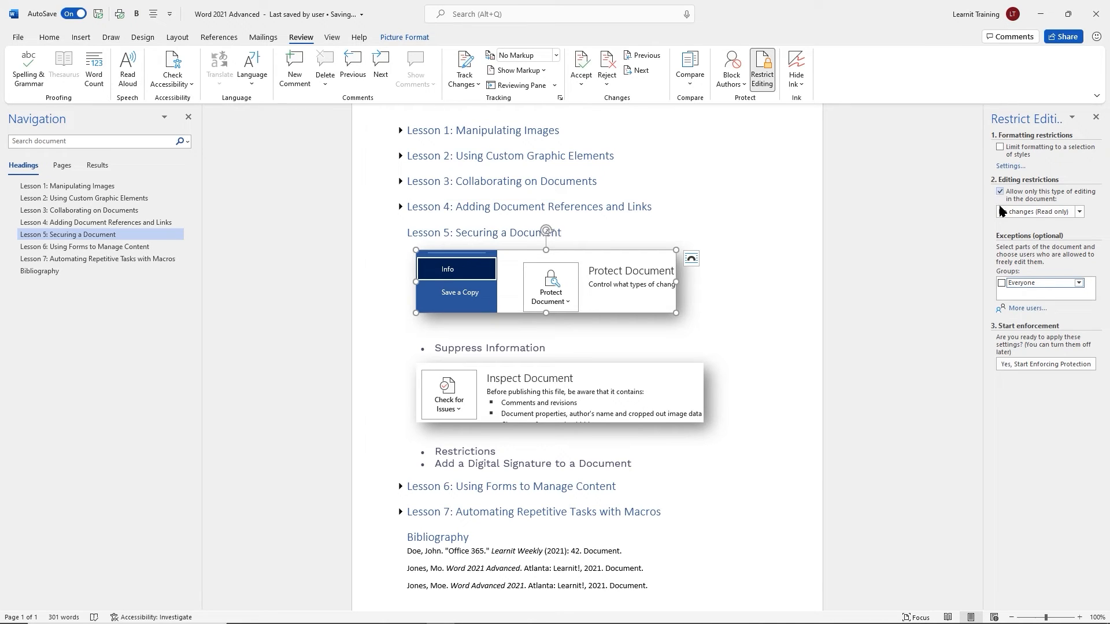
left_click(1080, 284)
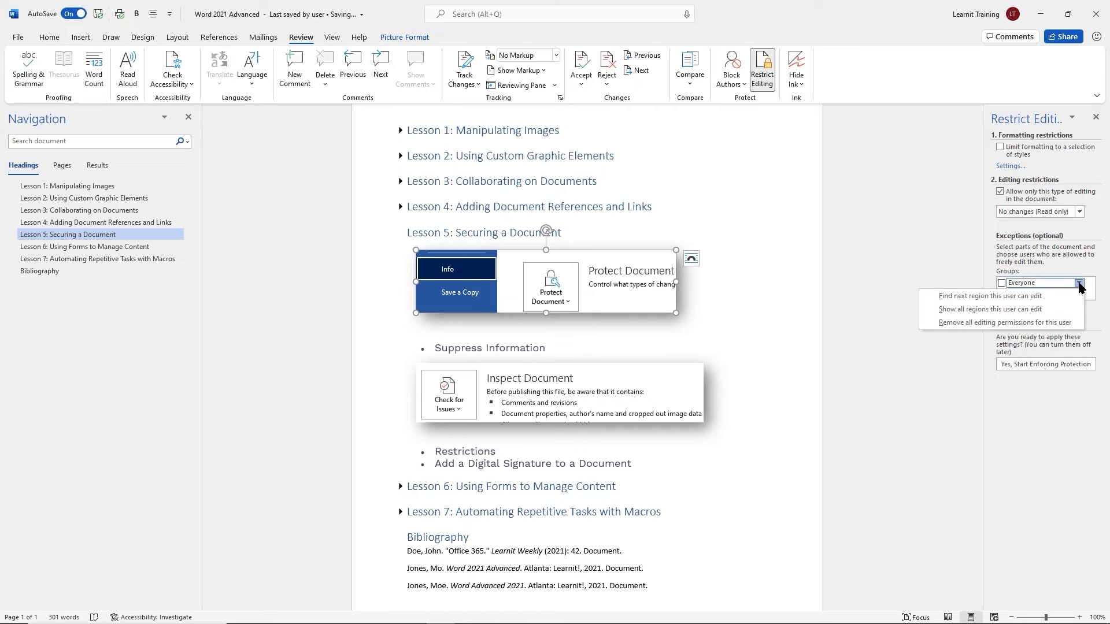
left_click(1009, 251)
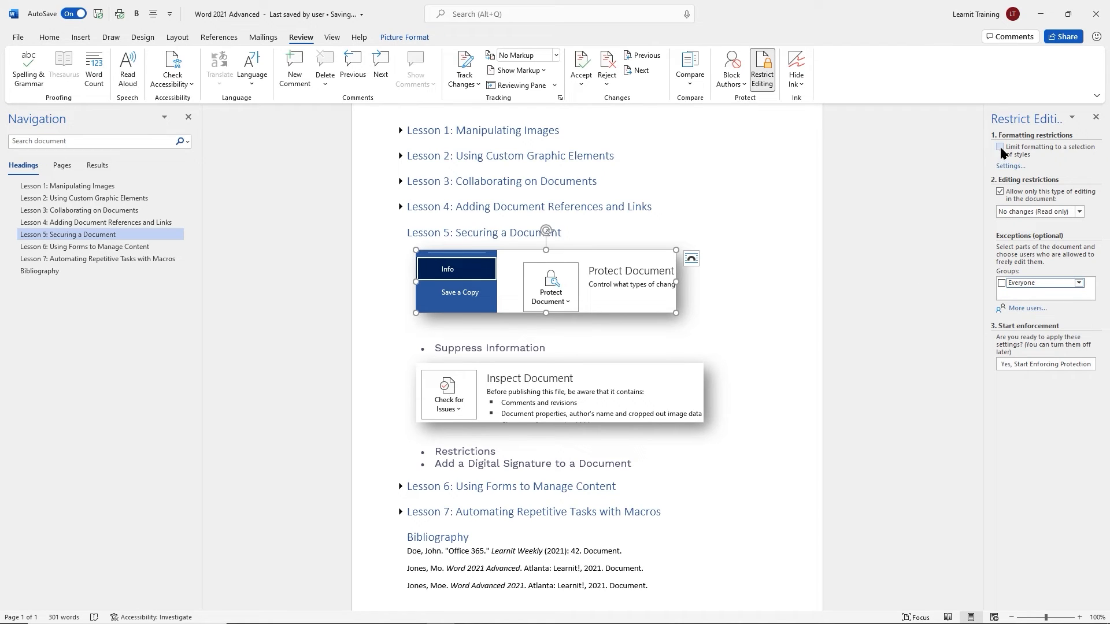
left_click(1003, 193)
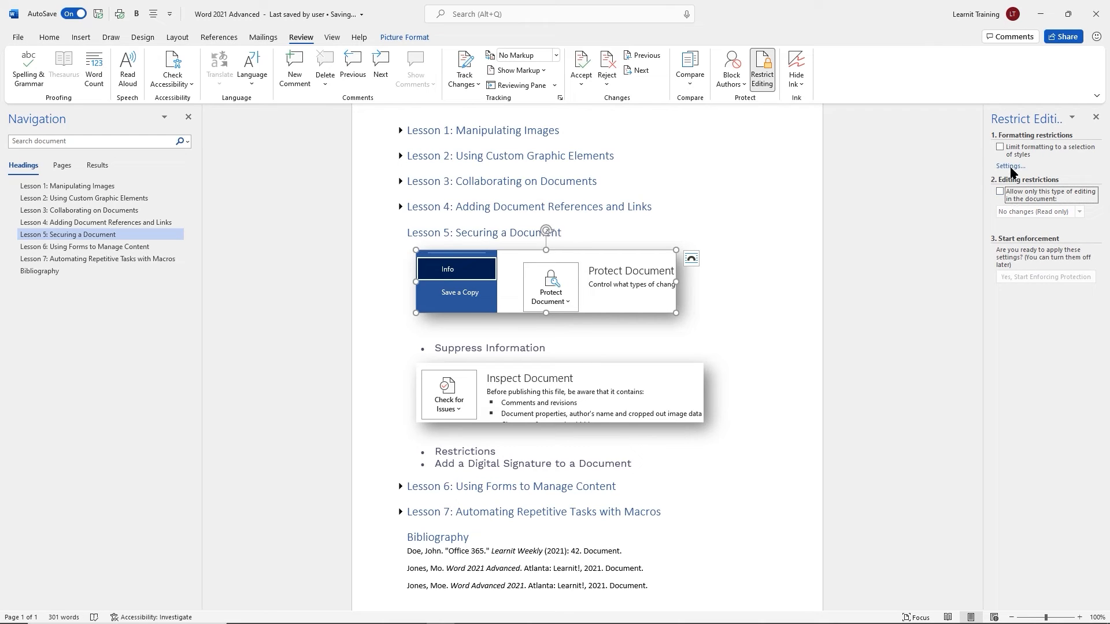
Try limiting formatting to a selection of styles, look over the allowed styles and formatting options, and turn the restriction off again
left_click(1002, 148)
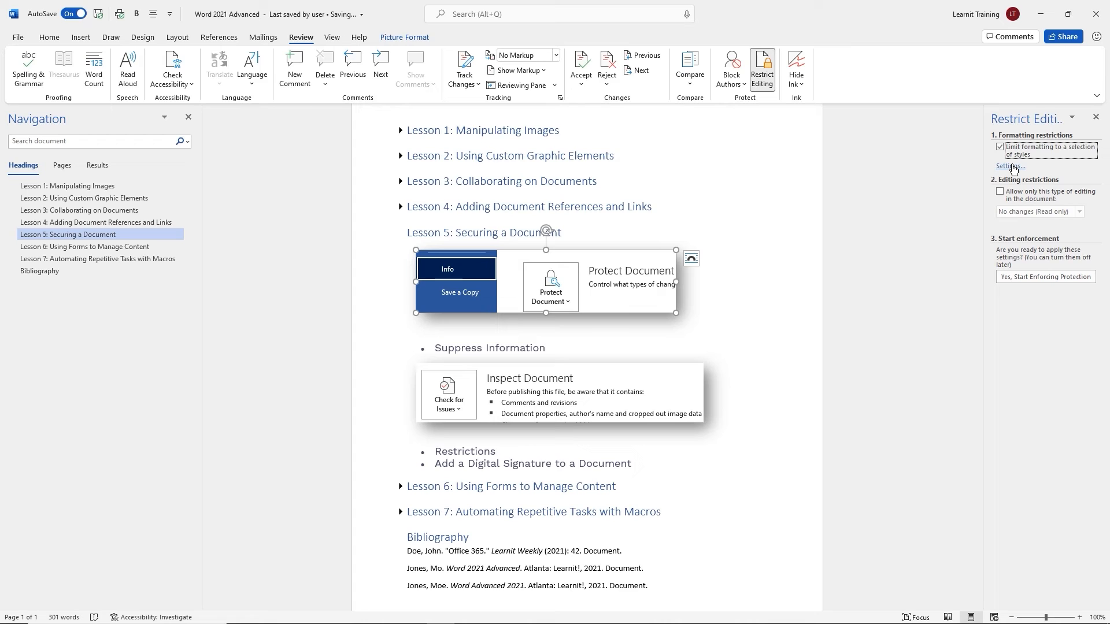
left_click(1011, 167)
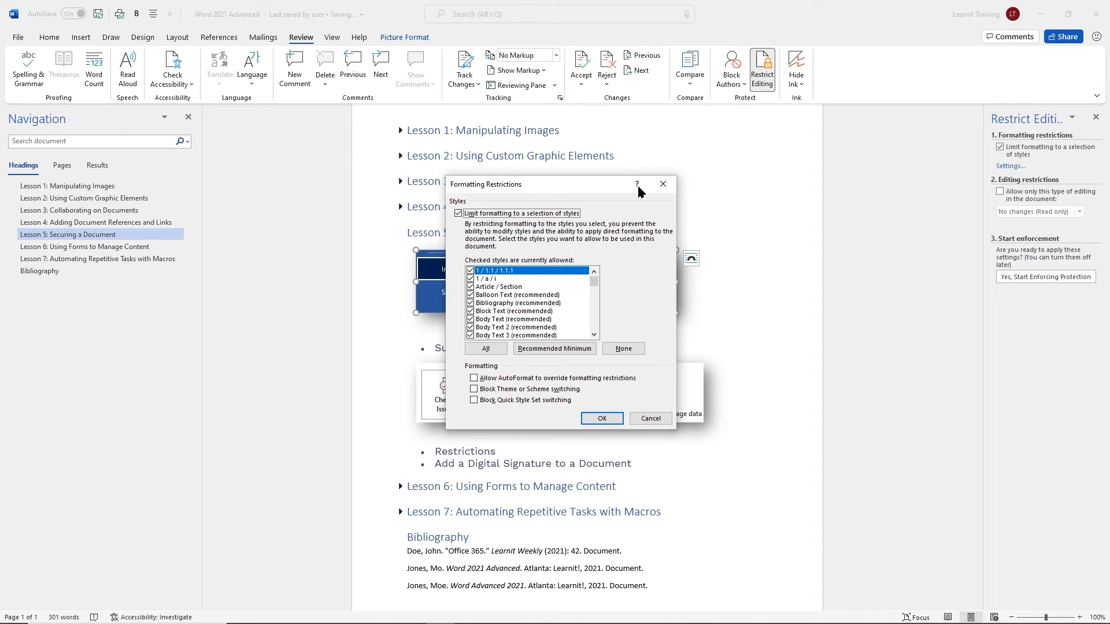
left_click_drag(604, 191, 912, 159)
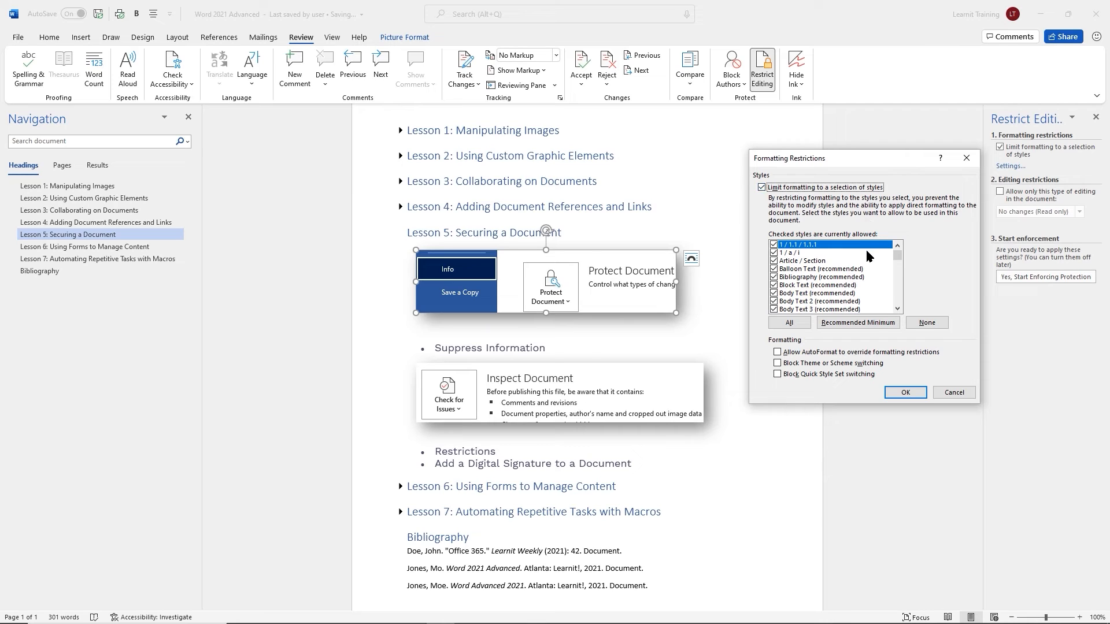
scroll(866, 255, "down", 6)
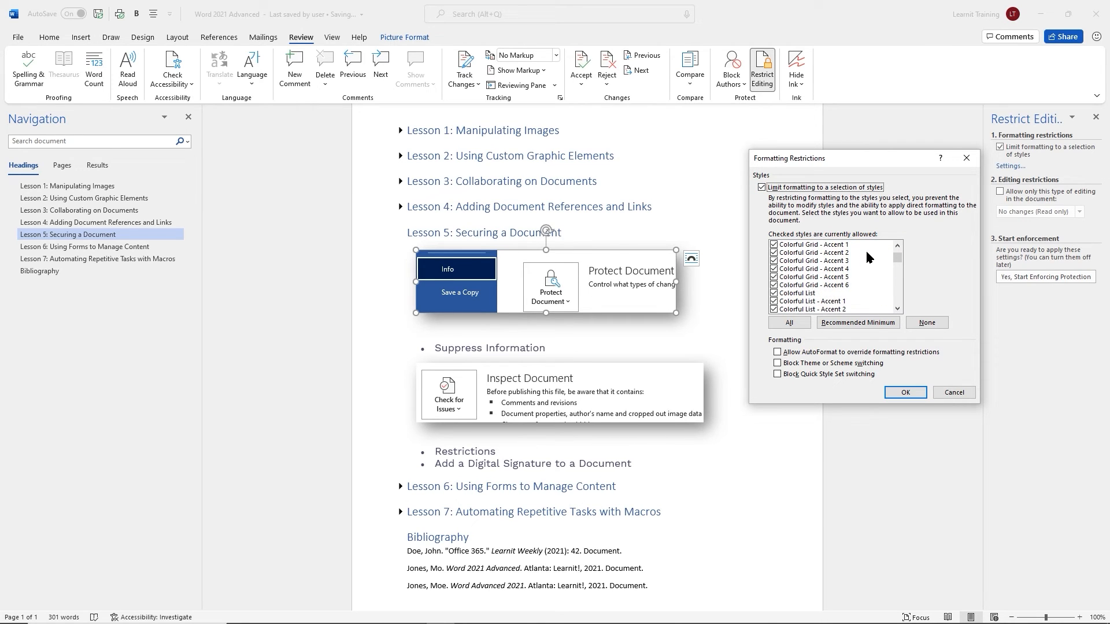
scroll(866, 257, "down", 9)
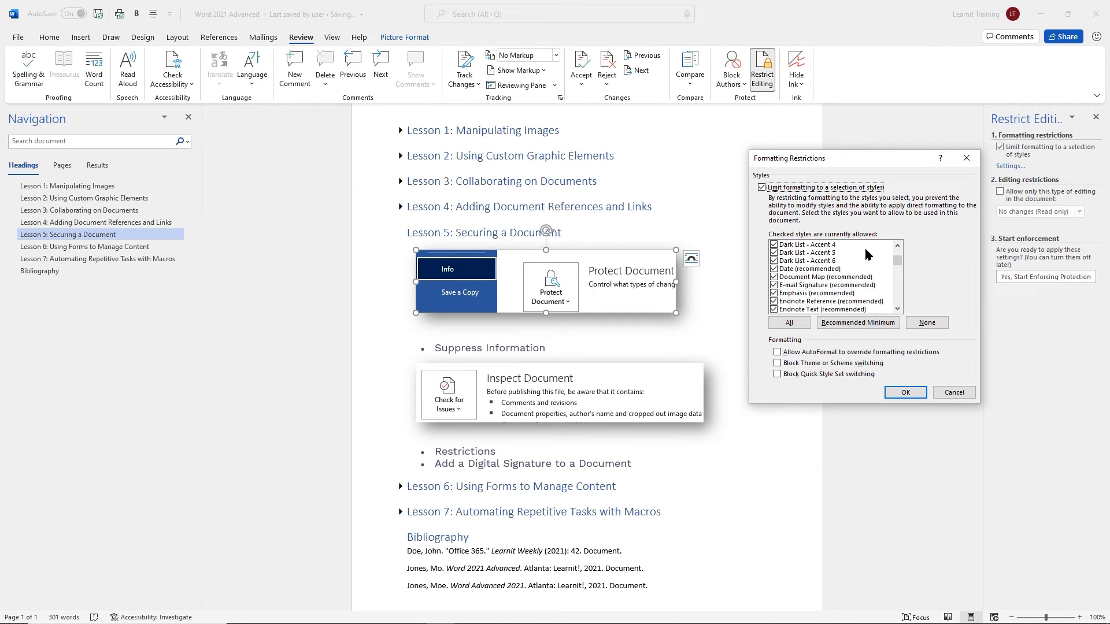
scroll(867, 255, "down", 12)
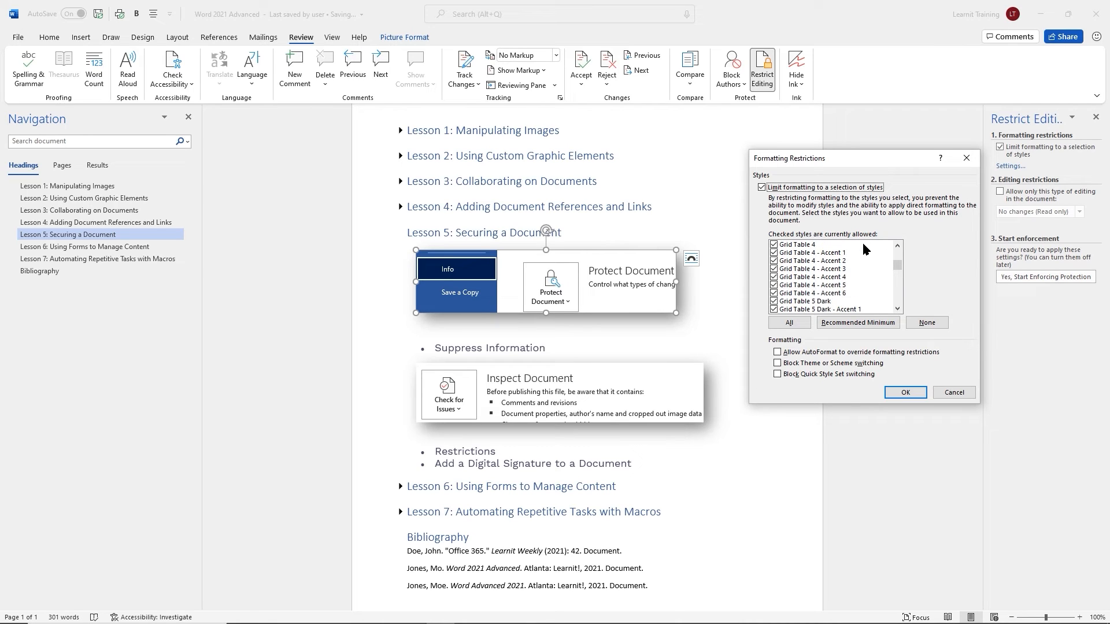
scroll(866, 249, "down", 3)
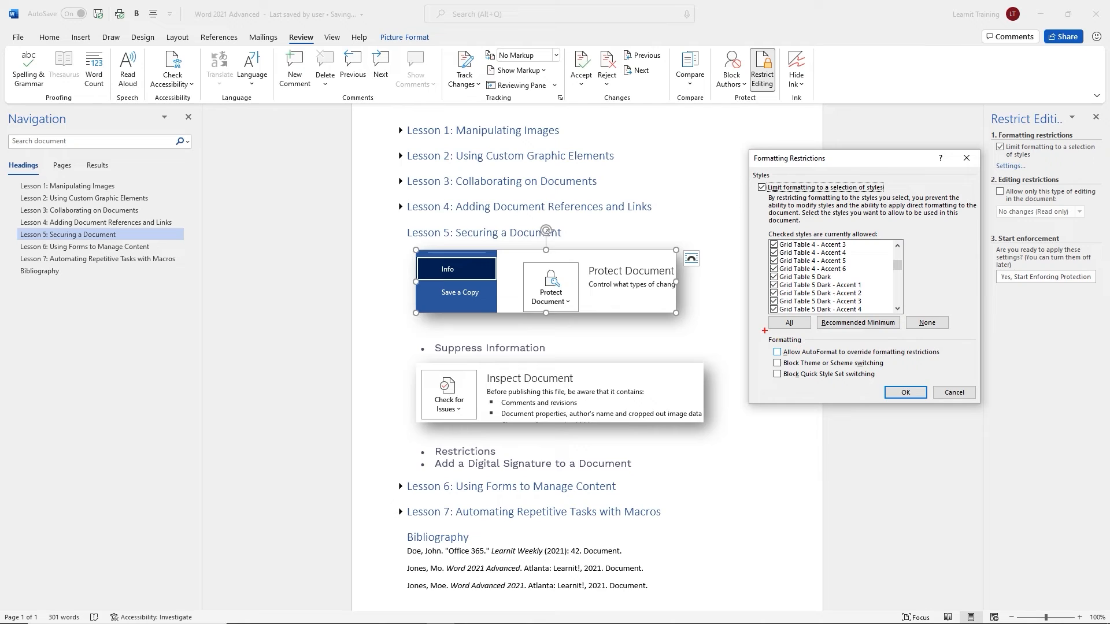
mouse_move(764, 331)
left_mouse_down()
mouse_move(870, 376)
mouse_move(972, 395)
left_mouse_up()
left_click(954, 392)
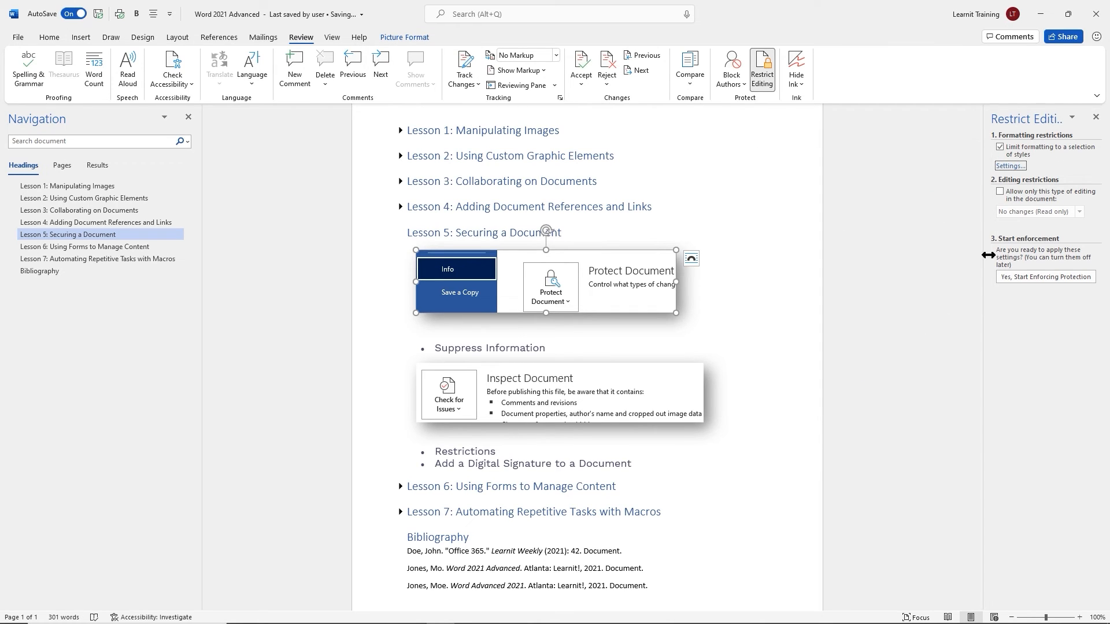
left_click(1001, 149)
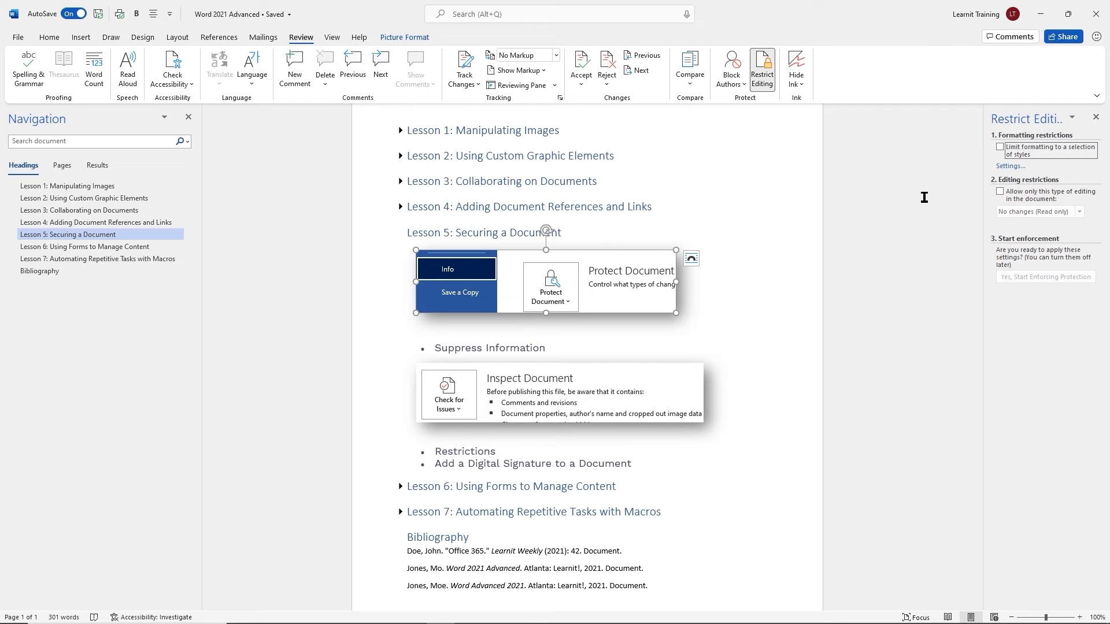
left_click(1096, 119)
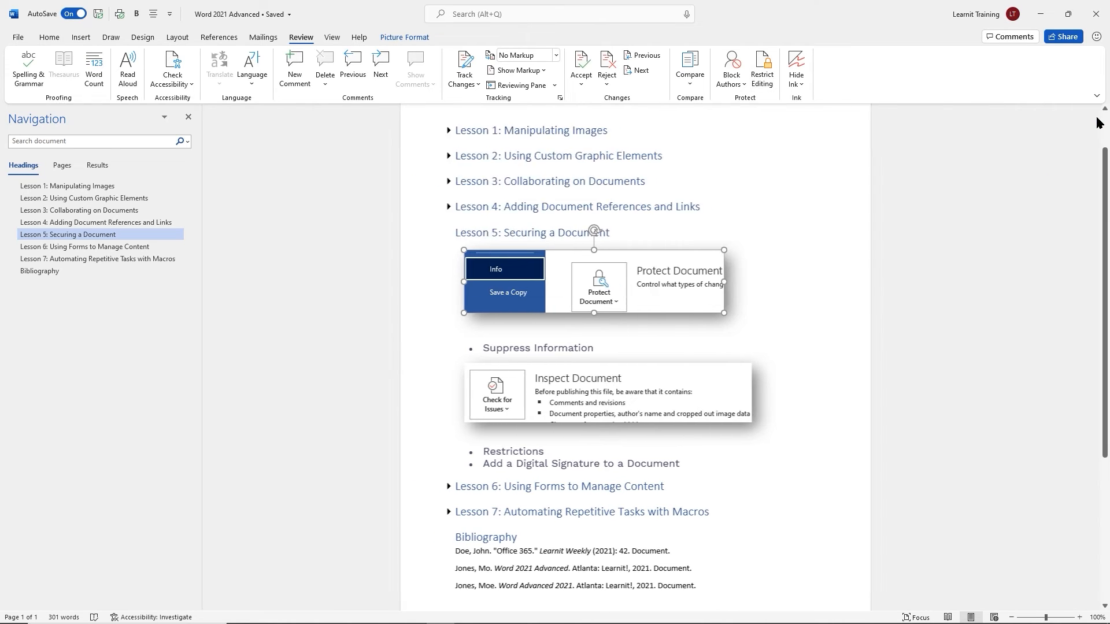
Open the document's Info page and try to add a digital signature, declining to get a digital ID
left_click(20, 37)
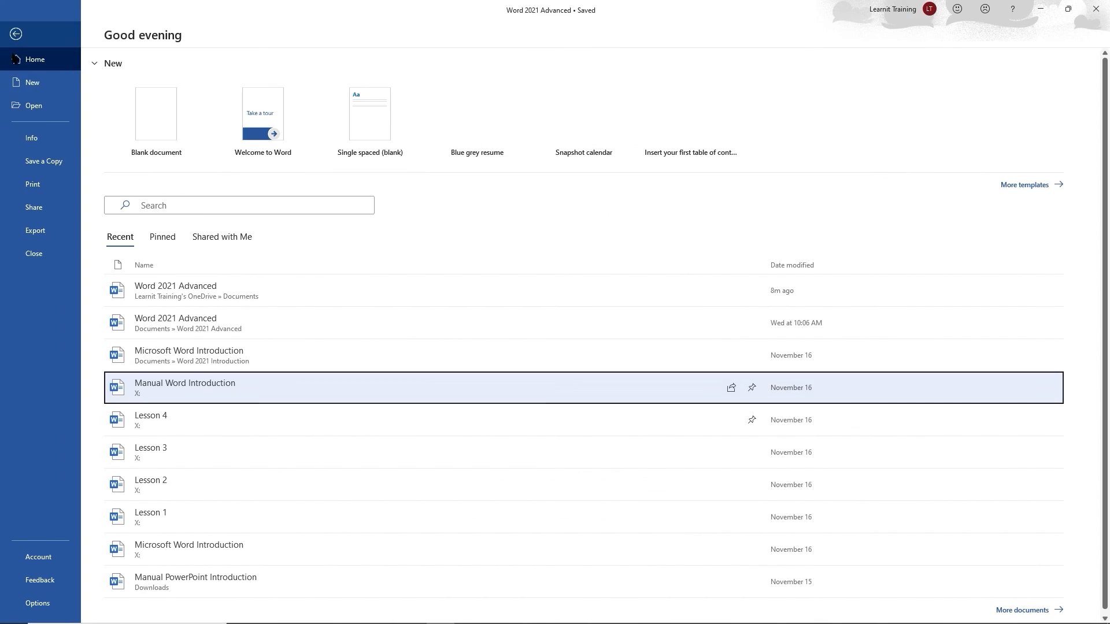
left_click(36, 141)
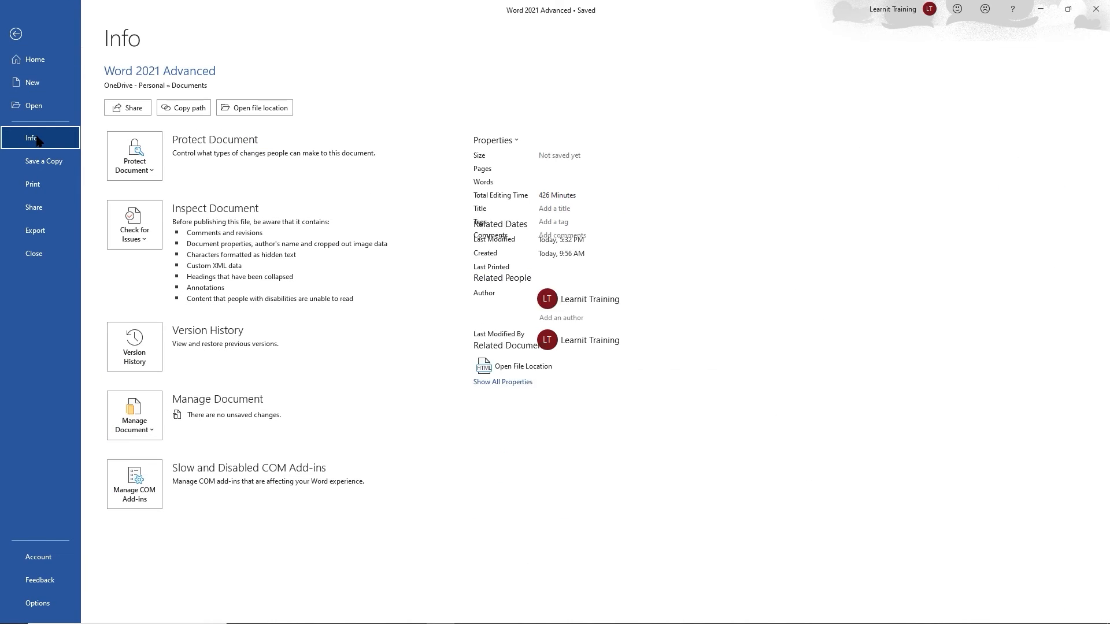
left_click(153, 174)
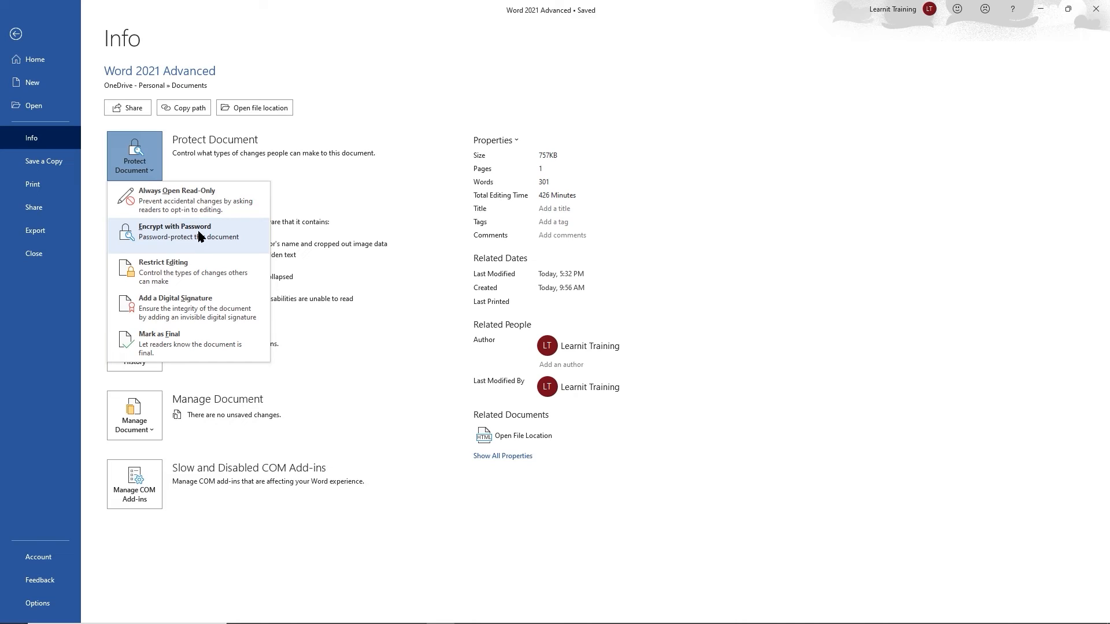
left_click(183, 315)
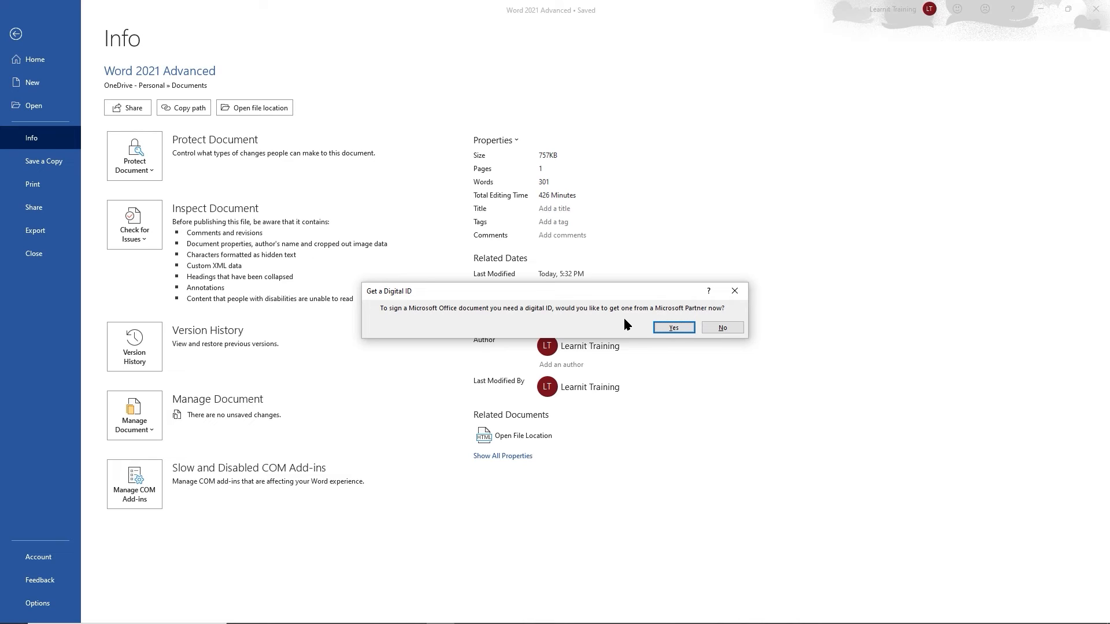
left_click(726, 334)
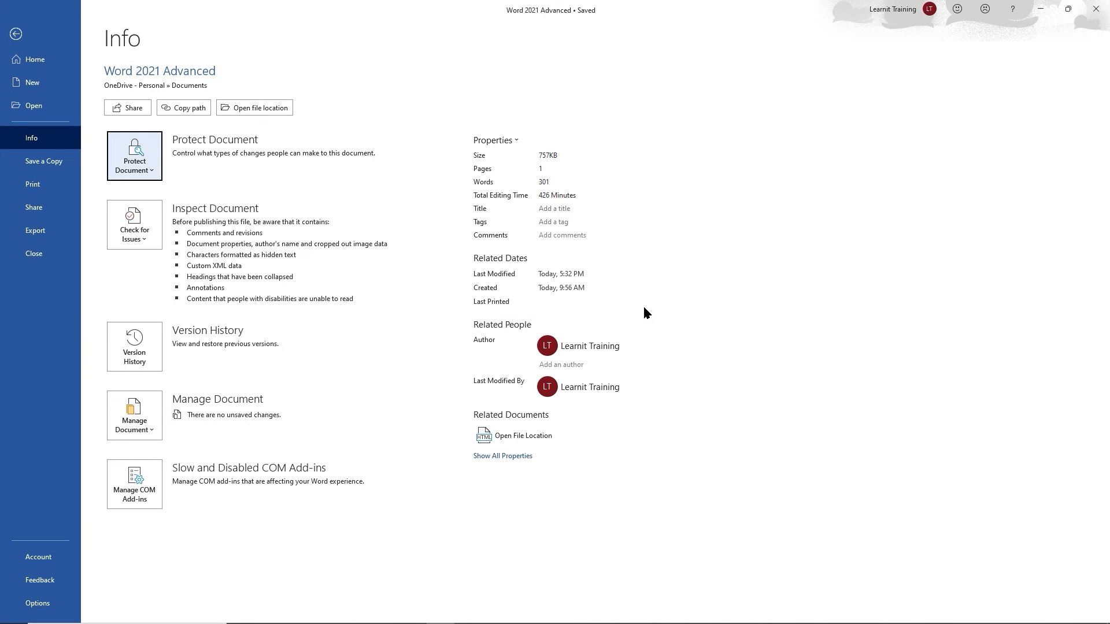
Review the inspection notes and the author details on the Info page, and expand the list to all document properties
mouse_move(296, 240)
mouse_move(218, 256)
mouse_move(181, 237)
left_mouse_down()
mouse_move(222, 252)
mouse_move(407, 250)
left_mouse_up()
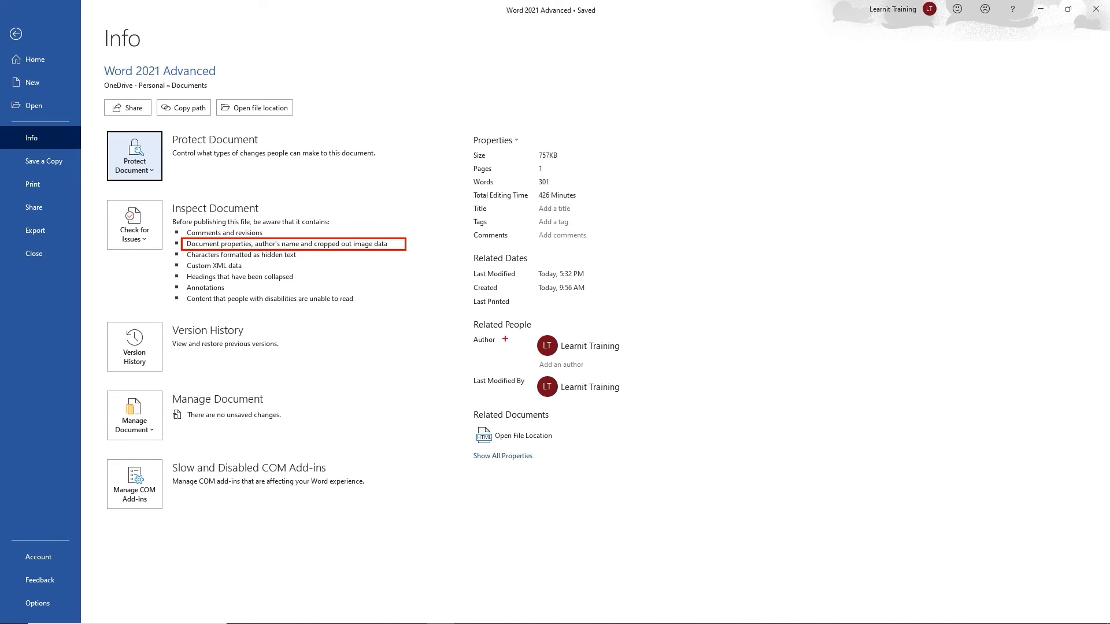
mouse_move(466, 330)
left_mouse_down()
mouse_move(656, 370)
mouse_move(659, 351)
left_mouse_up()
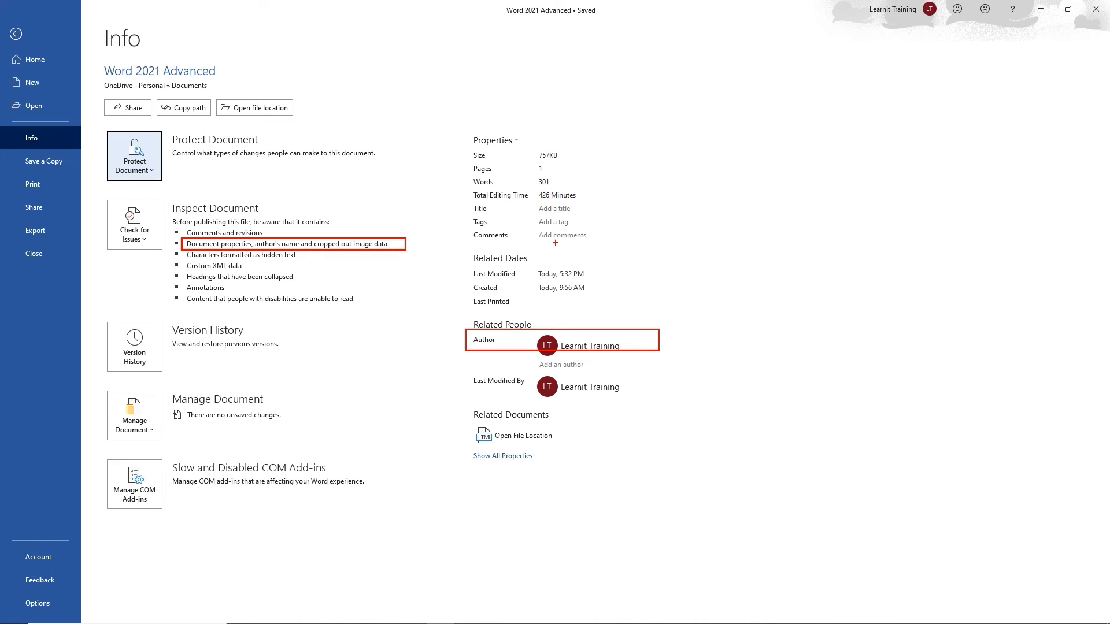
left_click(503, 456)
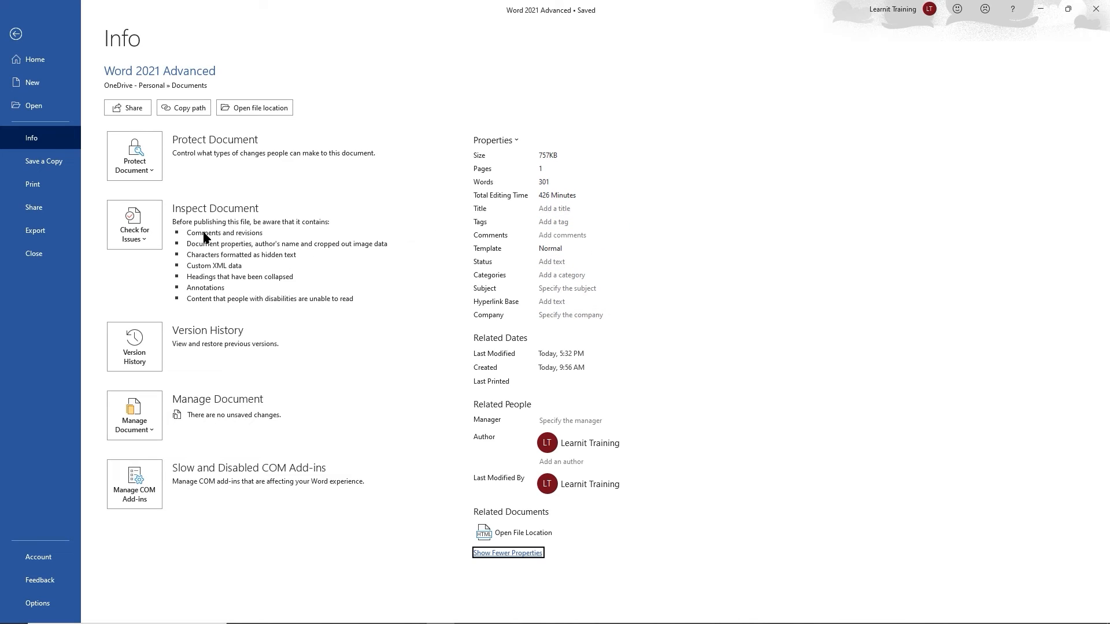
Run the Document Inspector on the document with its preselected content checks
left_click(146, 245)
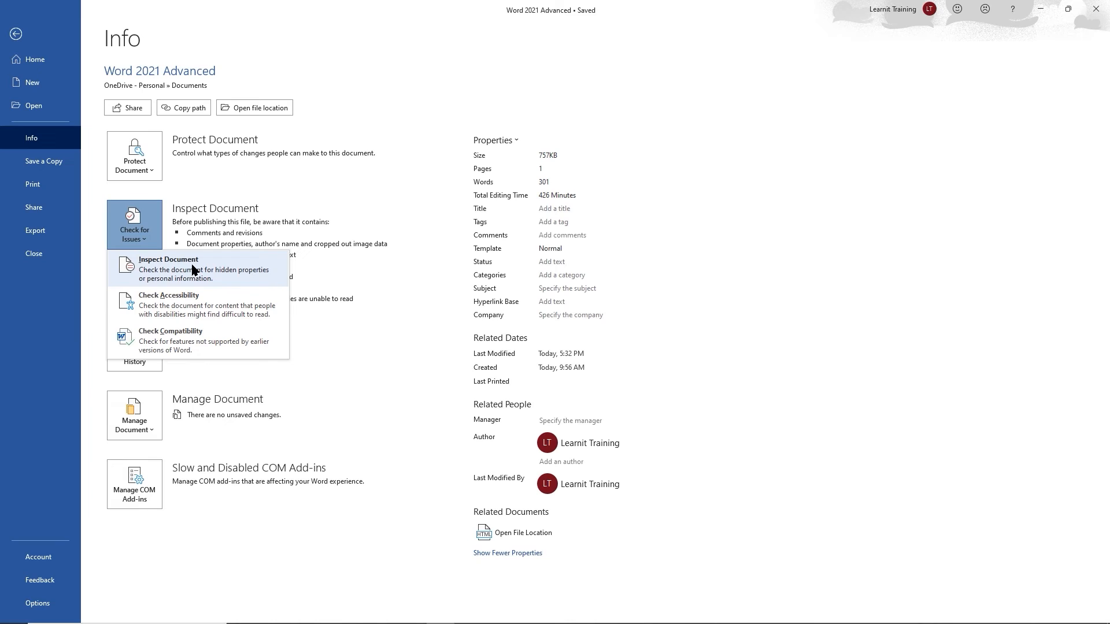
left_click(179, 272)
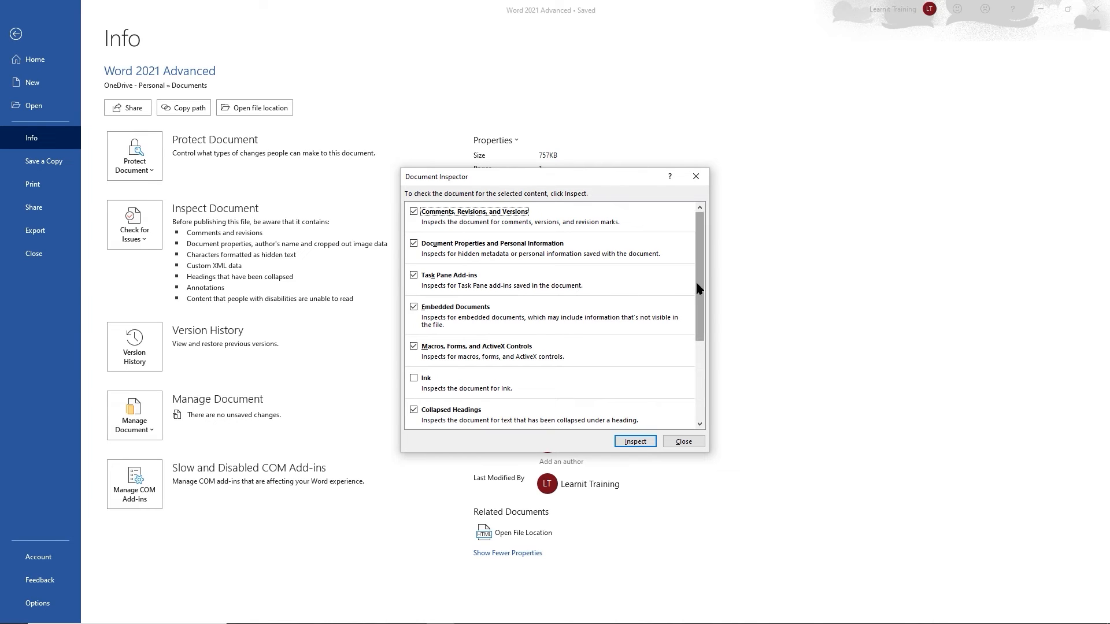
left_click_drag(703, 283, 704, 385)
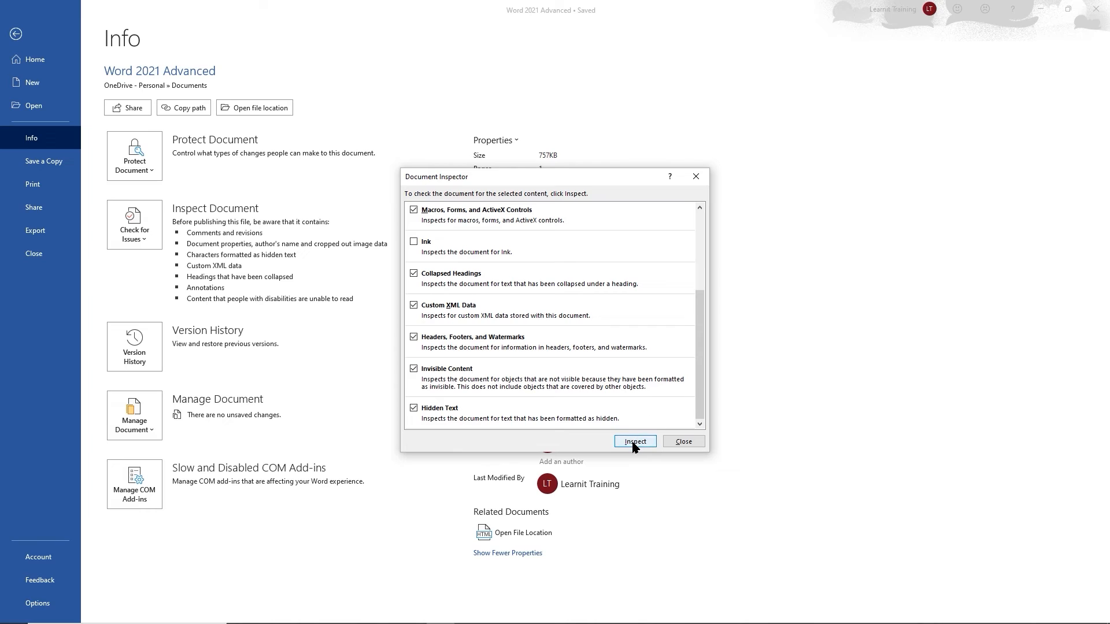
left_click(634, 442)
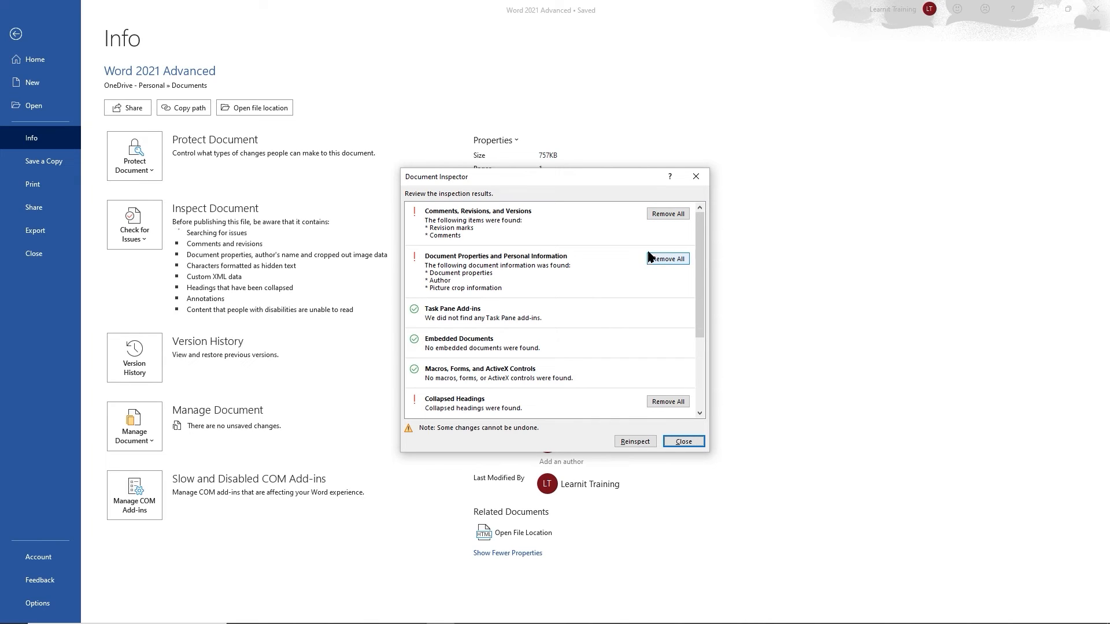
Remove all comments, revisions and versions through the inspection results, and return to the Lesson 5 section of the document
left_click(669, 214)
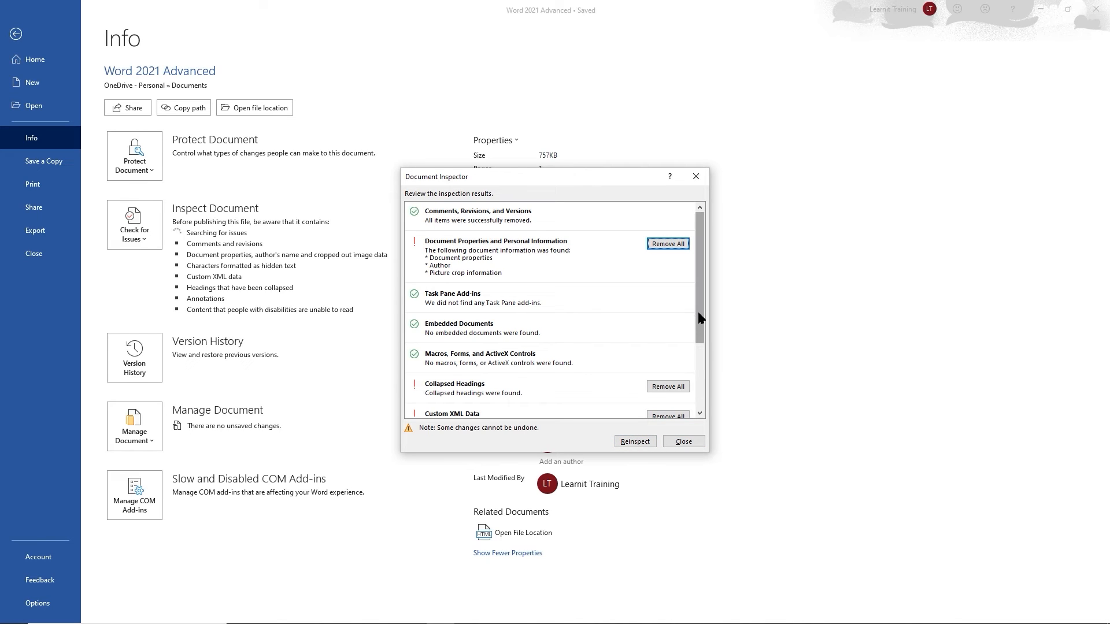
left_click_drag(699, 317, 705, 383)
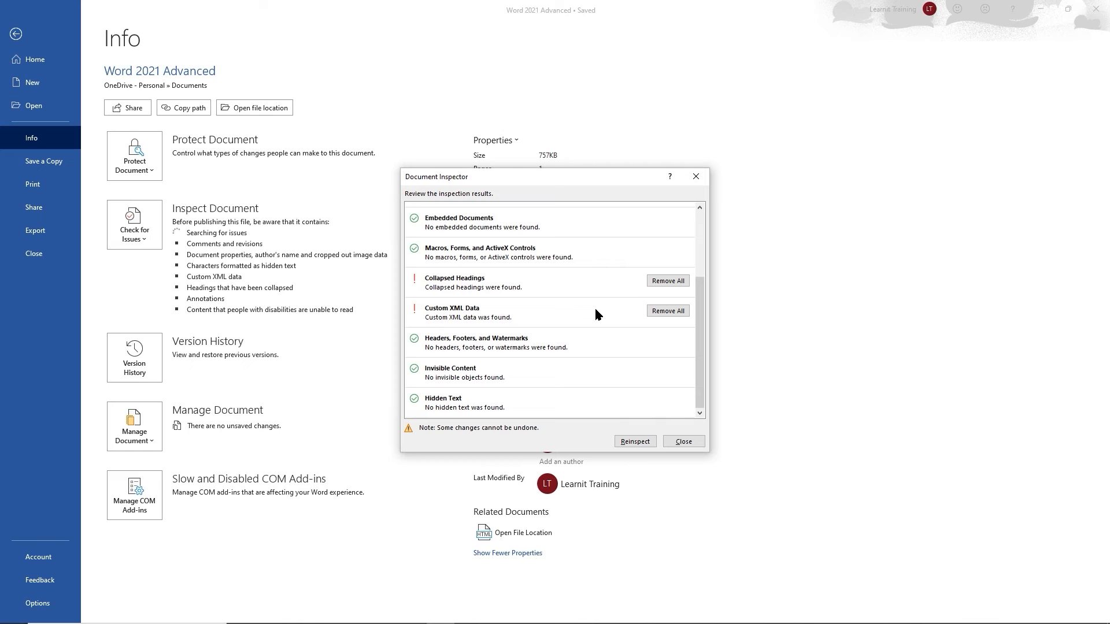
left_click(684, 442)
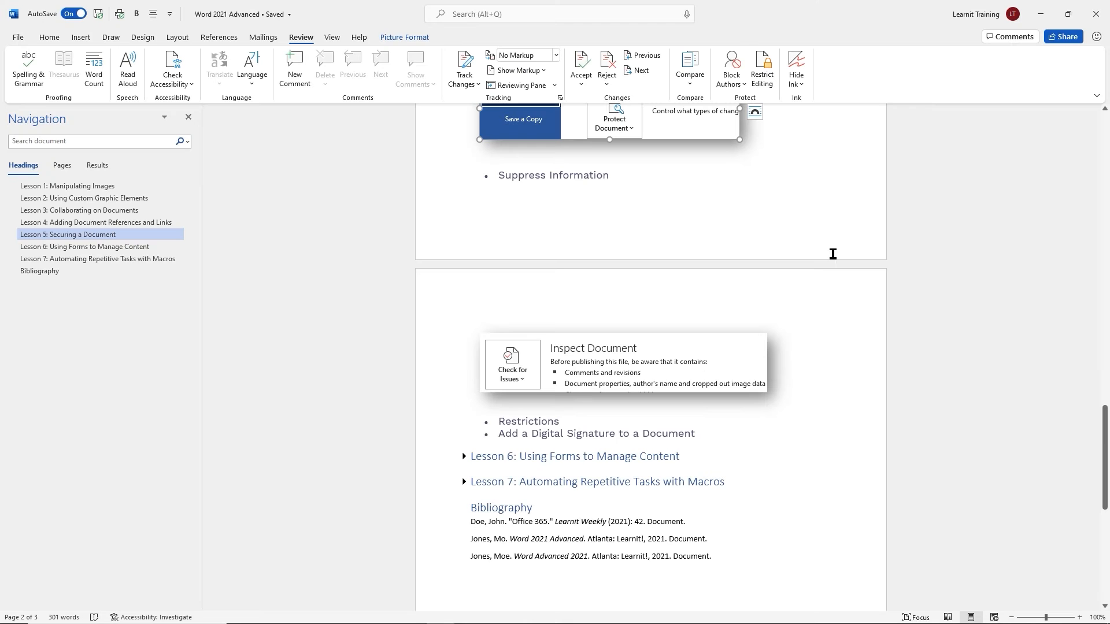
key("Escape")
scroll(1013, 310, "up", 1)
scroll(1013, 311, "up", 2)
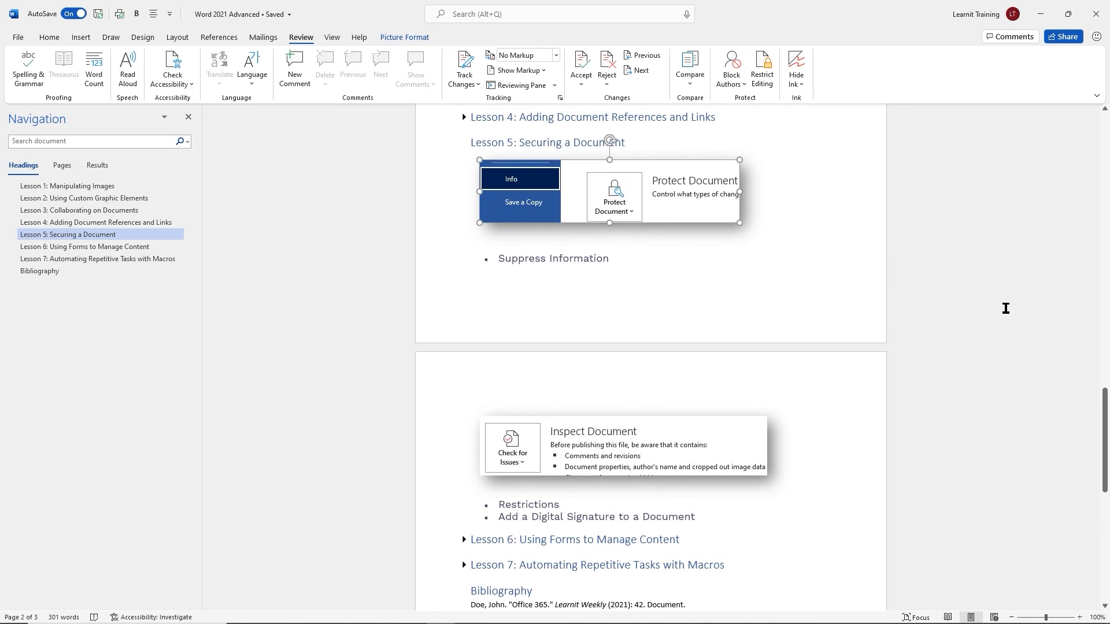
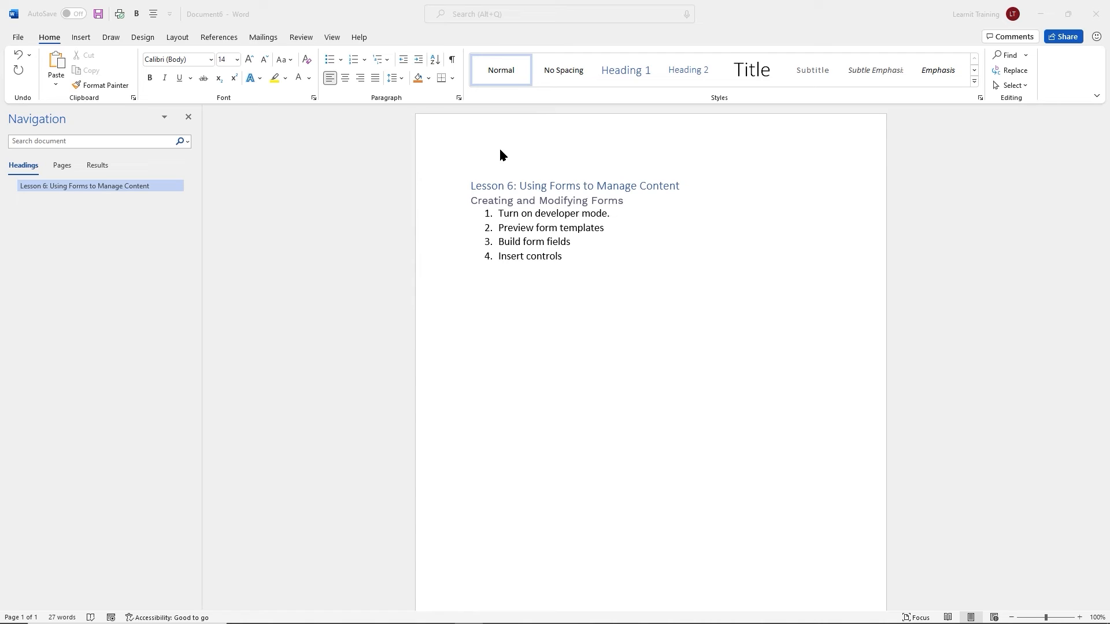
In the Lesson 6 document, enable the Developer tab through the ribbon customization and display its commands
left_click(394, 148)
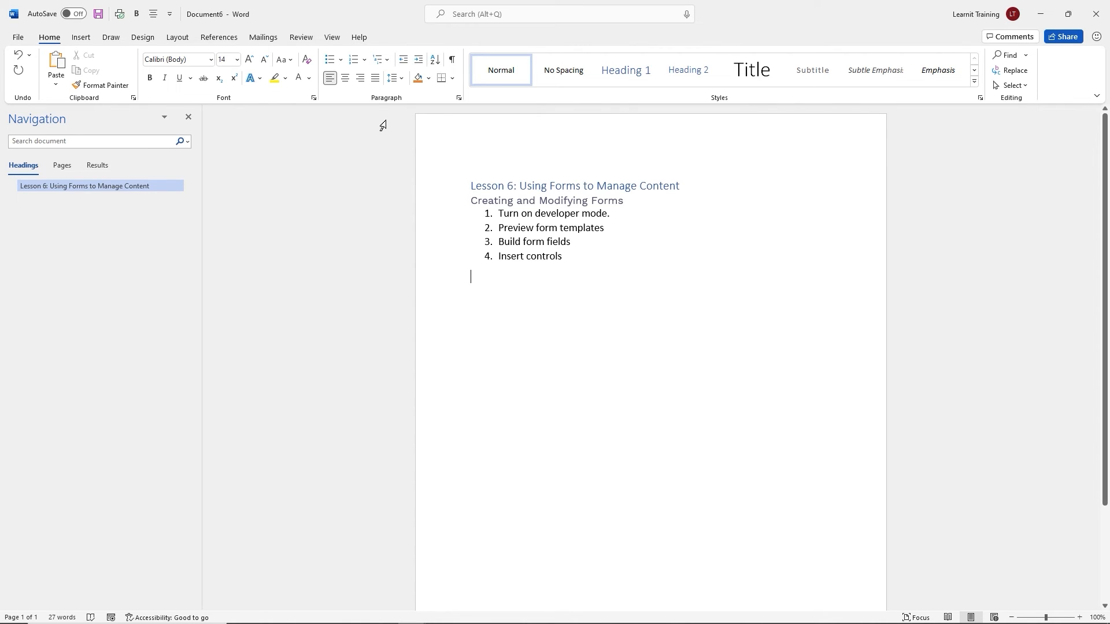
right_click(302, 44)
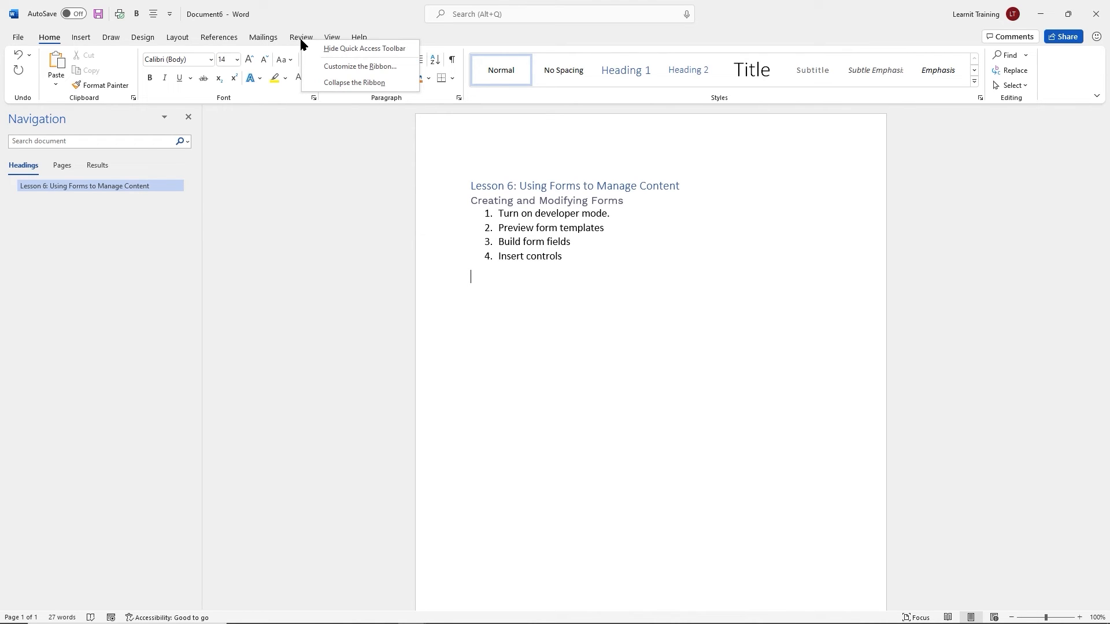
left_click(371, 67)
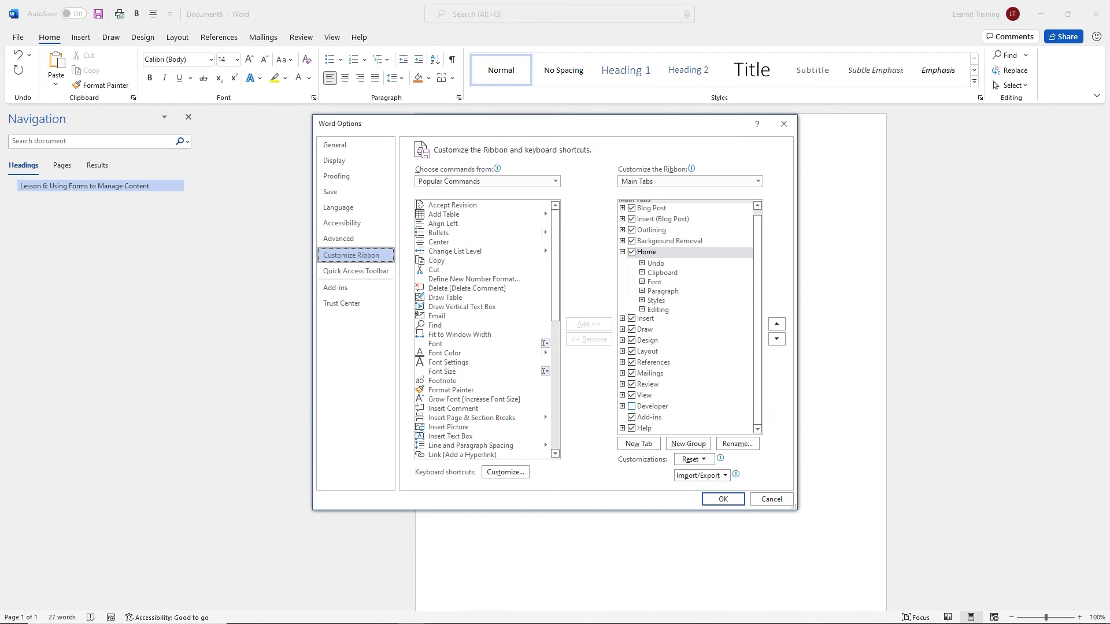
left_click(631, 406)
left_click(652, 406)
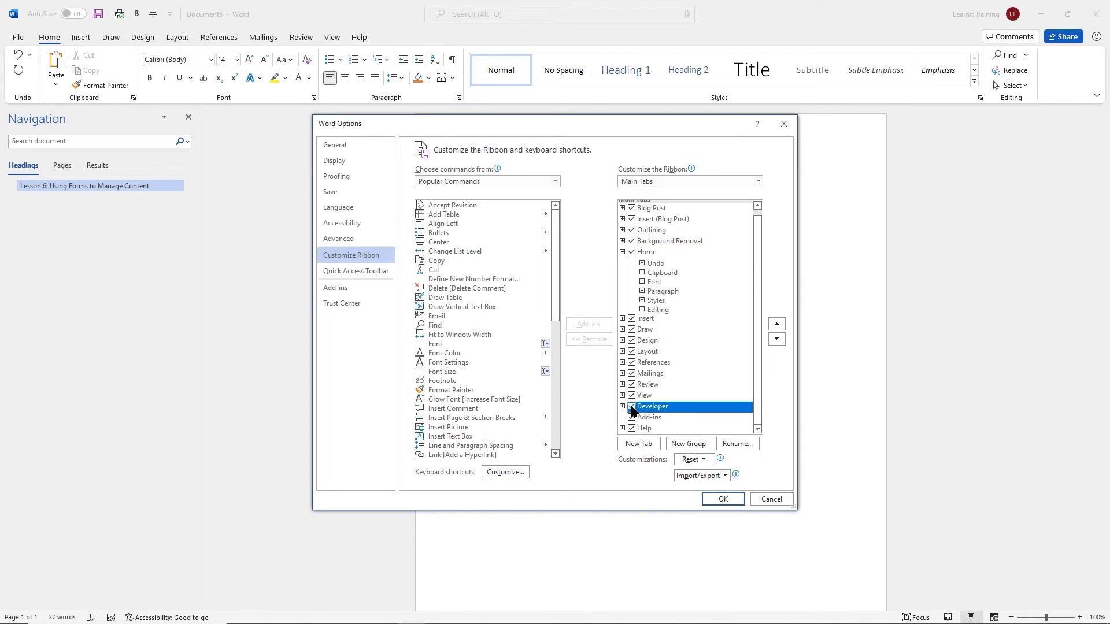
left_click(722, 500)
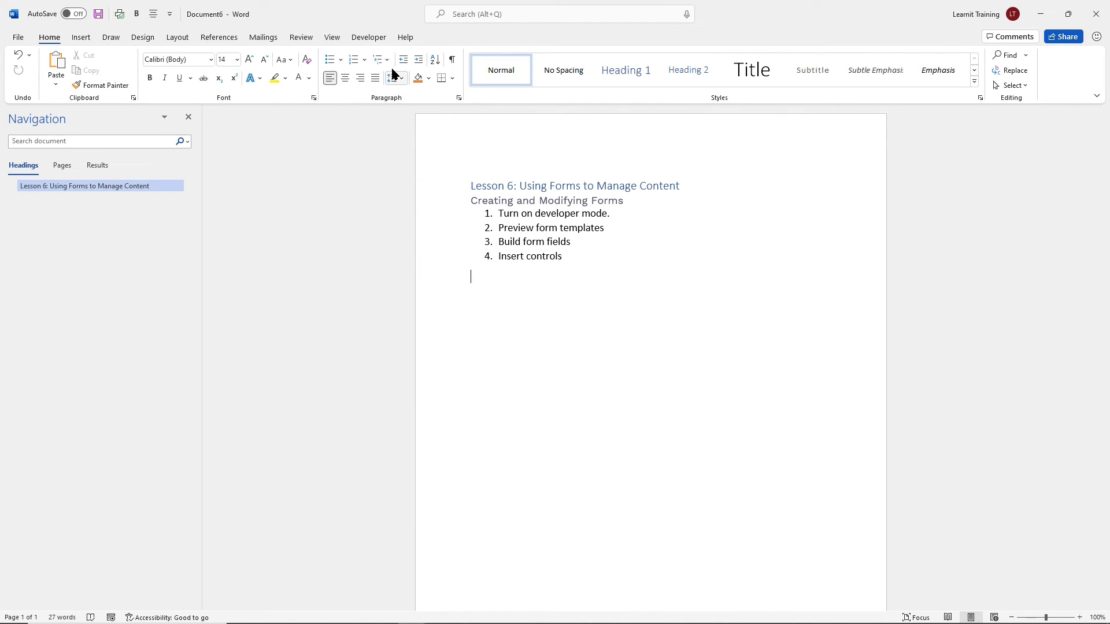
left_click(373, 40)
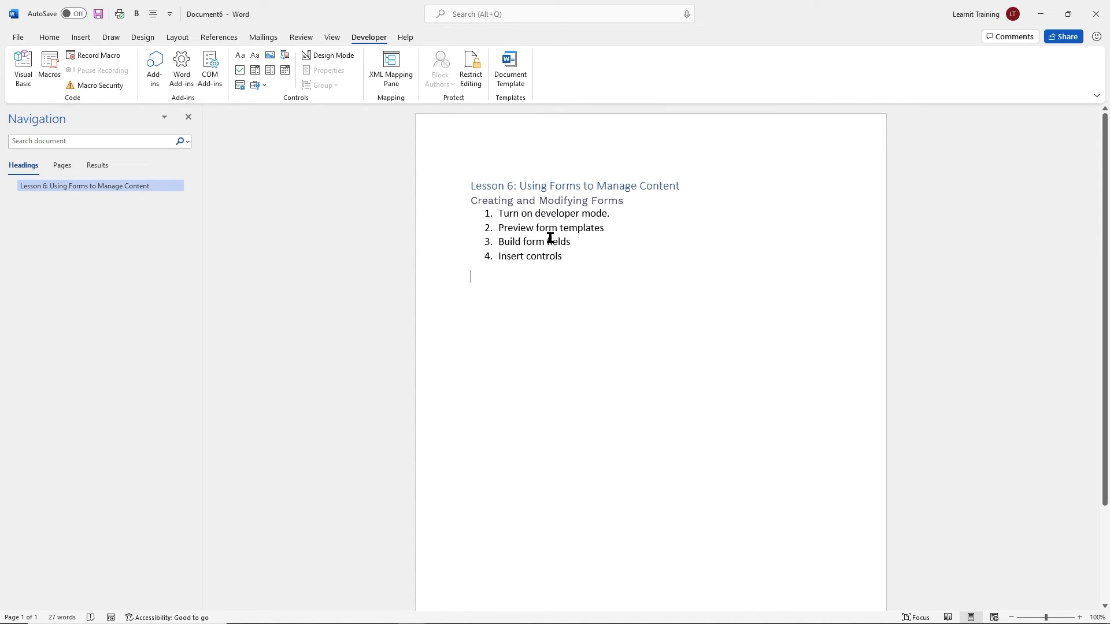
Search the online templates for "form" and create a document from the Small business client intake form
left_click(17, 36)
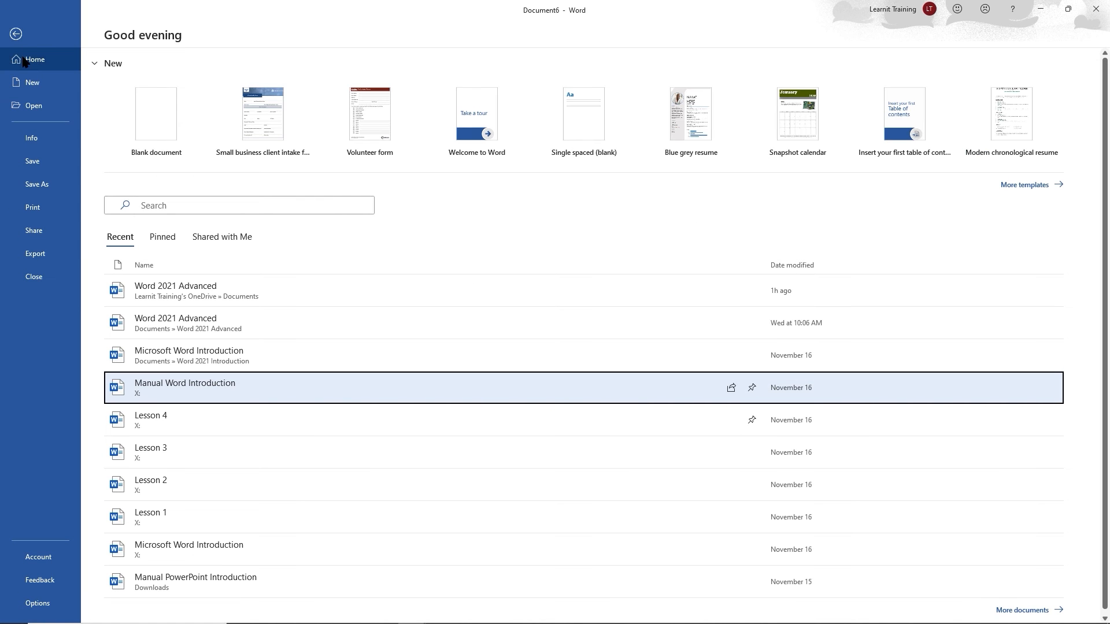
left_click(32, 84)
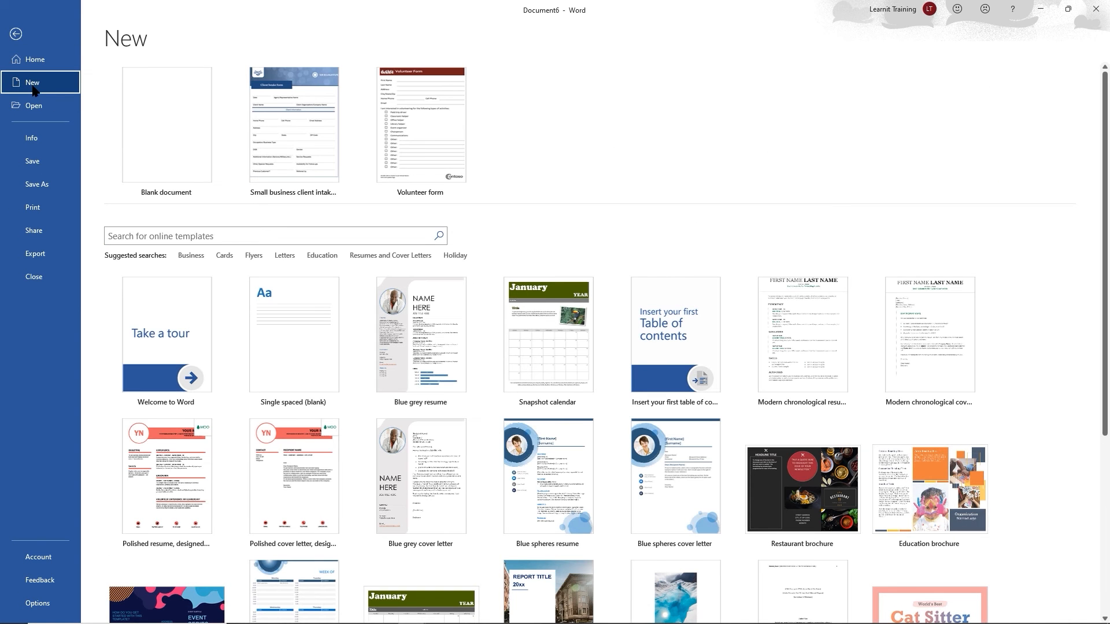
left_click(203, 235)
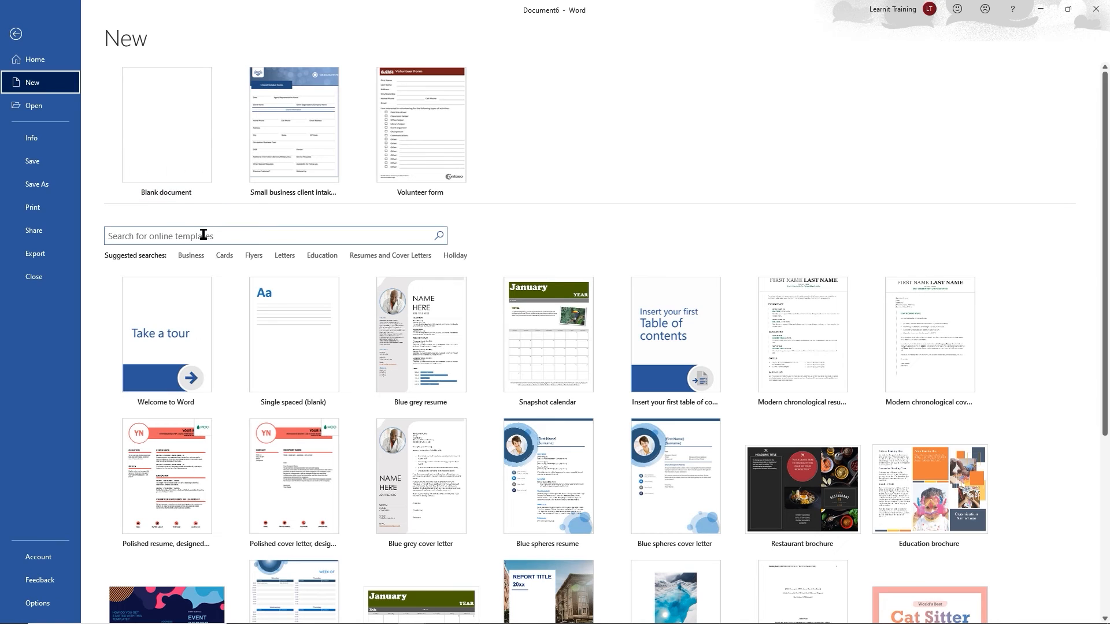
left_click(203, 234)
type("form")
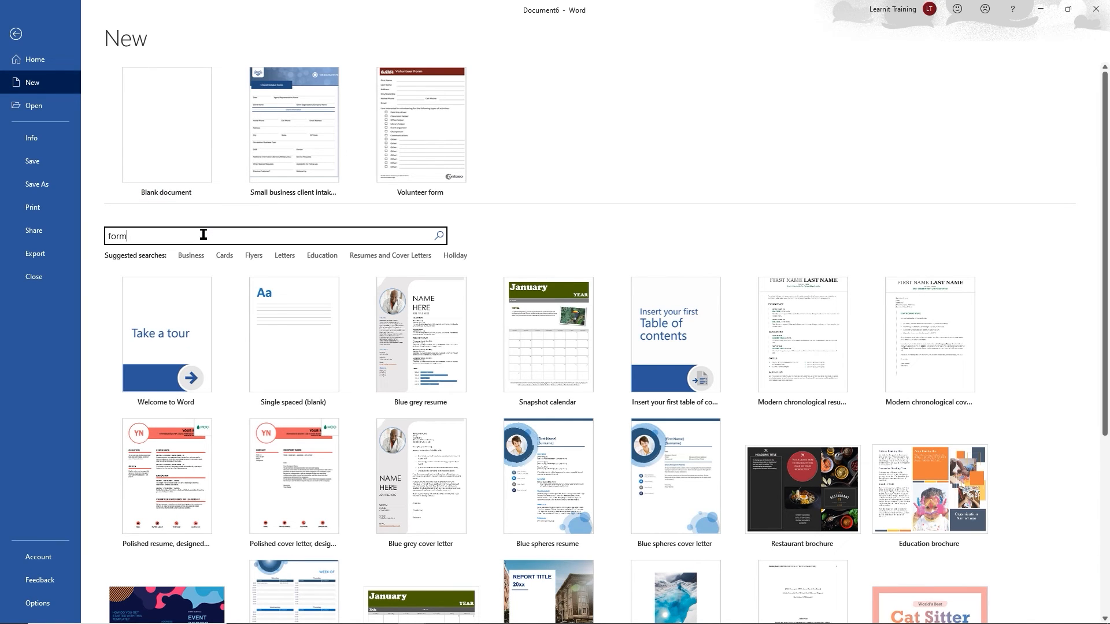
key("Return")
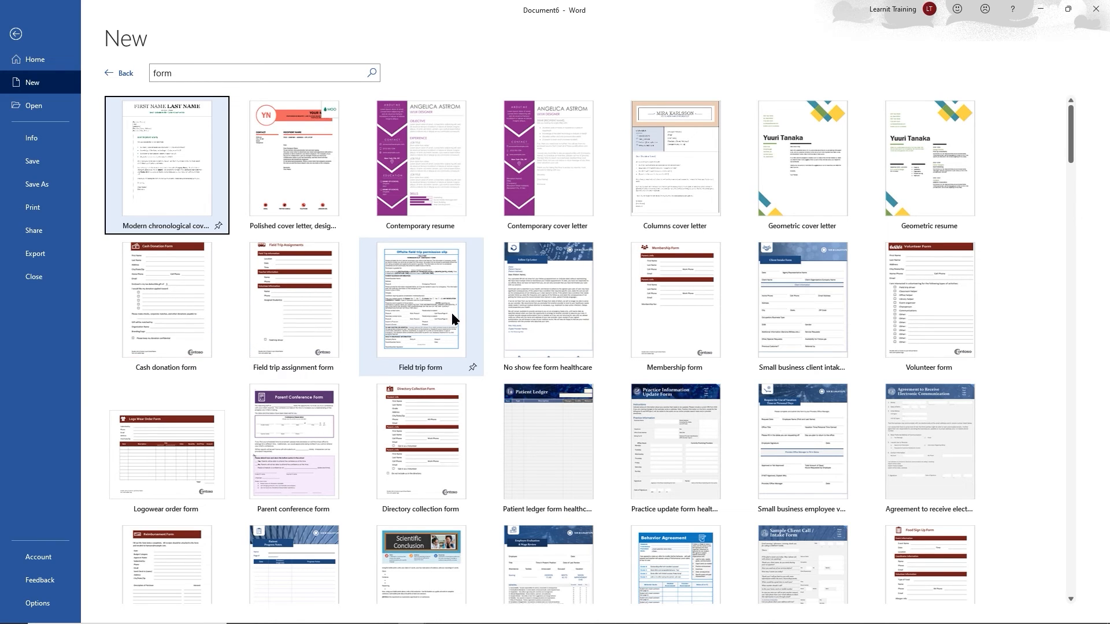
left_click(816, 309)
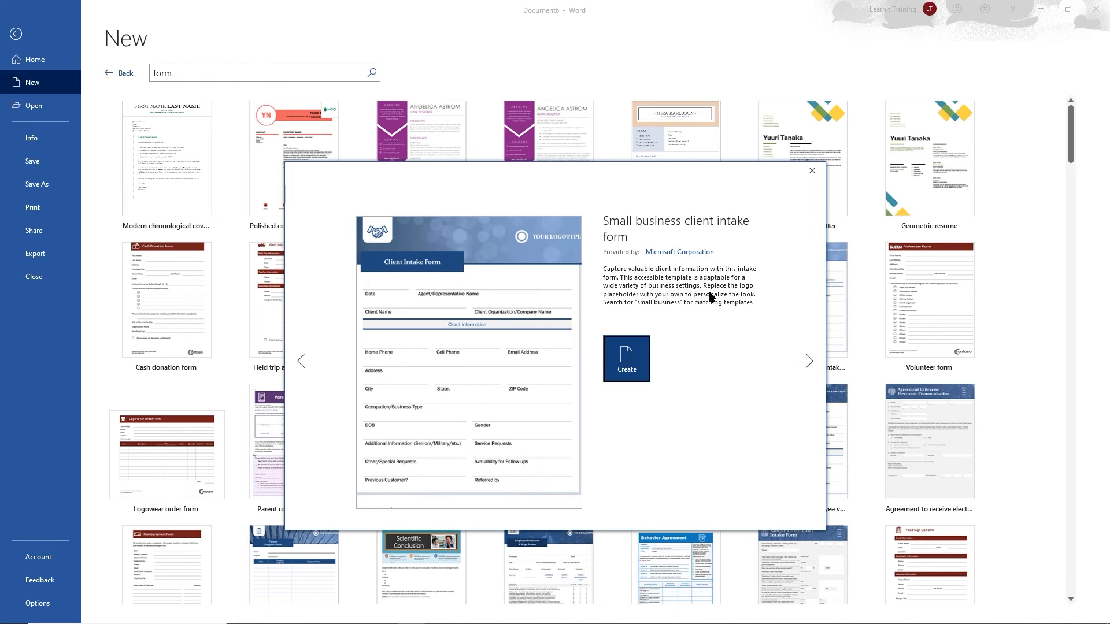
left_click(626, 360)
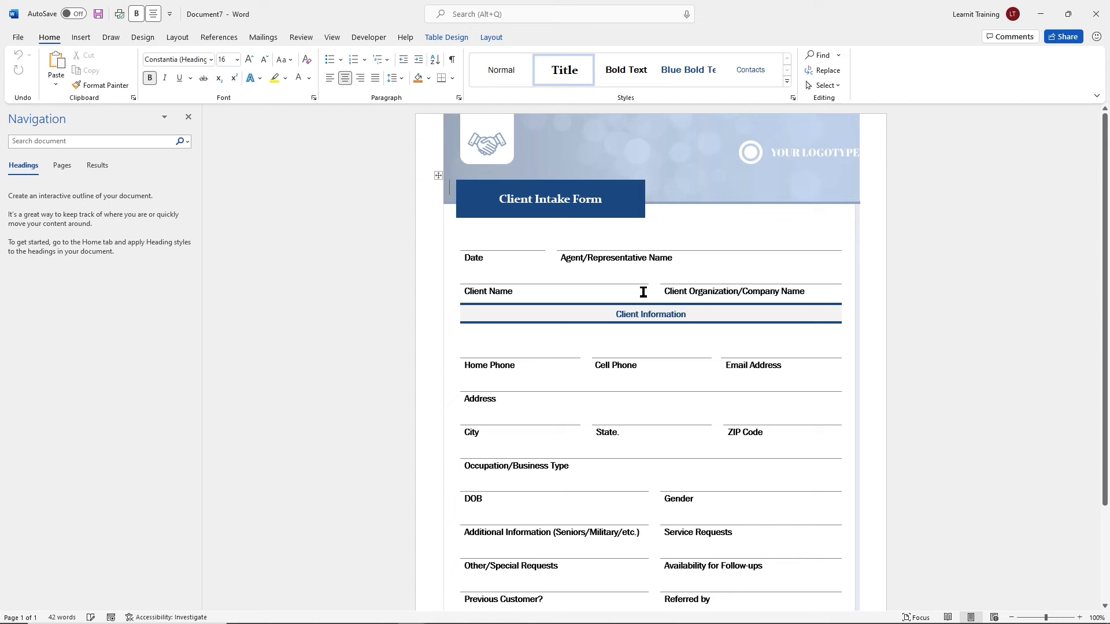
Select the table that holds the client intake form's fields and show its gridlines
left_click(438, 178)
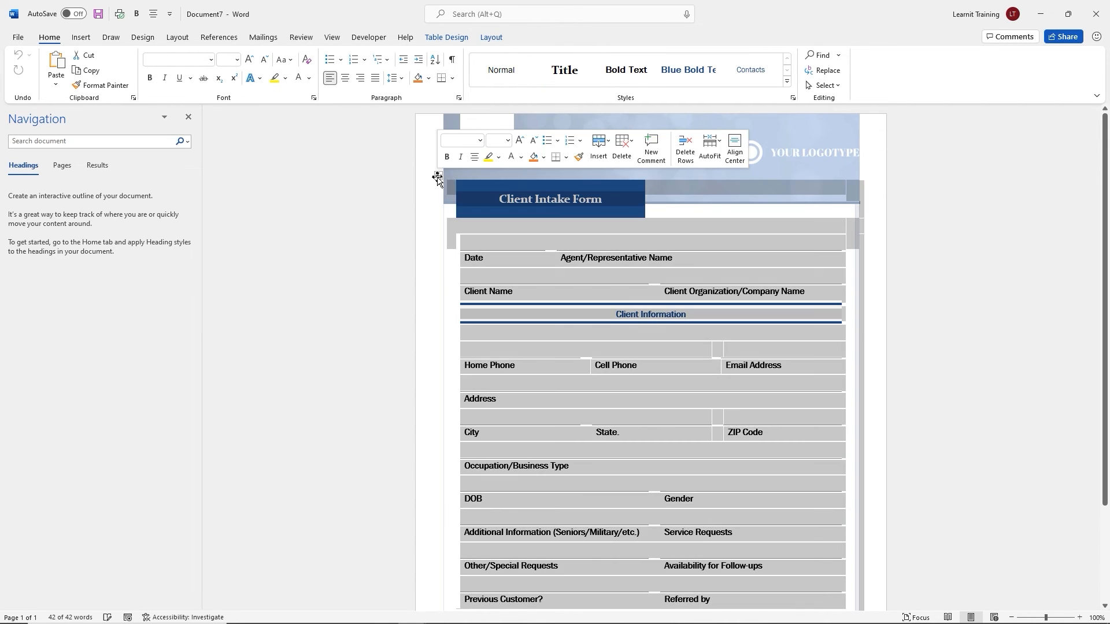
left_click(643, 274)
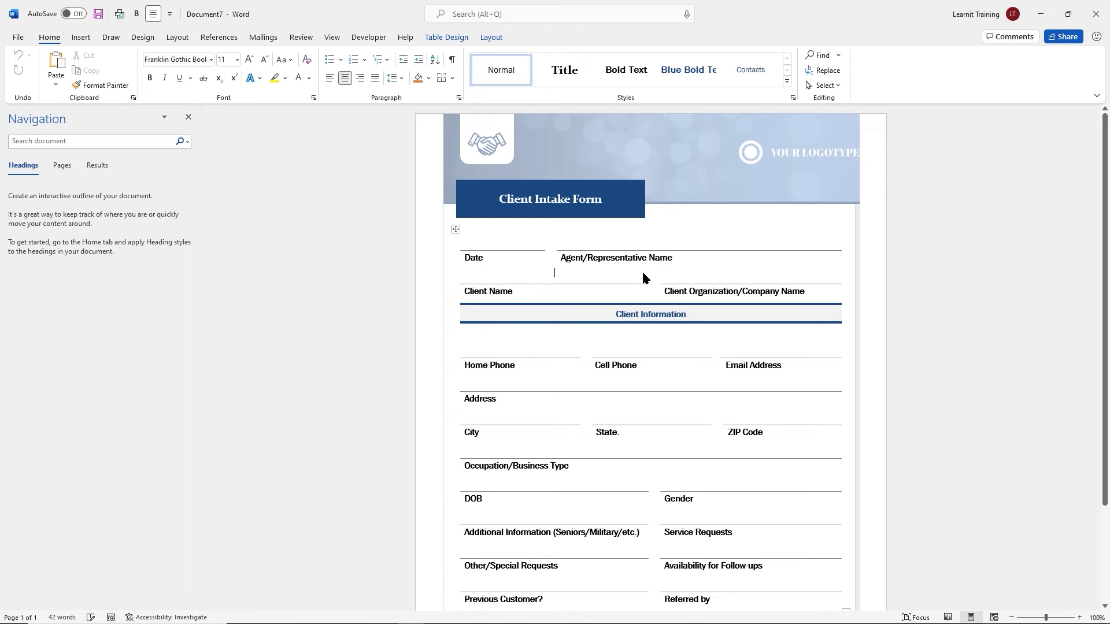
mouse_move(413, 26)
left_mouse_down()
mouse_move(451, 45)
mouse_move(513, 52)
left_mouse_up()
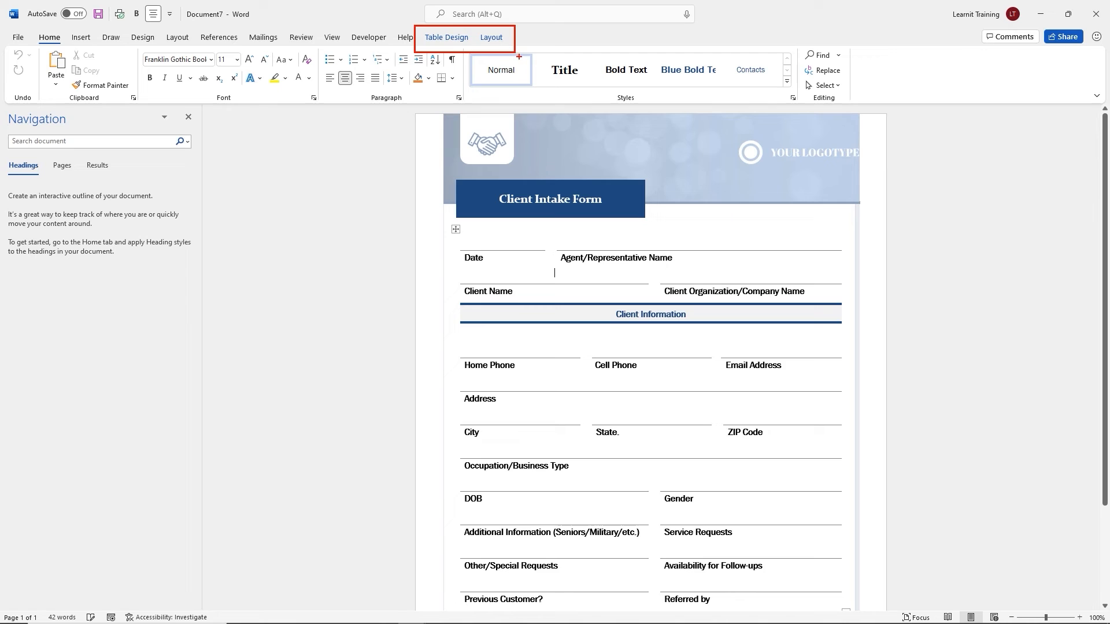
key("Escape")
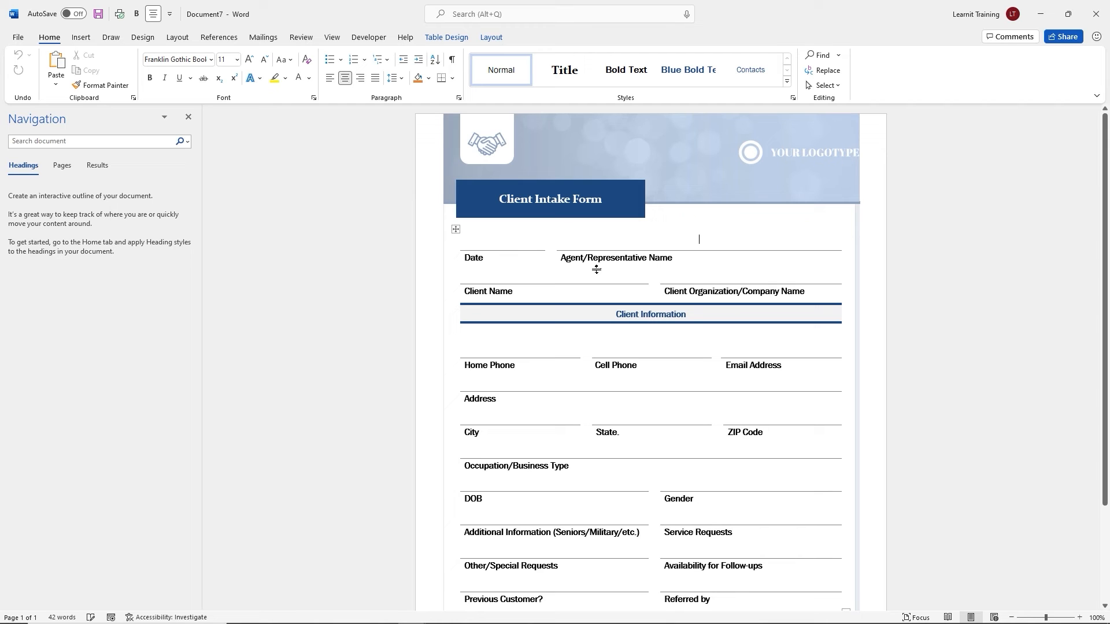
left_click(455, 230)
left_click(491, 38)
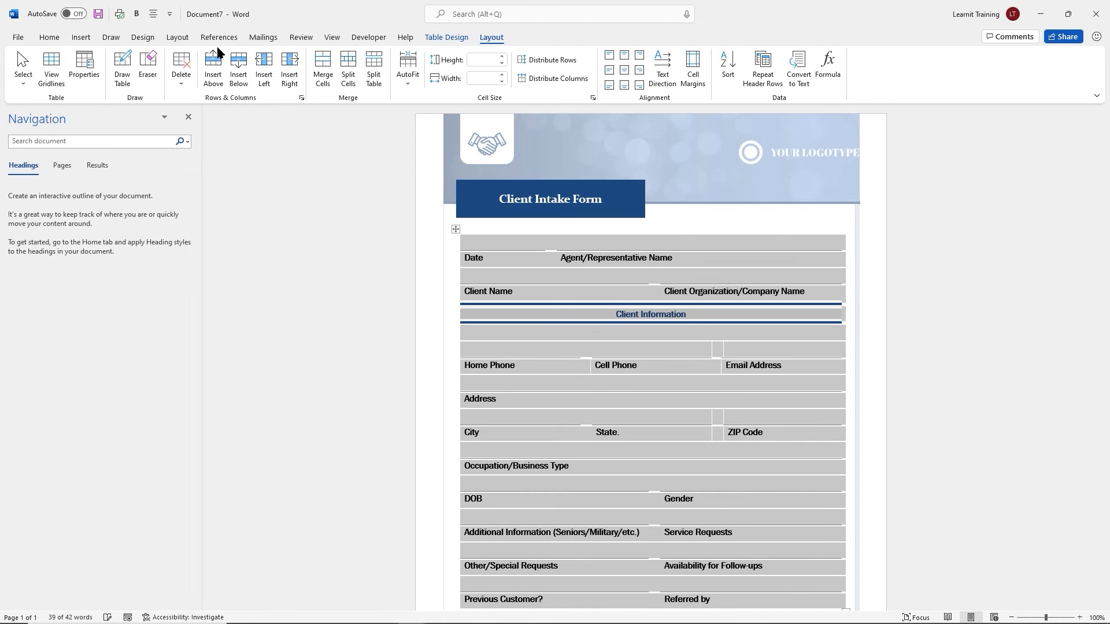
left_click(51, 72)
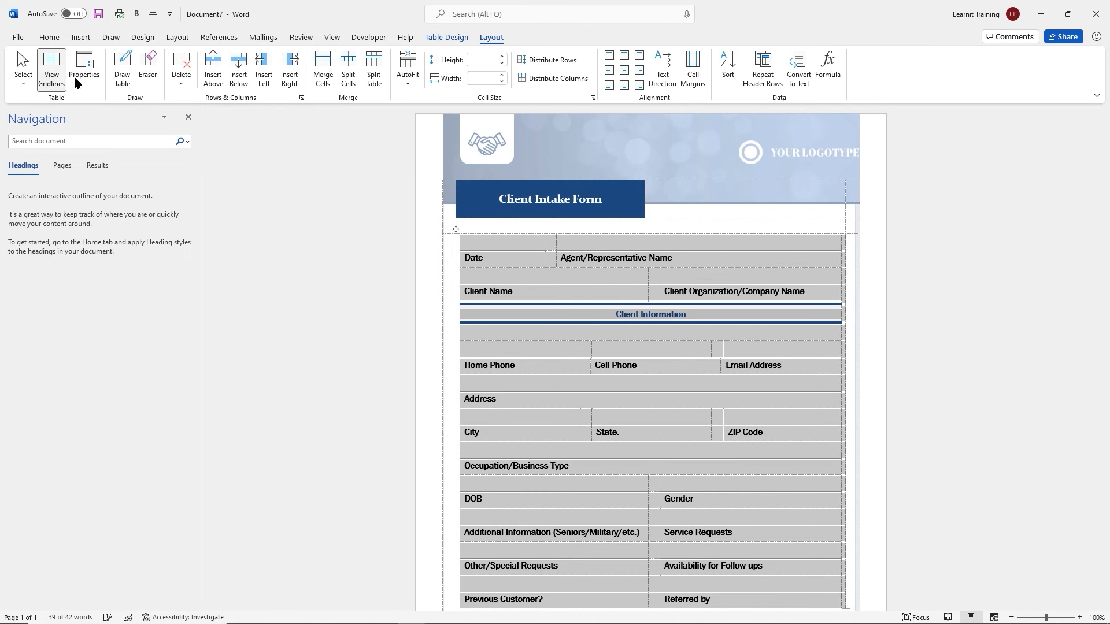
left_click(581, 282)
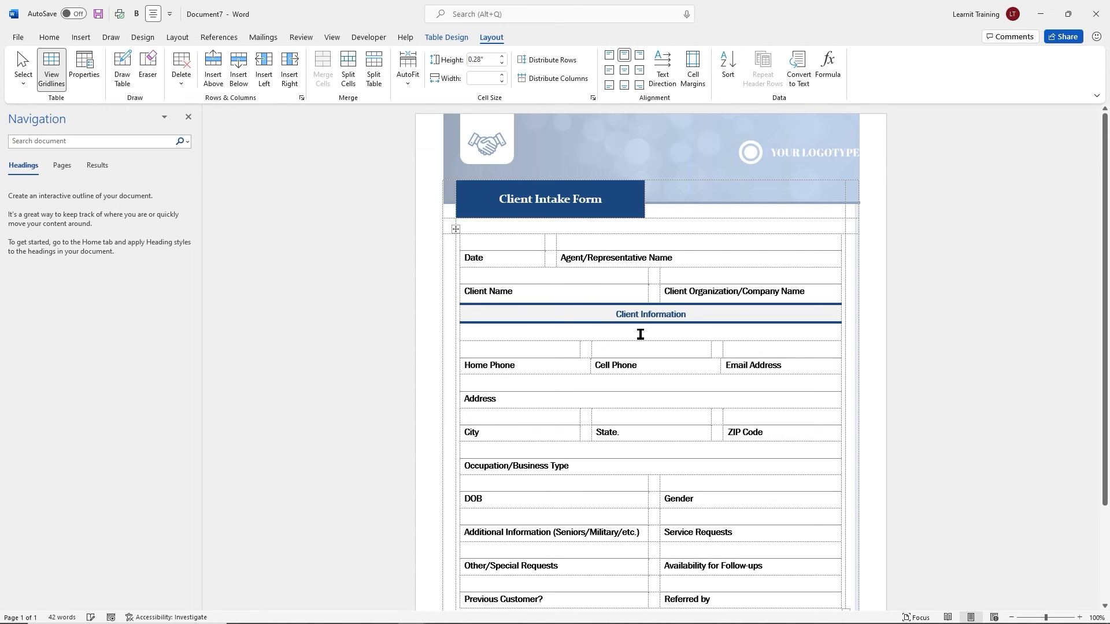
Examine the label cells and footer of the client intake form, and close the document without saving it
double_click(505, 258)
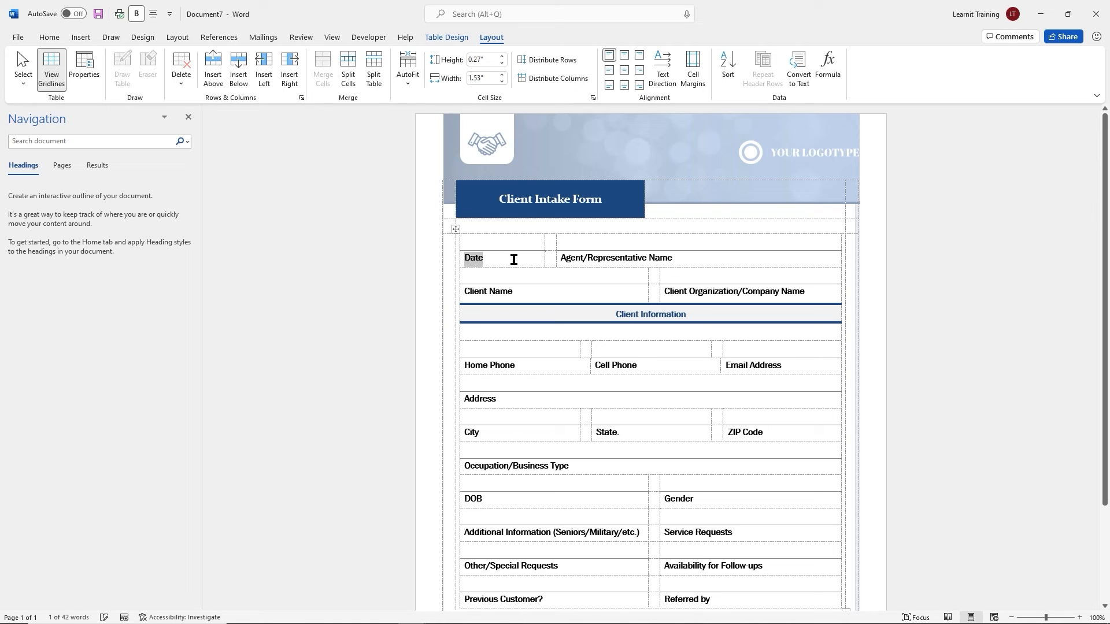
triple_click(542, 295)
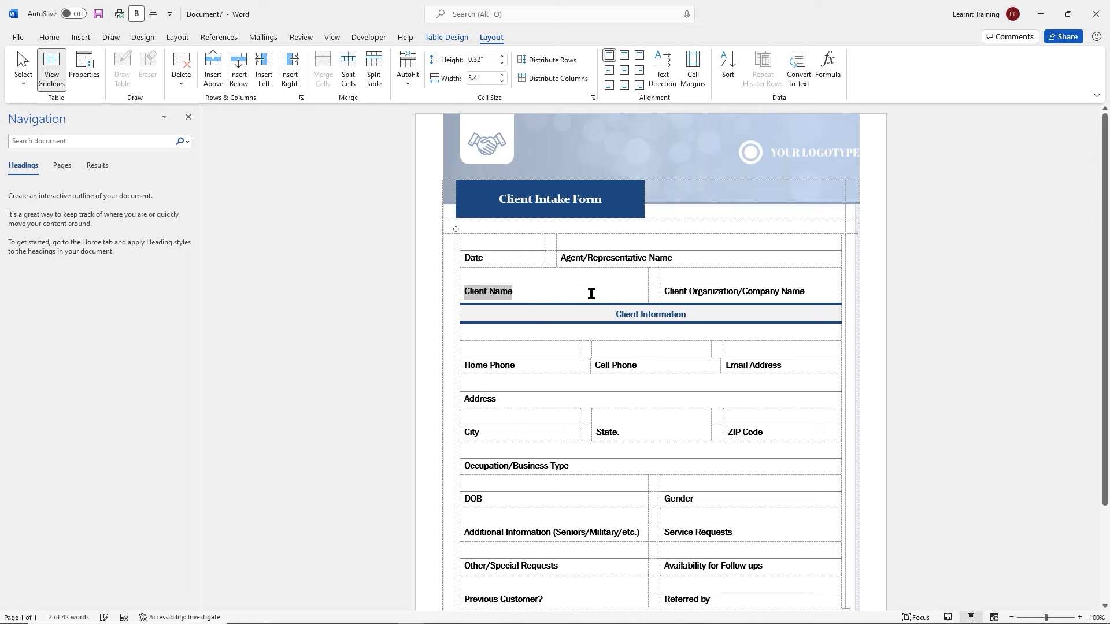
triple_click(654, 365)
scroll(654, 366, "down", 4)
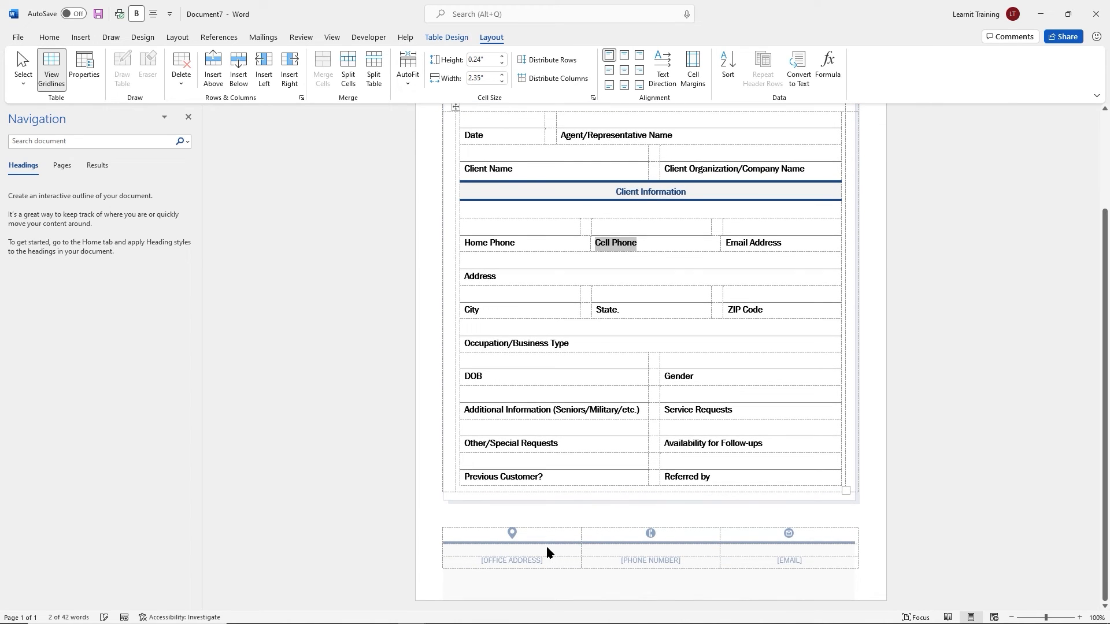
left_click(546, 550)
scroll(584, 385, "up", 4)
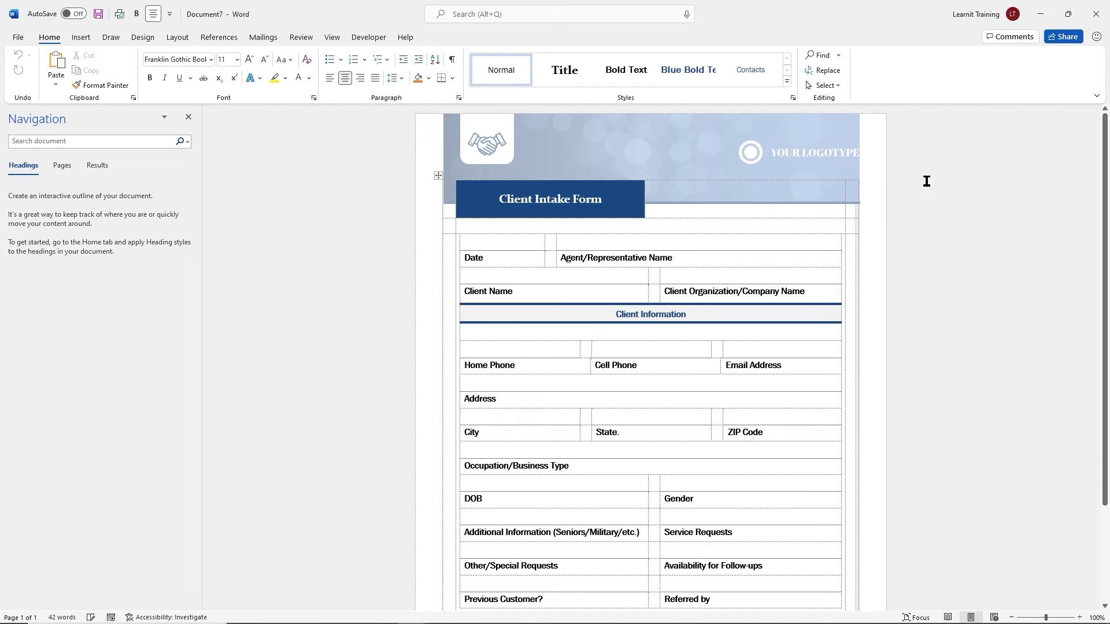
left_click(1095, 17)
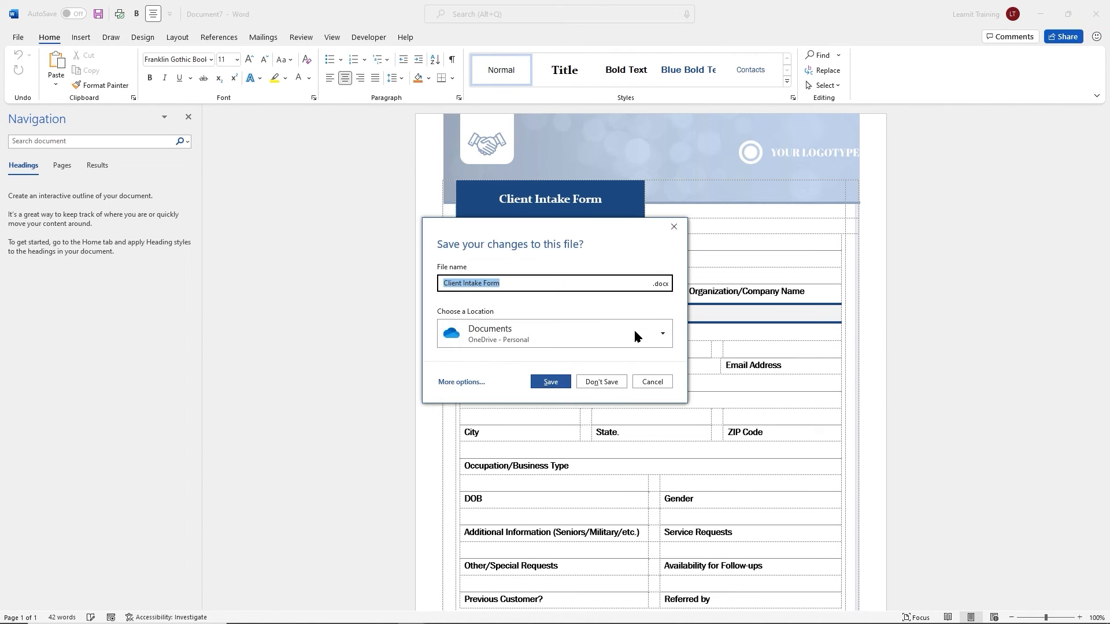
left_click(601, 382)
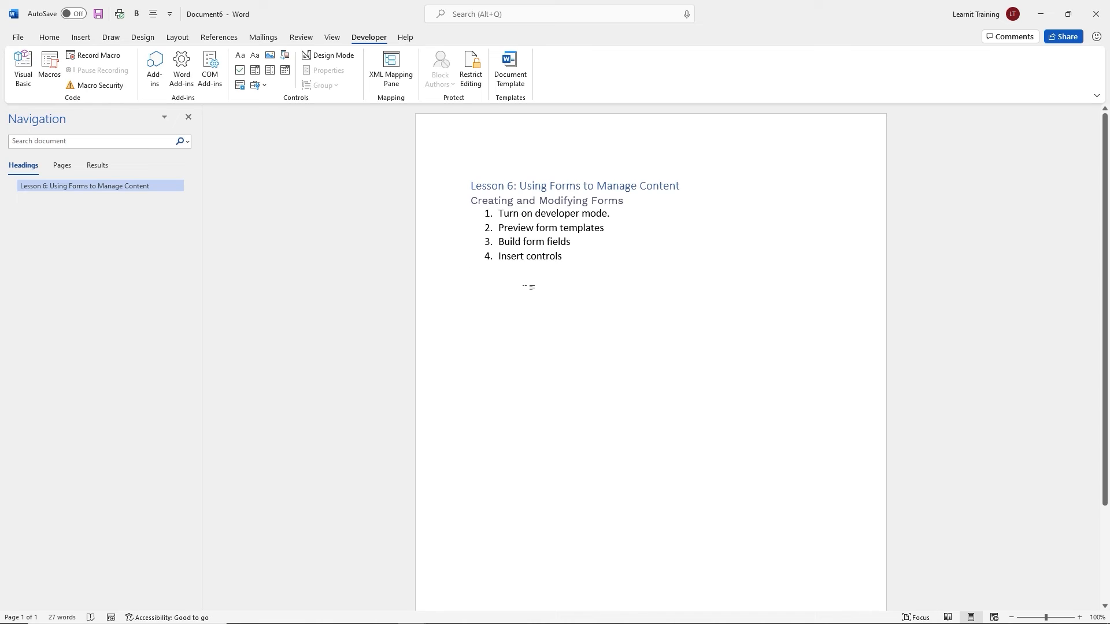
Add the line "Registration form" below the numbered list, followed by the field labels "Last Name" and "First Name" on separate lines
type("R")
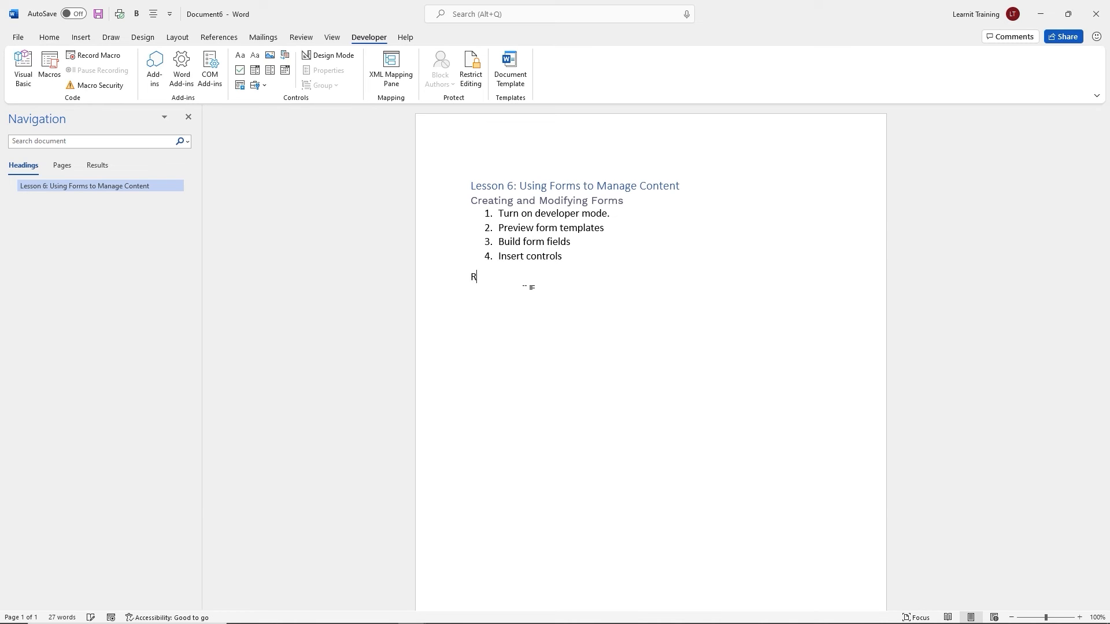
type("egistration form LAs")
key("BackSpace")
key("BackSpace")
type("ast Nam")
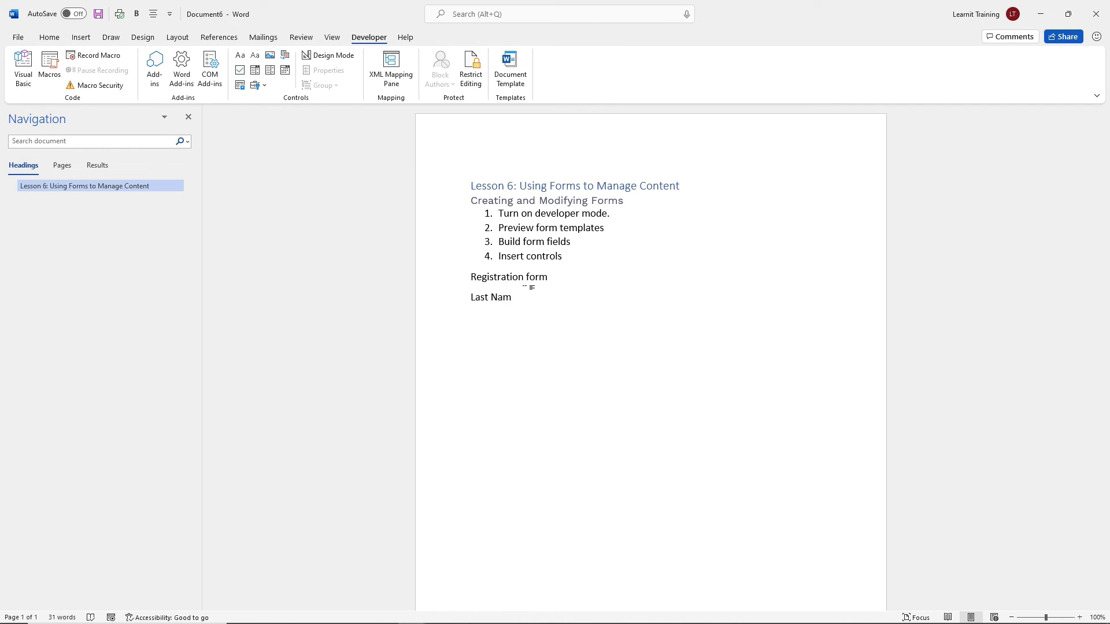
type("e")
type("Fisrt")
key("BackSpace")
key("BackSpace")
key("BackSpace")
type("rst Name")
key("Tab")
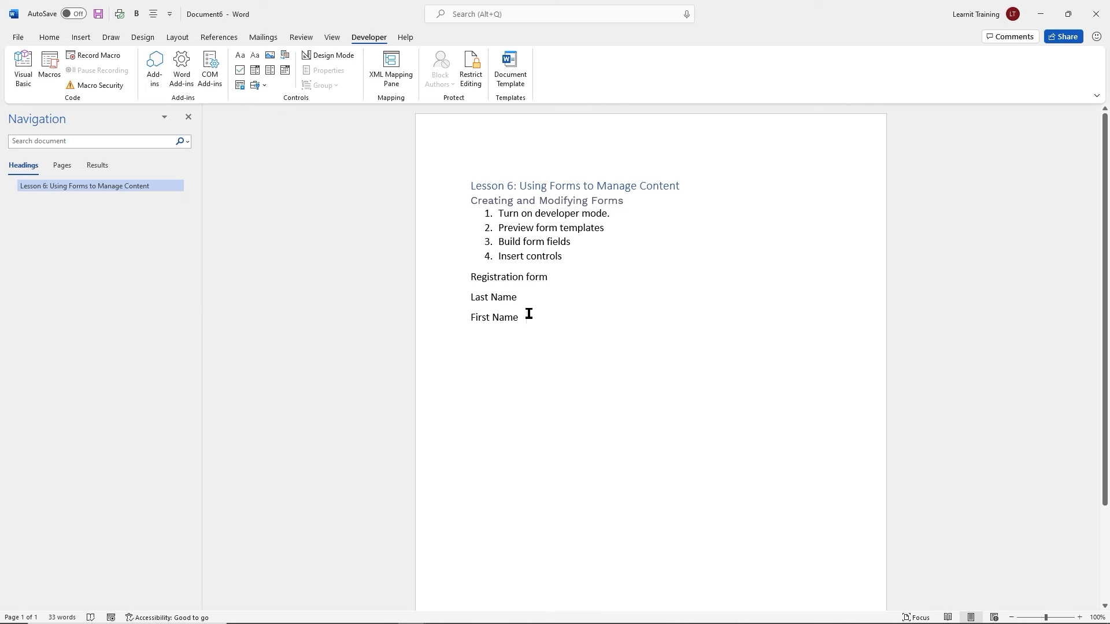
key("Return")
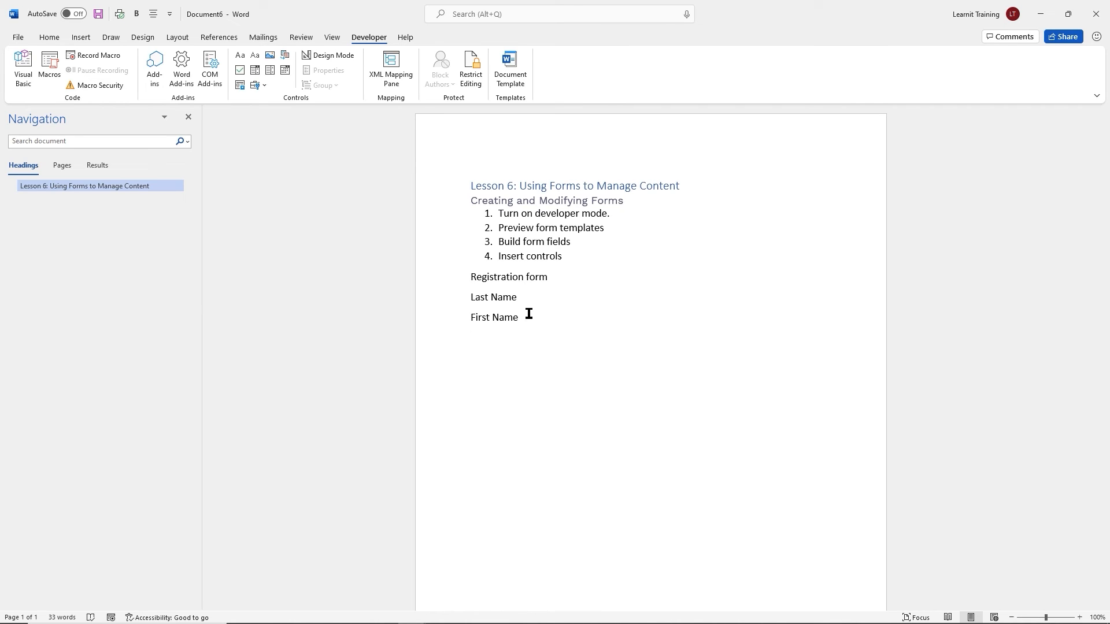
Add the field labels "Registered", "Date" and "Jacket Size" on separate lines below First Name
type("Regi")
type("stere")
type("d ")
type("D")
type("ate")
type("Jacke")
type("t ")
type("S")
type("ize")
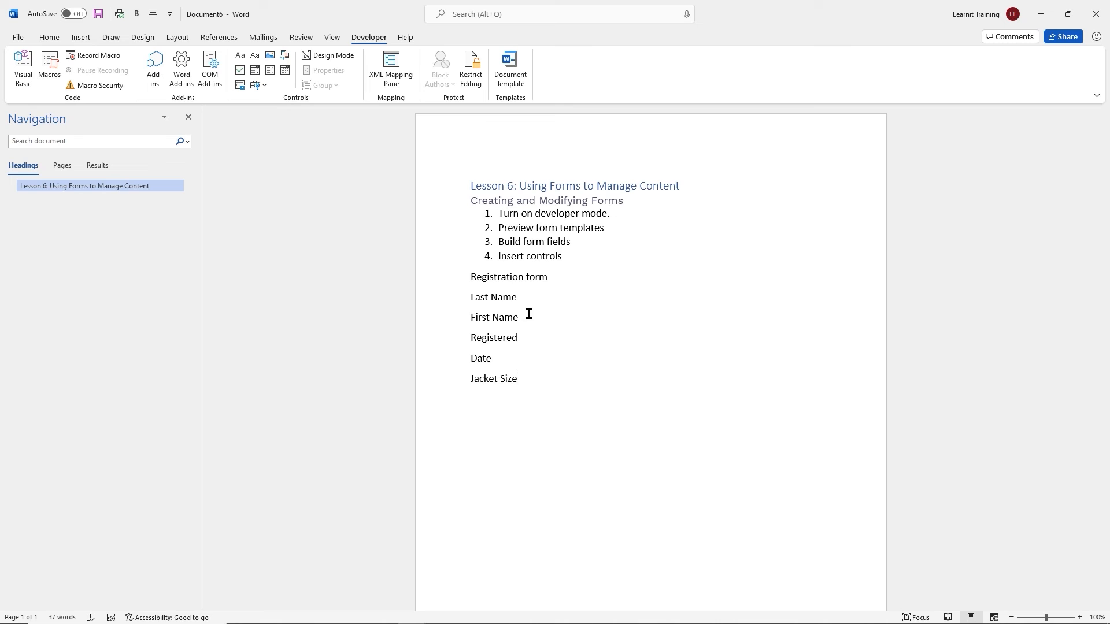
key("Return")
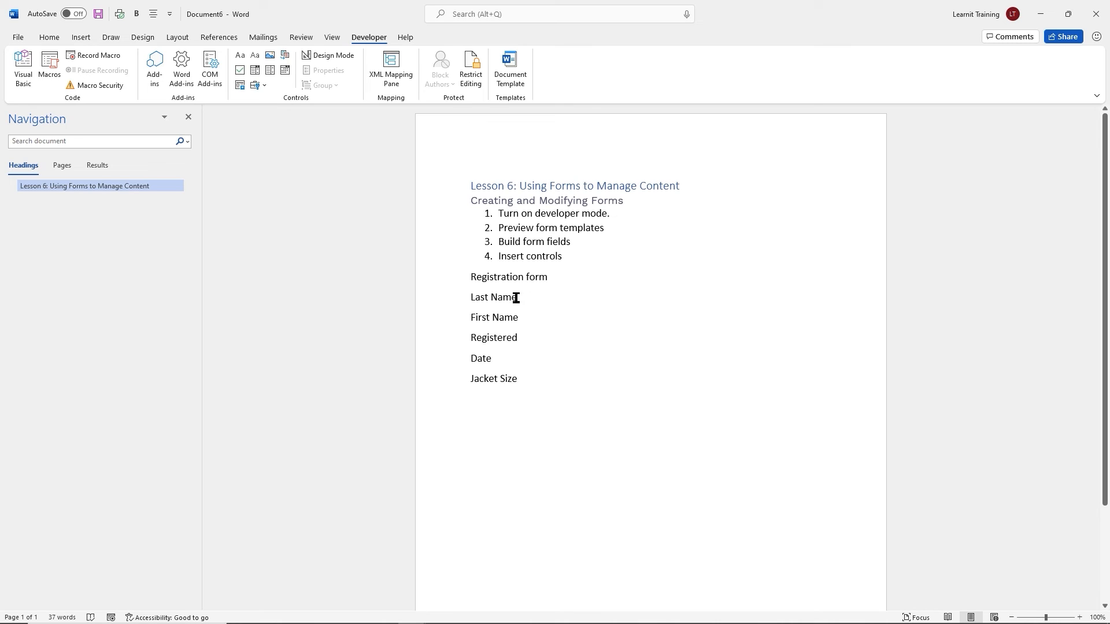
Insert a tab space after the registration form's field labels to align the positions for the controls
left_click(530, 338)
key("Tab")
left_click(534, 381)
key("Tab")
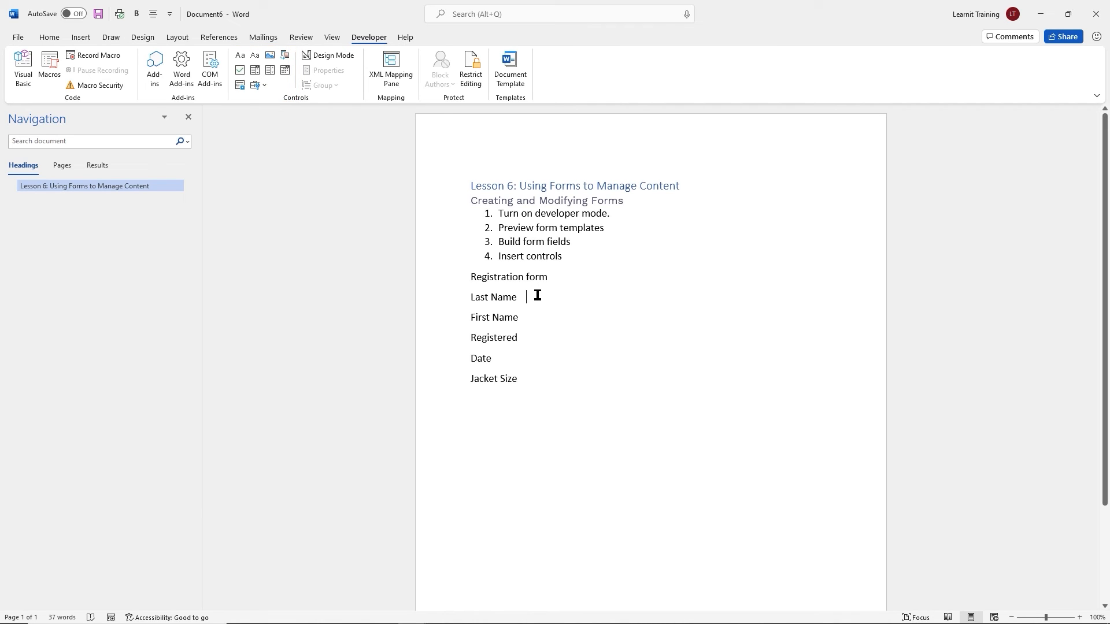
Insert a rich text content control after the Last Name label and another after First Name
left_click(240, 58)
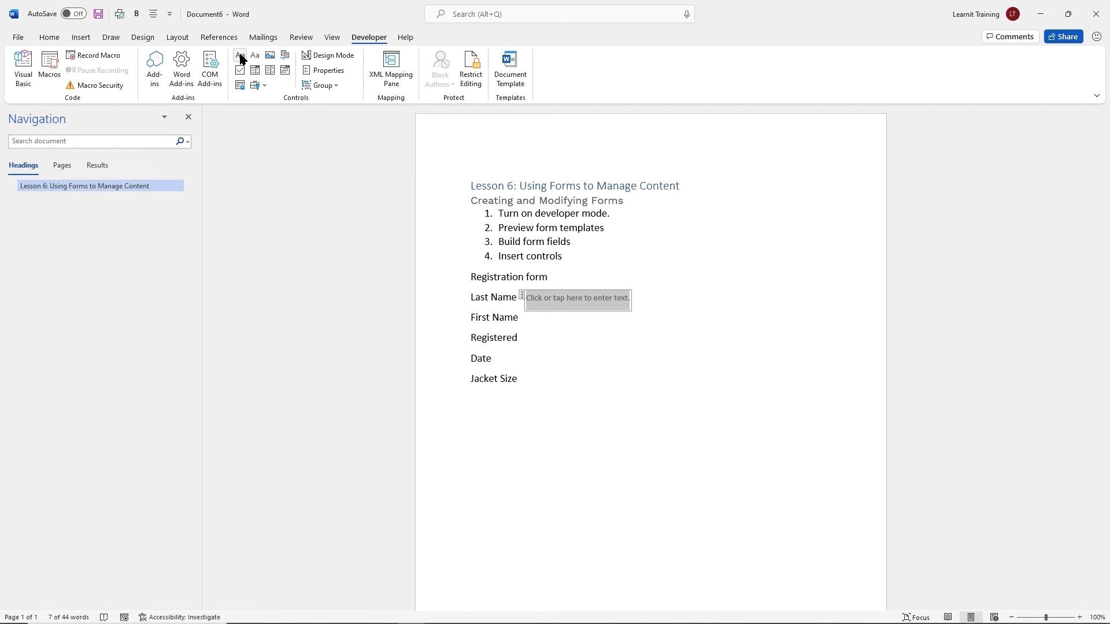
left_click(535, 318)
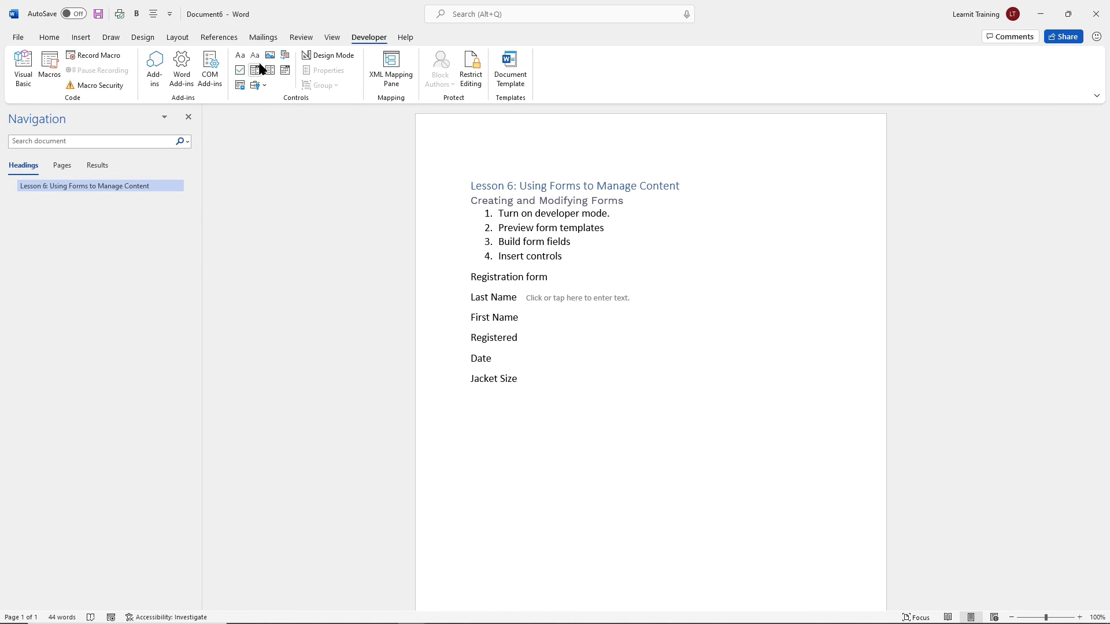
left_click(242, 57)
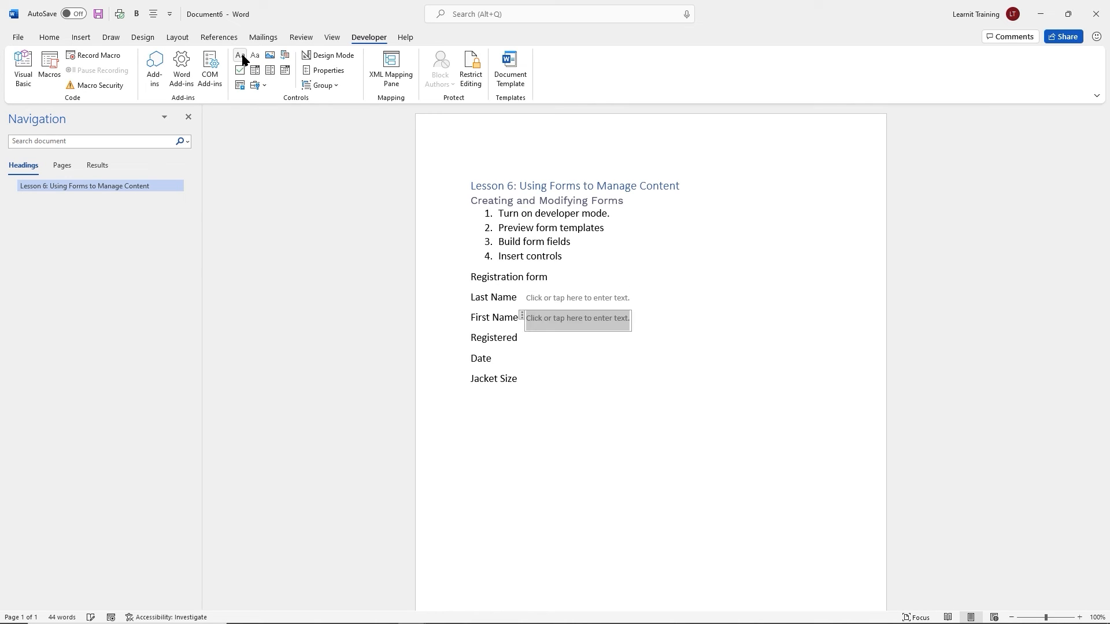
Add the options "YES" and "NO" after the Registered label, each followed by a check box content control
left_click(534, 339)
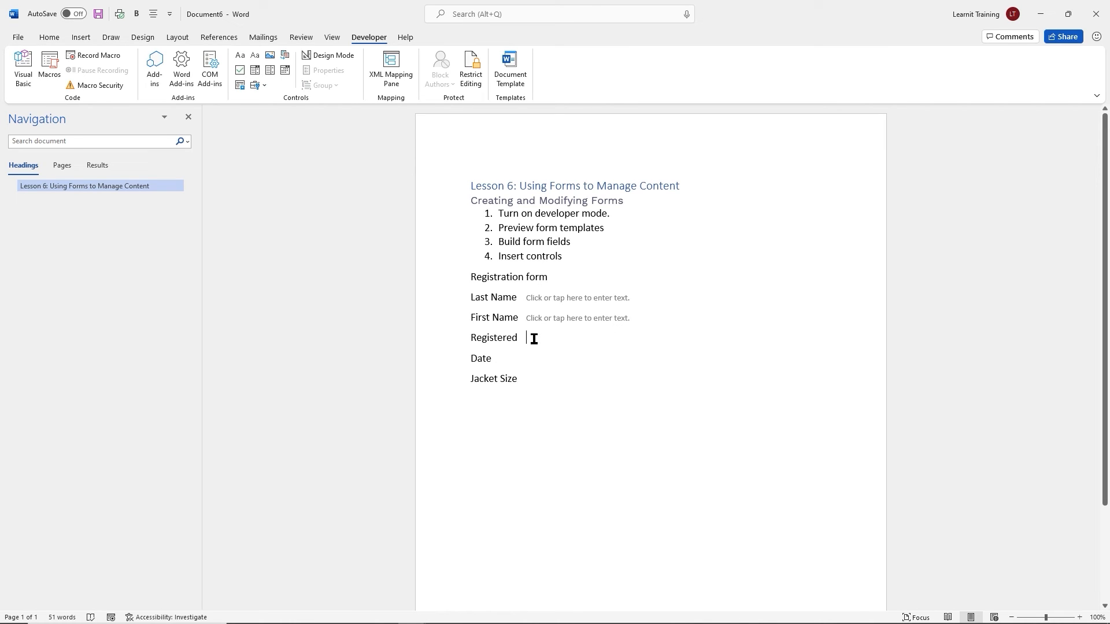
type("YES☐ NO")
left_click(241, 69)
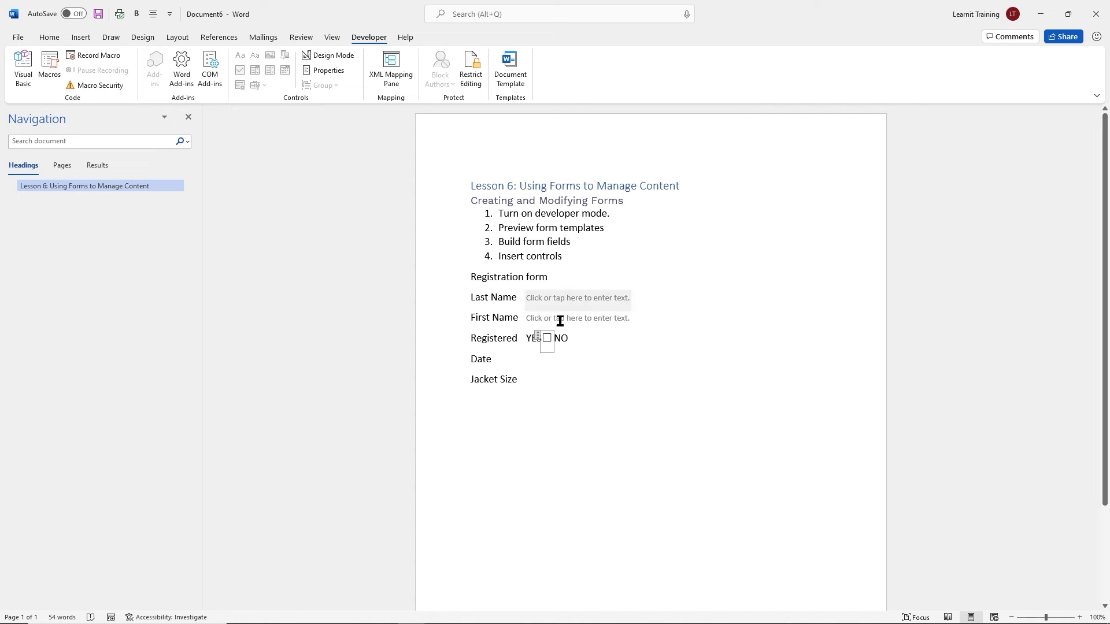
left_click(578, 338)
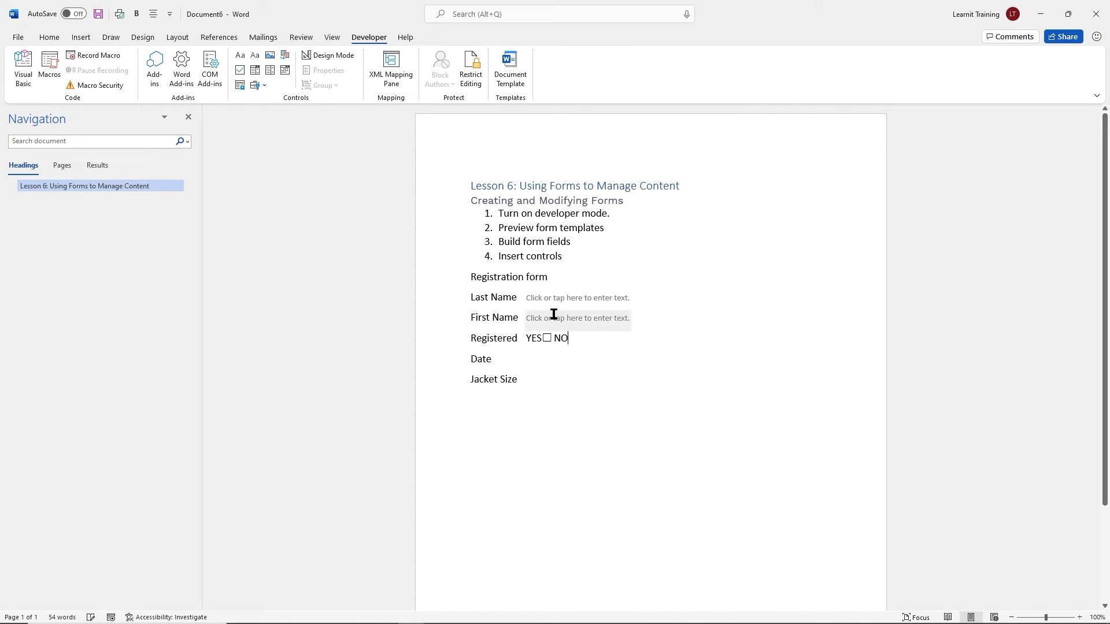
left_click(241, 70)
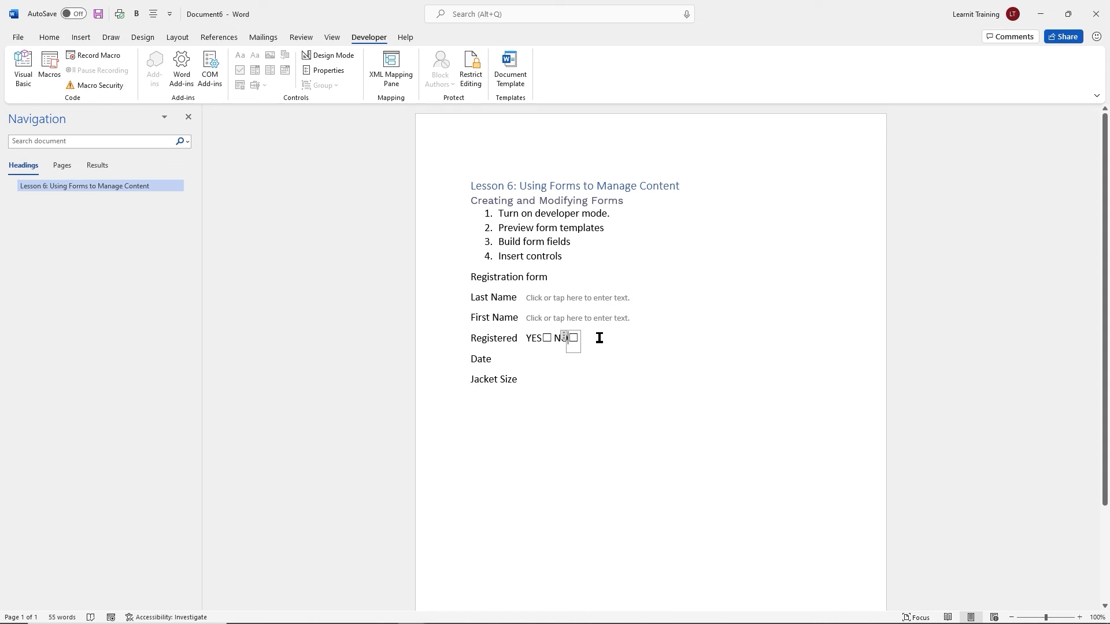
left_click(524, 362)
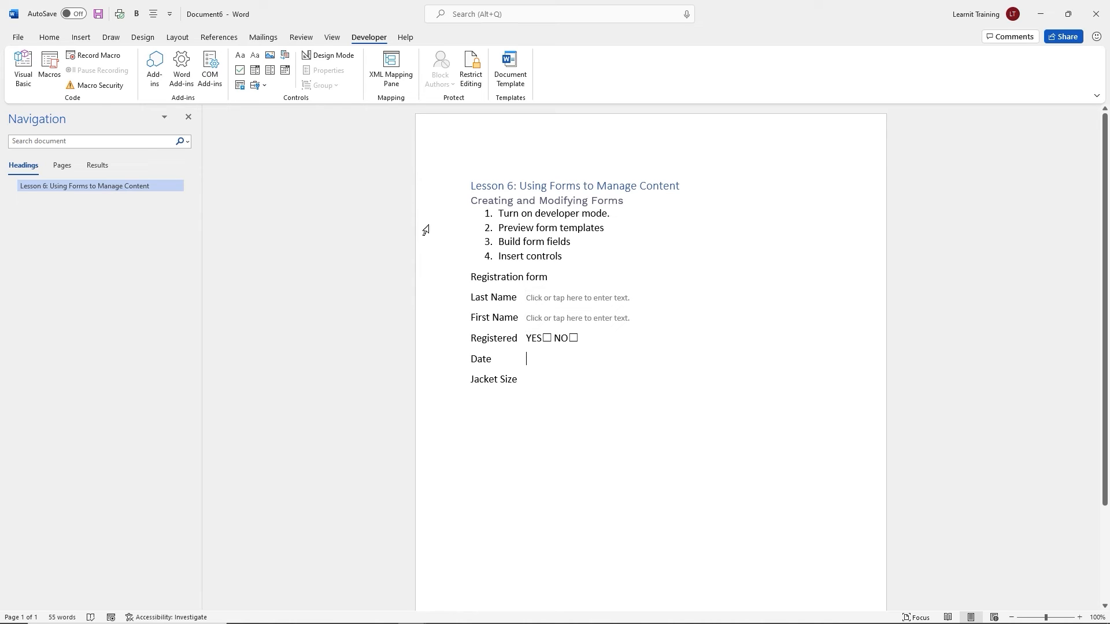
Insert a date picker content control after the Date label and a drop-down list content control after Jacket Size
left_click(286, 73)
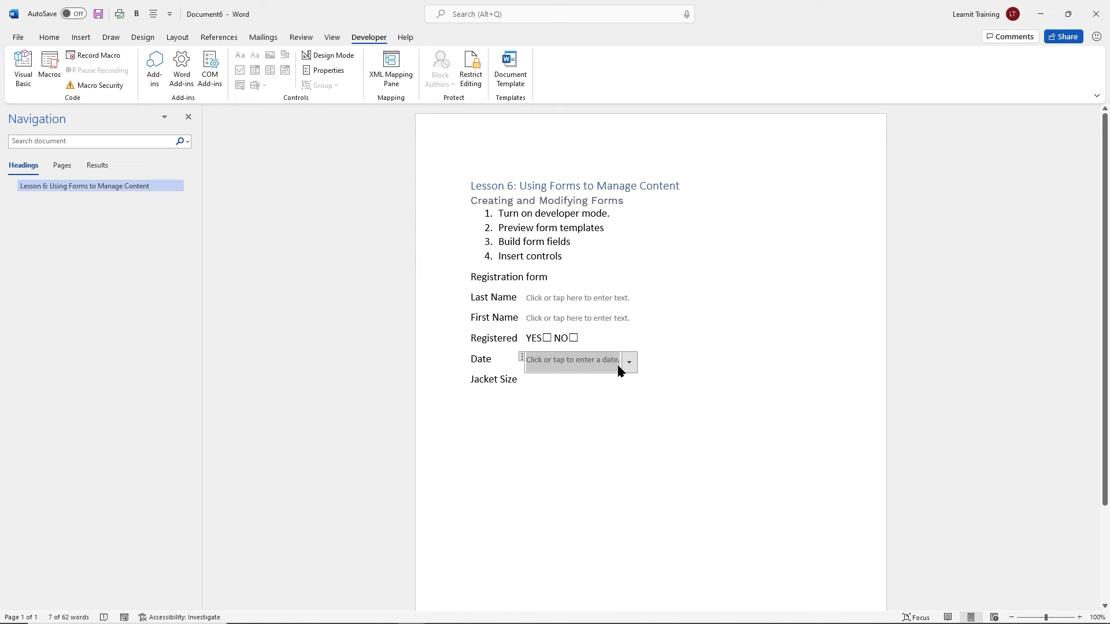
left_click(544, 383)
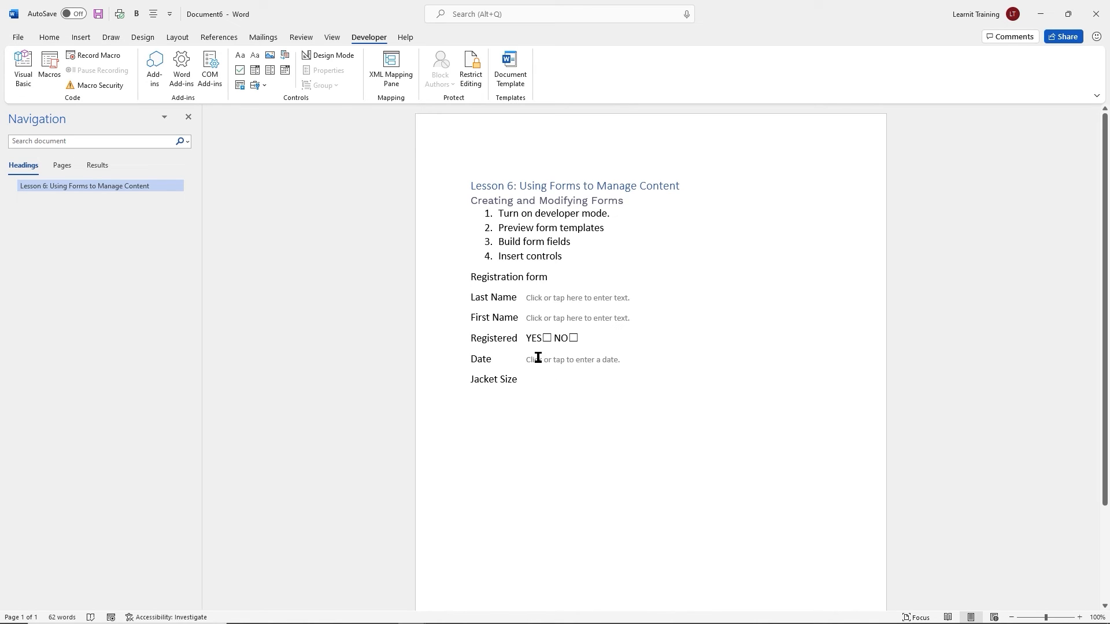
left_click(269, 76)
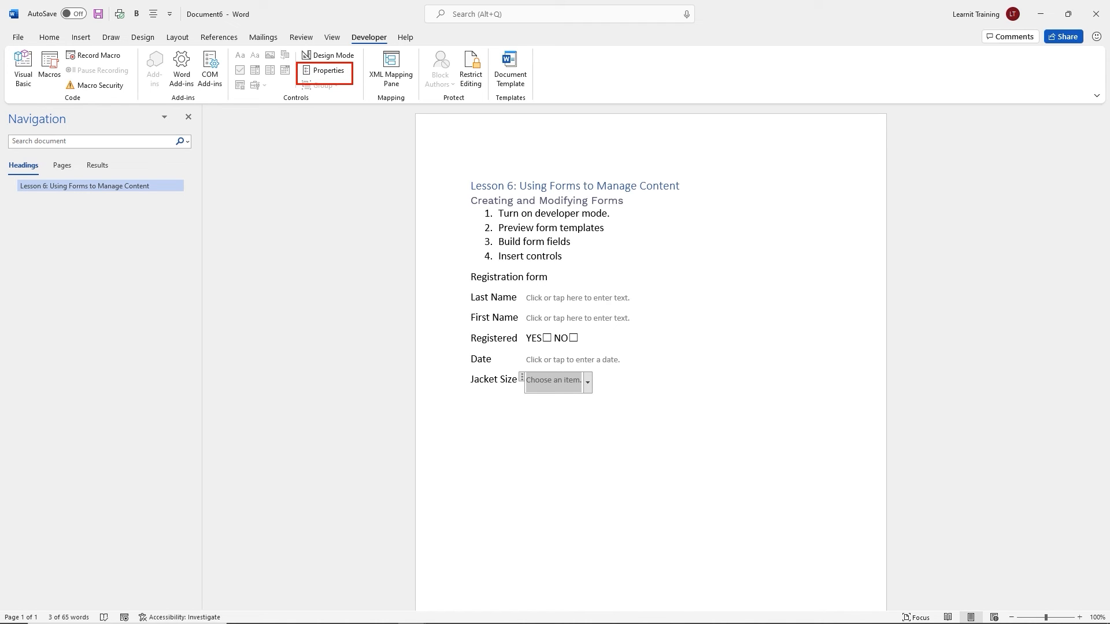
Add the choices Small, Medium, Large and XLarge to the Jacket Size drop-down list's properties
left_click(326, 71)
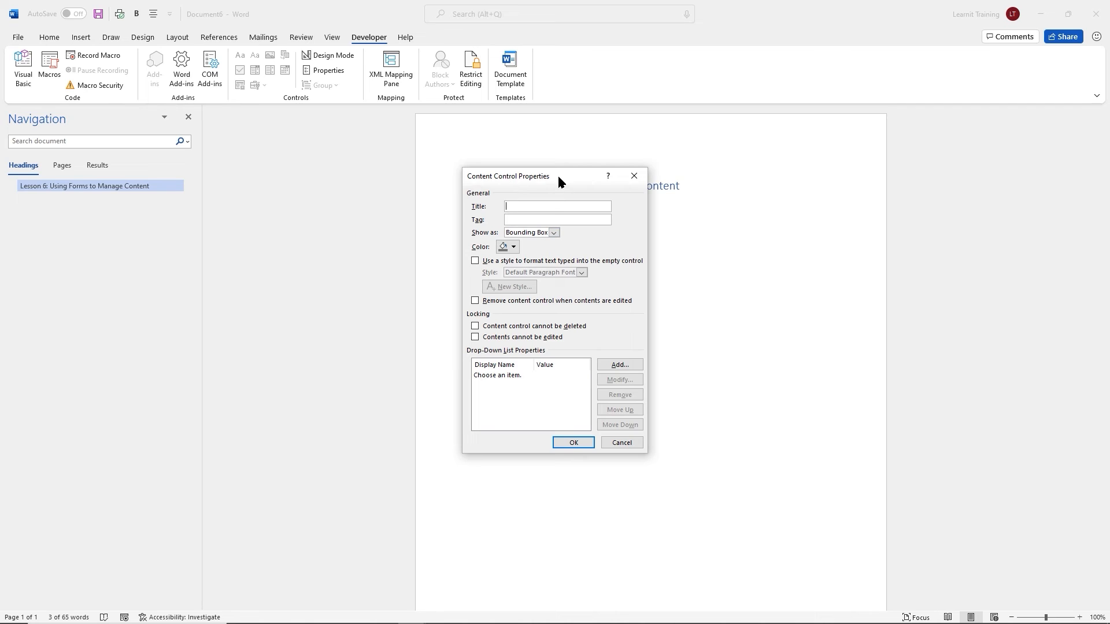
left_click_drag(558, 181, 775, 208)
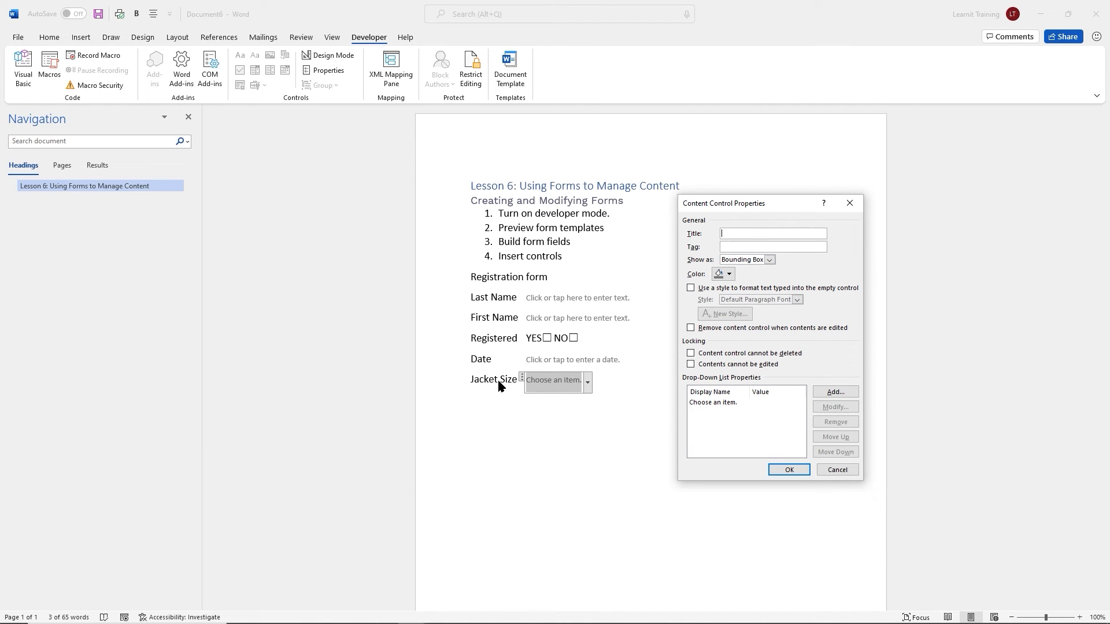
left_click(845, 397)
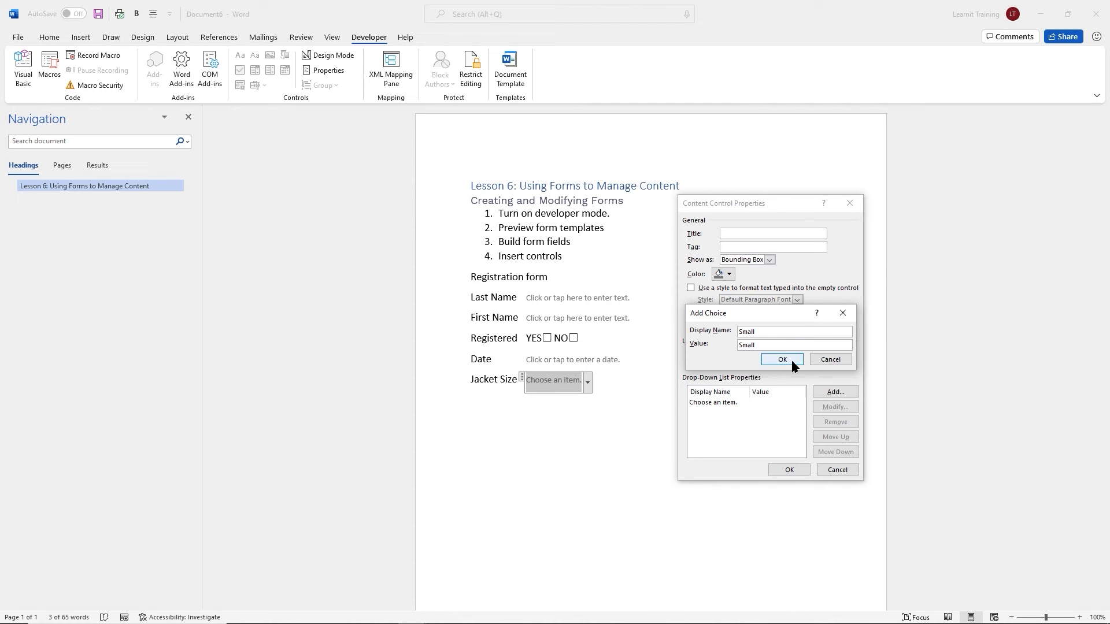
left_click(790, 358)
left_click(847, 393)
type("Medium")
key("Return")
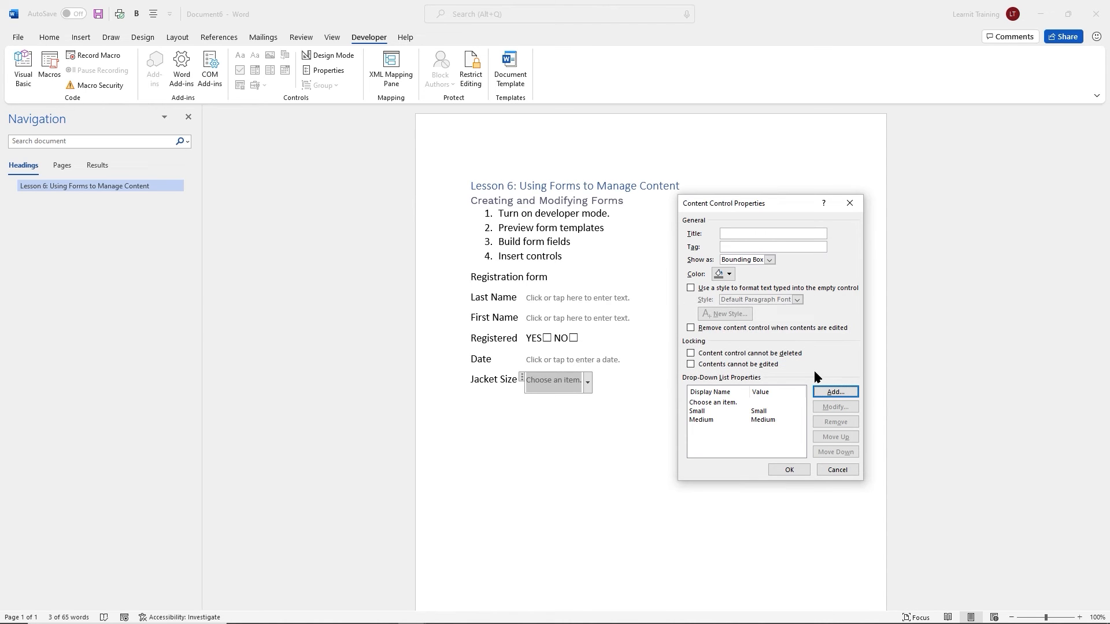
left_click(825, 391)
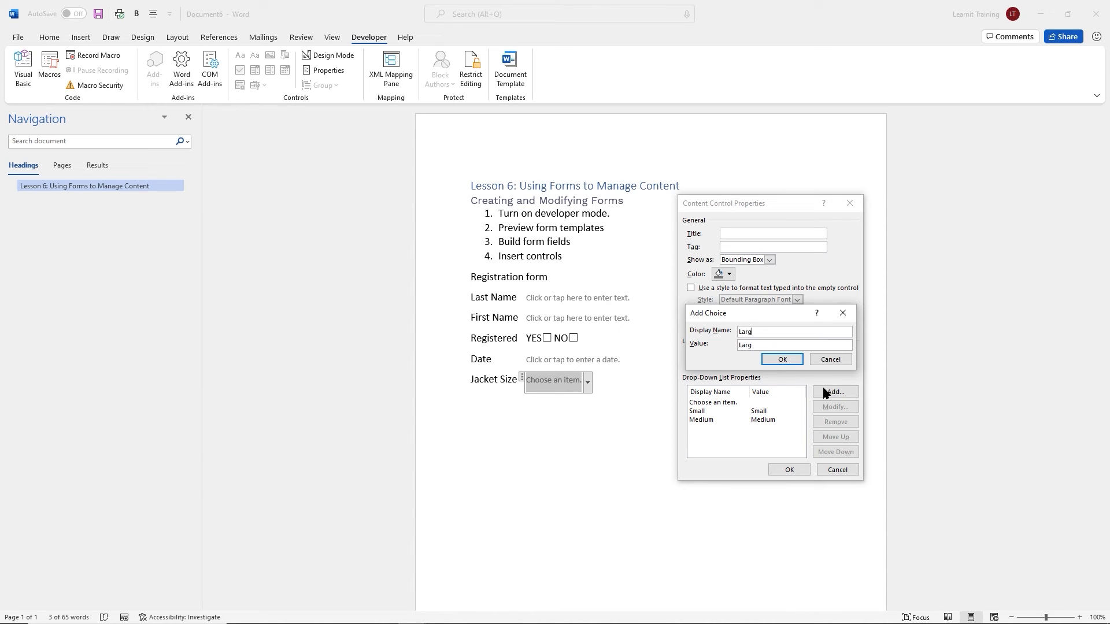
type("Large")
key("Return")
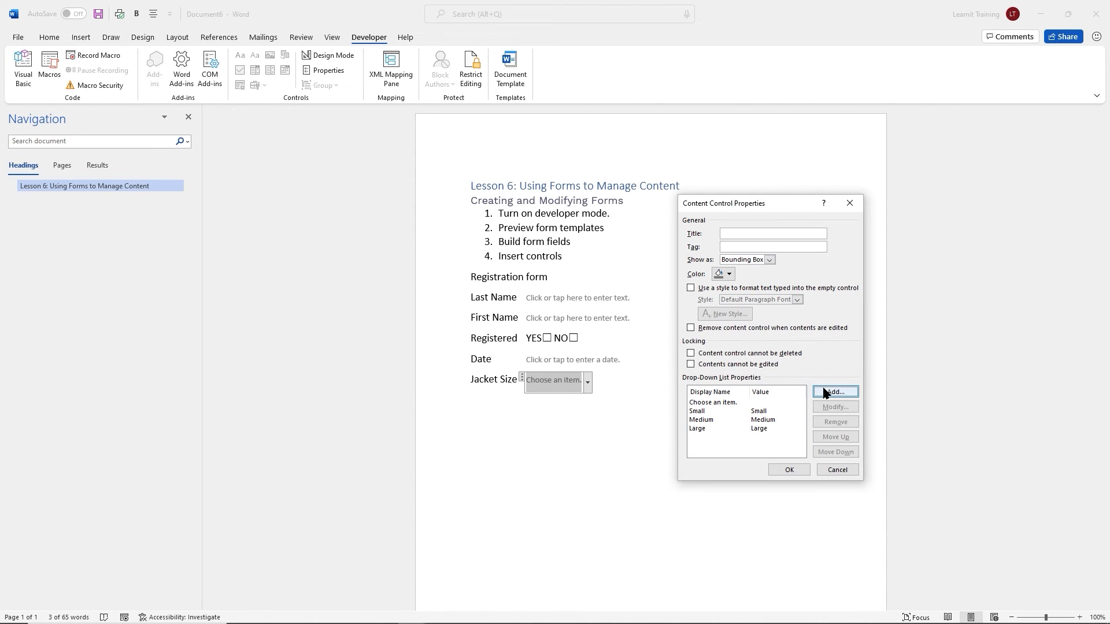
left_click(826, 392)
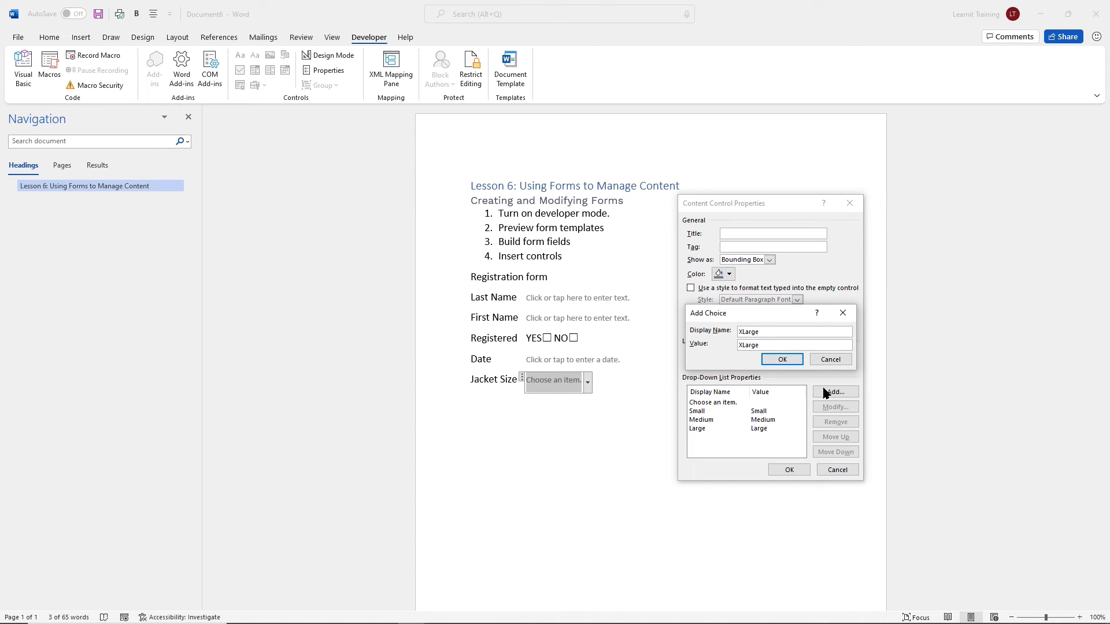
key("Return")
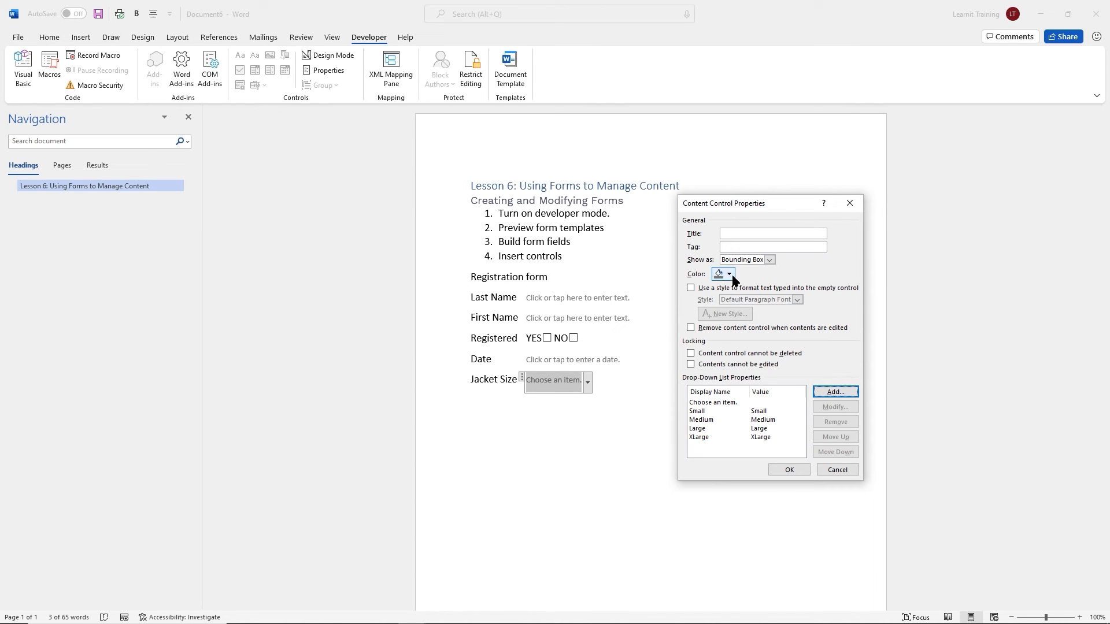
Set the Jacket Size content control's color to orange and apply its properties
left_click(728, 278)
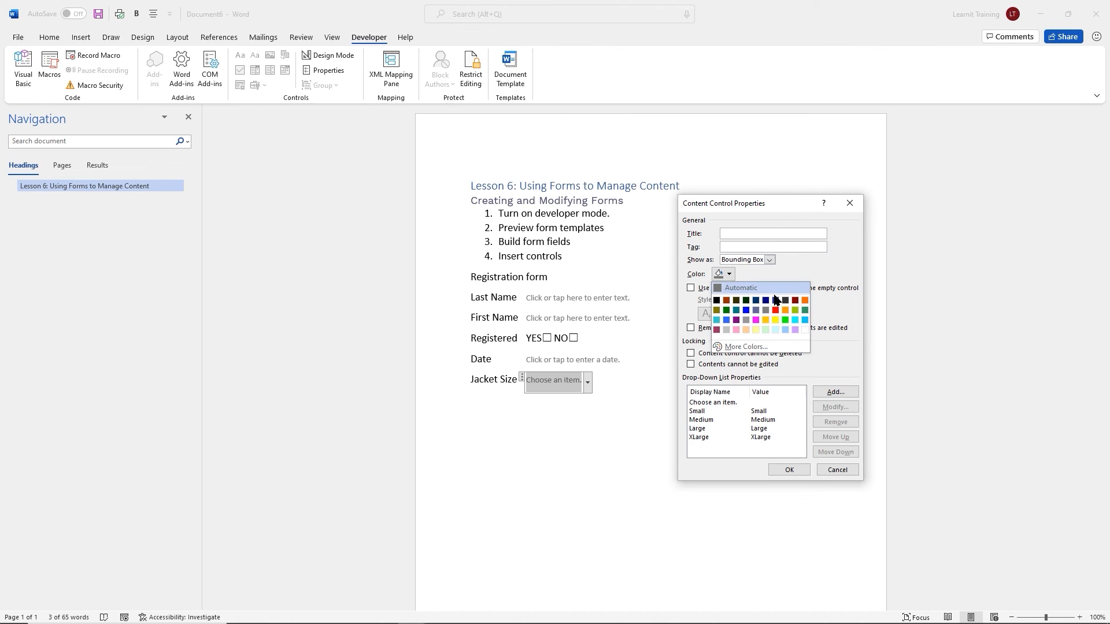
left_click(805, 302)
left_click(791, 471)
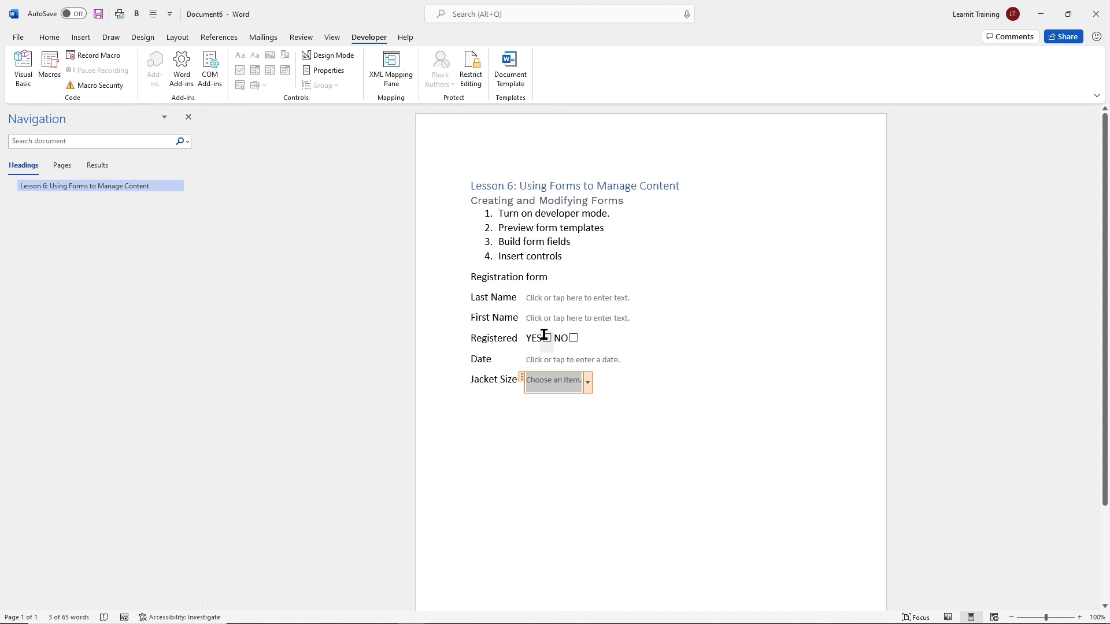
Set the Last Name content control's color to orange and format text typed into it with the Emphasis style
left_click(597, 300)
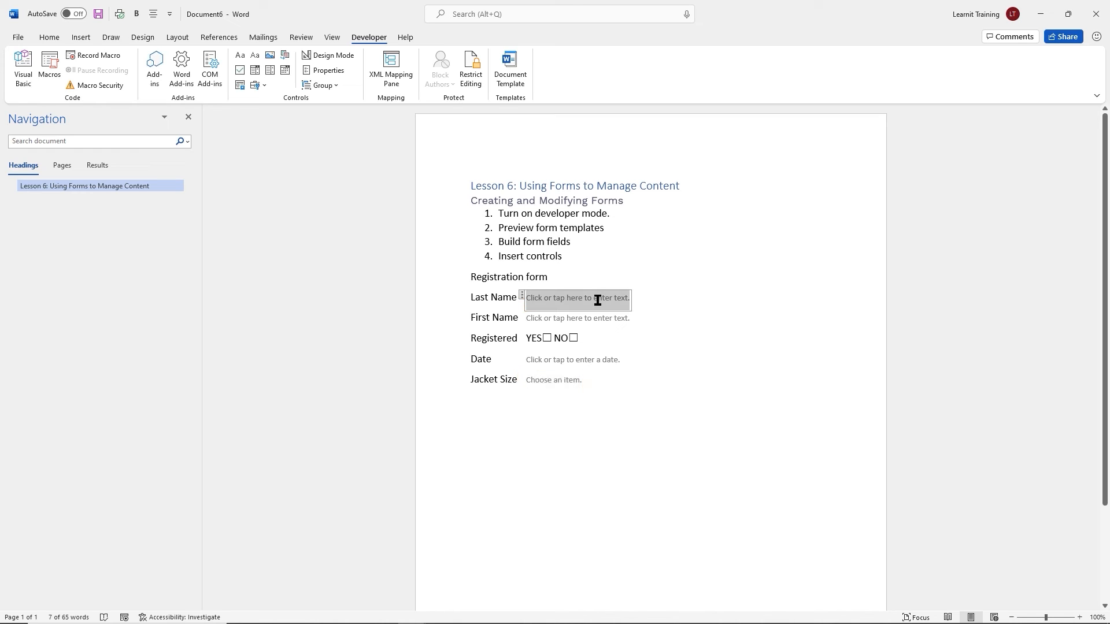
left_click(333, 71)
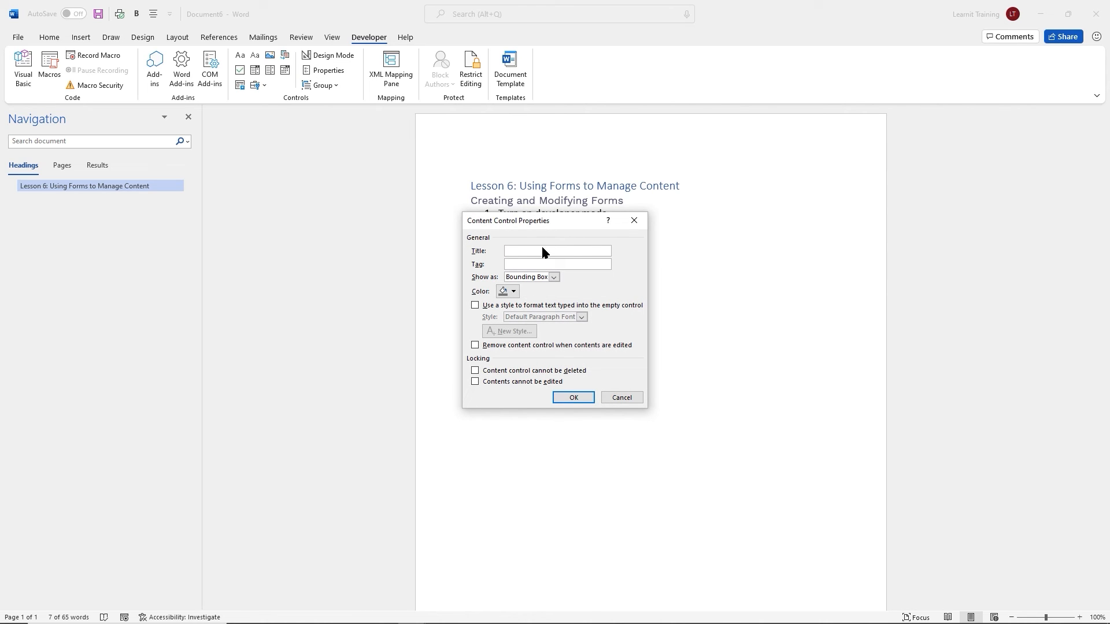
left_click(509, 292)
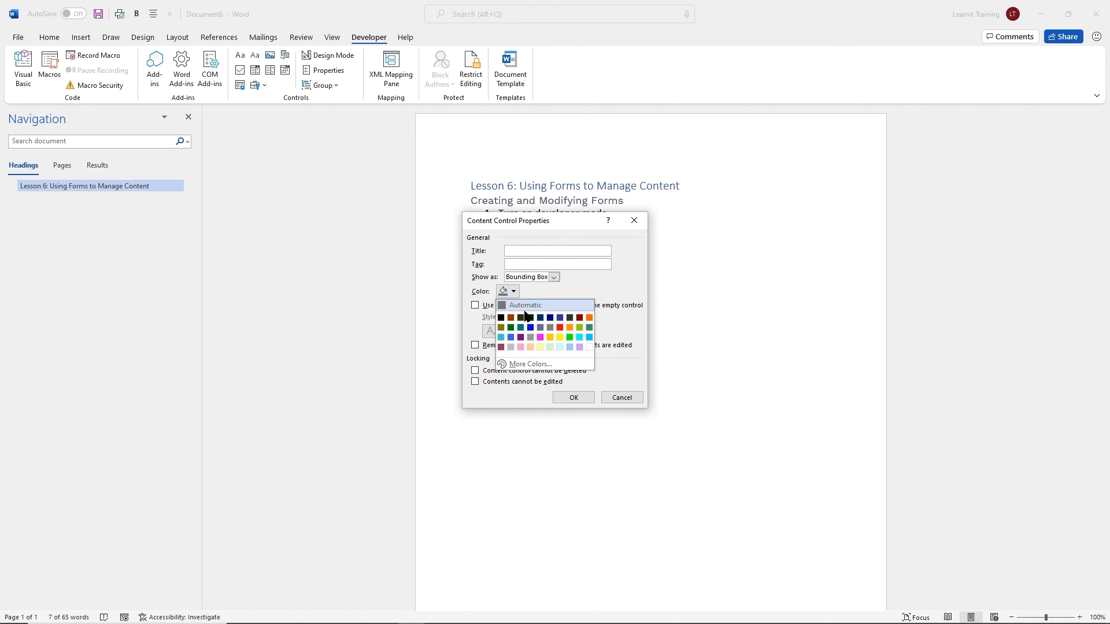
left_click(589, 318)
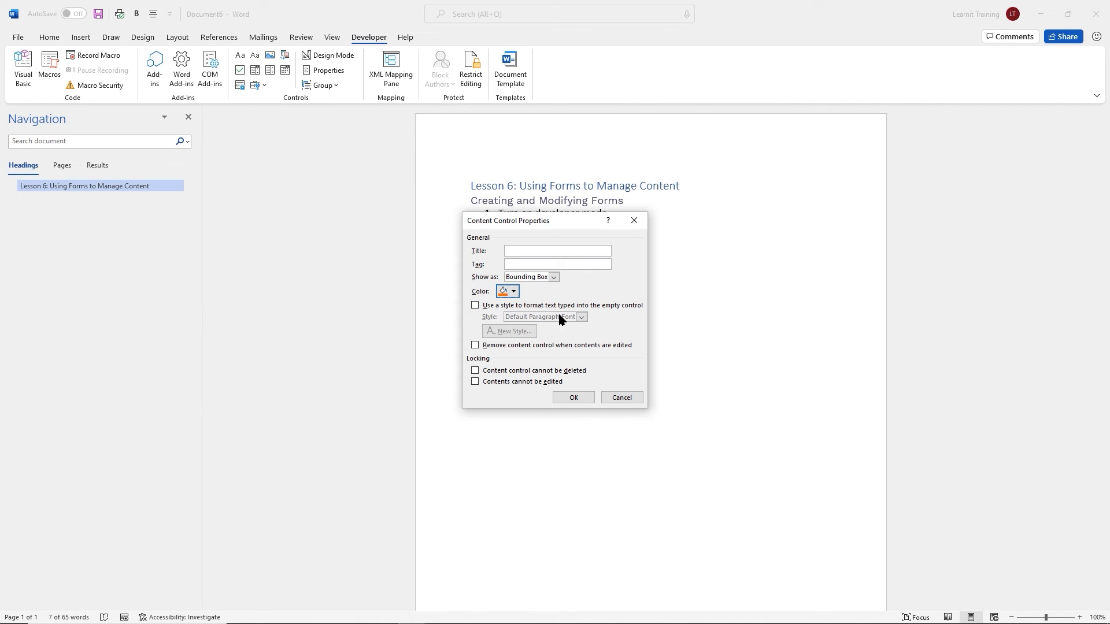
left_click(475, 305)
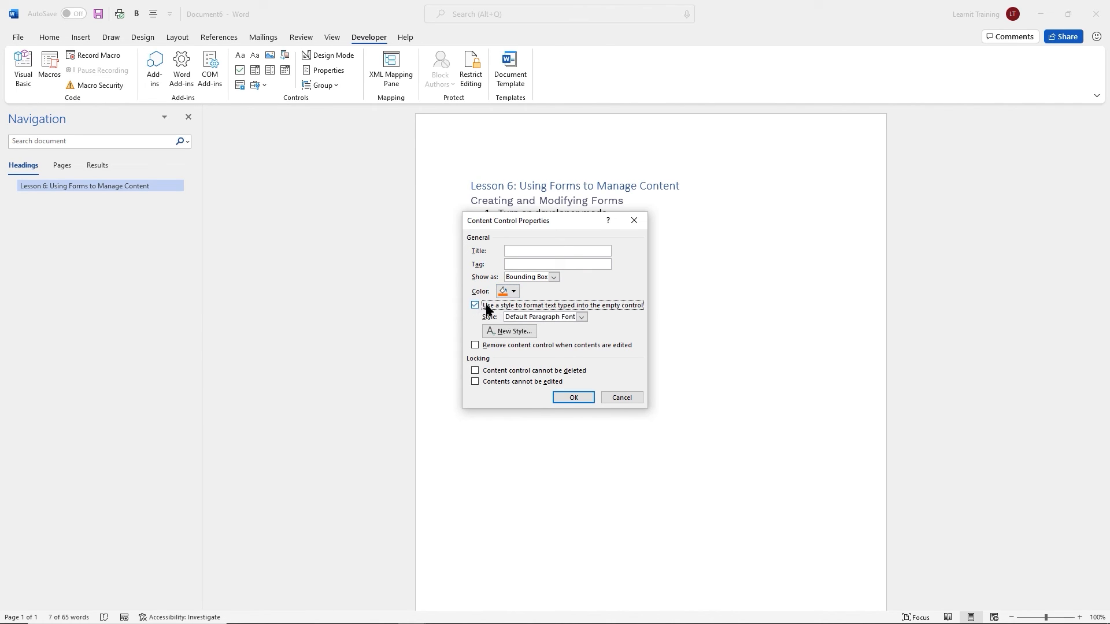
left_click(581, 317)
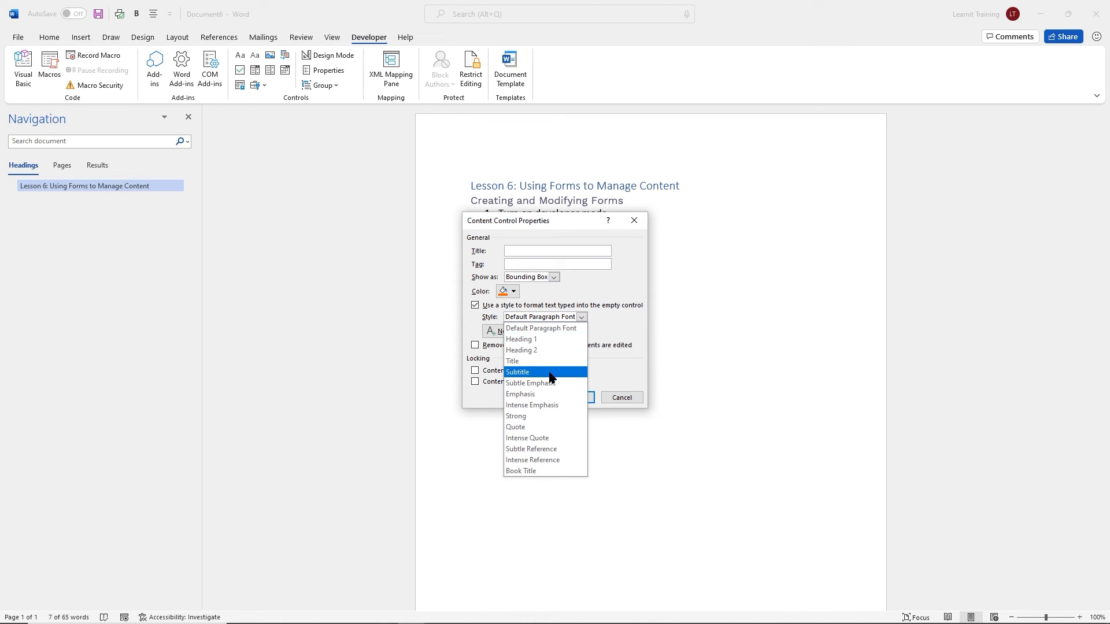
left_click(530, 396)
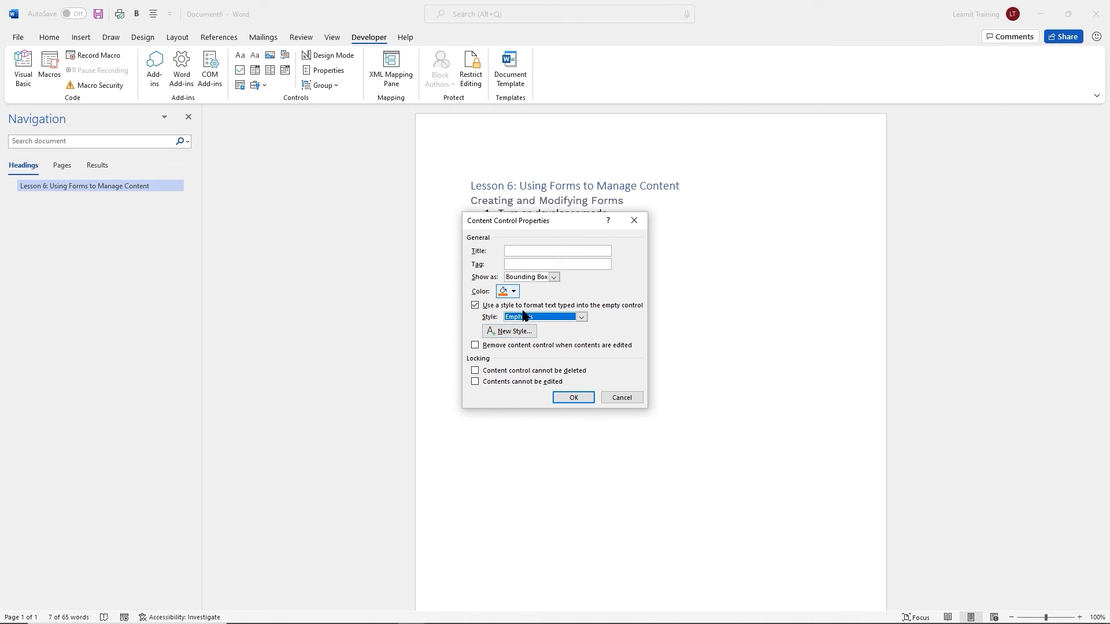
left_click(574, 398)
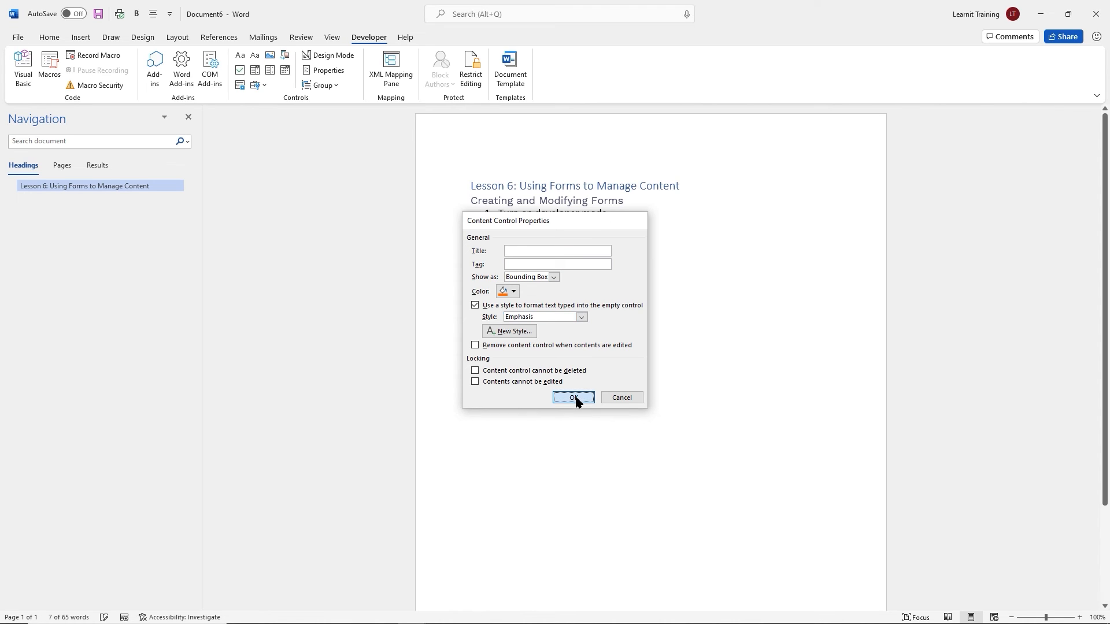
Give the First Name content control an orange color and the Emphasis style for text typed into it
left_click(560, 322)
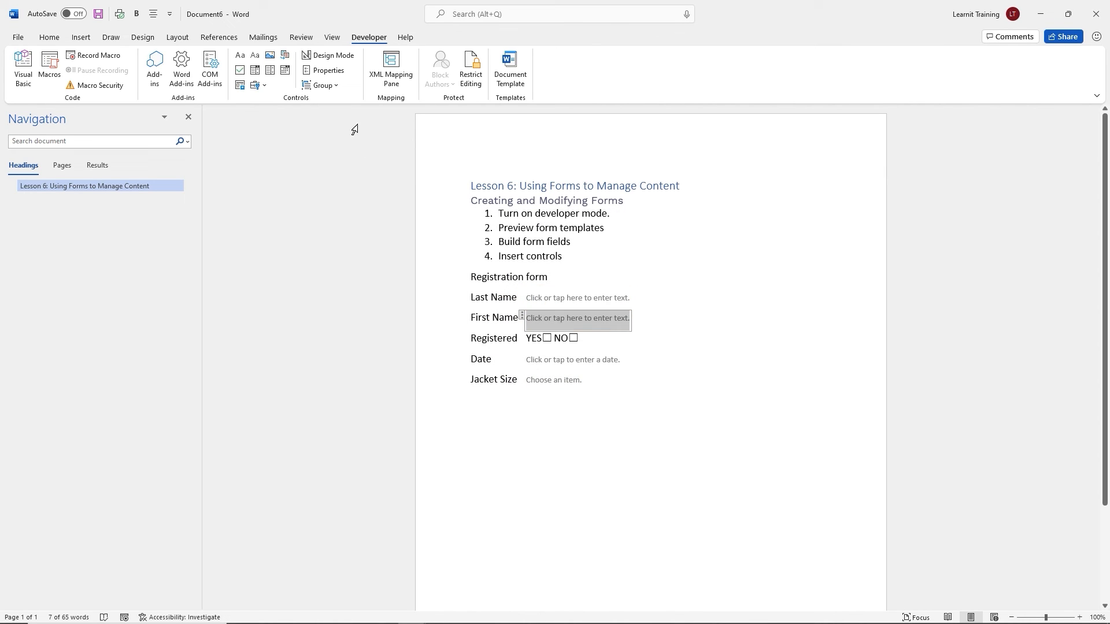
left_click(335, 71)
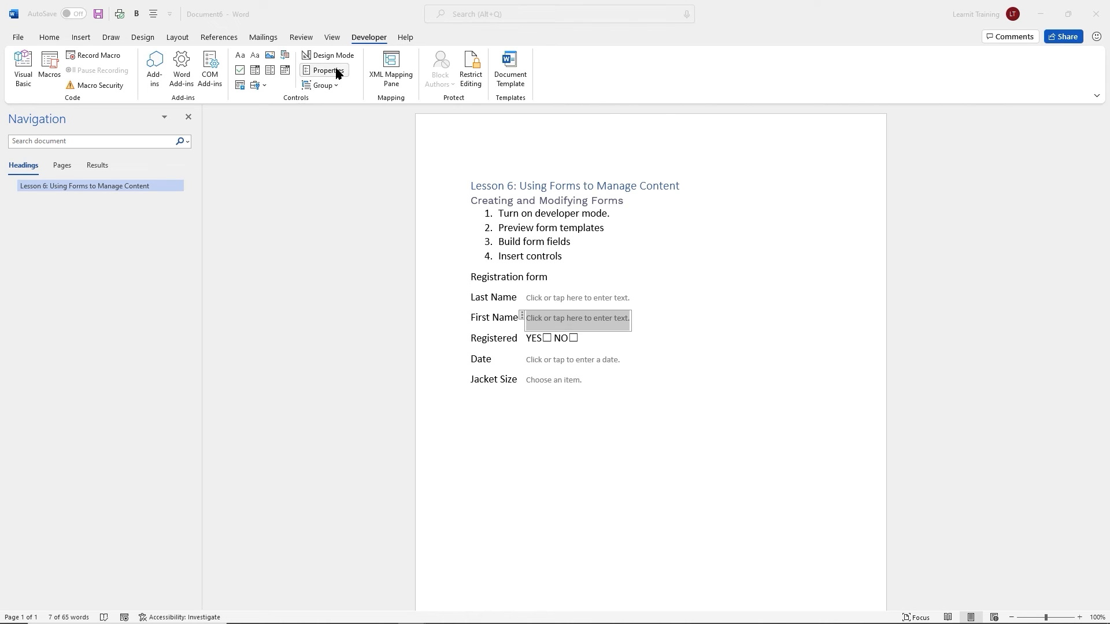
left_click(517, 292)
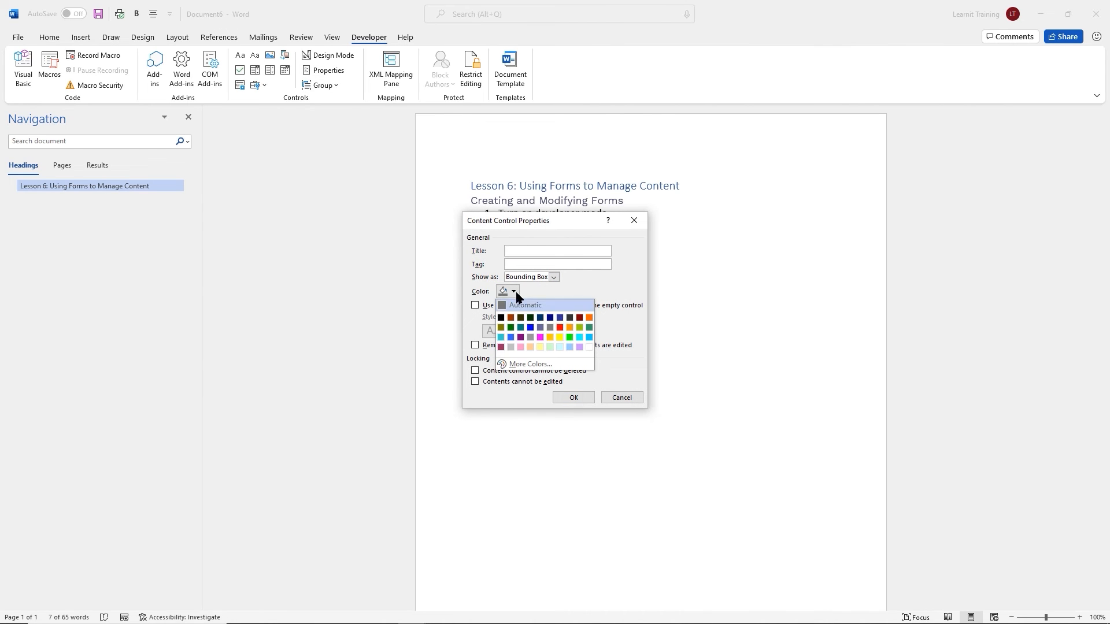
left_click(549, 318)
left_click(475, 305)
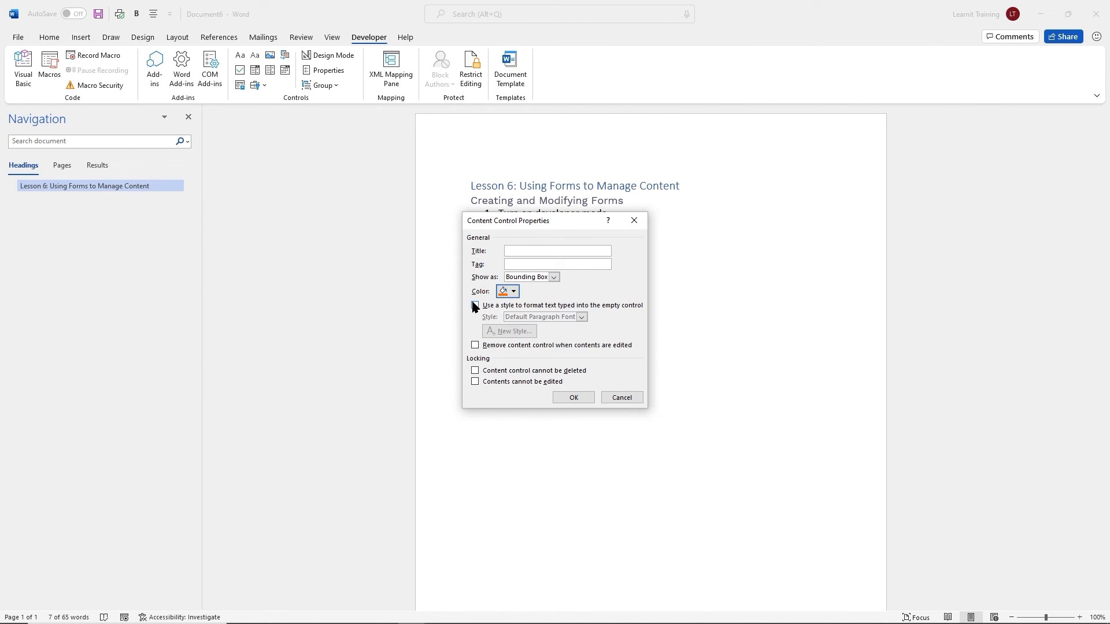
left_click(565, 318)
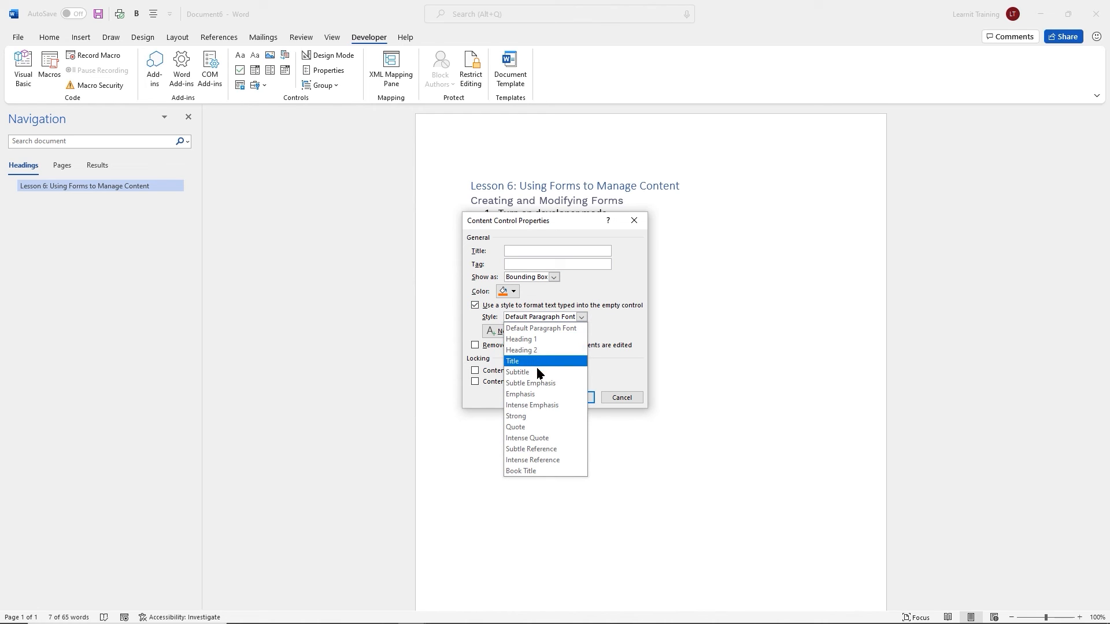
left_click(541, 394)
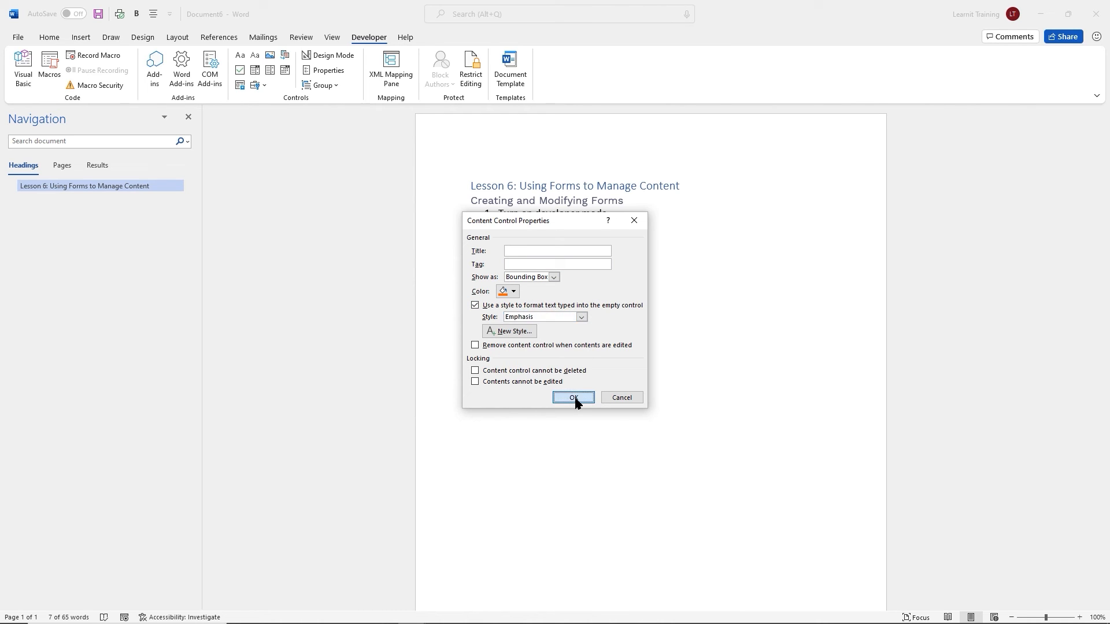
left_click(573, 398)
left_click(600, 397)
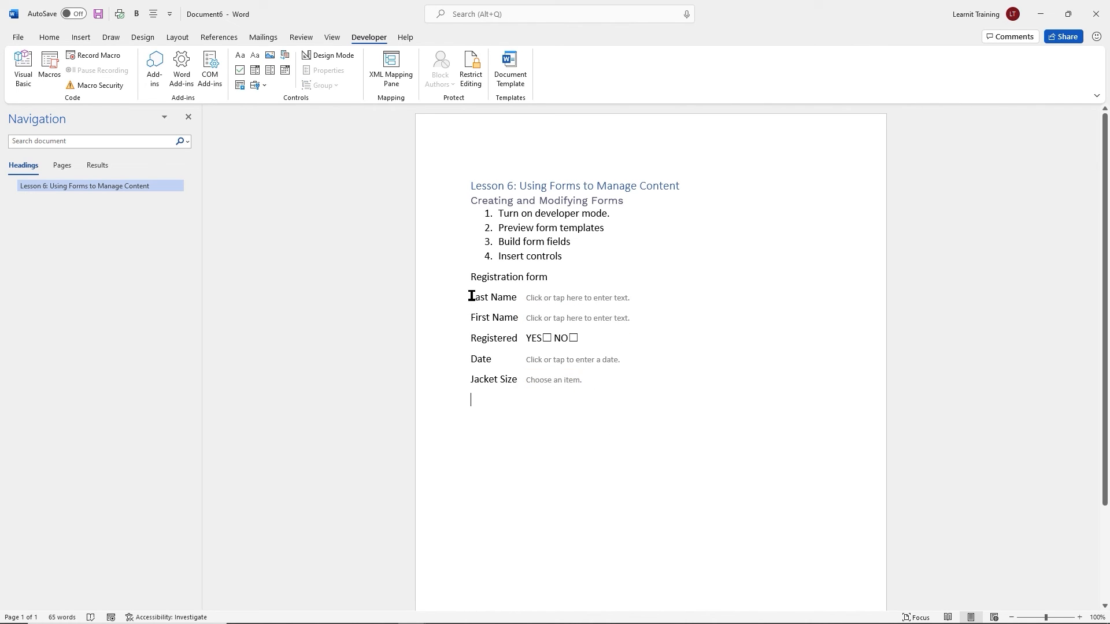
Apply outside borders around the whole registration form, from its title line through Jacket Size
left_click_drag(470, 276, 653, 391)
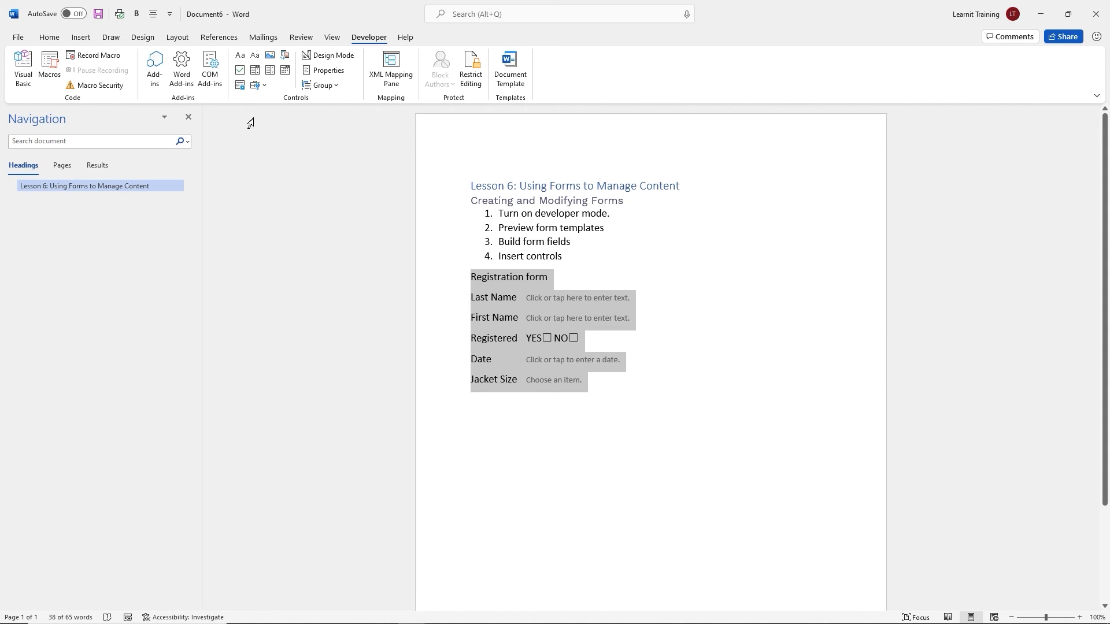
left_click(48, 39)
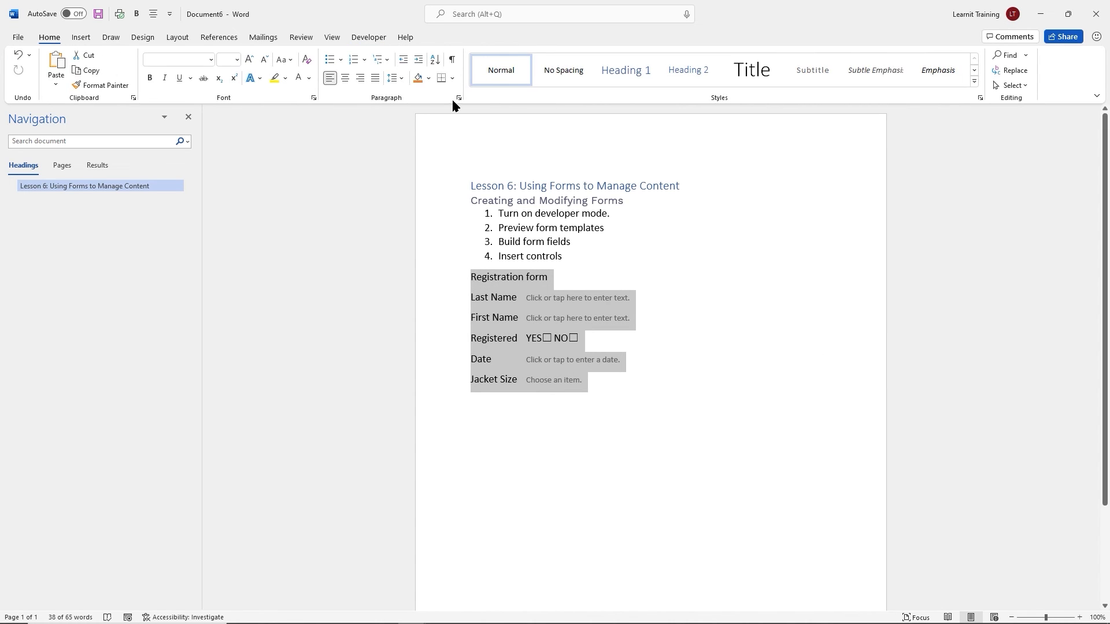
left_click(452, 78)
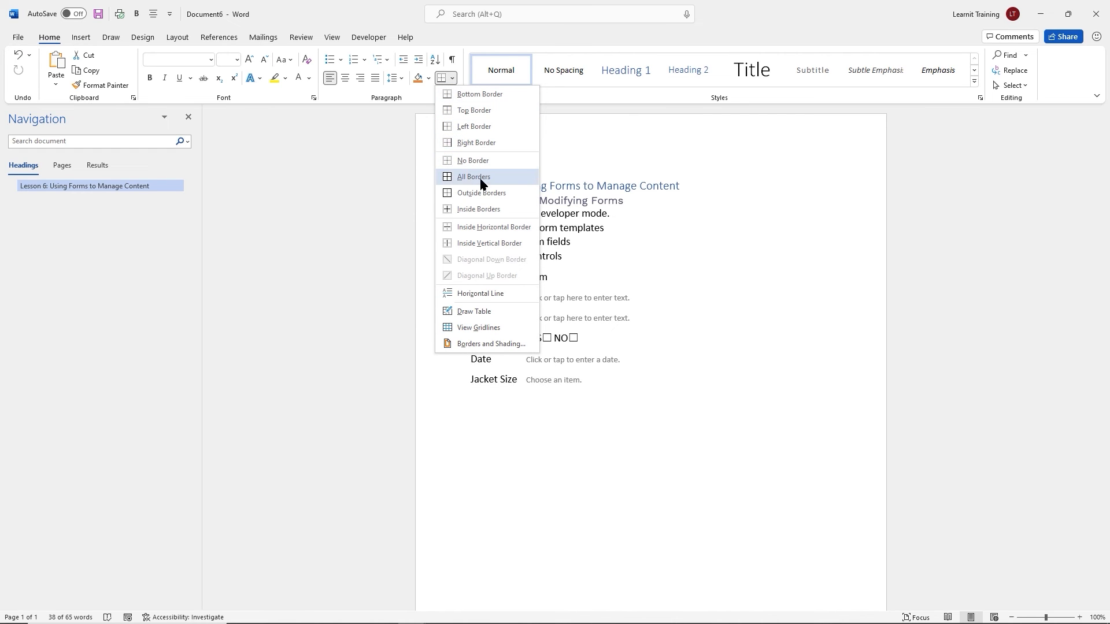
left_click(479, 198)
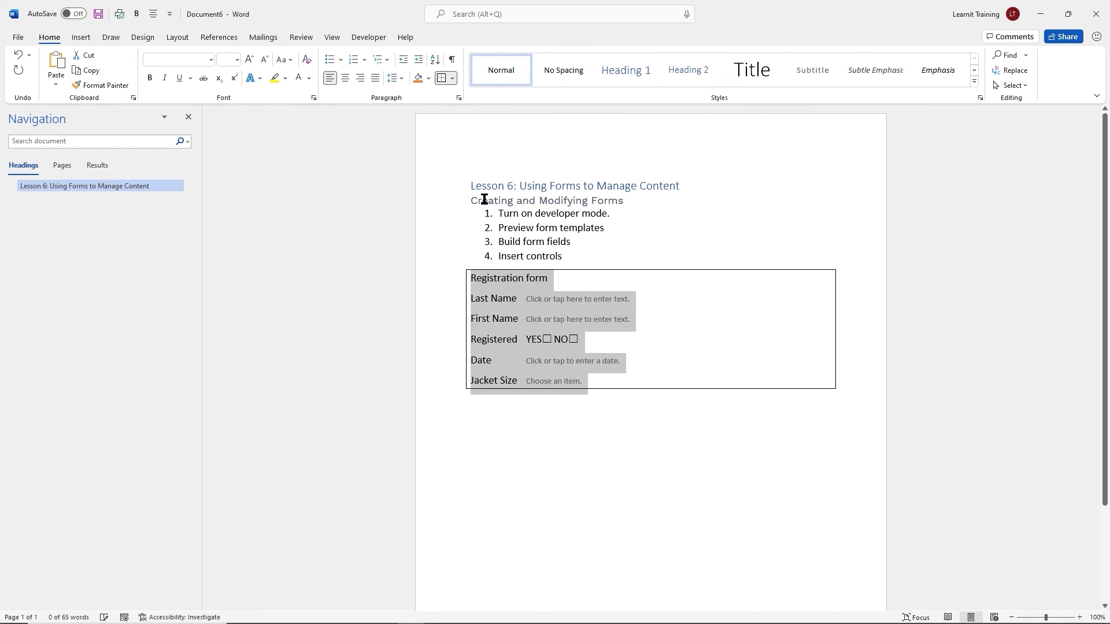
left_click(645, 412)
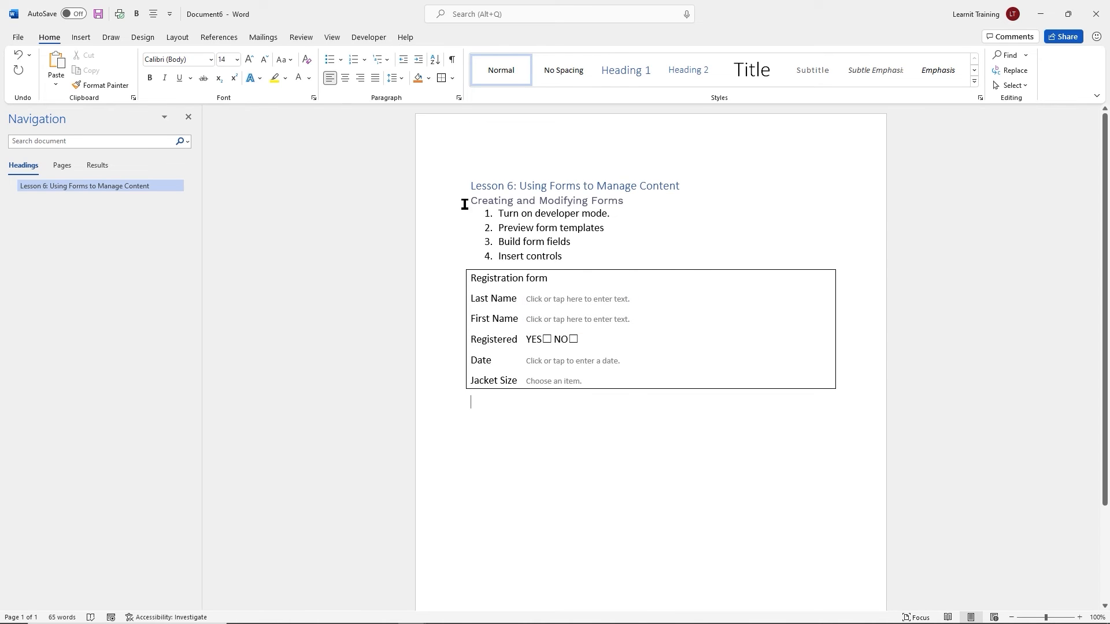
Turn on Design Mode for the registration form's content controls
left_click(366, 38)
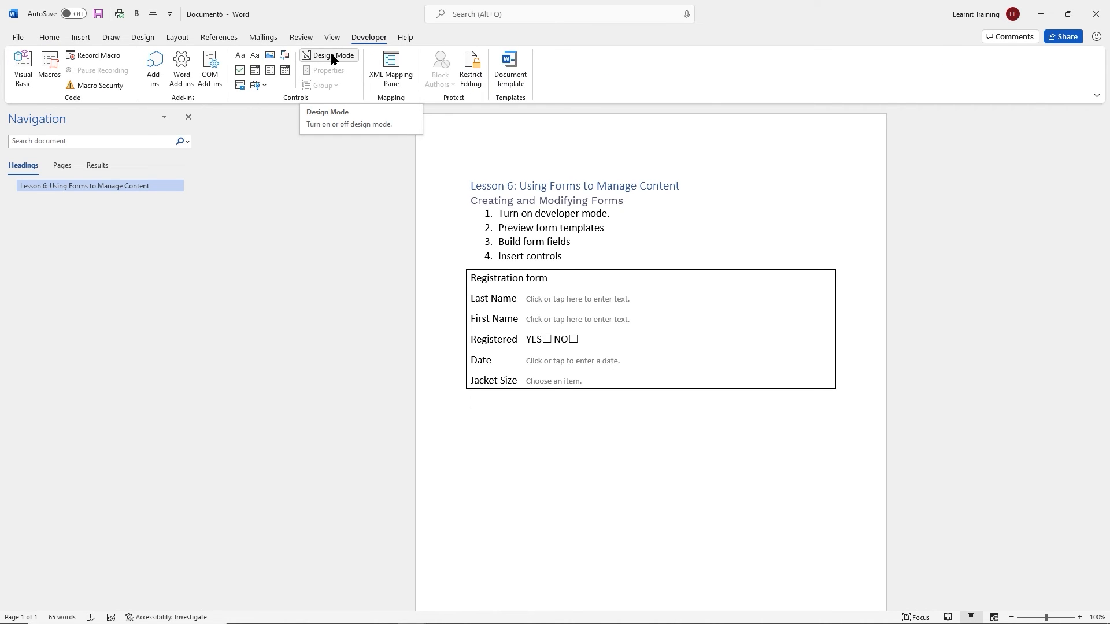
left_click(333, 56)
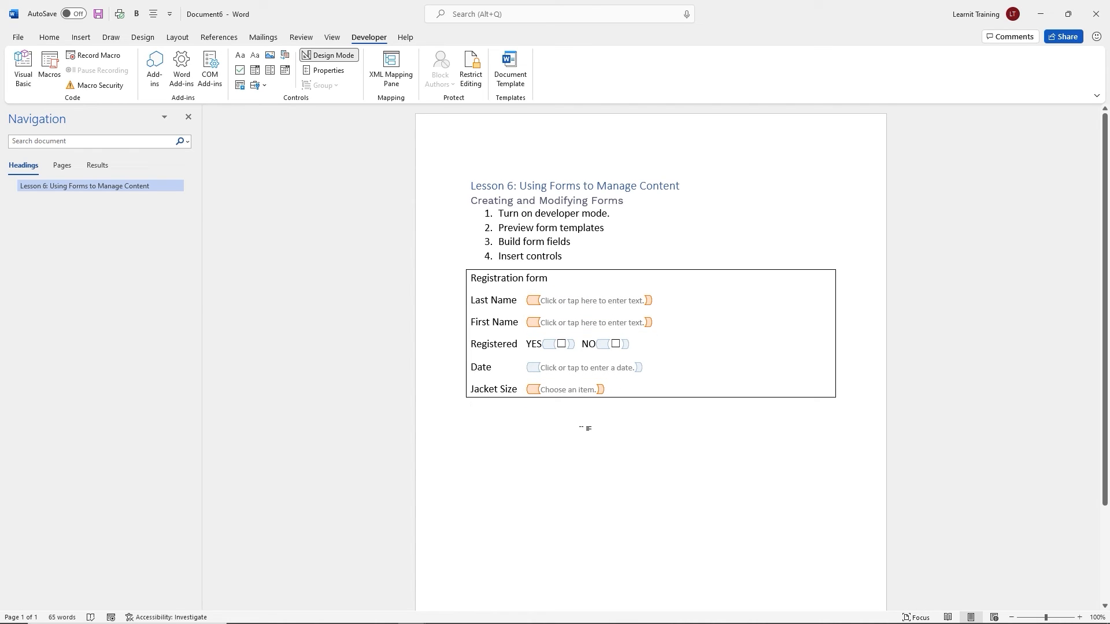
left_click(545, 302)
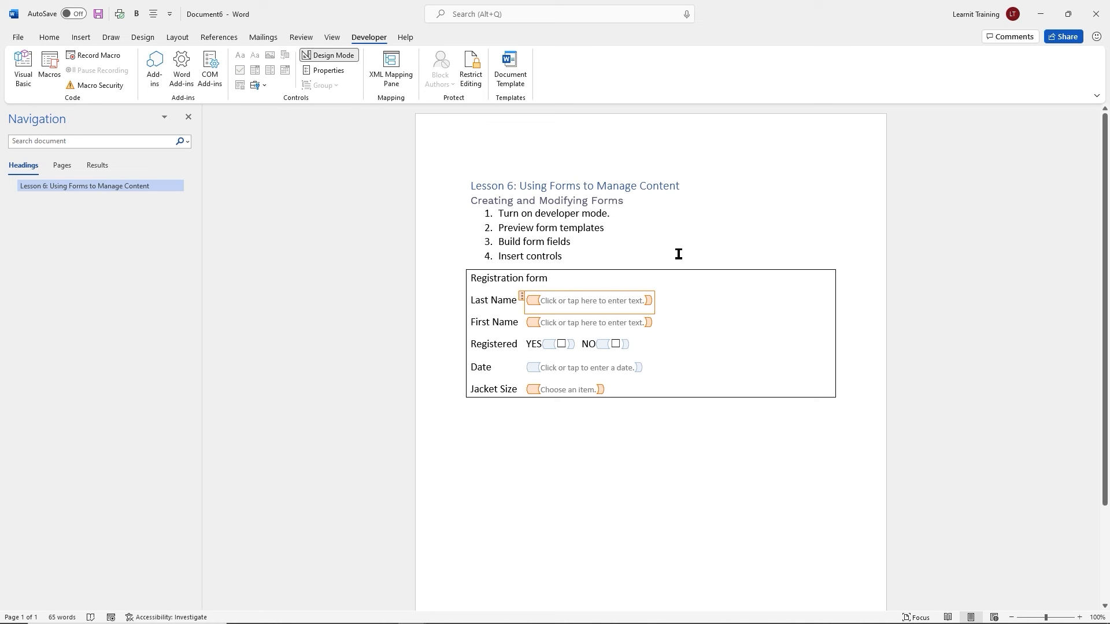
type("Jo")
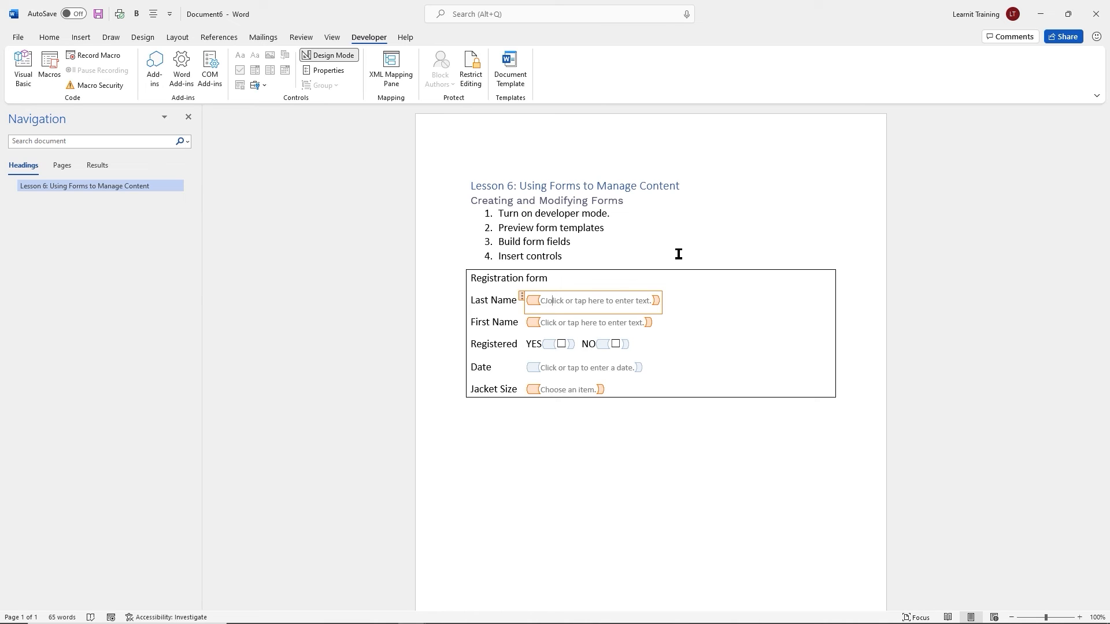
key("BackSpace")
key("BackSpace")
key("BackSpace")
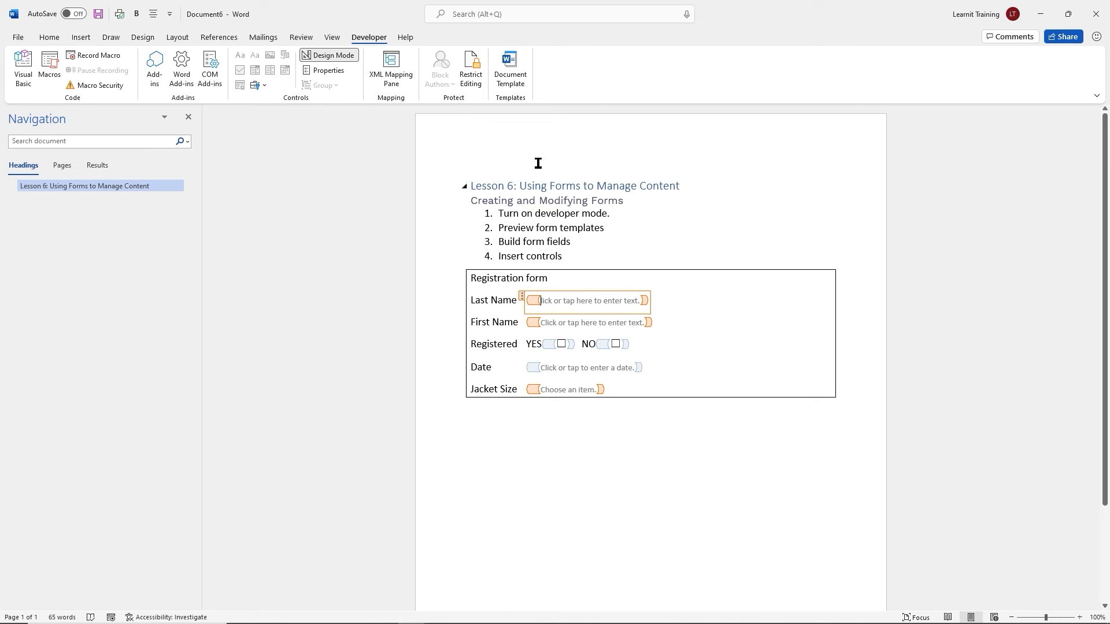
Turn off Design Mode and fill in the person's last name and first name in the registration form
left_click(329, 54)
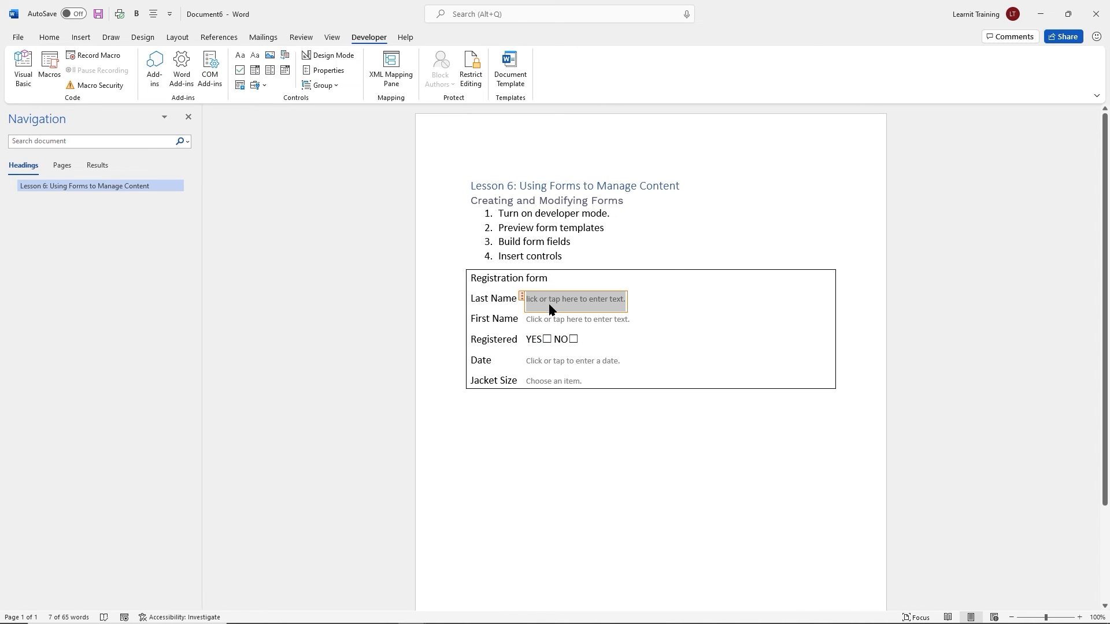
type("J")
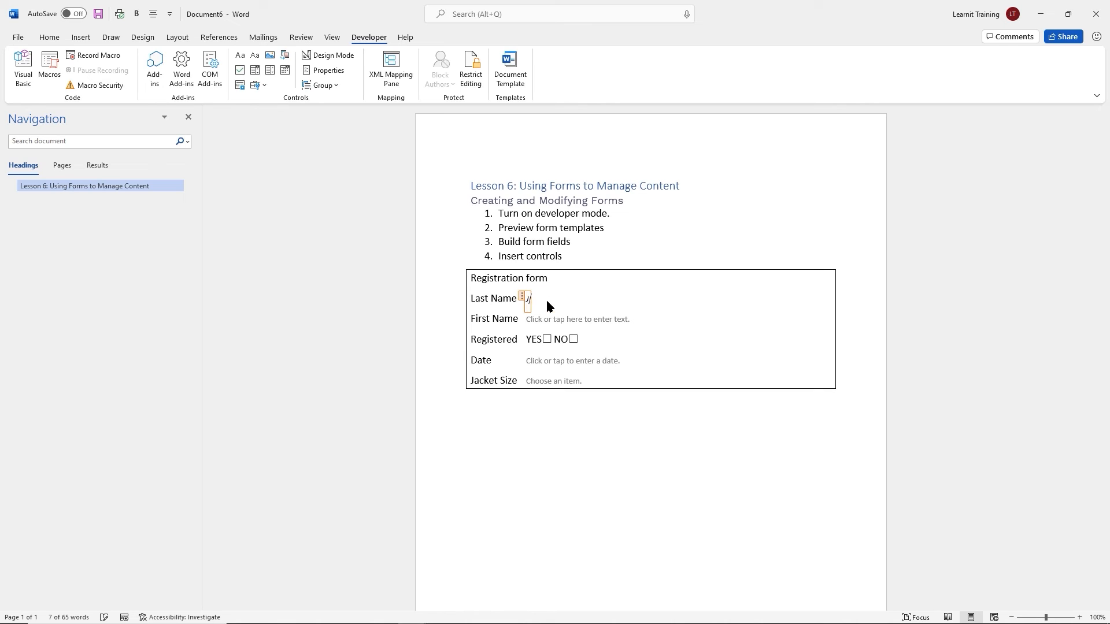
type("ones")
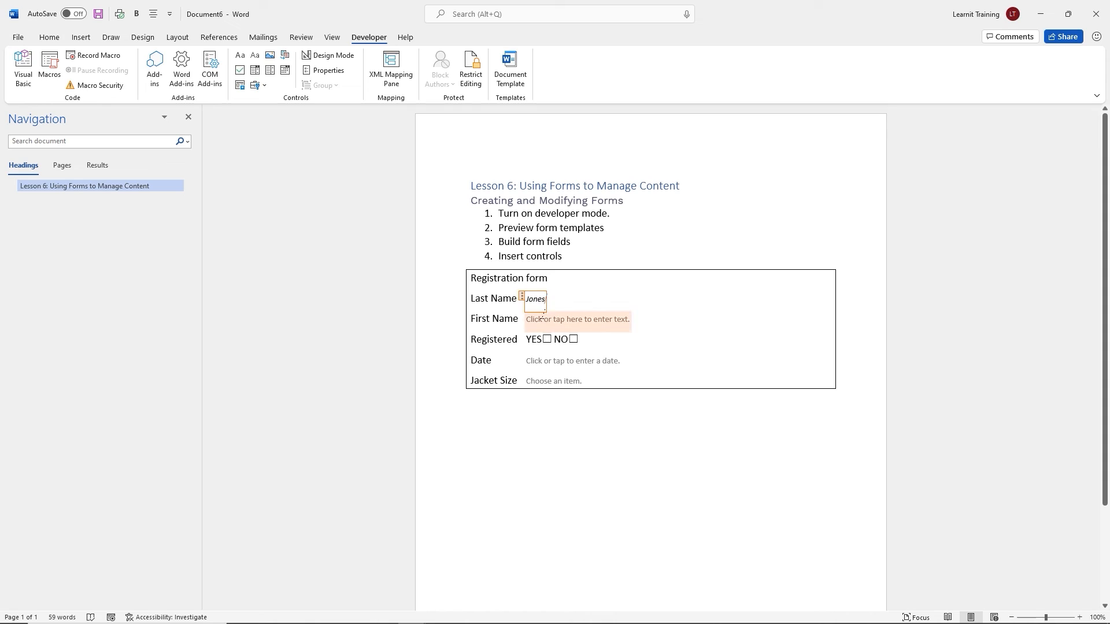
left_click(540, 322)
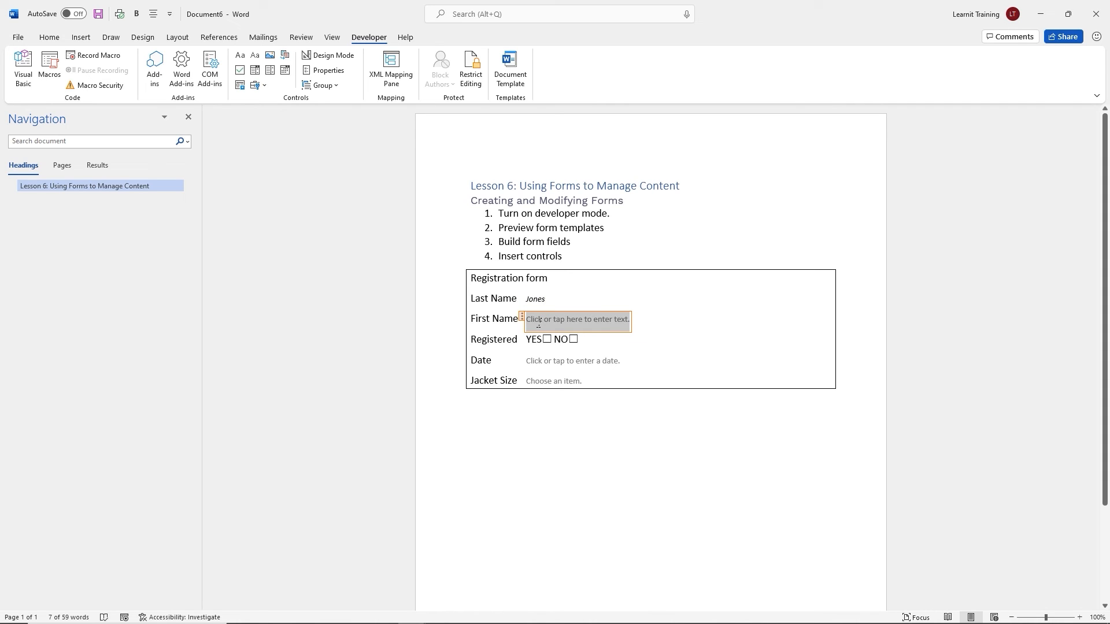
type("Moe")
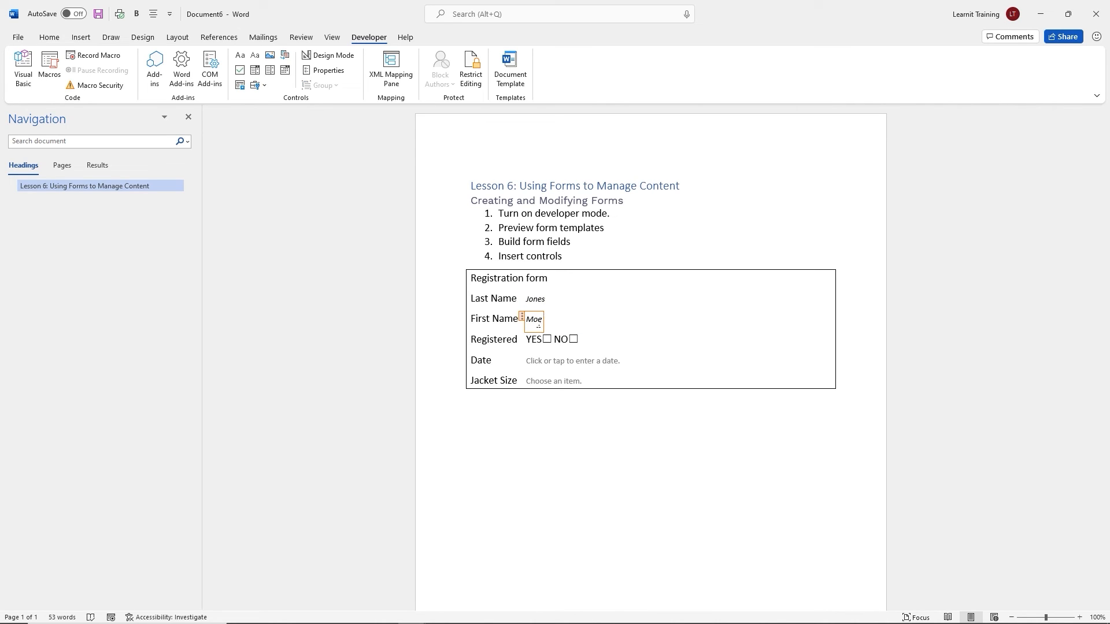
Mark YES for Registered and set the form's Date to today, 11/24/2021
left_click(547, 339)
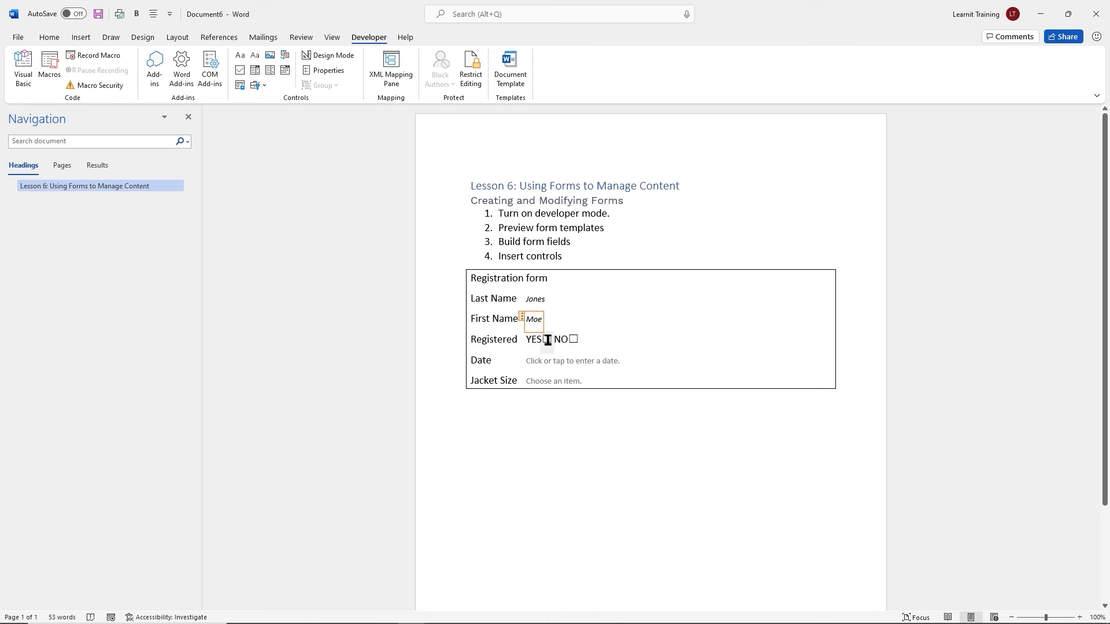
left_click(585, 365)
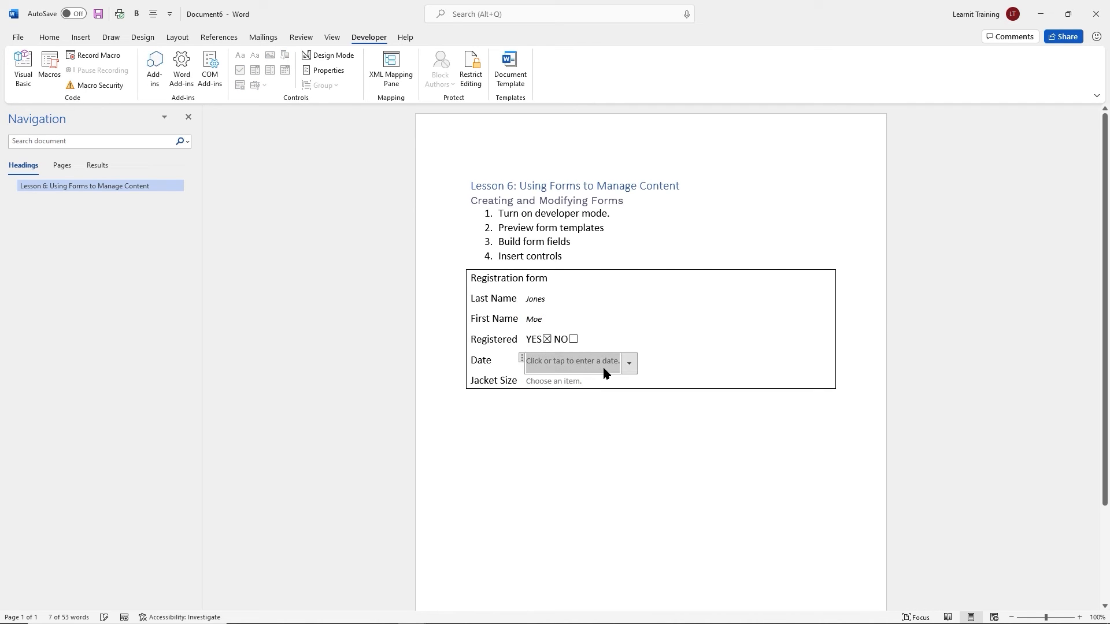
left_click(629, 364)
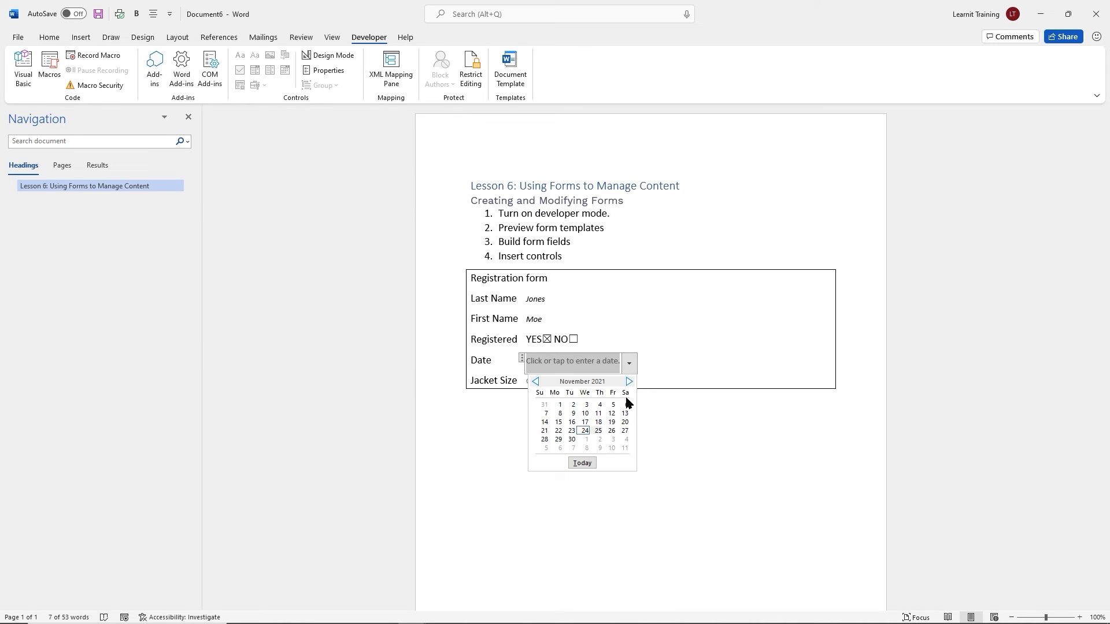
left_click(582, 463)
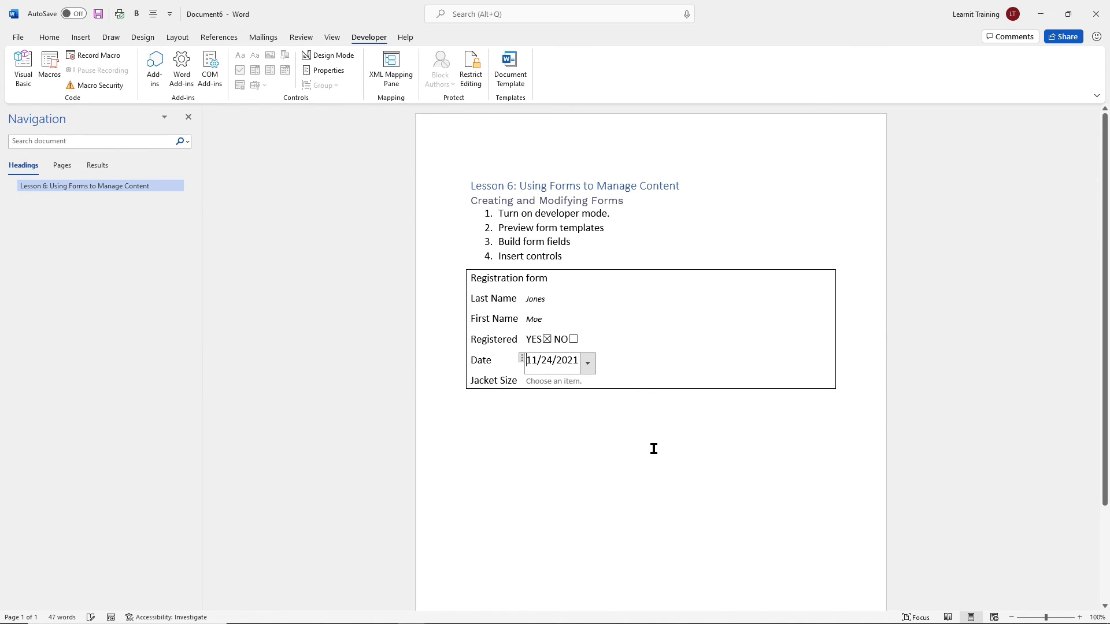
Choose Large as the Jacket Size in the registration form
left_click(552, 383)
left_click(587, 384)
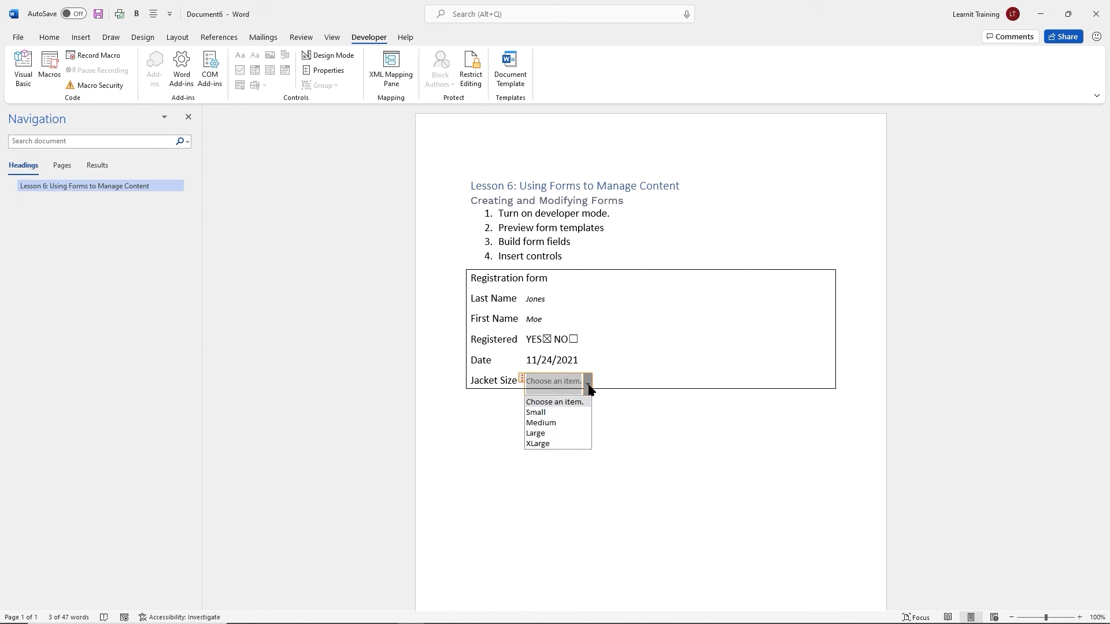
left_click(550, 433)
left_click(581, 428)
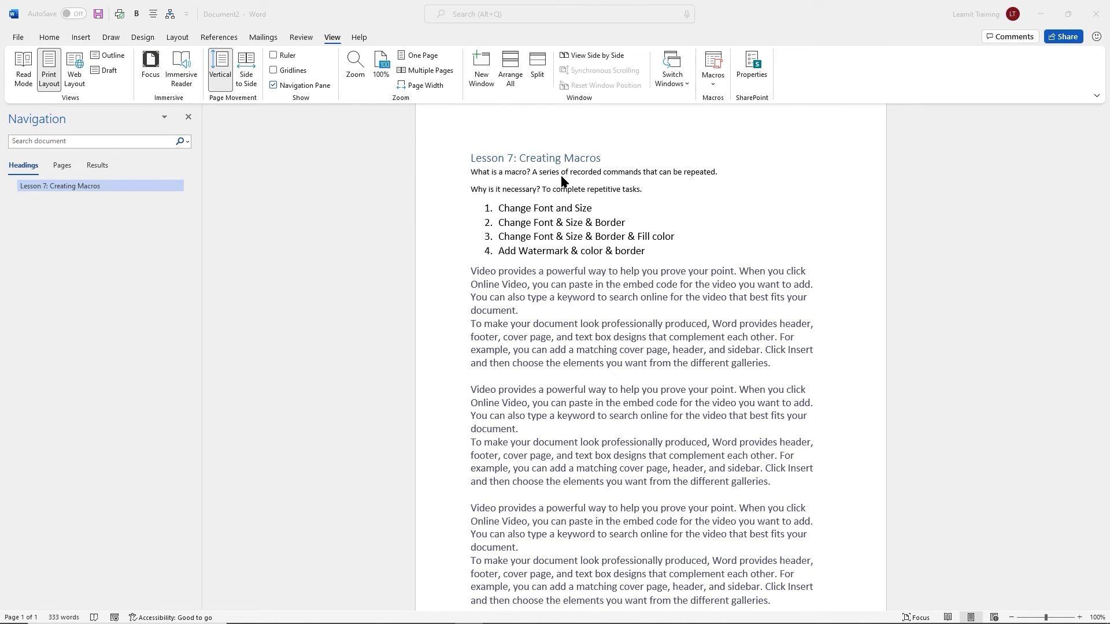
Apply the Intense Emphasis style to the "What is a macro?" line under the Lesson 7 heading
triple_click(629, 176)
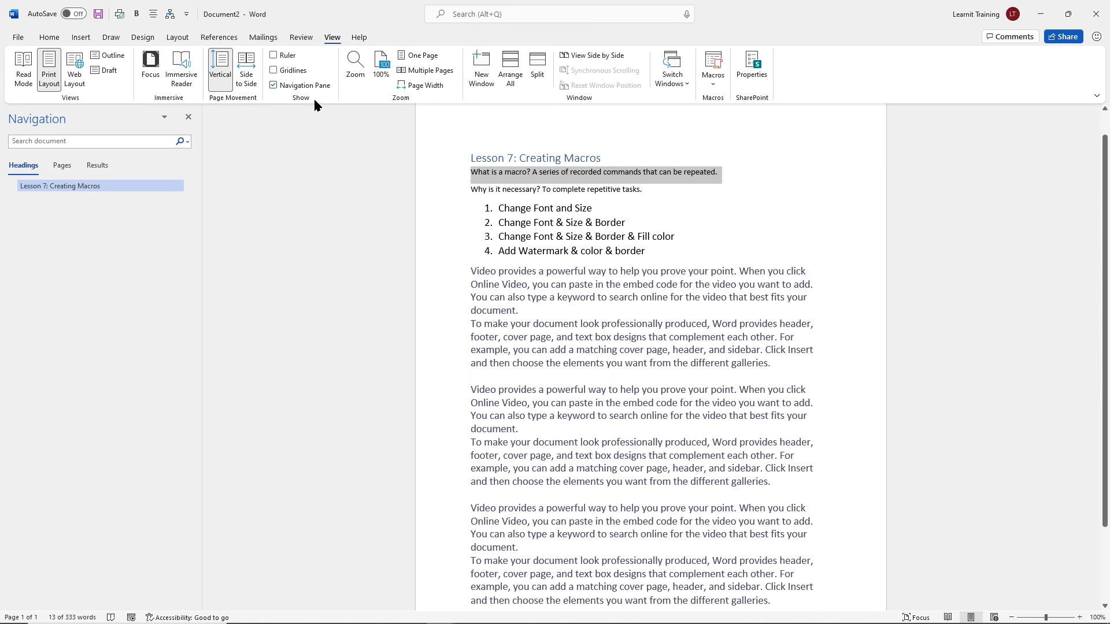
left_click(50, 39)
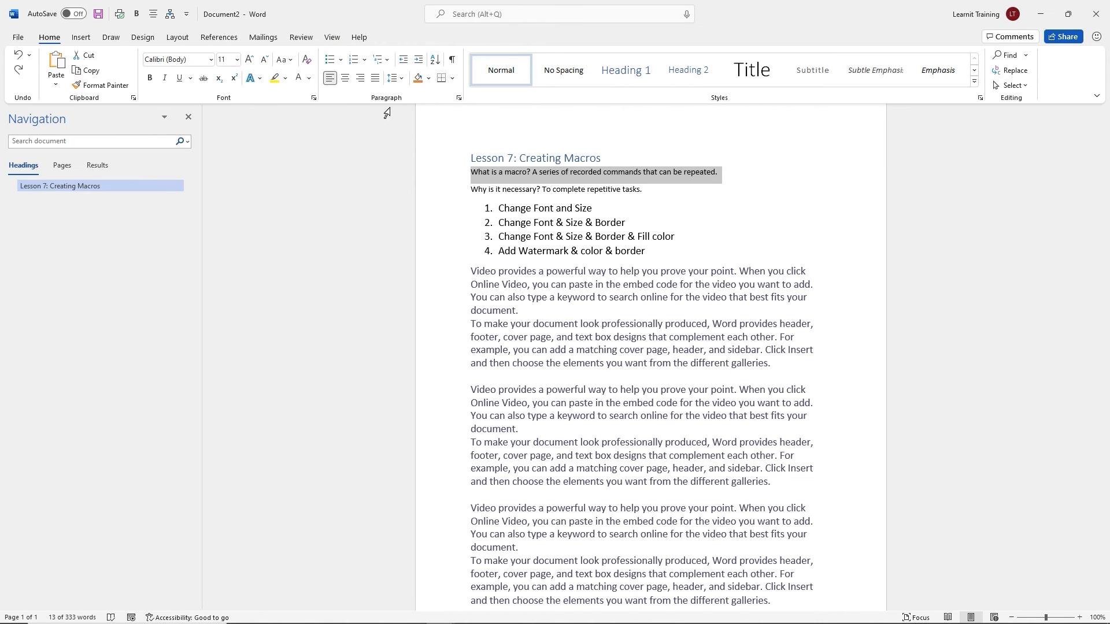
left_click(974, 70)
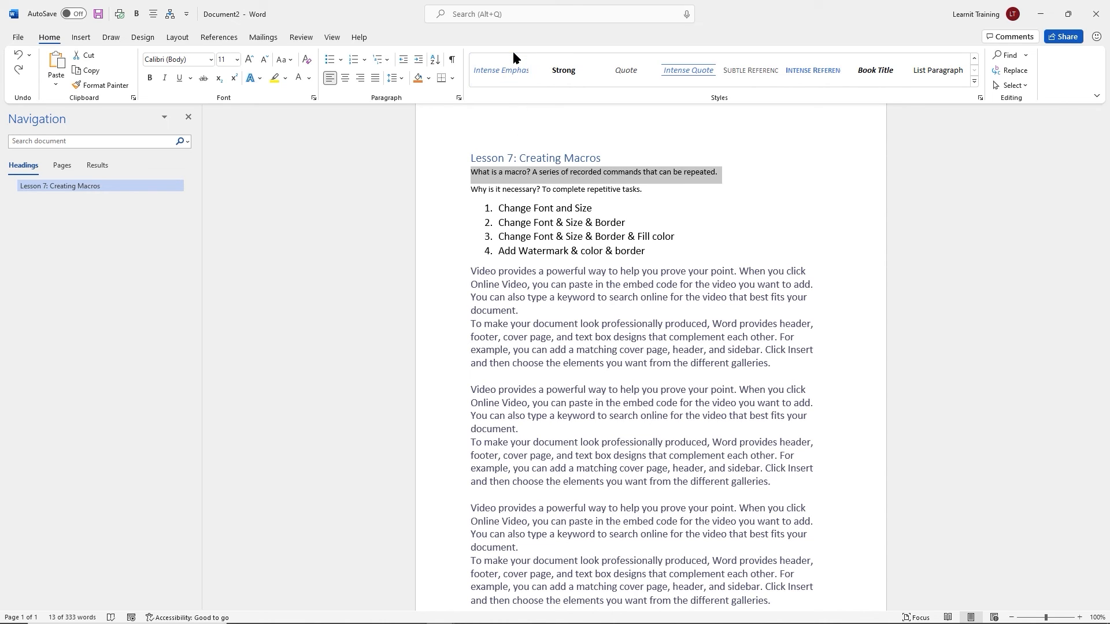
left_click(501, 67)
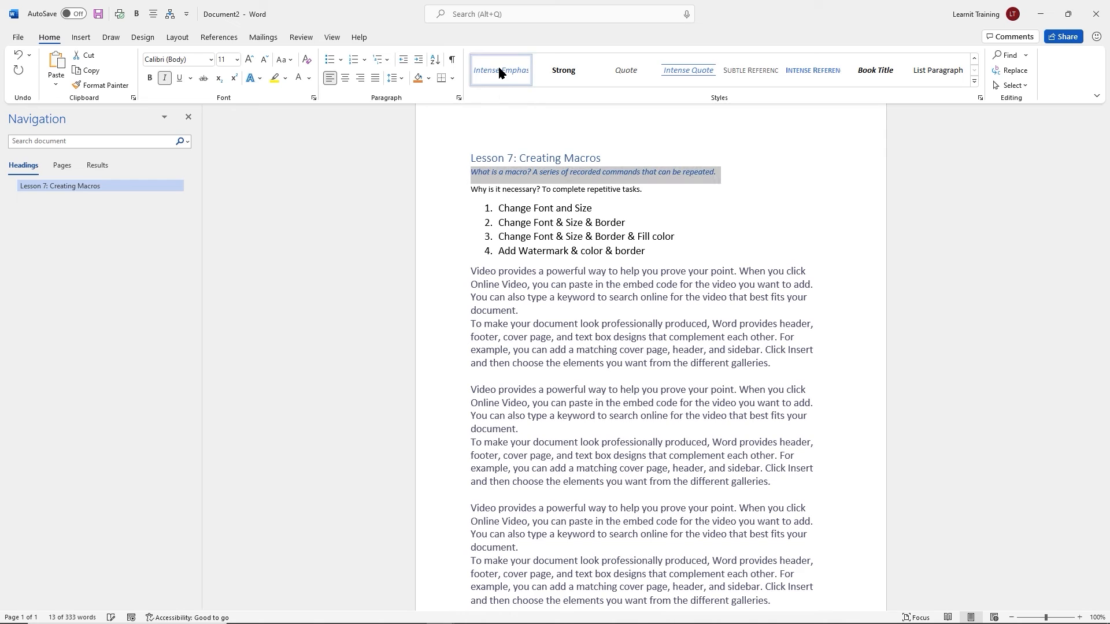
left_click(500, 69)
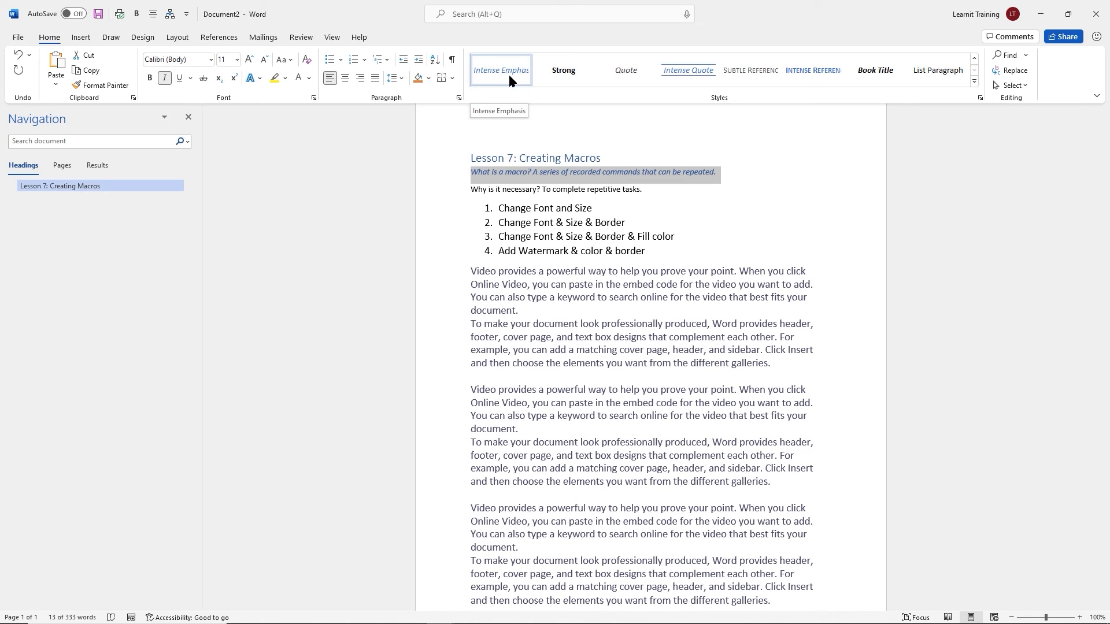
Apply the Intense Reference style to the "Why is it necessary?" line above the numbered list
left_click(572, 189)
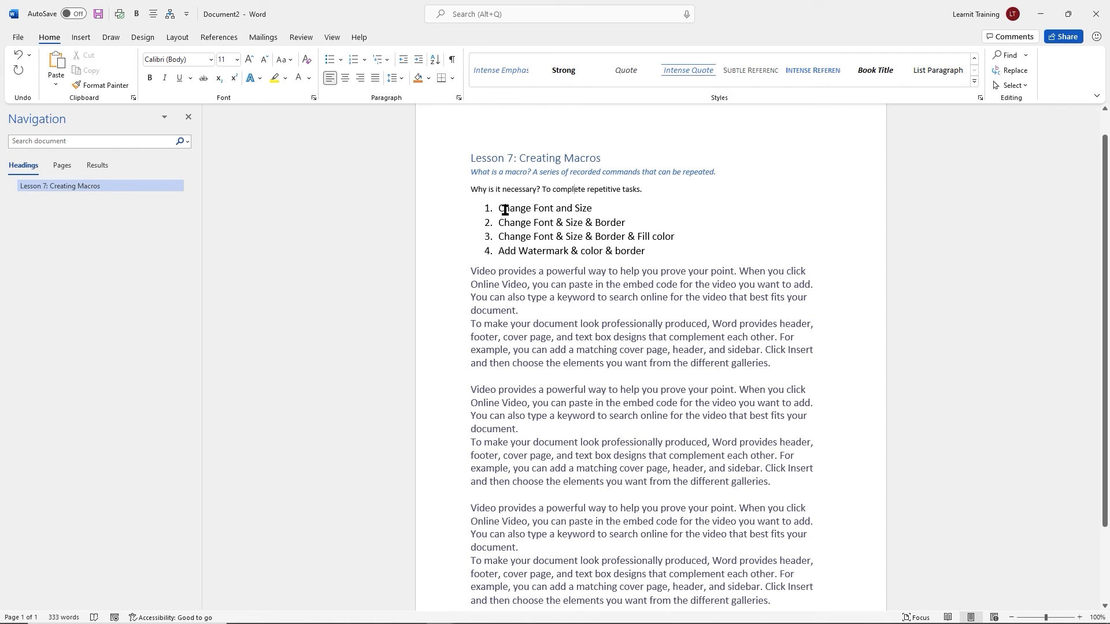
left_click(599, 208)
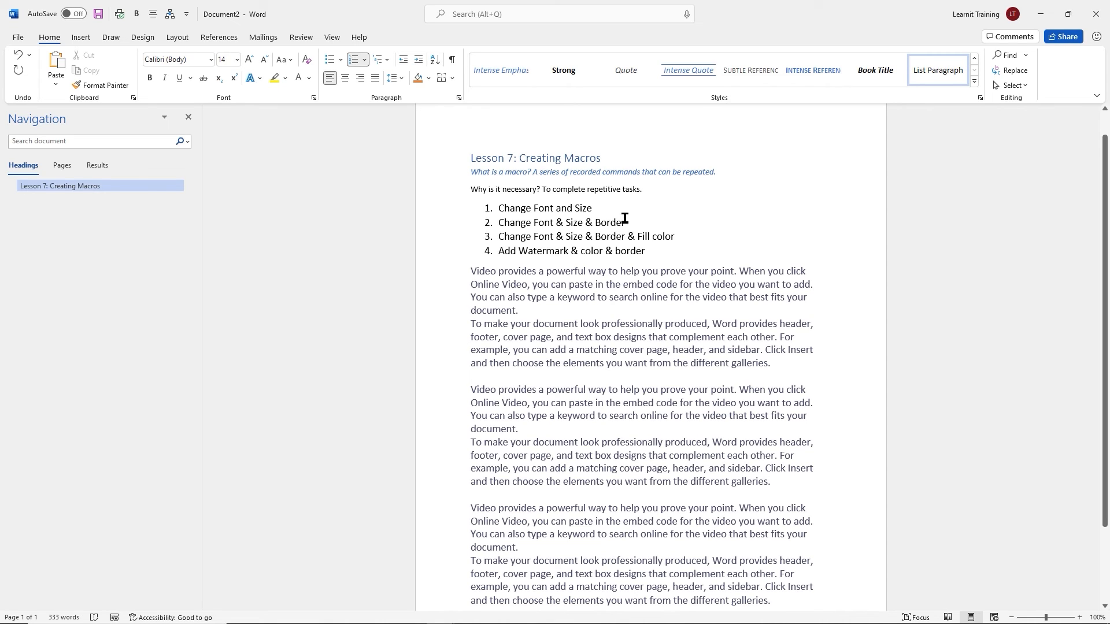
triple_click(591, 191)
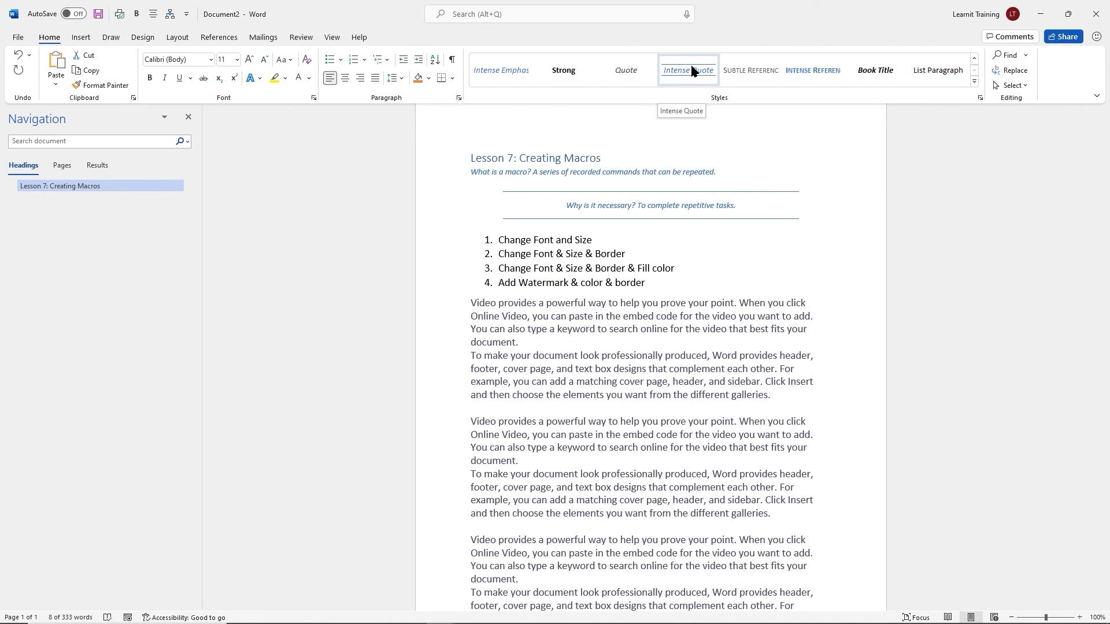
left_click(799, 81)
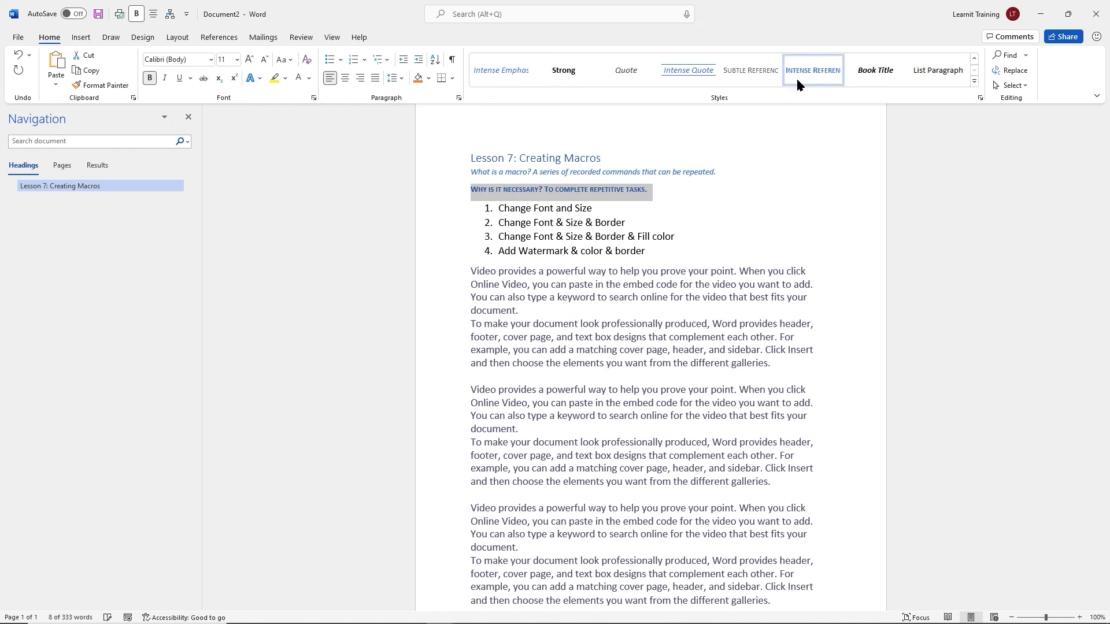
left_click(649, 215)
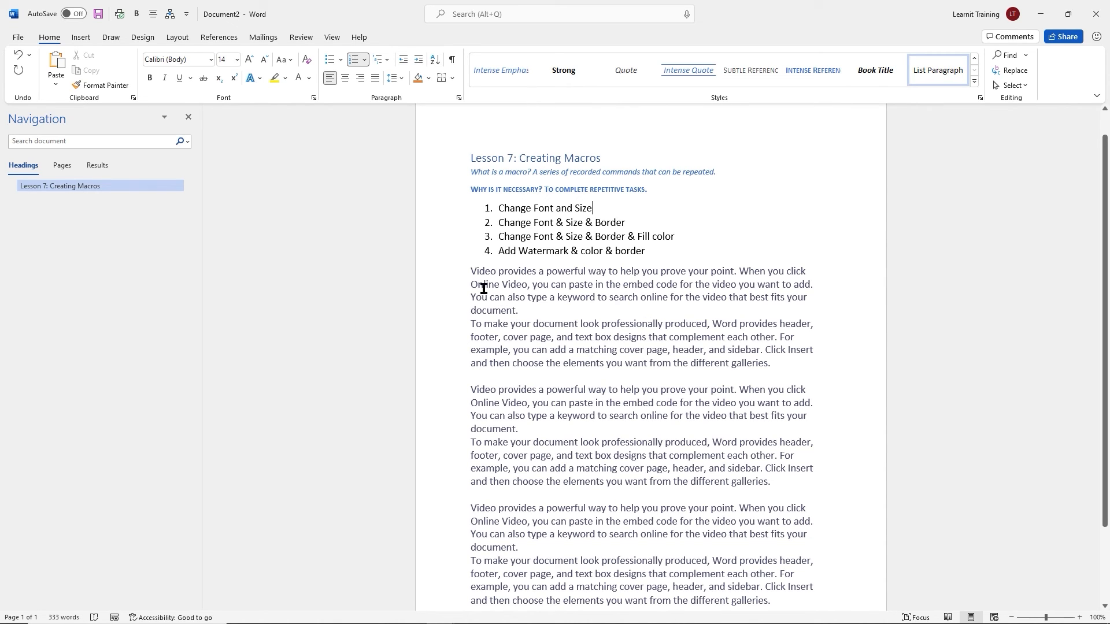
Examine the three sample text blocks below the numbered list and the macro commands that are available
left_click_drag(471, 270, 774, 364)
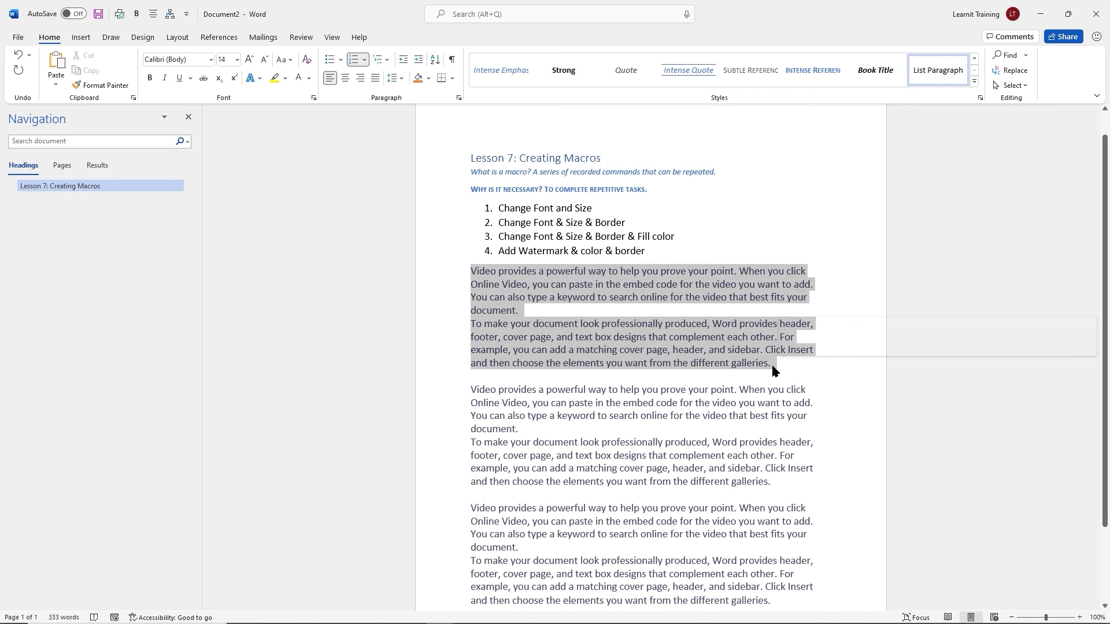
left_click_drag(471, 388, 774, 481)
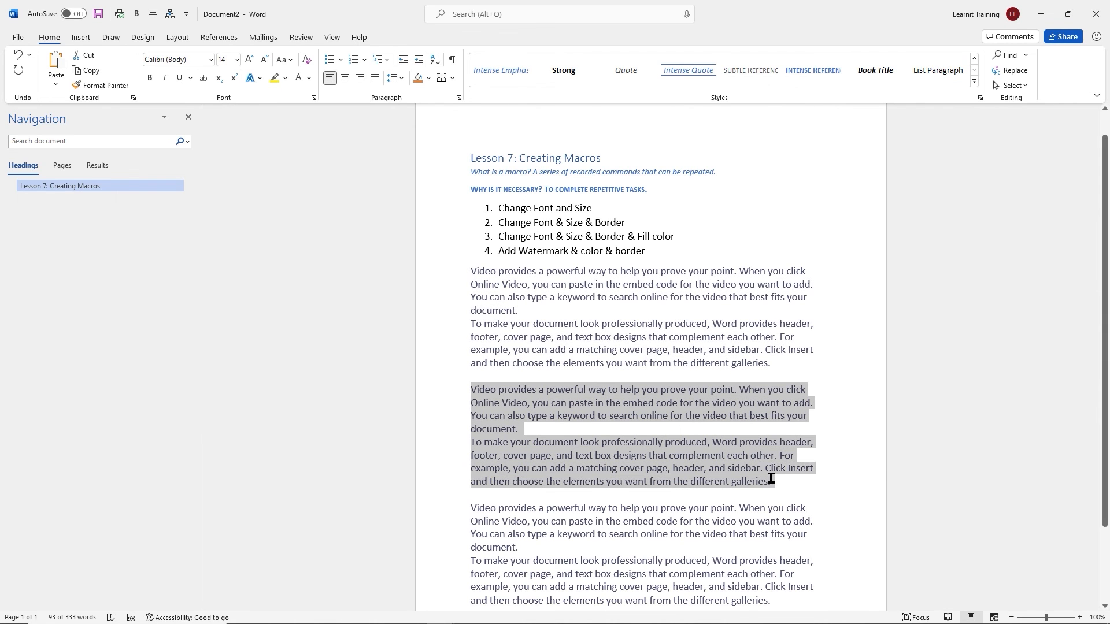
left_click_drag(472, 508, 761, 602)
scroll(761, 597, "down", 1)
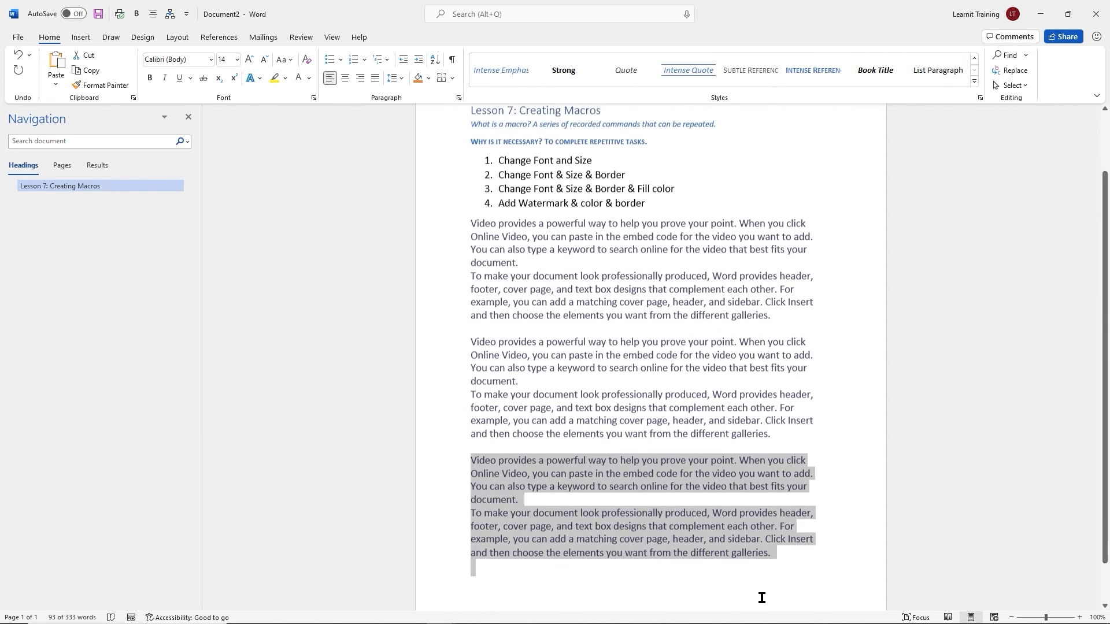
left_click(684, 400)
scroll(673, 384, "up", 3)
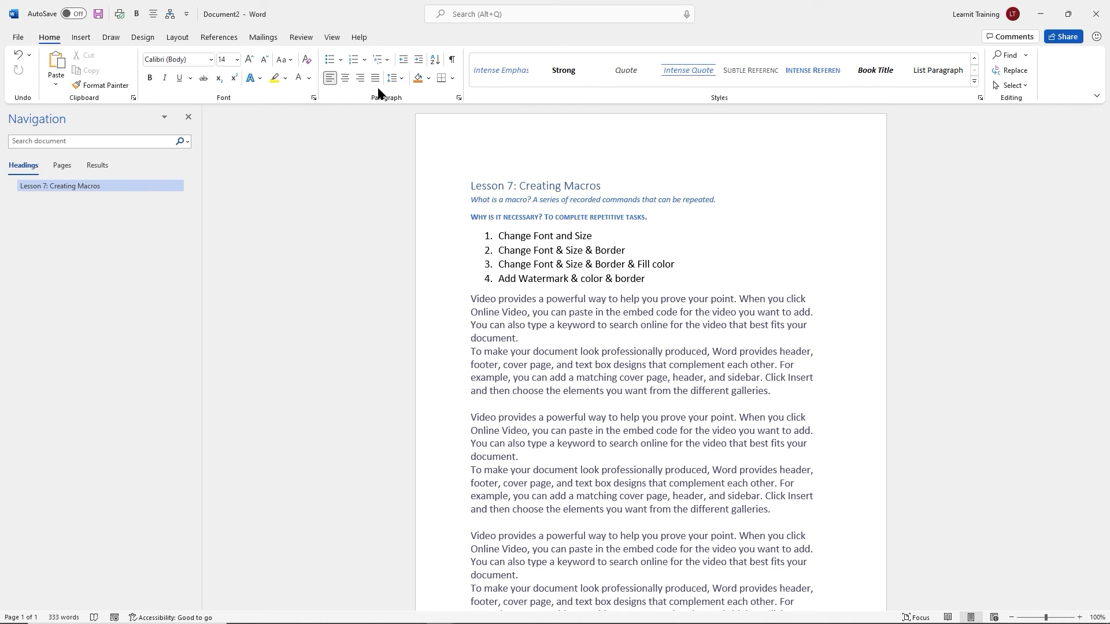
left_click(331, 38)
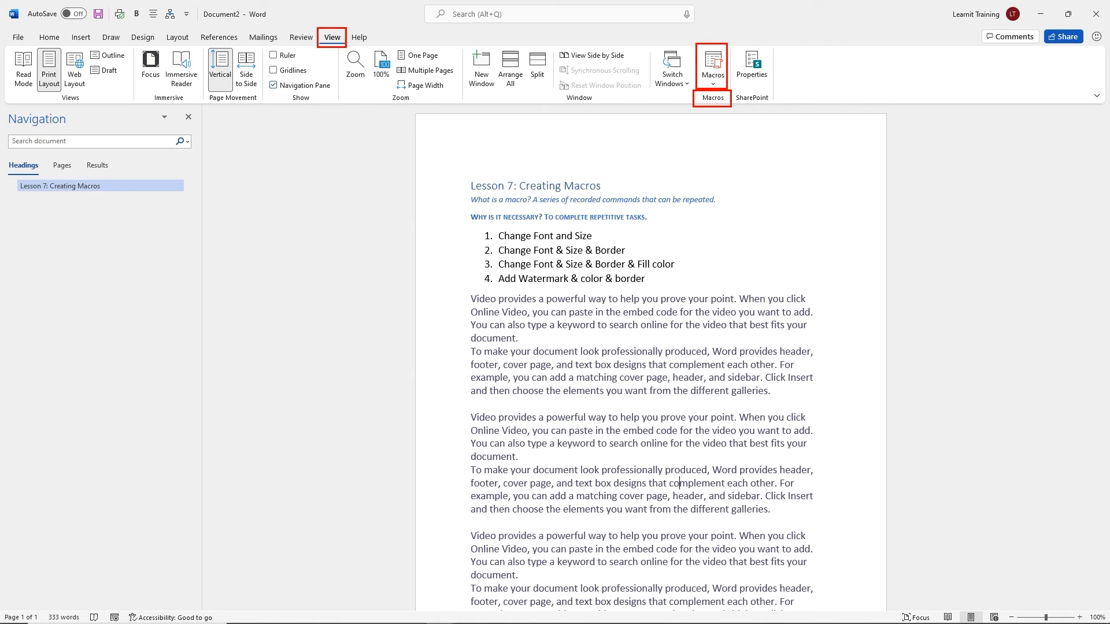
left_click(715, 86)
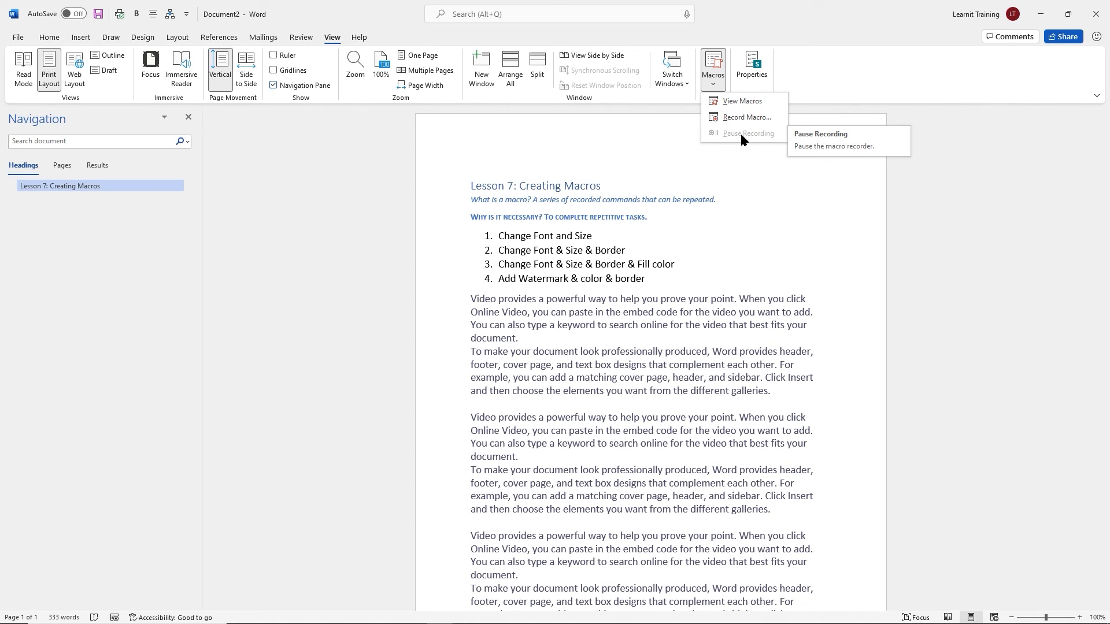
left_click(724, 231)
Select the first sample text block, both paragraphs, and set up a new macro recording named BasicFormat
left_click_drag(775, 395, 471, 302)
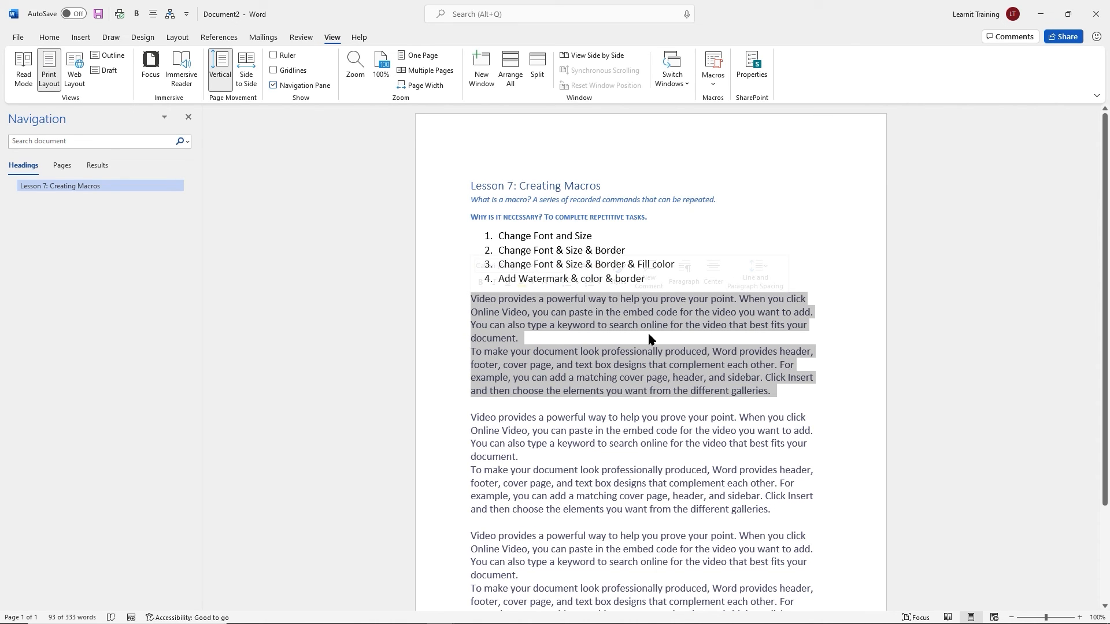
left_click(715, 86)
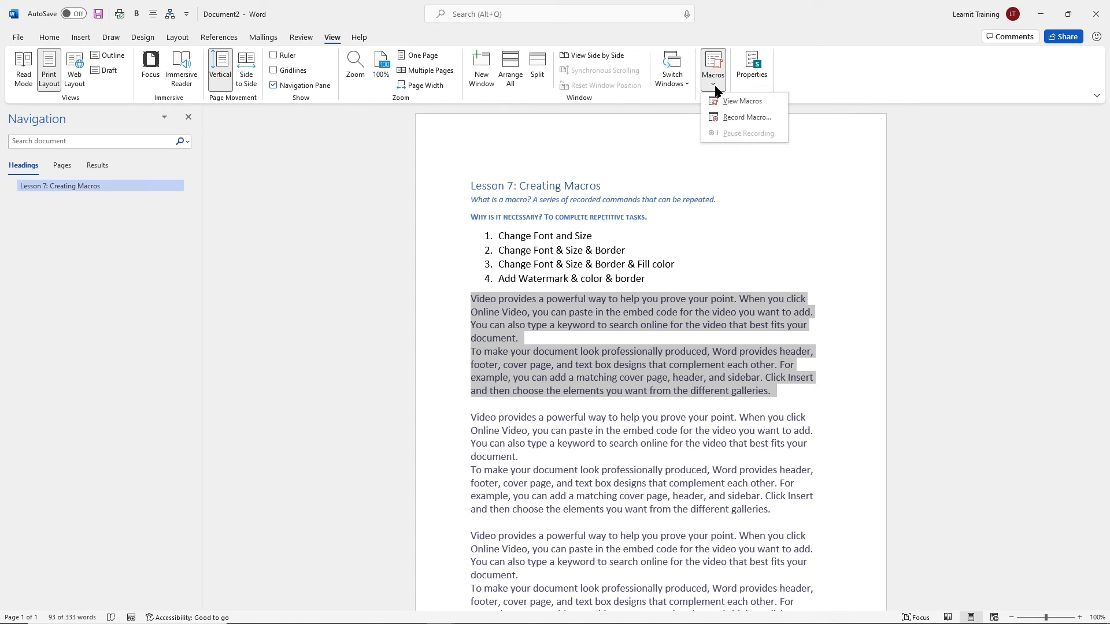
left_click(741, 118)
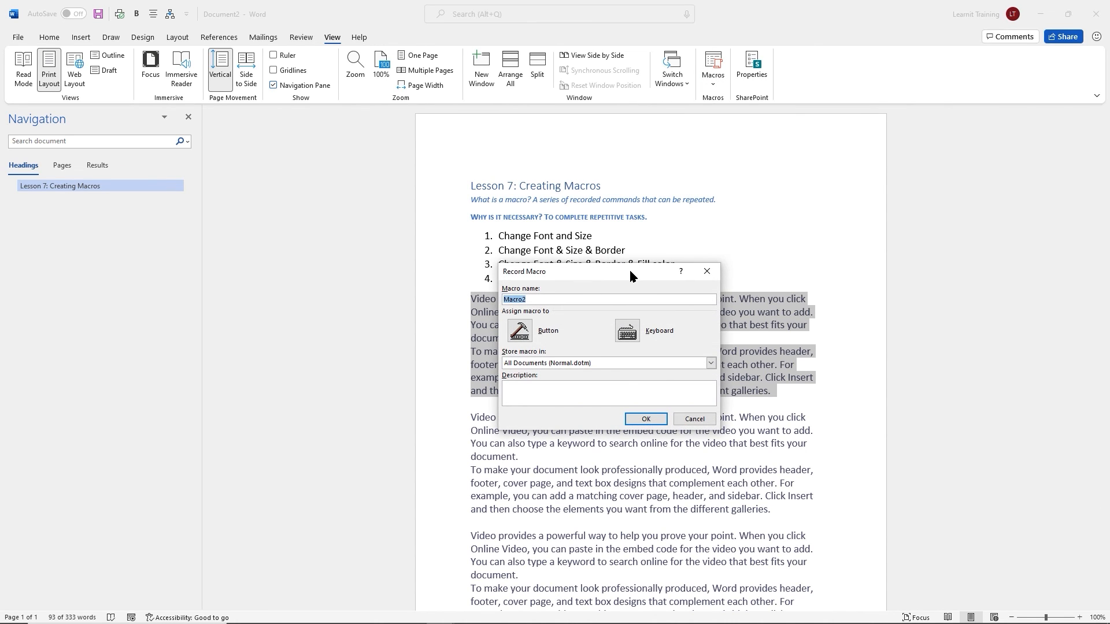
left_click_drag(629, 268, 795, 237)
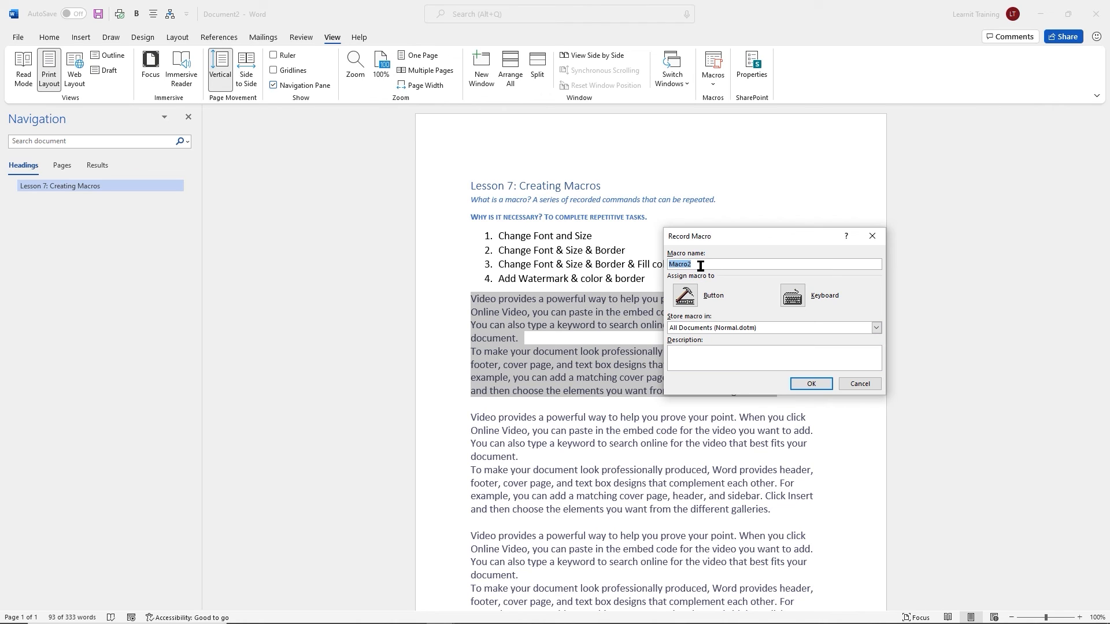
type("BasicFormat")
Enter "Arial 12" as the description of the BasicFormat macro
left_click(733, 351)
type("Fon")
key("BackSpace")
key("BackSpace")
key("BackSpace")
type("Arial 12")
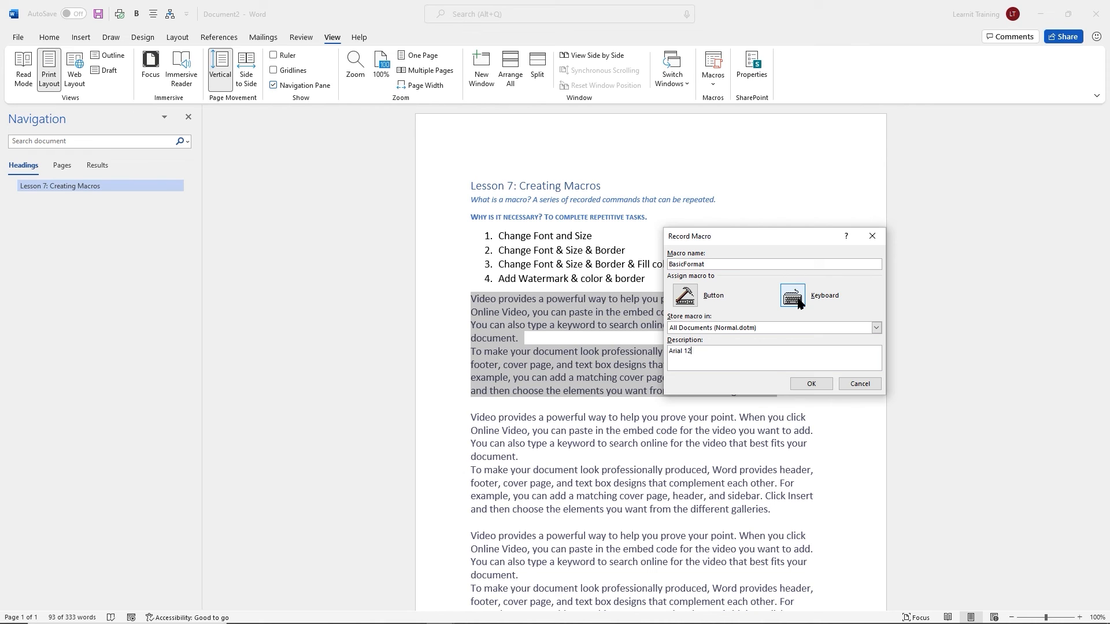
Assign the BasicFormat macro to a button on the Quick Access Toolbar for all documents and start its recording
left_click(688, 296)
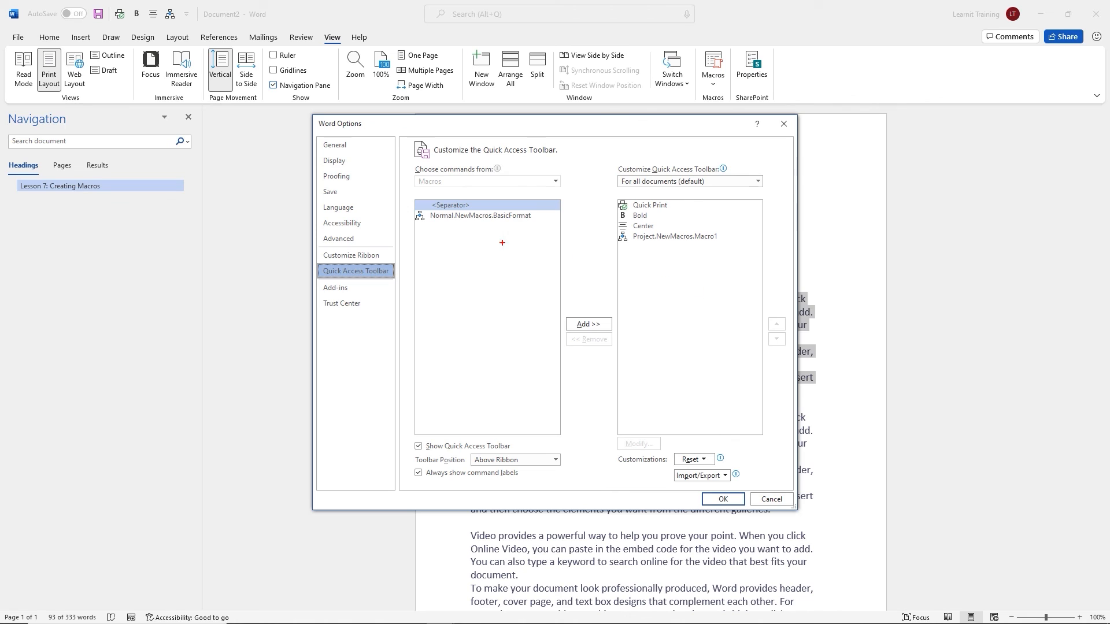
left_click_drag(407, 206, 566, 231)
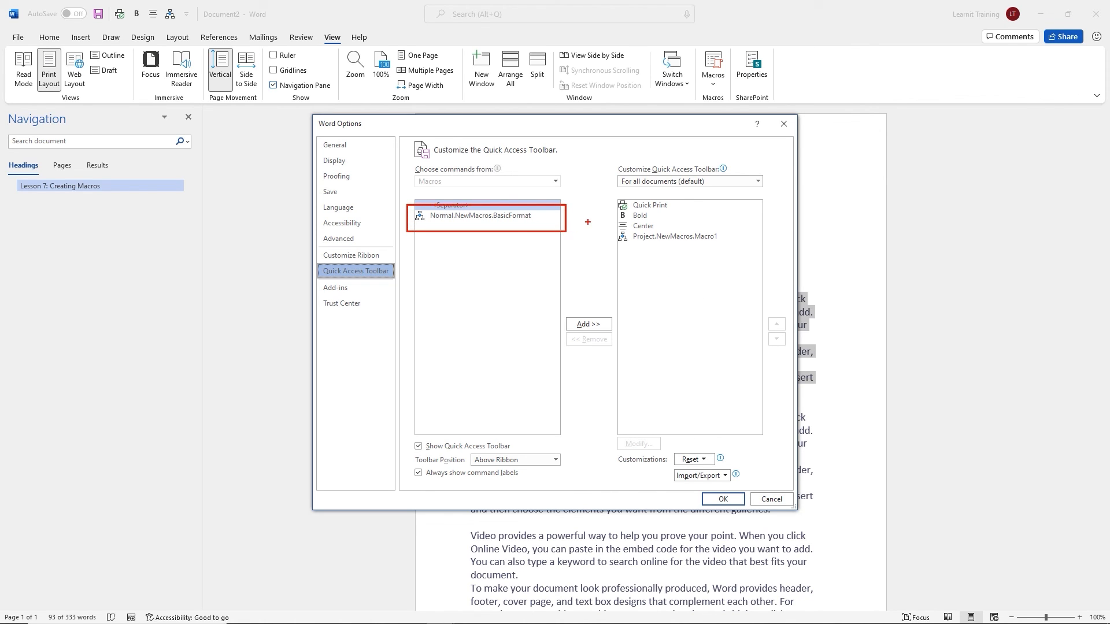
mouse_move(613, 161)
left_mouse_down()
mouse_move(766, 202)
mouse_move(767, 256)
left_mouse_up()
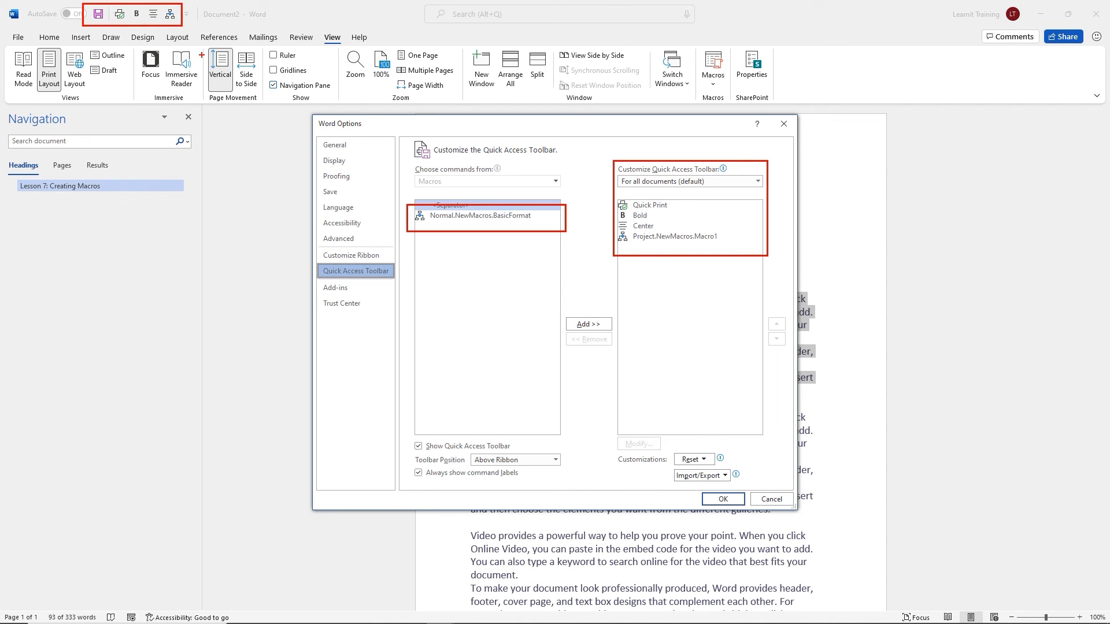
left_click(504, 216)
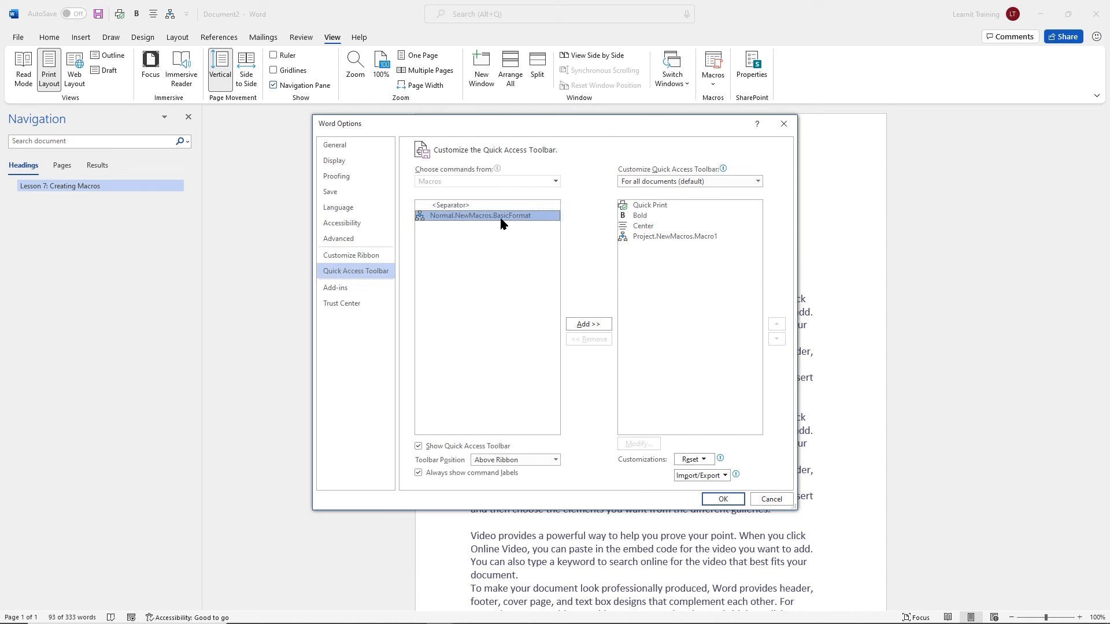
left_click(588, 324)
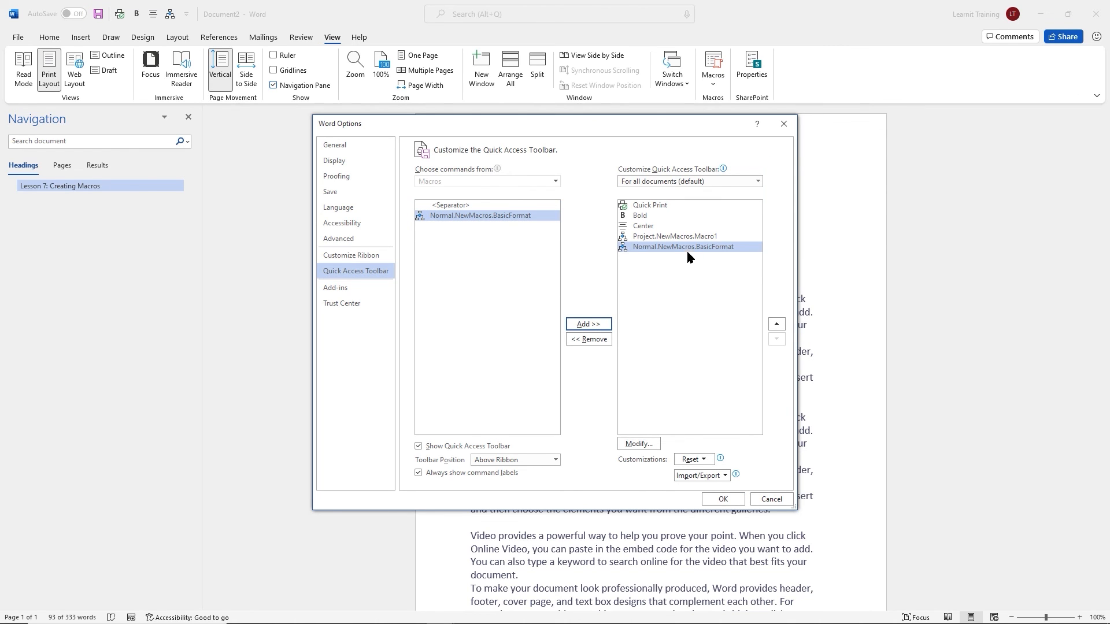
left_click(722, 500)
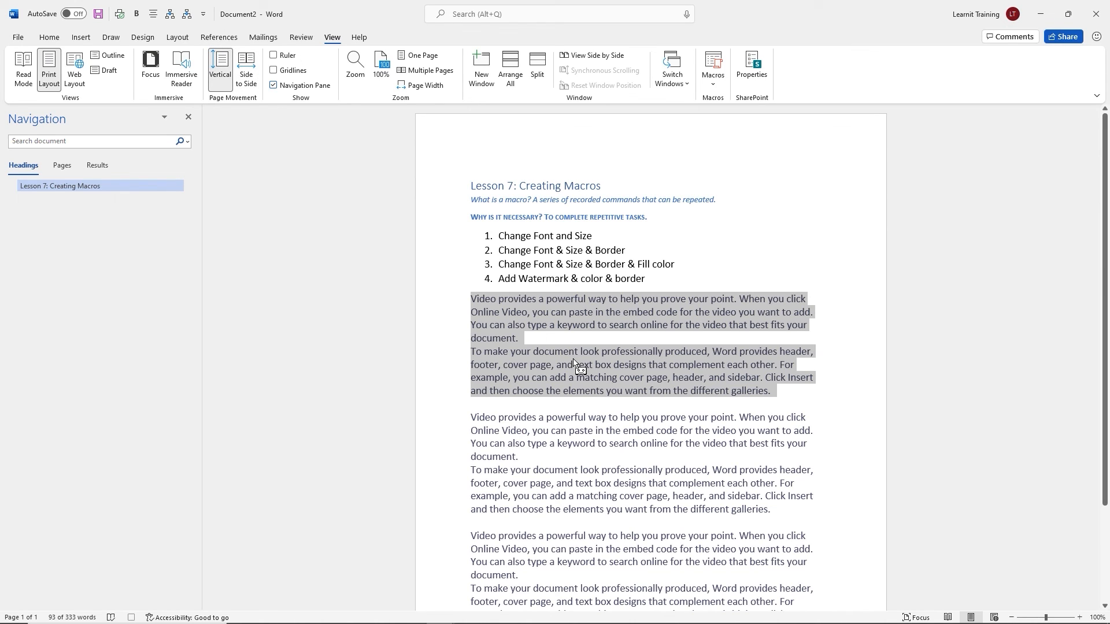
Record setting the selected first sample text block to Arial, size 12, and stop the macro recording
left_click(50, 38)
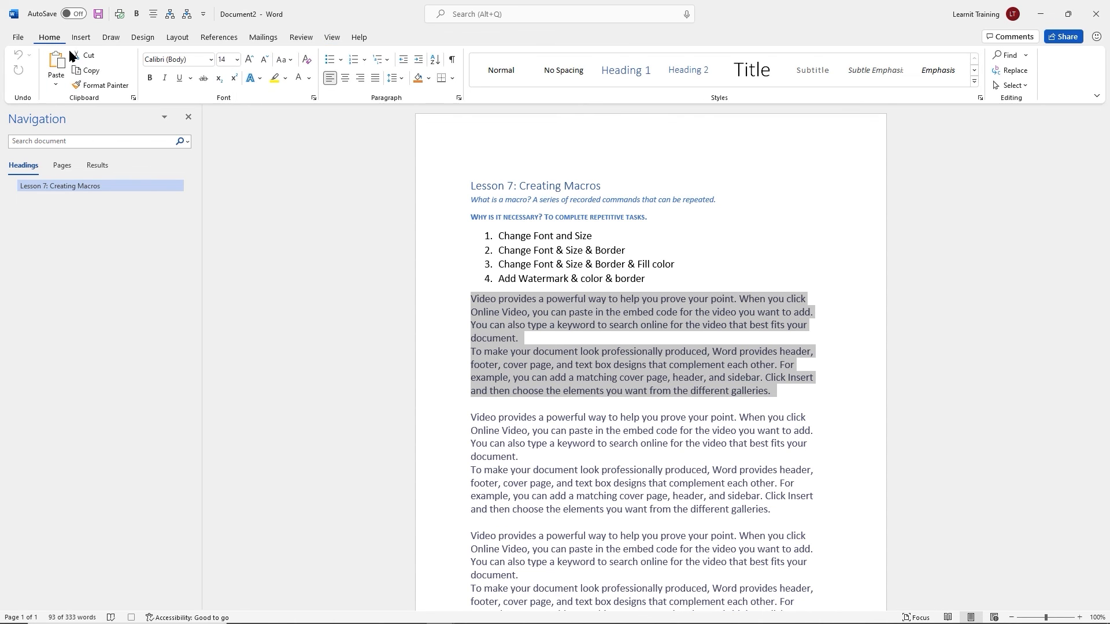
left_click(211, 60)
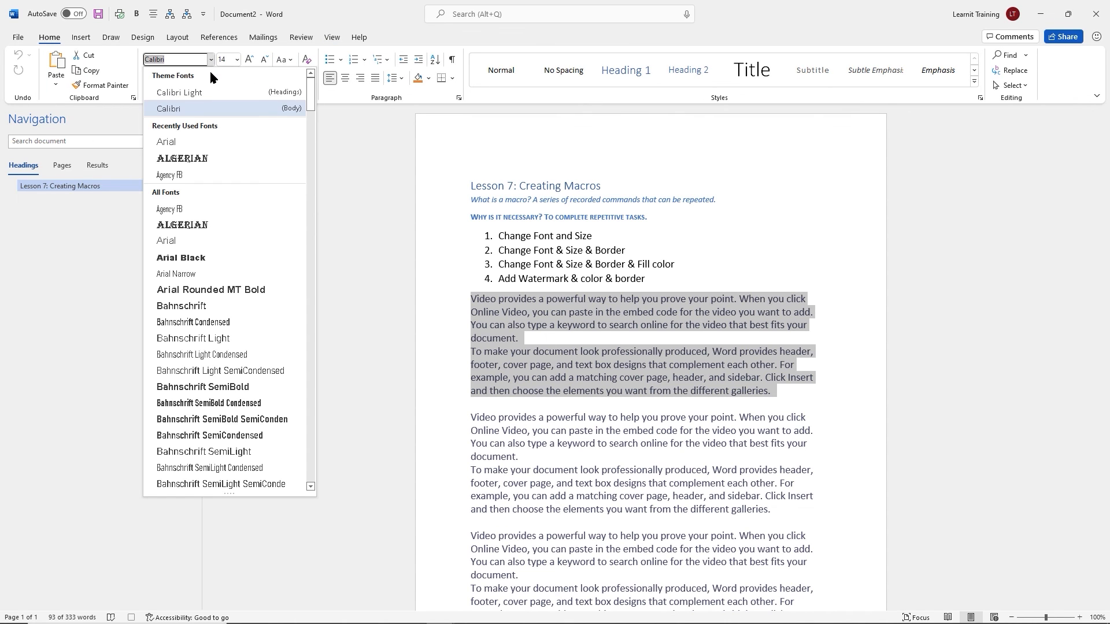
left_click(178, 144)
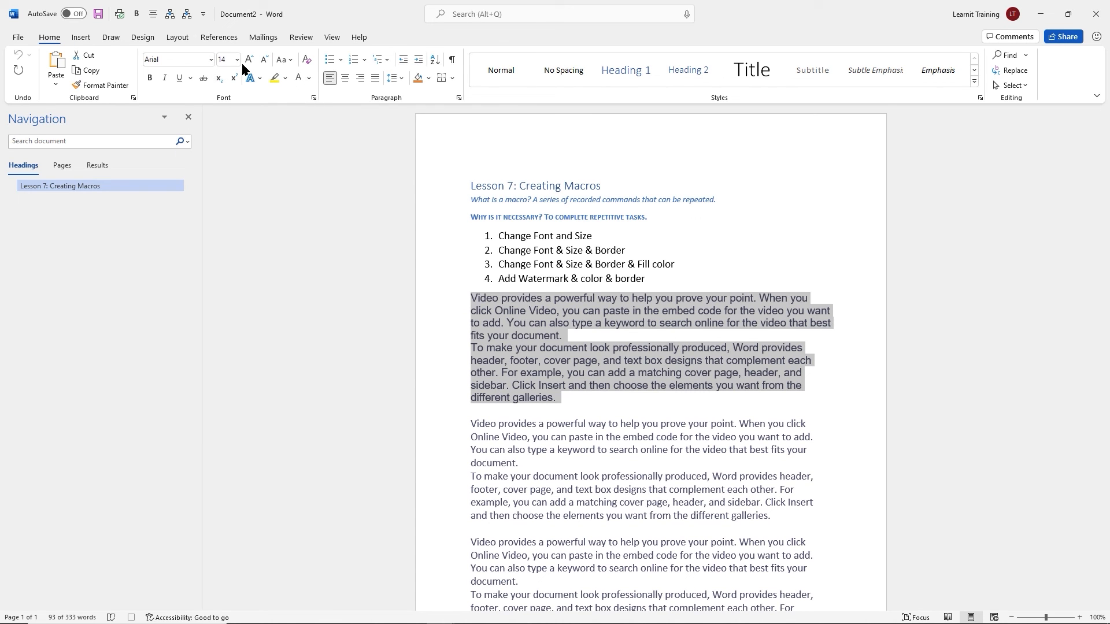
left_click(237, 60)
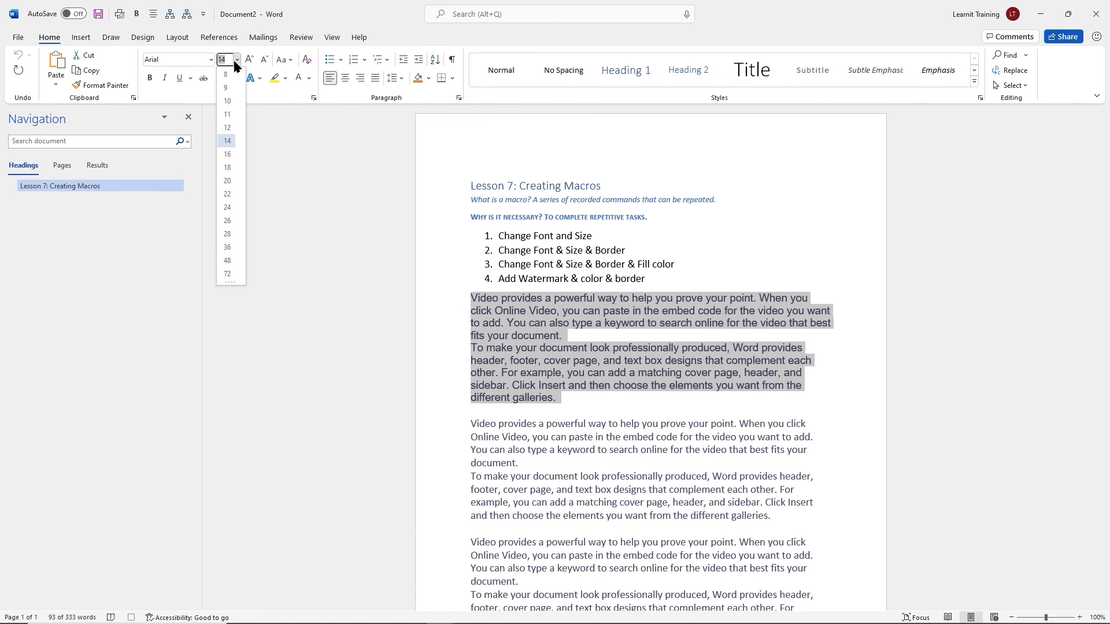
left_click(227, 128)
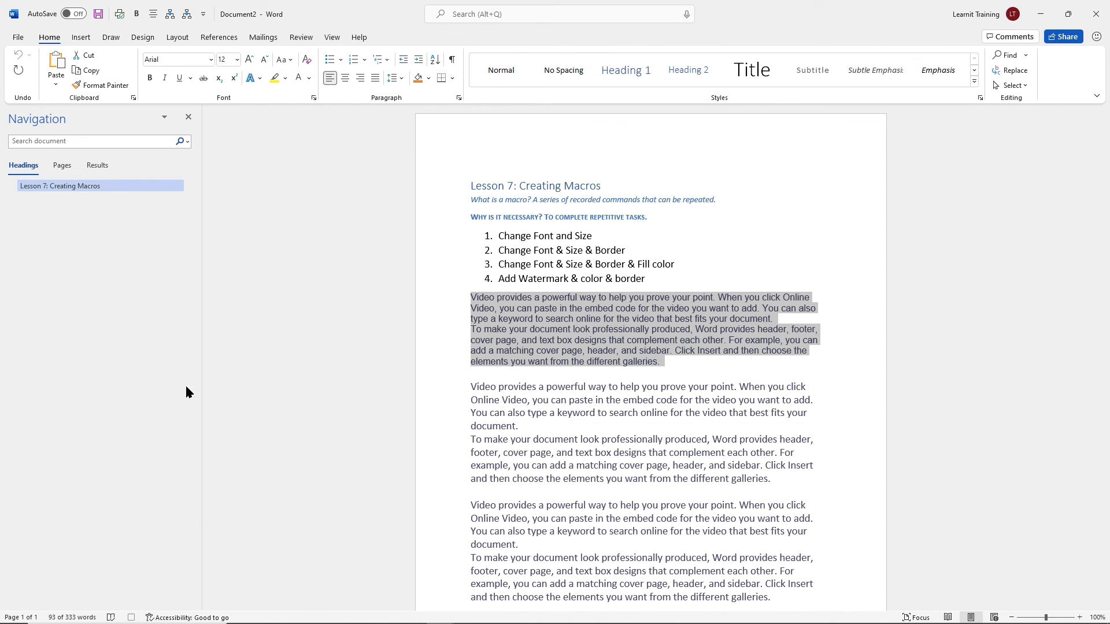
left_click(131, 617)
Undo the last font size change on the first sample text block and run the BasicFormat macro on both its paragraphs
left_click(685, 365)
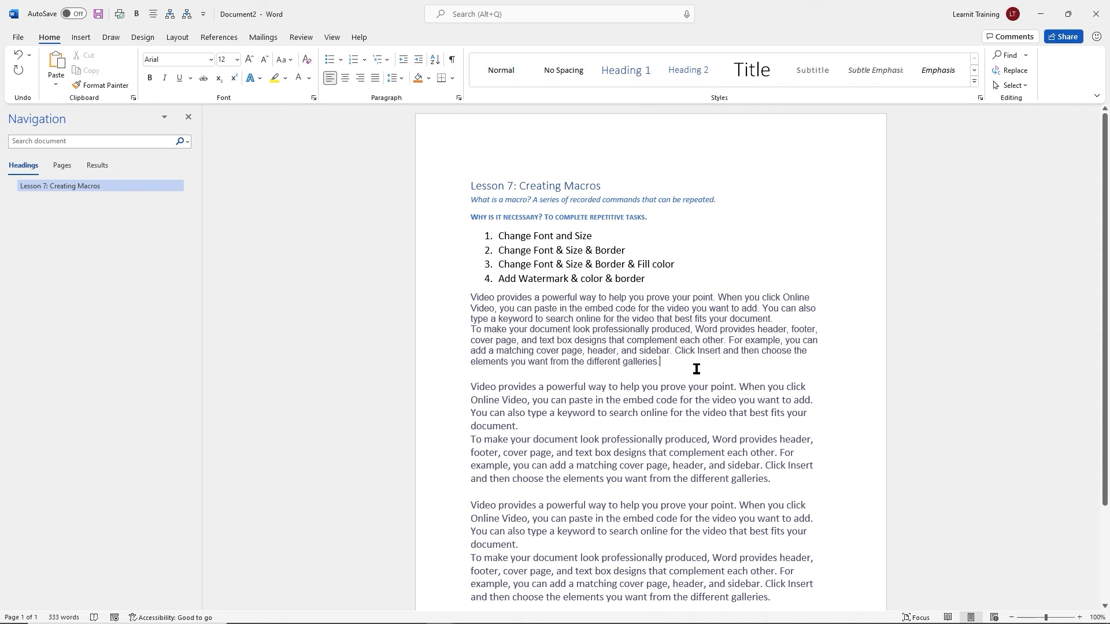
key("ctrl+z")
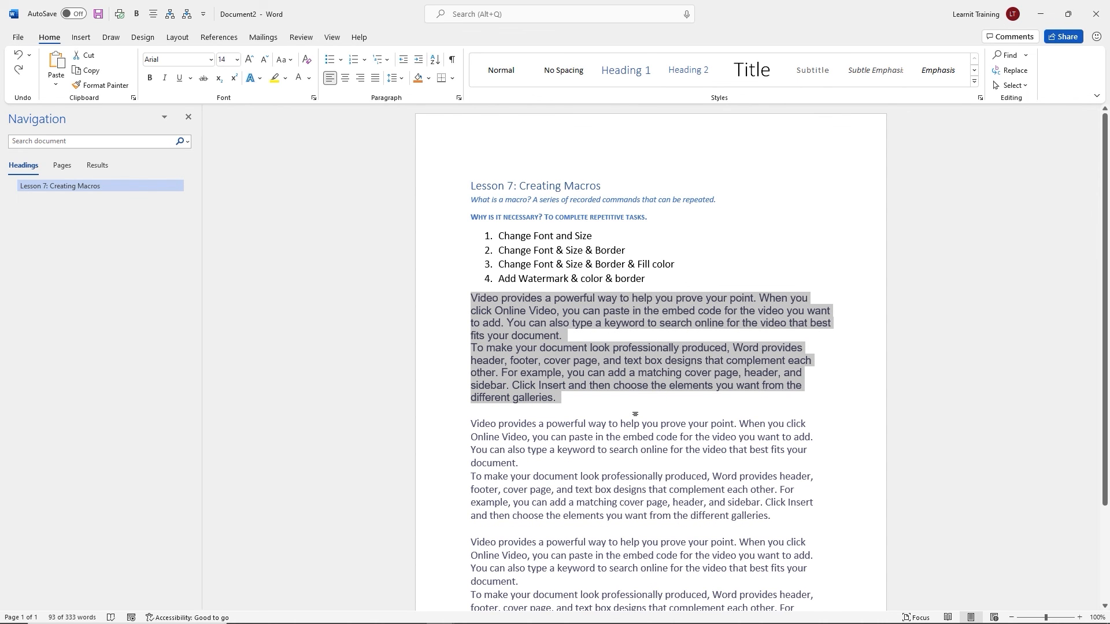
left_click_drag(565, 401, 472, 300)
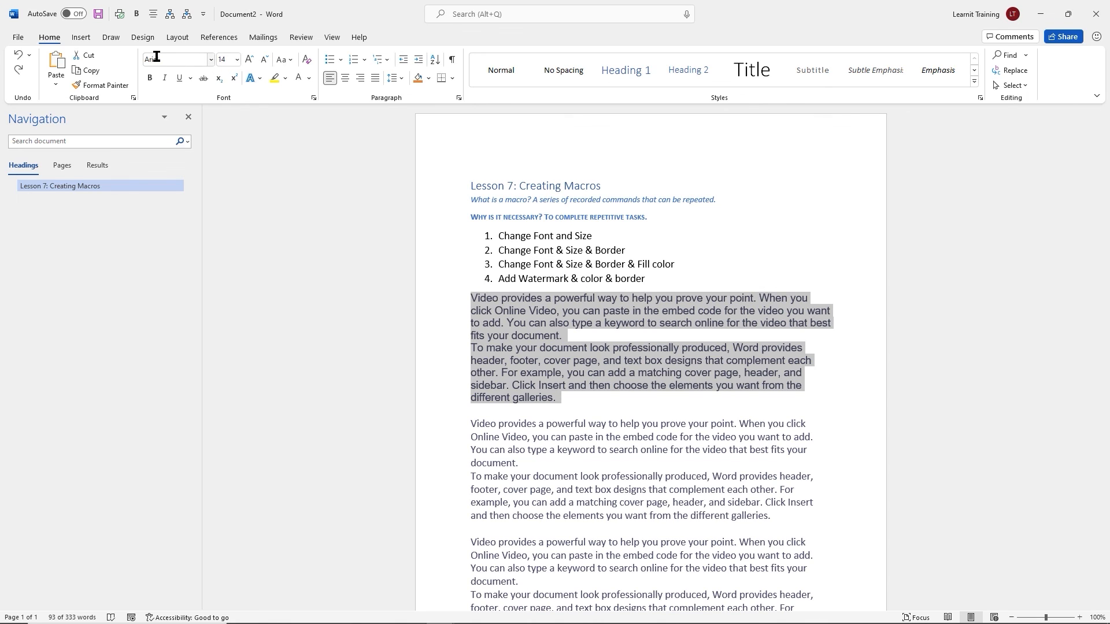
left_click(186, 16)
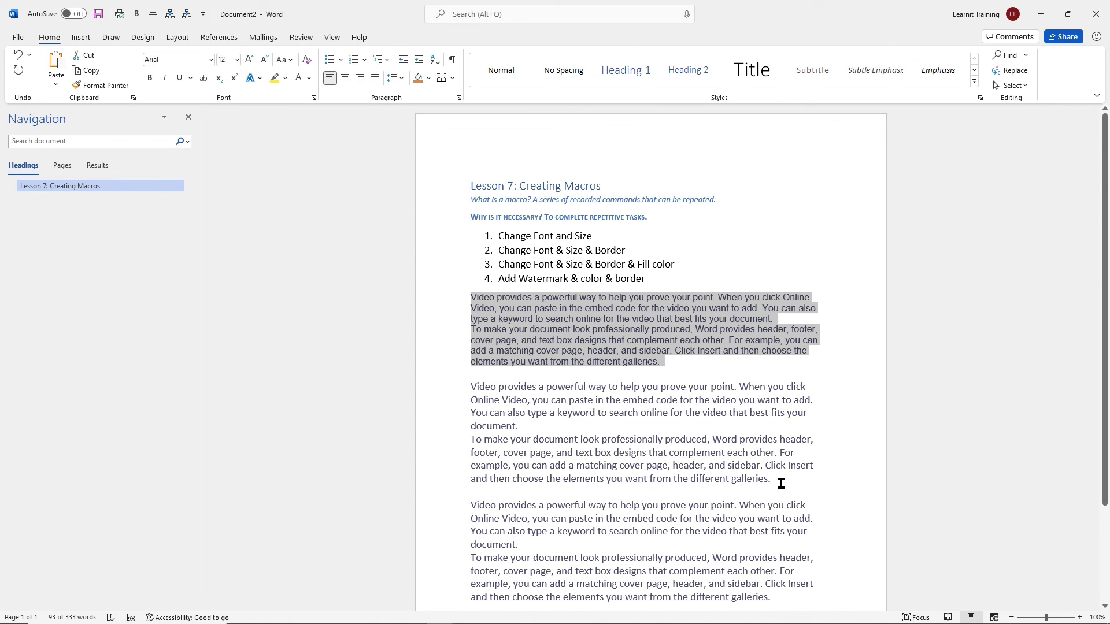
Copy the text of the second list item, "Change Font & Size & Border"
left_click_drag(781, 483, 471, 387)
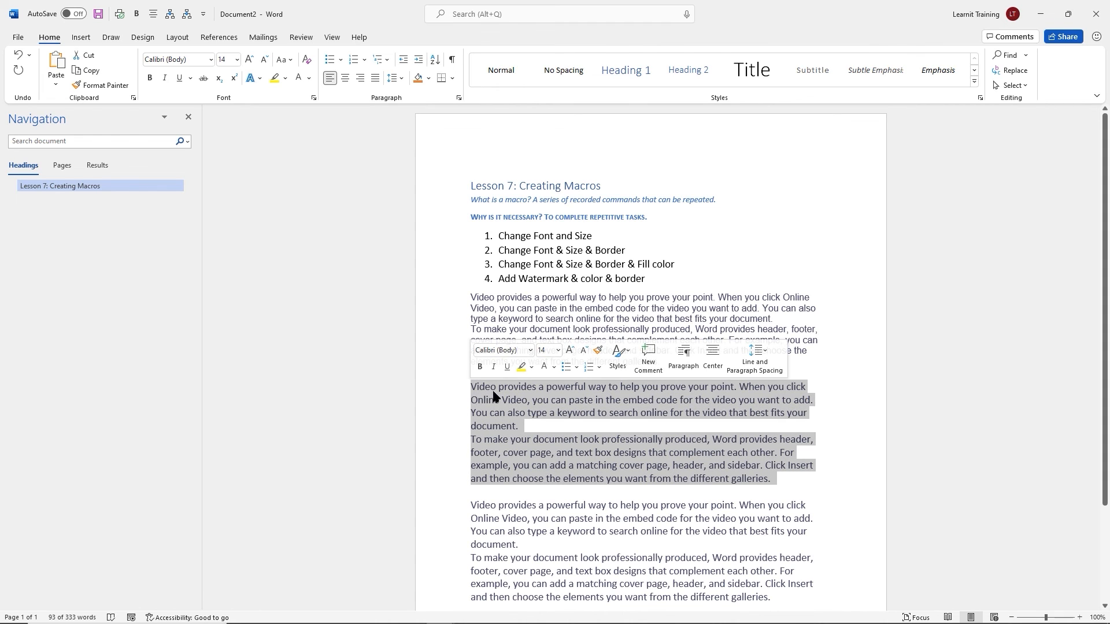
left_click(625, 265)
left_click_drag(626, 251, 507, 250)
right_click(516, 252)
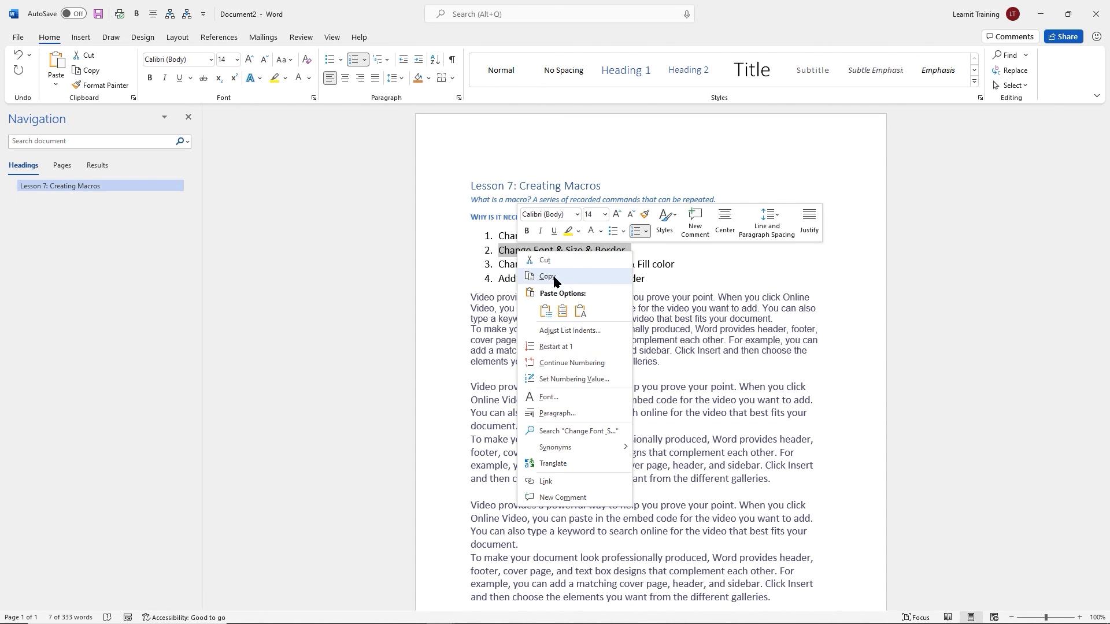
left_click(546, 277)
left_click(613, 329)
Select the second sample text block and set up a new macro named Bordermacro with the description "Change Font & Size & Border"
left_click_drag(777, 480, 472, 392)
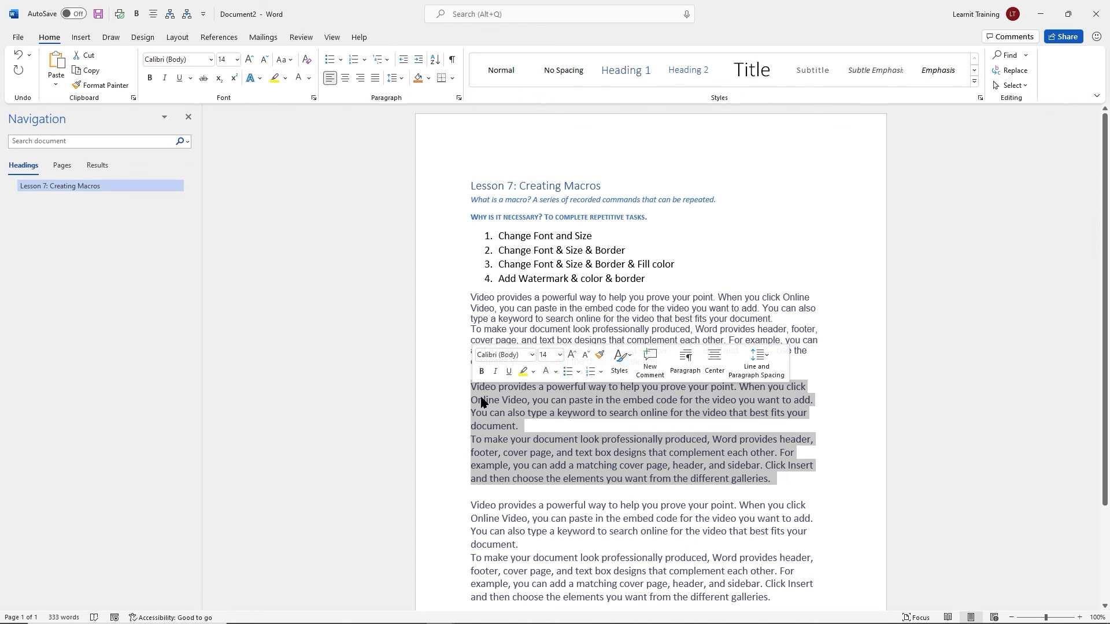
left_click(331, 38)
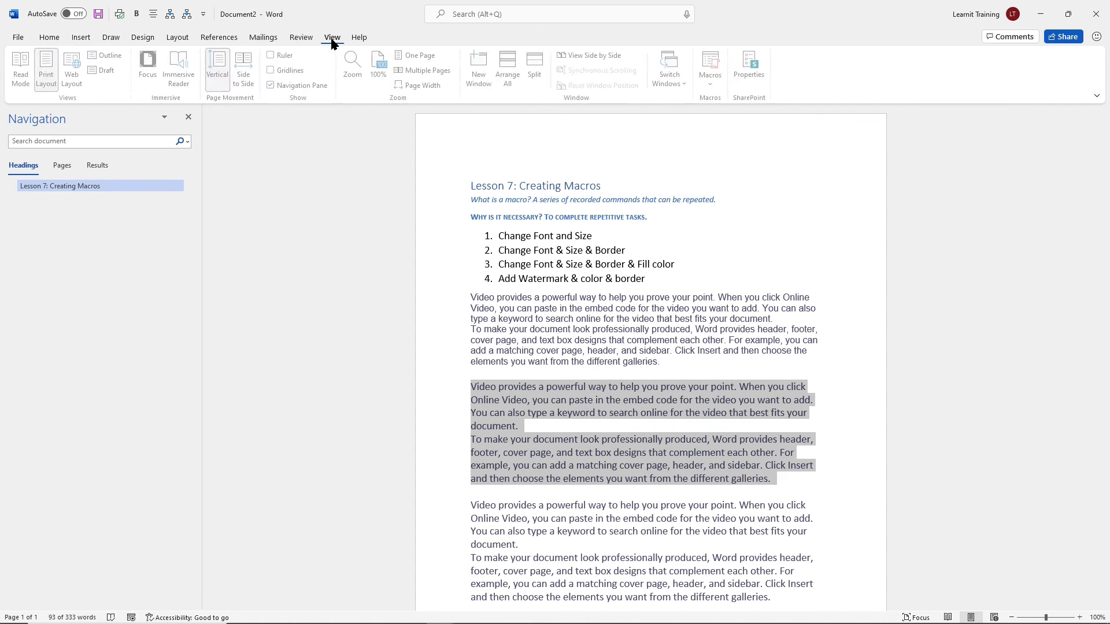
left_click(714, 84)
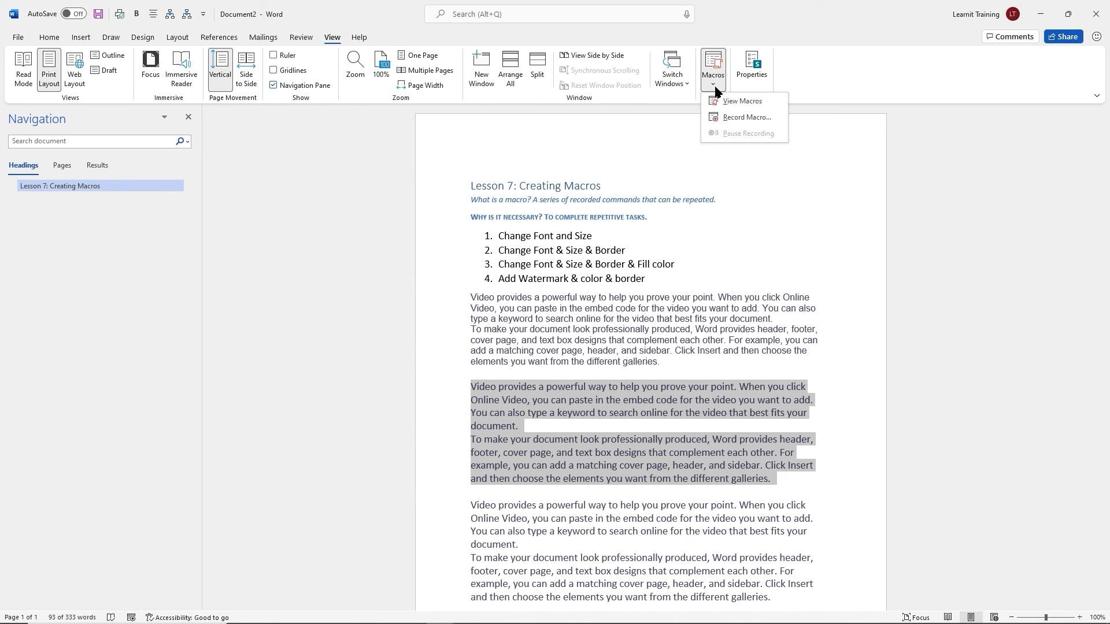
left_click(731, 117)
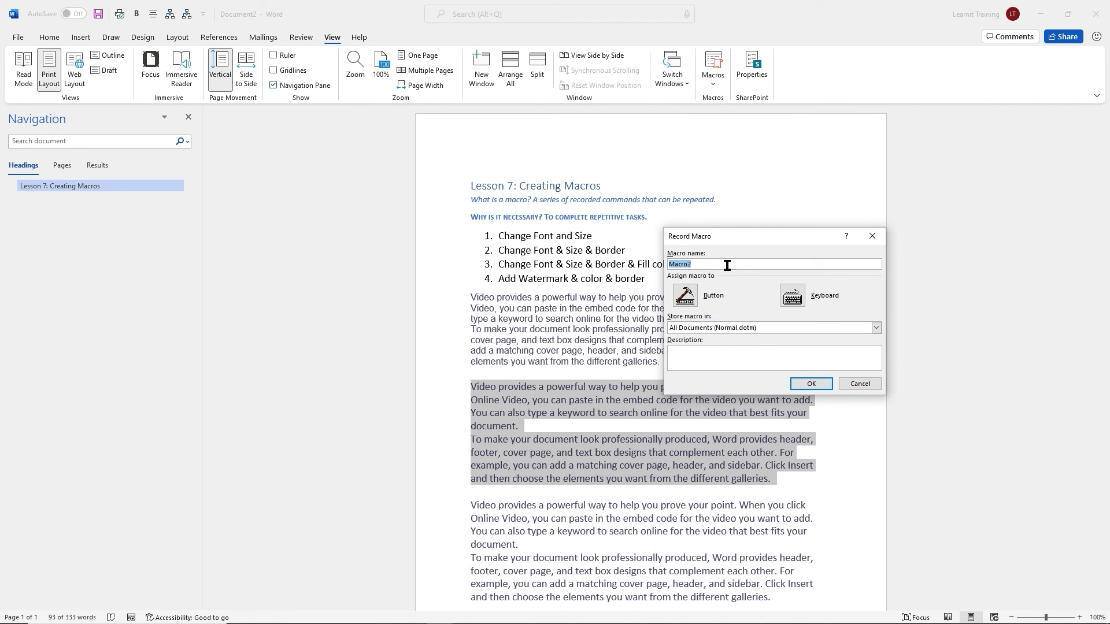
type("Borderm")
left_click(735, 355)
key("ctrl+v")
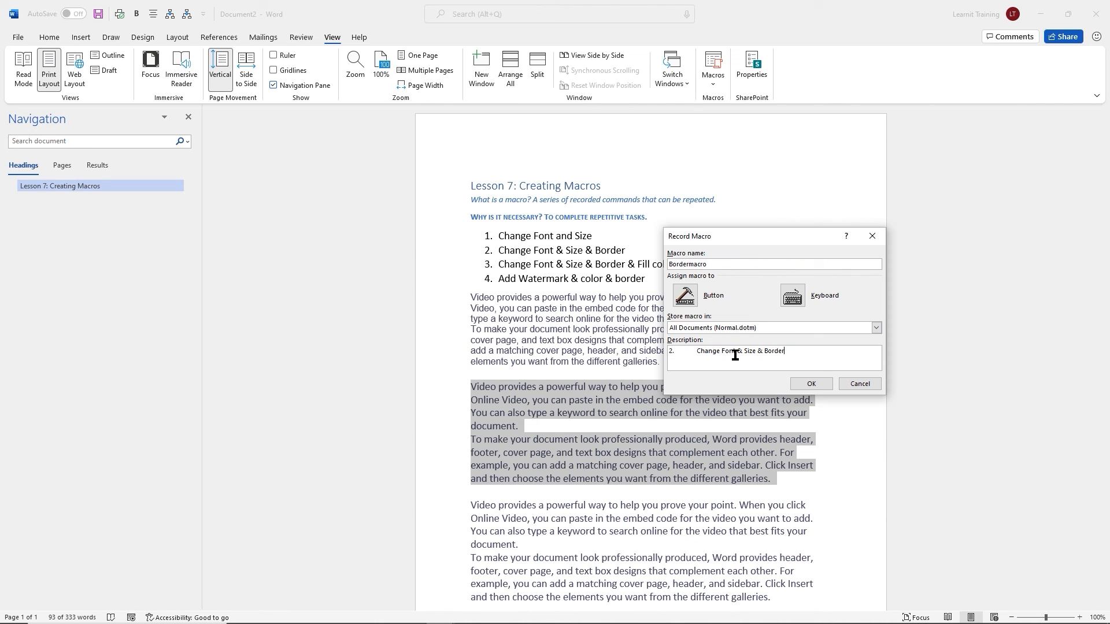
left_click_drag(695, 353, 638, 350)
key("Delete")
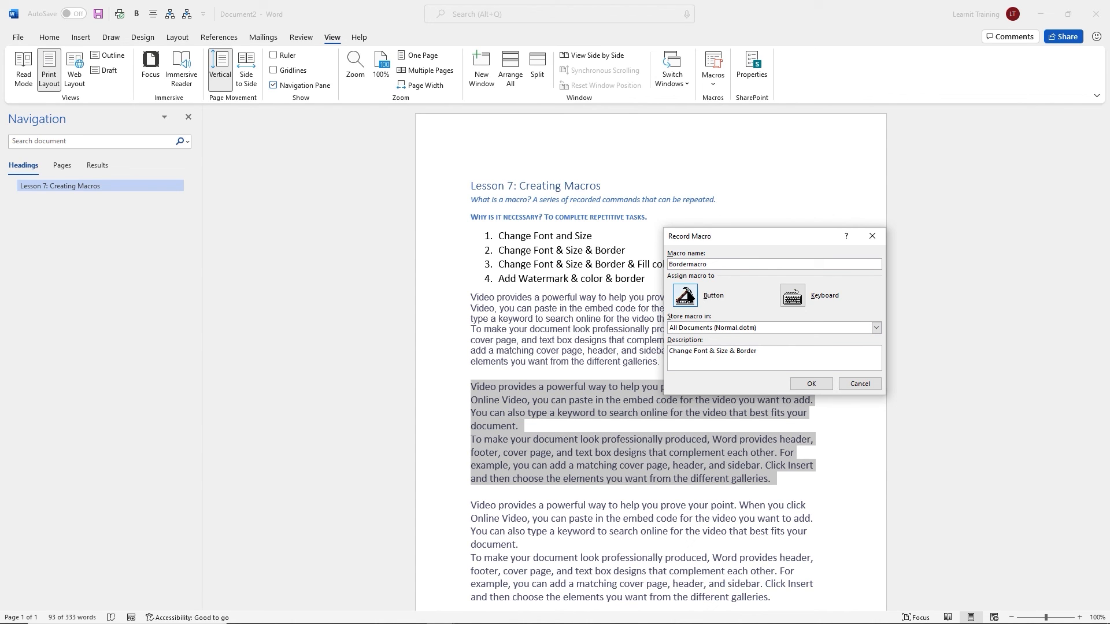
Assign Bordermacro to a button on the Quick Access Toolbar and start its recording
left_click(686, 295)
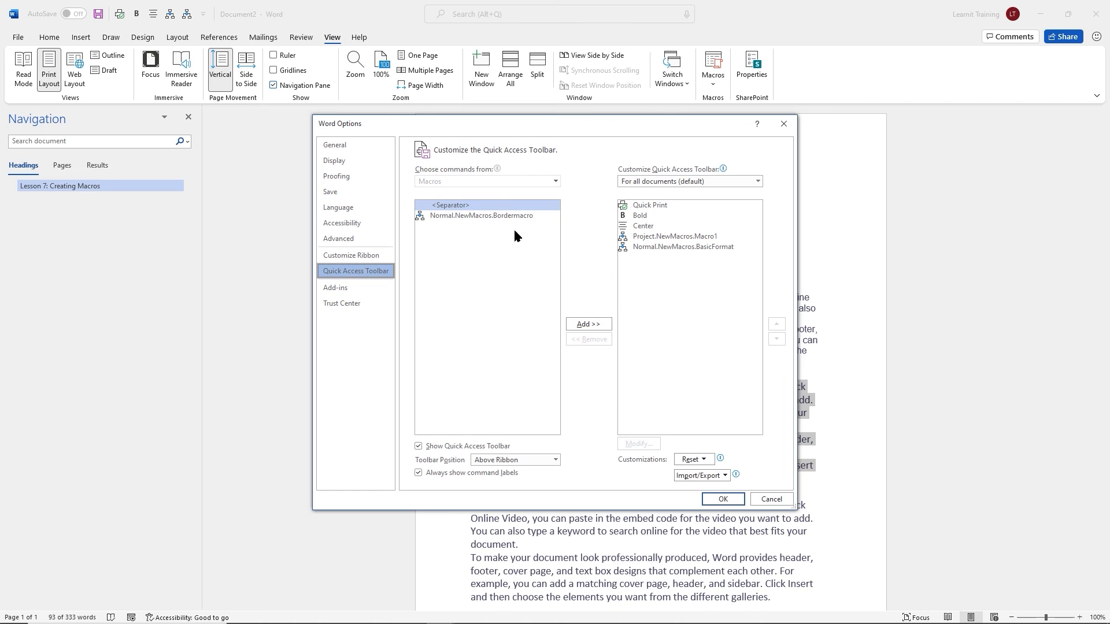
left_click(491, 218)
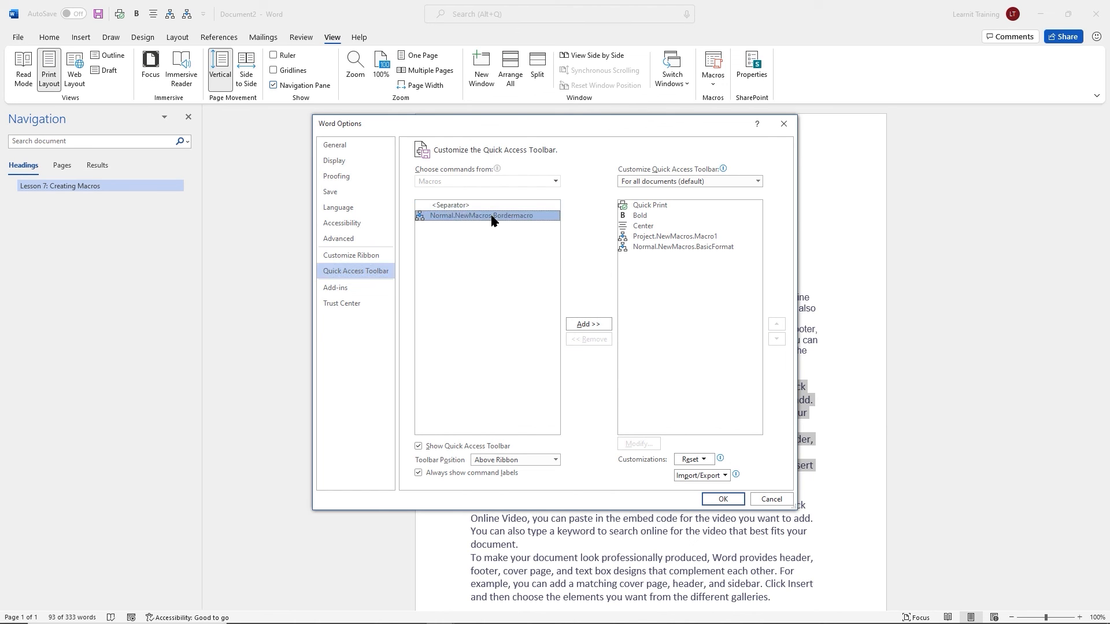
left_click(593, 324)
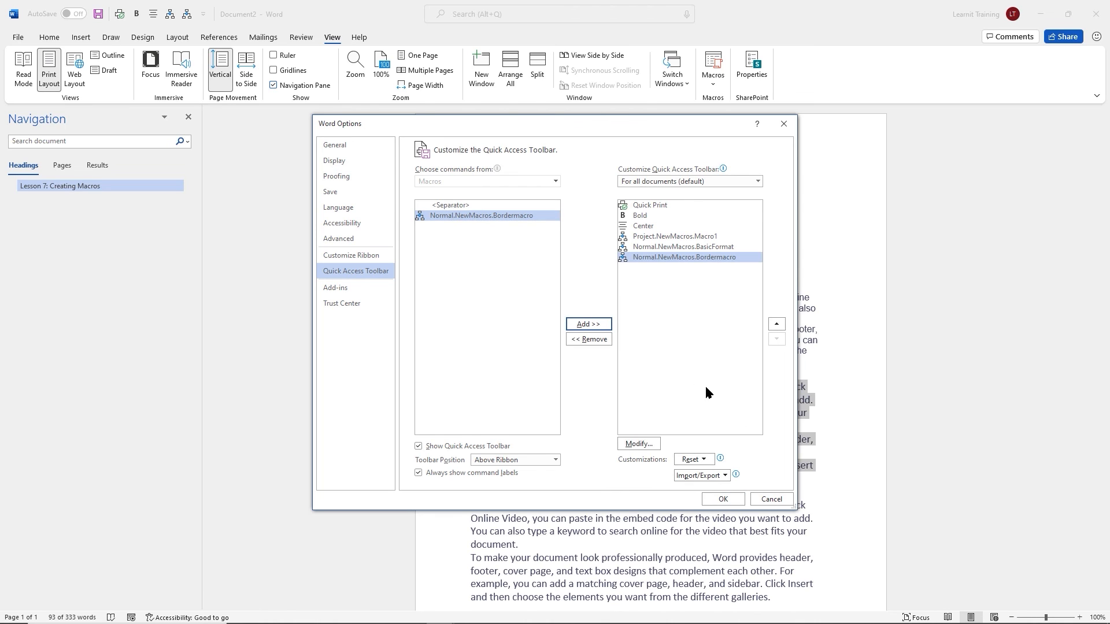
left_click(719, 502)
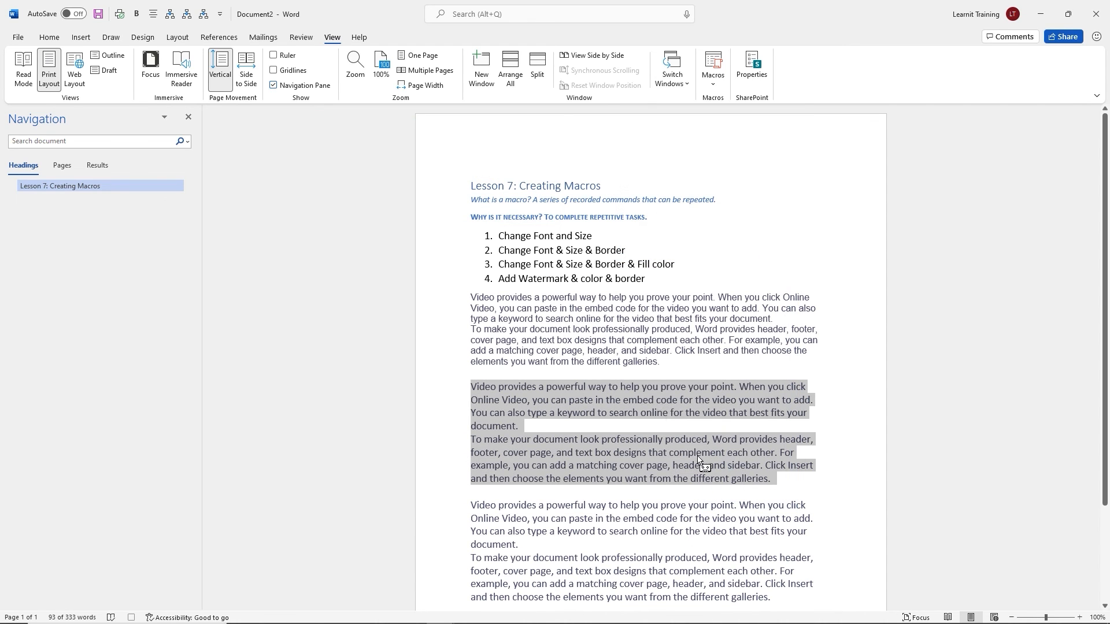
Record formatting the second sample text block as Arial 12 with outside borders, and stop the macro recording
left_click(49, 38)
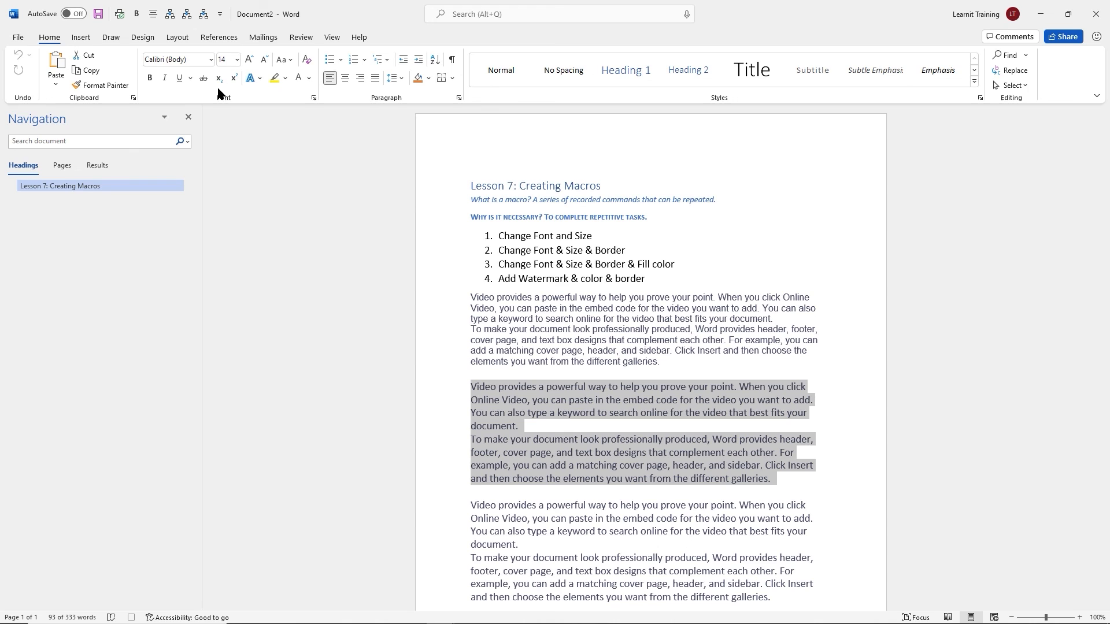
left_click(211, 59)
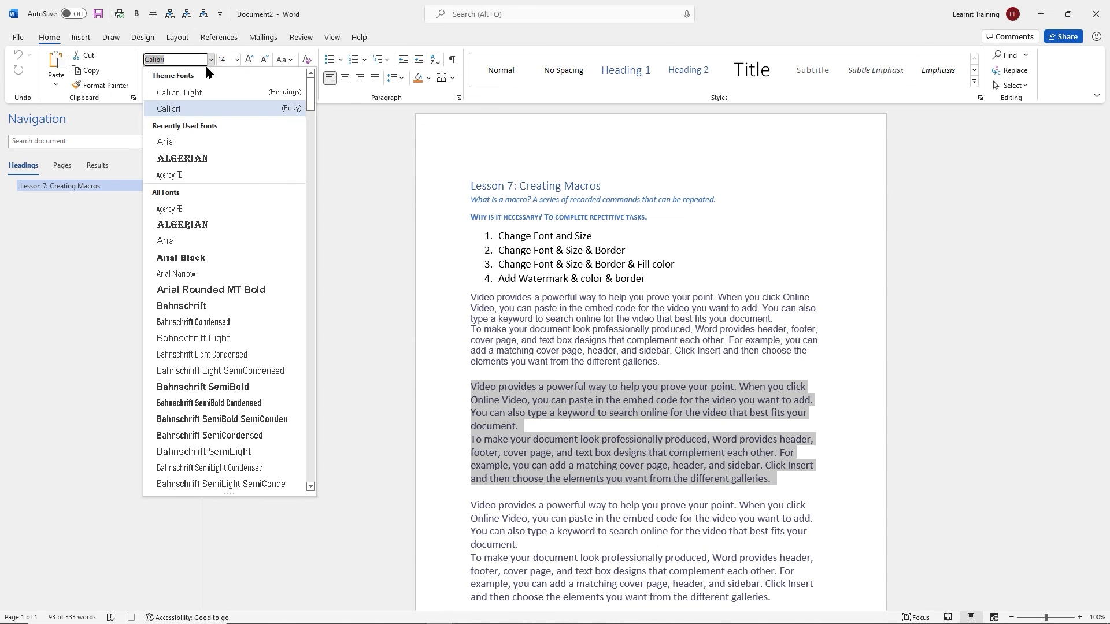
left_click(178, 144)
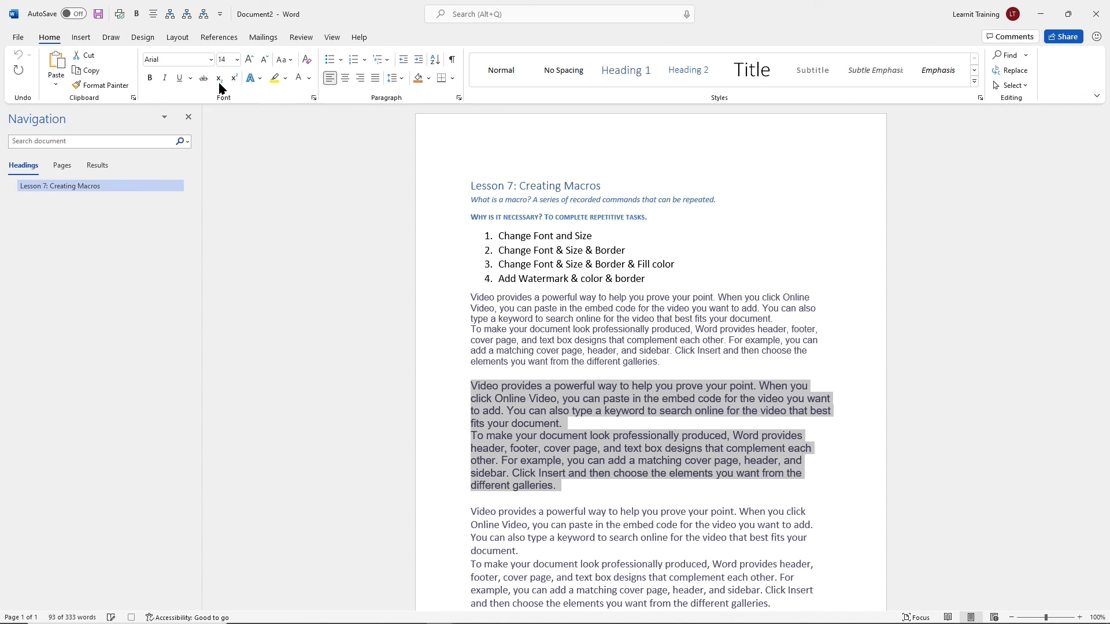
left_click(237, 60)
left_click(228, 128)
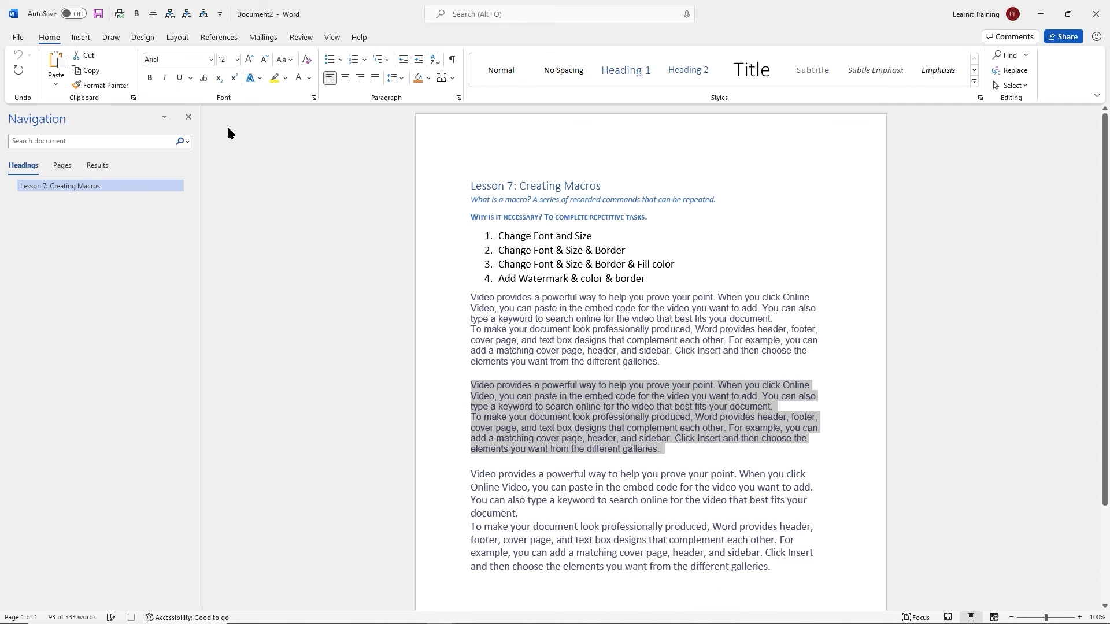
left_click(453, 79)
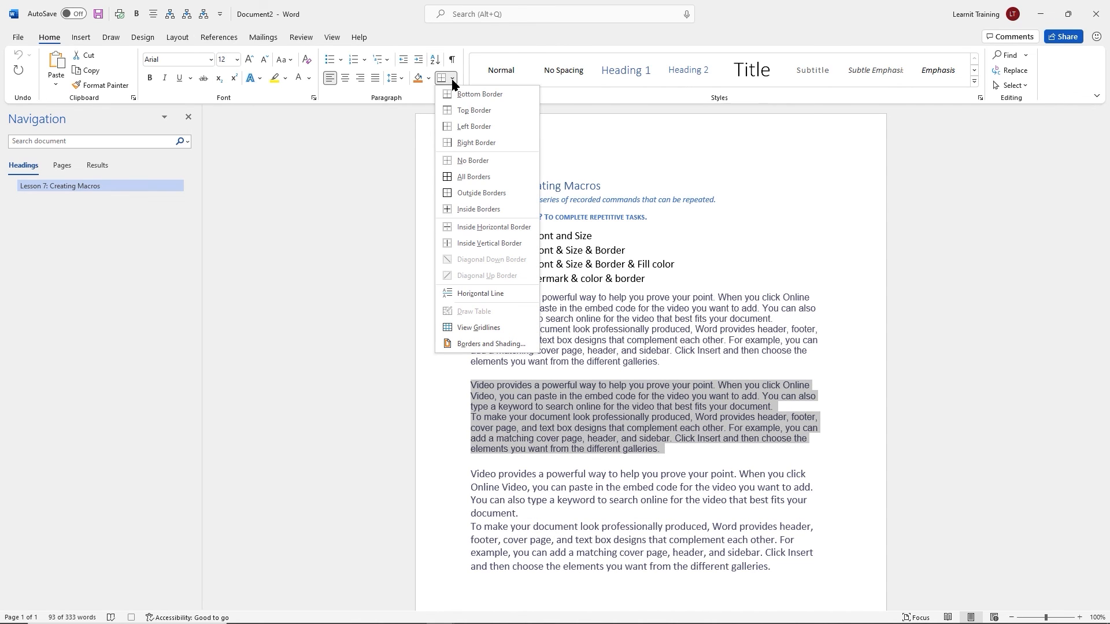
left_click(475, 195)
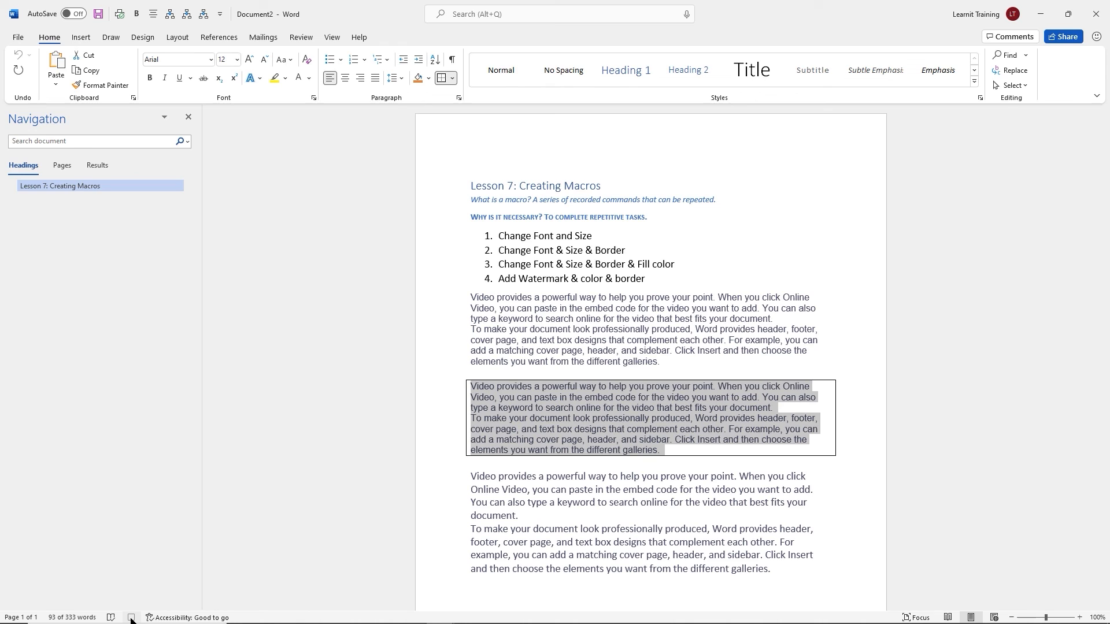
Undo the outside borders on the second sample text block and select the block again
left_click(597, 481)
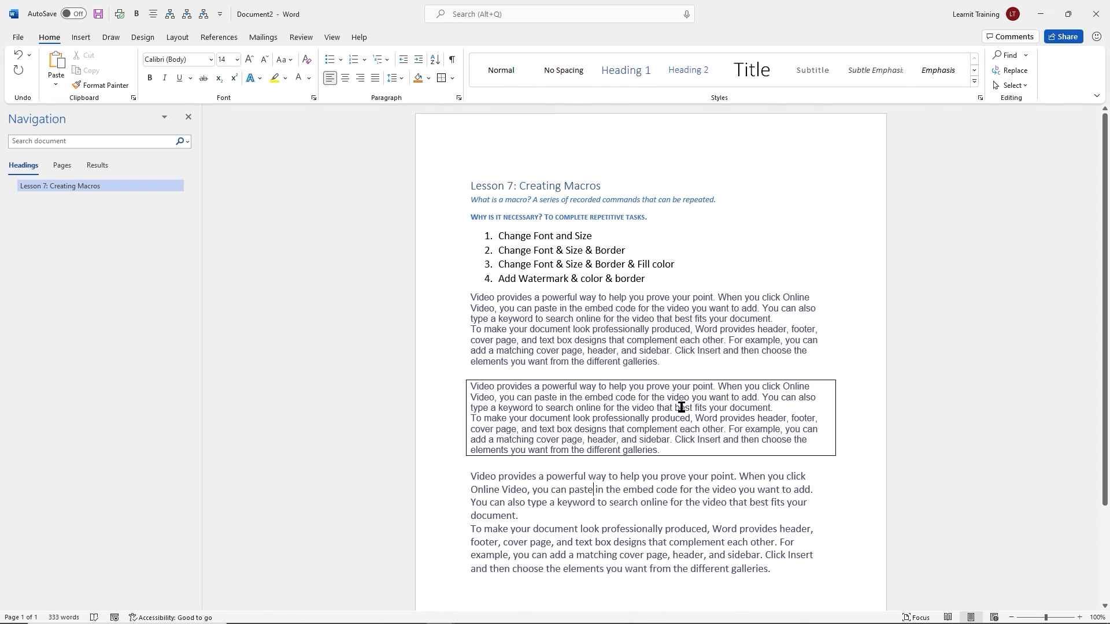
key("ctrl+z")
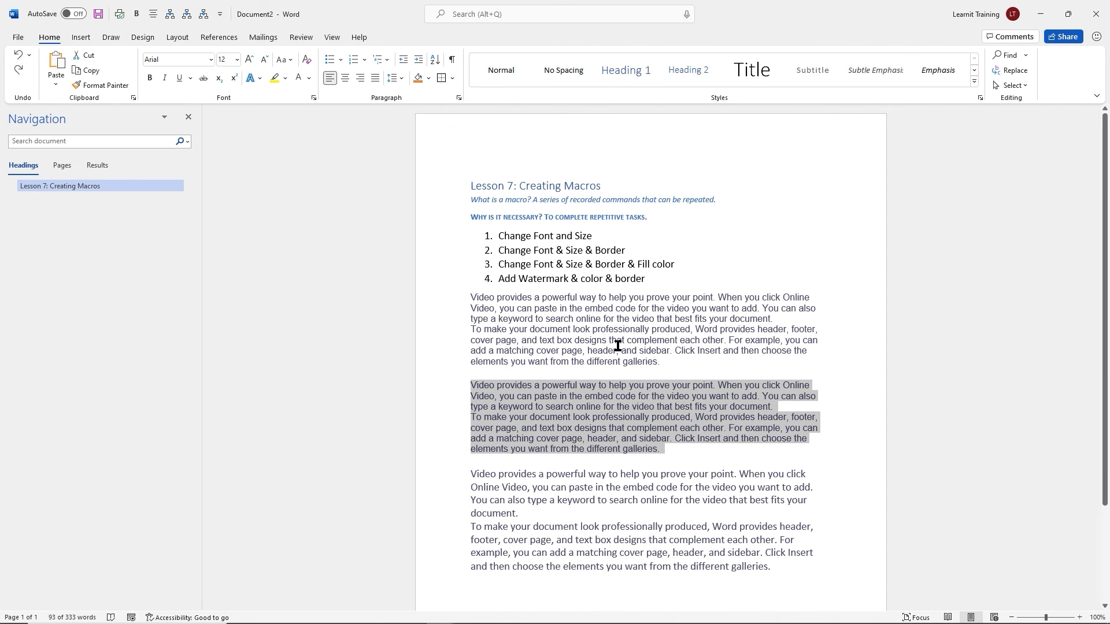
left_click(611, 339)
left_click_drag(665, 449, 472, 388)
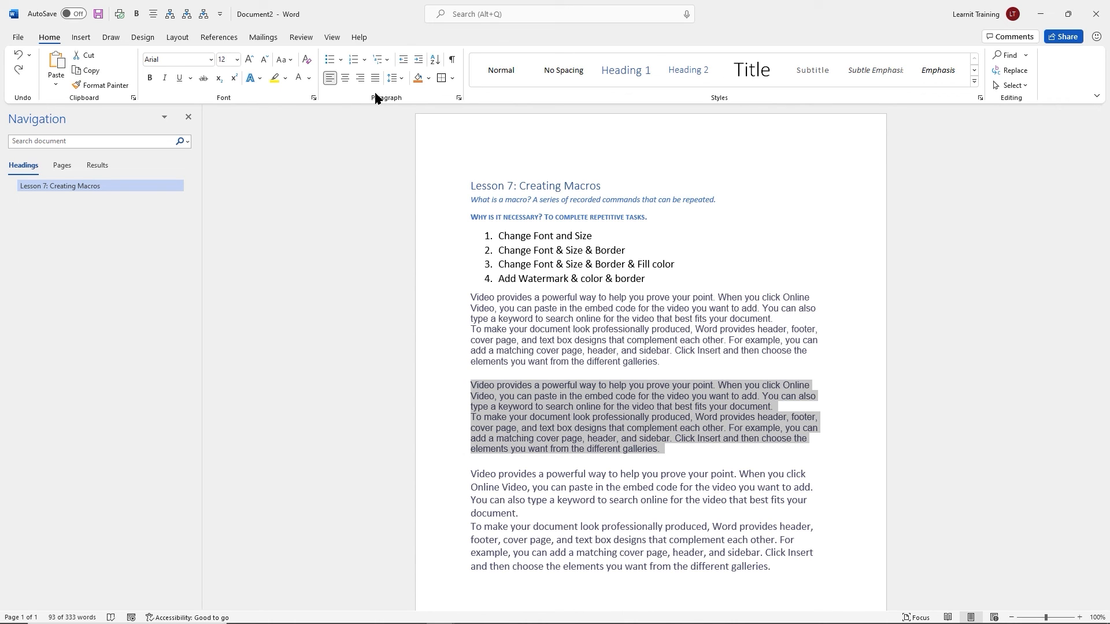
Run the saved Bordermacro macro on the second sample text block
left_click(330, 38)
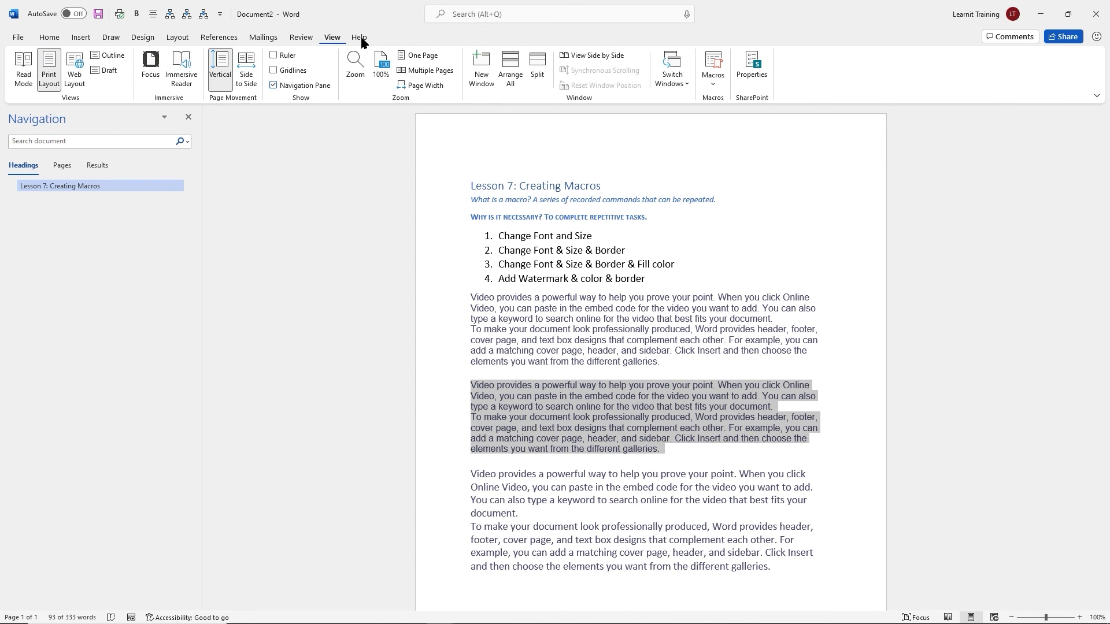
left_click(712, 85)
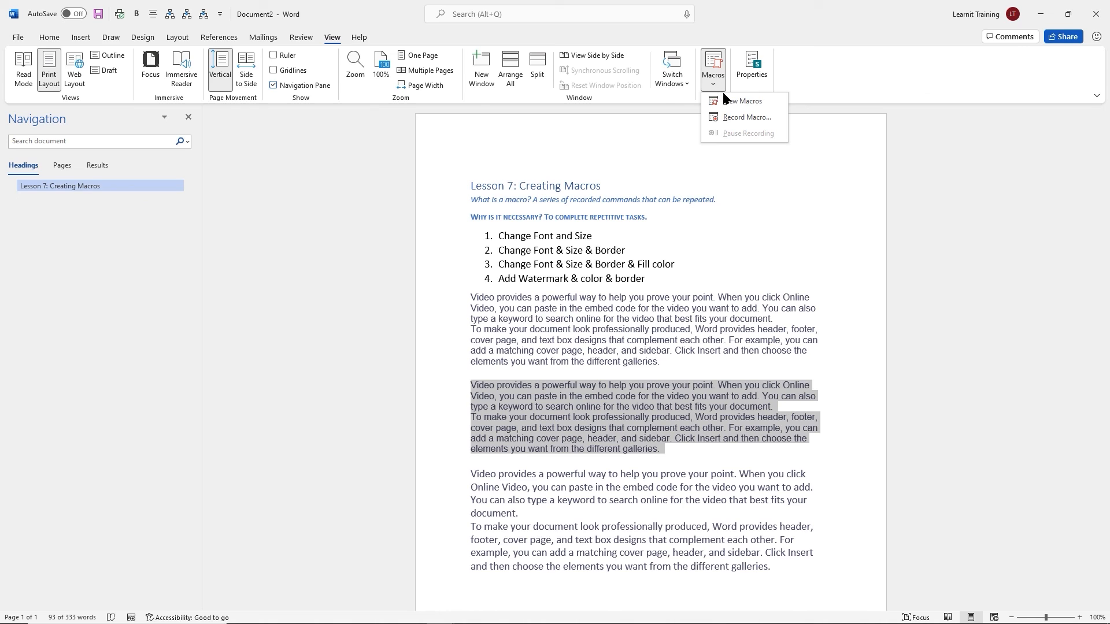
left_click(730, 101)
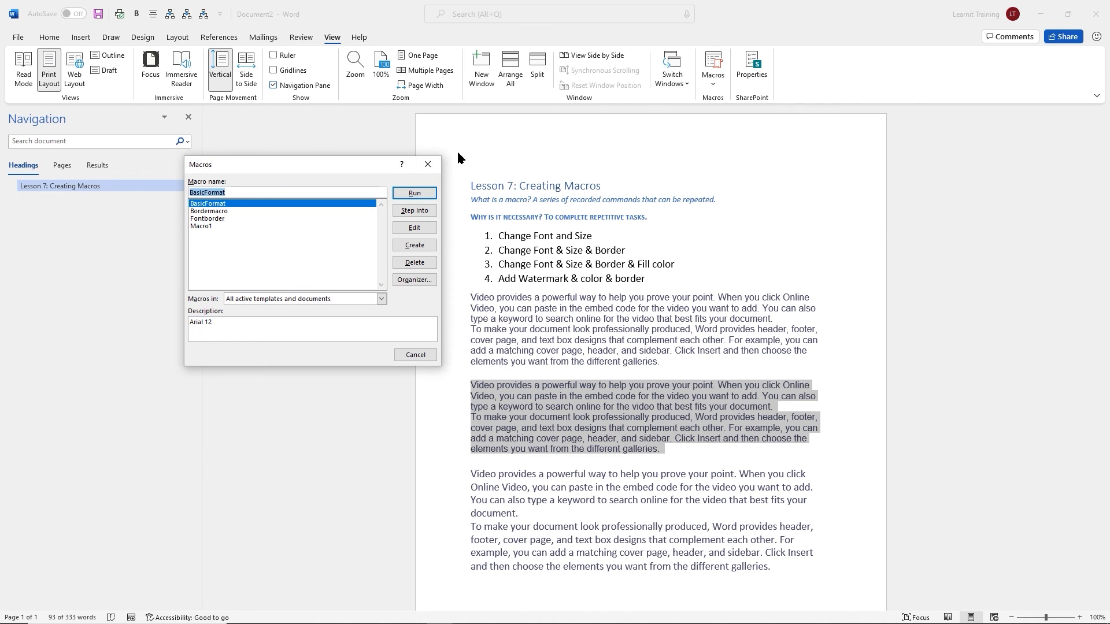
left_click(217, 212)
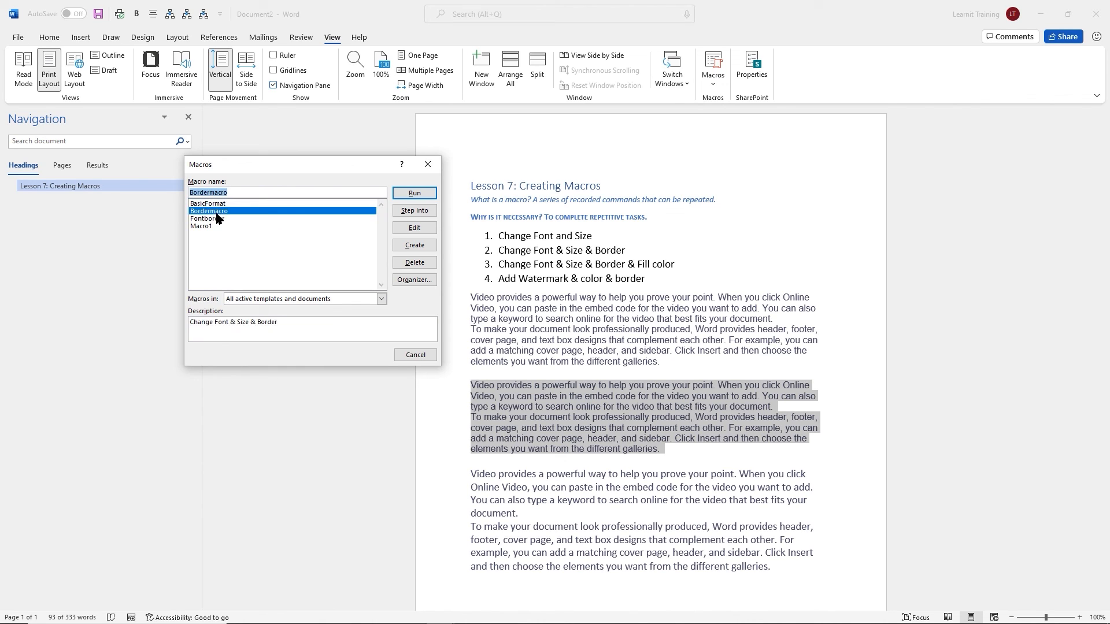
left_click(415, 194)
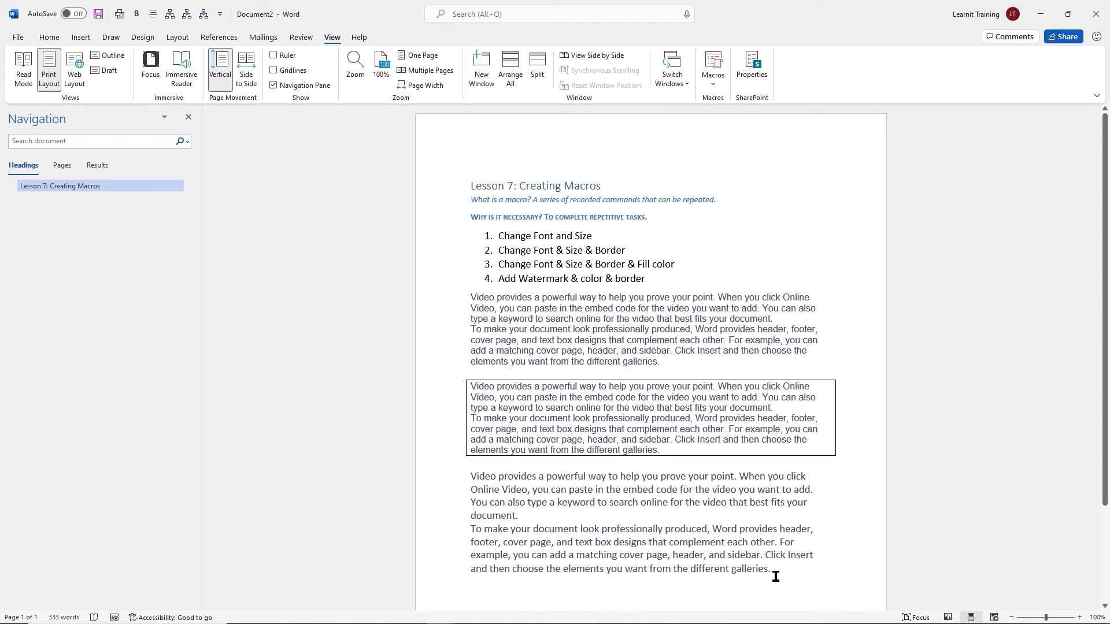
Copy the text of the third list item, "Change Font & Size & Border & Fill color"
left_click_drag(774, 572, 471, 477)
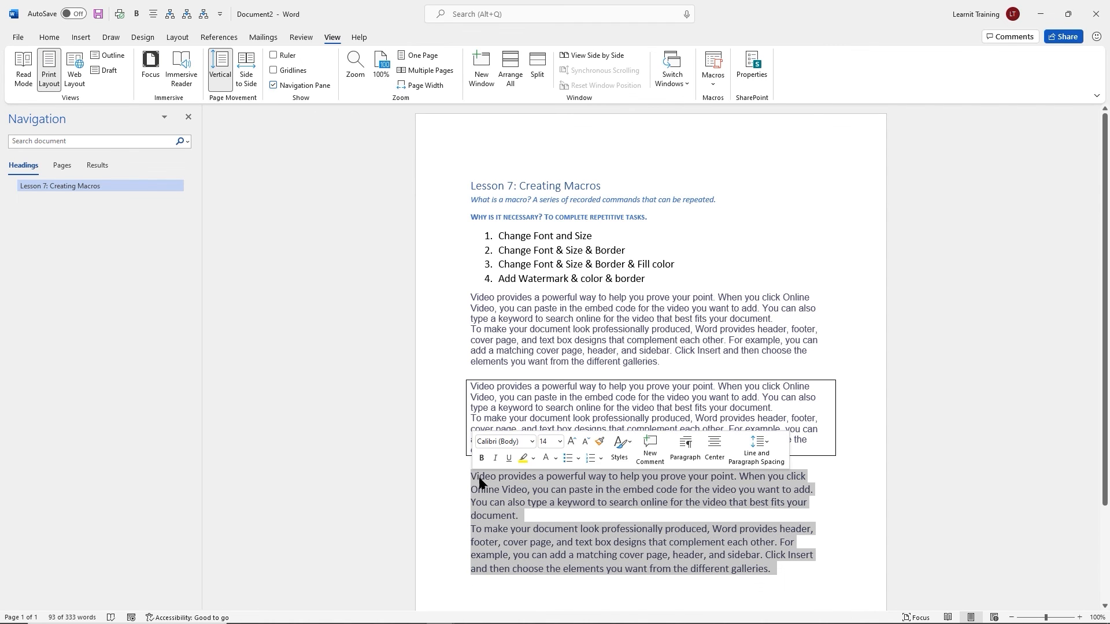
left_click(653, 282)
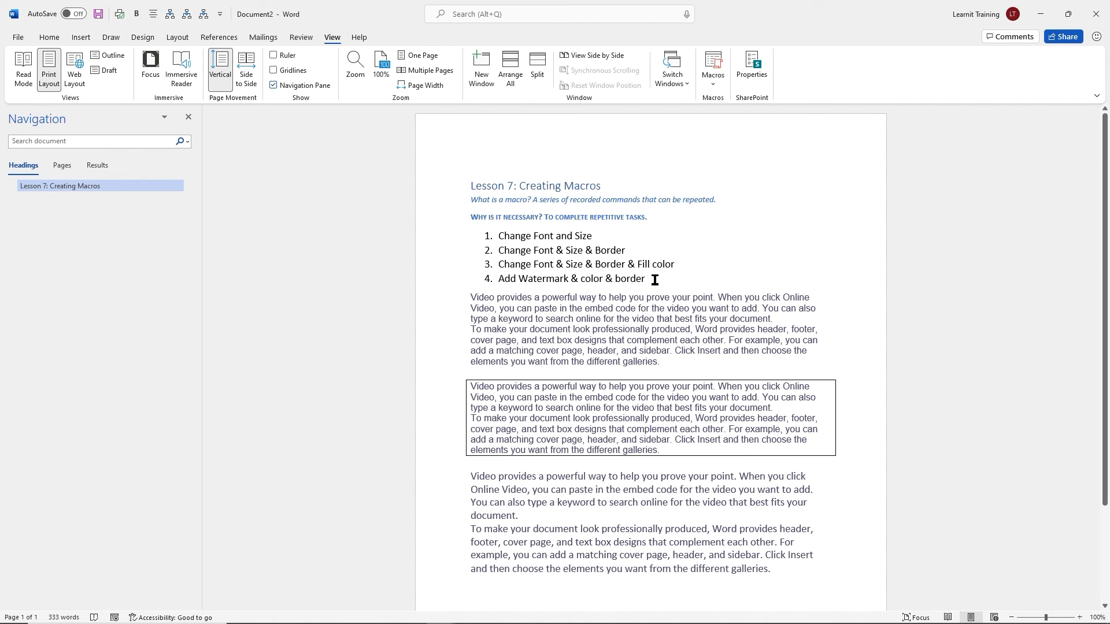
left_click_drag(680, 266, 501, 252)
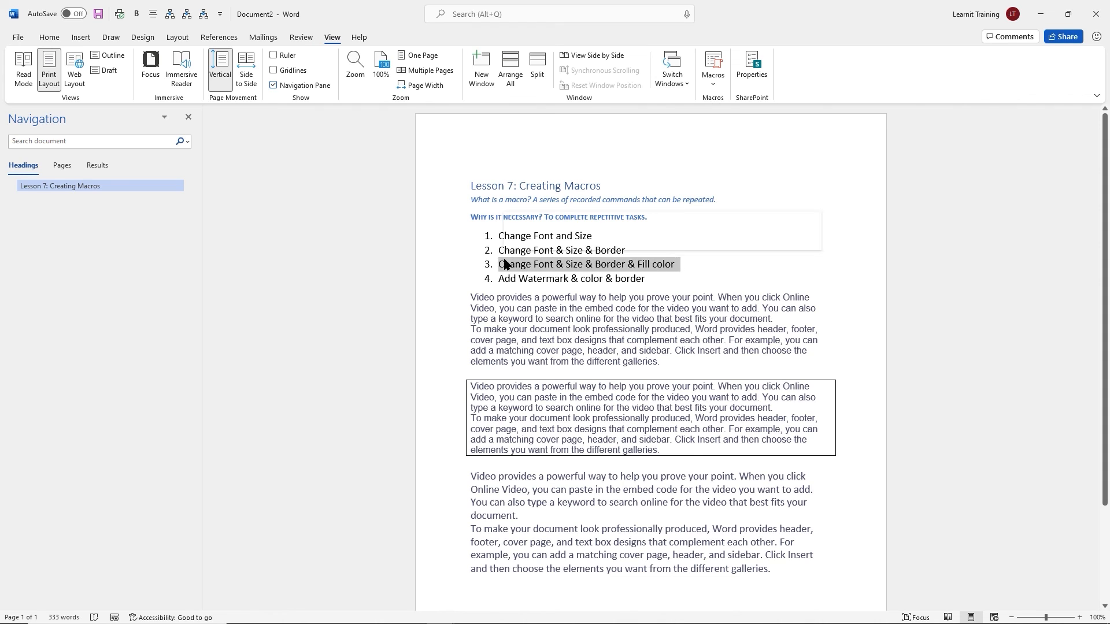
right_click(629, 265)
left_click(665, 295)
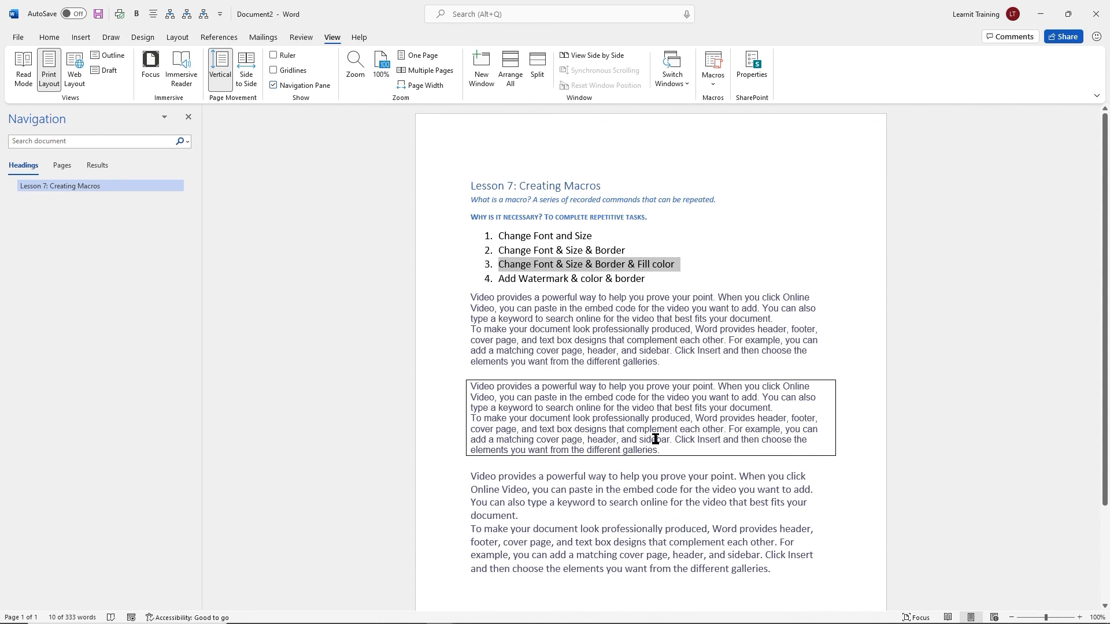
Select the third sample text block and set up a new macro named Borderfill
left_click(698, 534)
left_click_drag(773, 569, 470, 475)
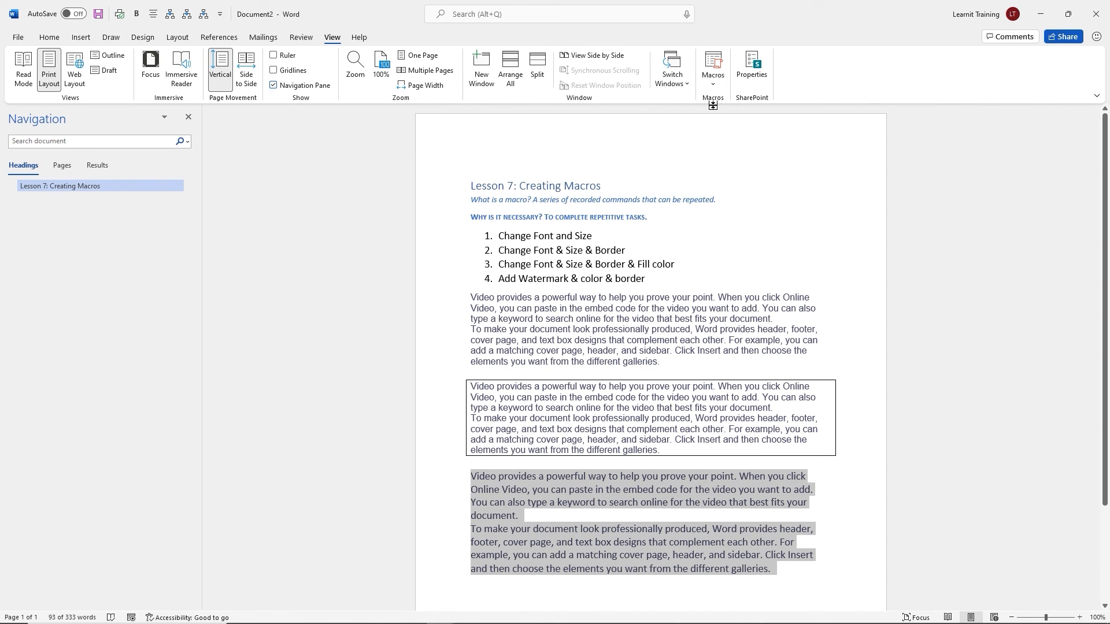
left_click(715, 87)
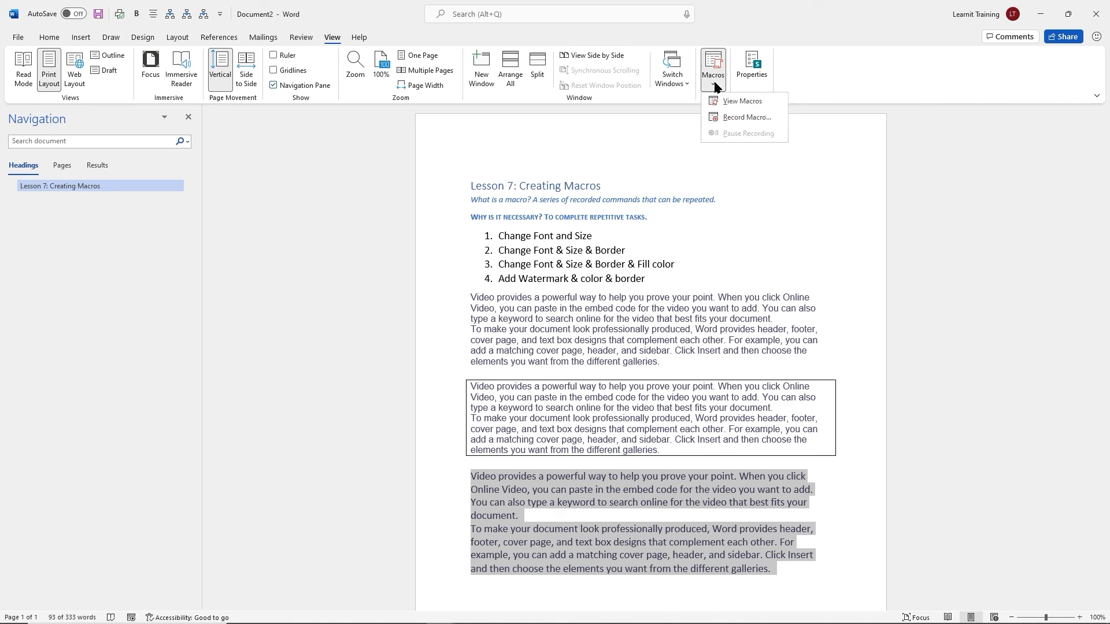
left_click(737, 117)
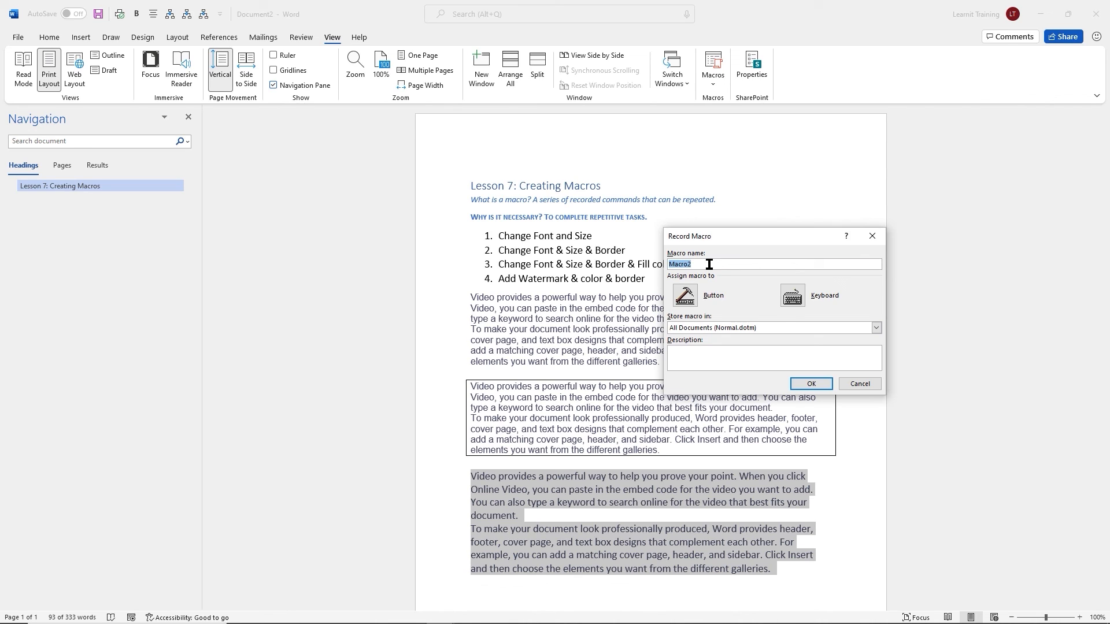
type("Borderfill")
Describe Borderfill as "Change Font & Size & Border & Fill color", keep it stored in All Documents (Normal.dotm), and start recording
left_click(707, 364)
key("ctrl+v")
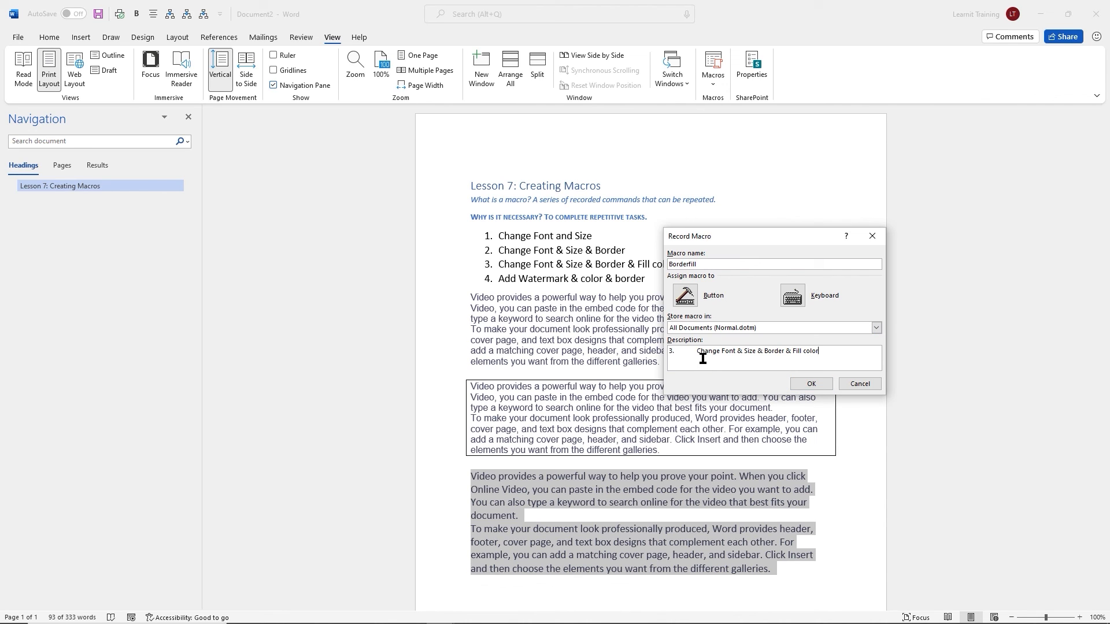
left_click_drag(697, 351, 638, 358)
key("Delete")
left_click(875, 328)
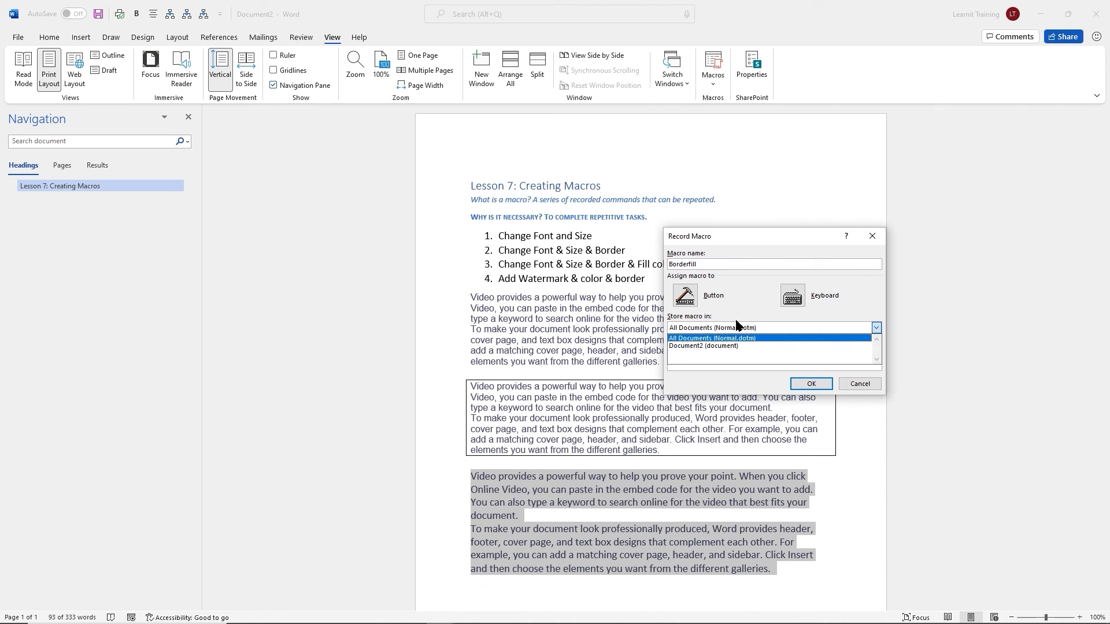
left_click(760, 243)
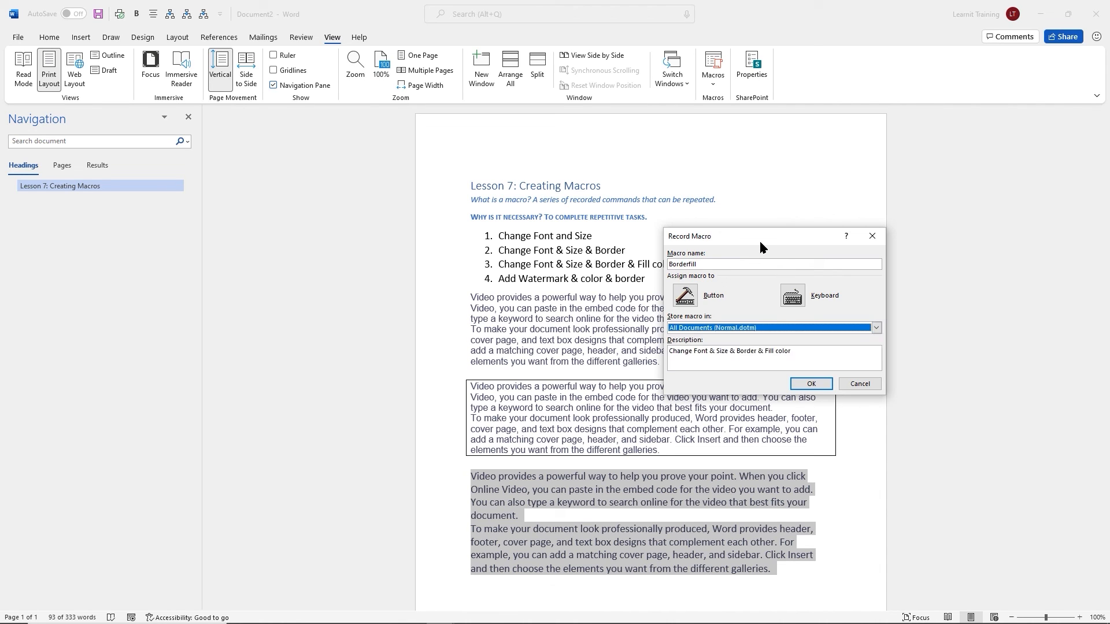
left_click(811, 385)
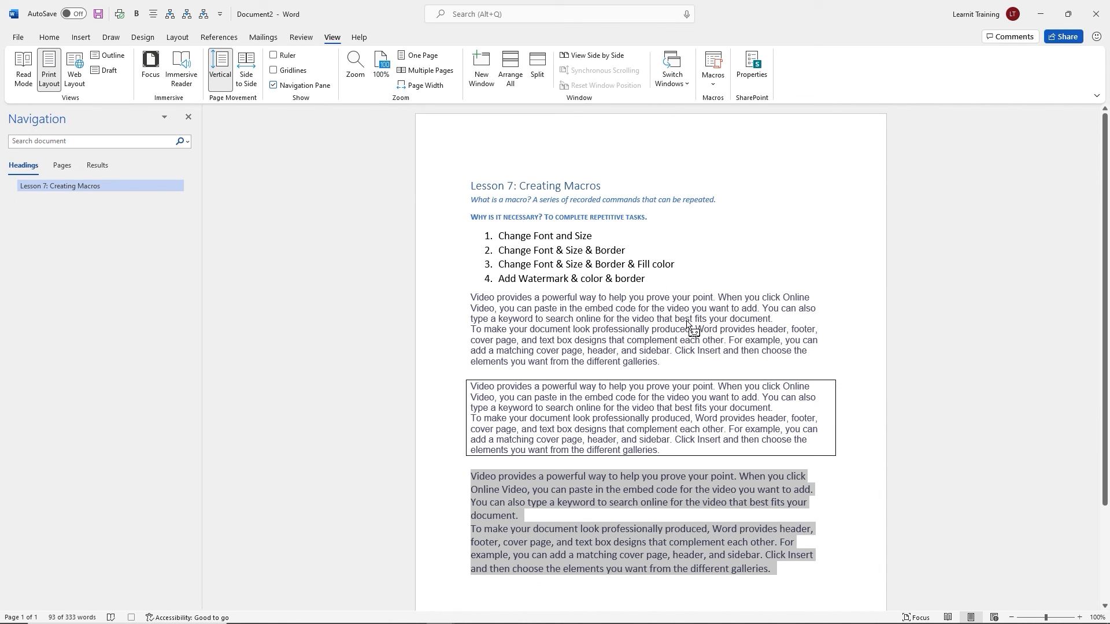
Record formatting the third sample text block as Arial 12 with white font color
left_click(50, 38)
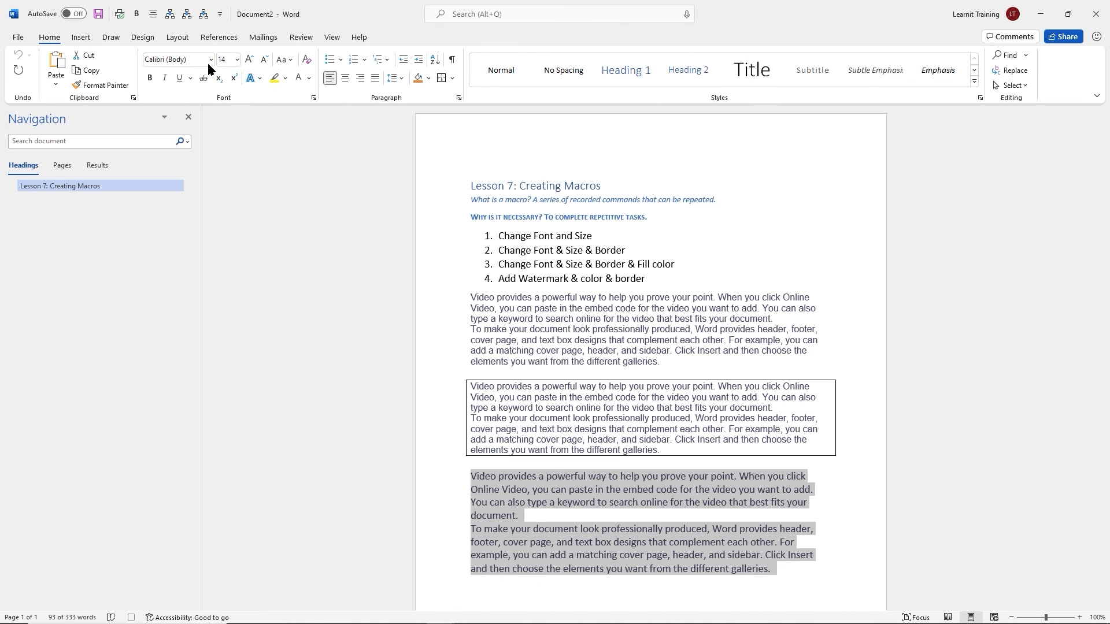
left_click(211, 60)
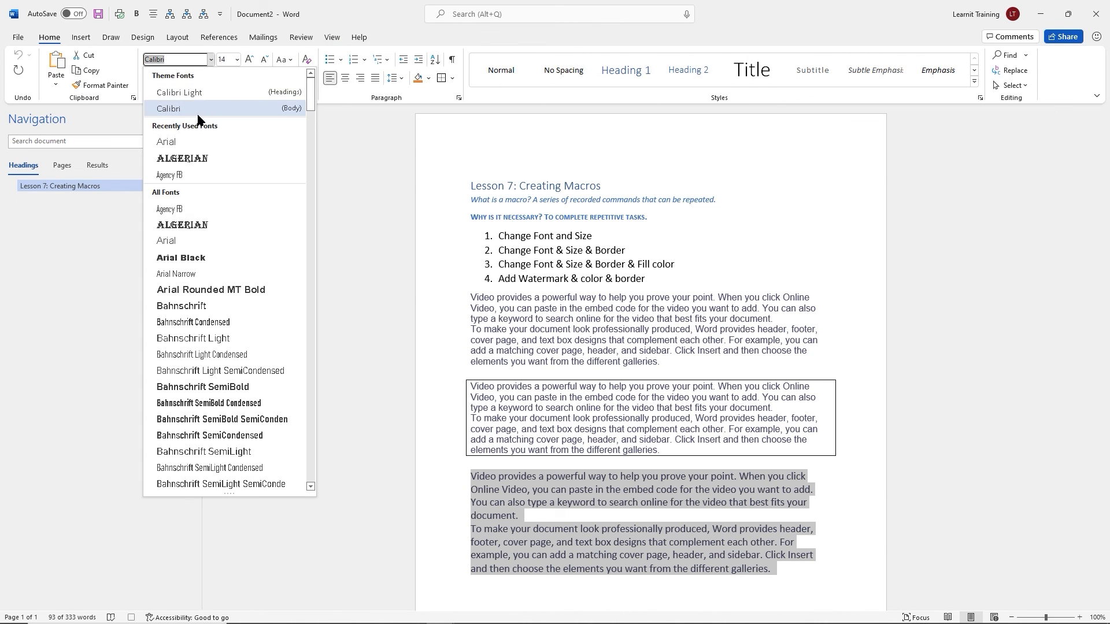
left_click(177, 142)
left_click(237, 60)
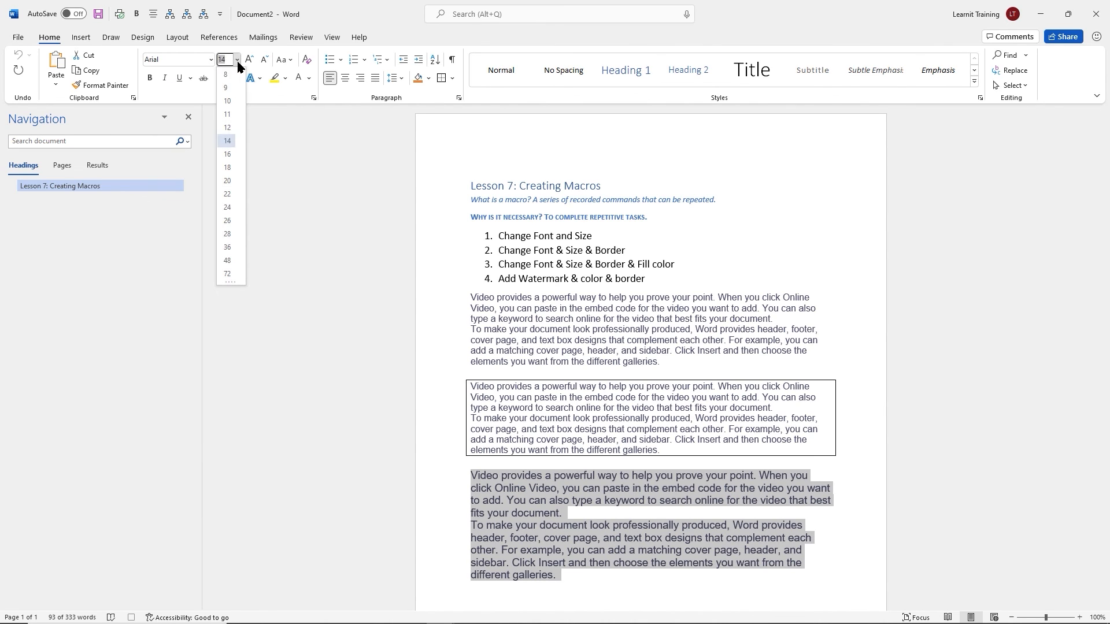
left_click(238, 132)
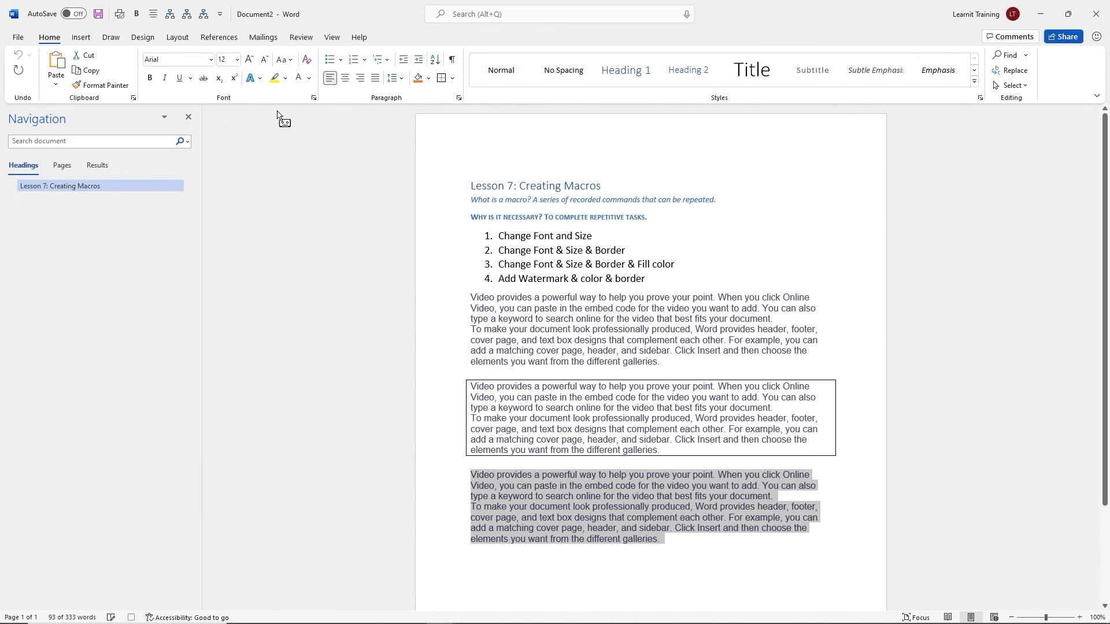
left_click(310, 80)
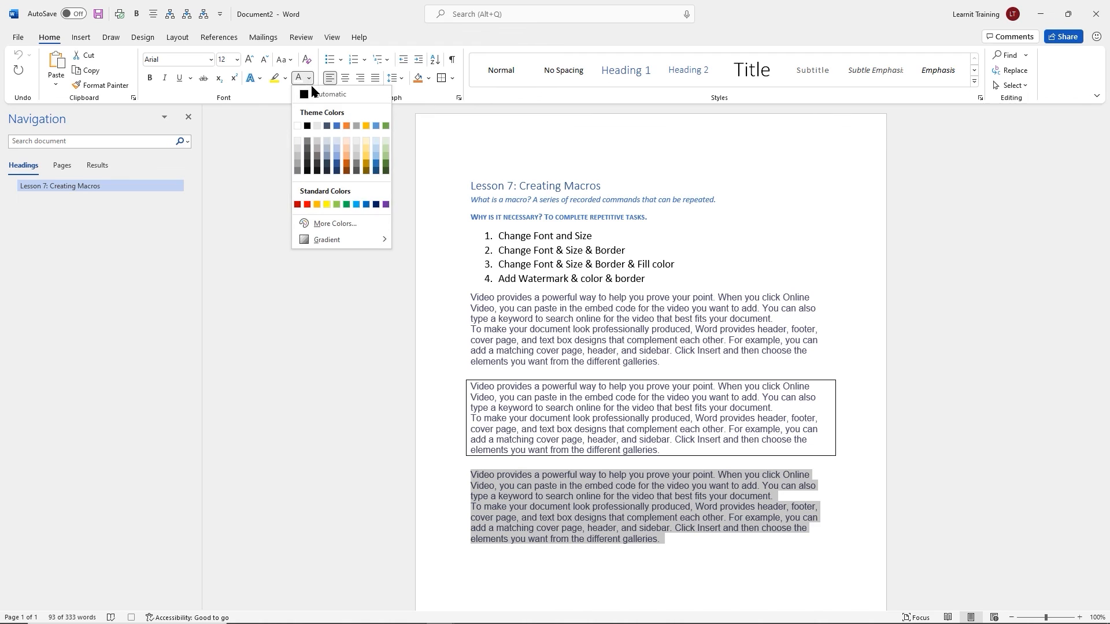
left_click(297, 126)
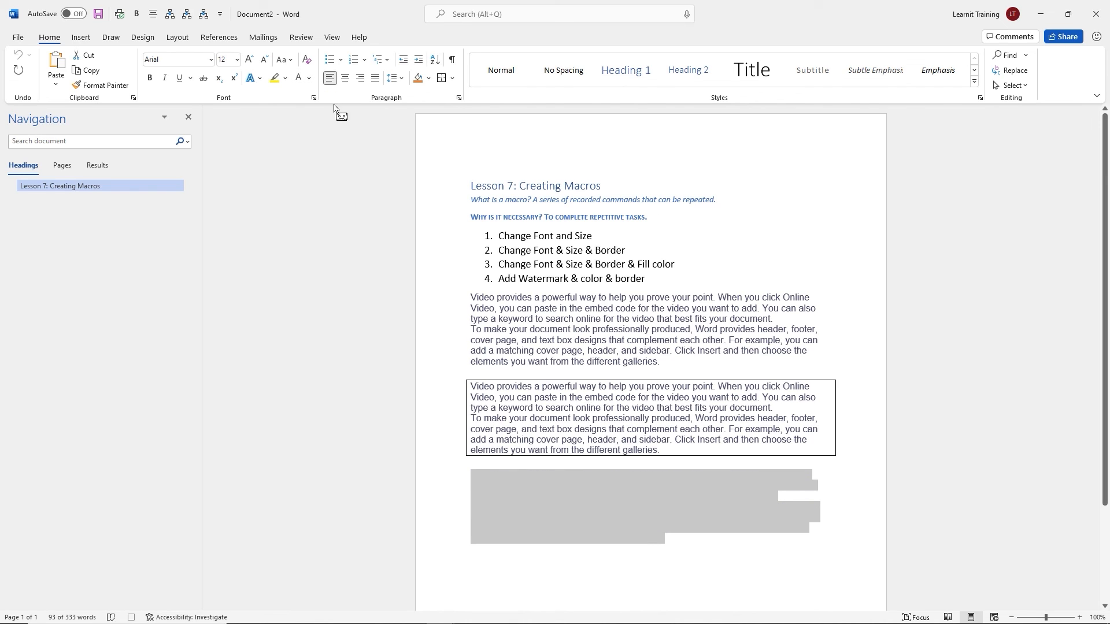
Add outside borders and orange shading to the third sample text block, and stop the macro recording
left_click(442, 80)
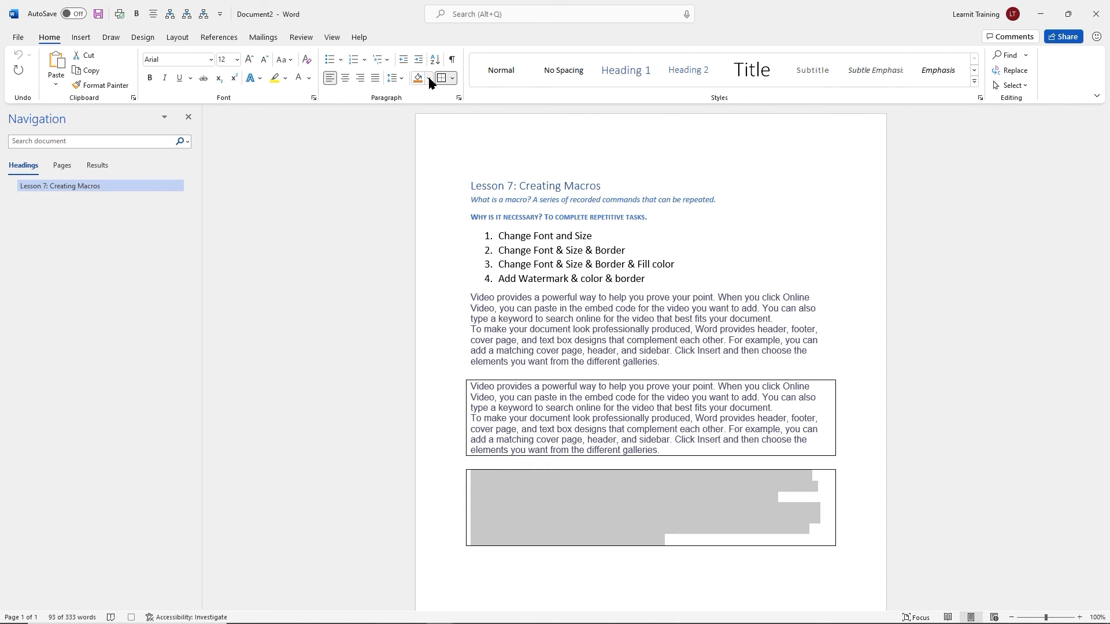
left_click(429, 78)
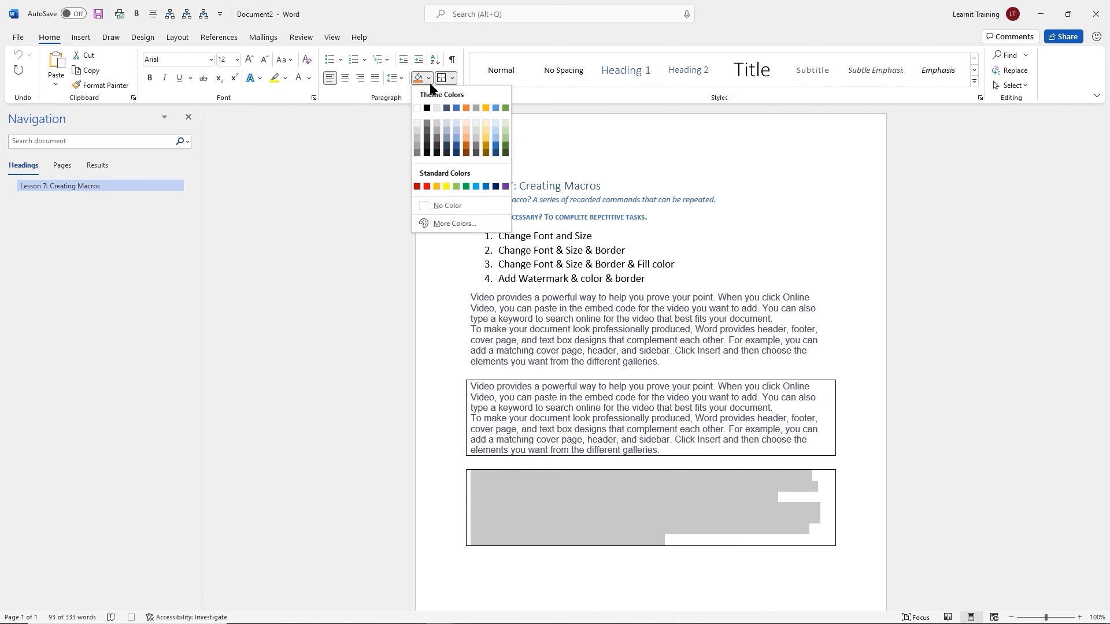
left_click(466, 108)
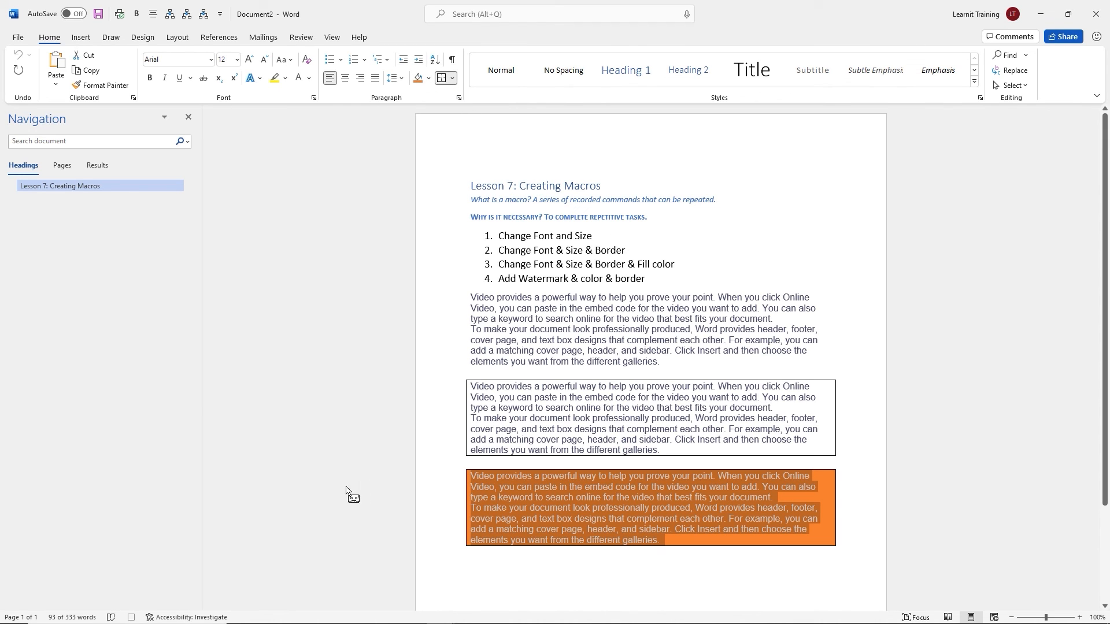
left_click(132, 617)
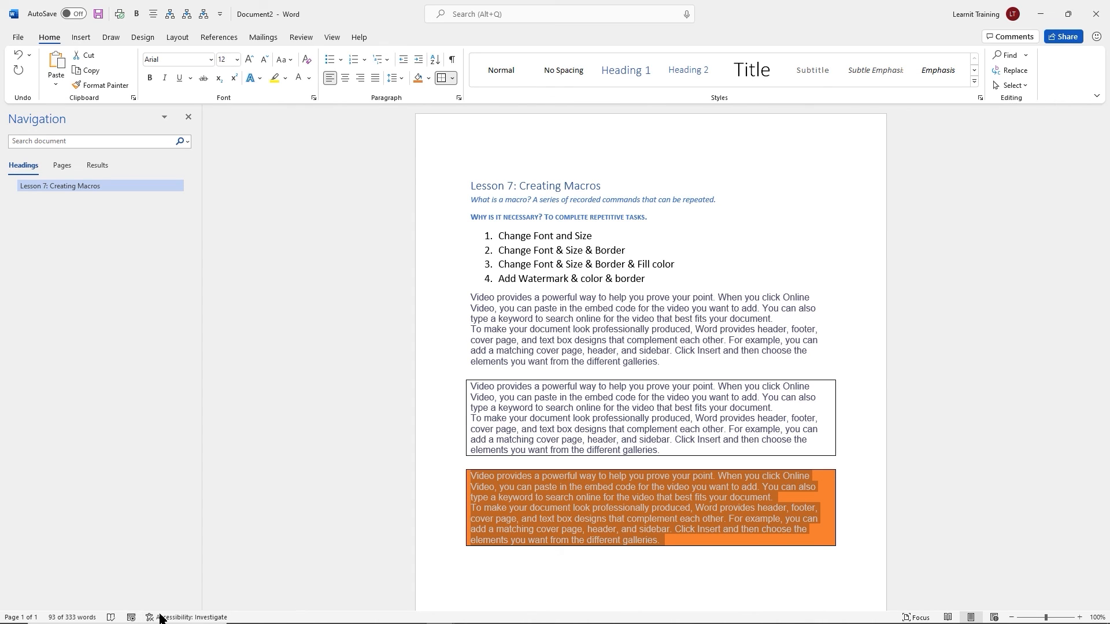
left_click(624, 328)
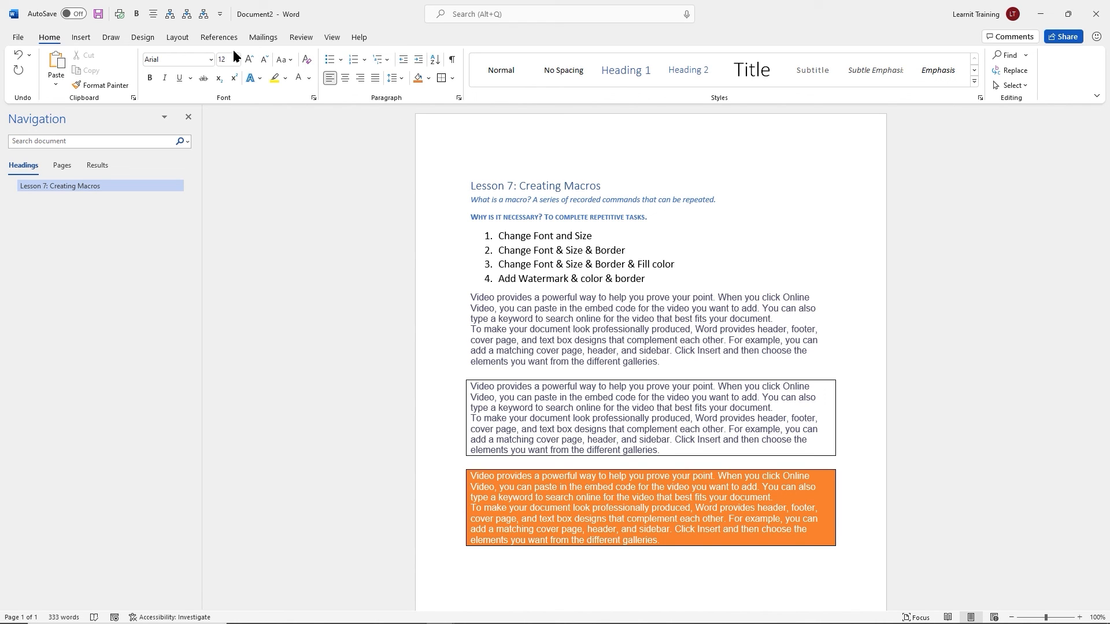
left_click(145, 41)
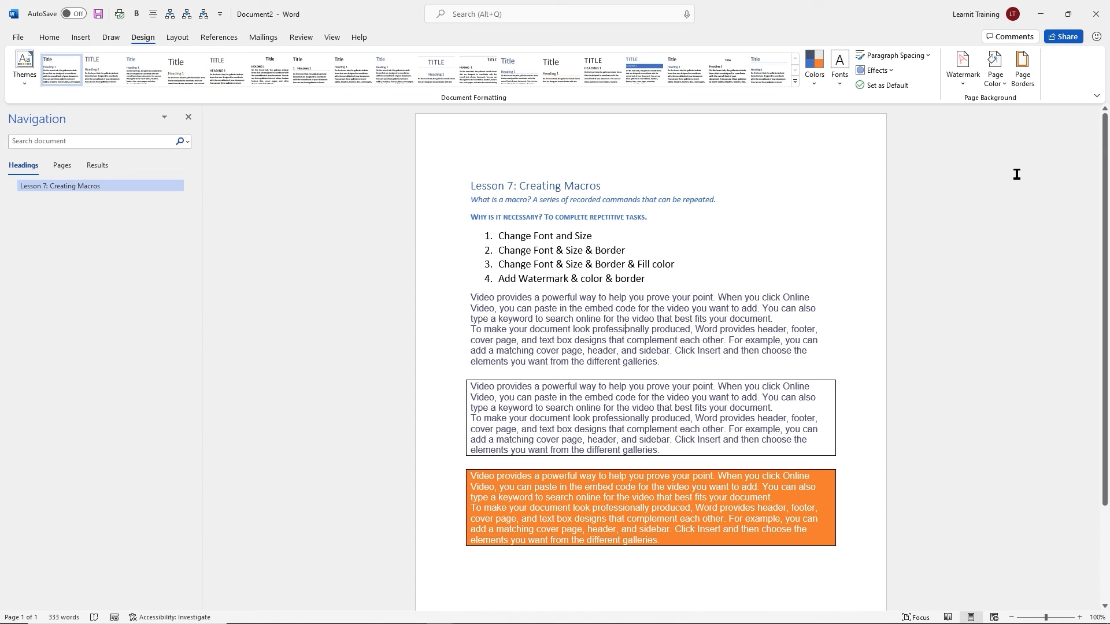
left_click_drag(939, 44, 1054, 109)
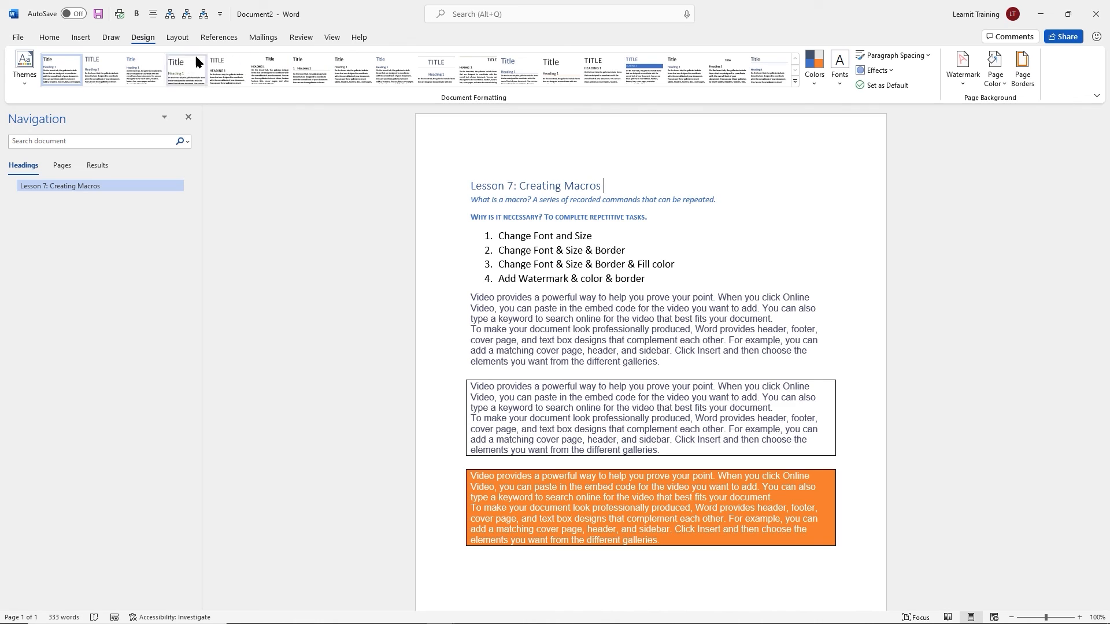
Set up a new macro named Brand with the description "Watermark, page color, and border"
left_click(330, 38)
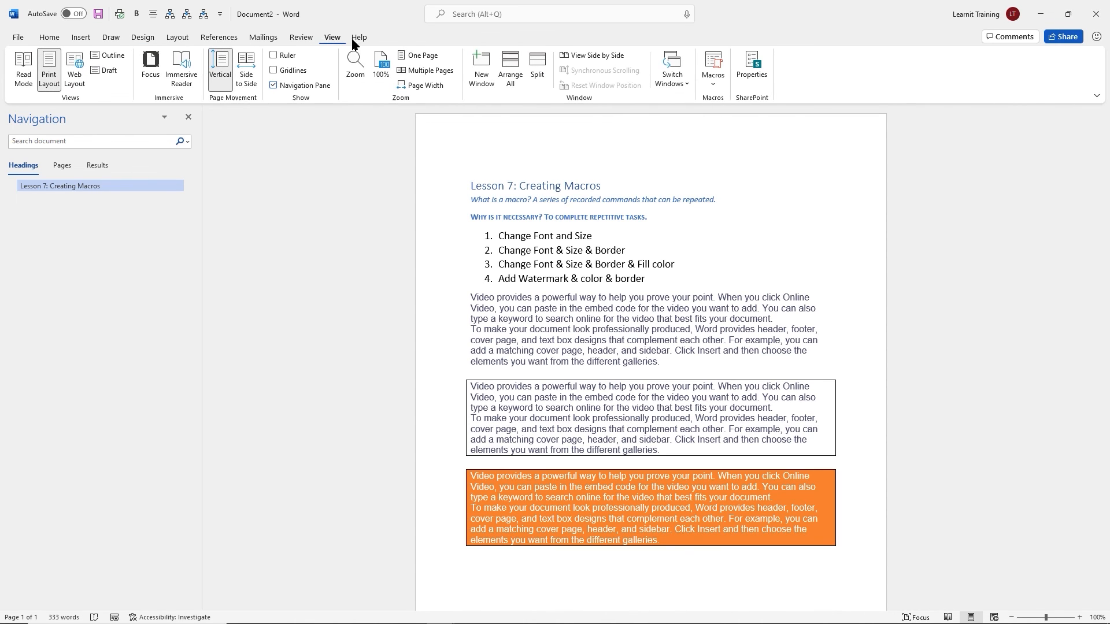
left_click(714, 86)
left_click(731, 118)
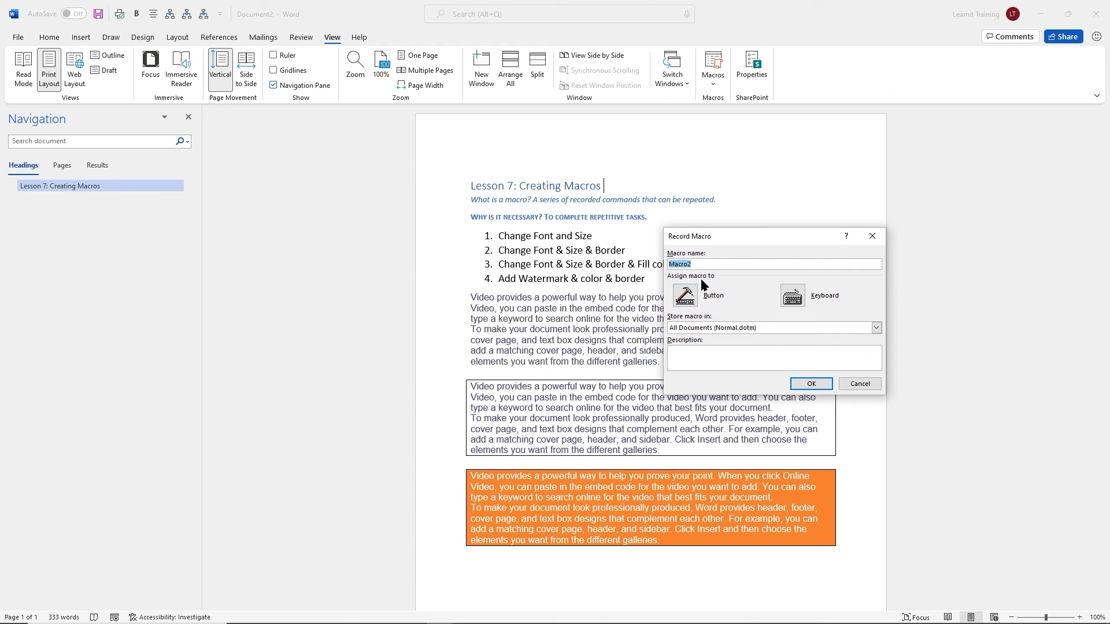
type("Brand")
left_click(743, 353)
type("Waterm")
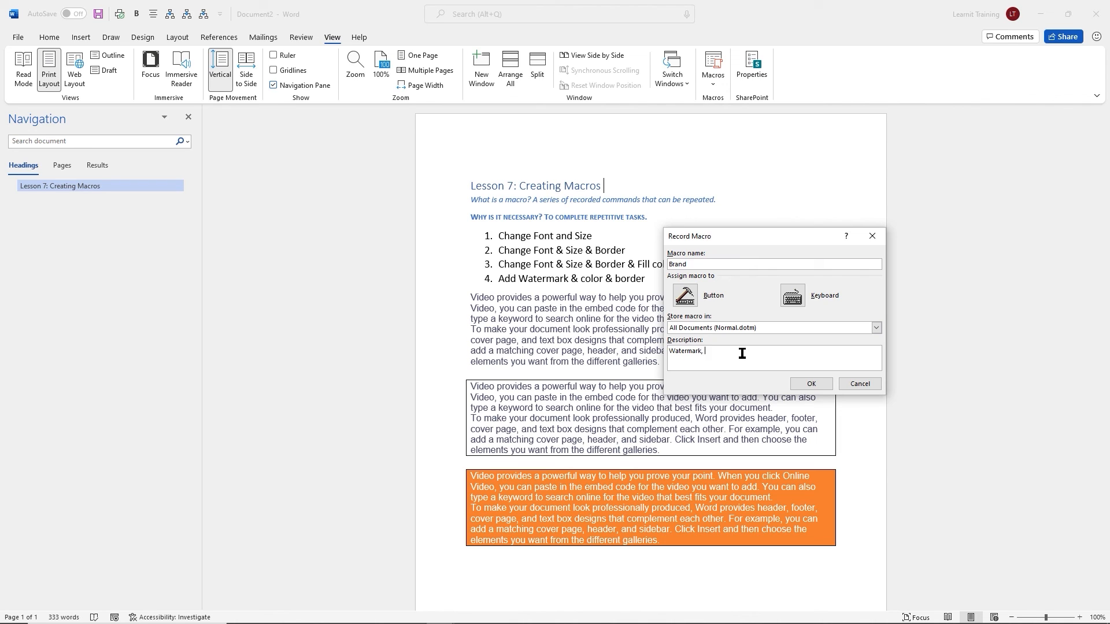
type("ark, page colo")
type("r, and")
type("order")
Assign the Brand macro to a Quick Access Toolbar button for all documents and start recording
left_click(686, 295)
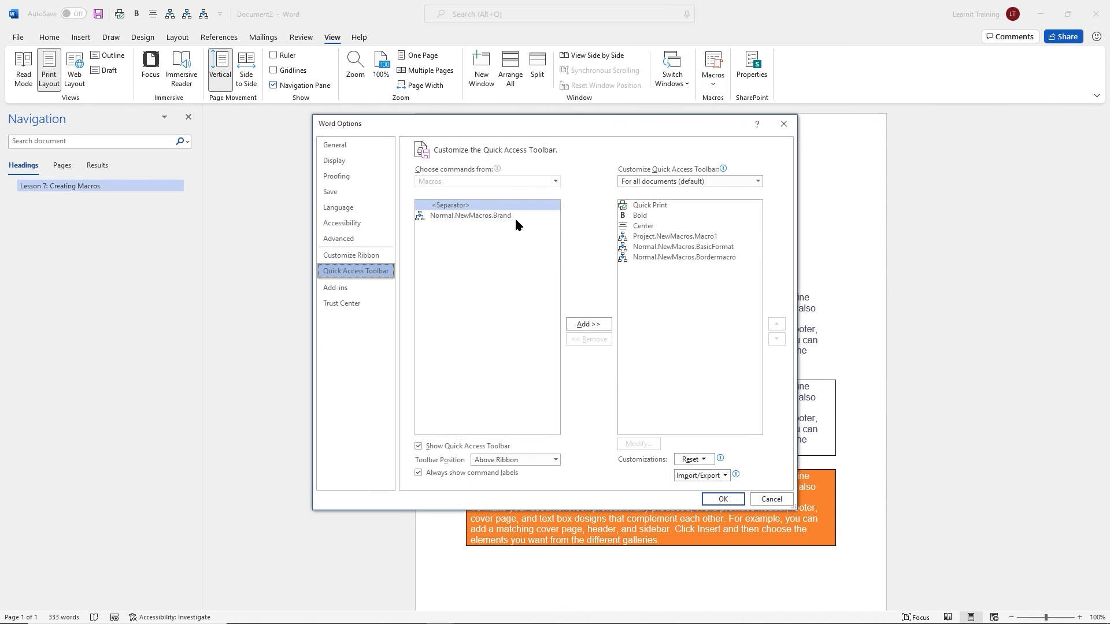
left_click(498, 218)
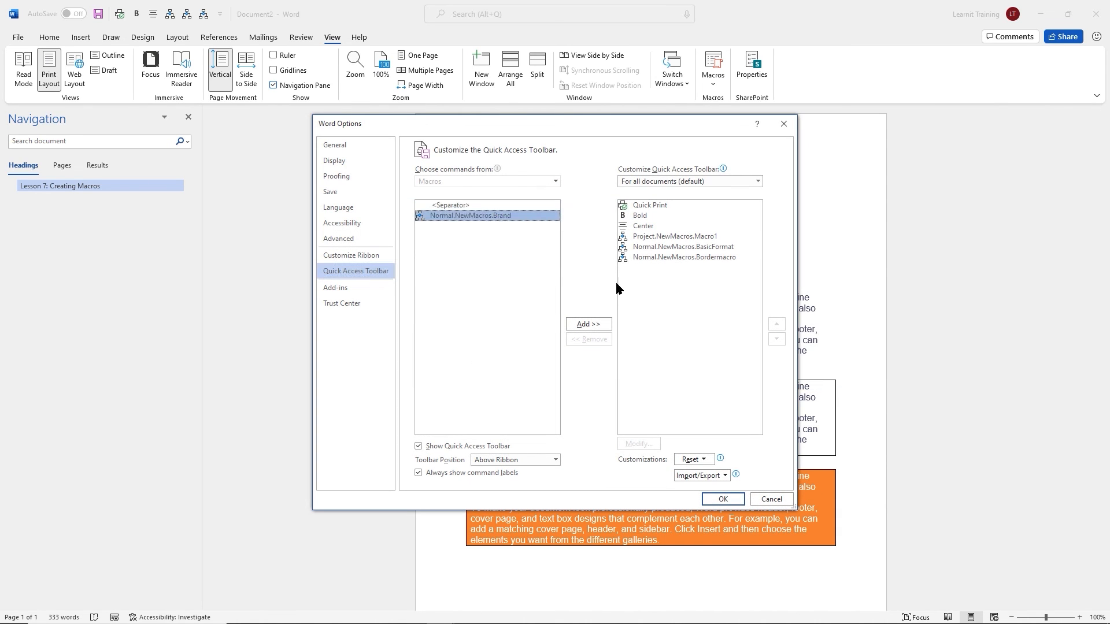
left_click(601, 324)
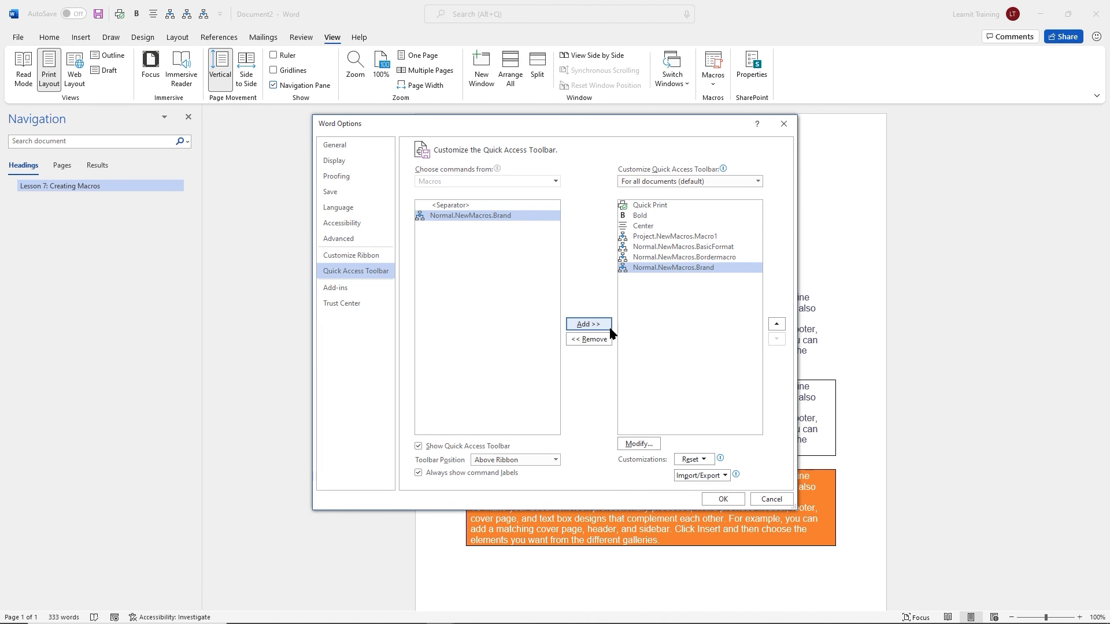
left_click(724, 501)
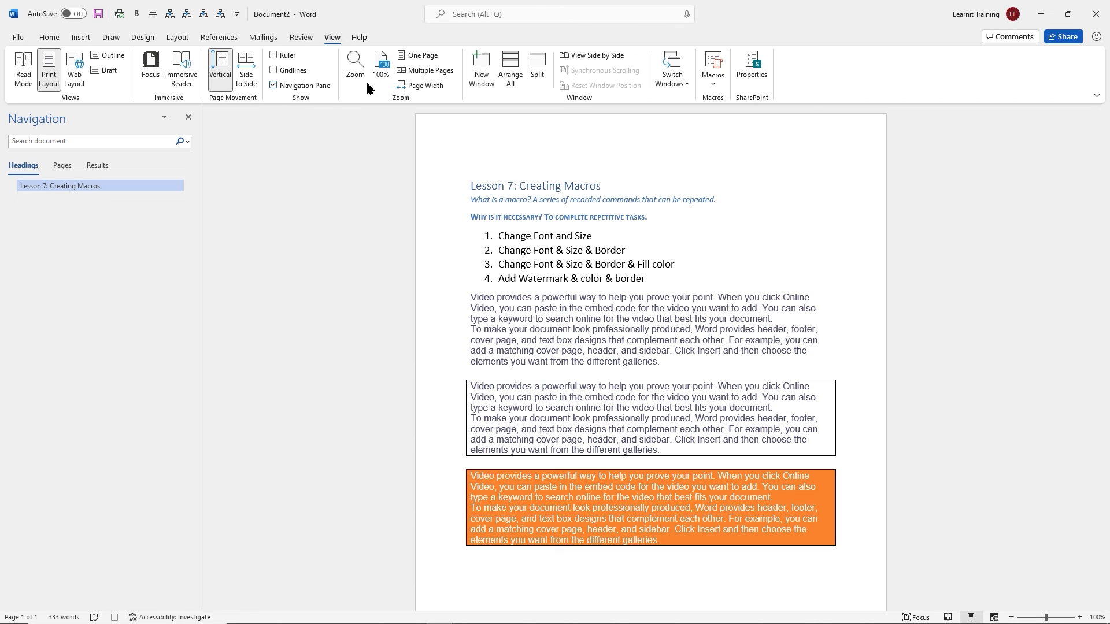
Record adding the CONFIDENTIAL 1 watermark and a light blue page color to the document
left_click(145, 40)
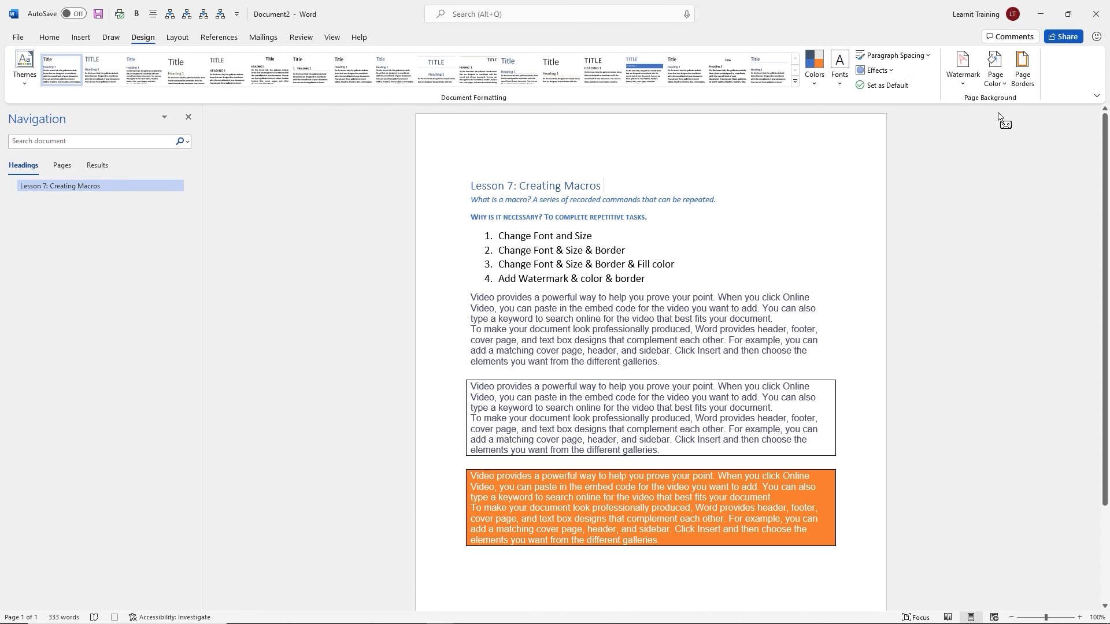
left_click(964, 90)
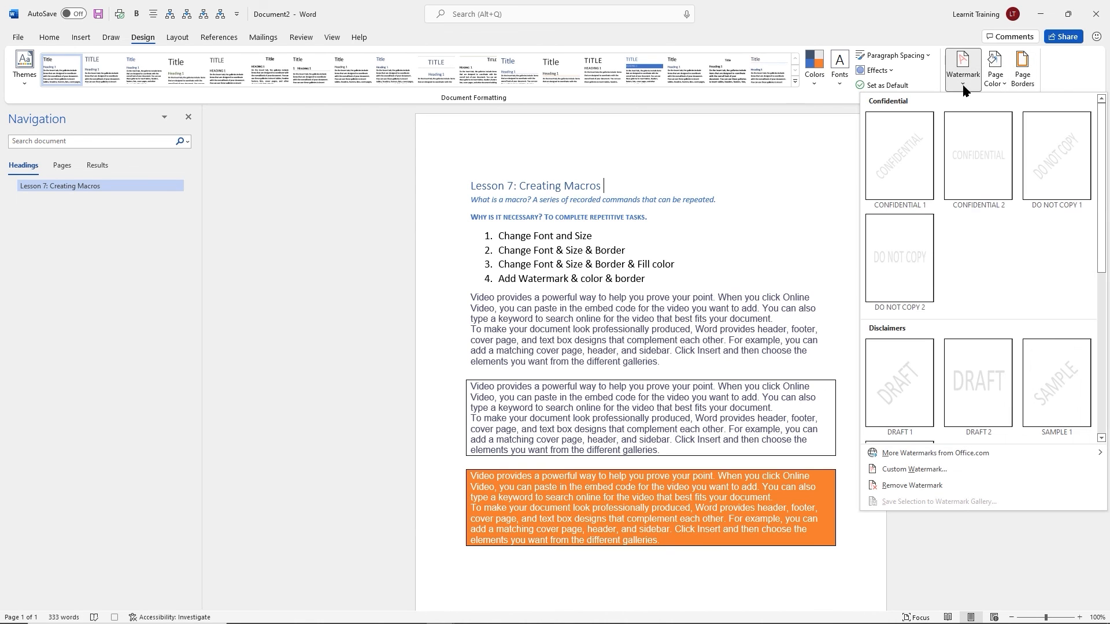
left_click(911, 174)
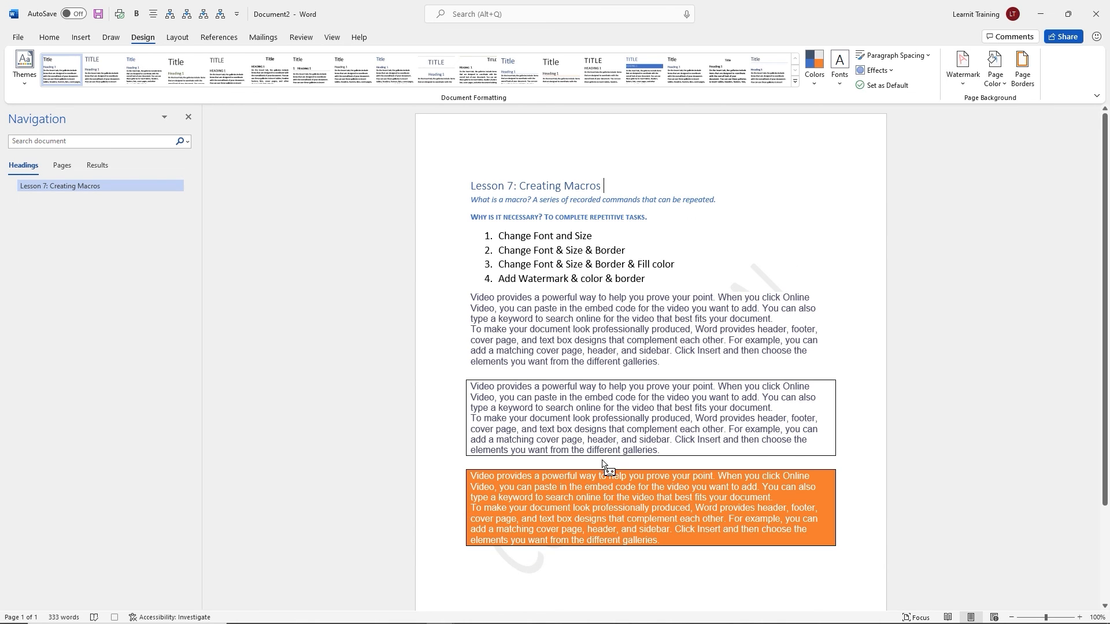
left_click(996, 81)
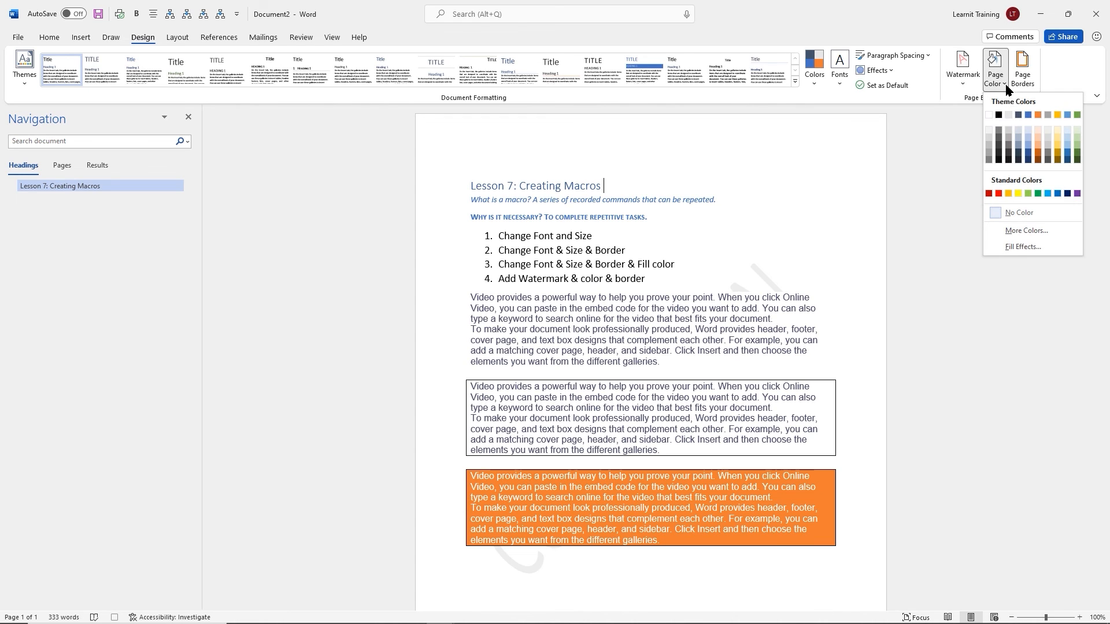
left_click(1067, 132)
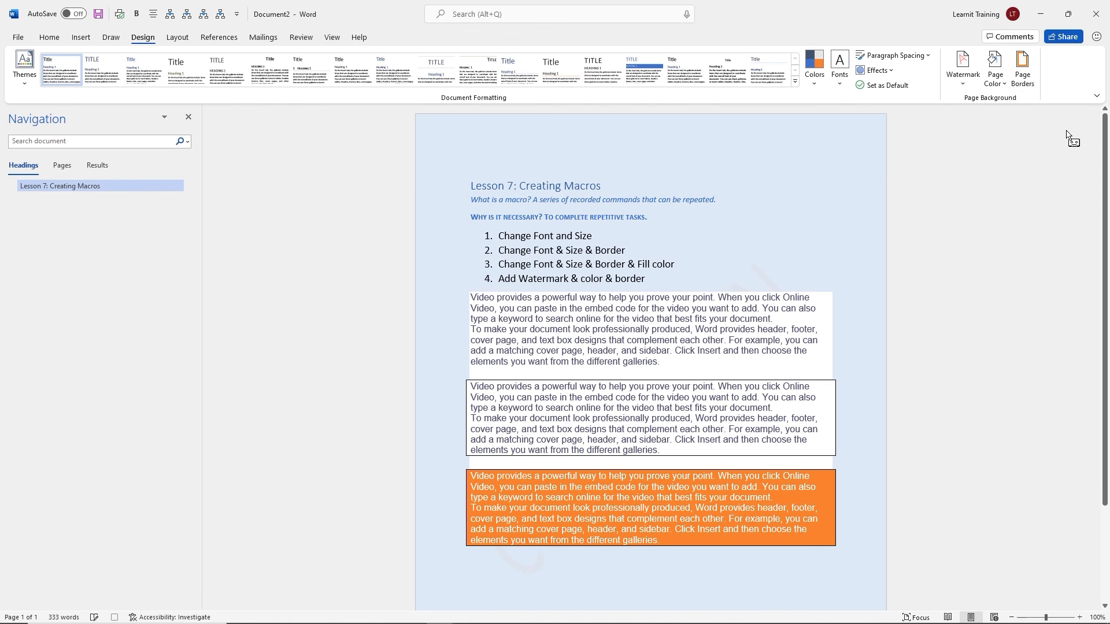
Add a Shadow page border to the whole document and stop the macro recording
left_click(1023, 72)
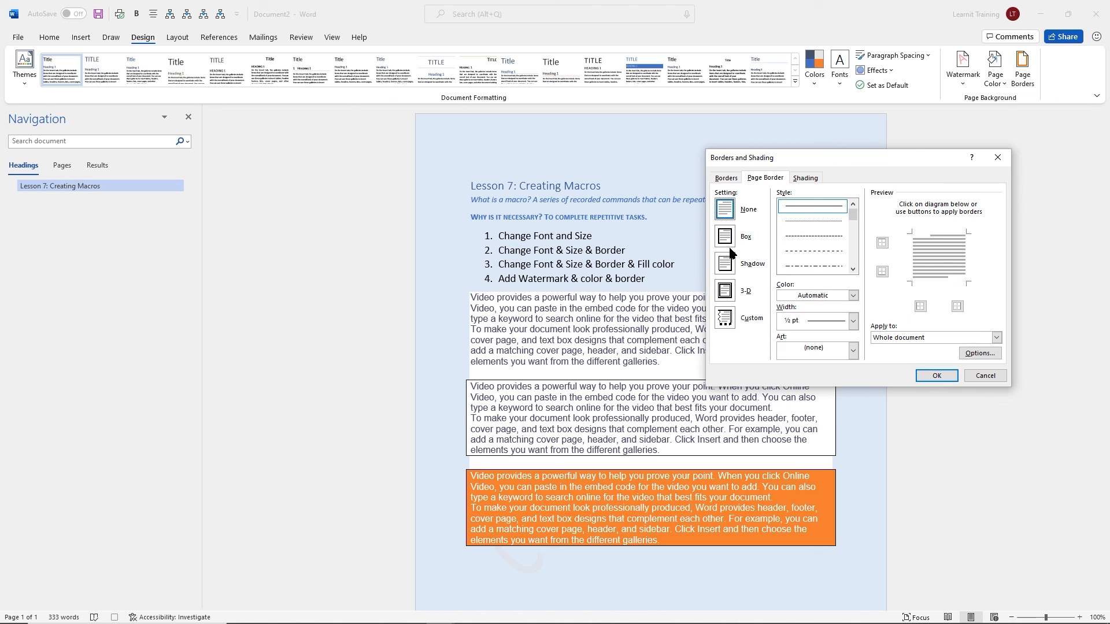
left_click(728, 269)
left_click(936, 376)
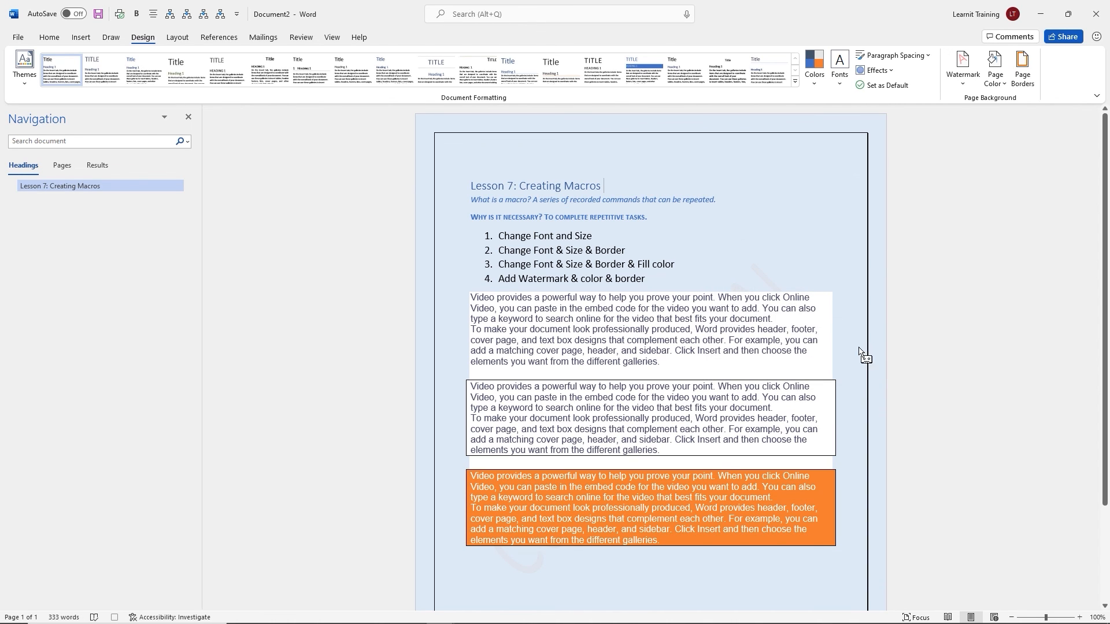
left_click(114, 617)
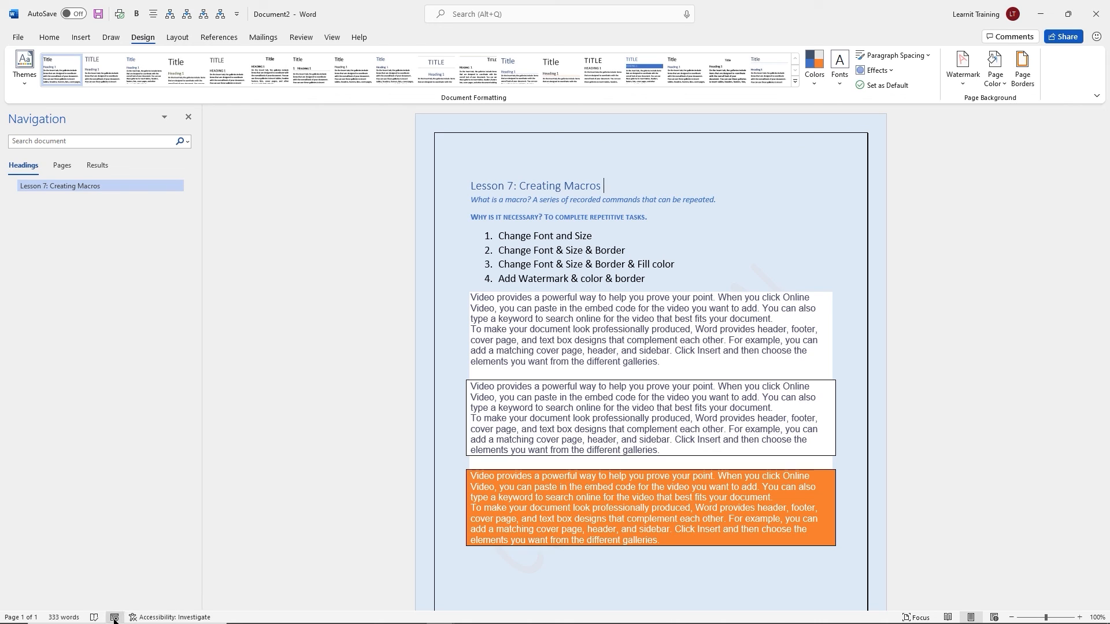
Undo the page border, page color and watermark, and run the Brand macro to test it
left_click(616, 339)
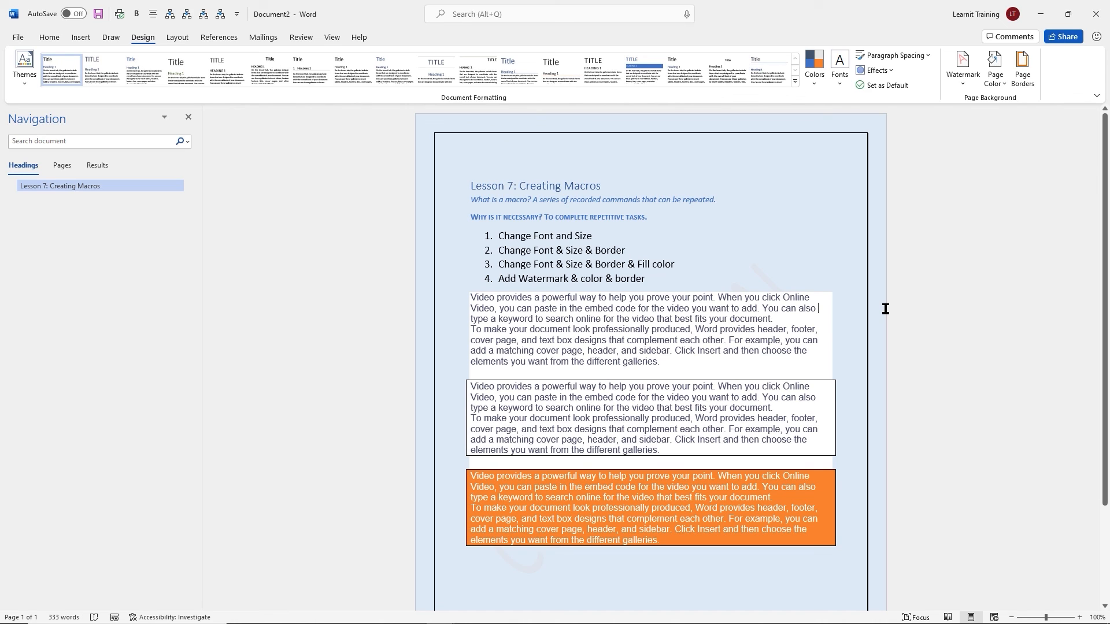
key("ctrl+z")
key("ctrl+z")
key("ctrl+z")
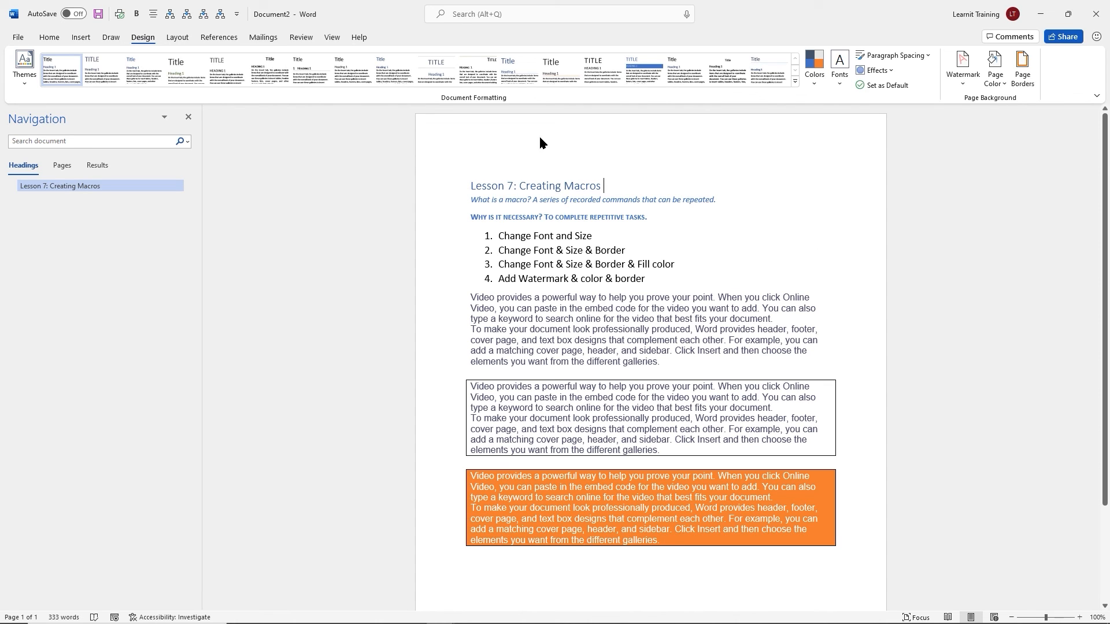
left_click(333, 38)
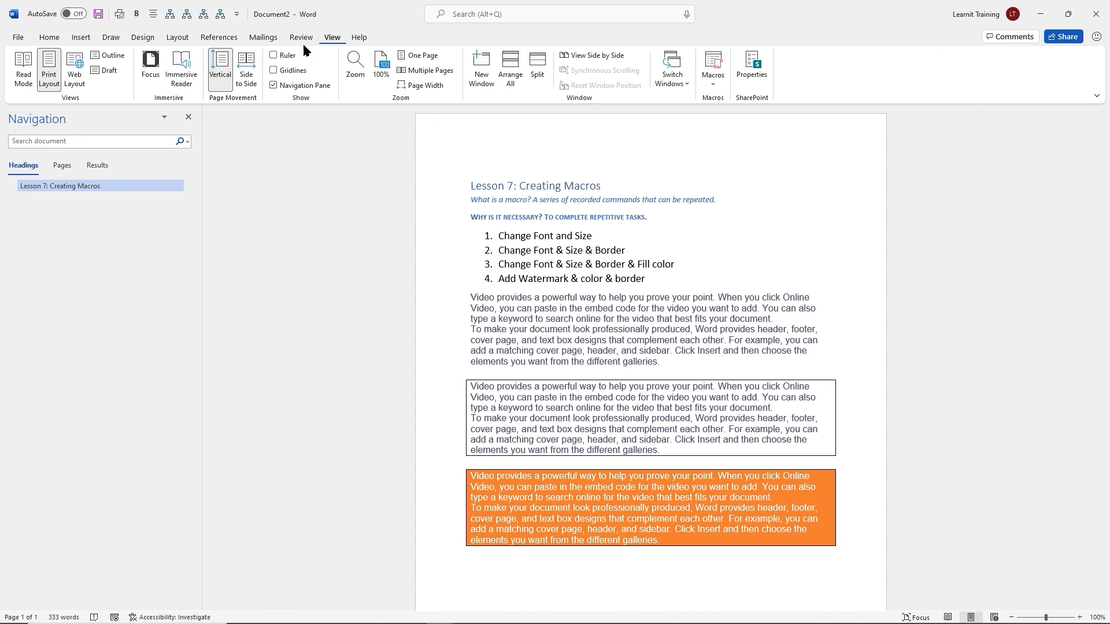
left_click(220, 14)
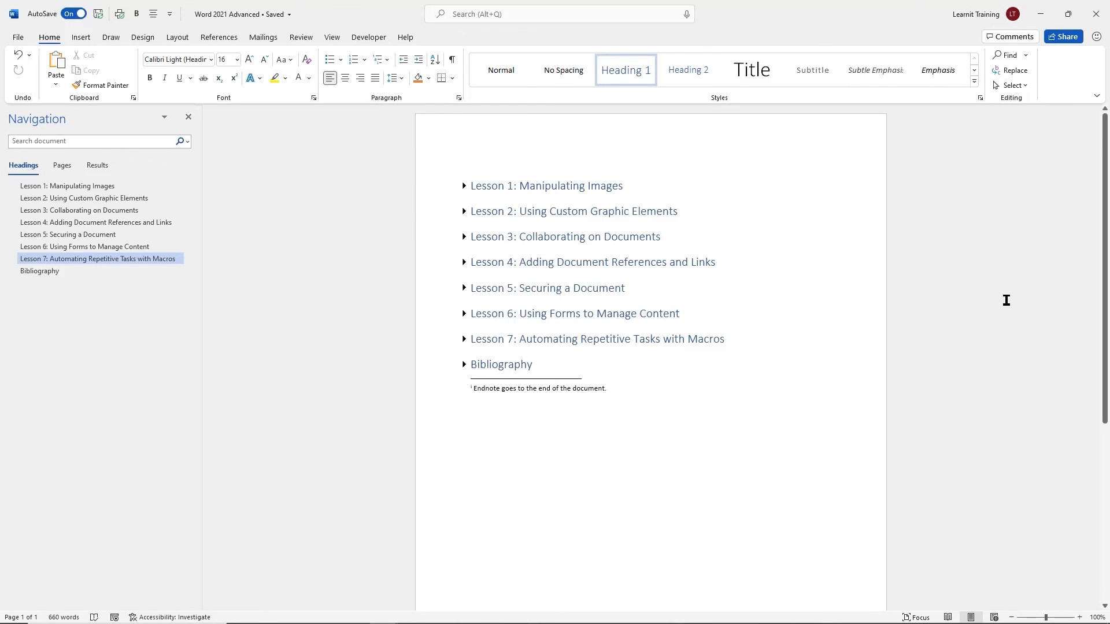
Review the contents of Lessons 1 to 3 in the Word 2021 Advanced document, expanding and collapsing each heading
left_click(464, 186)
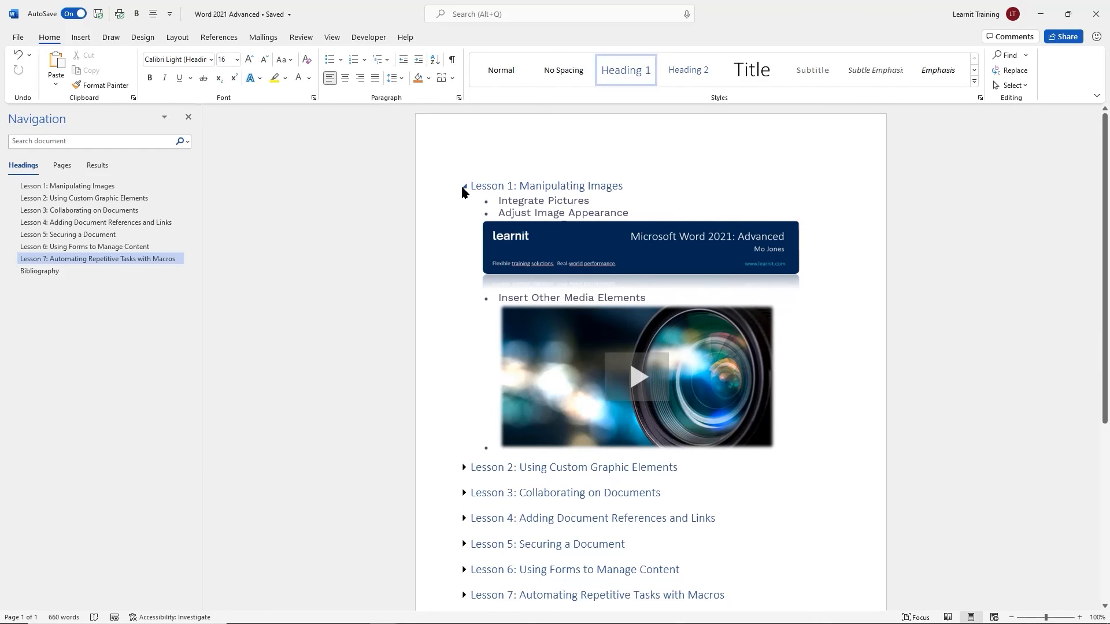
left_click(463, 188)
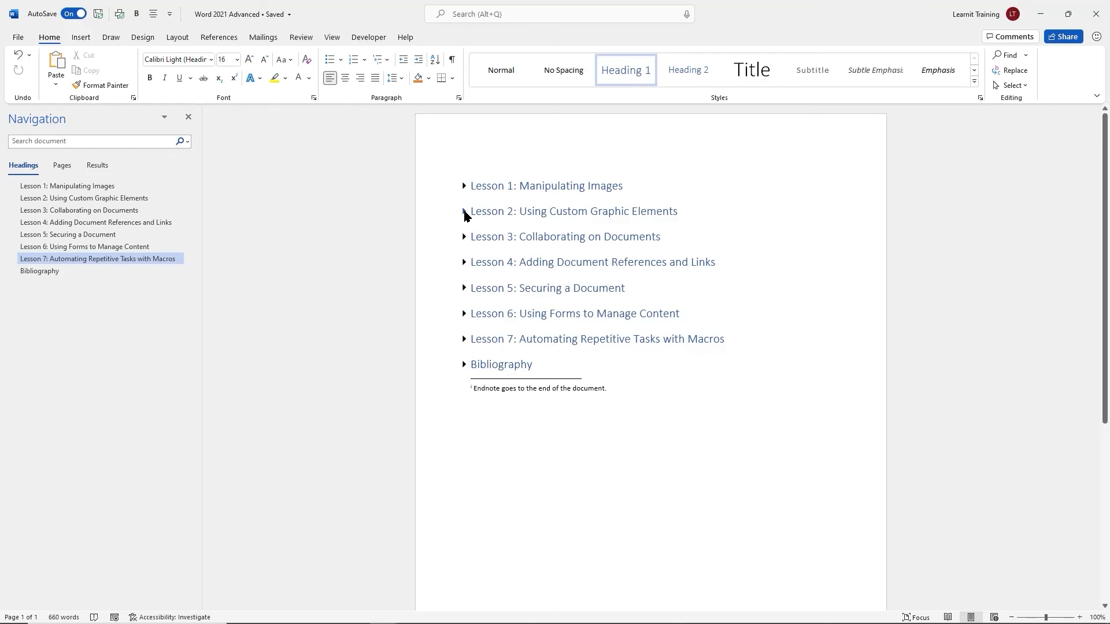
left_click(465, 212)
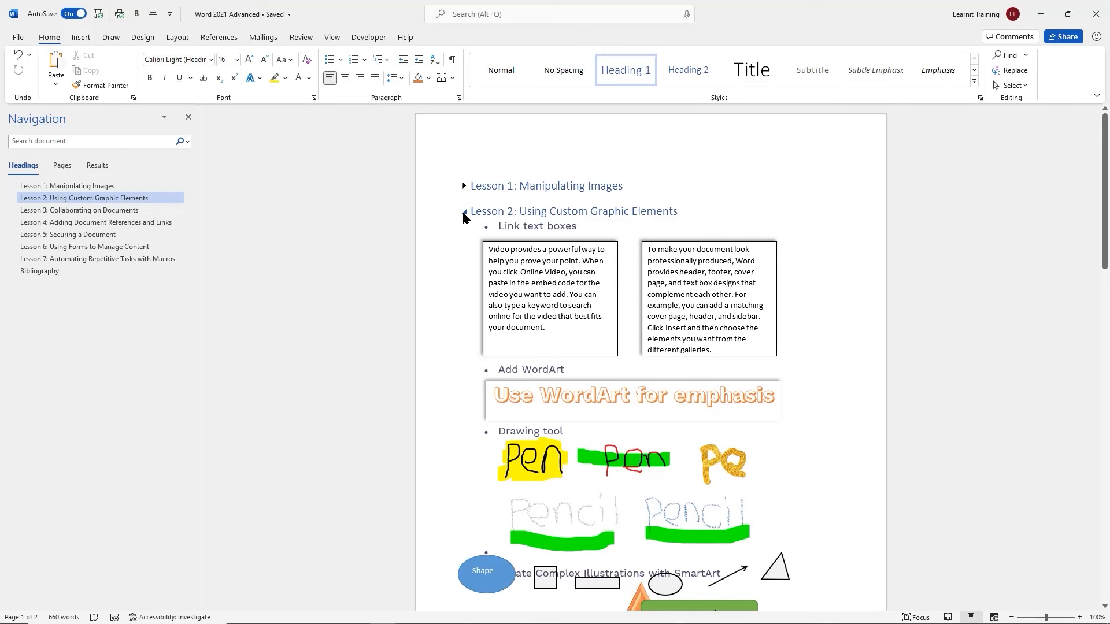
left_click(464, 214)
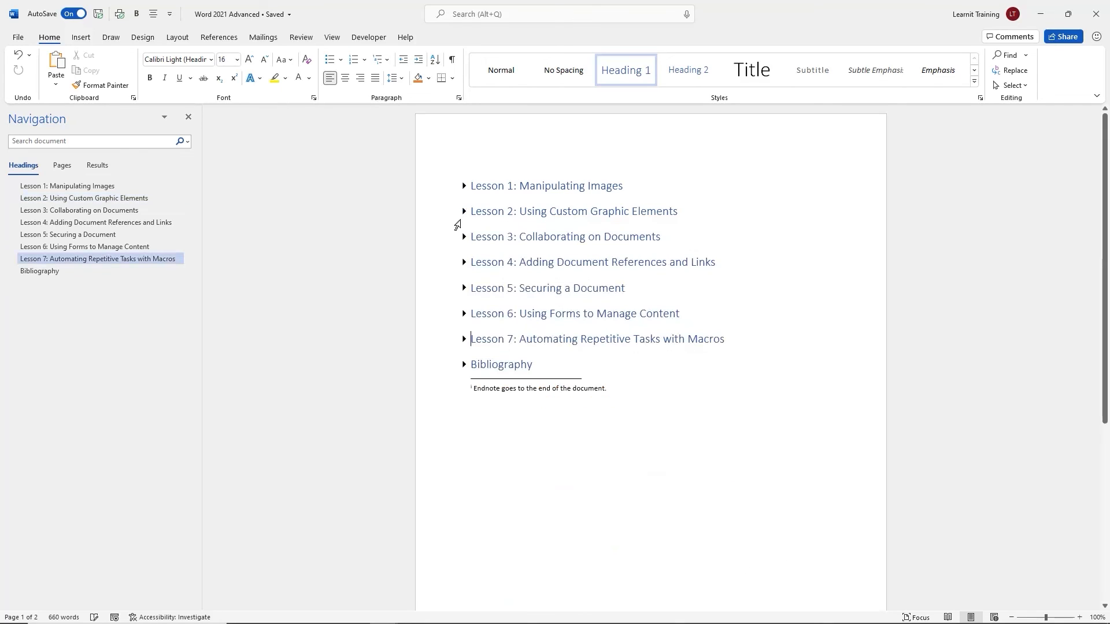
left_click(464, 239)
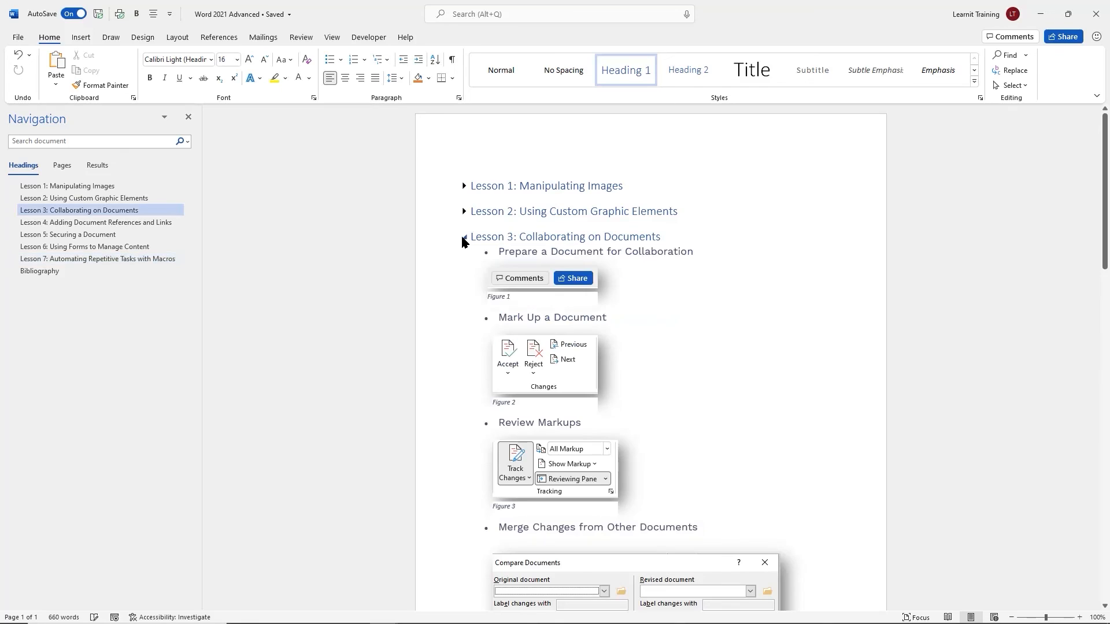
scroll(462, 242, "down", 1)
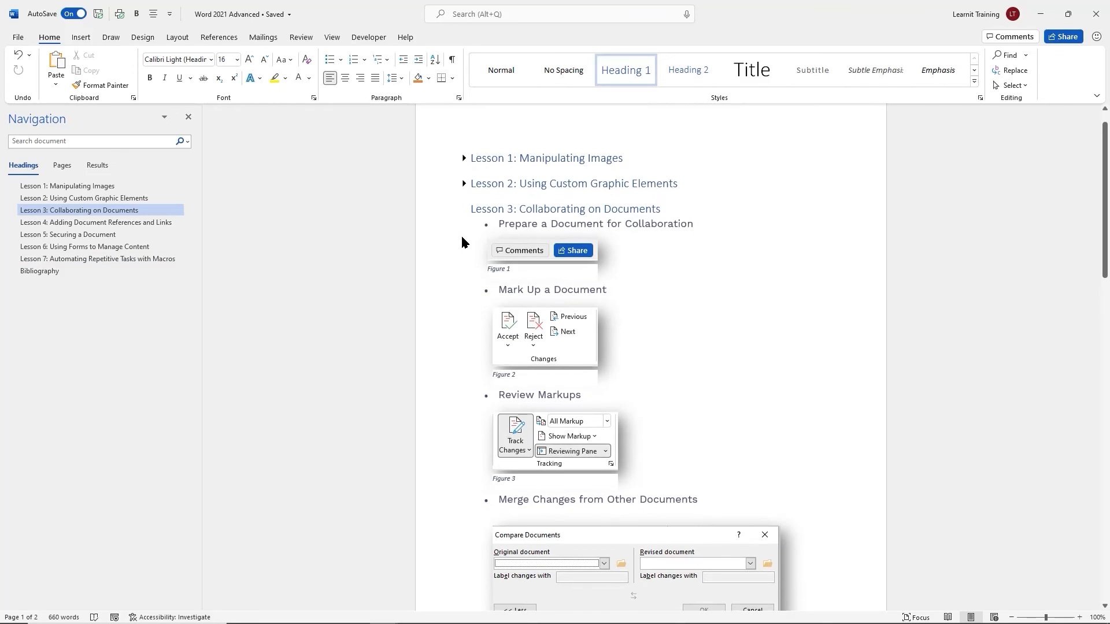
scroll(462, 240, "down", 2)
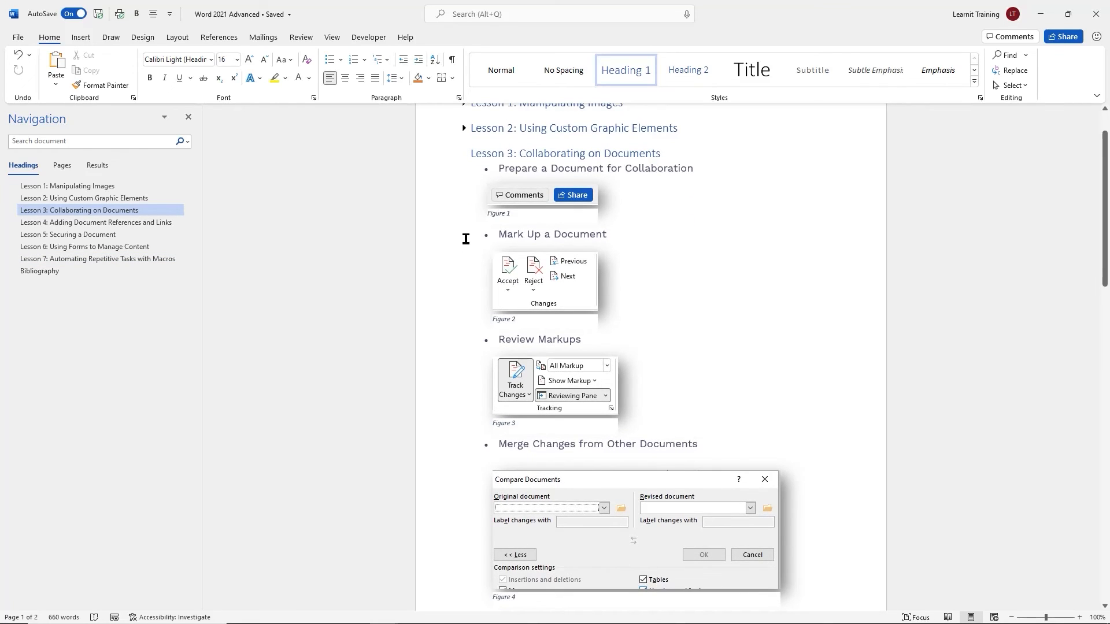
scroll(465, 239, "up", 2)
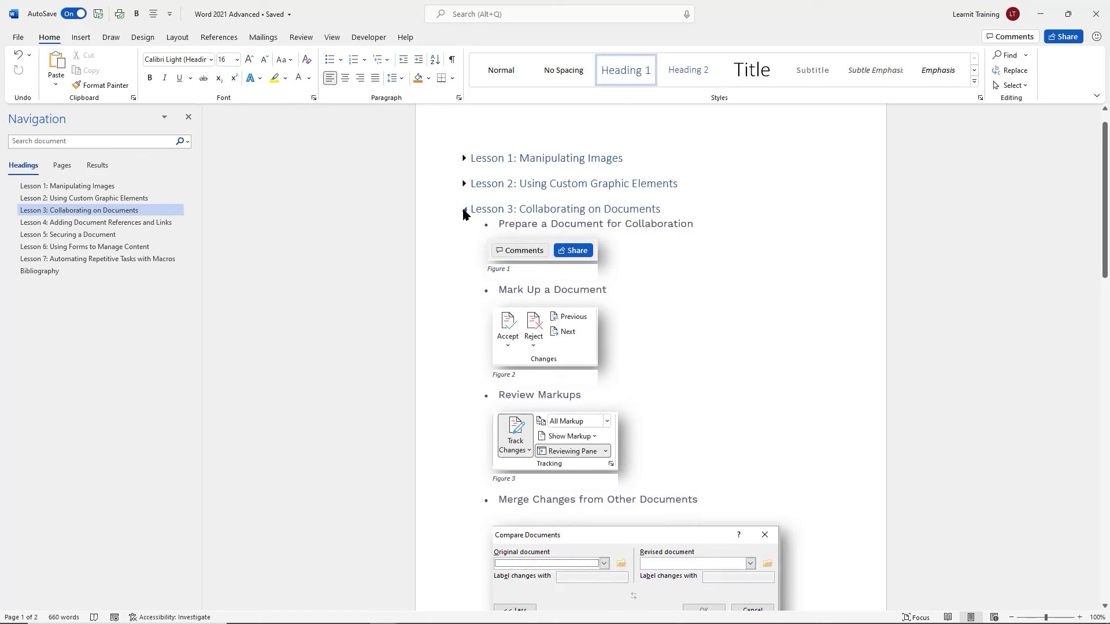
left_click(464, 211)
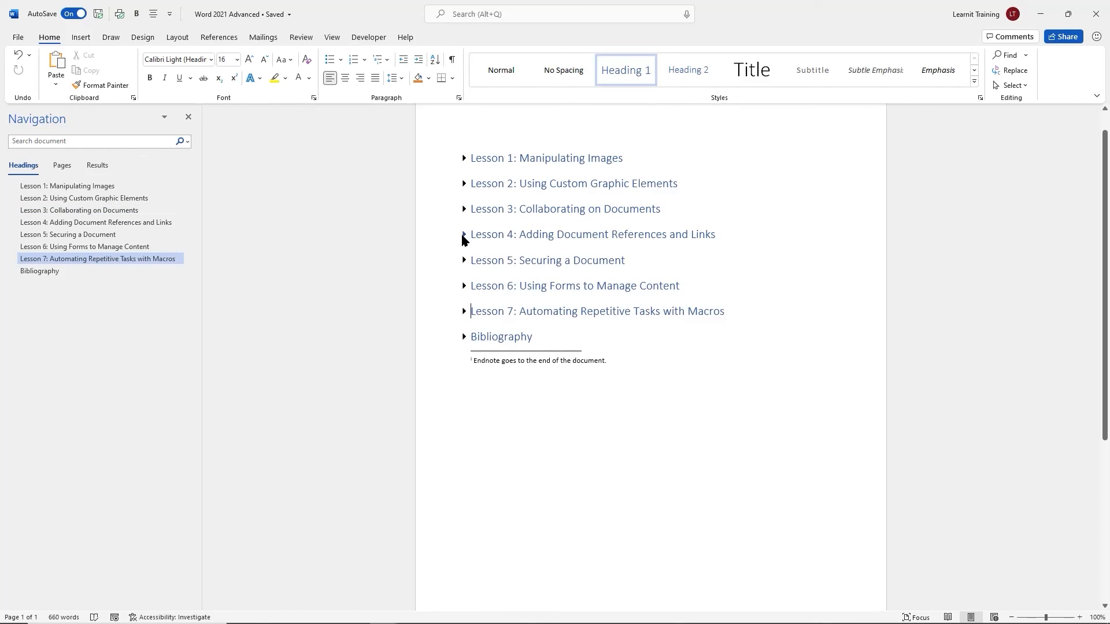
Review Lessons 4 to 7 and the Bibliography by expanding and collapsing their headings
left_click(464, 236)
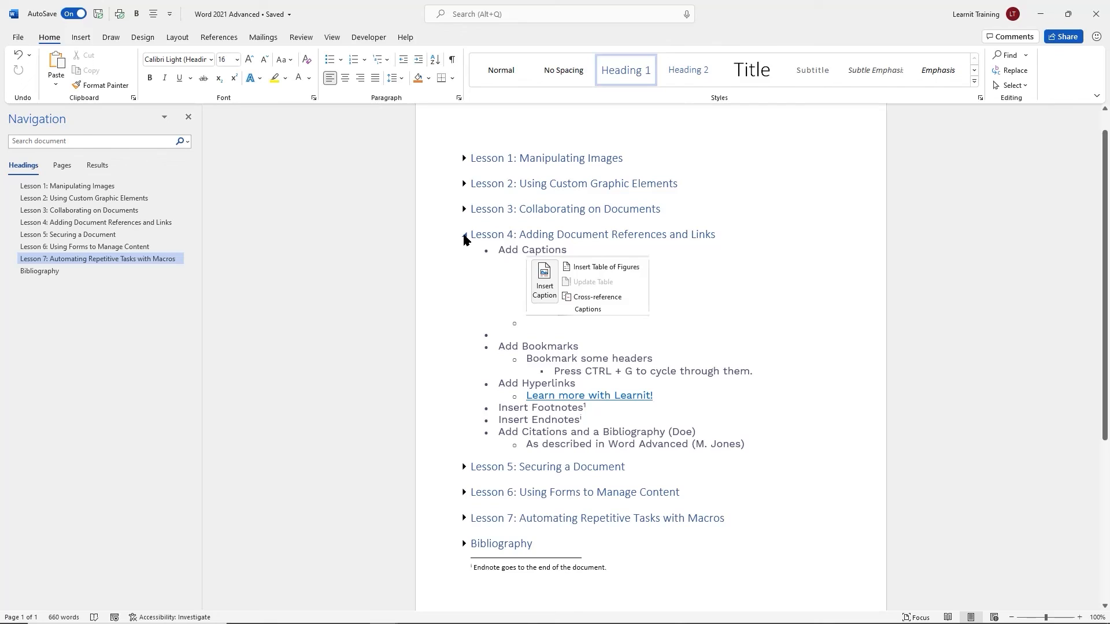
left_click(465, 237)
left_click(464, 261)
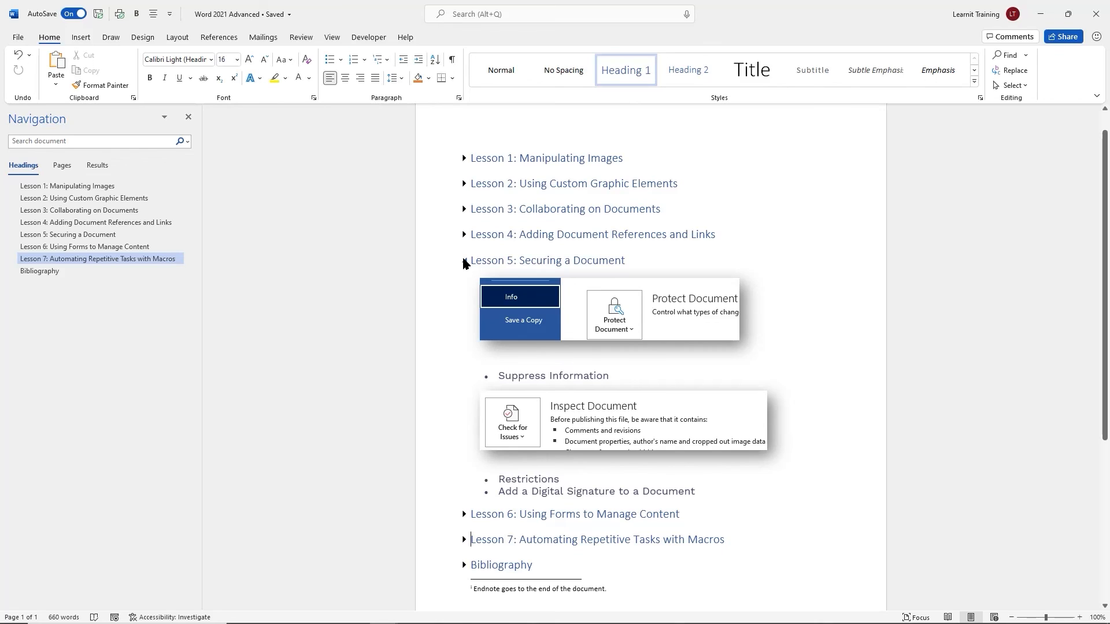
left_click(464, 261)
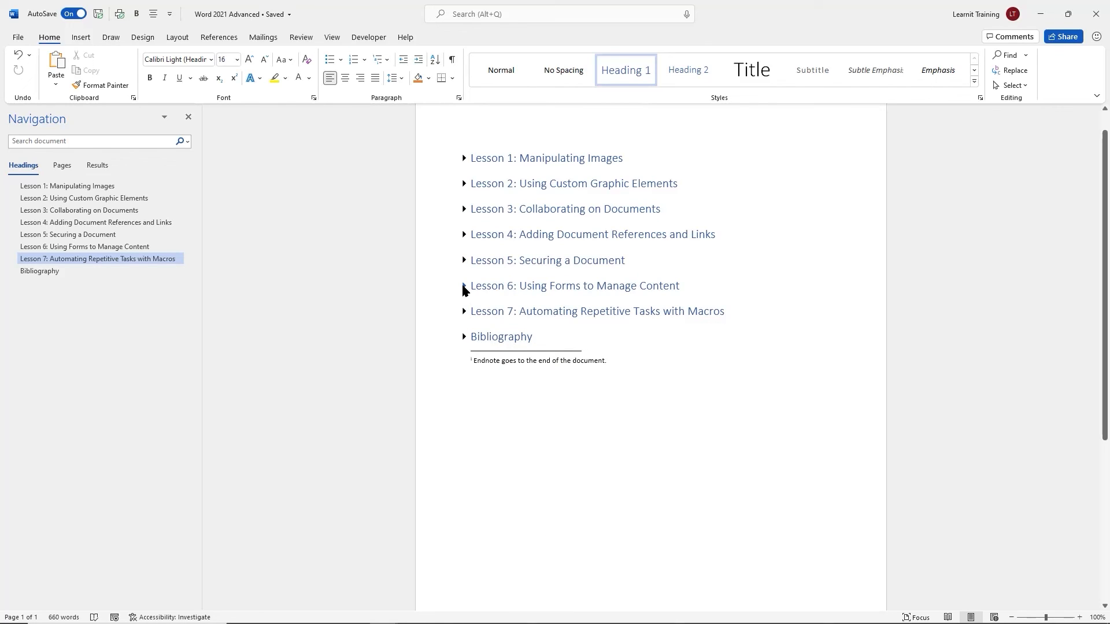
left_click(464, 287)
left_click(463, 312)
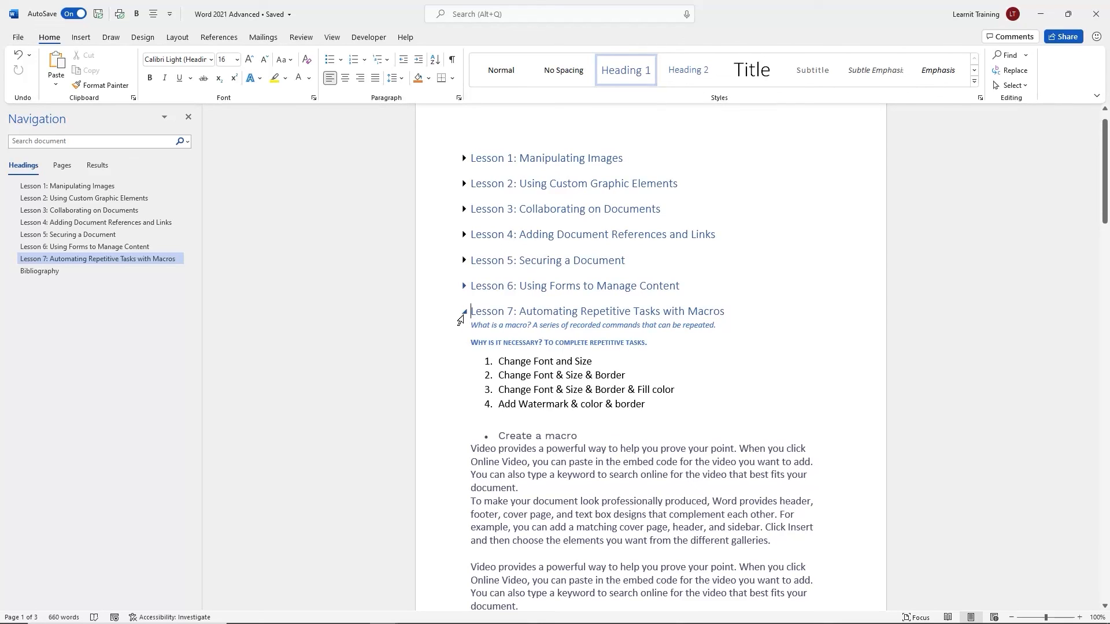
left_click(463, 312)
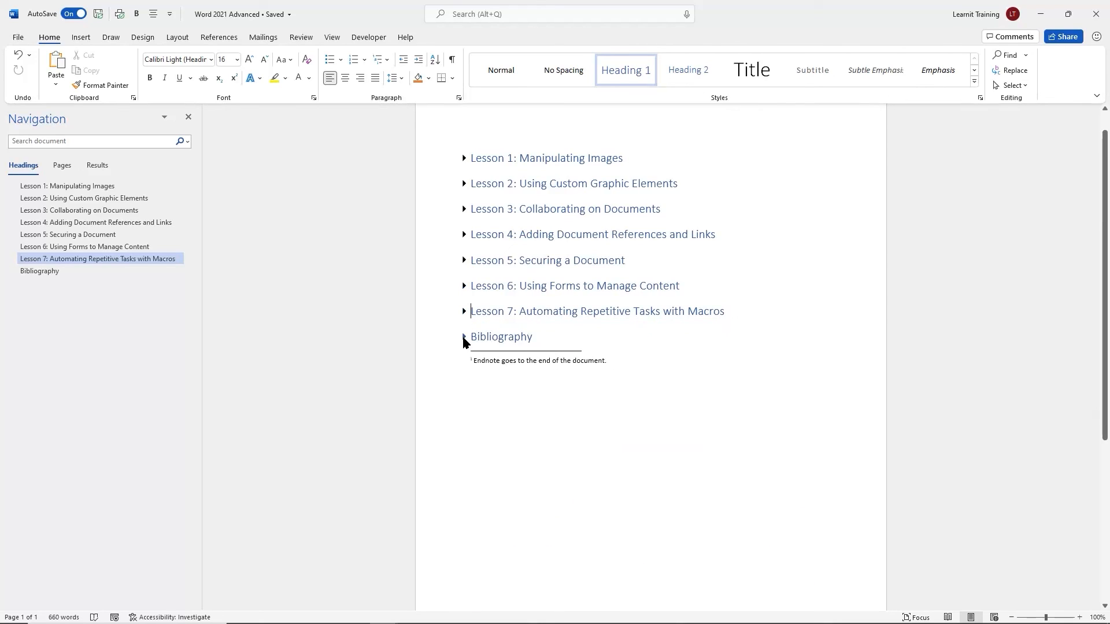
left_click(464, 337)
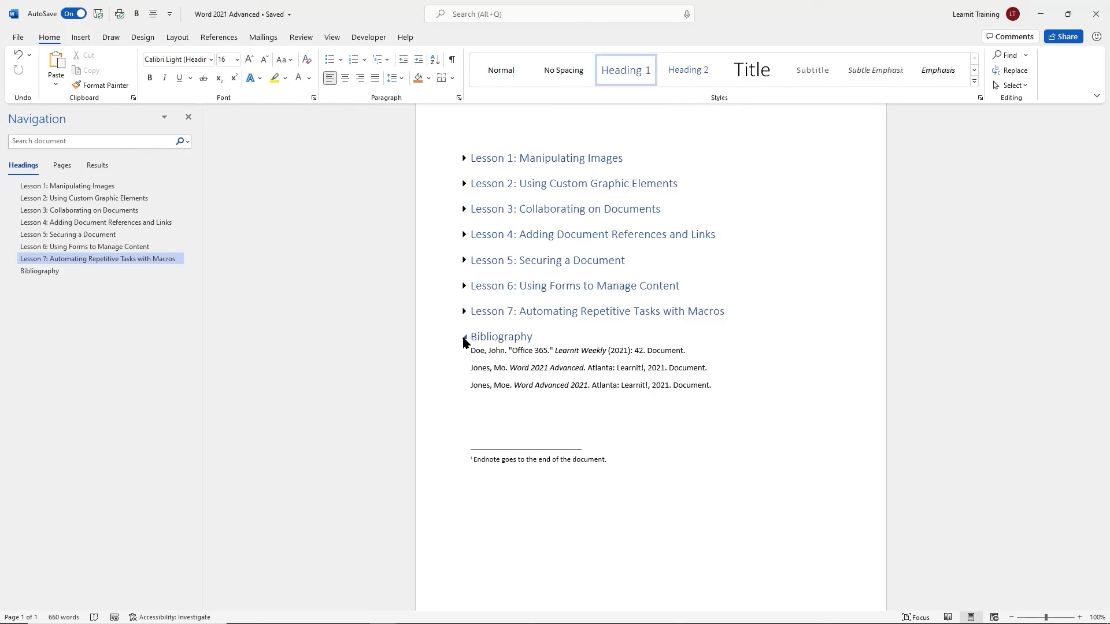
left_click(464, 338)
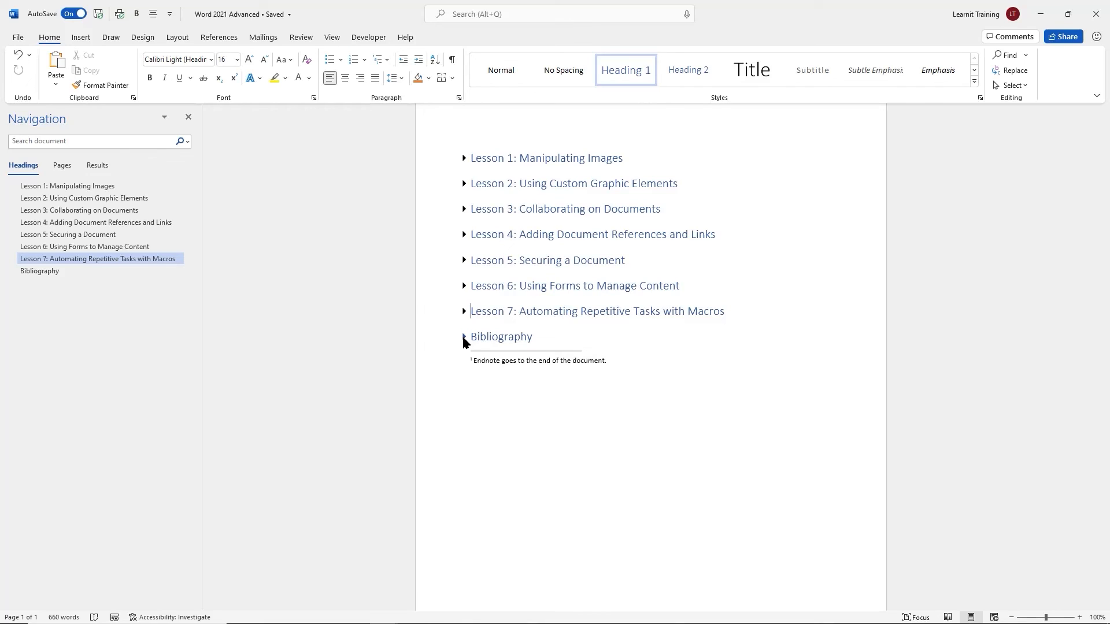